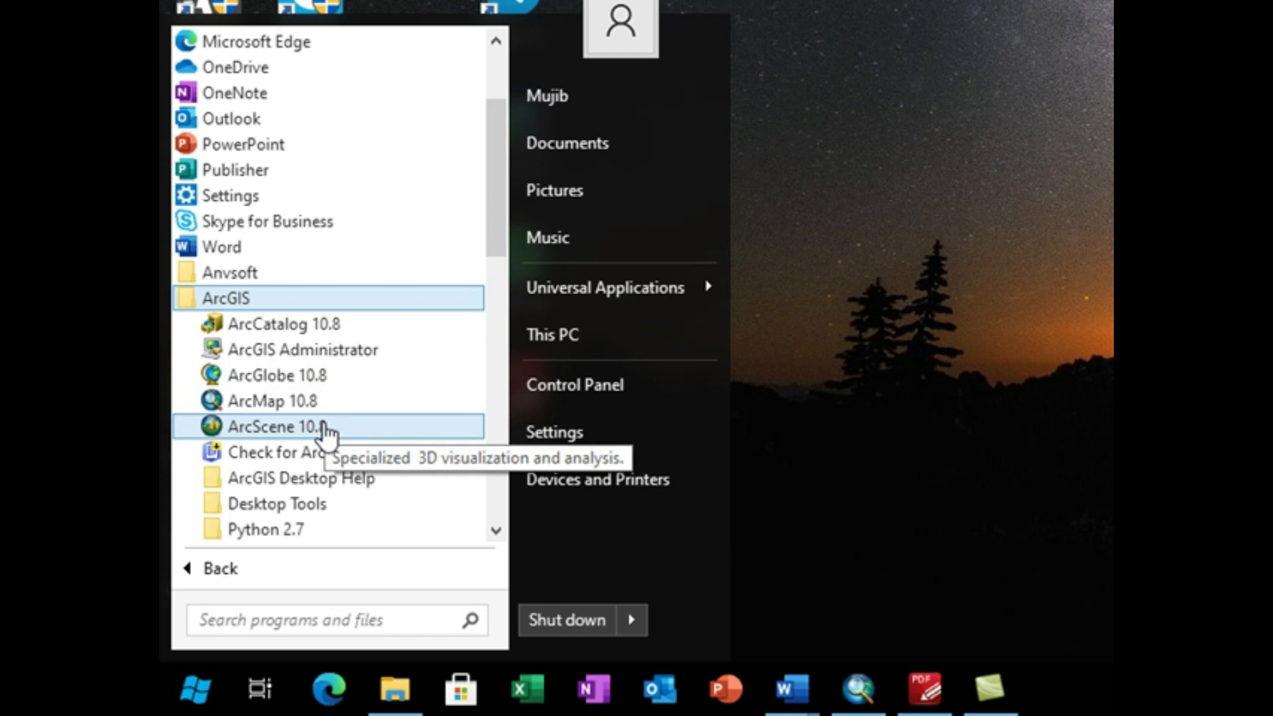
Step: Launch ArcMap 10.8 from the ArcGIS program group and dismiss the Getting Started window to begin with a blank map
left_click(313, 403)
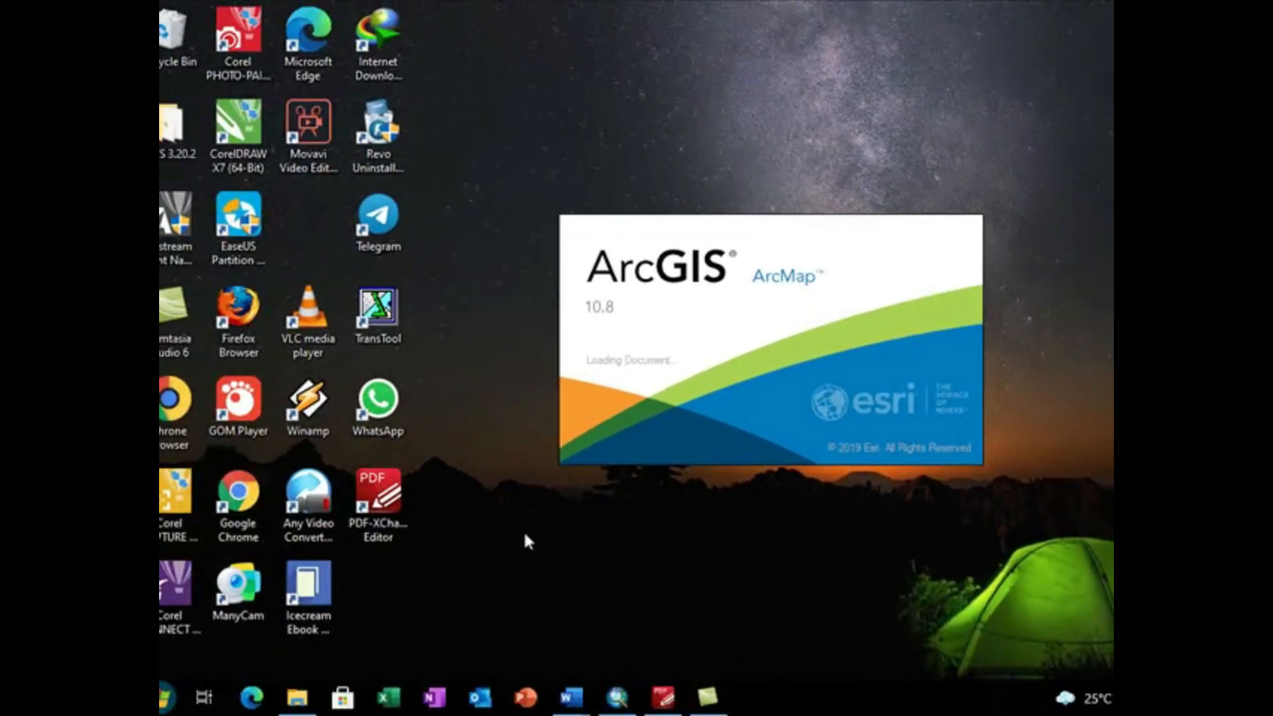
left_click(161, 703)
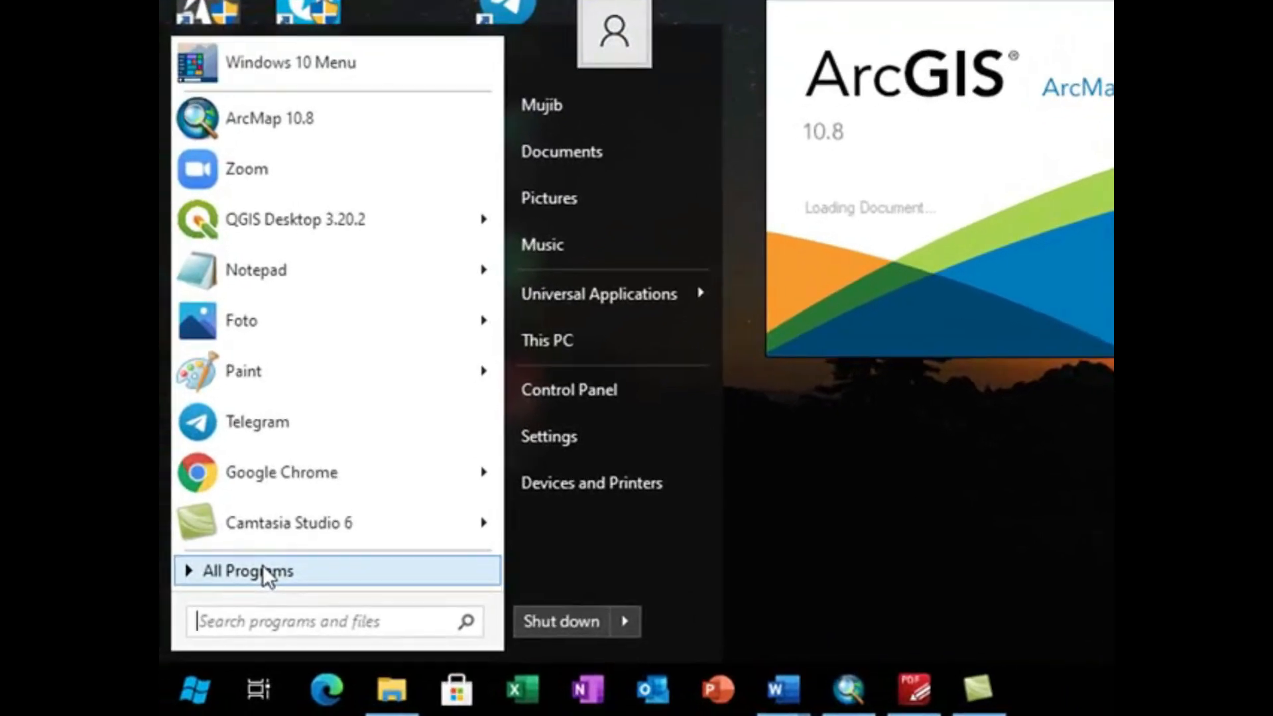
left_click(262, 568)
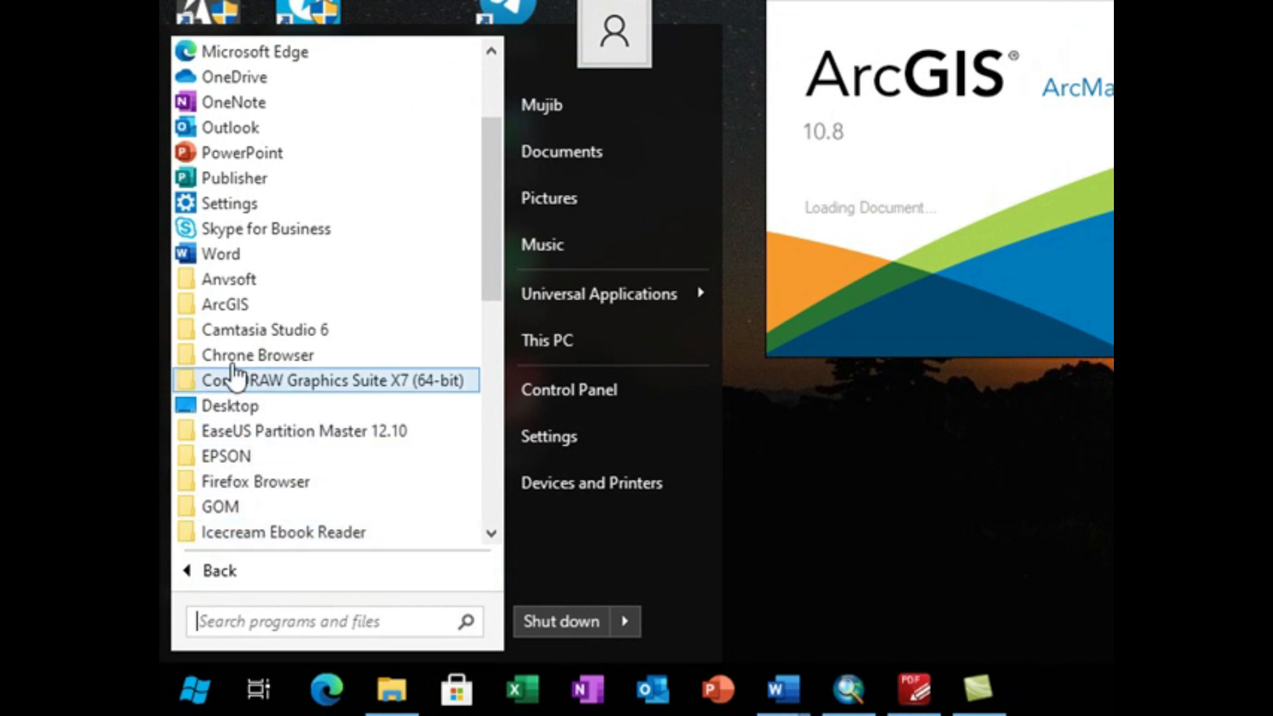
left_click(222, 307)
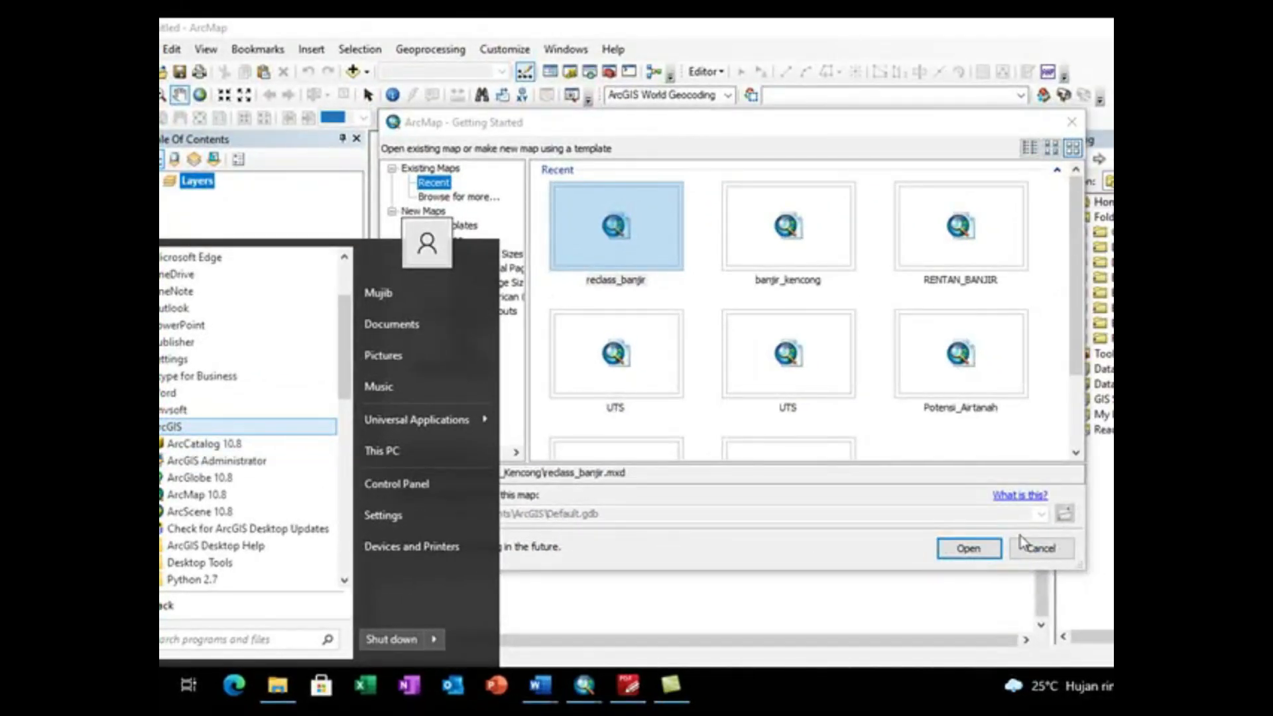
left_click(1058, 556)
left_click(1058, 556)
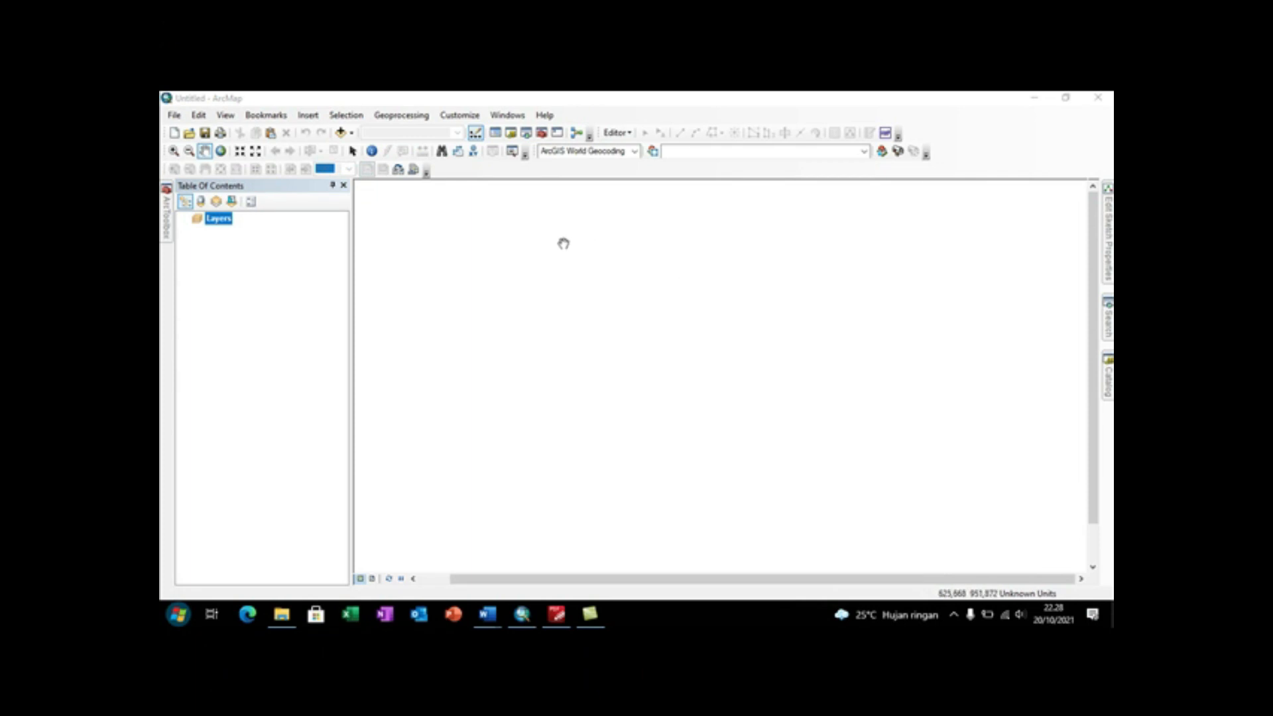
Step: Start adding data to the map, begin a new folder connection and expand Local Disk (E:) in the folder tree
left_click(216, 265)
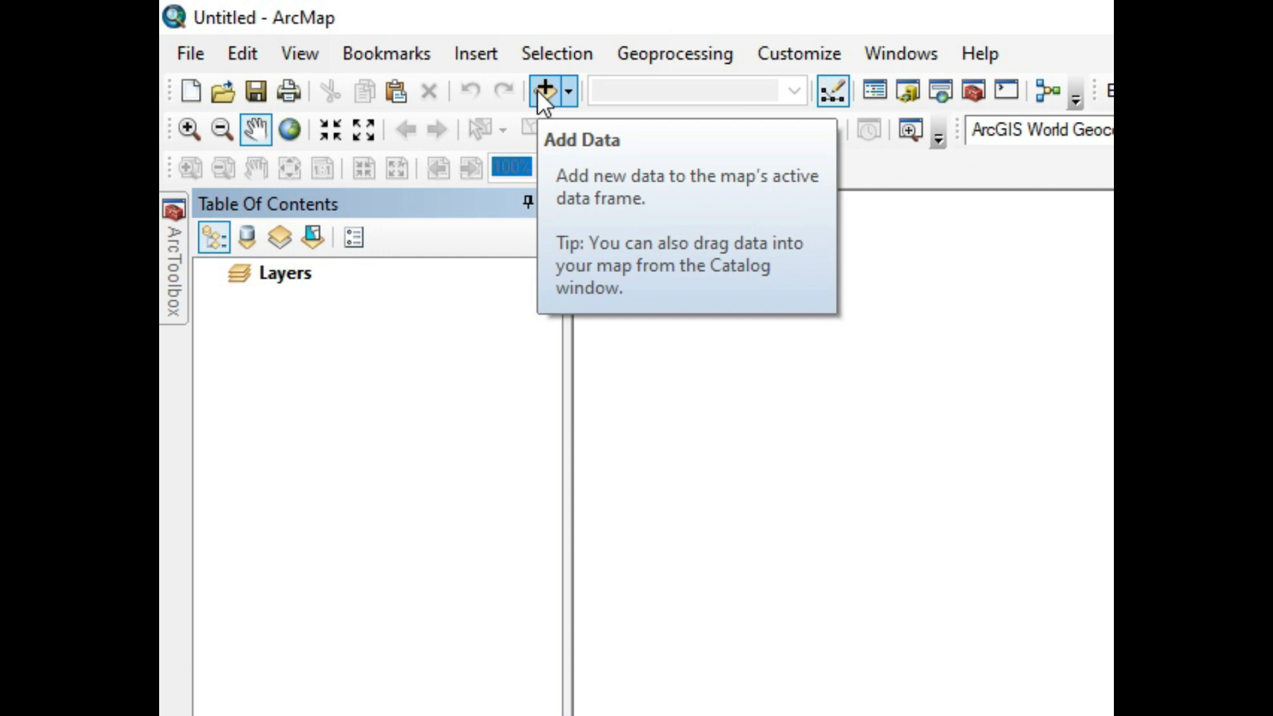
left_click(542, 92)
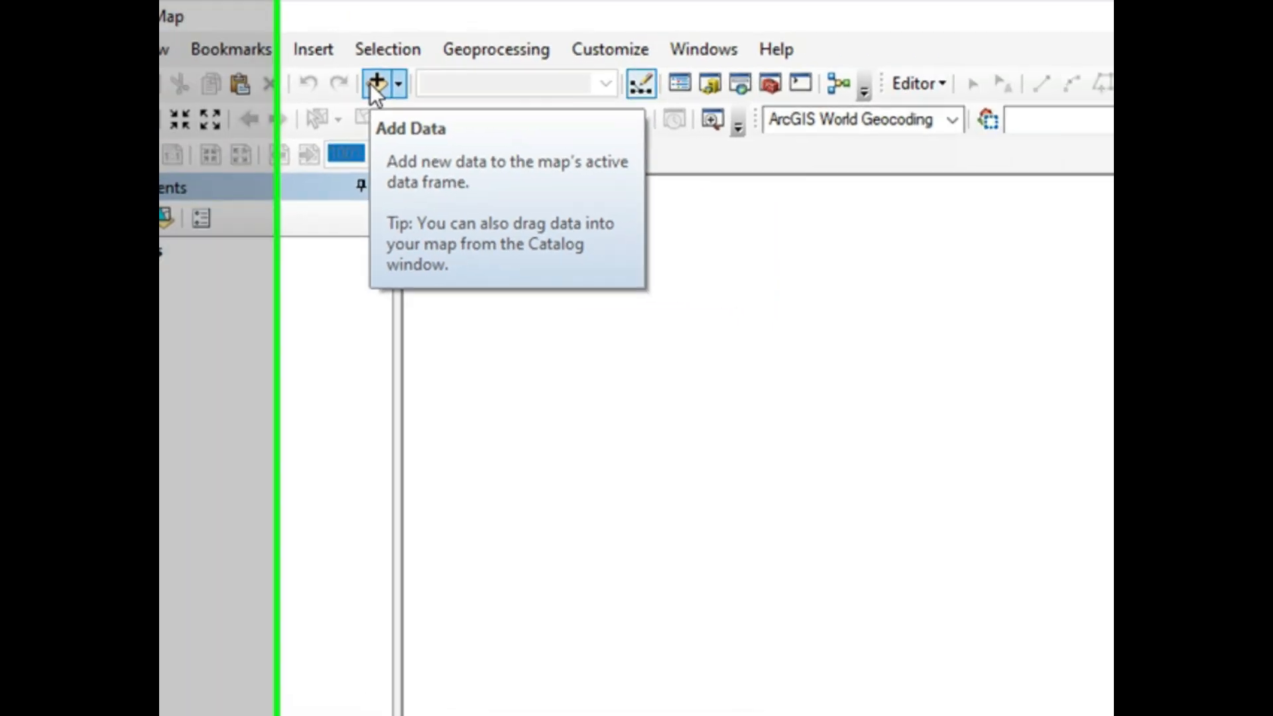
left_click(540, 94)
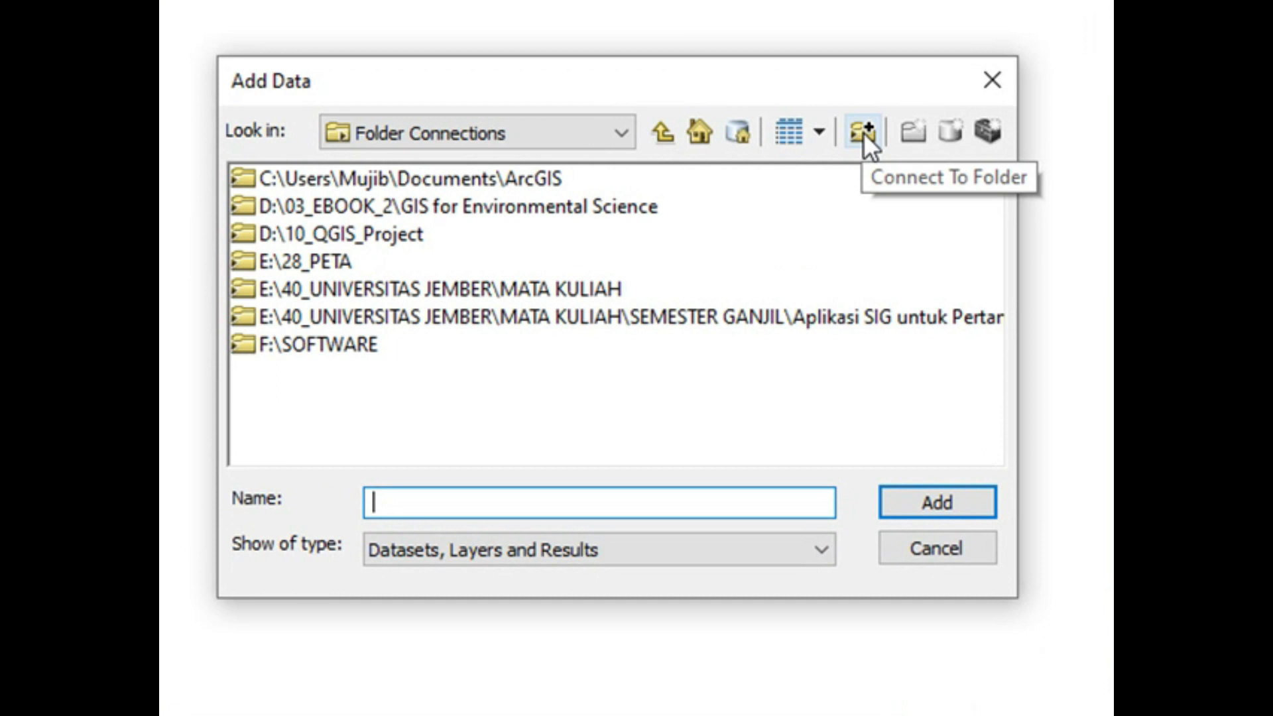
left_click(863, 132)
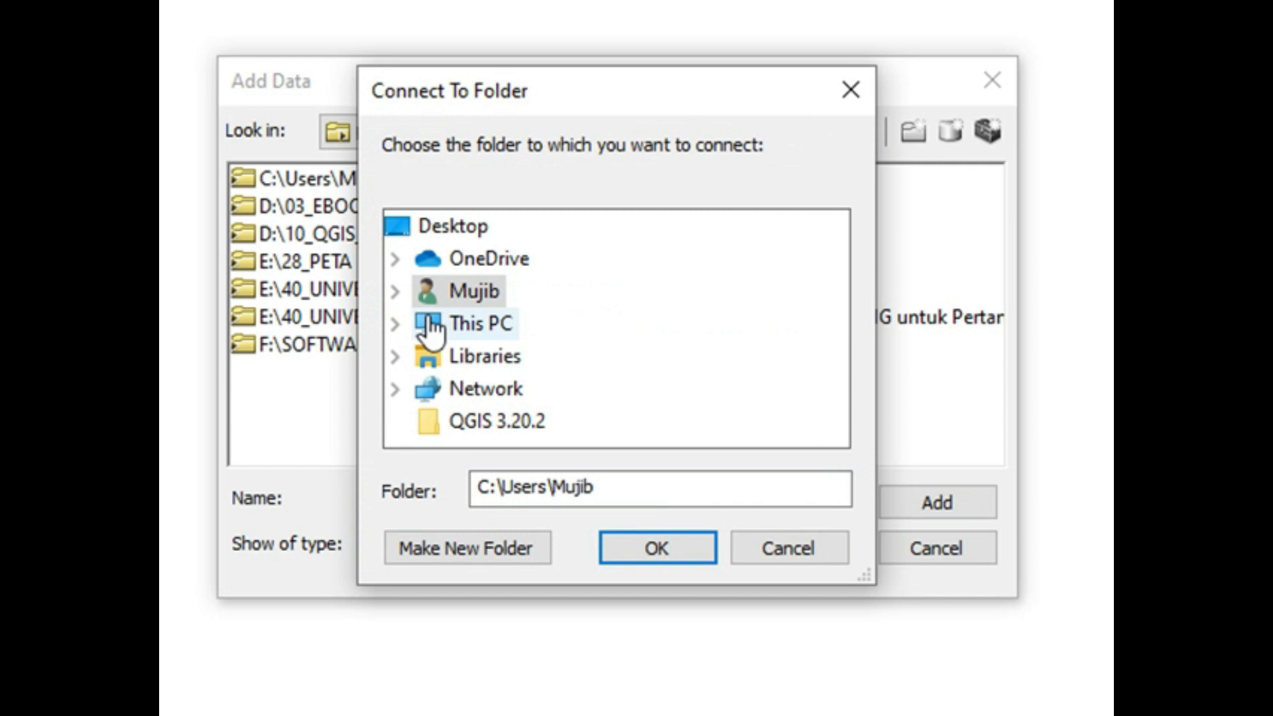
left_click(392, 324)
scroll(504, 348, "down", 3)
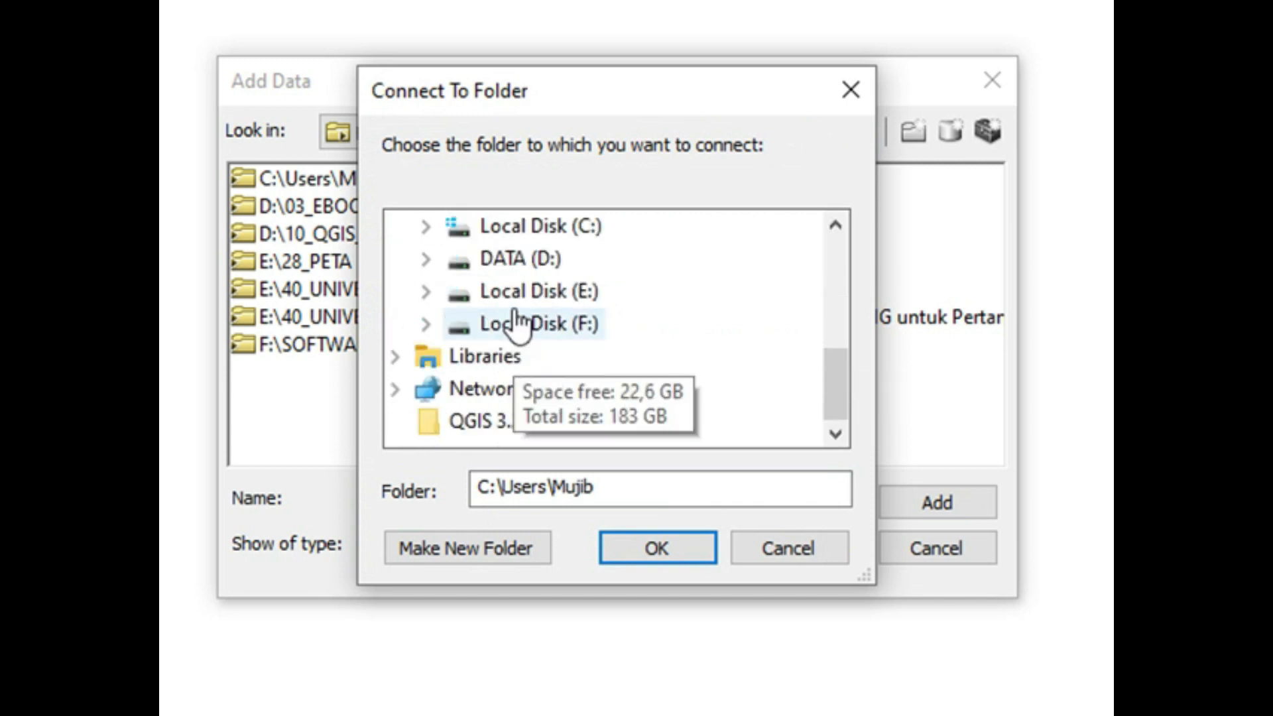
left_click(426, 291)
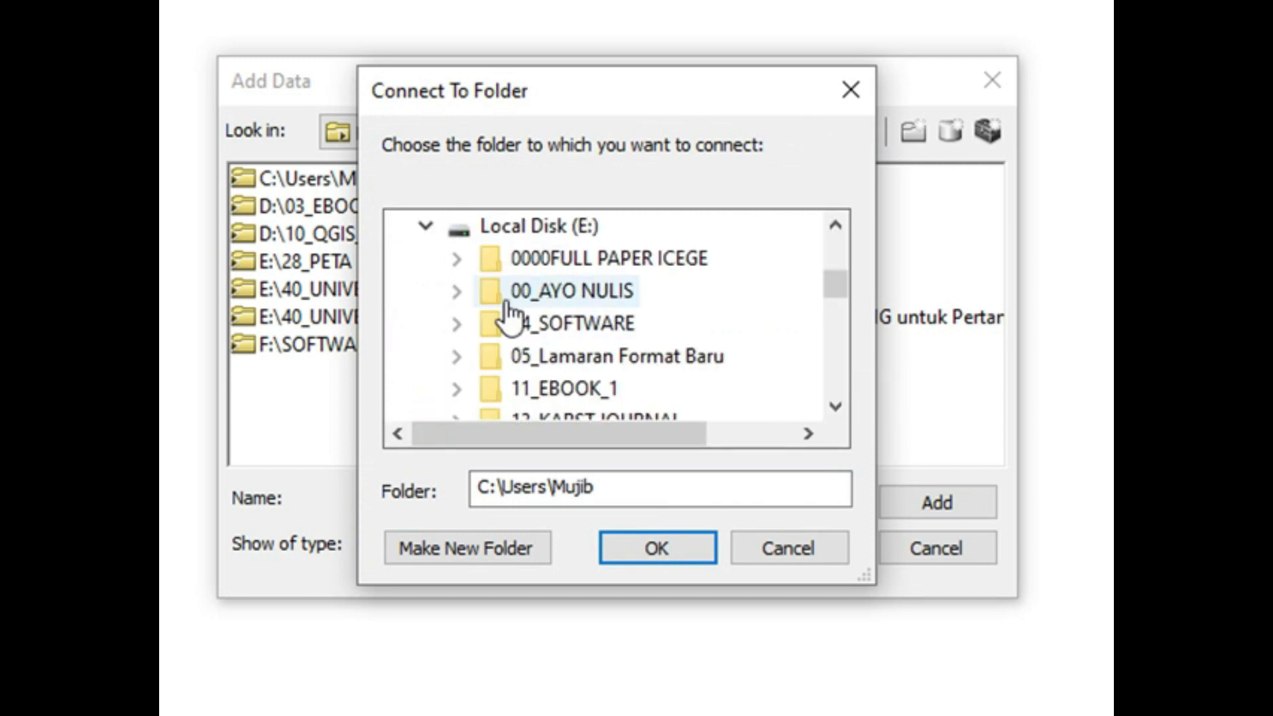
scroll(539, 317, "down", 2)
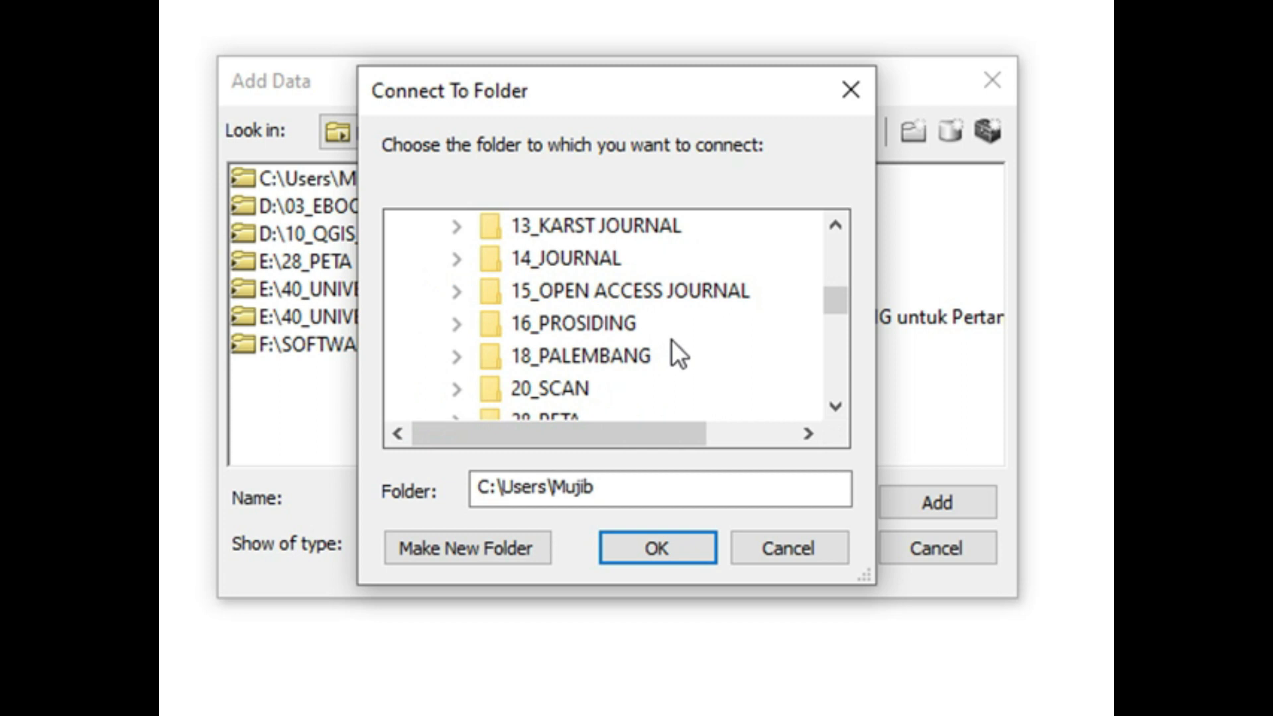
scroll(670, 341, "up", 3)
left_click(426, 325)
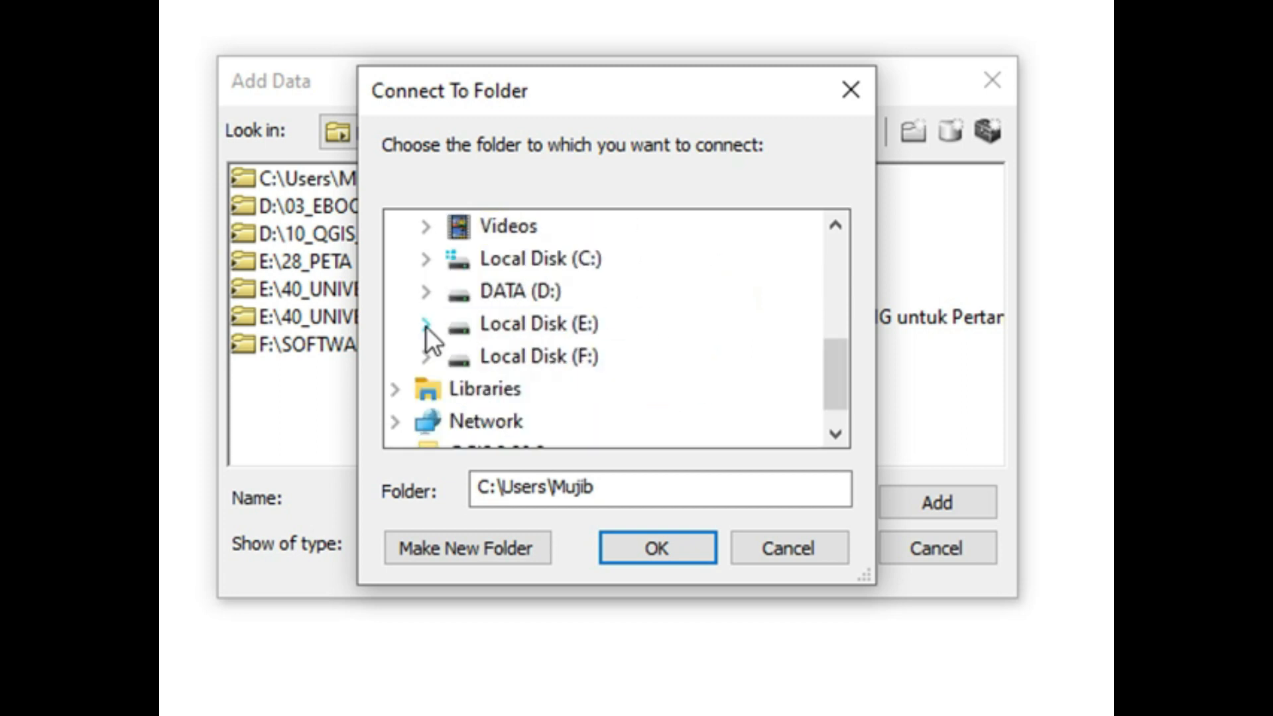
left_click(426, 325)
Step: Connect to the folder E:\28_PETA\30_JEMBER
scroll(512, 358, "down", 2)
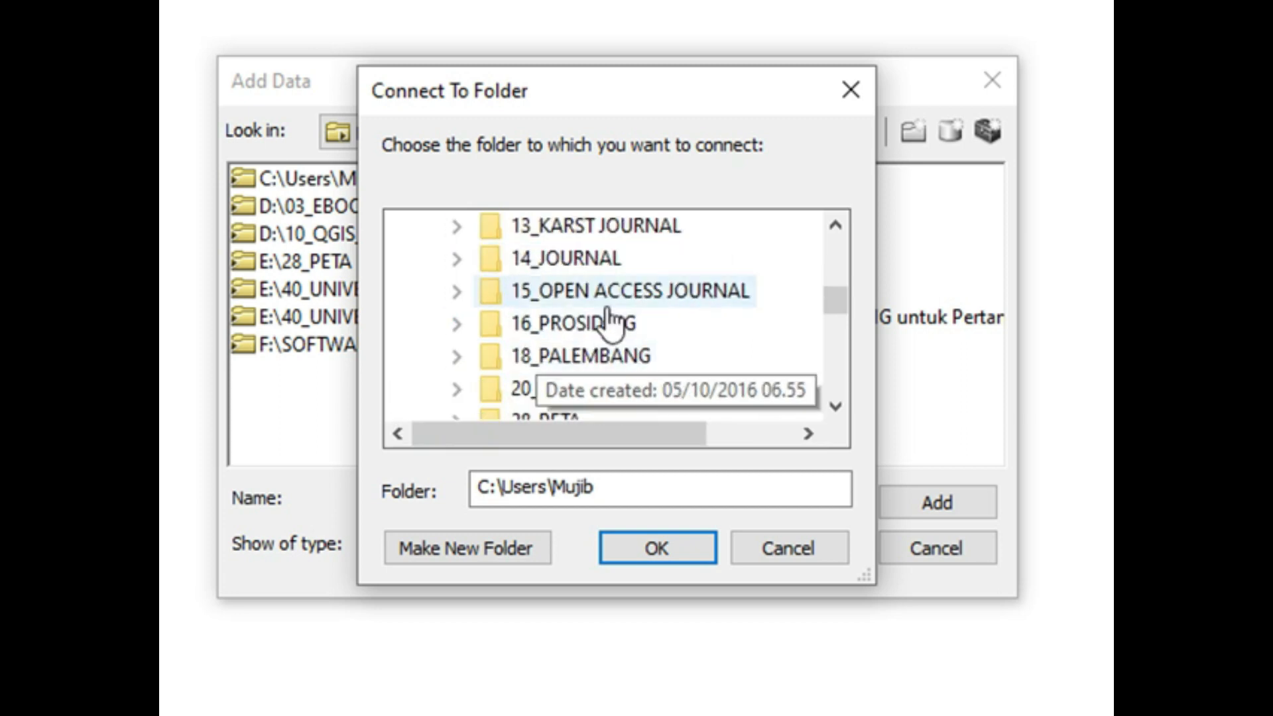
scroll(648, 345, "down", 1)
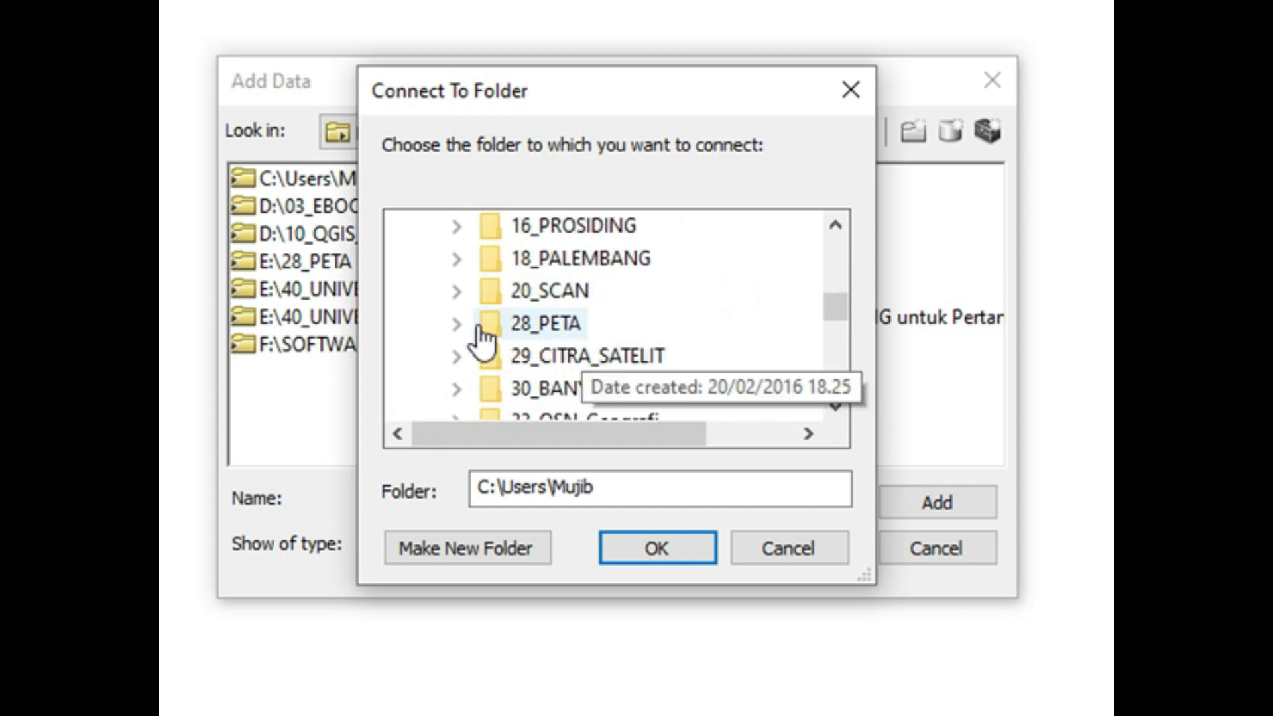
left_click(457, 323)
scroll(549, 335, "down", 1)
scroll(547, 335, "down", 8)
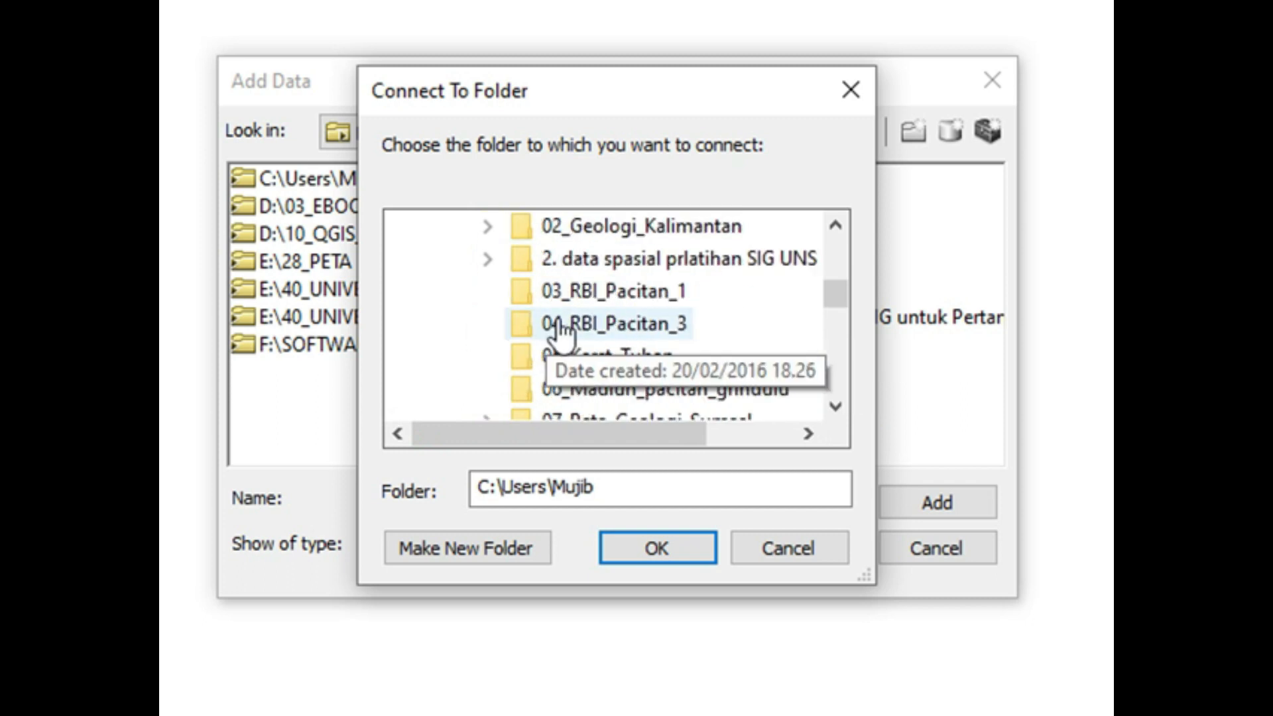
scroll(683, 346, "down", 2)
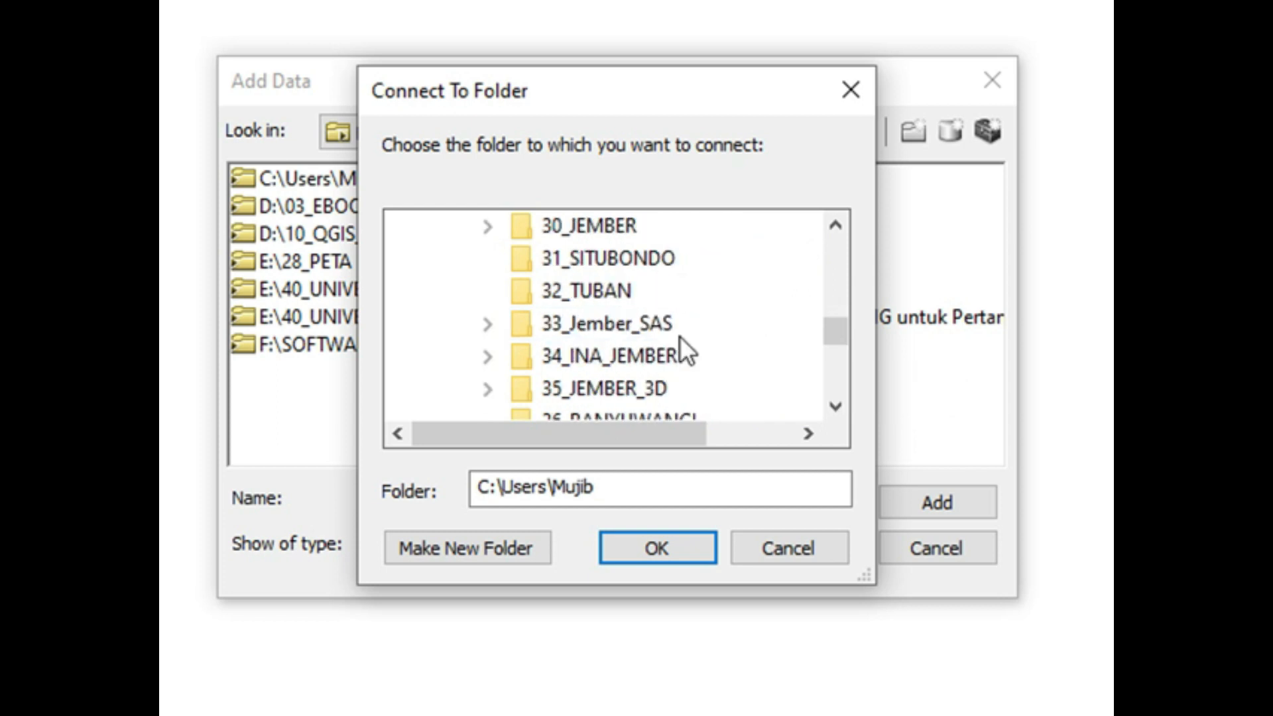
double_click(617, 229)
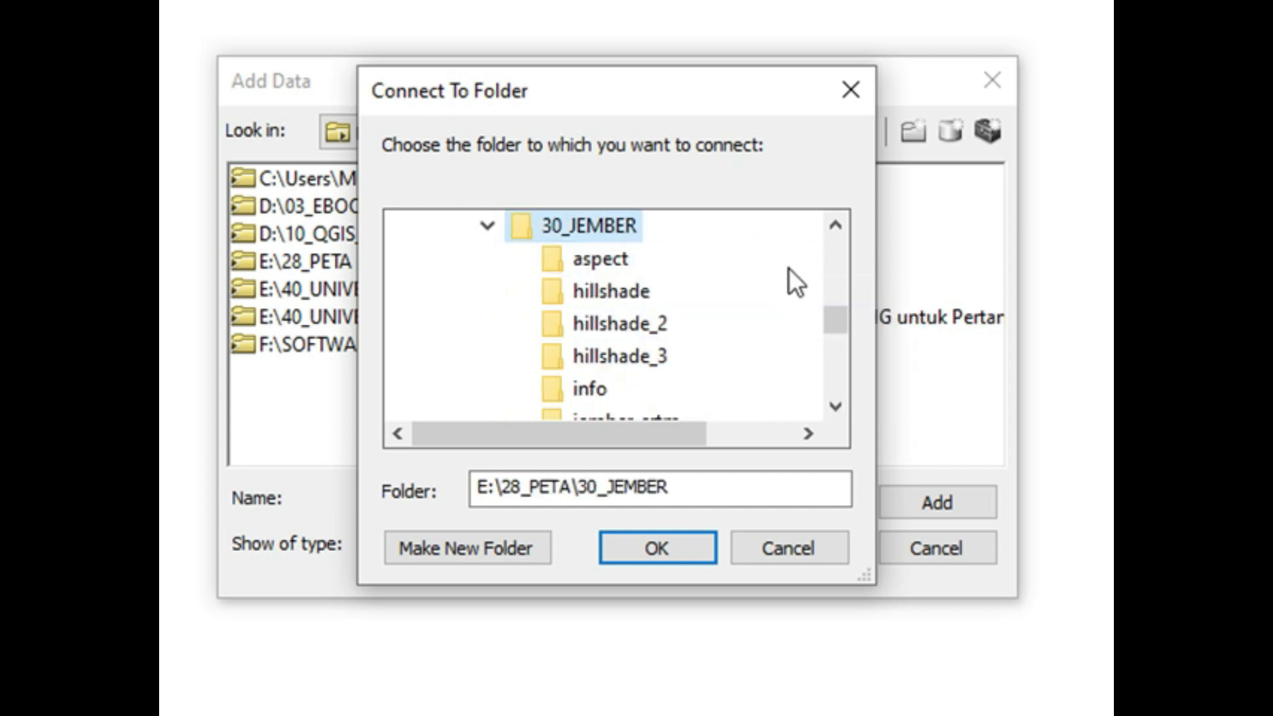
left_click(835, 224)
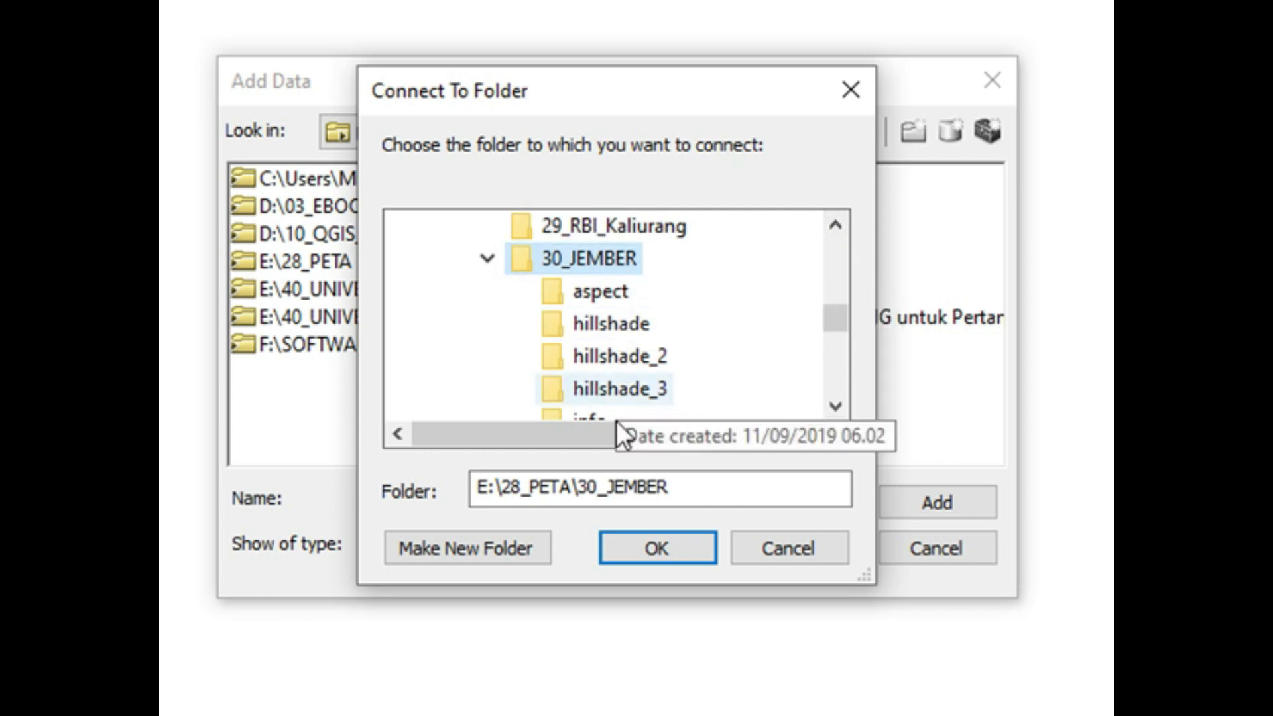
left_click(627, 540)
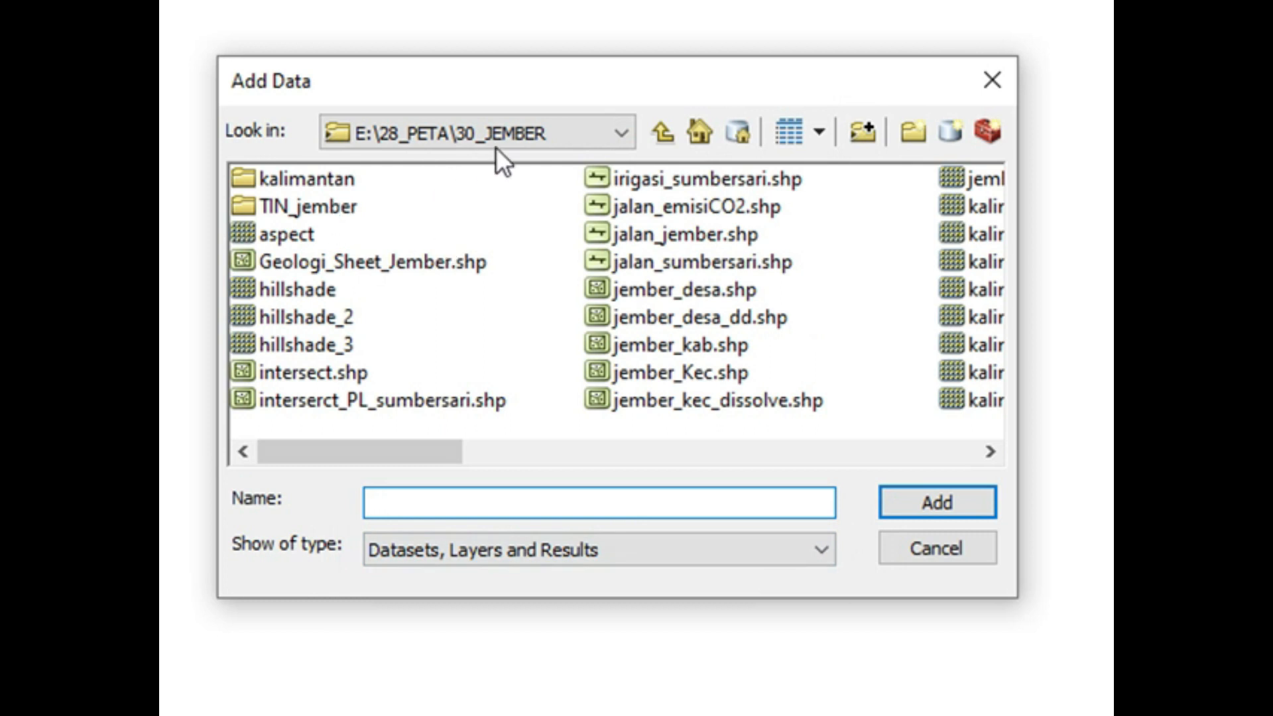
Step: Check the list of folder connections, reopen E:\28_PETA\30_JEMBER and look through all of its datasets
left_click(664, 132)
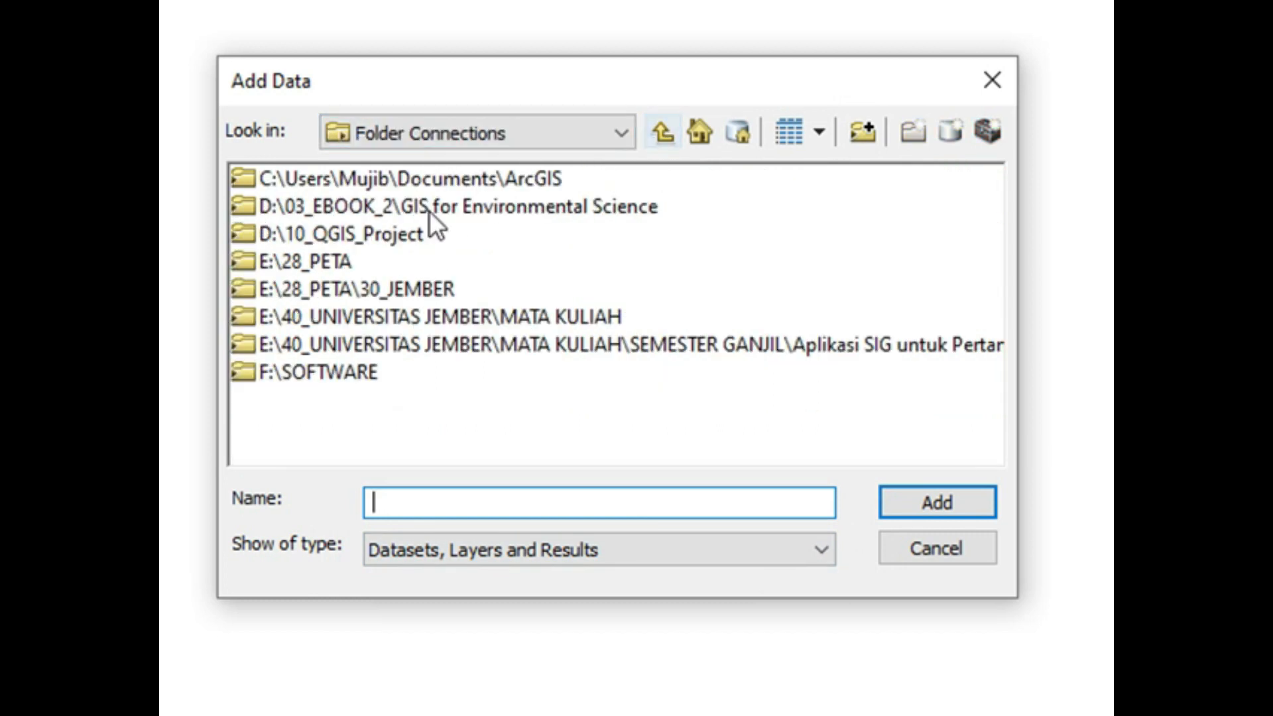
double_click(375, 292)
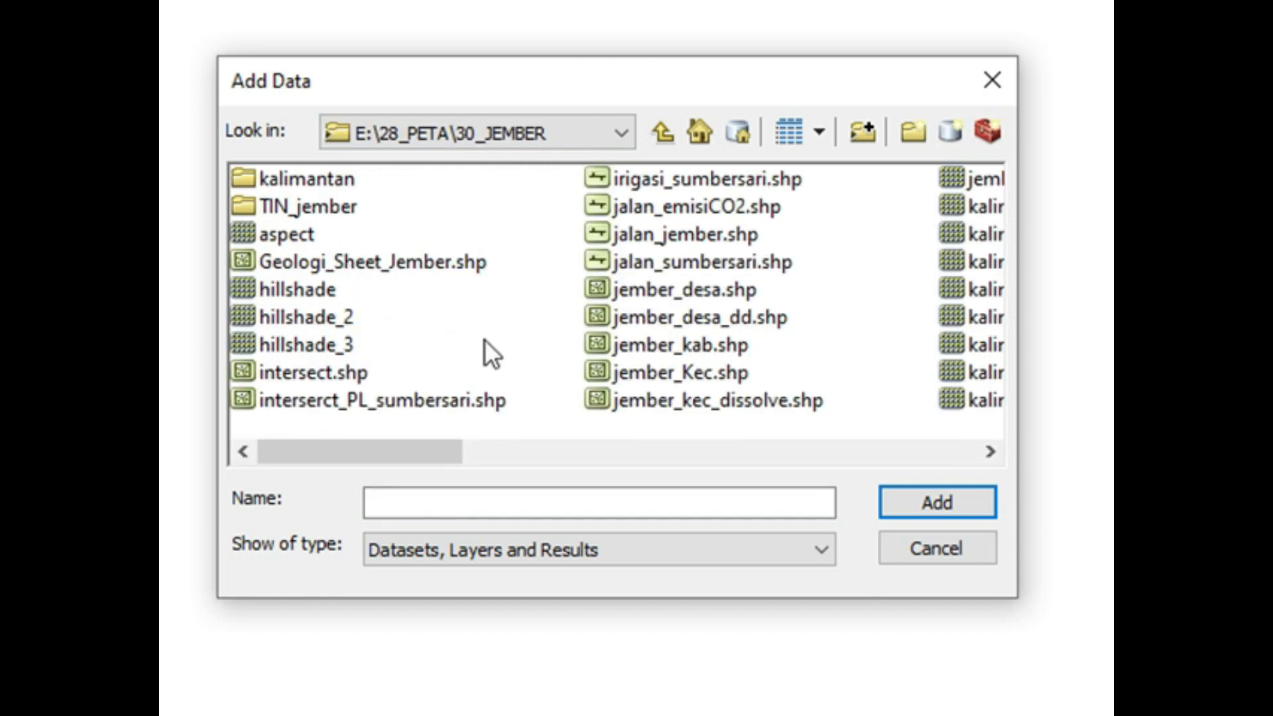
left_click(985, 451)
left_click(985, 451)
left_click(985, 451)
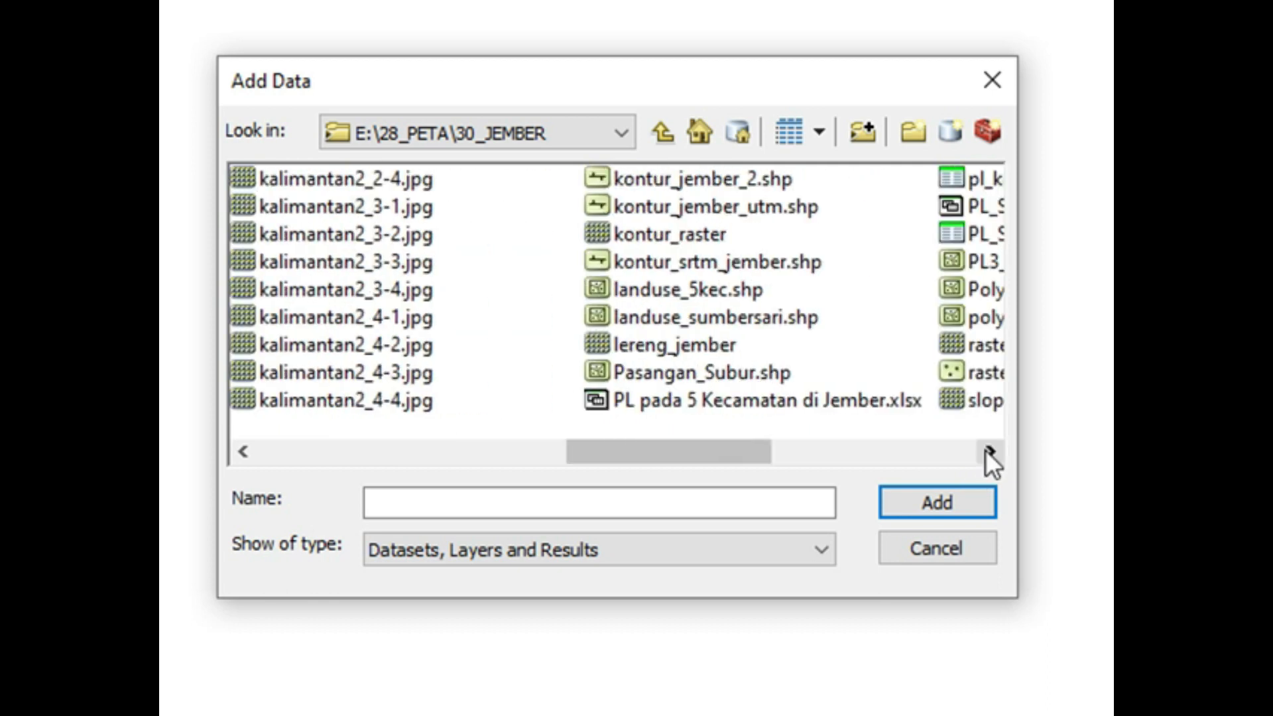
left_click(985, 450)
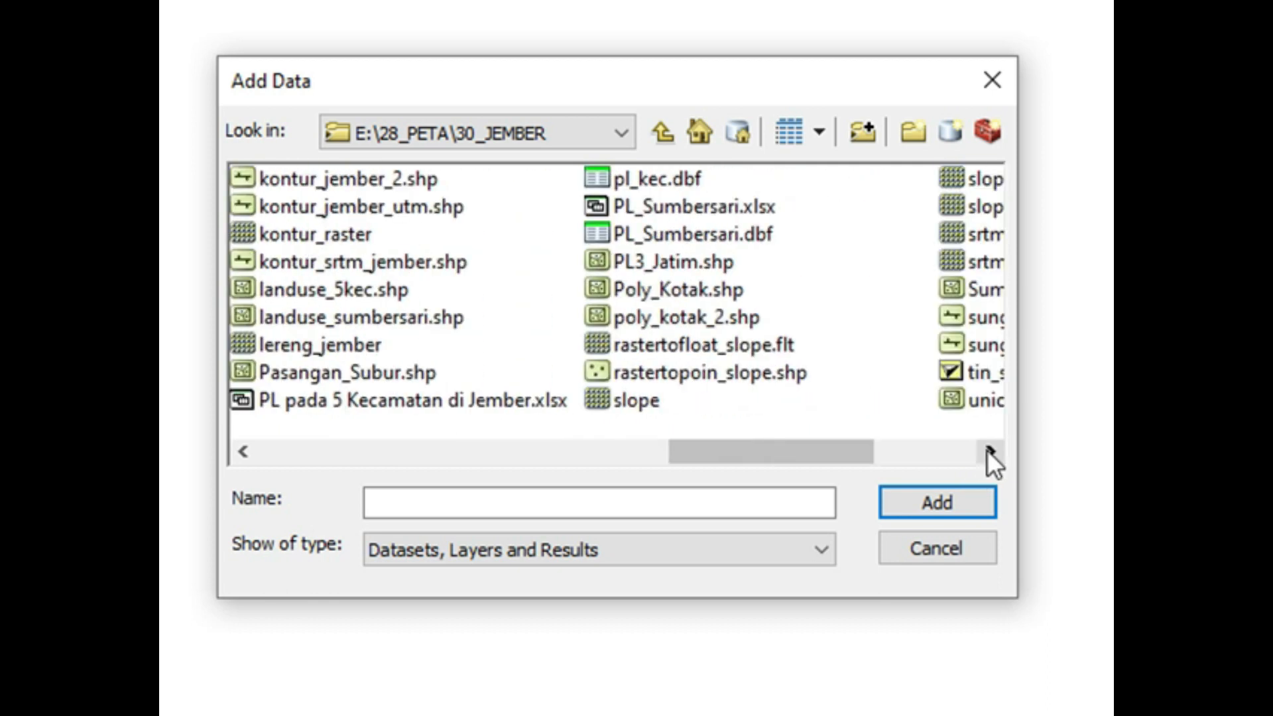
left_click(988, 451)
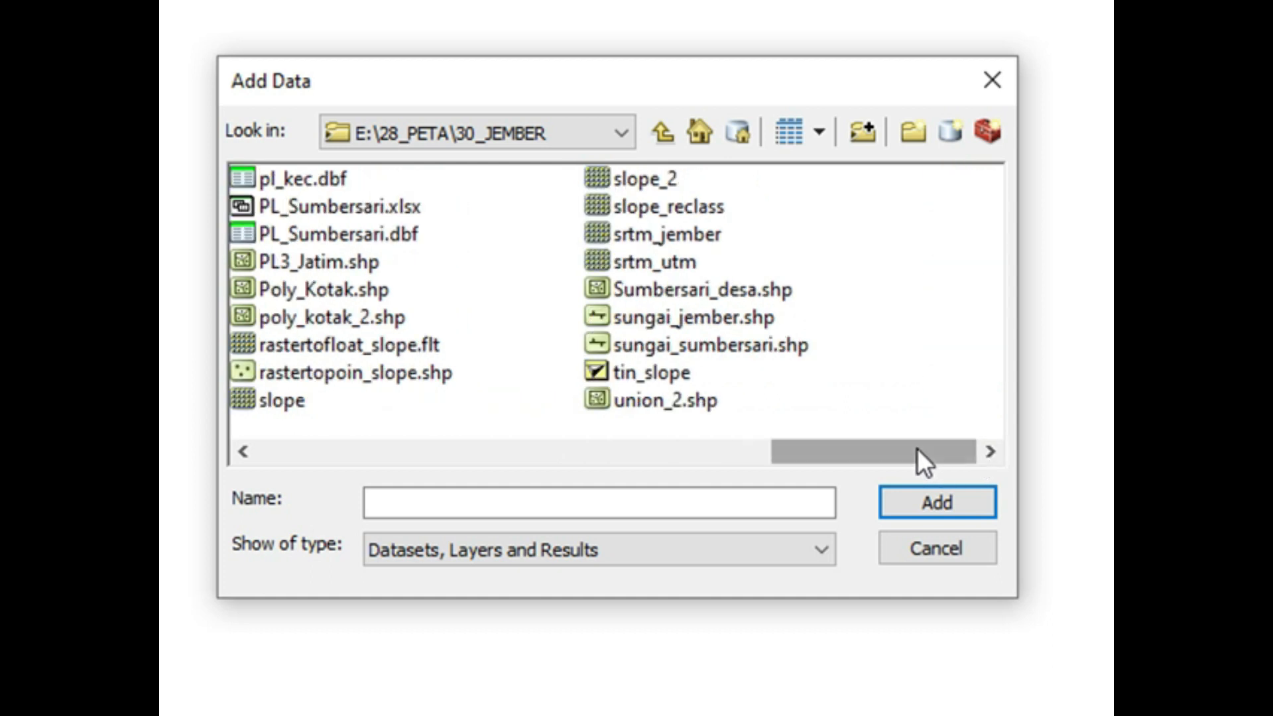
left_click_drag(916, 448, 374, 438)
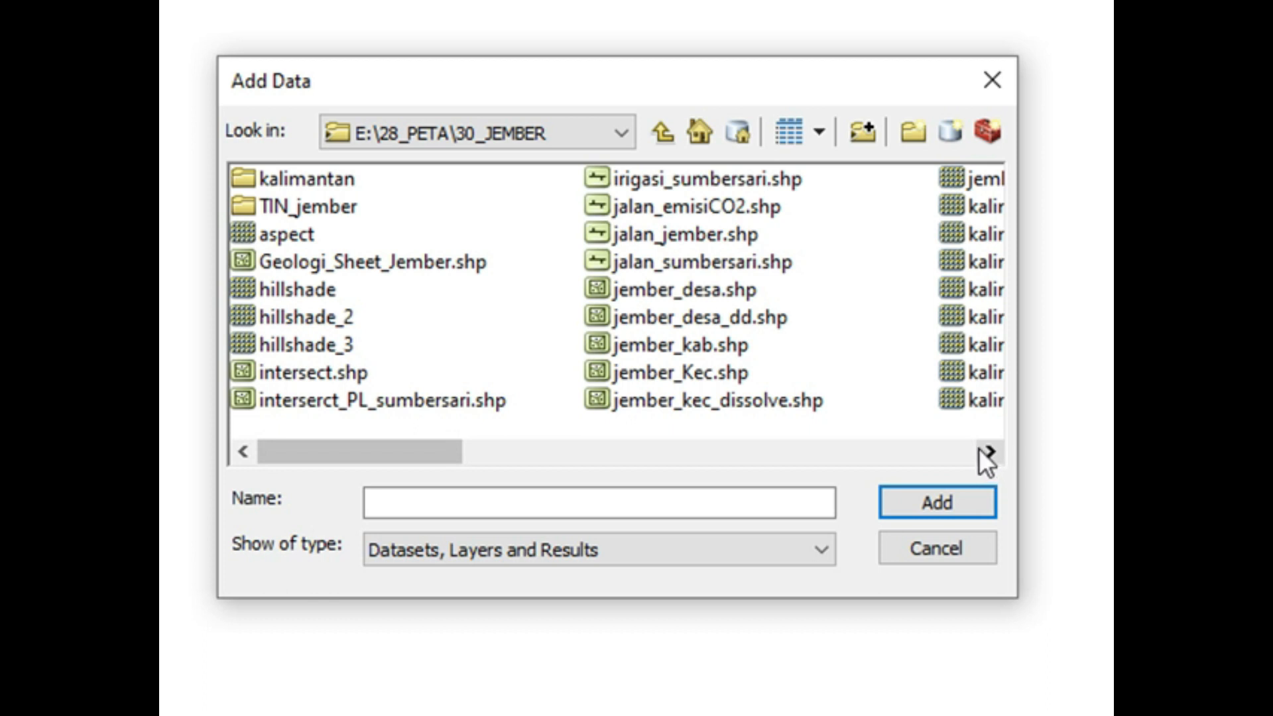
Step: Add jember_kec_dissolve.shp to the map and close the data selection dialog
left_click(662, 402)
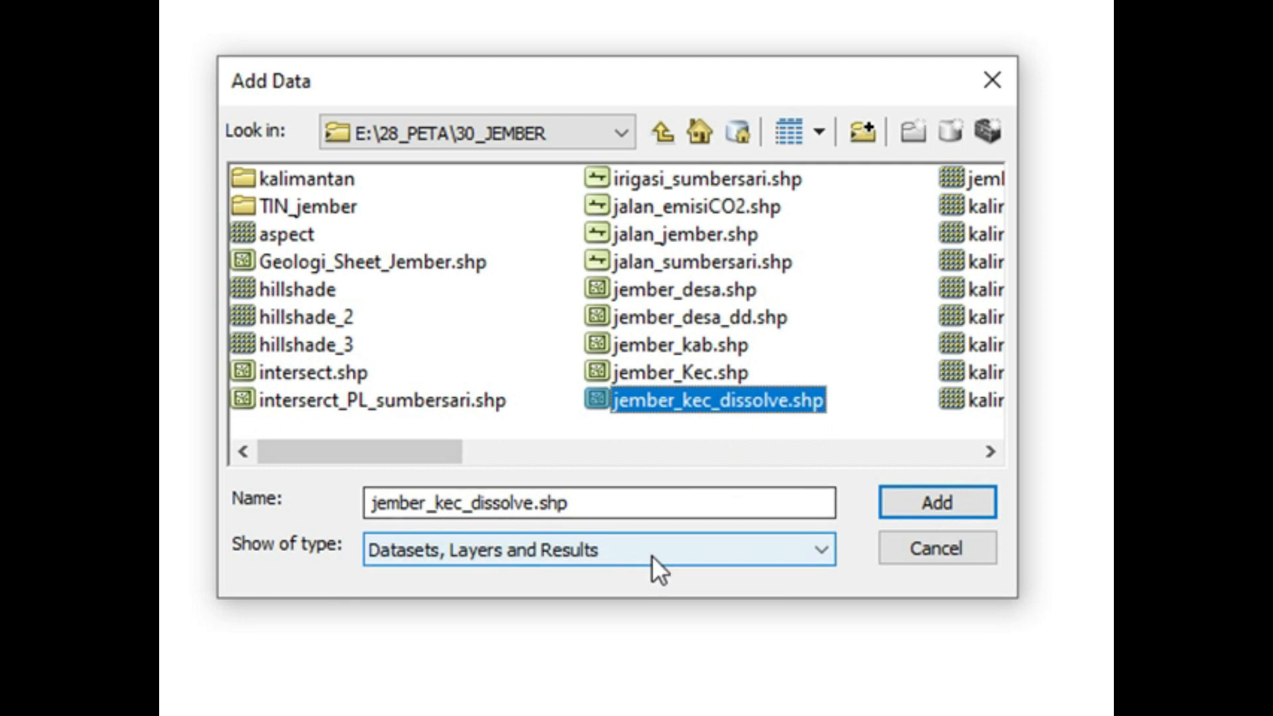
left_click(921, 500)
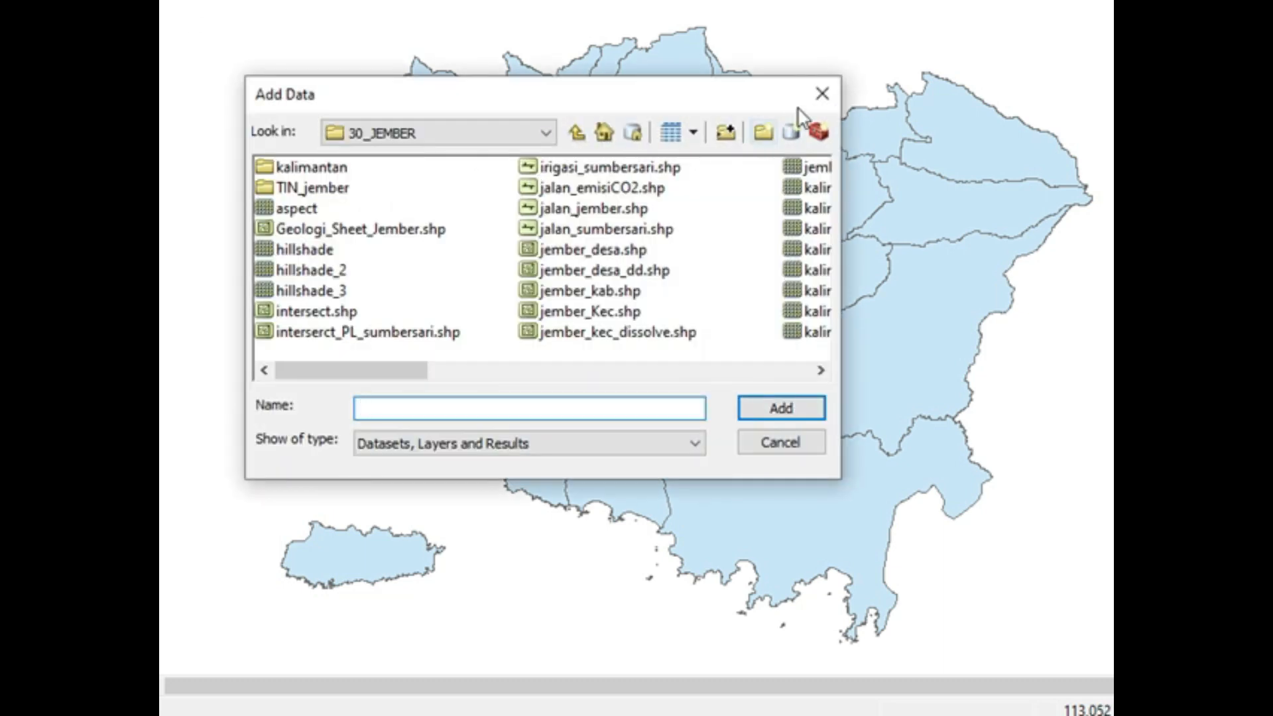
left_click(822, 94)
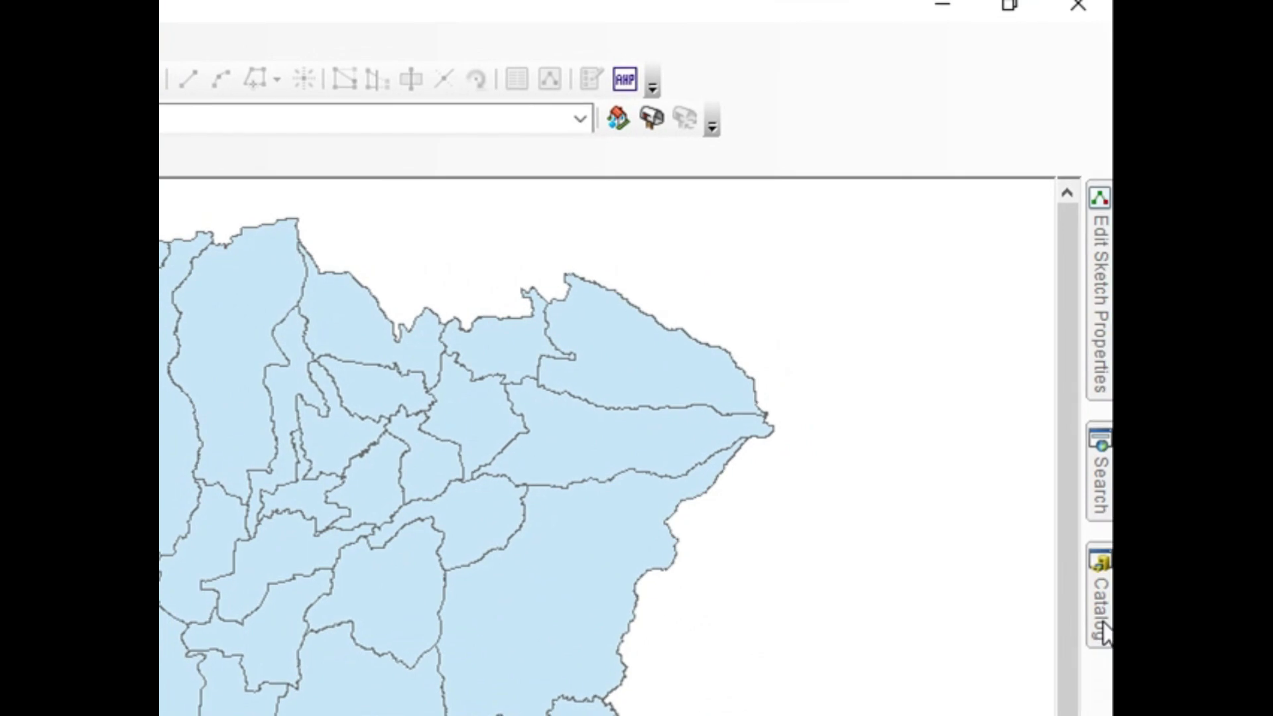
Step: Add jember_kab.shp to the map from the E:\28_PETA\30_JEMBER connection in the Catalog
left_click(1103, 633)
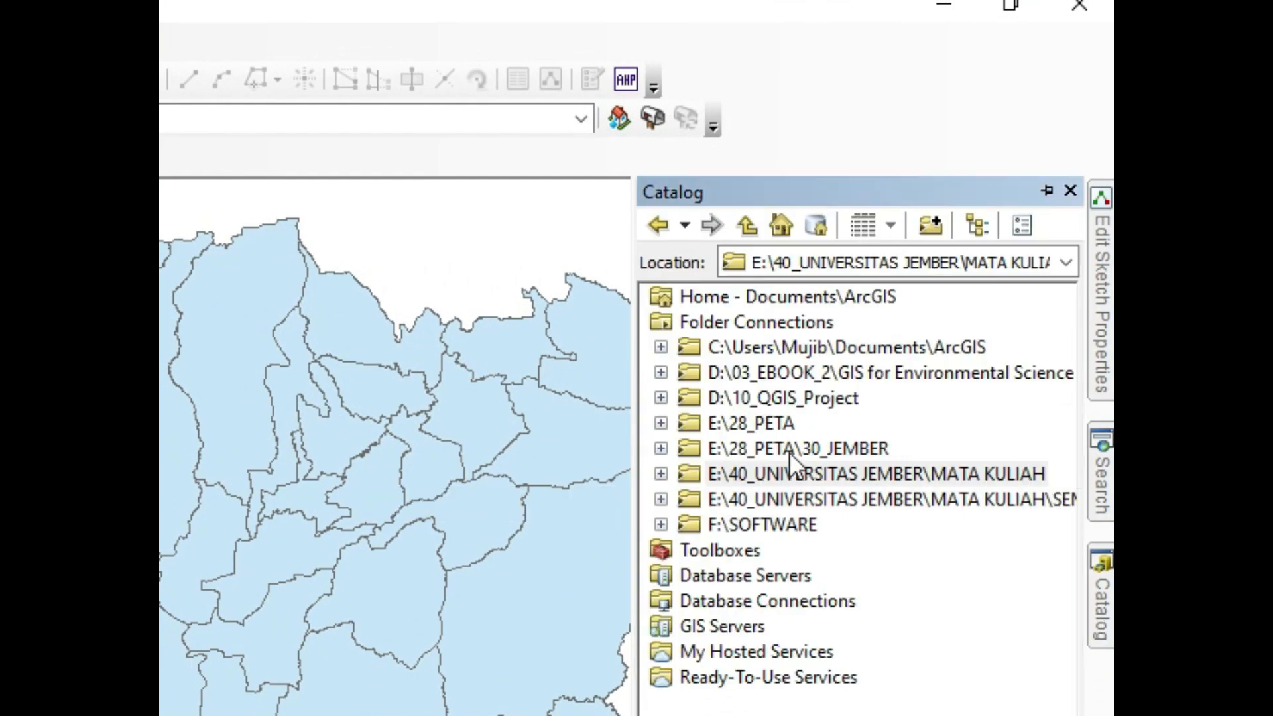
left_click(662, 448)
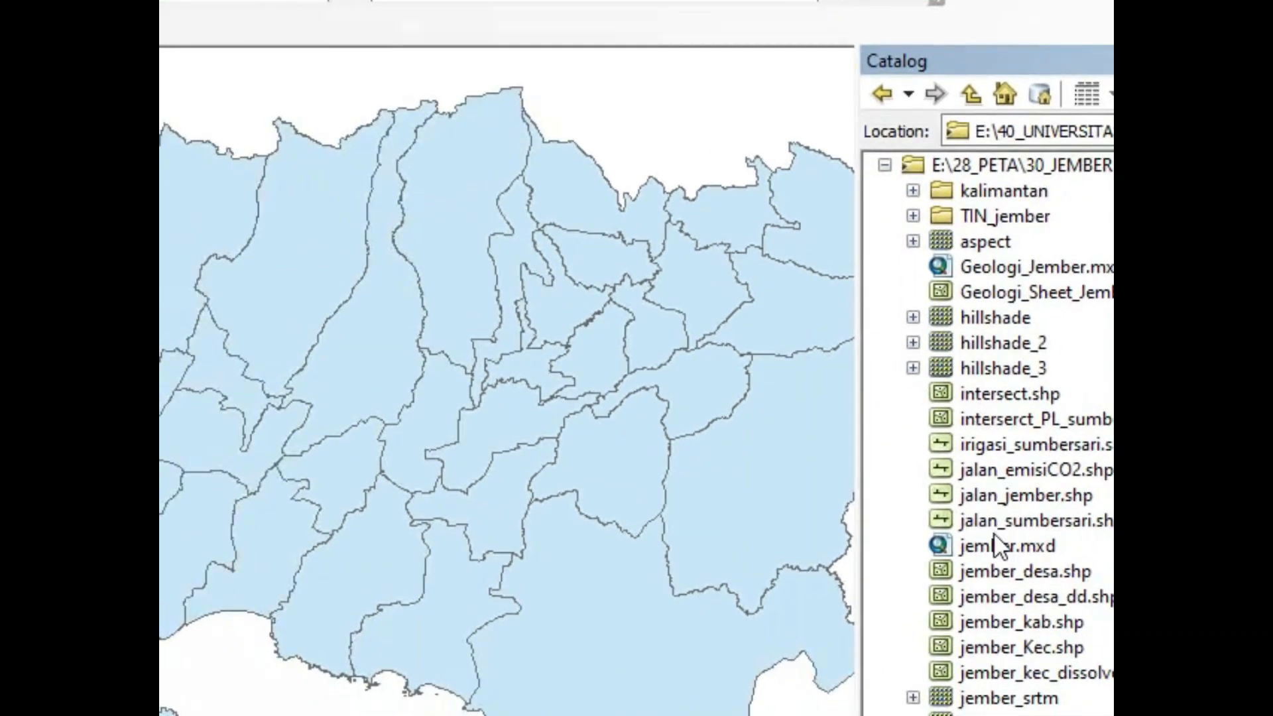
left_click(1019, 621)
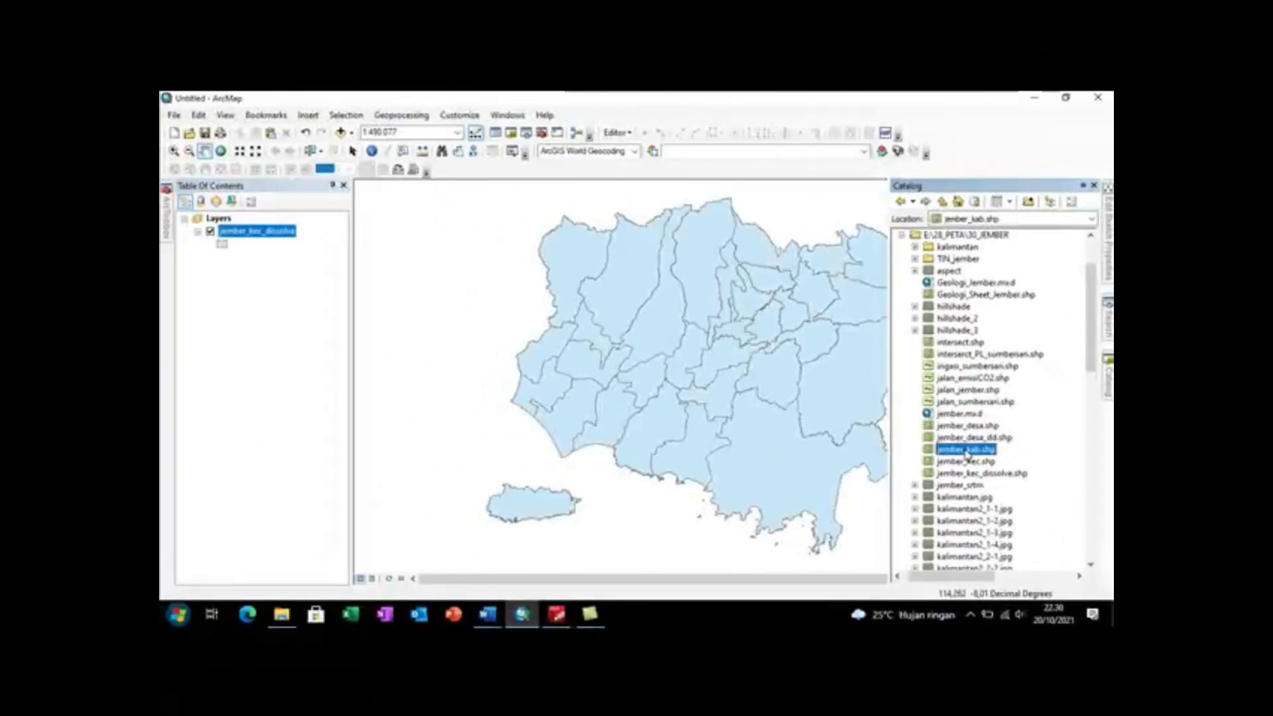
left_click_drag(978, 491, 732, 458)
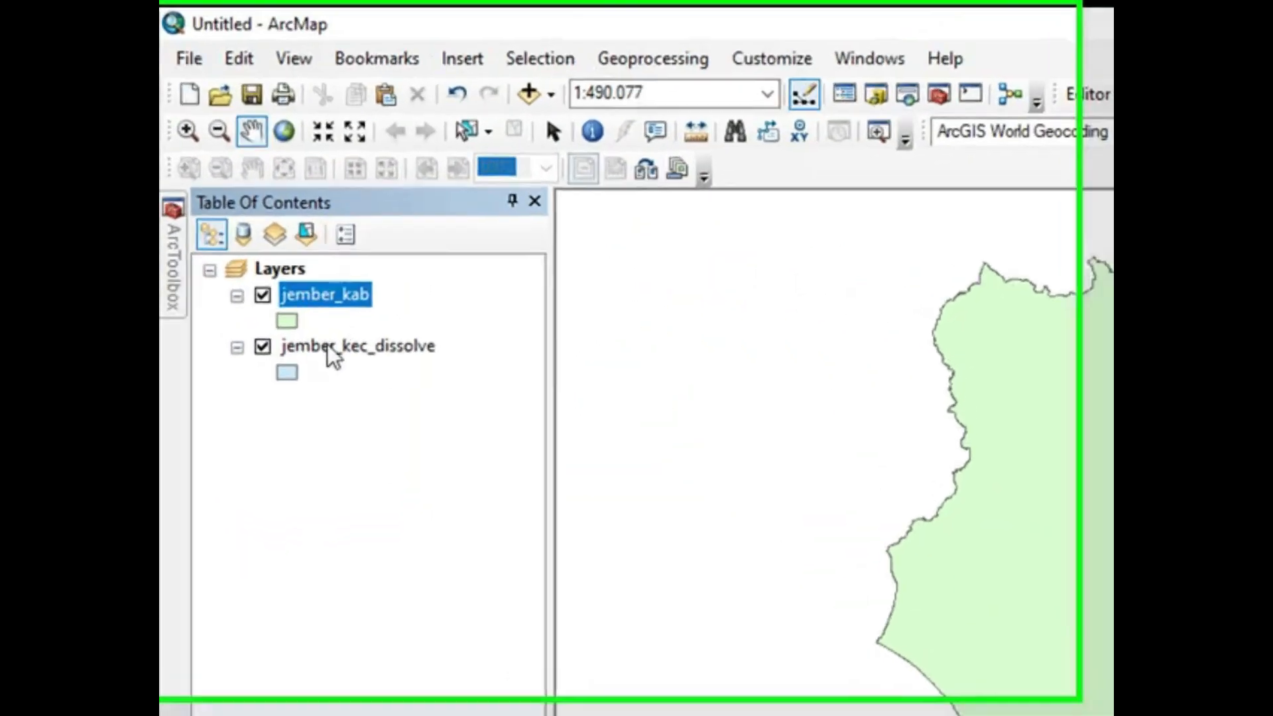
Step: Highlight the jember_kec_dissolve and jember_kab layers in turn, and reopen the Catalog to view the folder's datasets
left_click(330, 350)
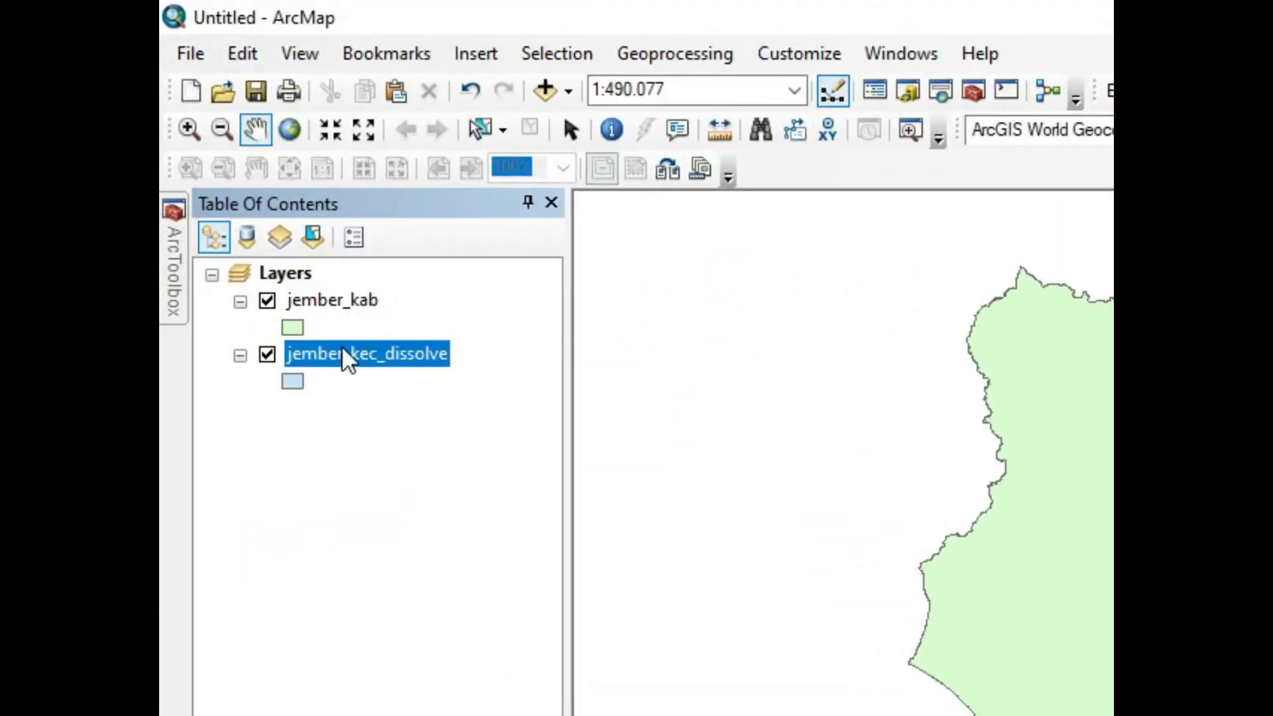
left_click(343, 303)
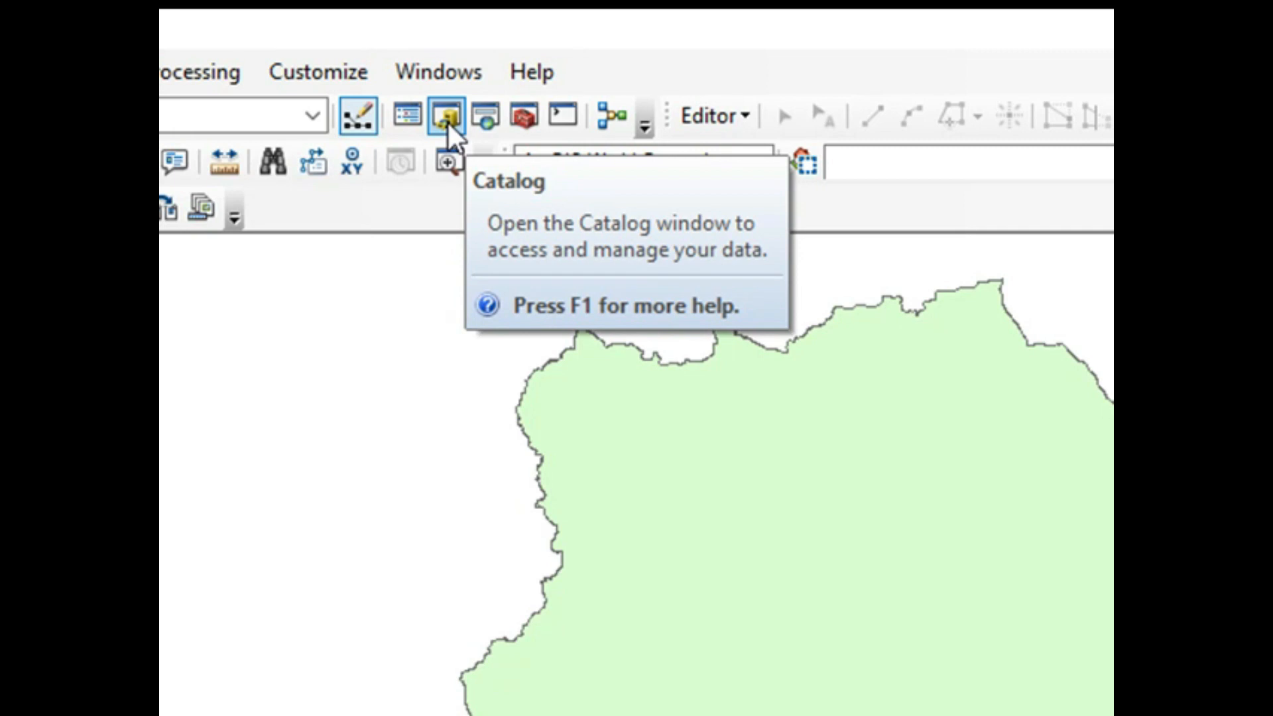
left_click(448, 122)
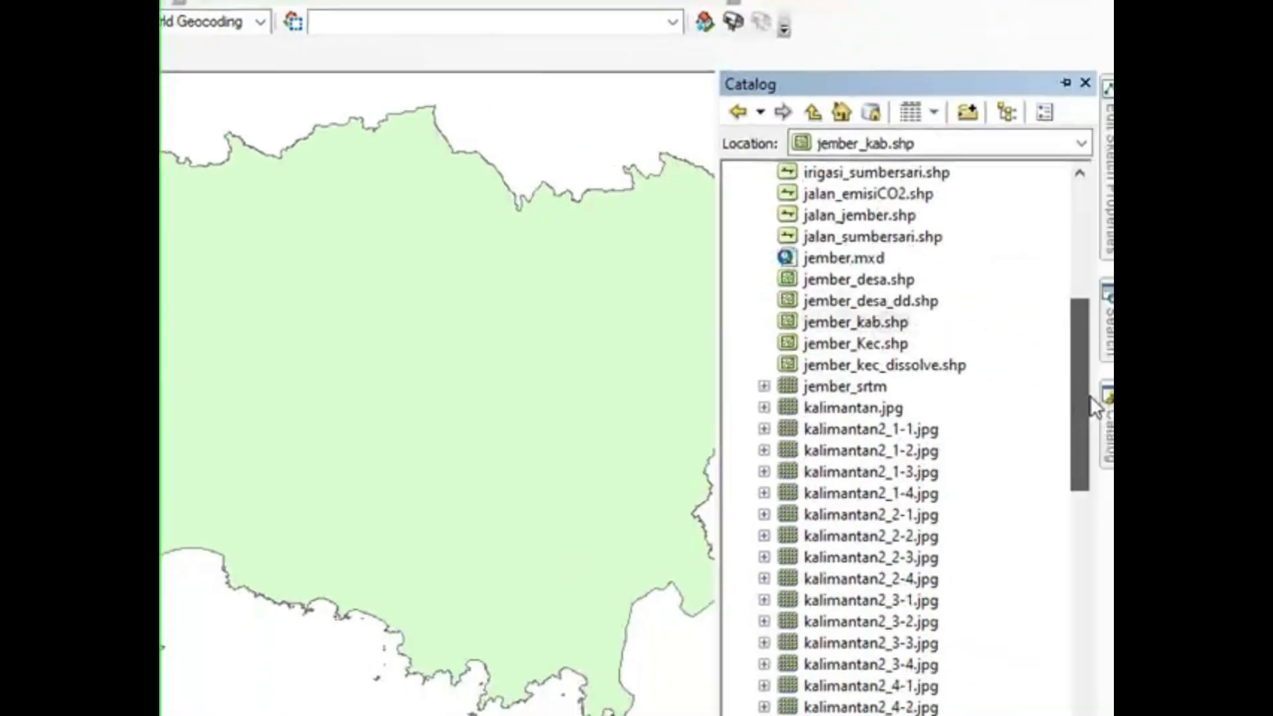
Step: Add sungai_jember.shp to the map from the 30_JEMBER folder in the Catalog
left_click_drag(1084, 416, 1085, 562)
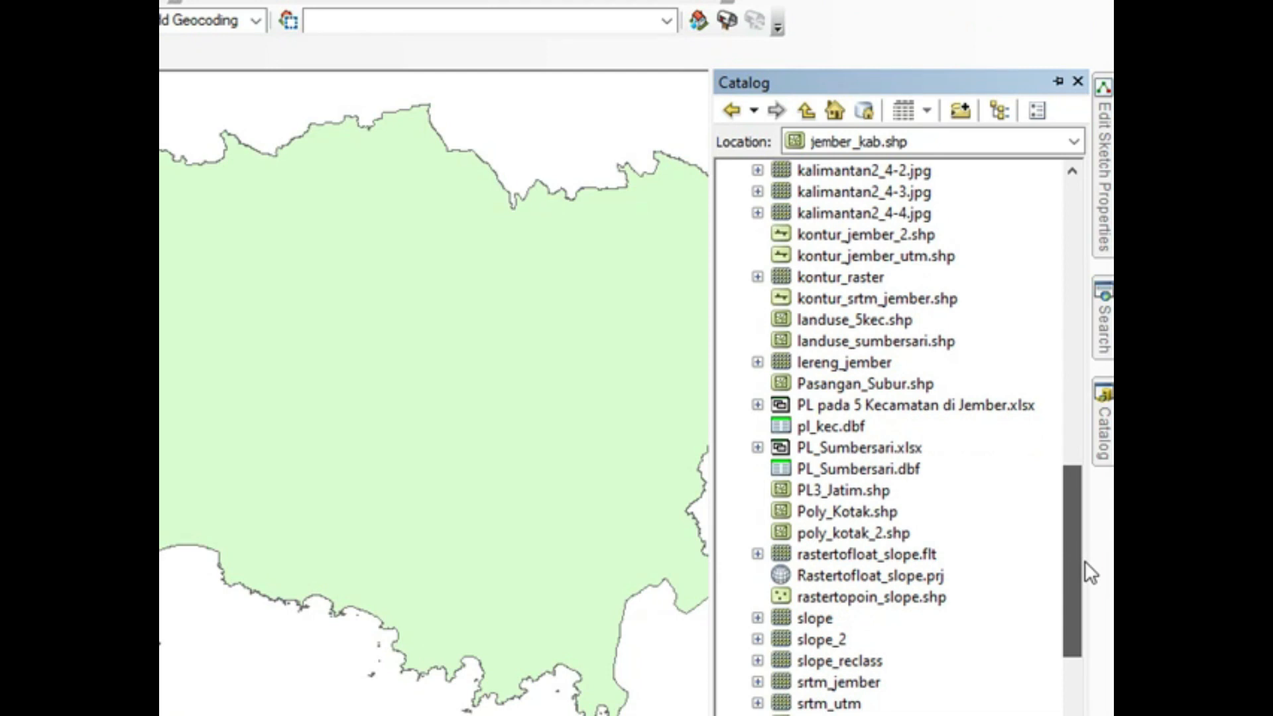
left_click_drag(1085, 561, 1085, 617)
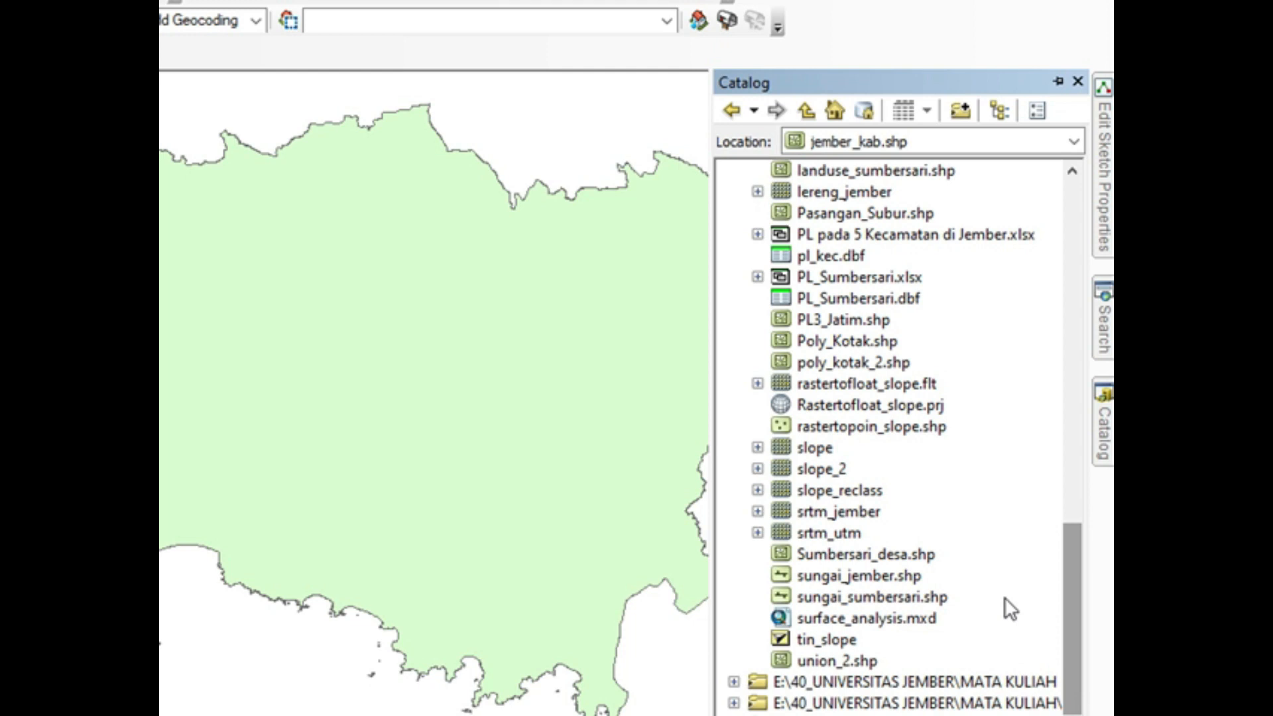
left_click(880, 574)
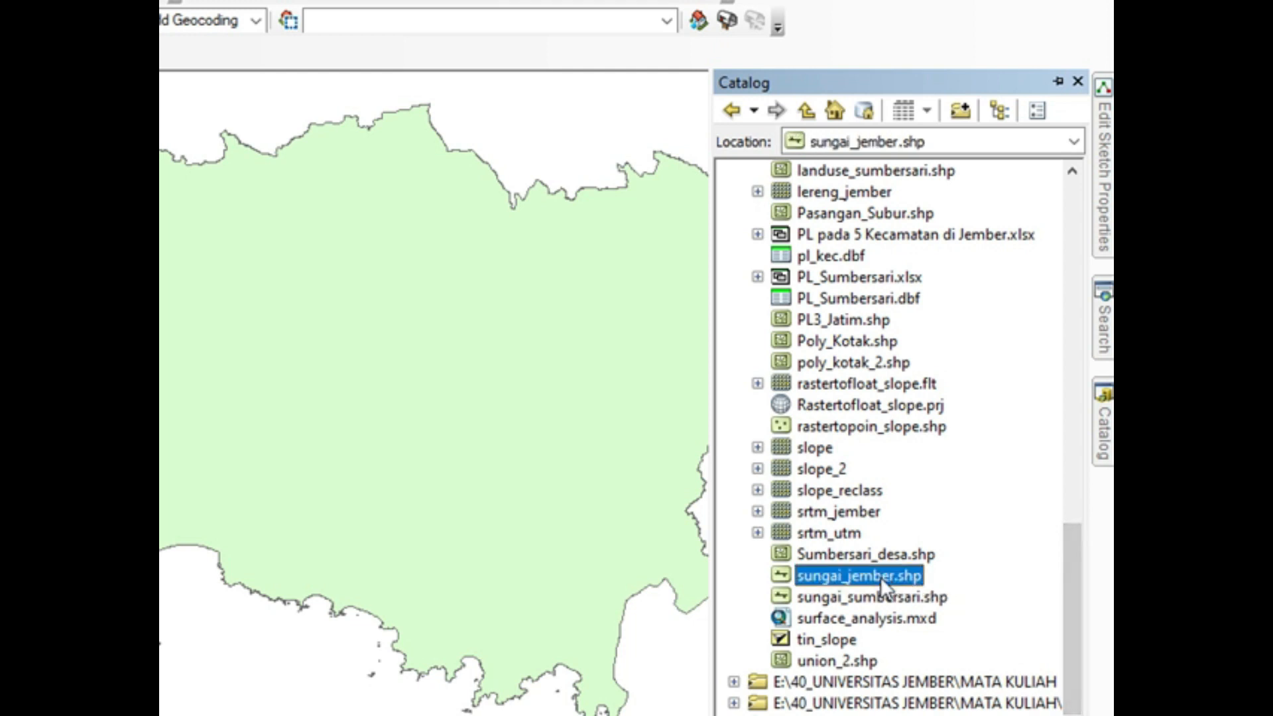
left_click_drag(880, 577, 544, 536)
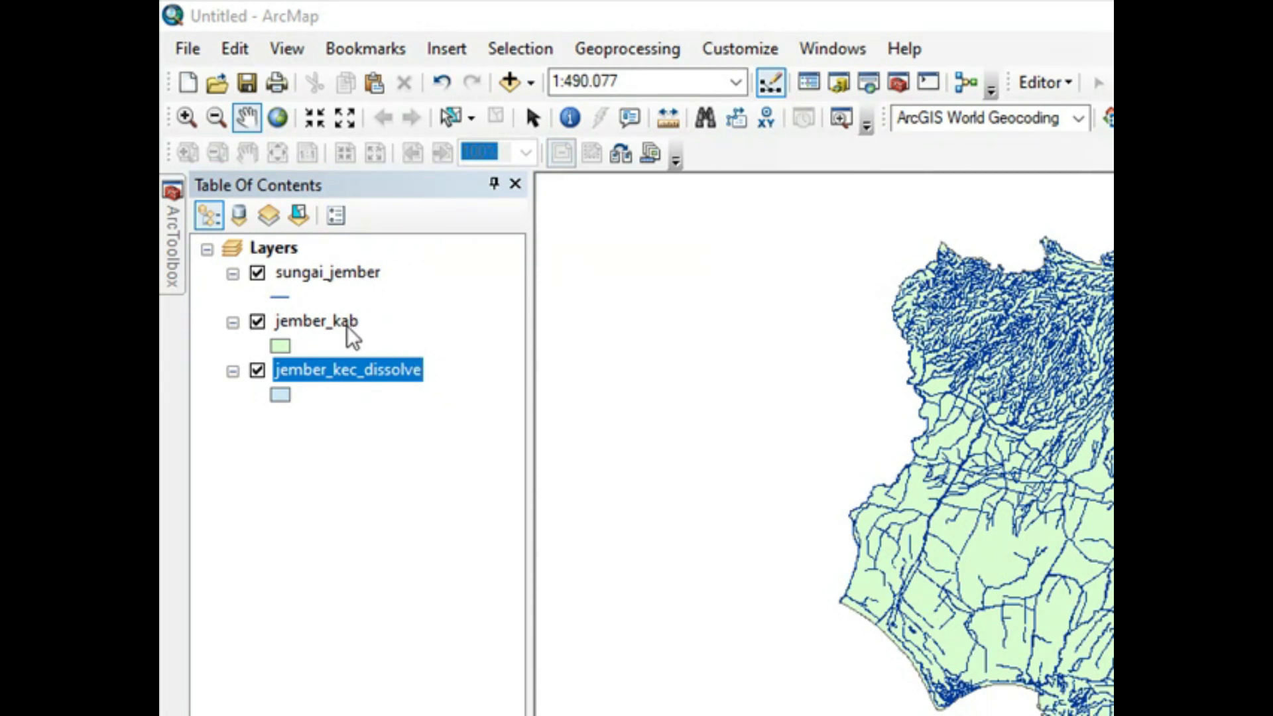
Step: Turn off the sungai_jember and jember_kab layers and move jember_kec_dissolve above jember_kab in the layer order
left_click(256, 274)
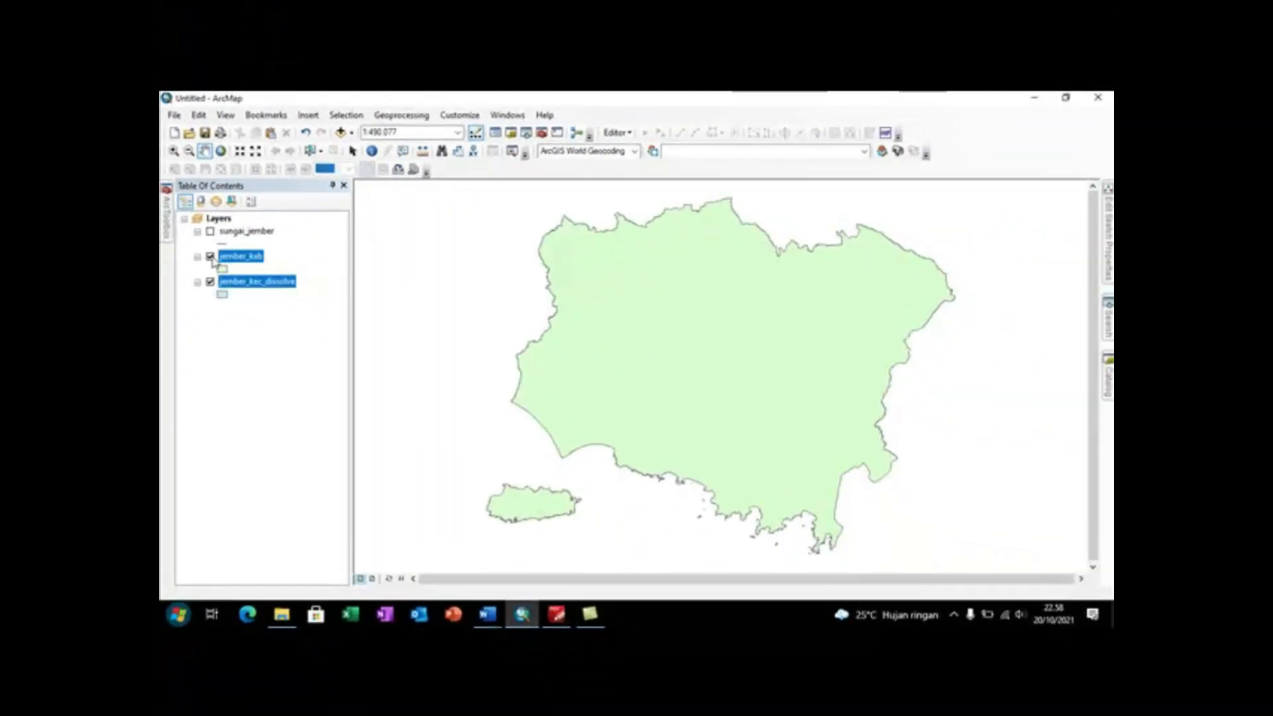
left_click(258, 321)
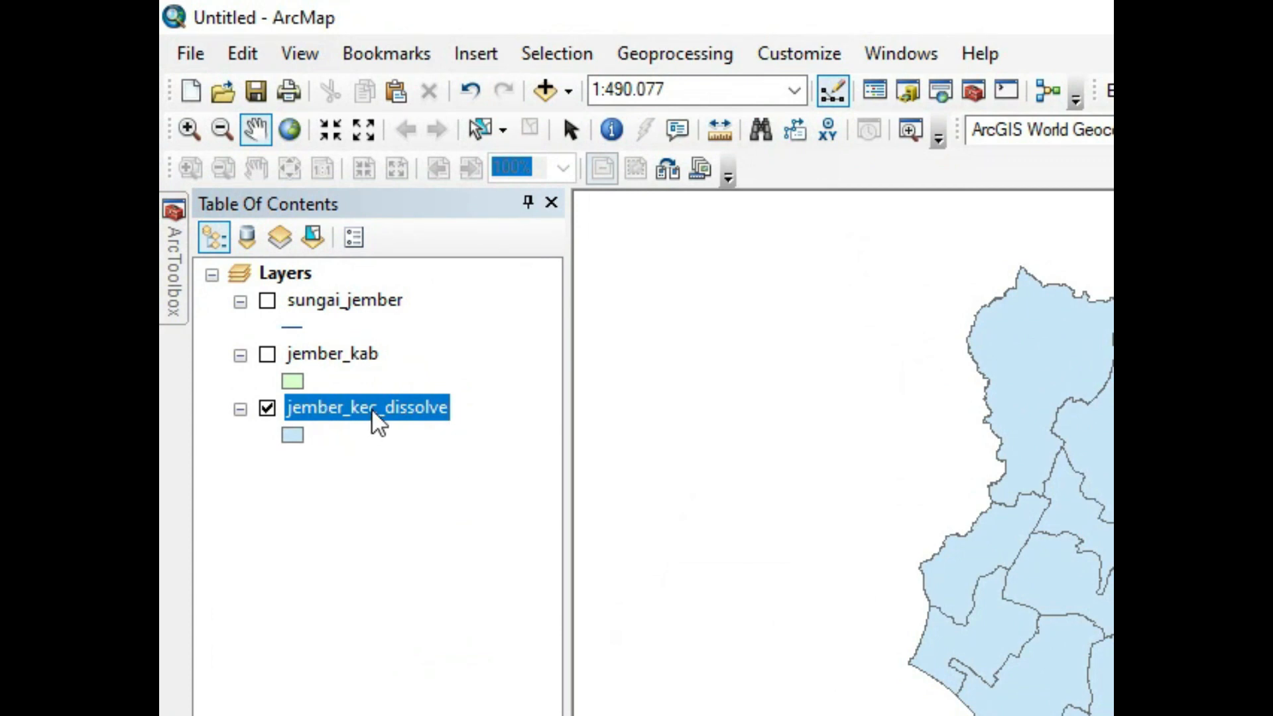
left_click_drag(371, 409, 375, 347)
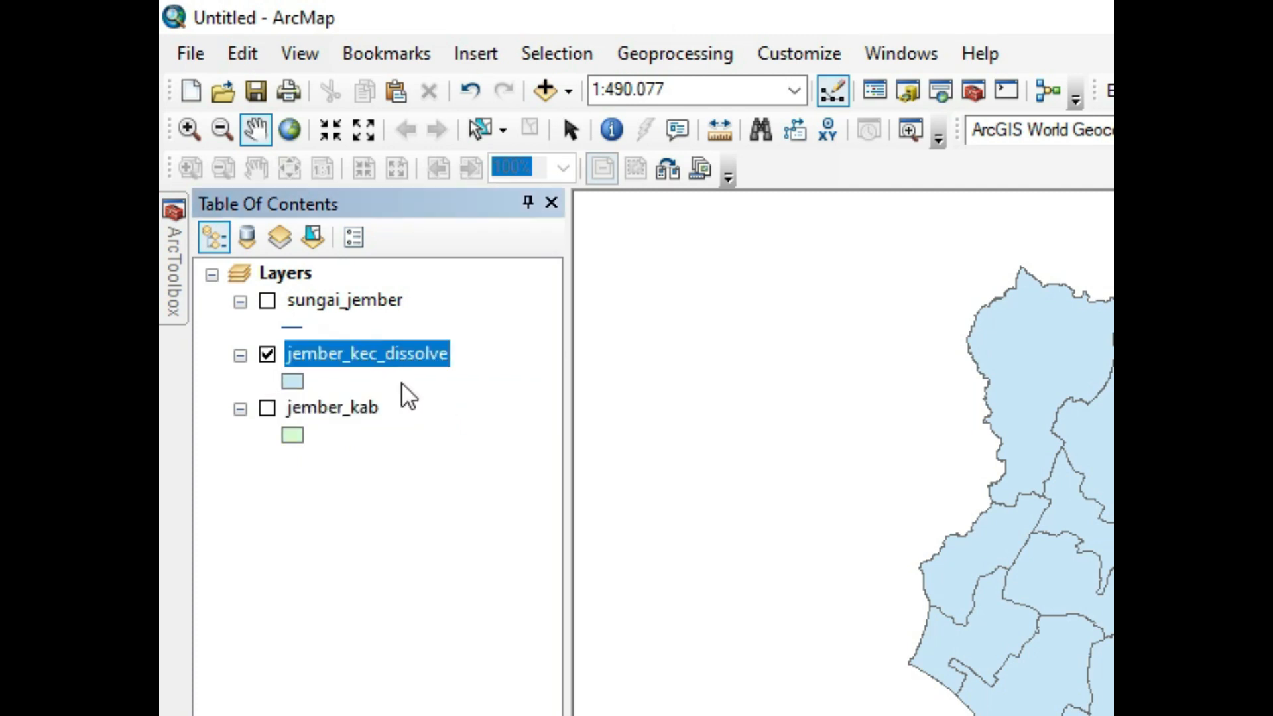
left_click(267, 408)
left_click(267, 409)
Step: Locate the SUMBERSARI and AJUNG records of jember_kec_dissolve on the map through its attribute table, then clear the selection and close the table
right_click(437, 350)
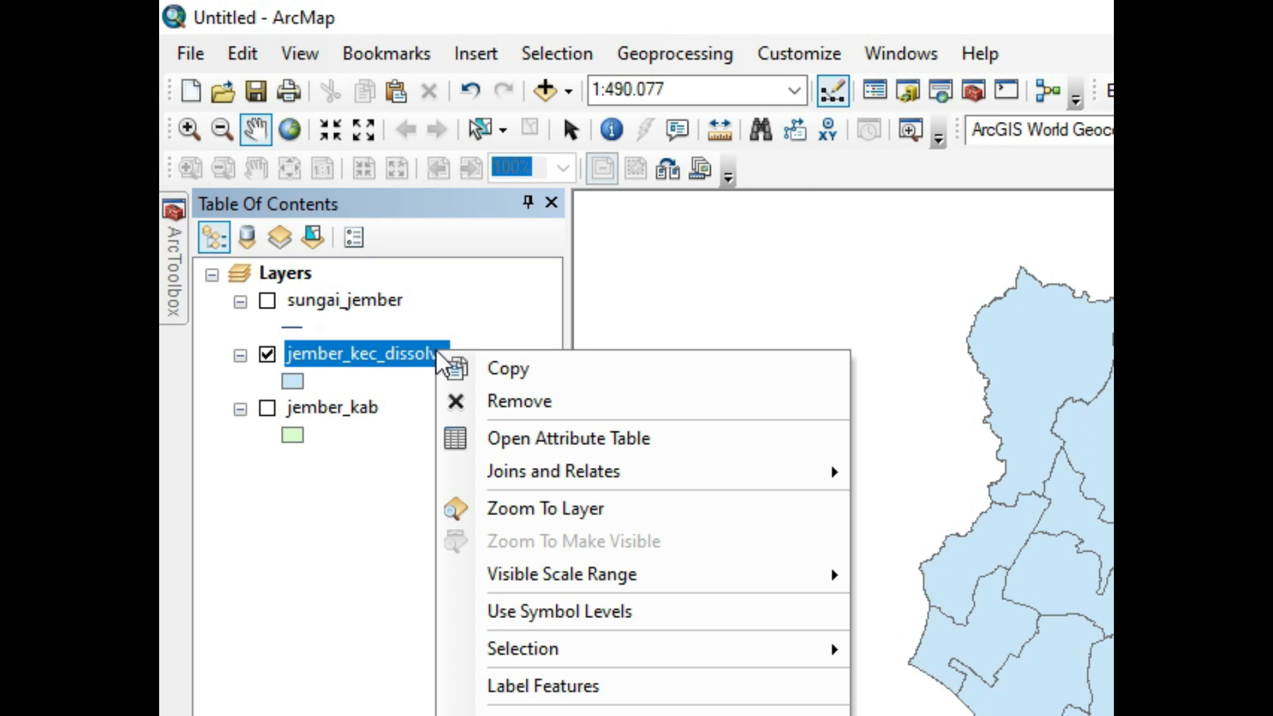
left_click(507, 443)
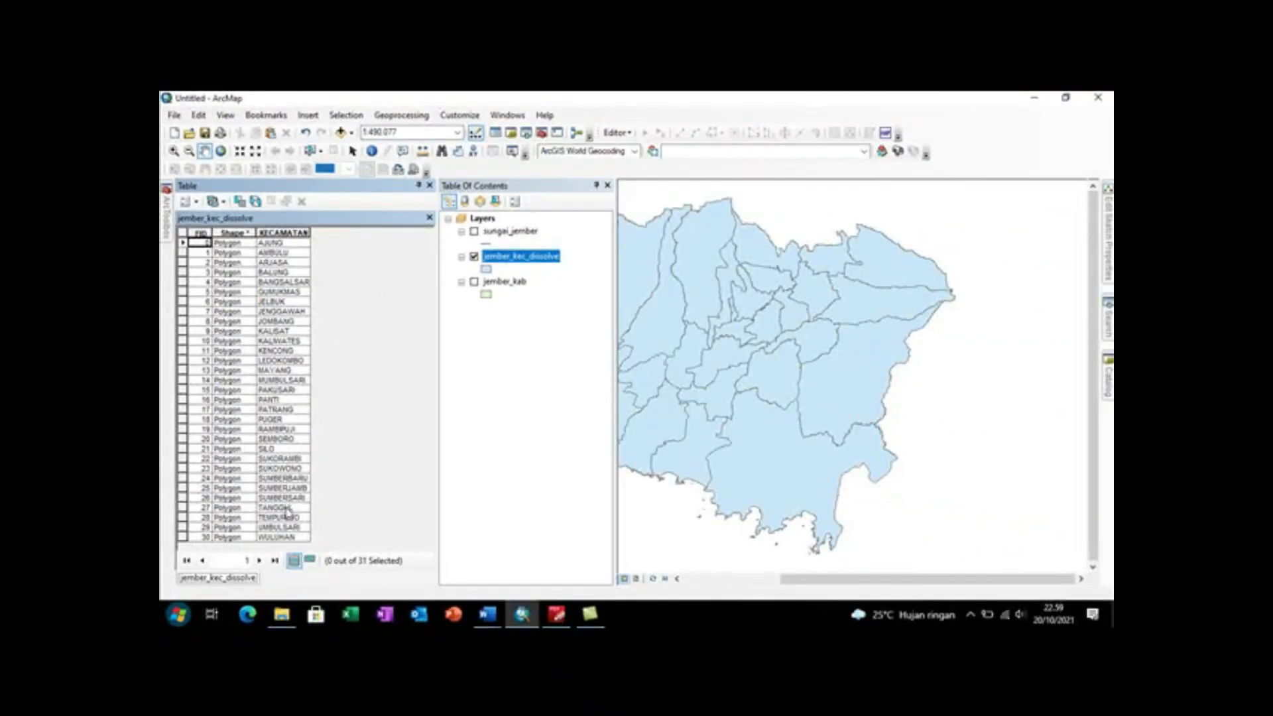
left_click(183, 498)
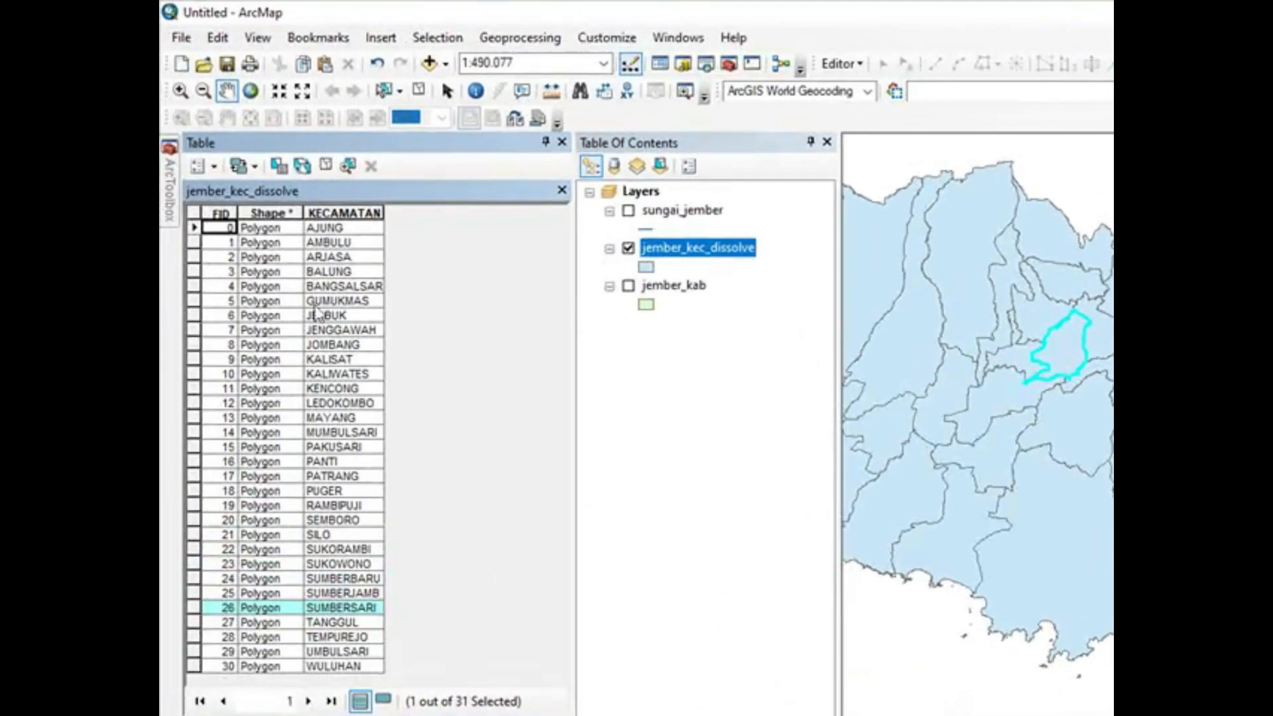
left_click(193, 228)
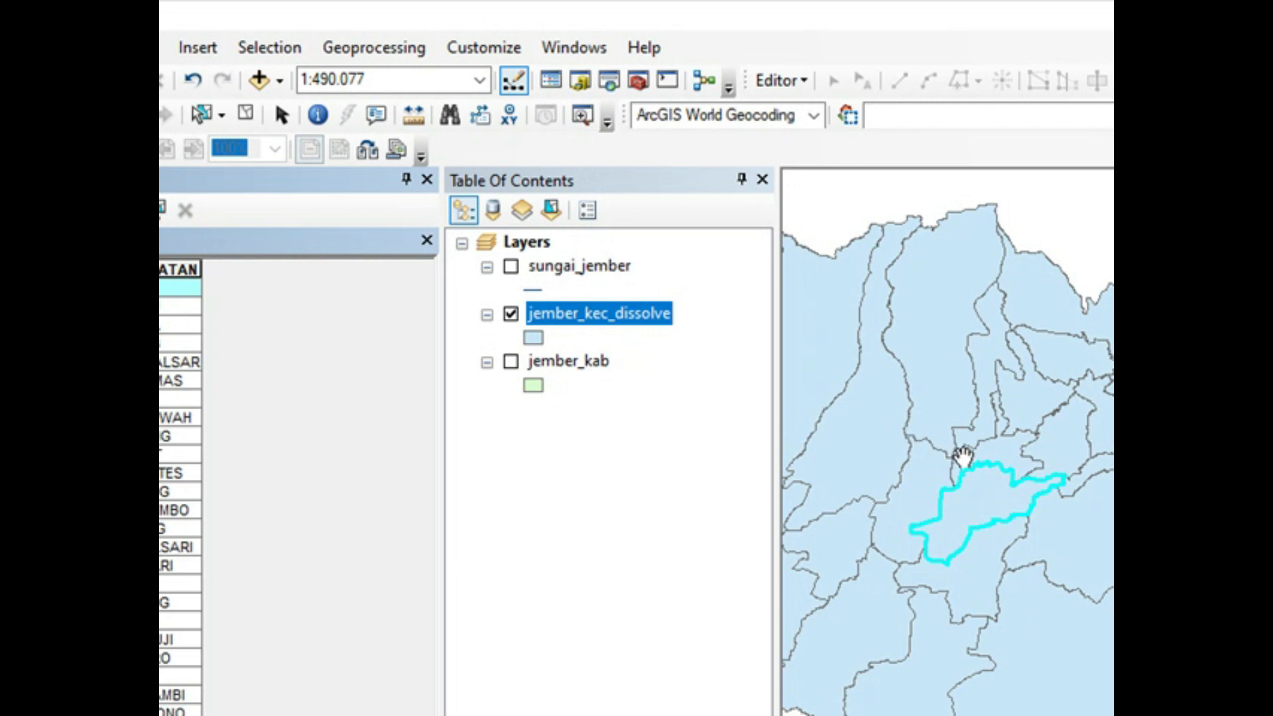
left_click(255, 113)
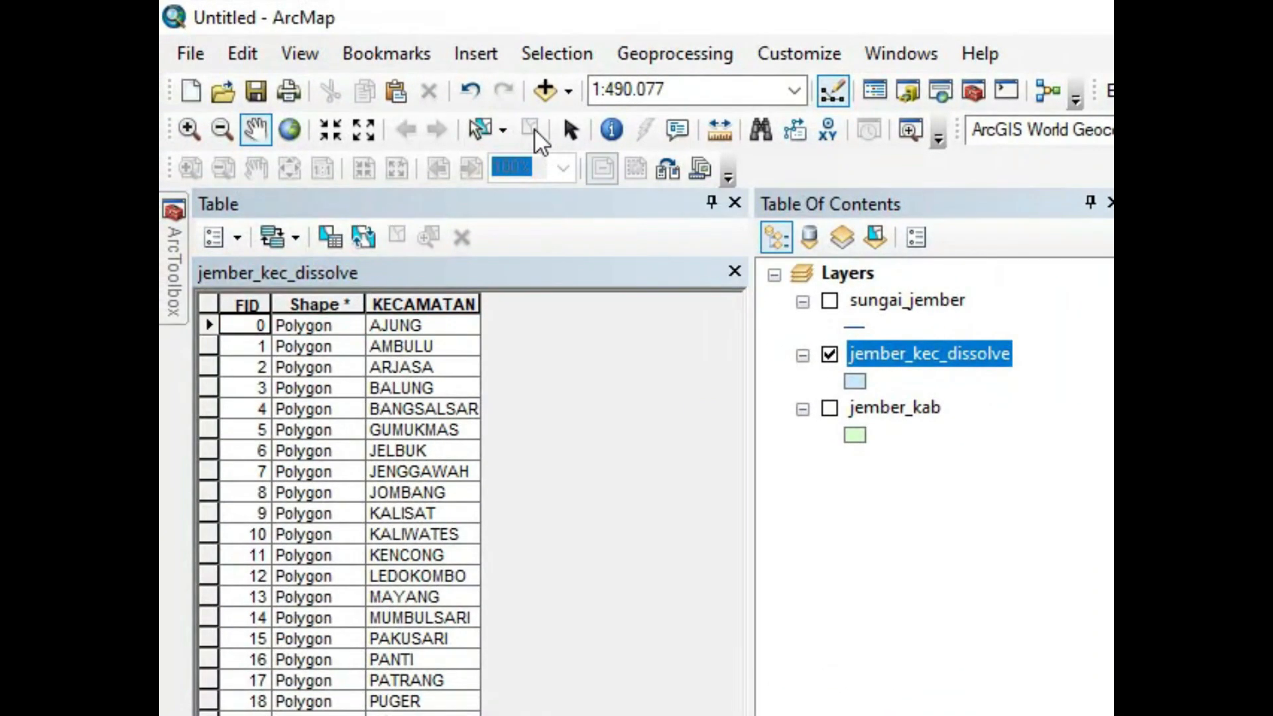
left_click(735, 202)
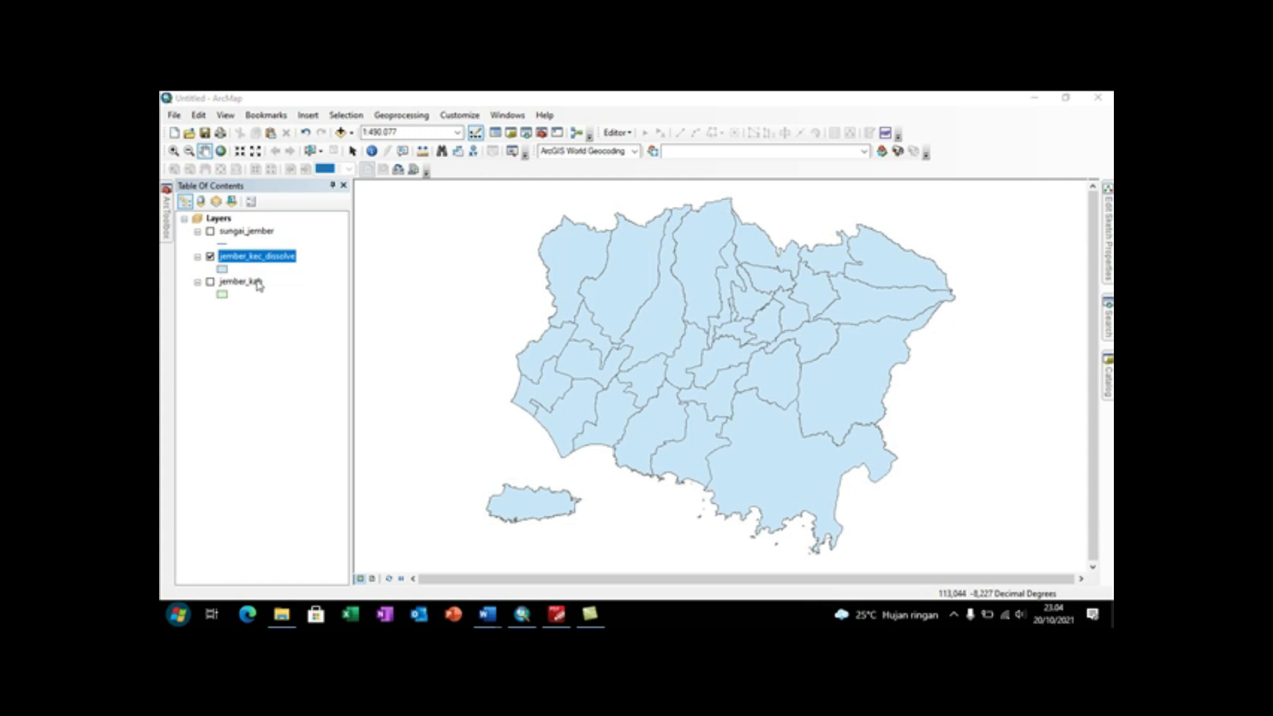
Step: Open the layer properties of jember_kec_dissolve and review its layer name and description settings
right_click(268, 259)
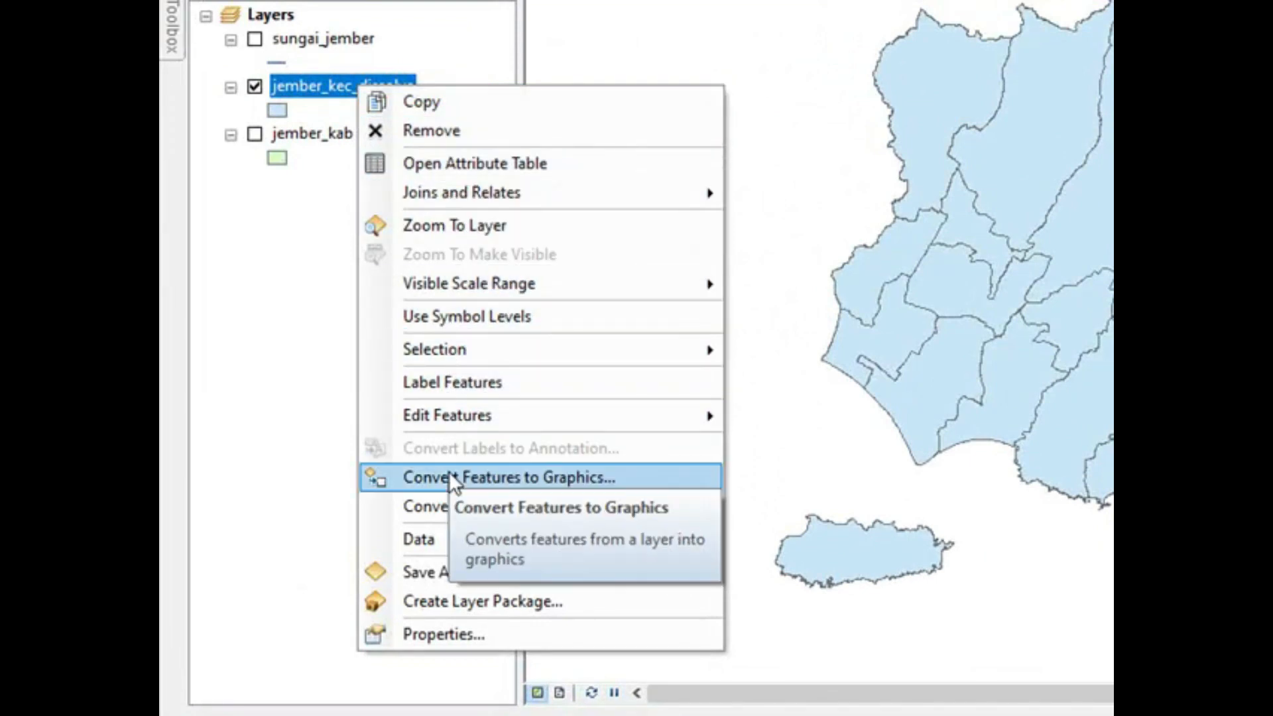
left_click(448, 632)
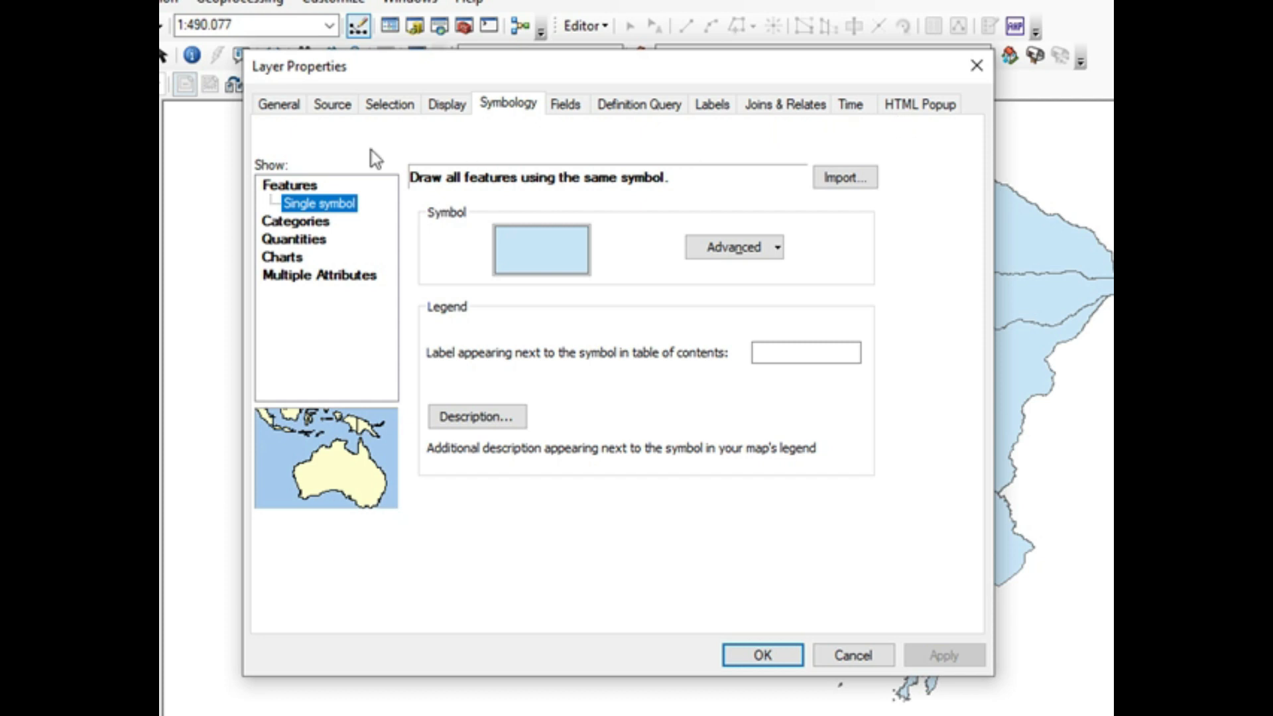
left_click(284, 108)
left_click(503, 140)
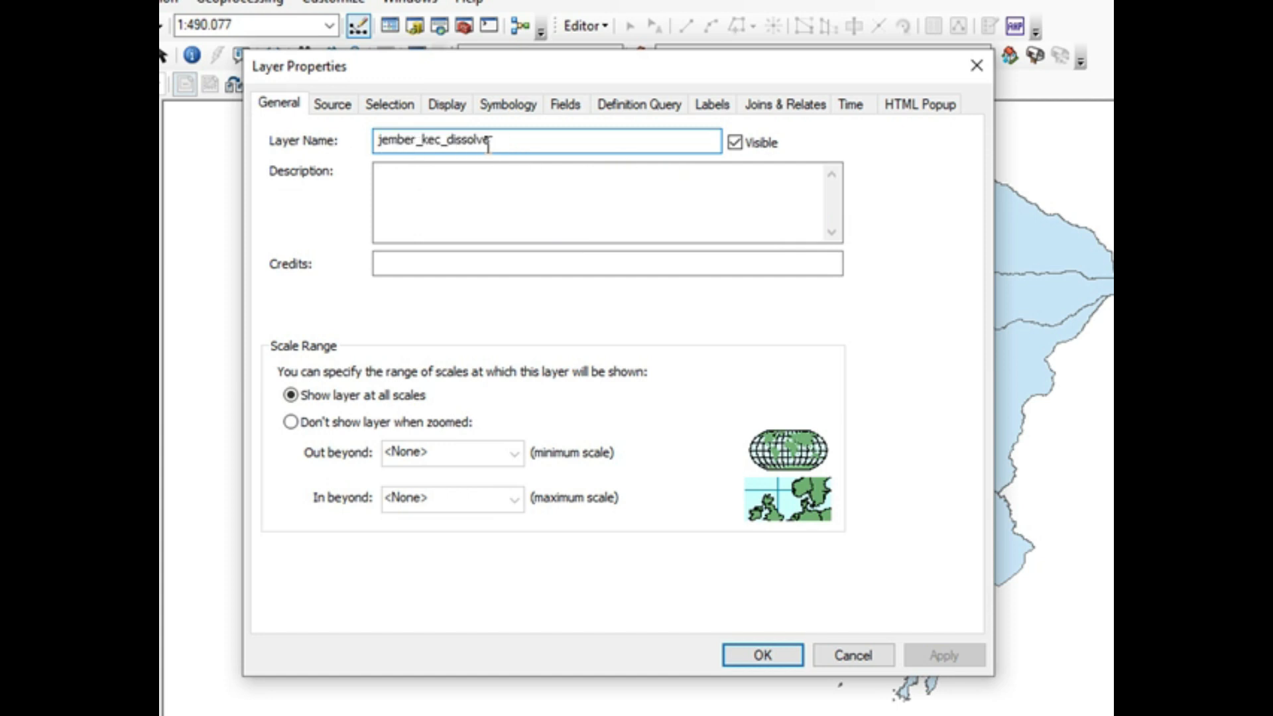
left_click(463, 178)
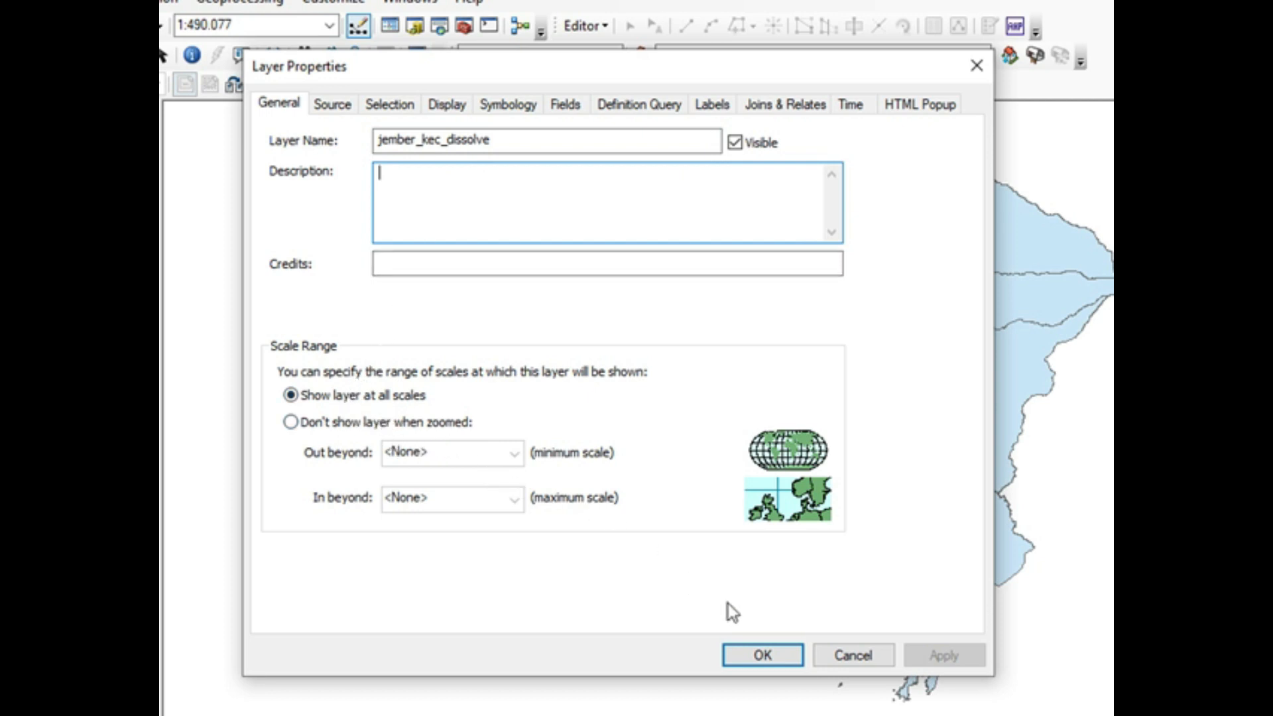
Step: Examine the layer's data source and coordinate system details, its selection display options and its display settings
left_click(343, 104)
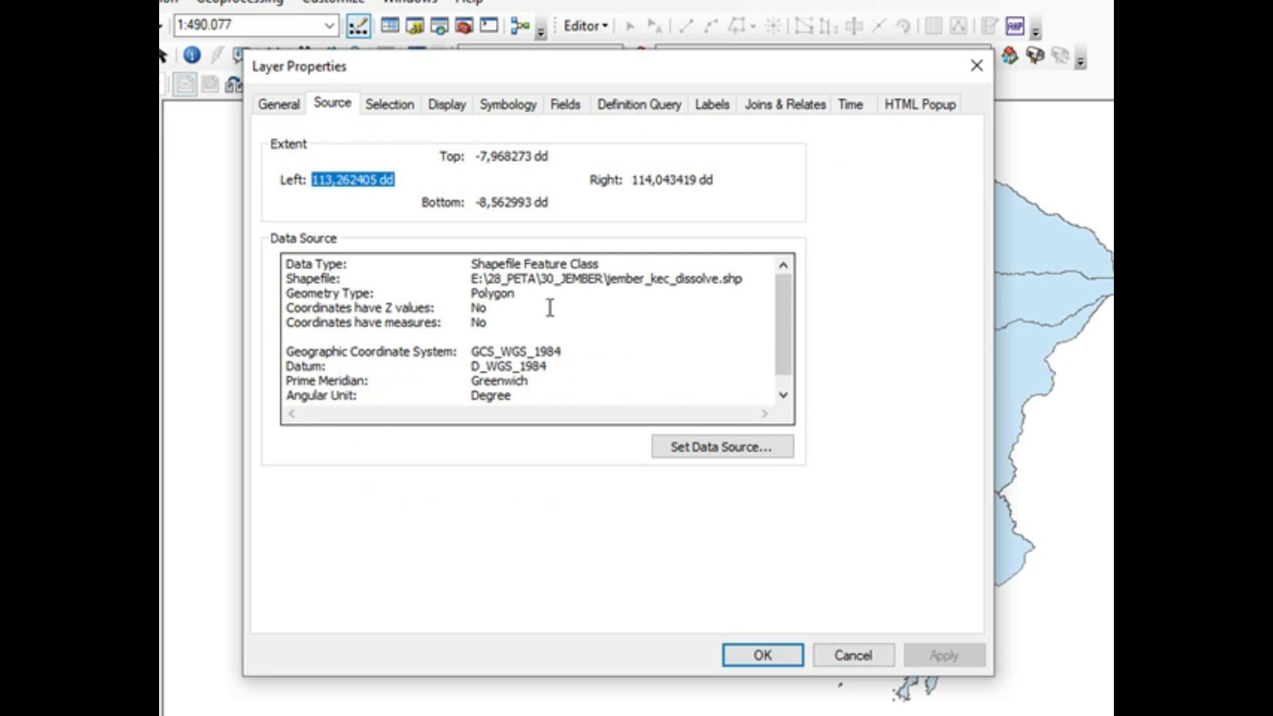
scroll(540, 319, "down", 1)
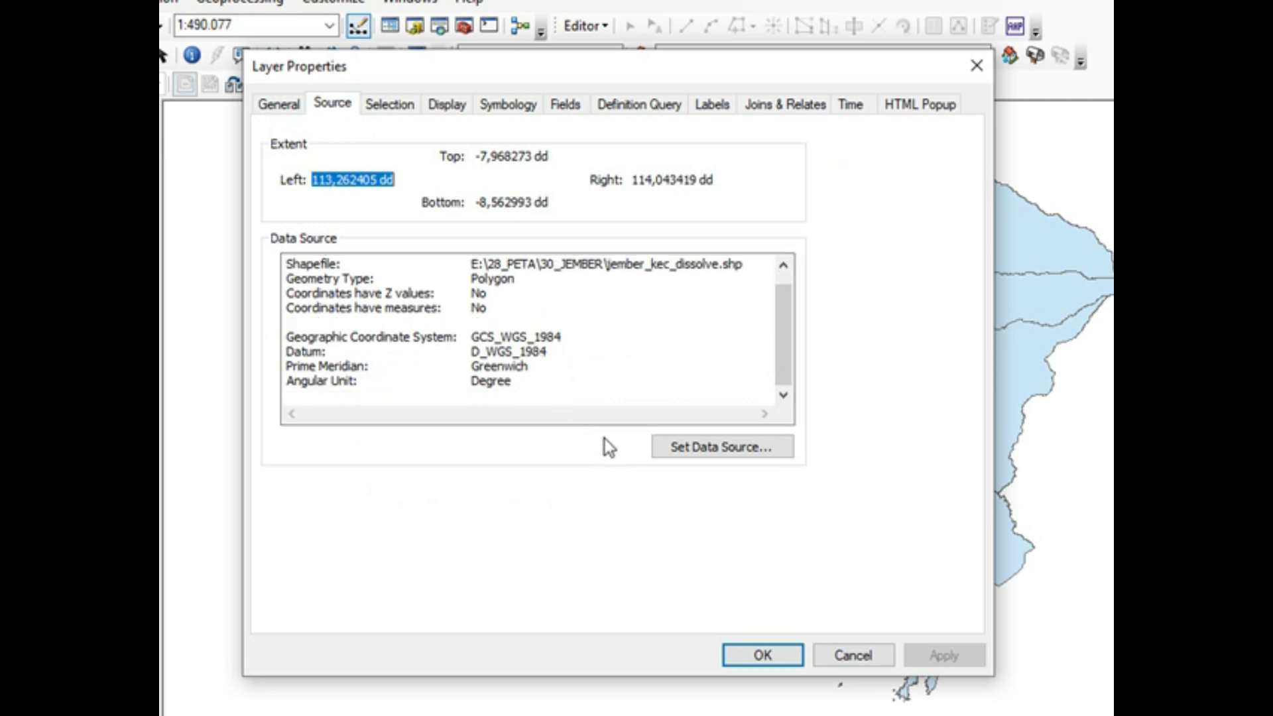
left_click(398, 107)
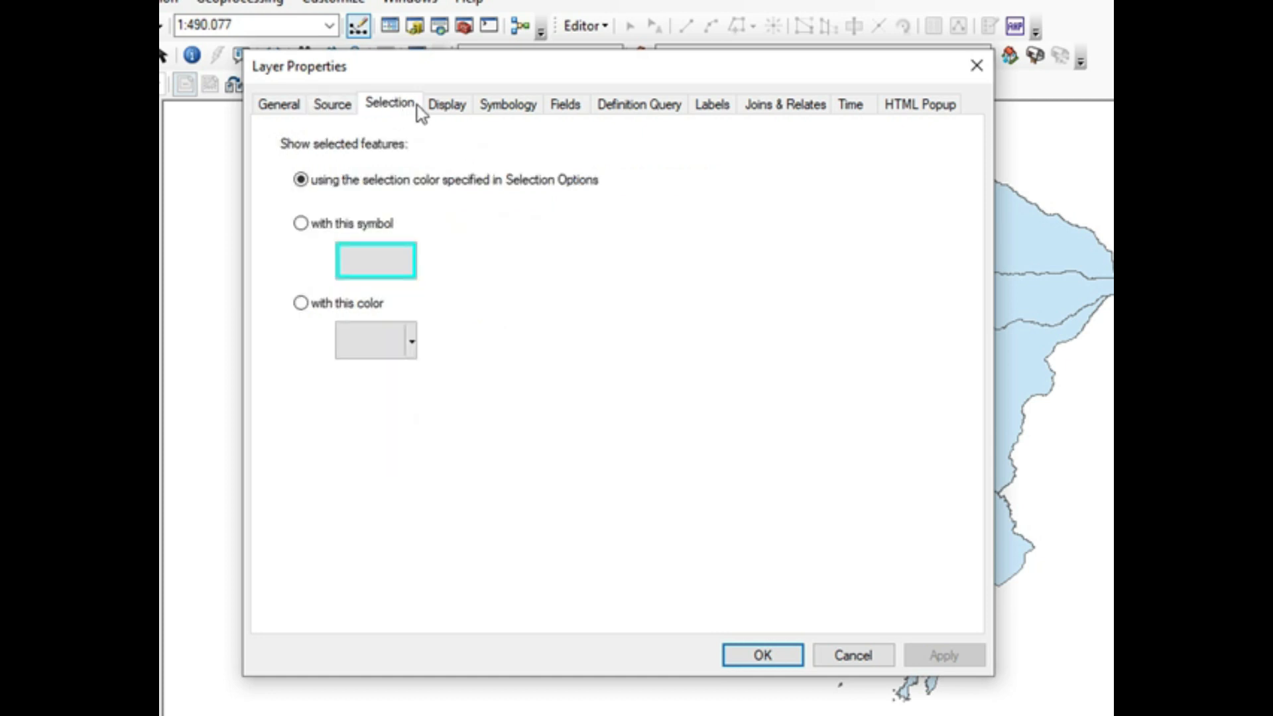
left_click(460, 108)
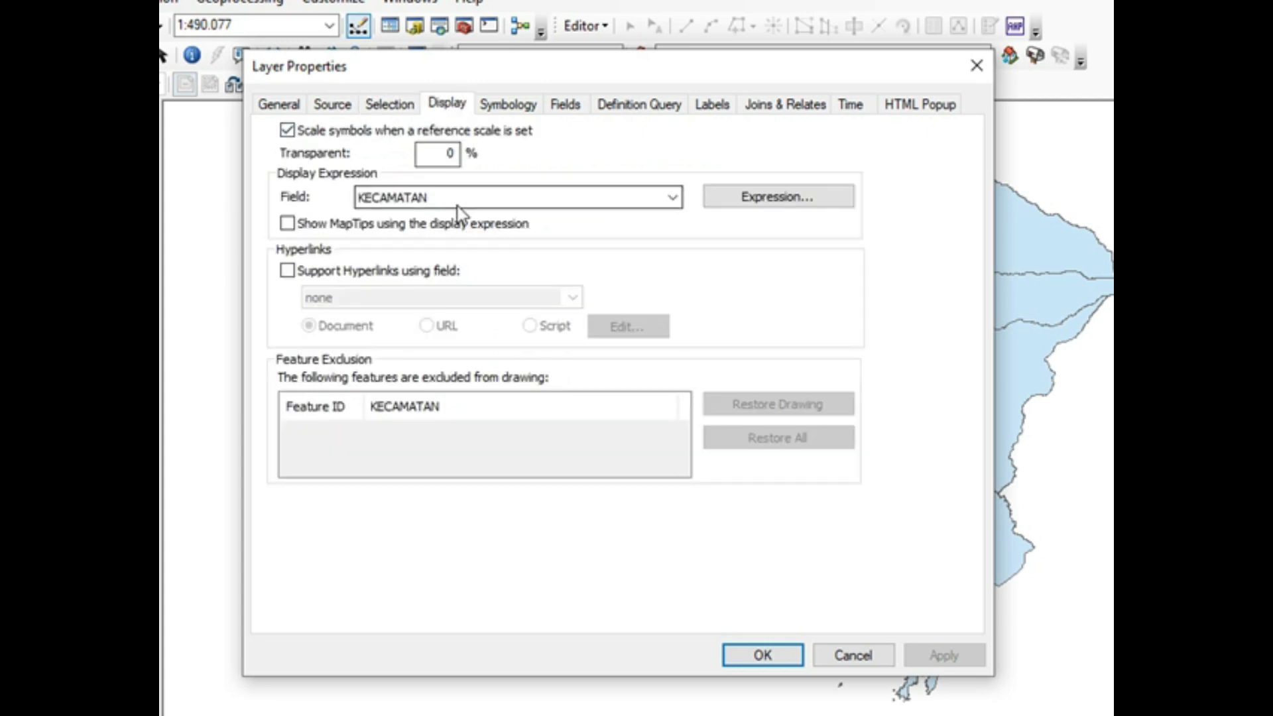
Step: Look through the layer's symbology options for single symbol, unique values categories and graduated colors quantities
left_click(529, 106)
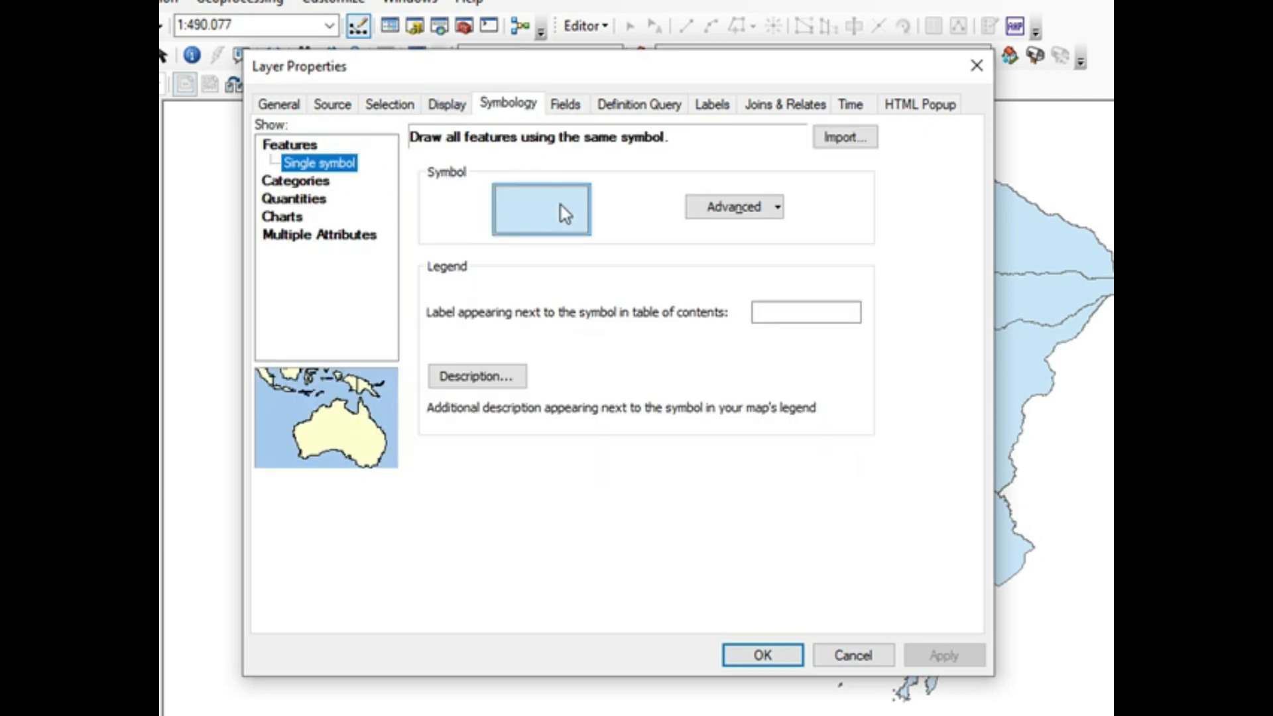
left_click(309, 183)
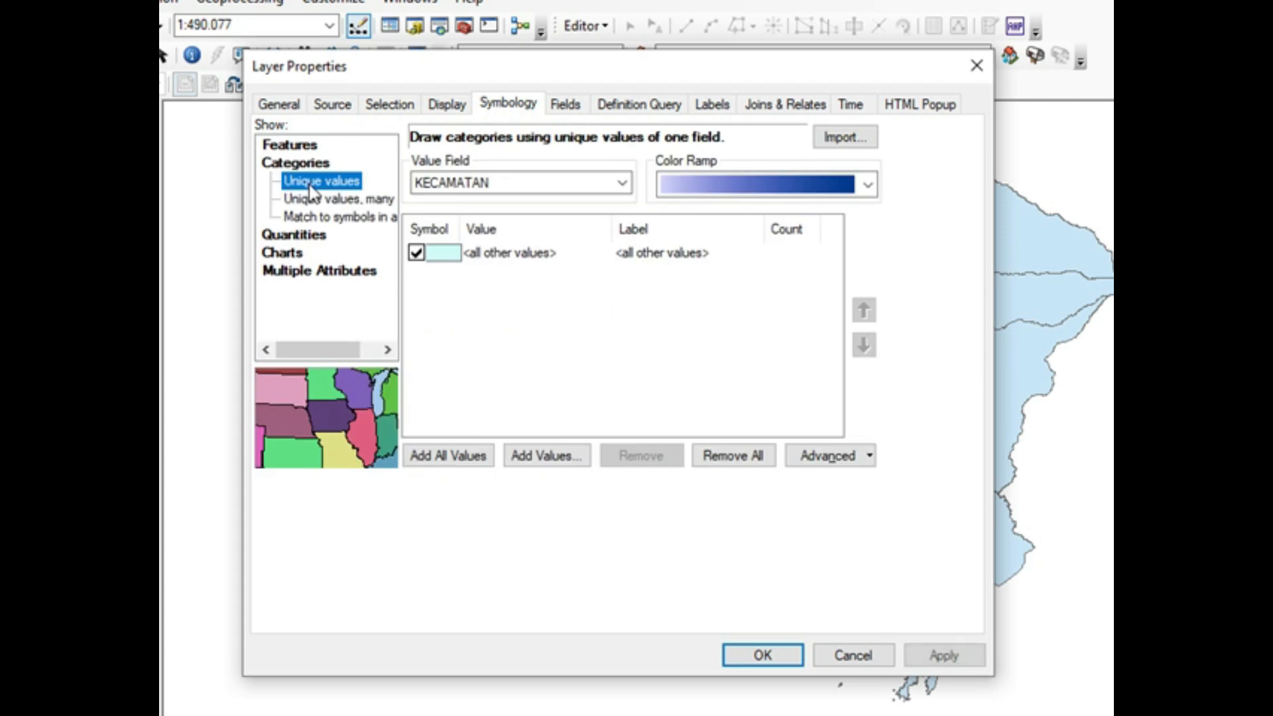
left_click(304, 234)
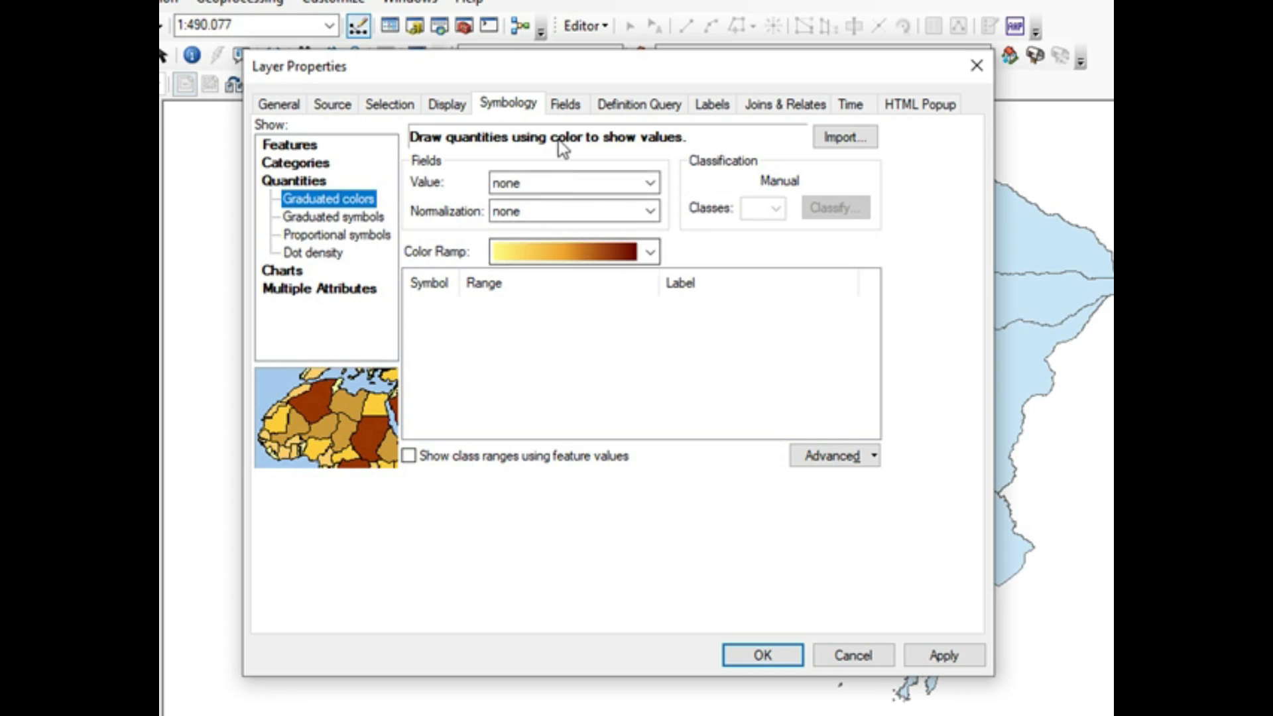
Step: Review the layer's visible fields, definition query and label settings, switching feature labeling on and back off
left_click(582, 110)
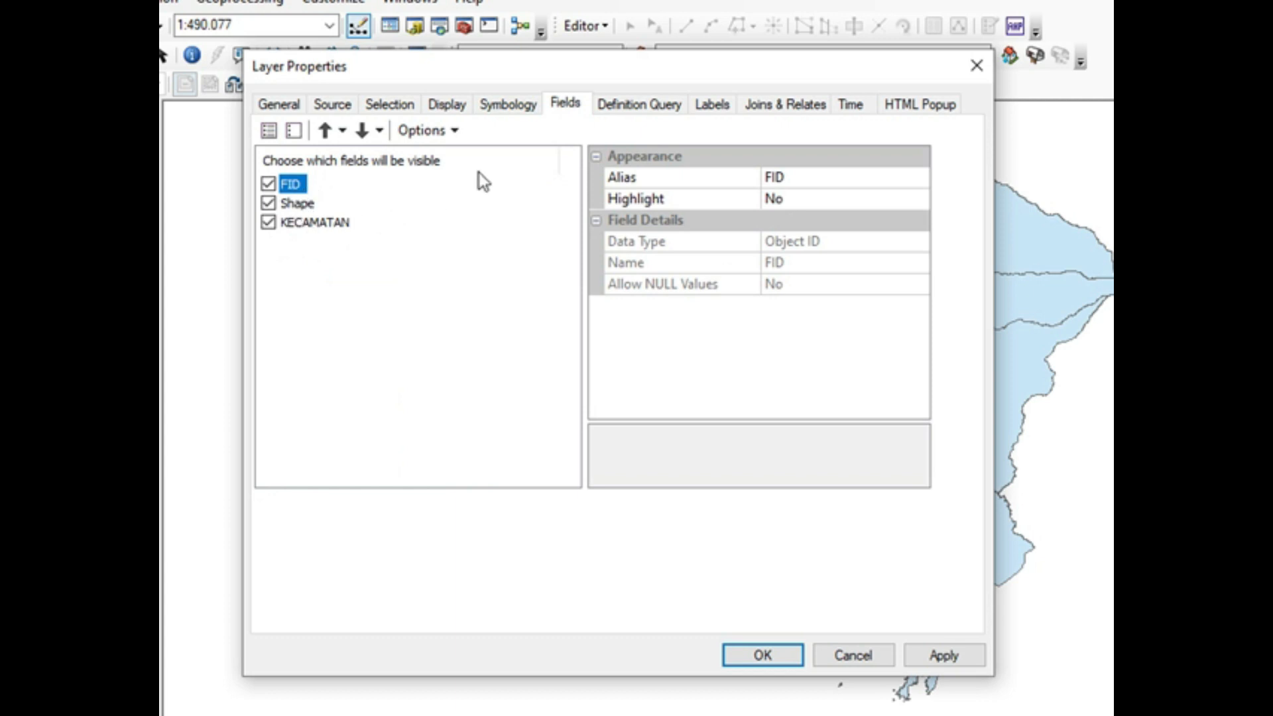
left_click(619, 108)
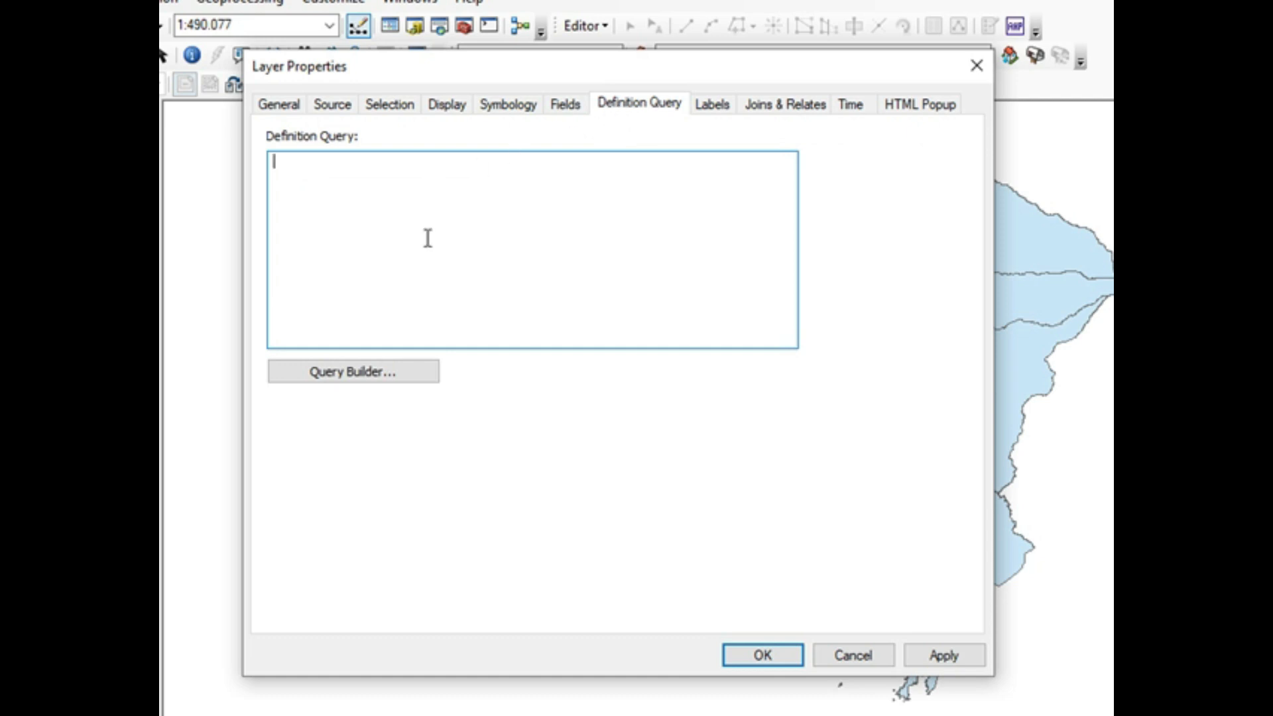
left_click(721, 111)
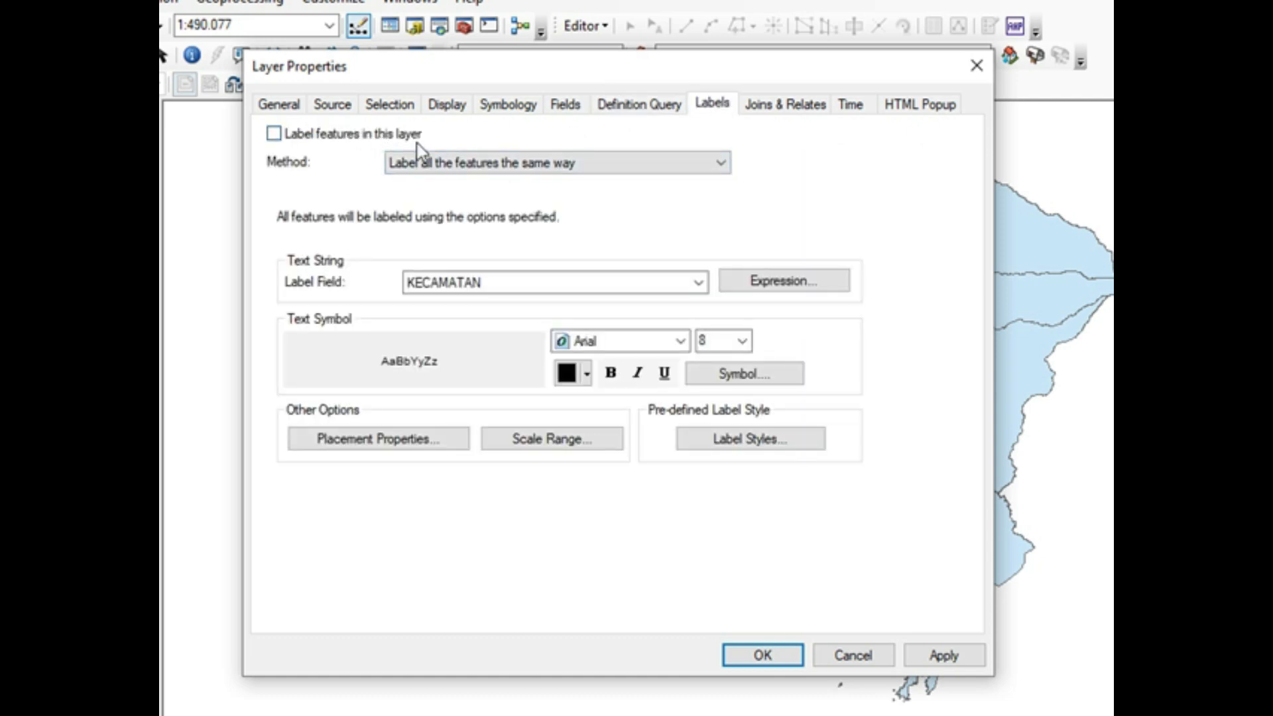
left_click(275, 134)
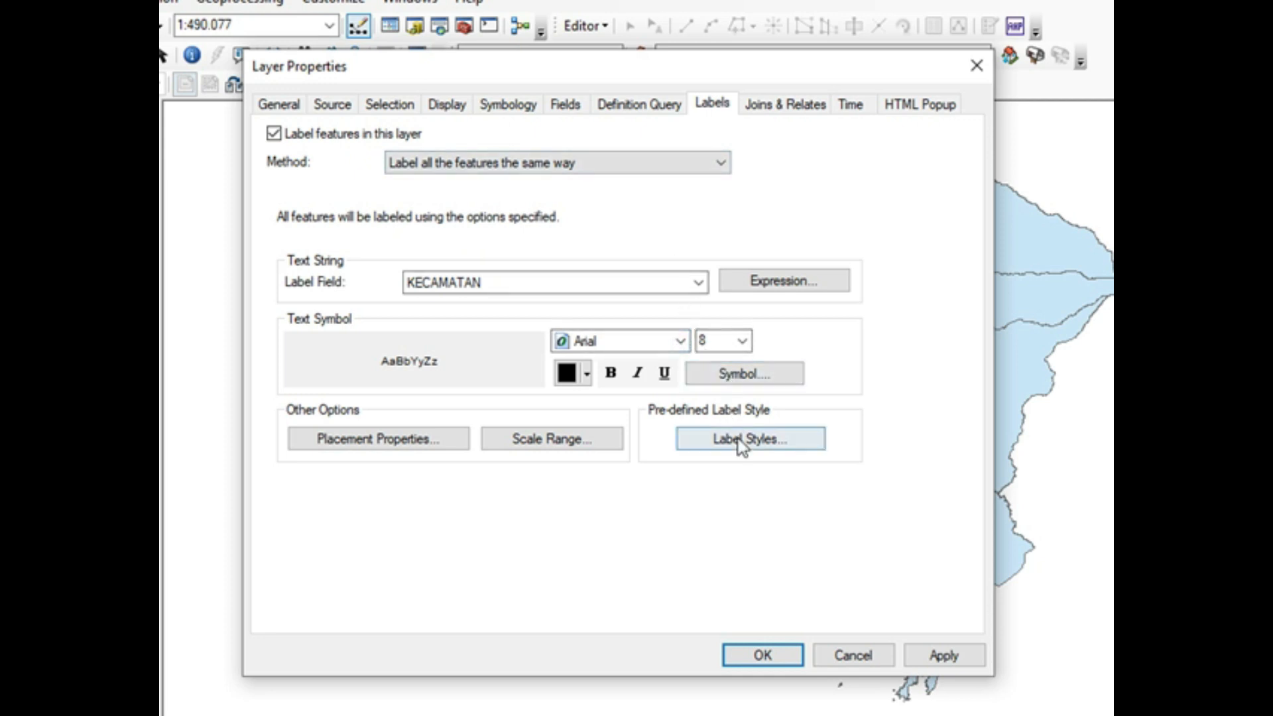
left_click(274, 134)
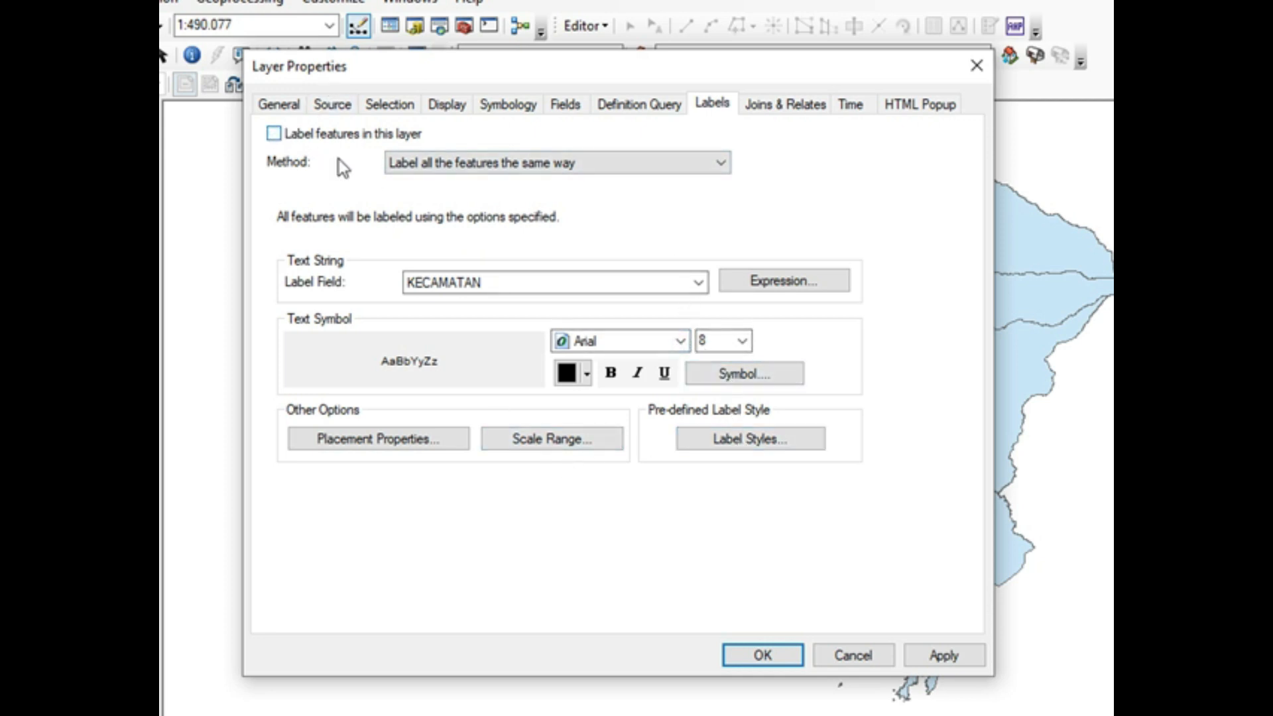
Step: Review the joins and relates, time and HTML popup settings, return to the general settings and accept the layer properties
left_click(779, 106)
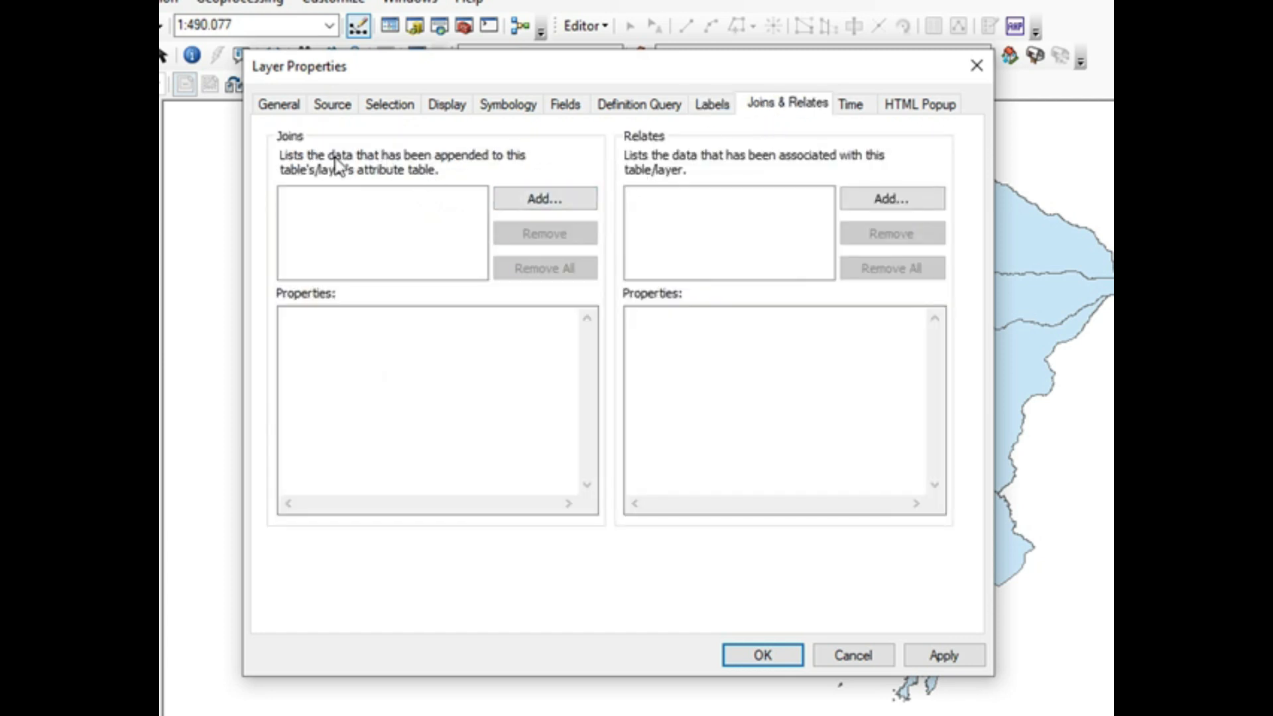
left_click(856, 109)
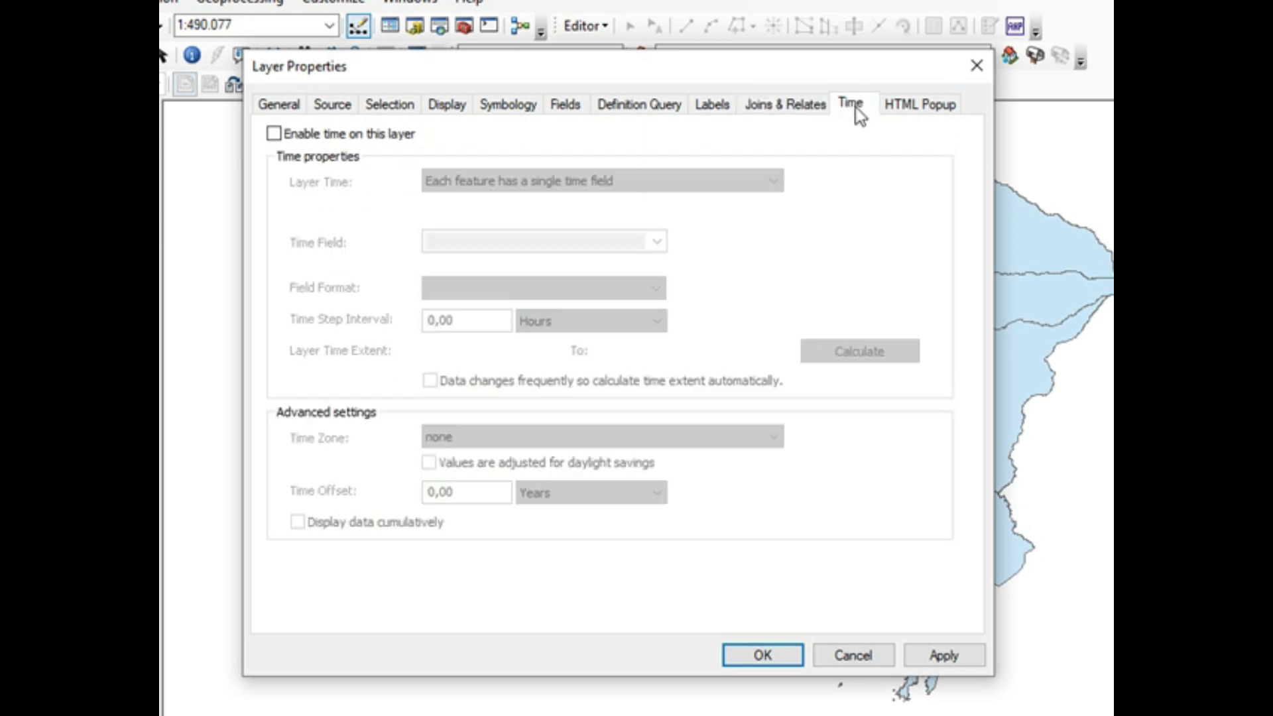
left_click(919, 106)
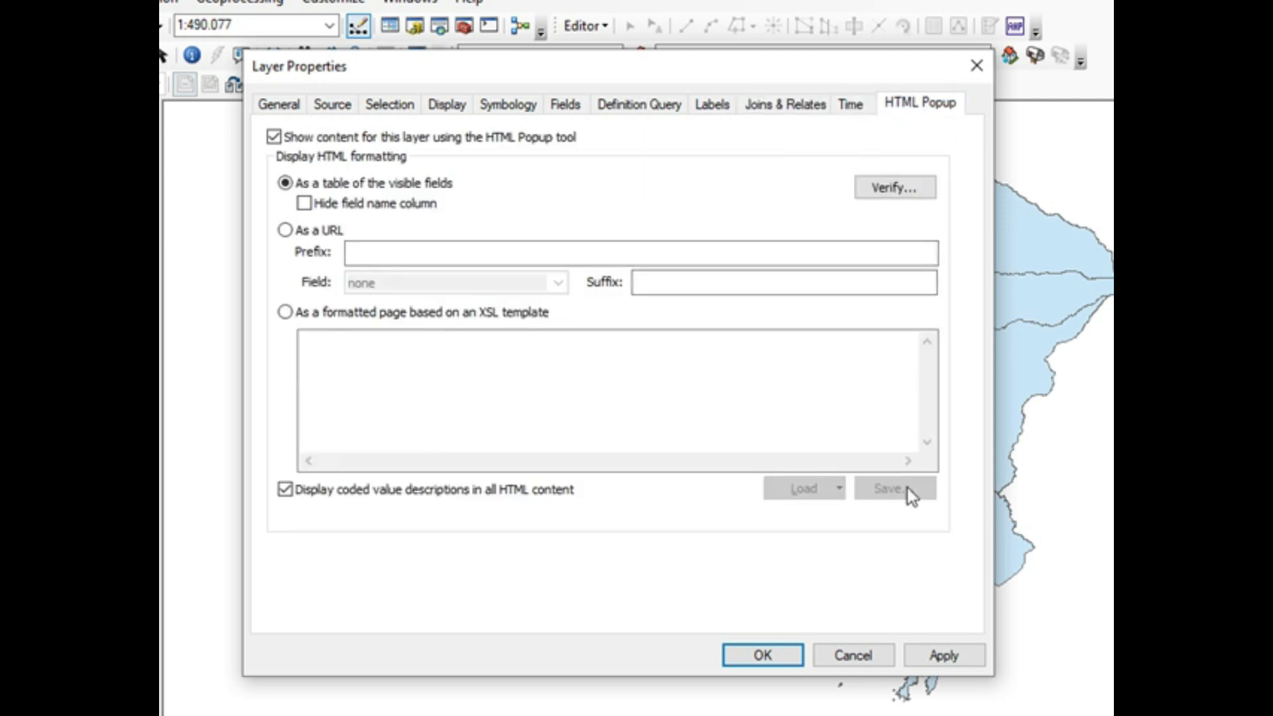
left_click(277, 106)
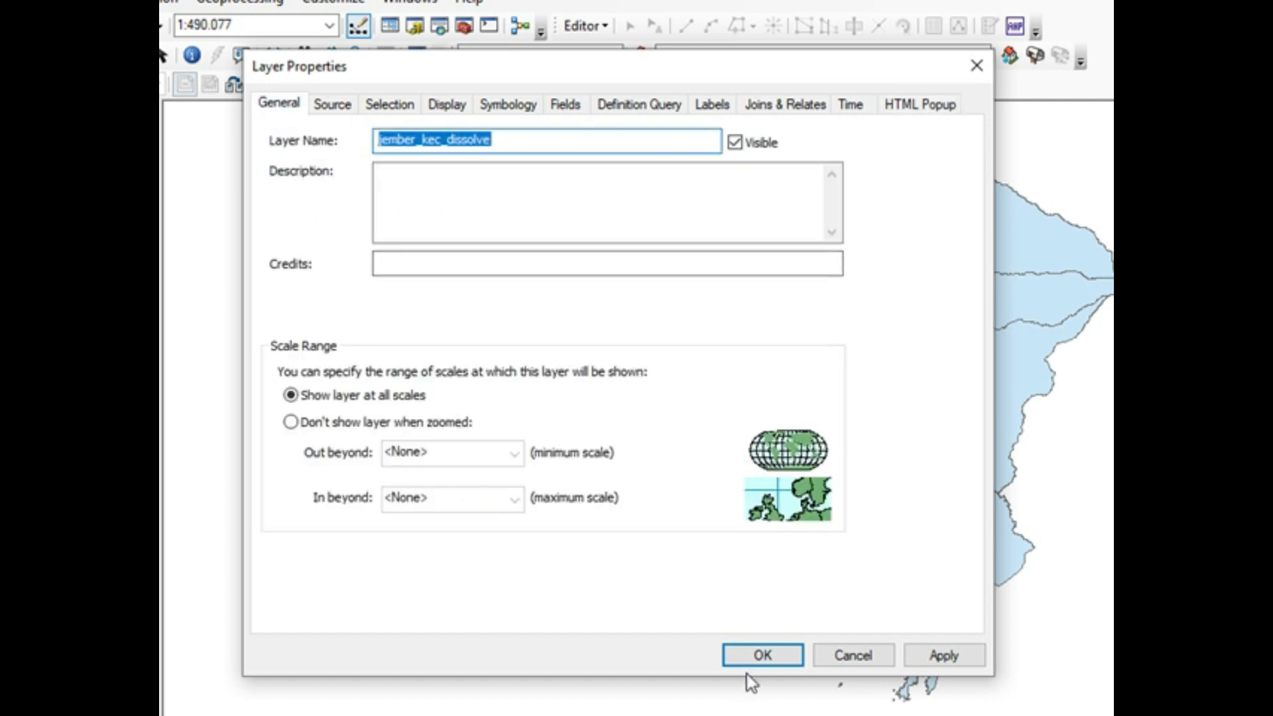
left_click(749, 654)
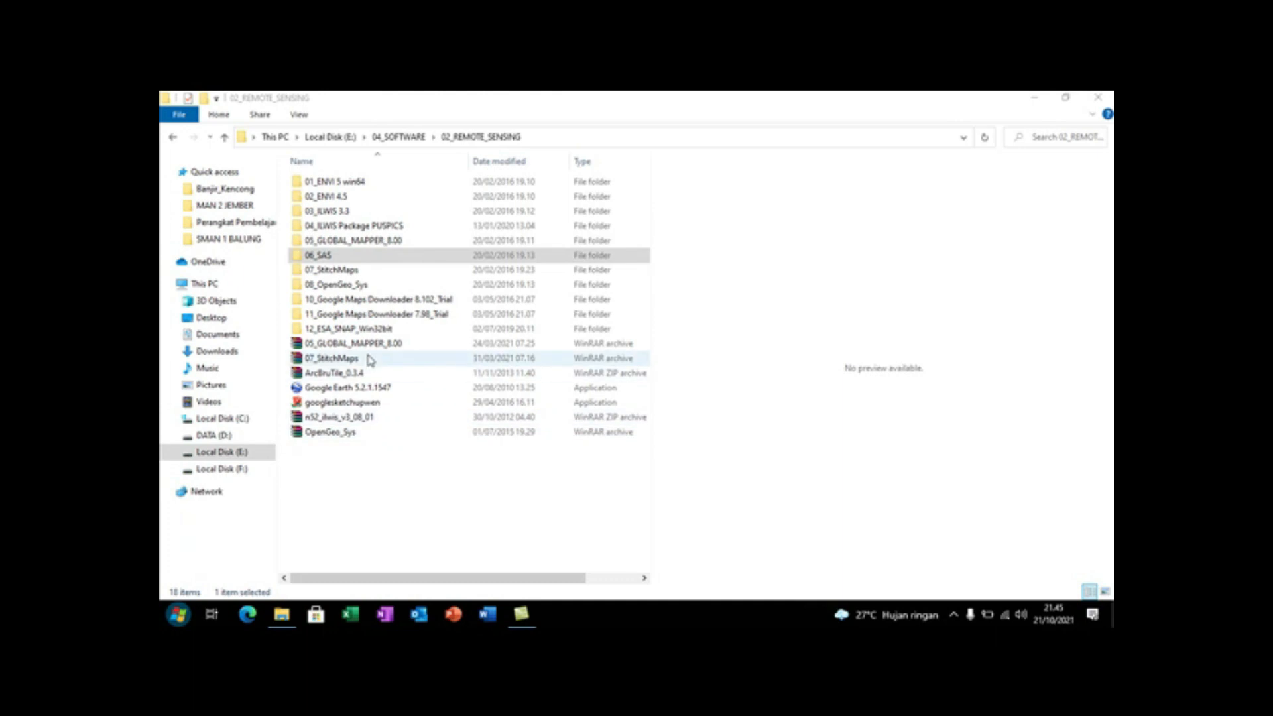
Step: Open the SAS.Planet.Release.131111 folder inside 06_SAS and launch the SASPlanet application
double_click(325, 256)
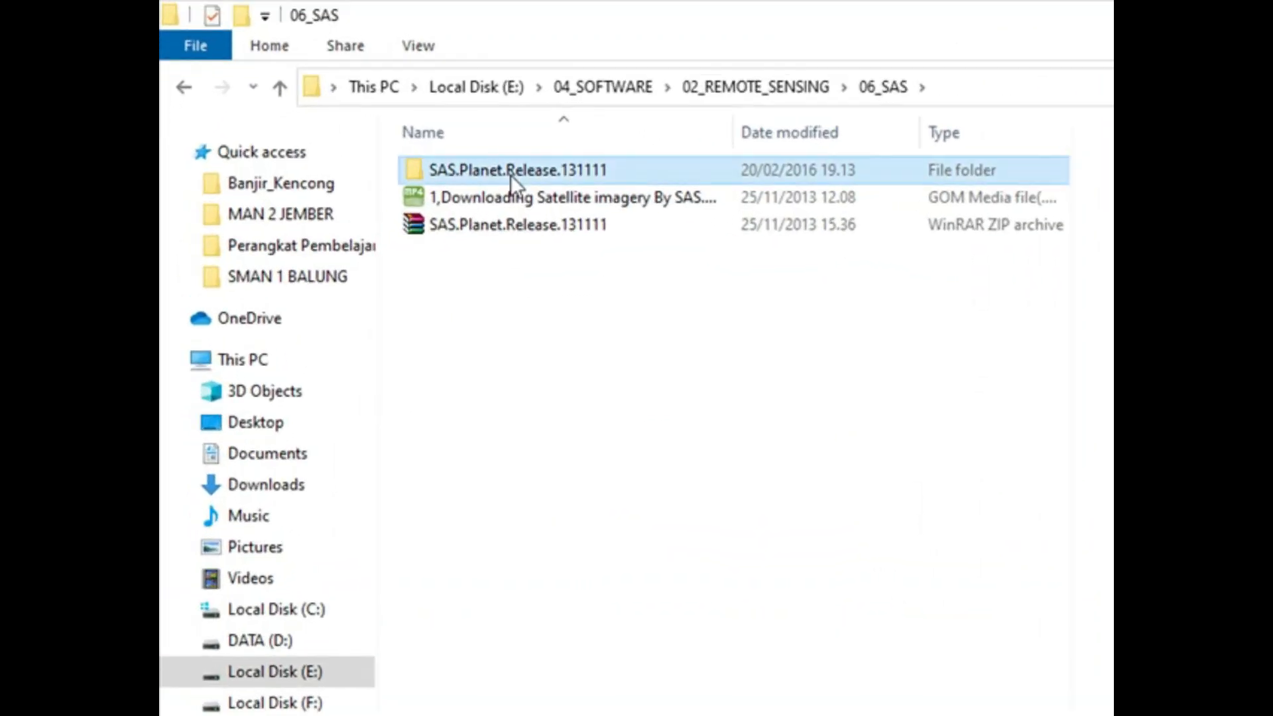
double_click(348, 184)
double_click(512, 173)
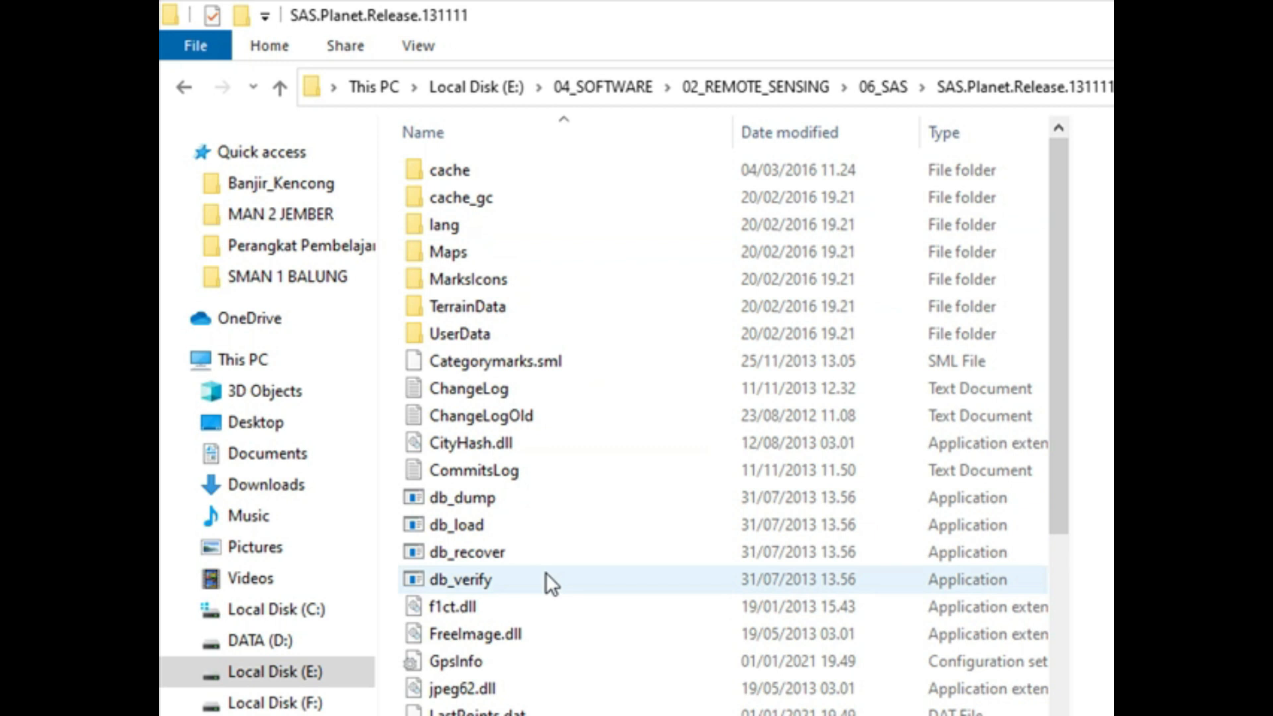
scroll(555, 674, "down", 2)
scroll(555, 674, "down", 6)
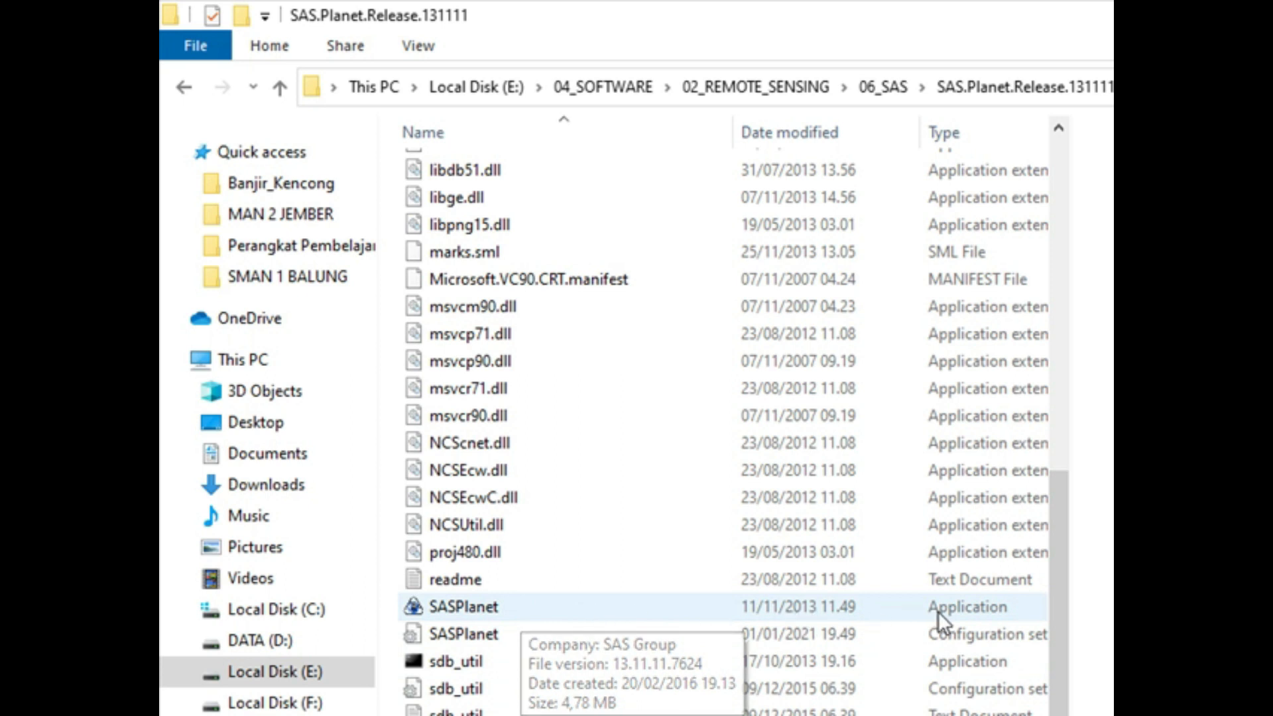
left_click(472, 604)
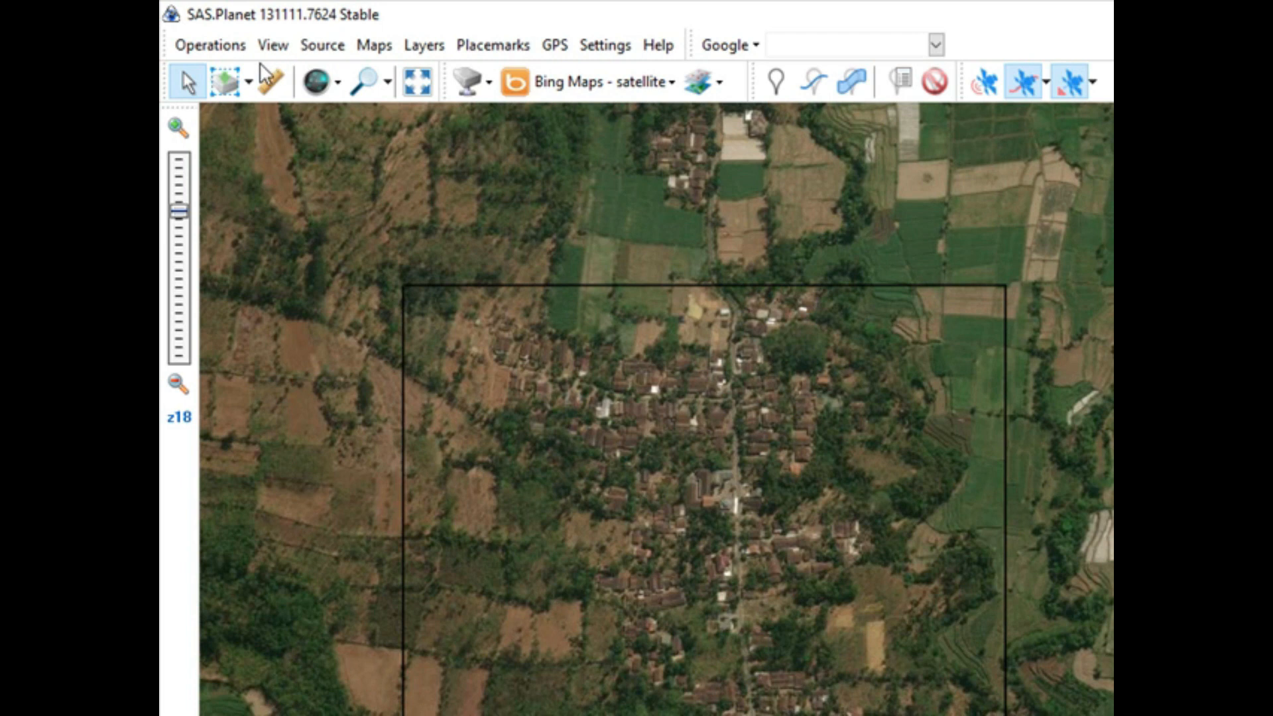
Step: Look through the available commands for operations, map sources, map providers, placemarks and GPS
left_click(213, 49)
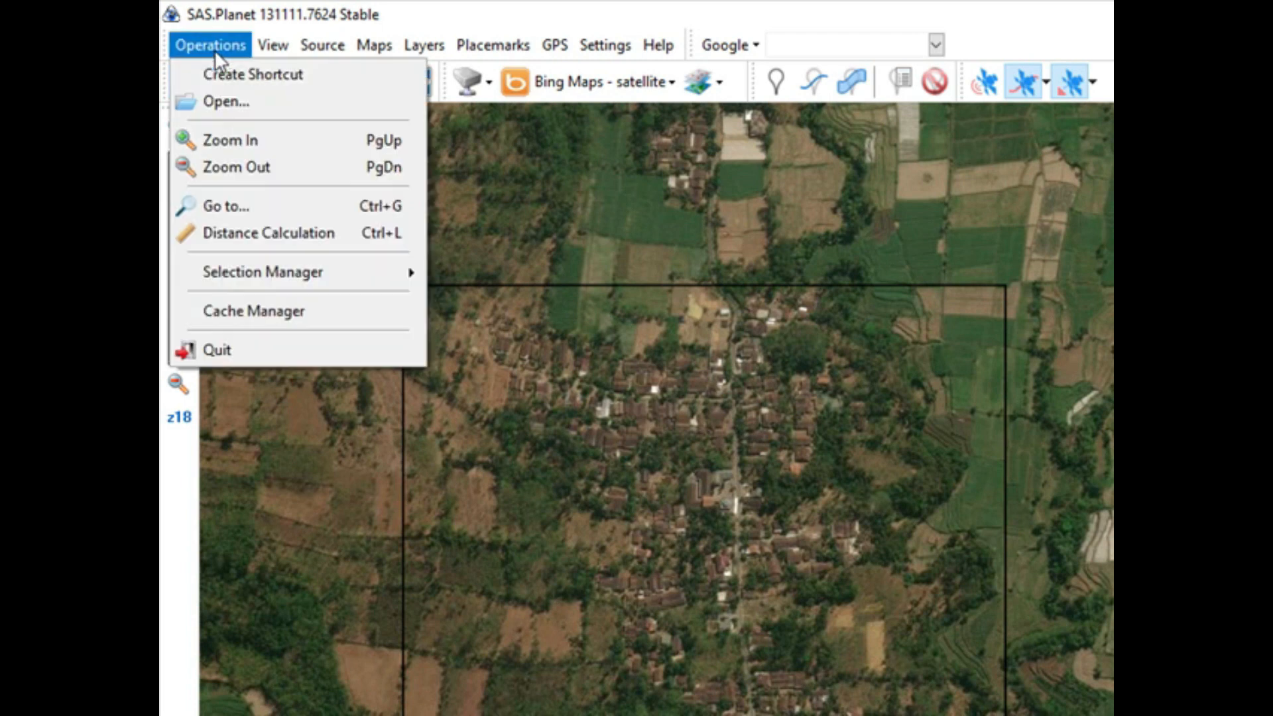
mouse_move(281, 50)
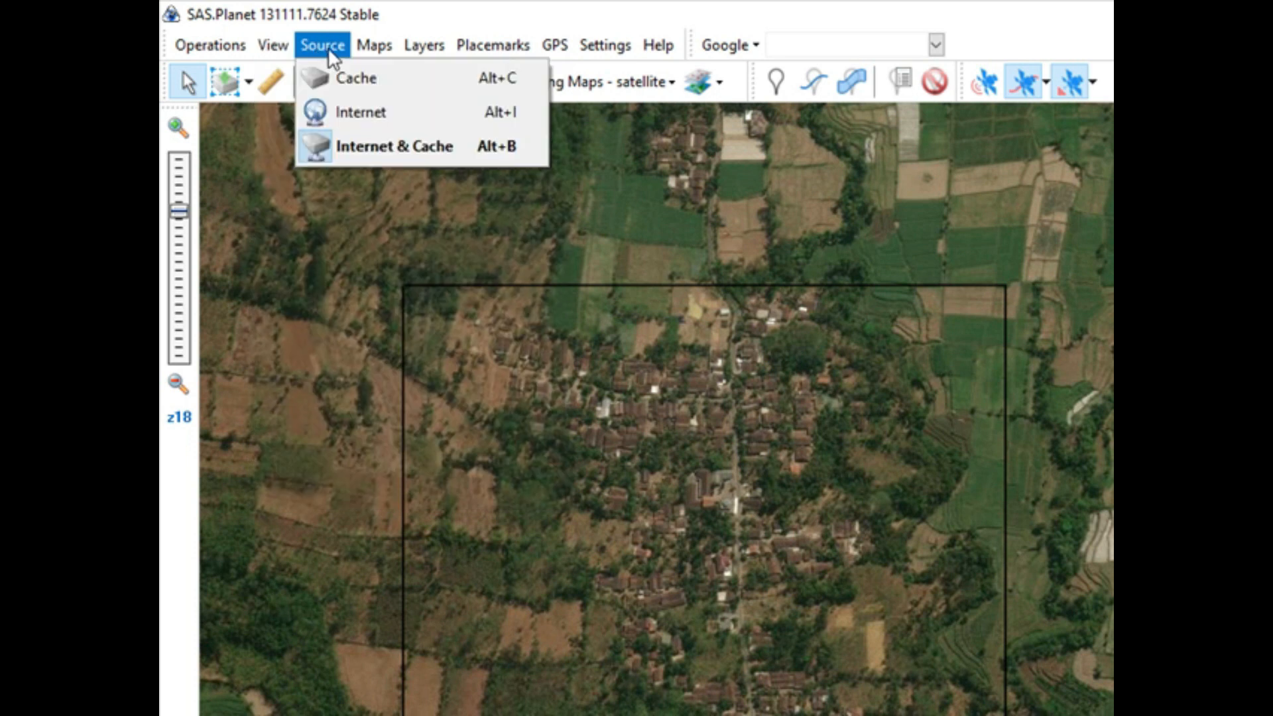
mouse_move(379, 48)
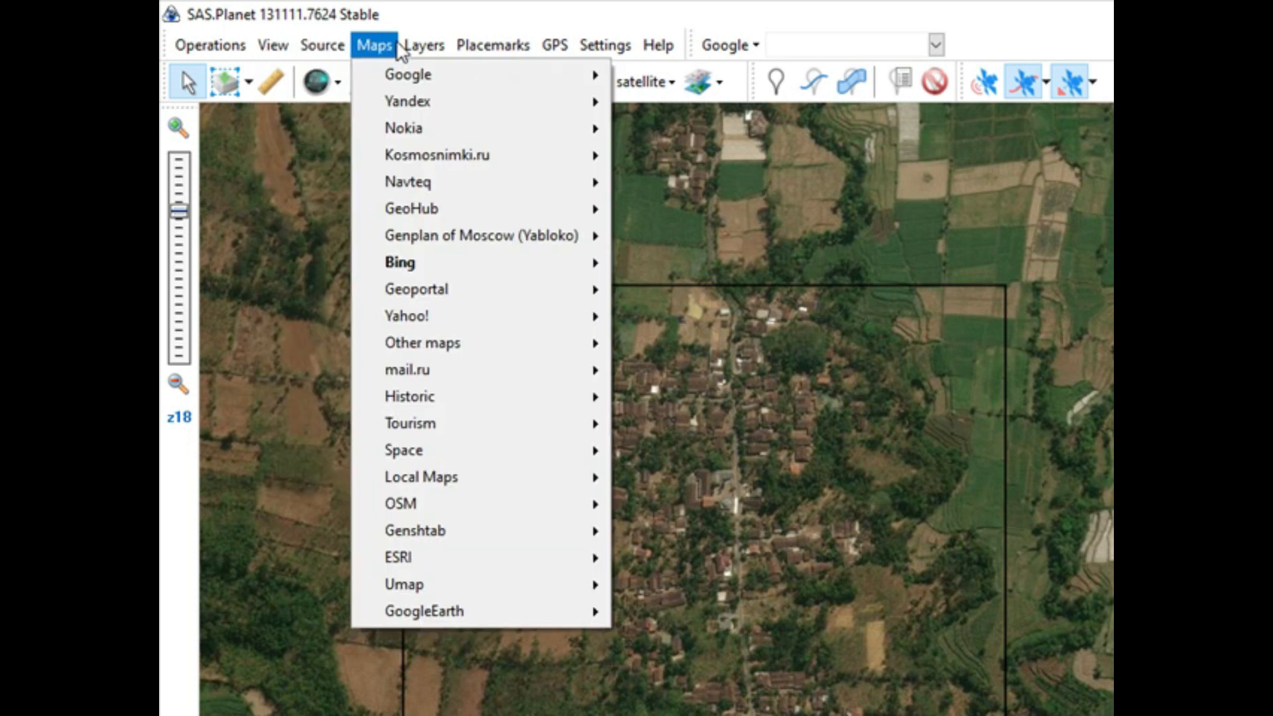
mouse_move(482, 43)
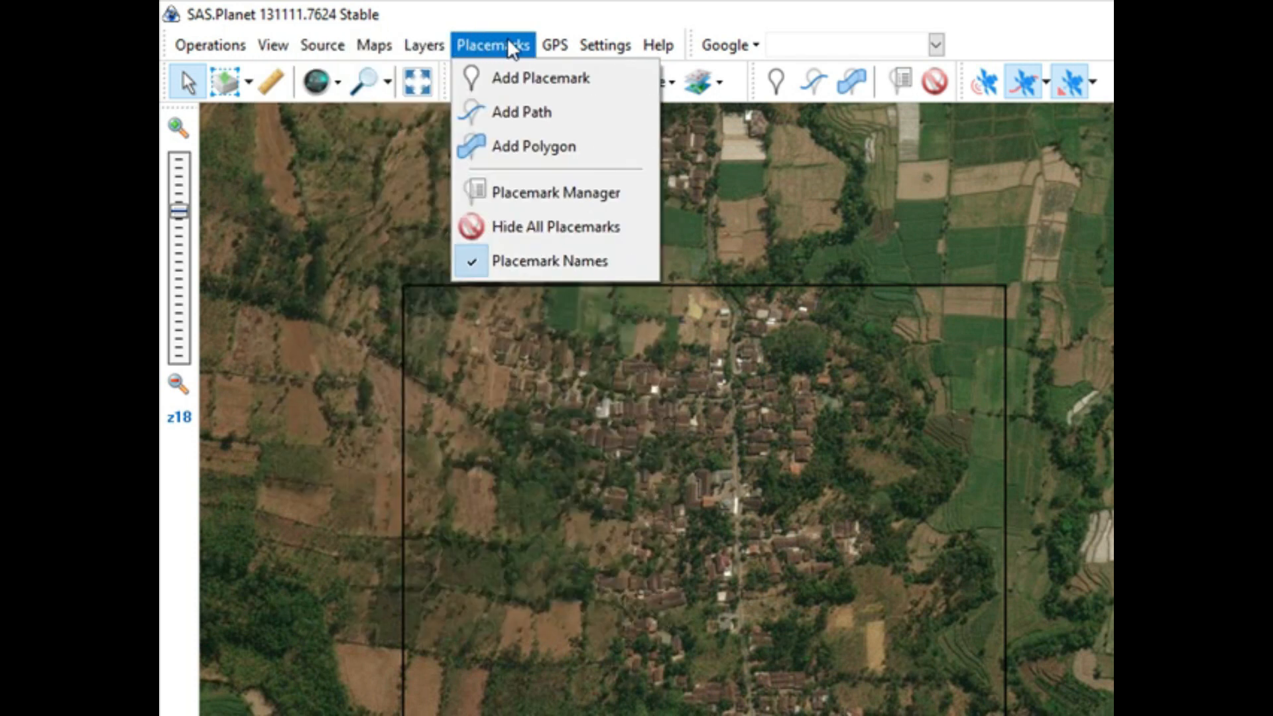
mouse_move(549, 50)
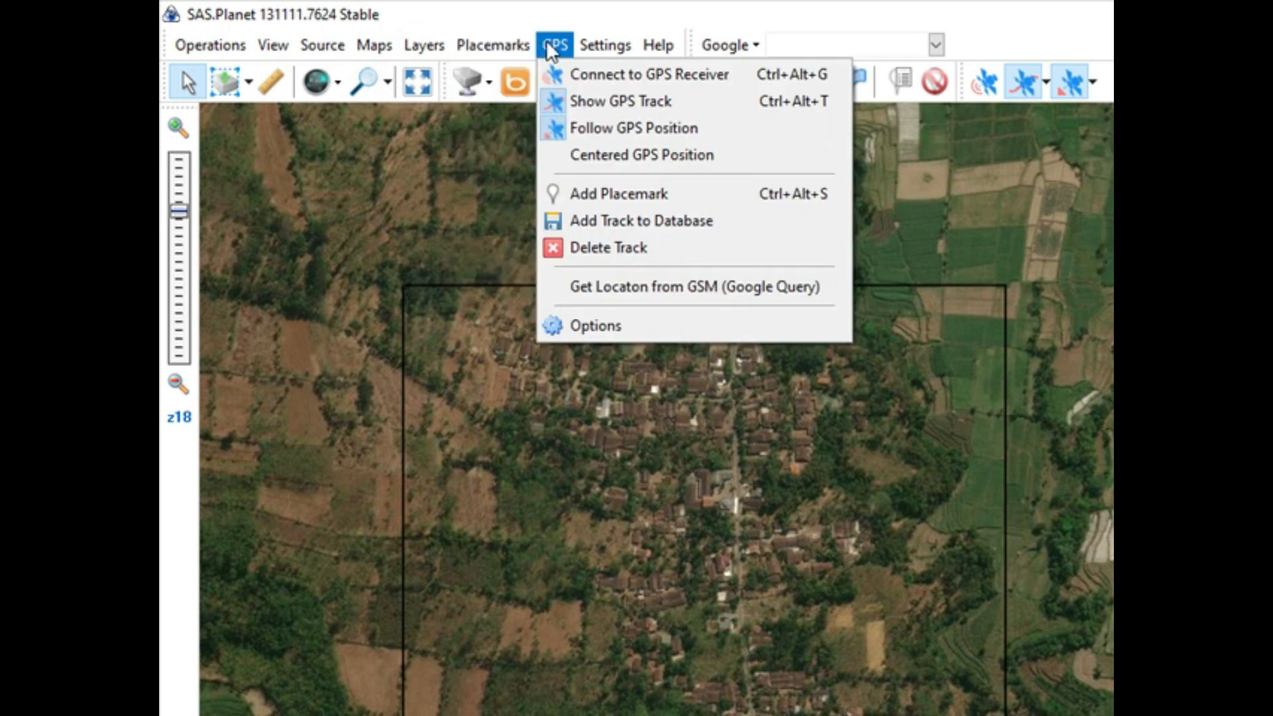
mouse_move(595, 43)
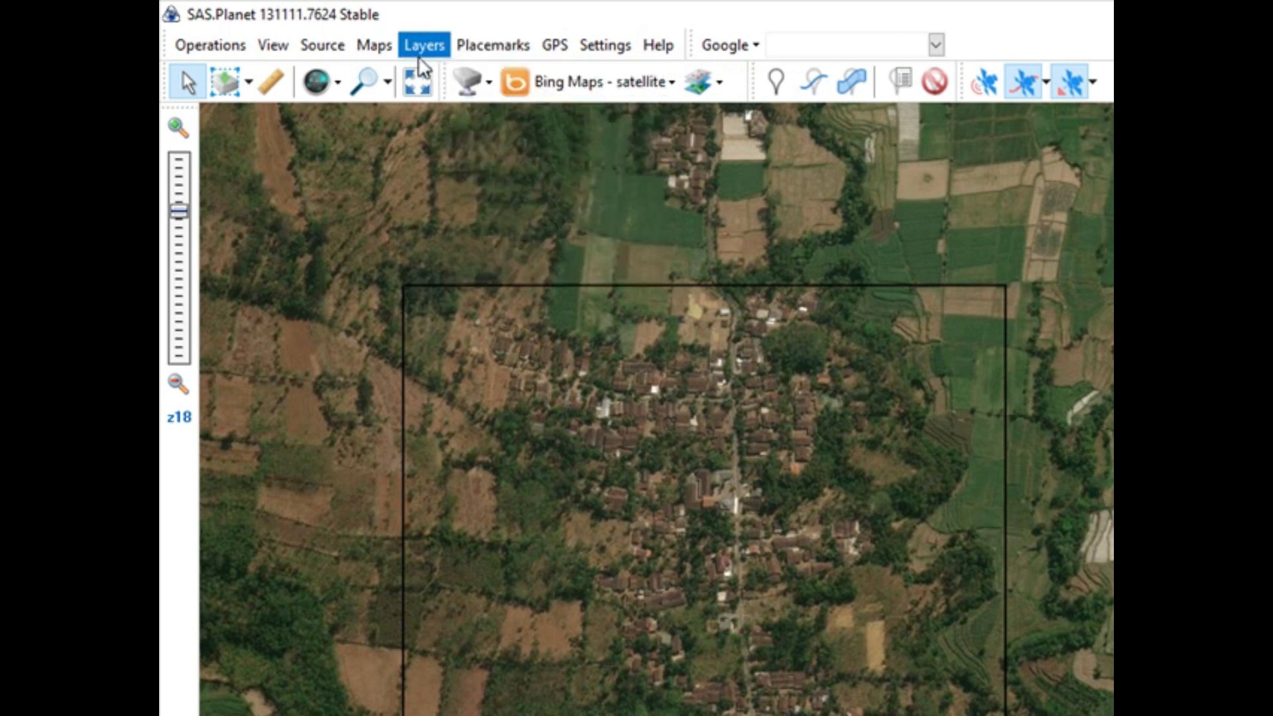
Step: Try the Map (Google) base map, followed by the Bing Maps - roads (en) base map
mouse_move(417, 58)
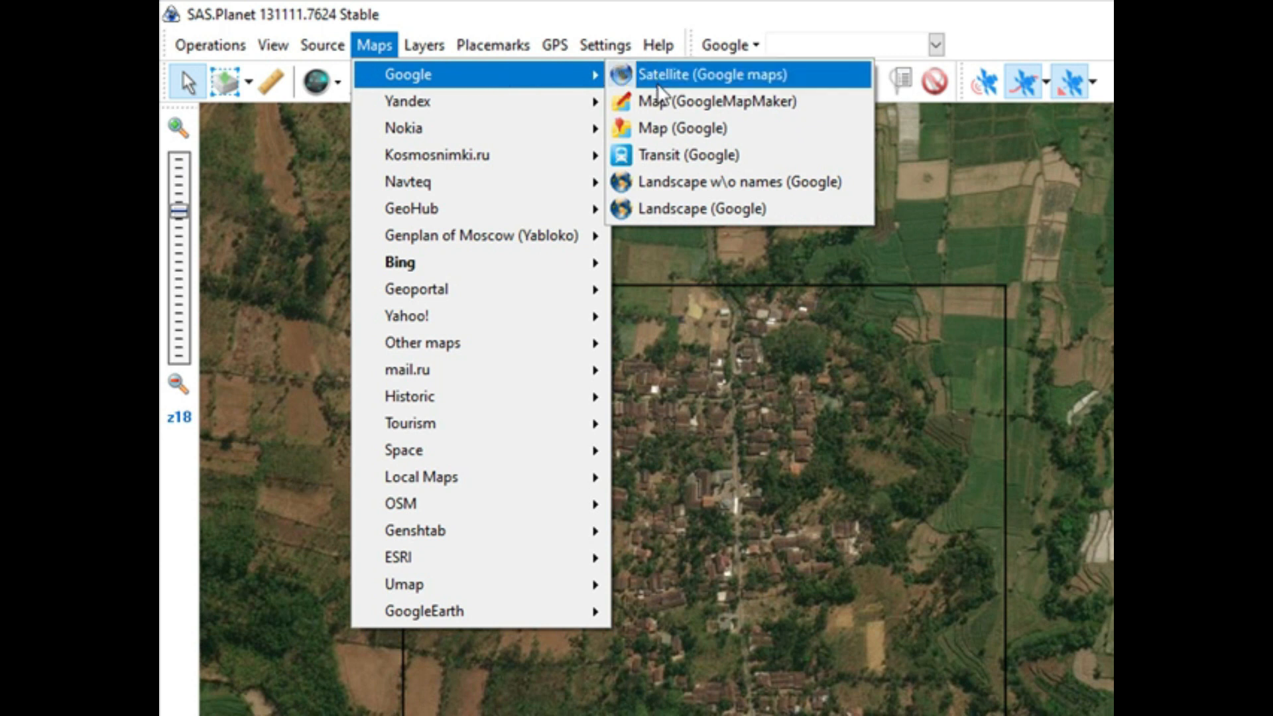
left_click(663, 134)
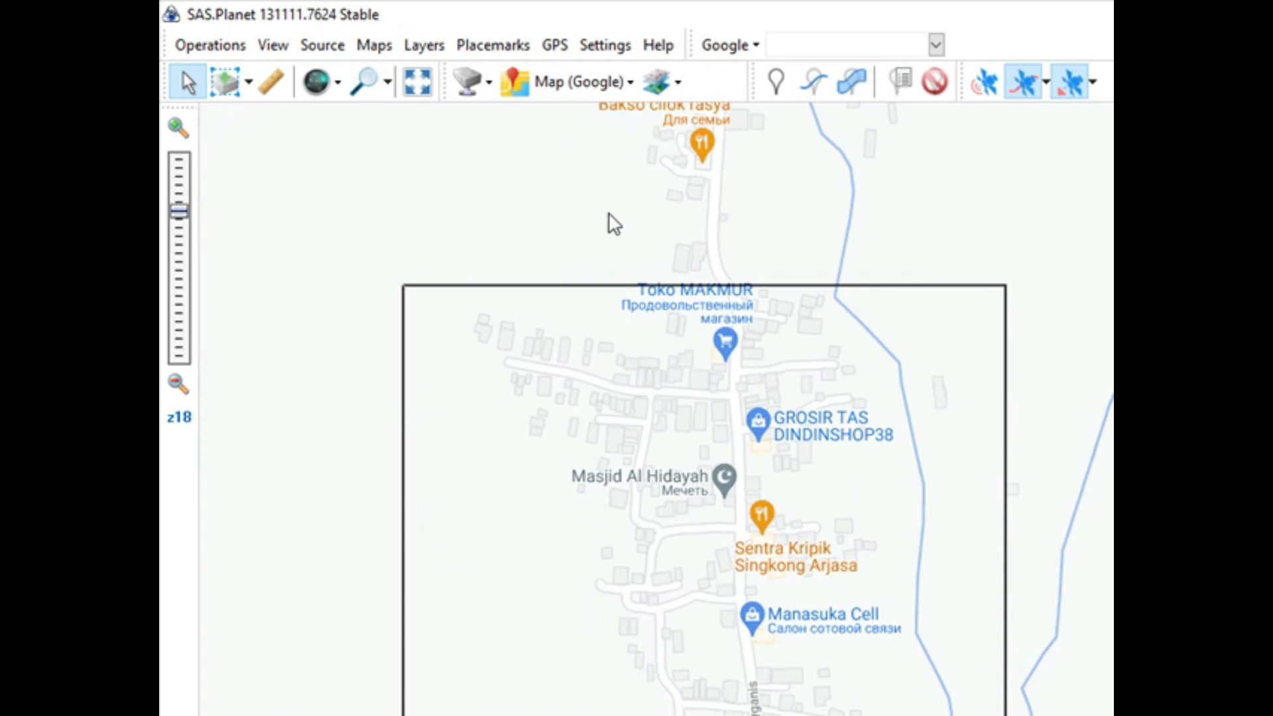
left_click(375, 46)
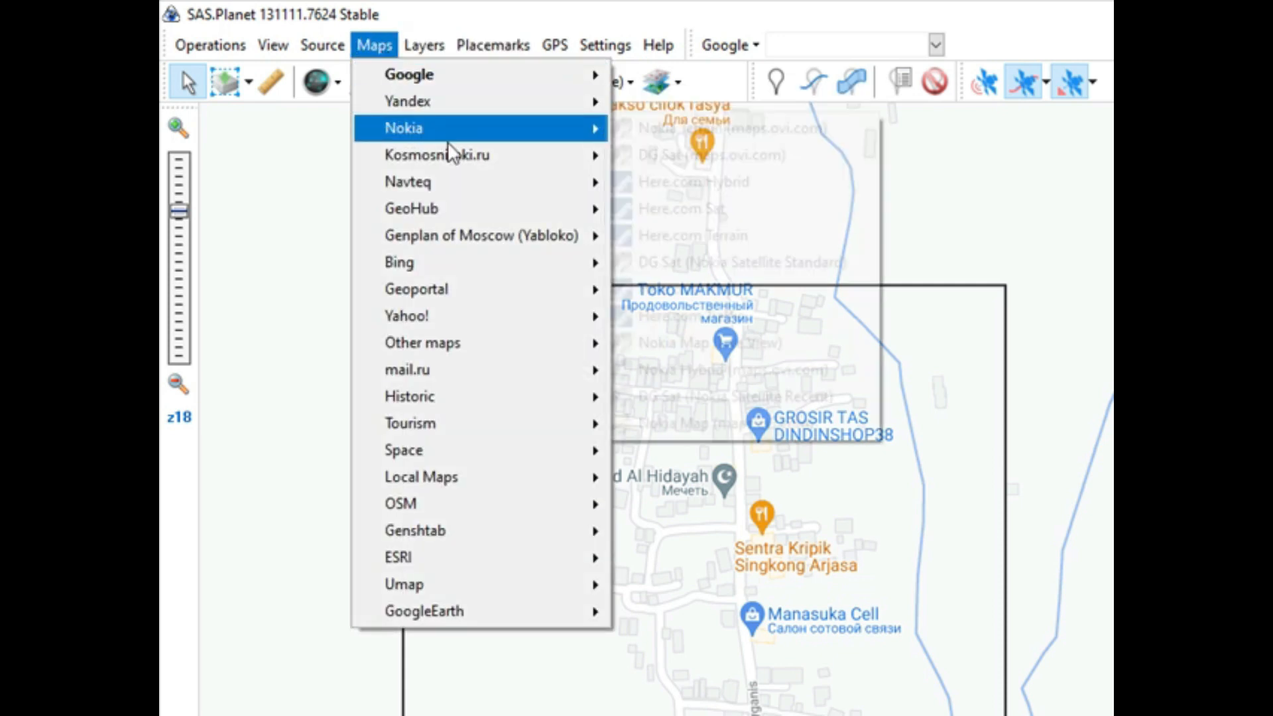
mouse_move(464, 265)
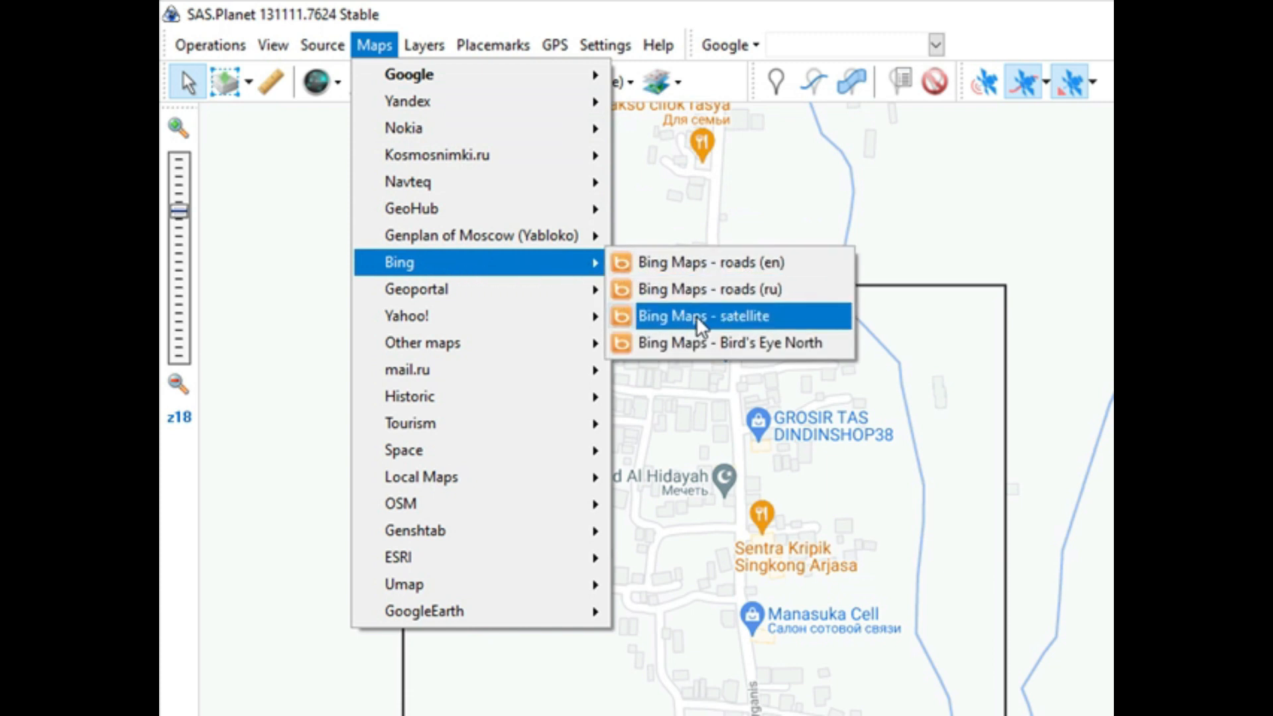
left_click(706, 264)
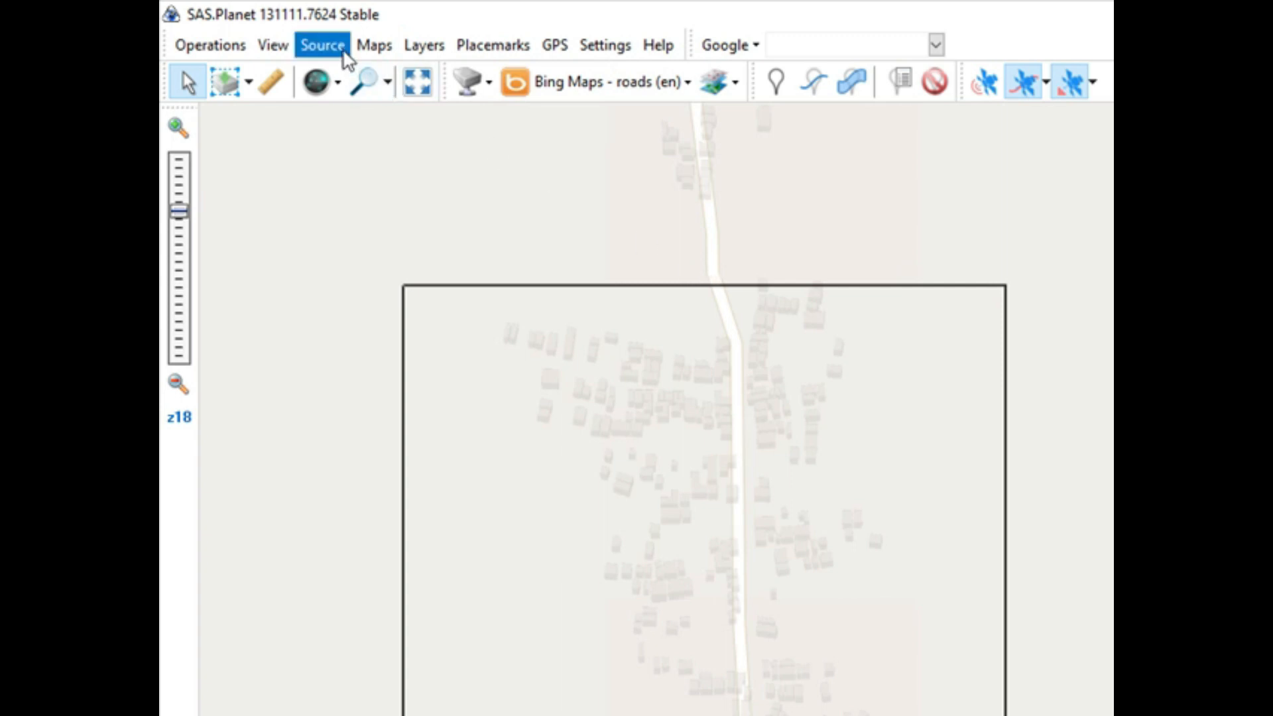
Step: Set the base map to Bing Maps - satellite
left_click(382, 47)
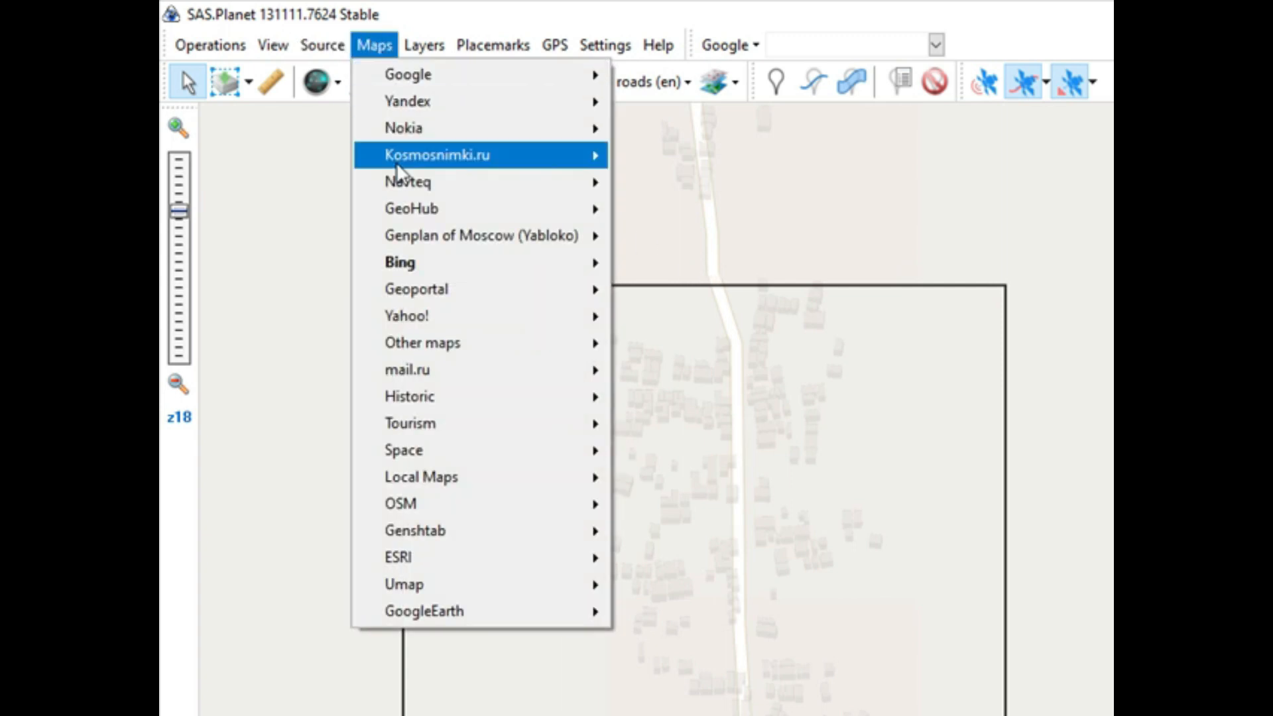
mouse_move(430, 258)
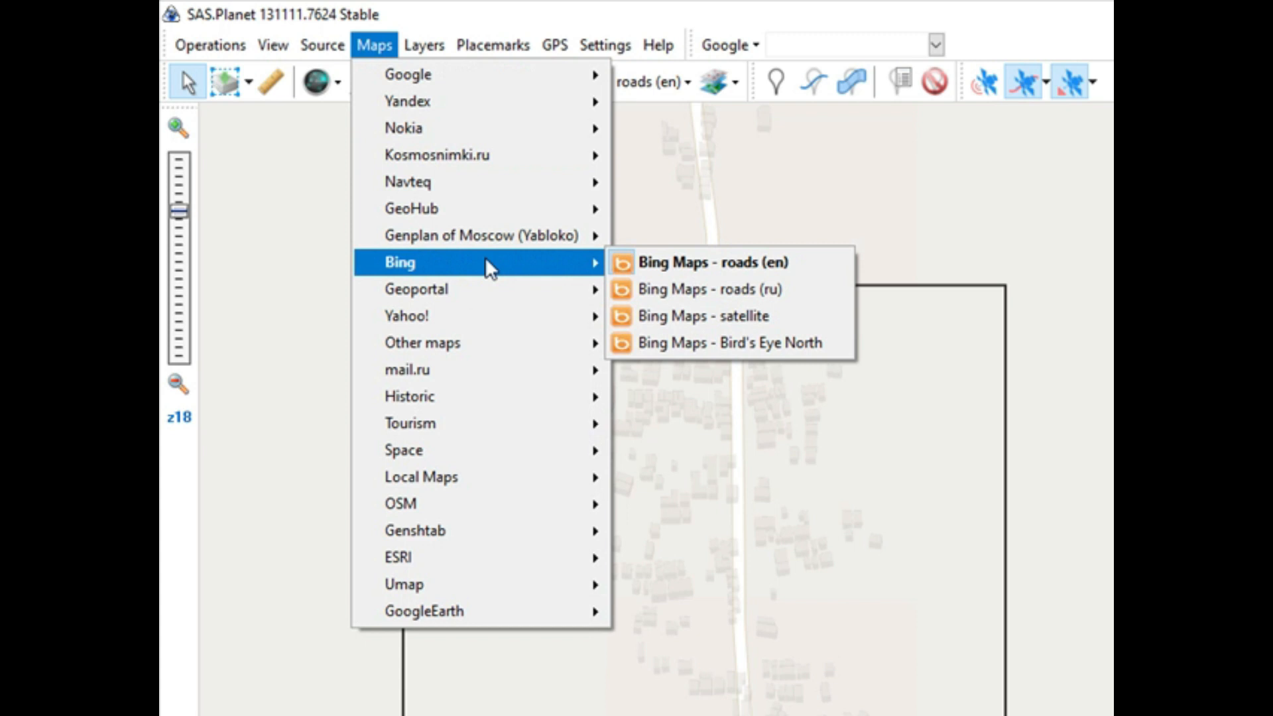
left_click(678, 315)
Step: Examine the close-up satellite imagery of the houses, warehouses and fields along the main road
scroll(877, 478, "down", 2)
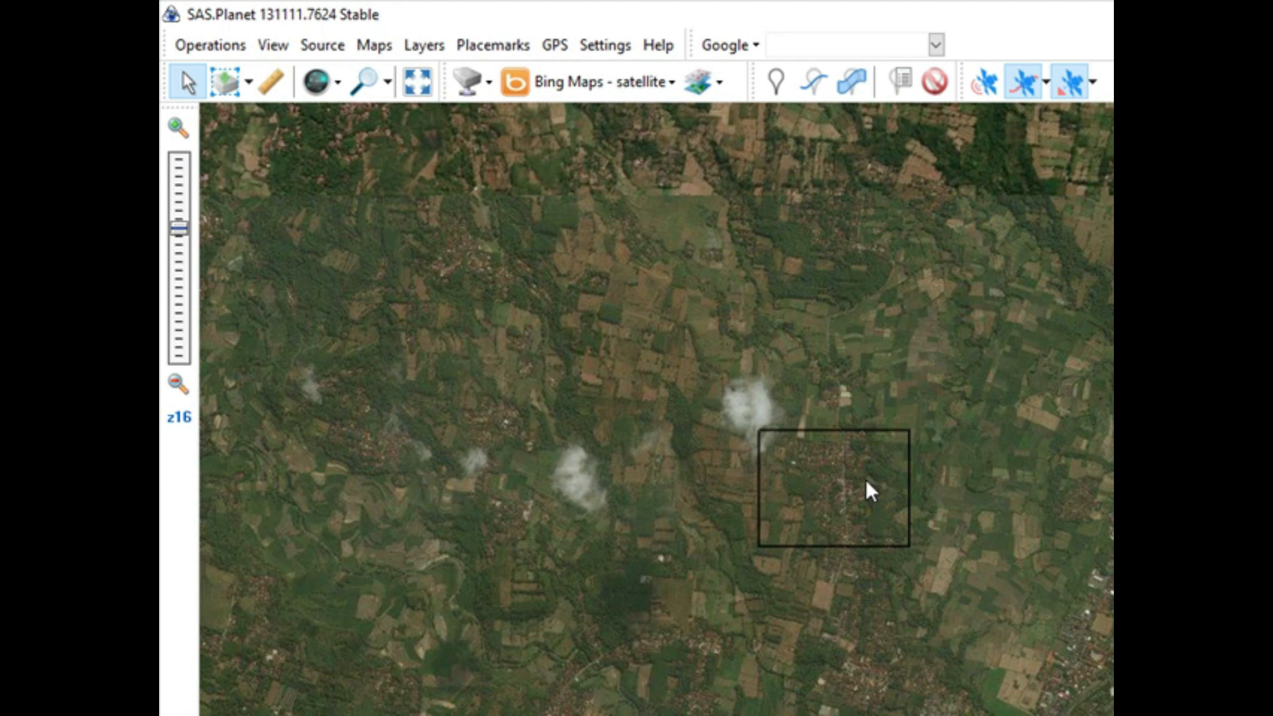
scroll(865, 478, "up", 3)
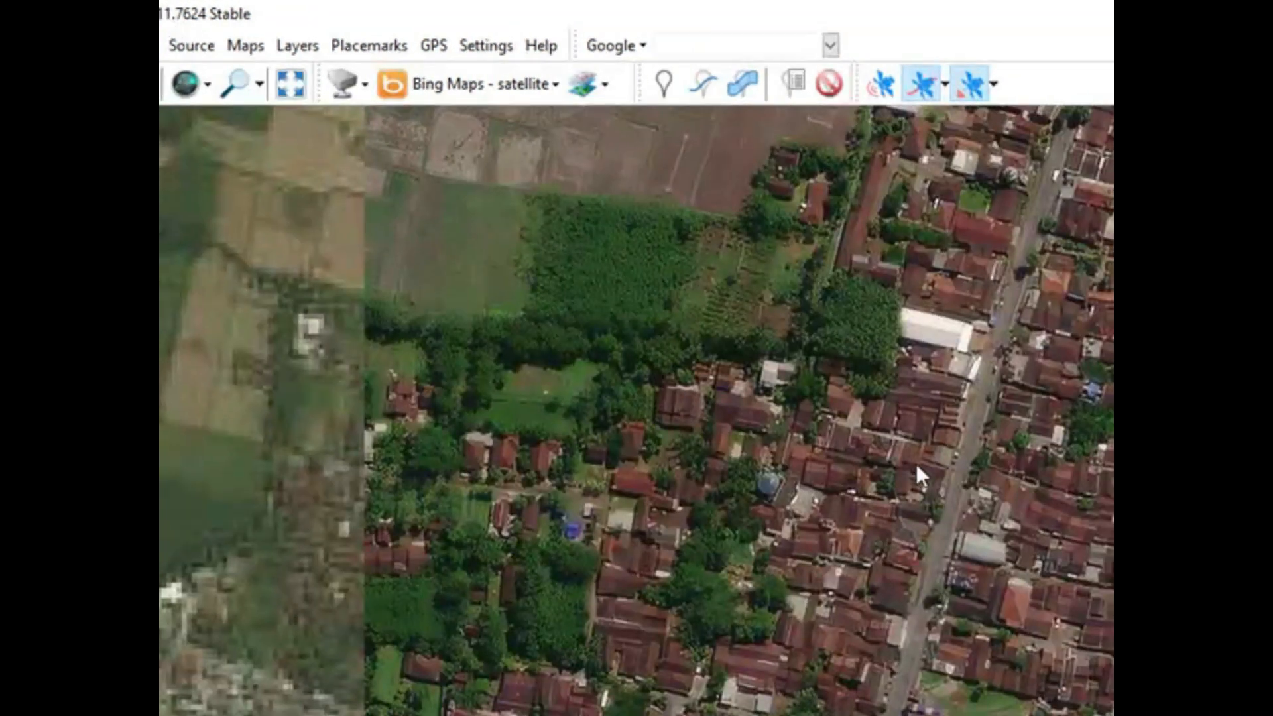
left_click_drag(916, 464, 786, 625)
left_click_drag(879, 462, 850, 534)
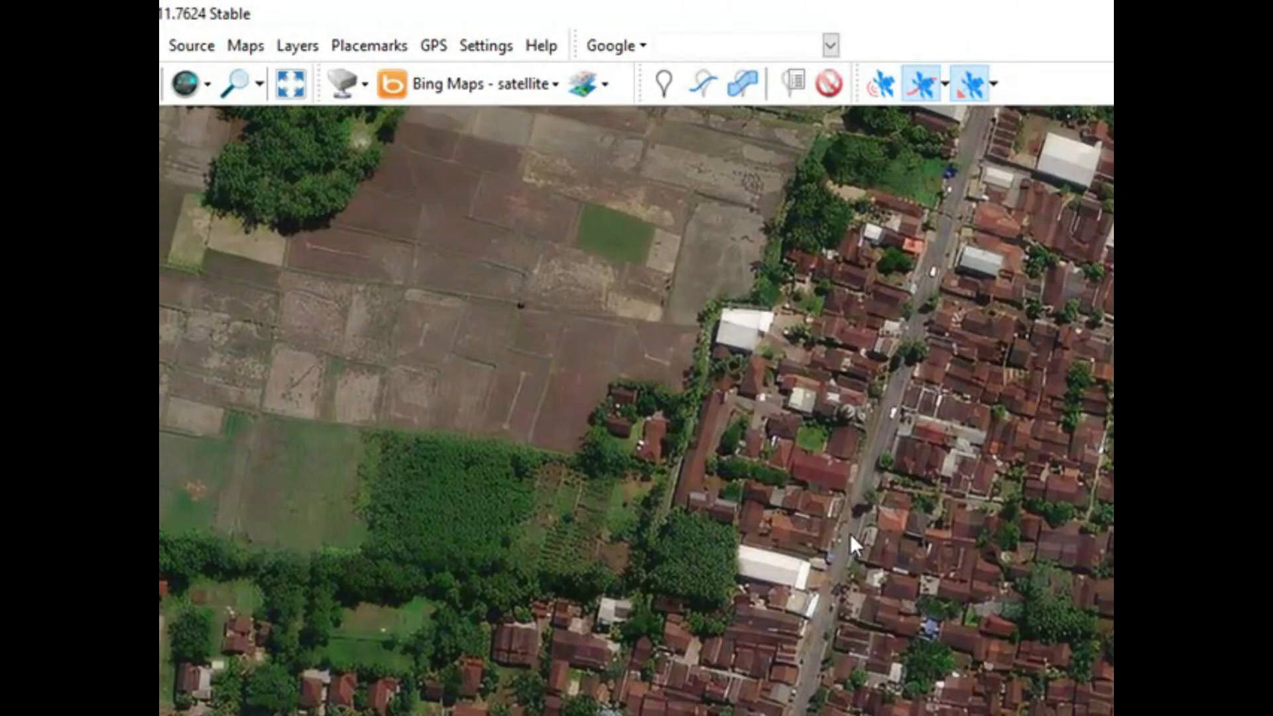
left_click_drag(876, 423, 869, 639)
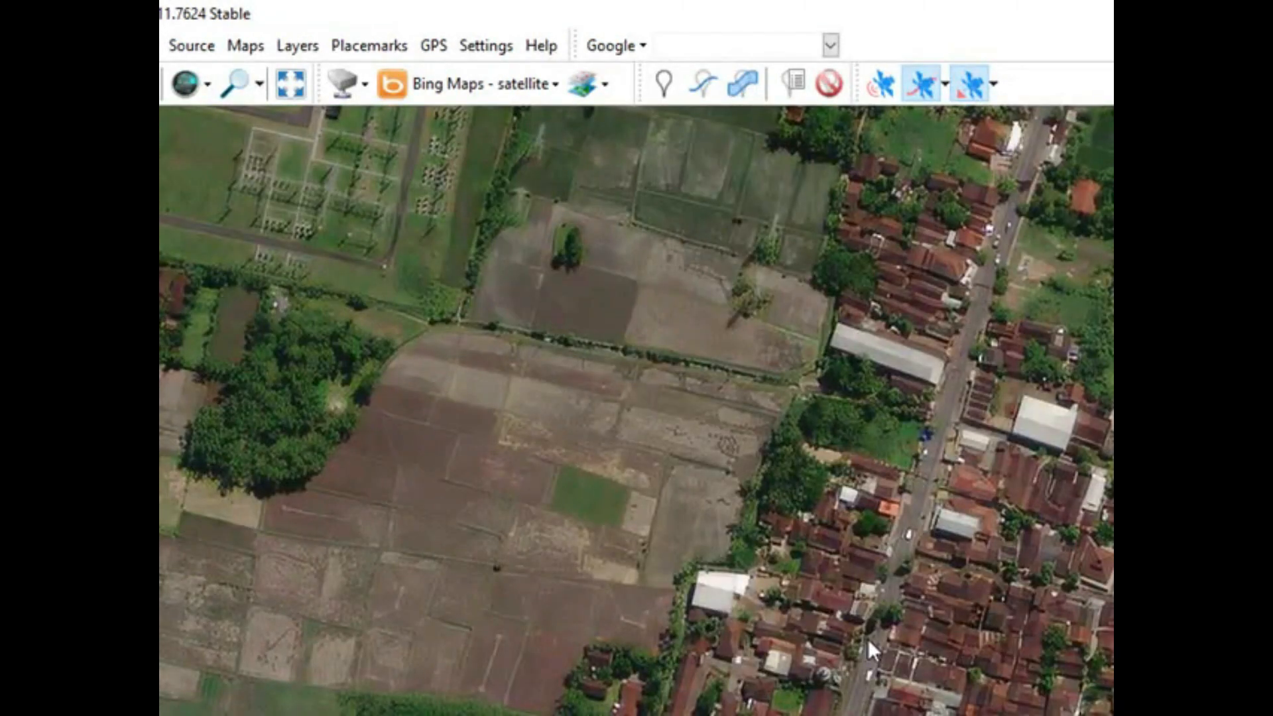
left_click_drag(885, 558, 860, 621)
left_click_drag(935, 457, 920, 631)
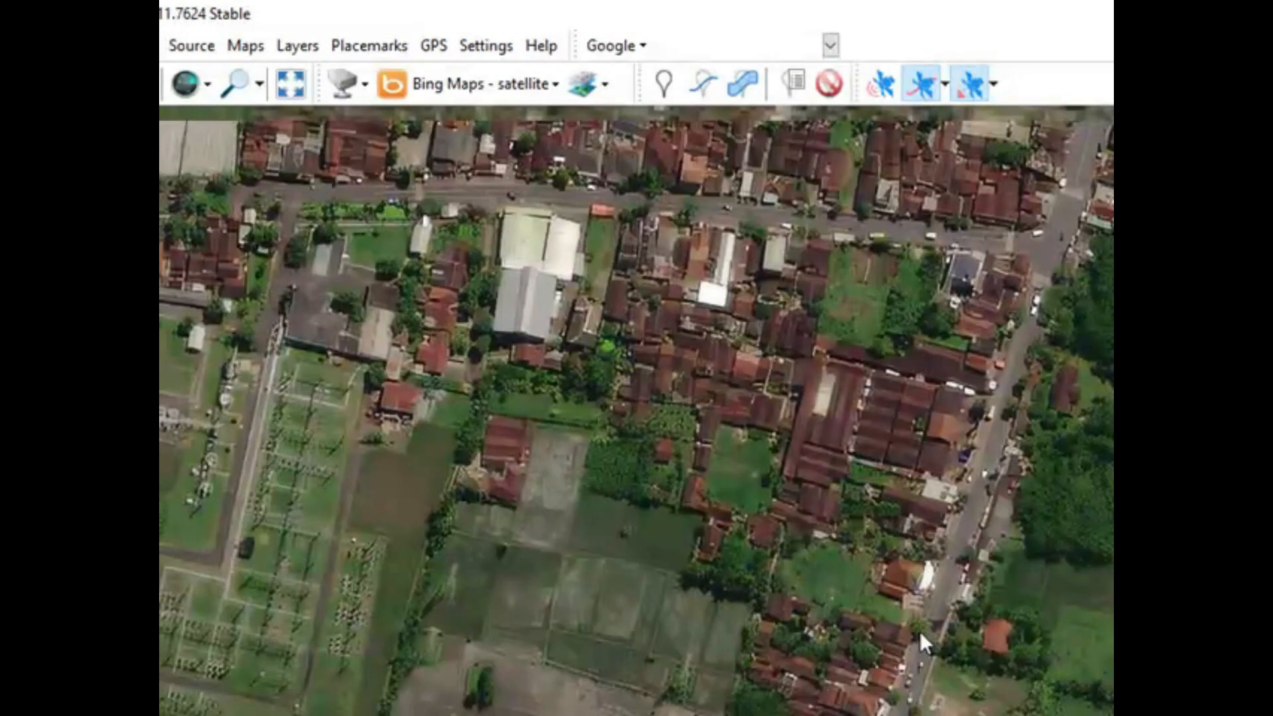
left_click_drag(933, 448, 925, 581)
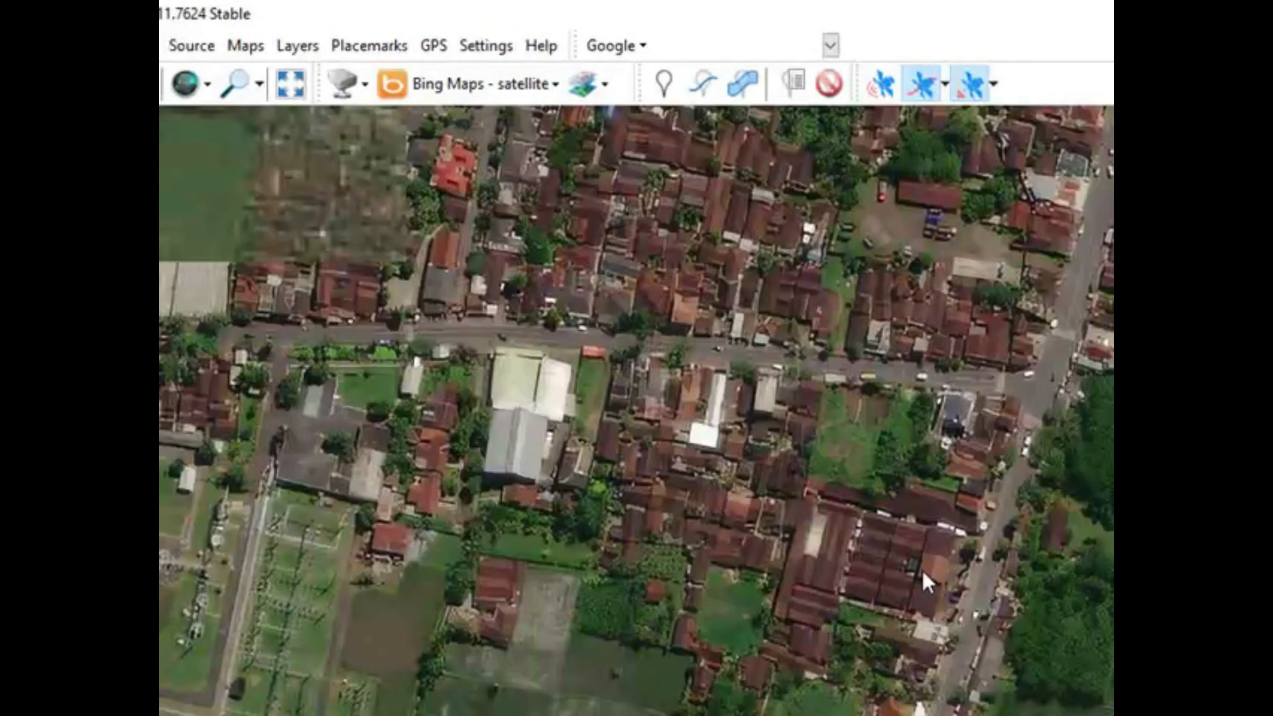
left_click_drag(917, 468, 1039, 567)
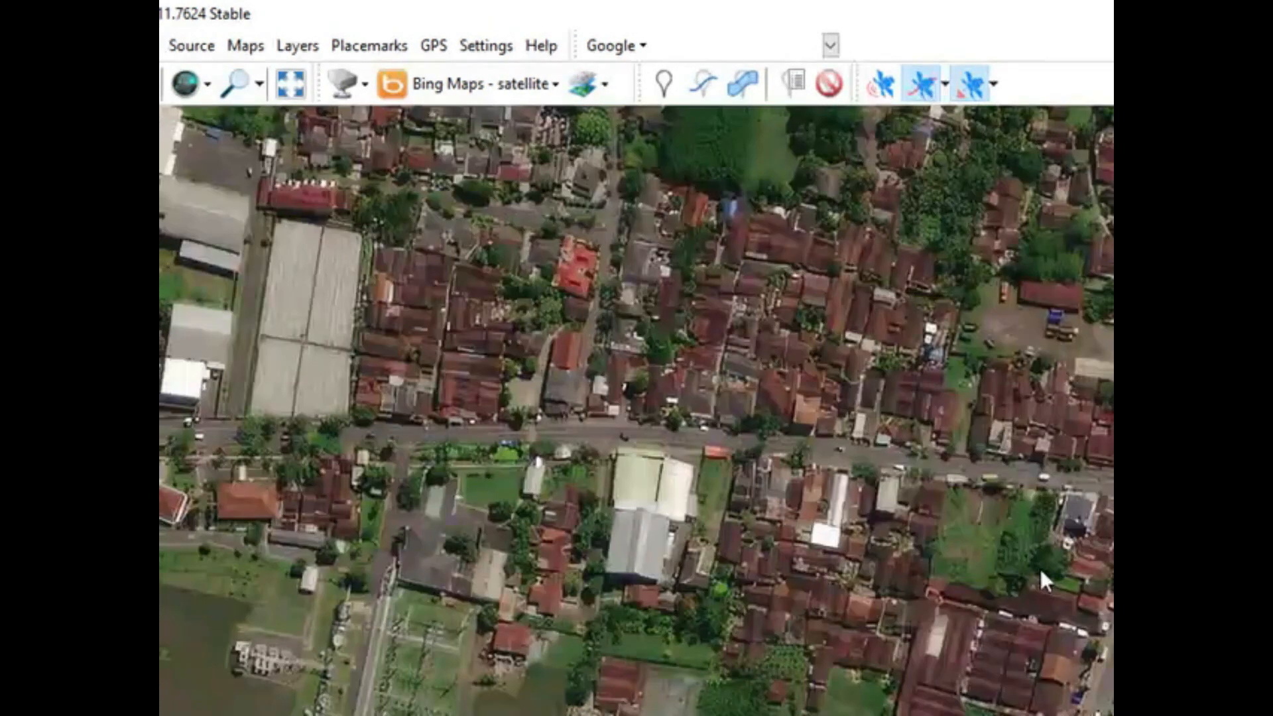
left_click_drag(767, 537, 953, 537)
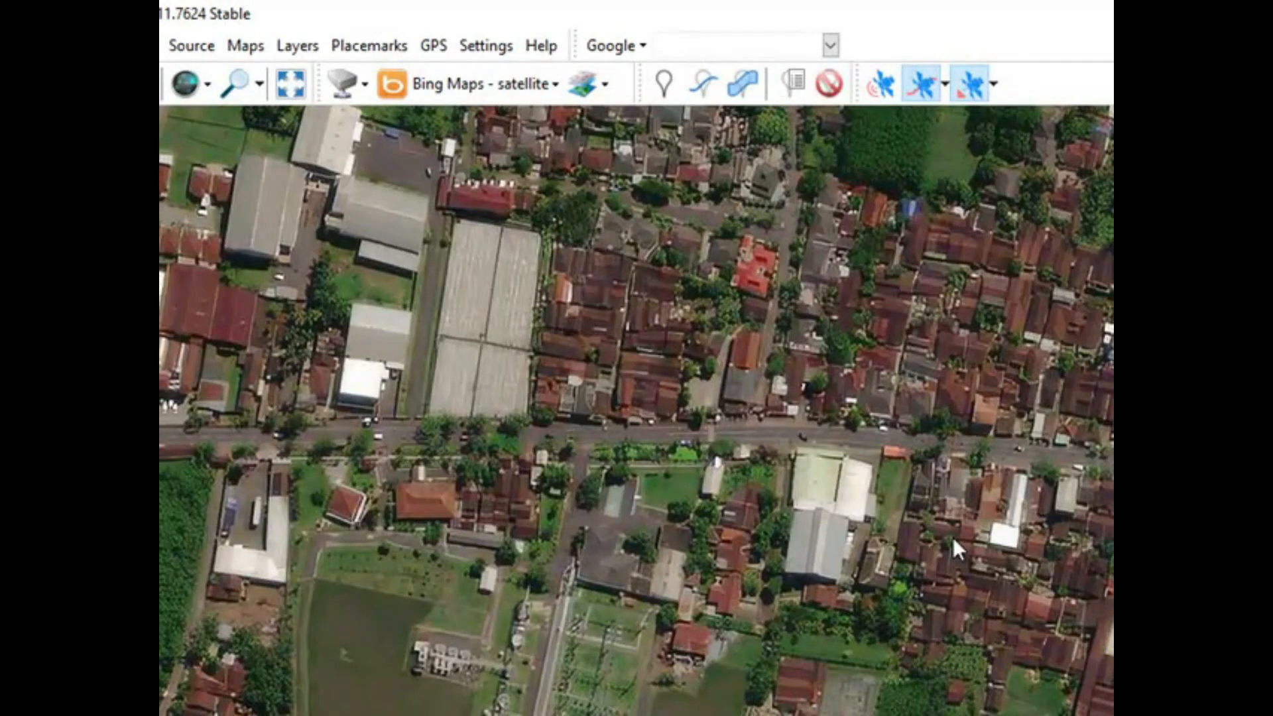
left_click_drag(844, 525, 943, 512)
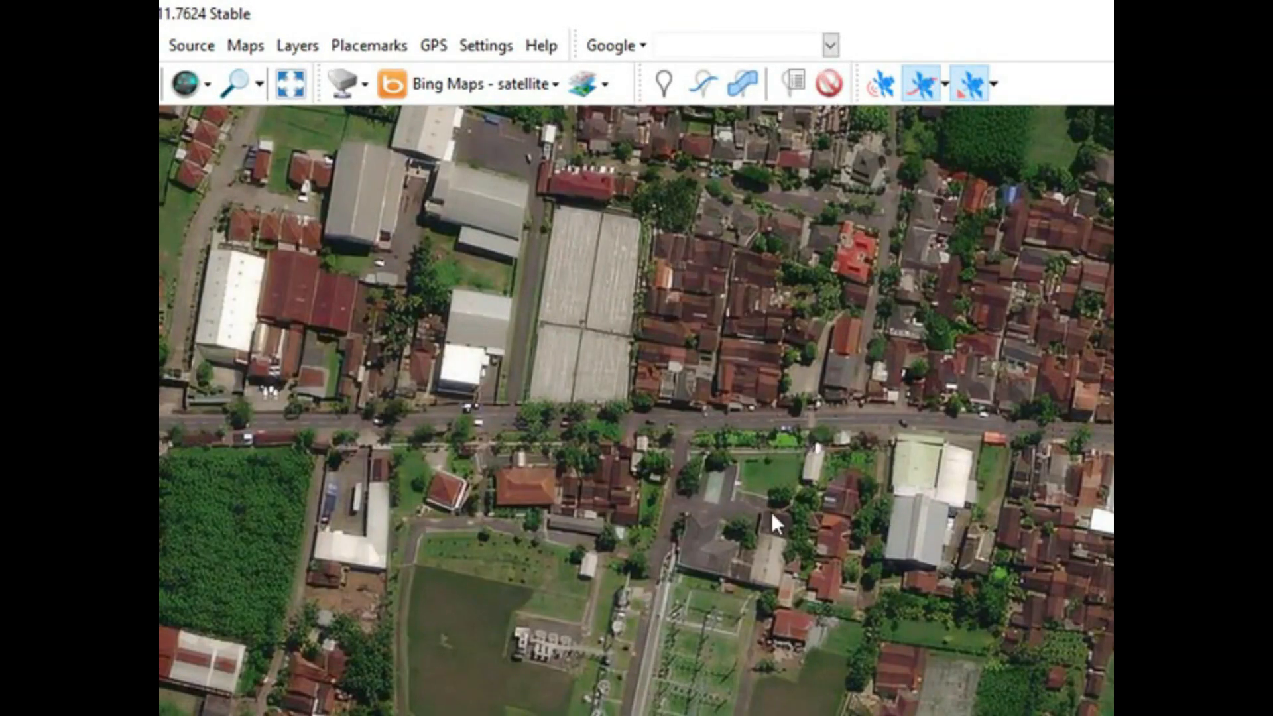
left_click_drag(772, 515, 926, 532)
left_click_drag(760, 519, 993, 436)
left_click_drag(760, 452, 840, 421)
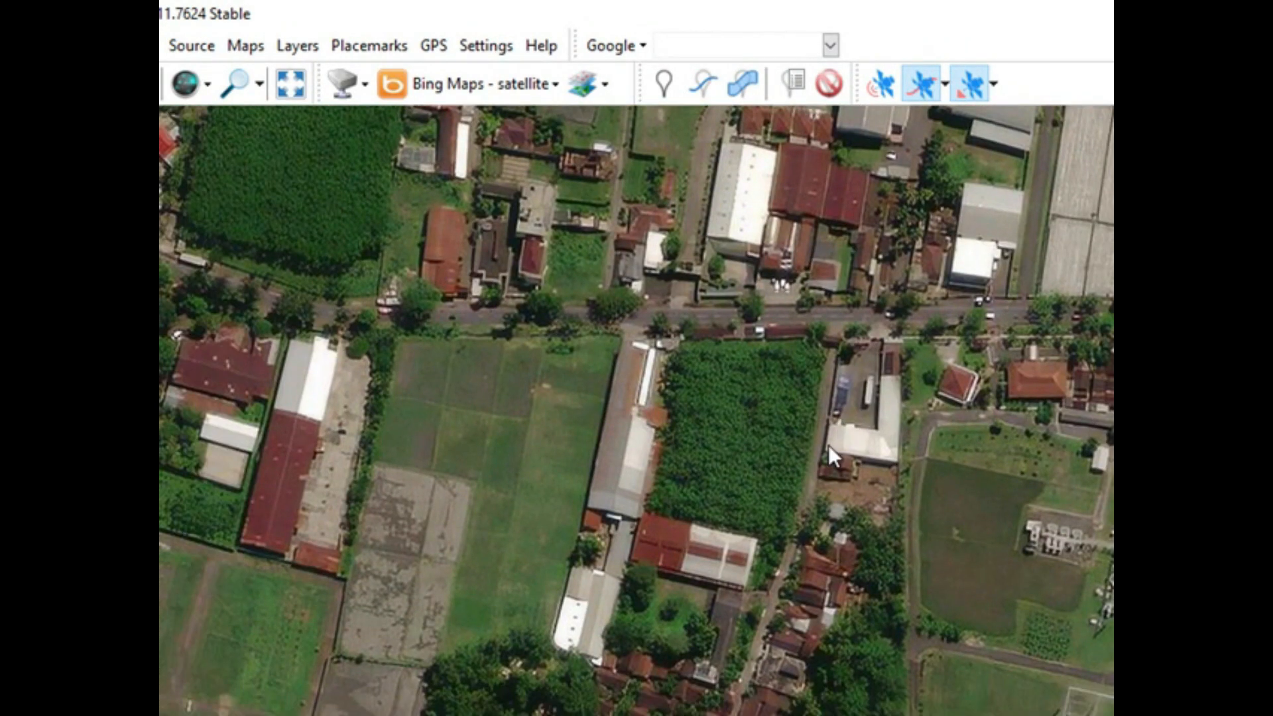
Step: Examine the wider satellite imagery of the dense town area further west along the main road
scroll(823, 453, "down", 1)
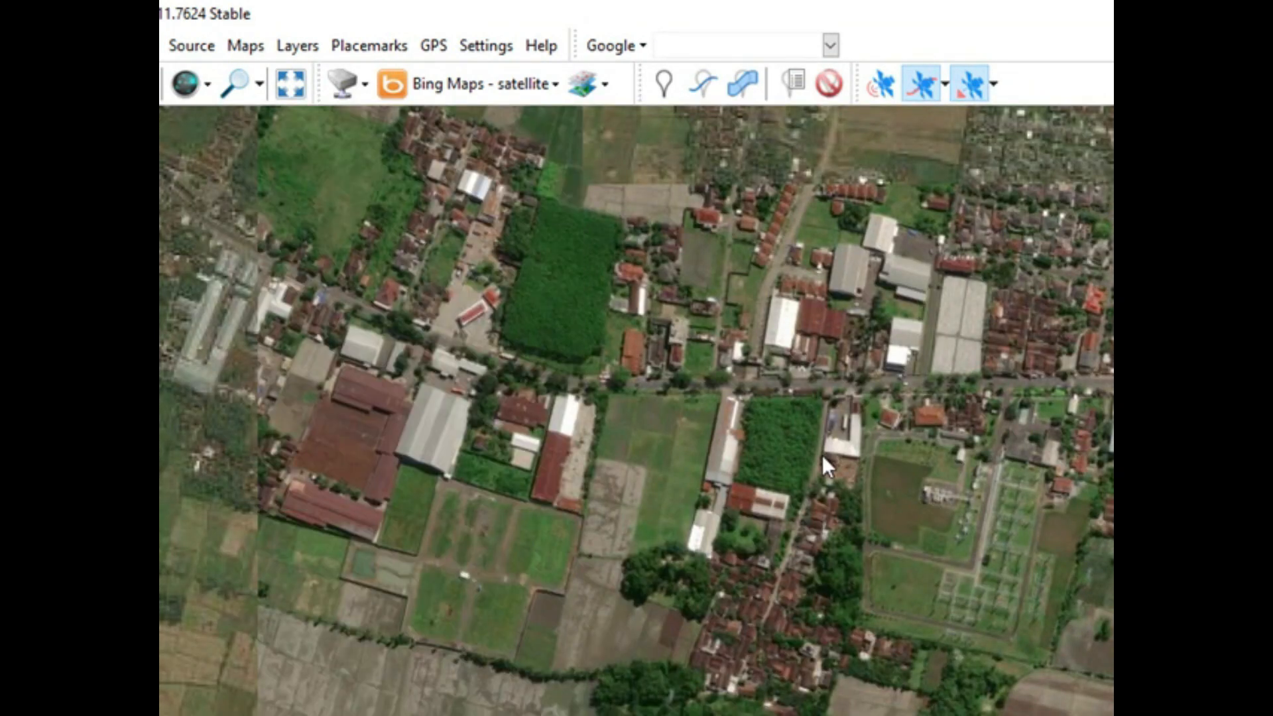
left_click_drag(790, 463, 1067, 646)
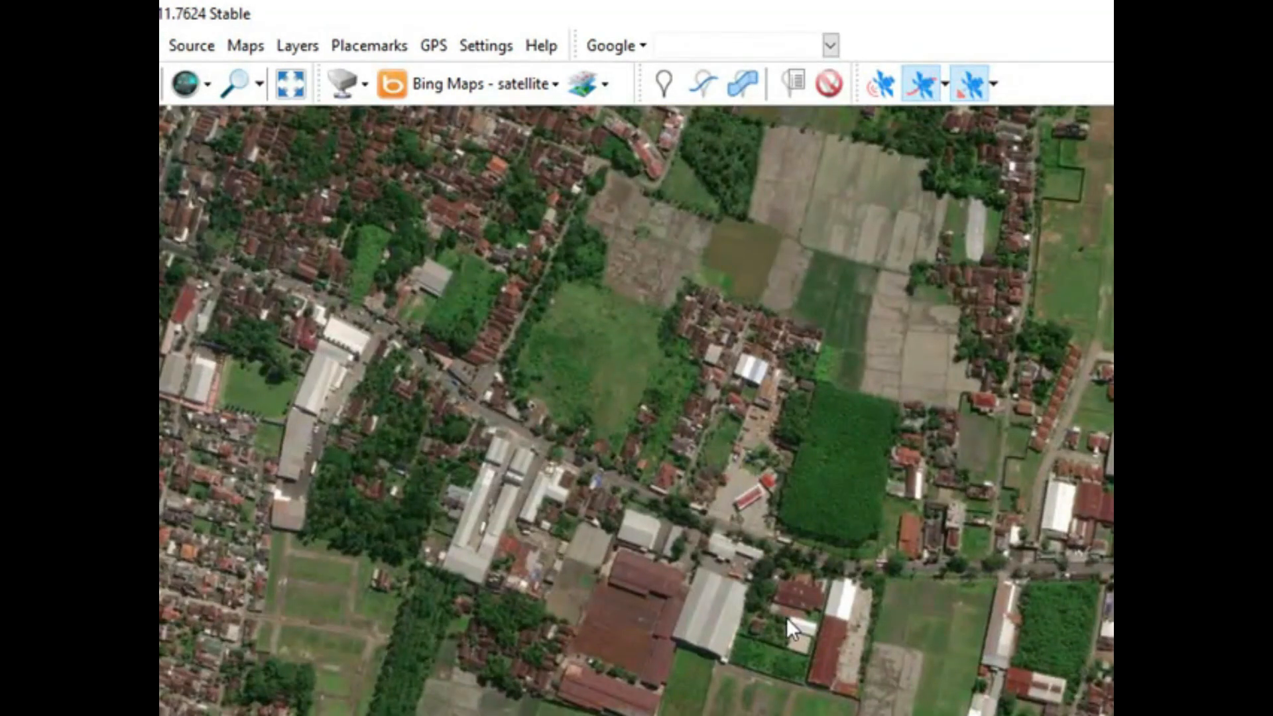
left_click_drag(788, 620, 1010, 619)
left_click_drag(641, 619, 809, 602)
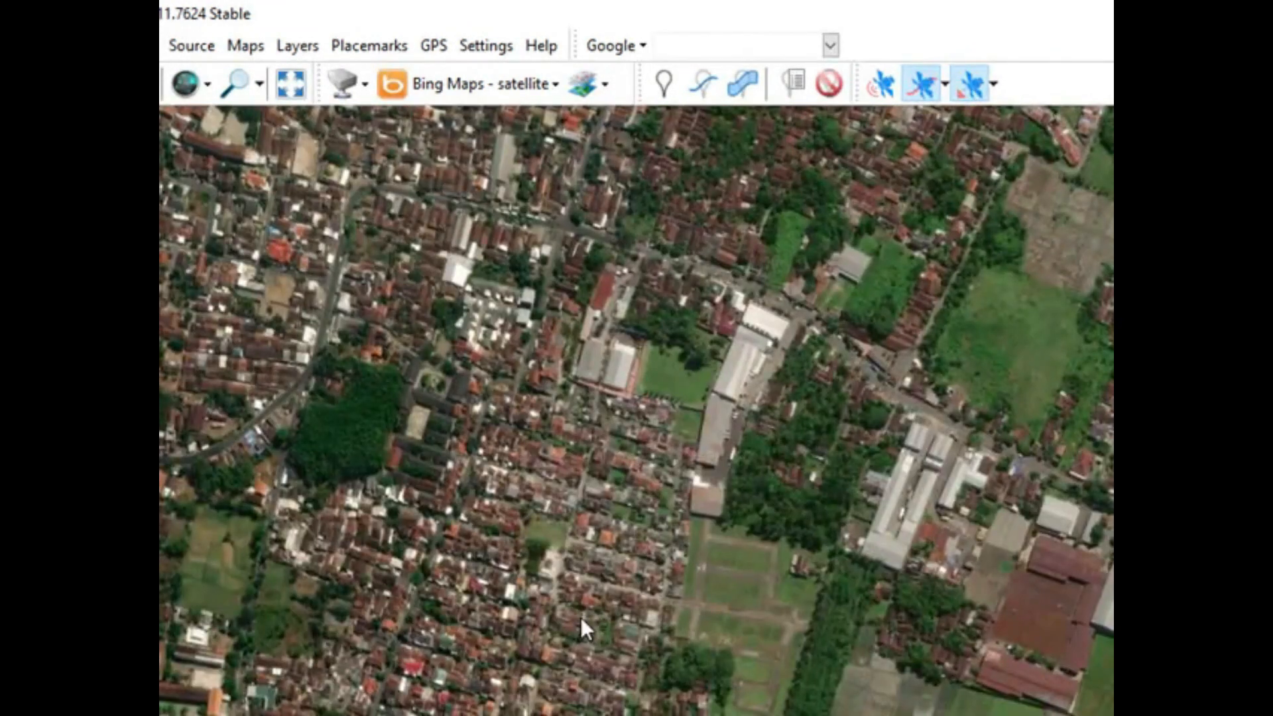
left_click_drag(581, 618, 793, 602)
left_click_drag(554, 607, 852, 570)
left_click_drag(696, 559, 872, 559)
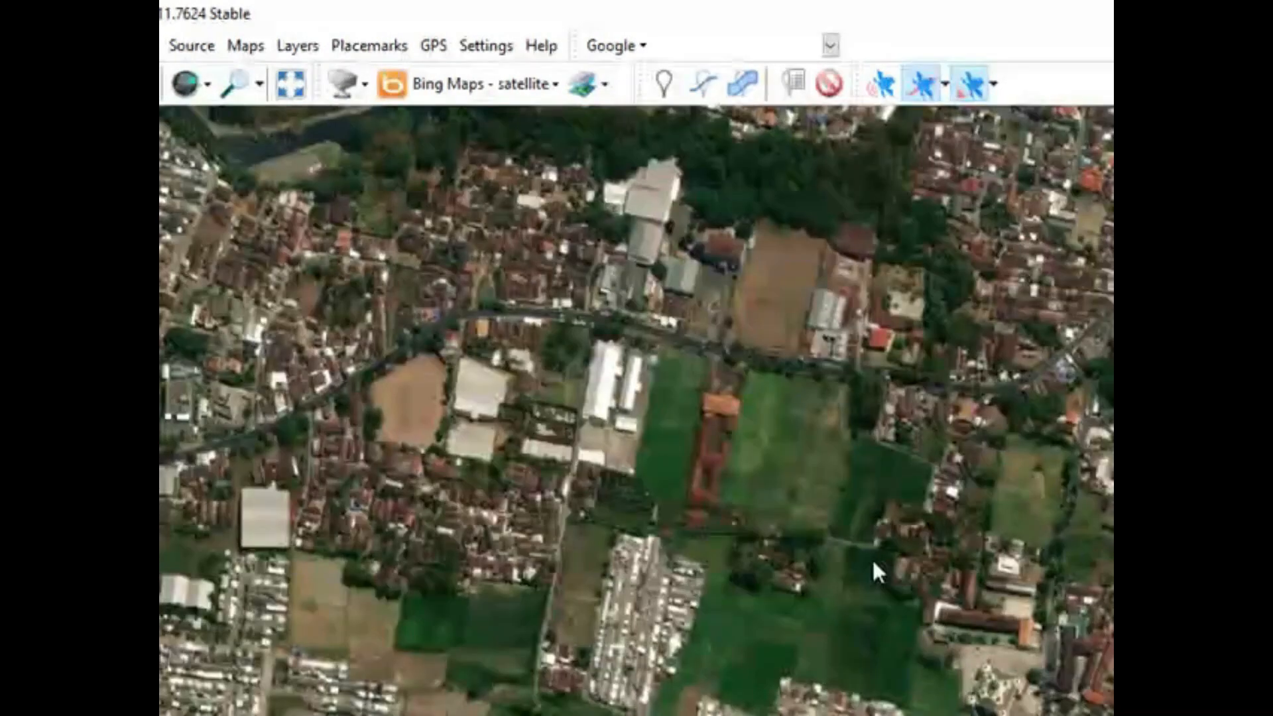
left_click_drag(489, 545, 737, 550)
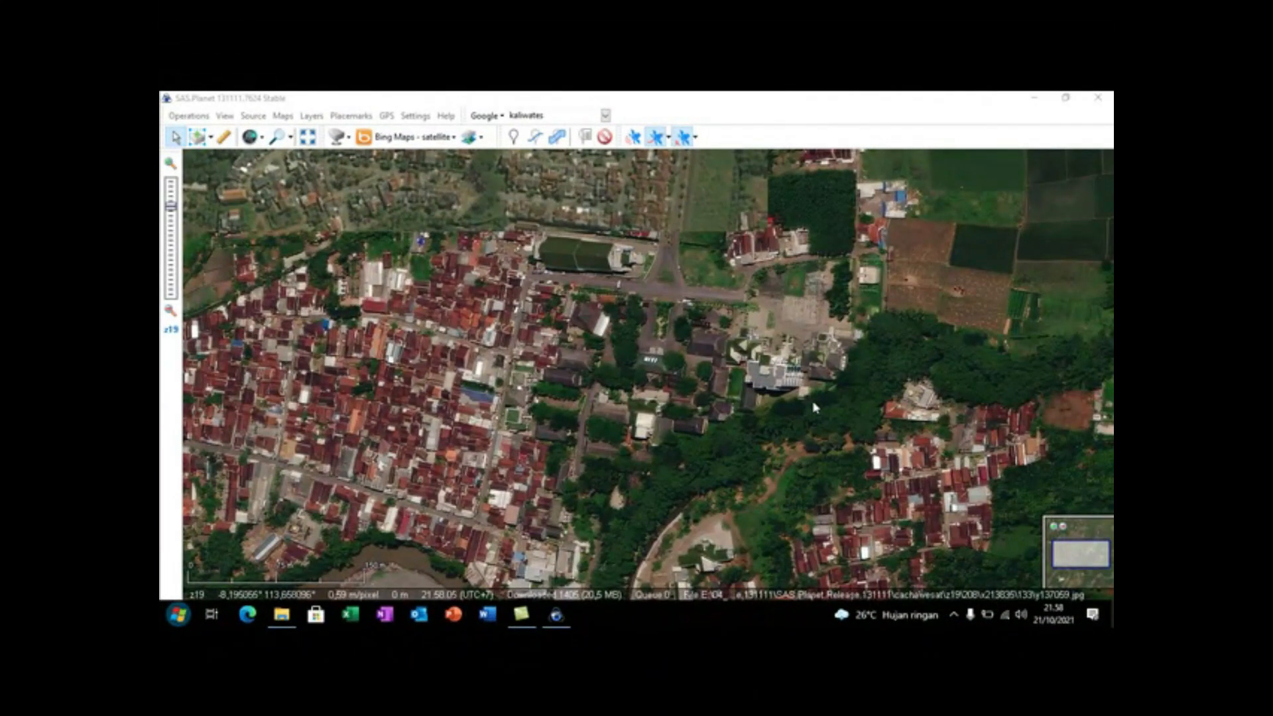
Step: Draw a rectangular selection around the campus buildings, the green-roofed hall and the road junction beside the river woodland
left_click(212, 142)
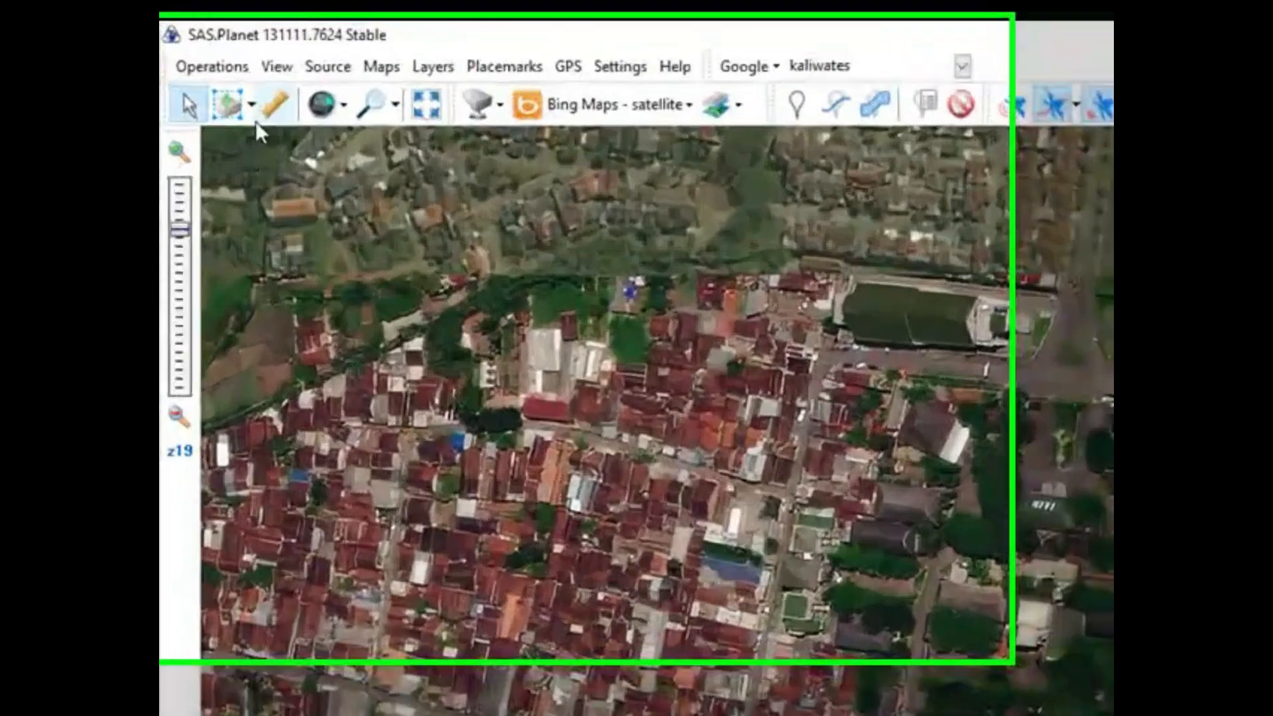
left_click(250, 112)
left_click(250, 111)
left_click(265, 103)
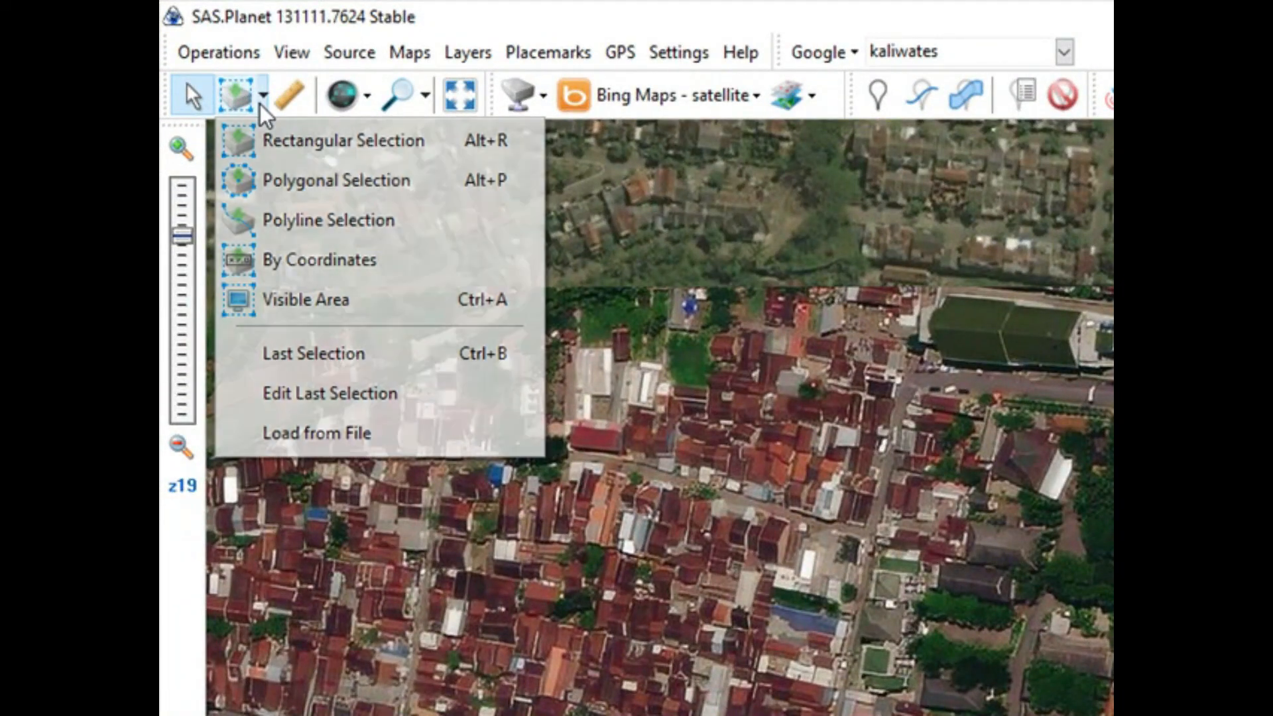
left_click(282, 140)
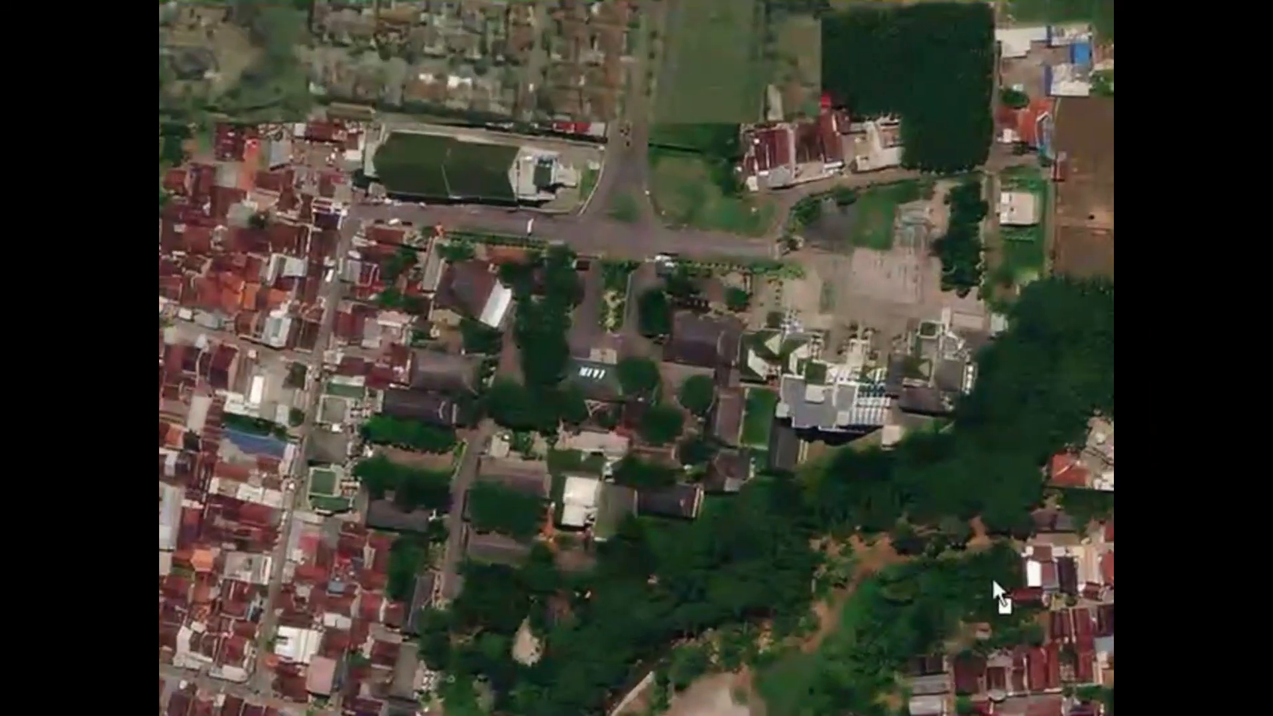
left_click(992, 578)
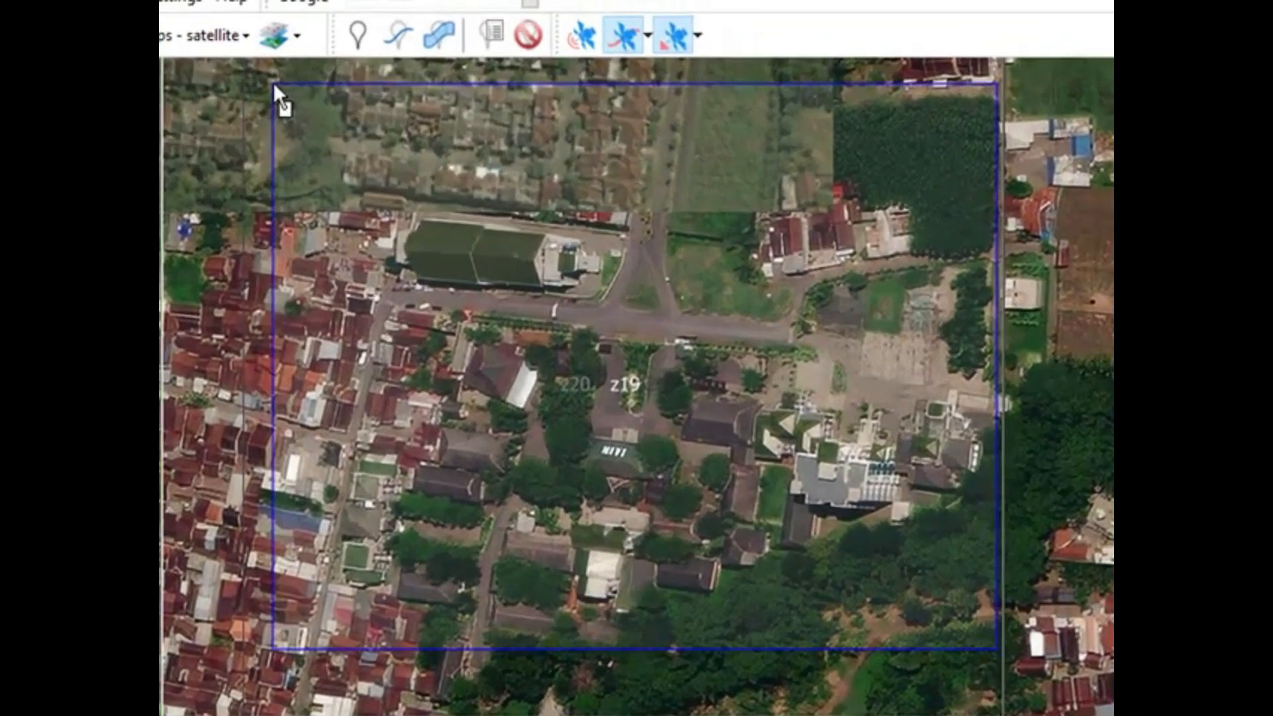
left_click(341, 53)
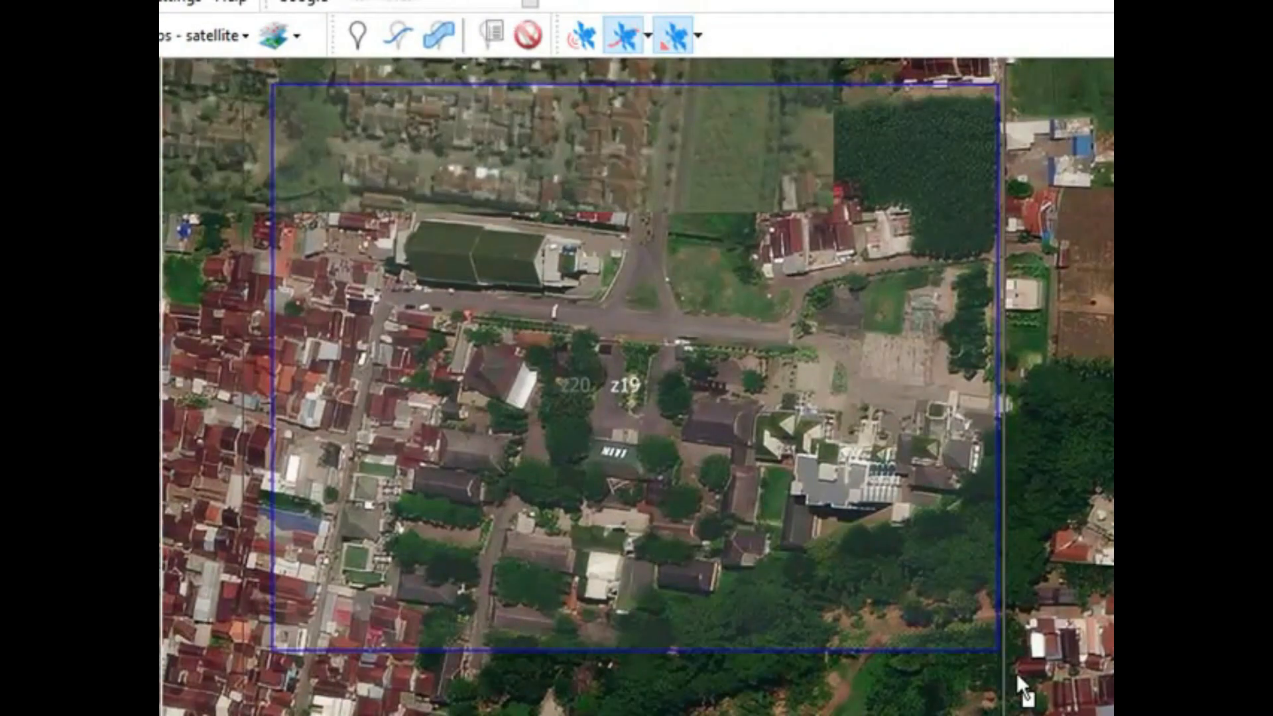
left_click(276, 85)
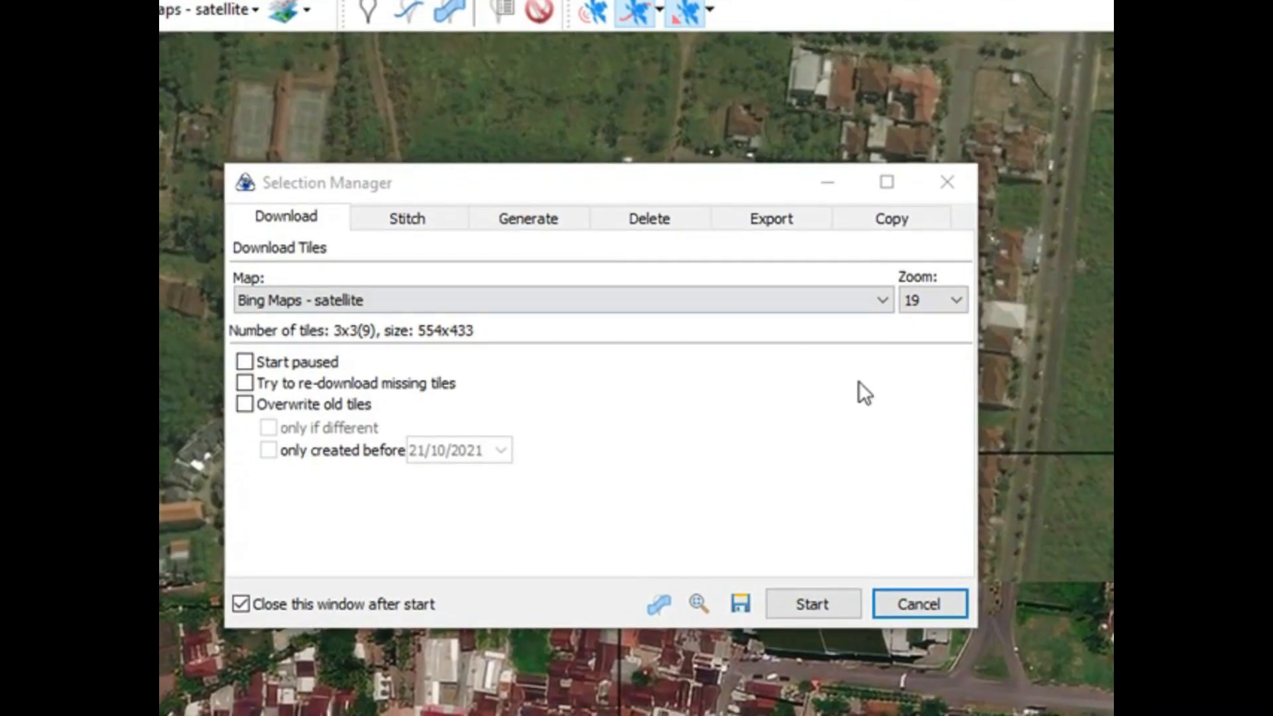
Step: Set the output format for stitching the selected imagery to ECW (Enhanced Compression Wavelet)
left_click(397, 218)
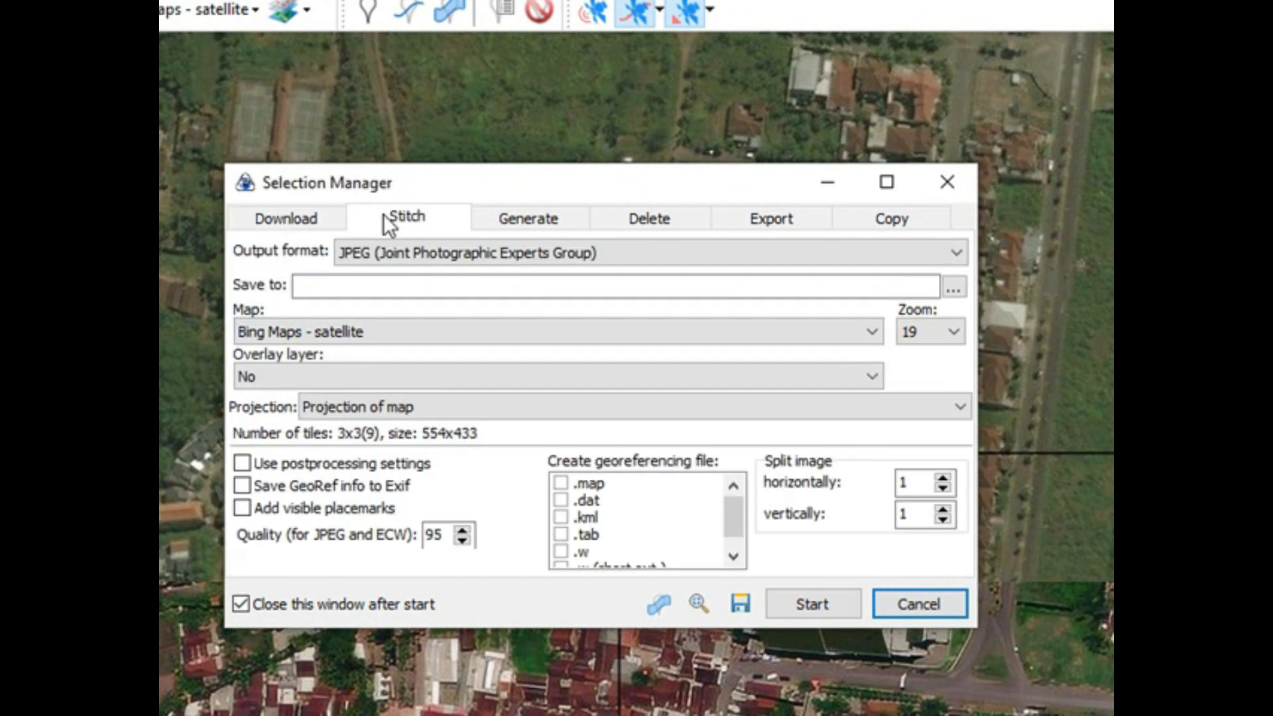
left_click(956, 253)
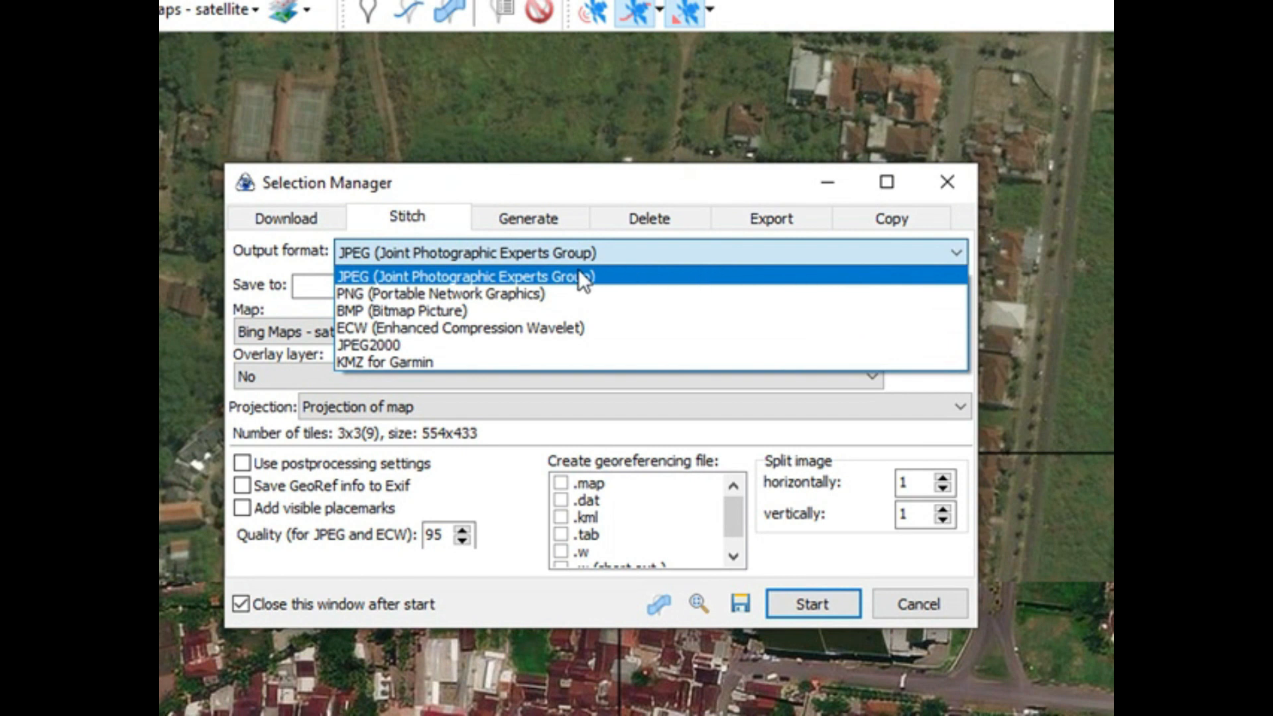
left_click(487, 329)
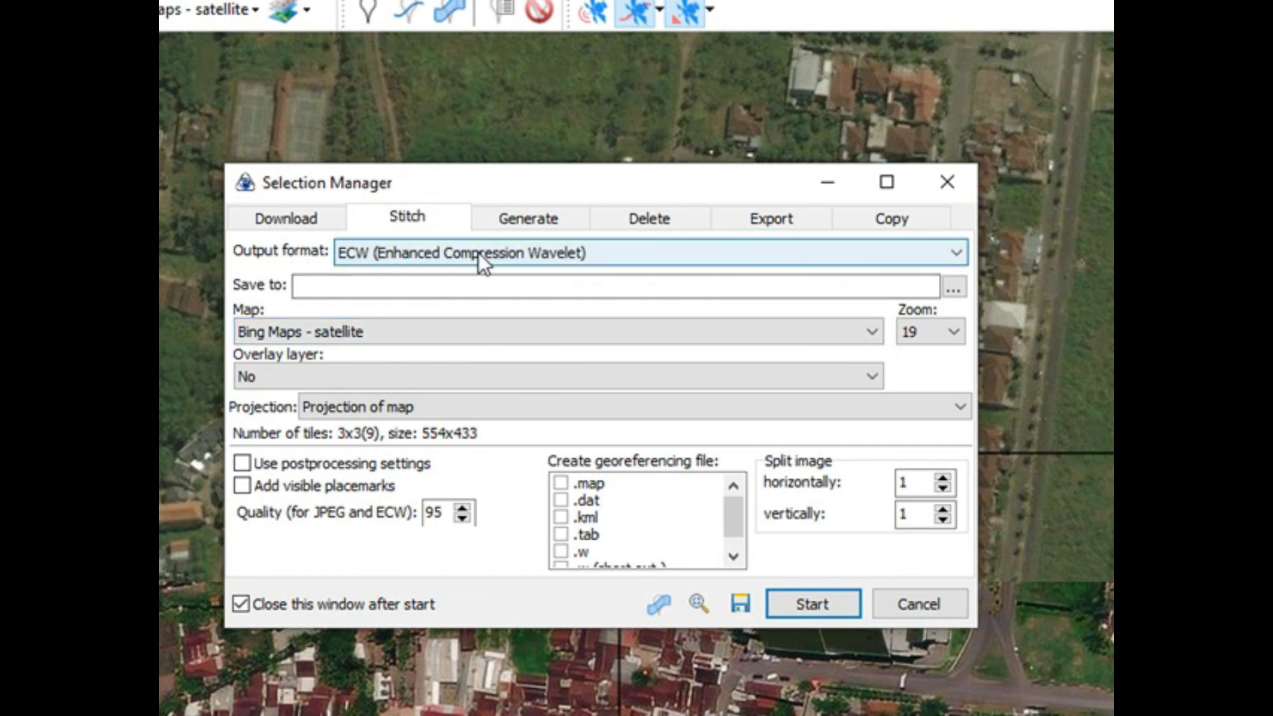
Step: Set the stitched image to save in the Downloads folder under the file name IAIN_KHAS
left_click(433, 285)
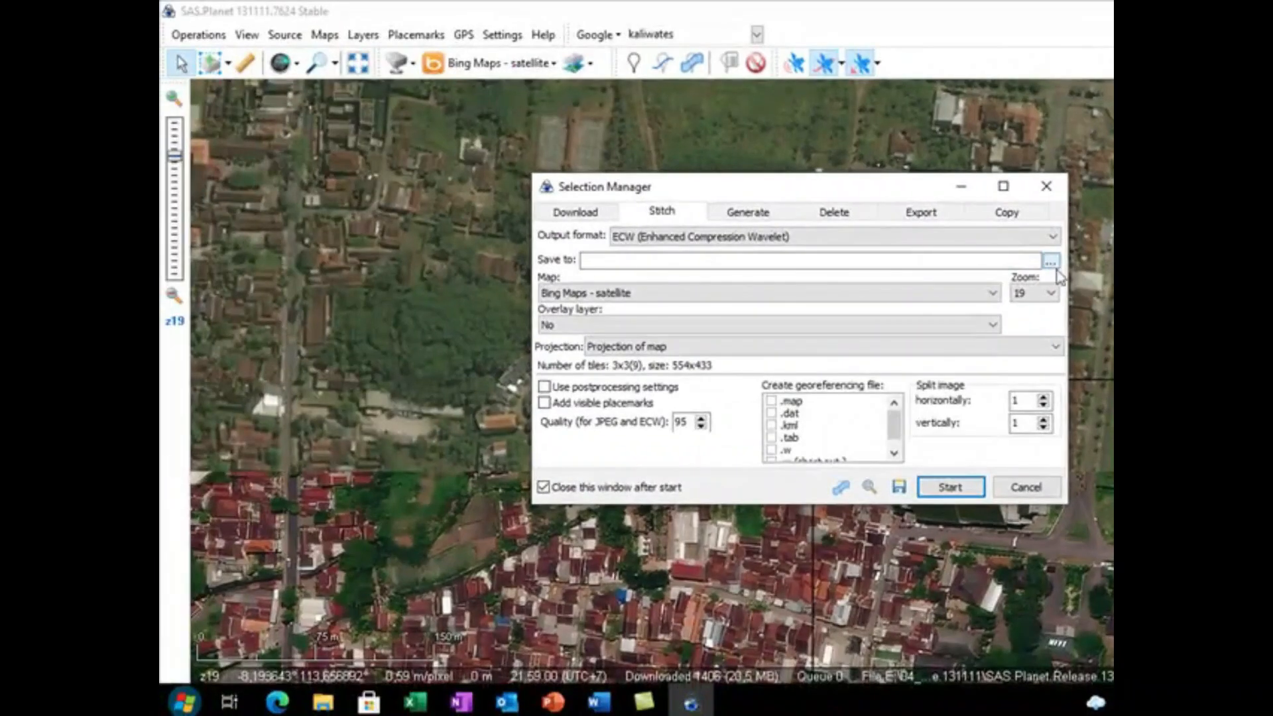
left_click(1046, 264)
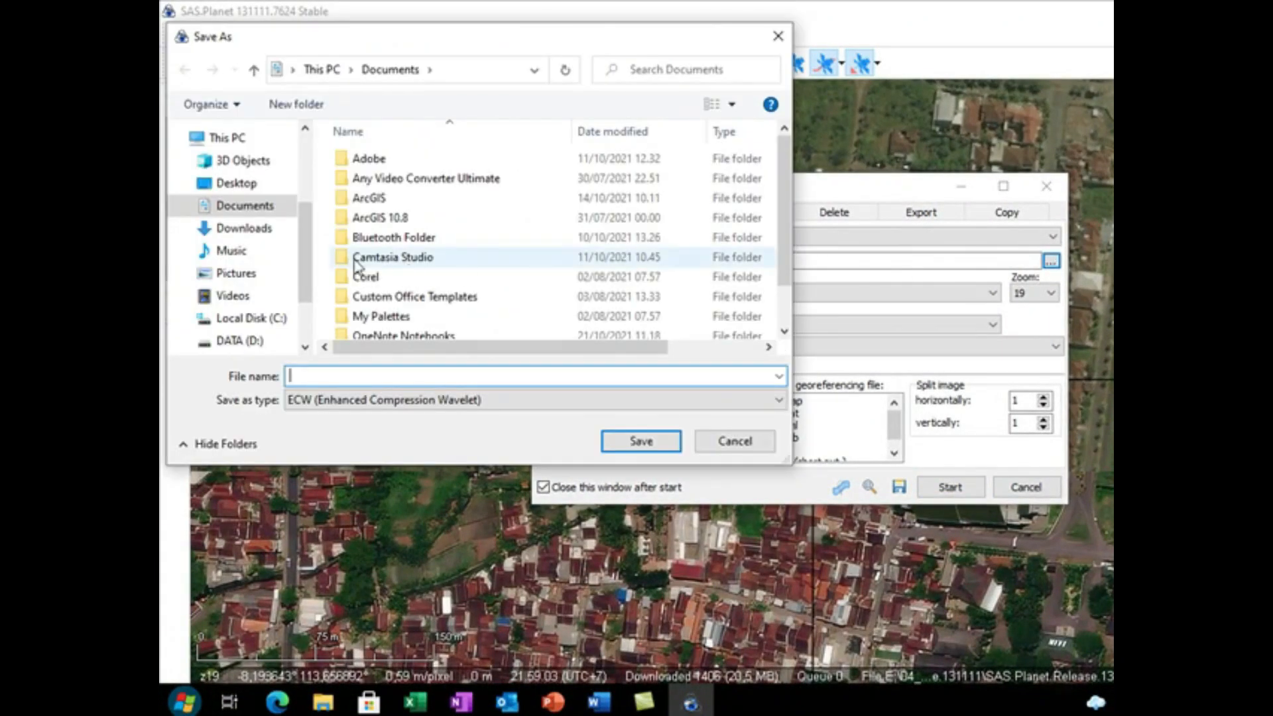
left_click(222, 232)
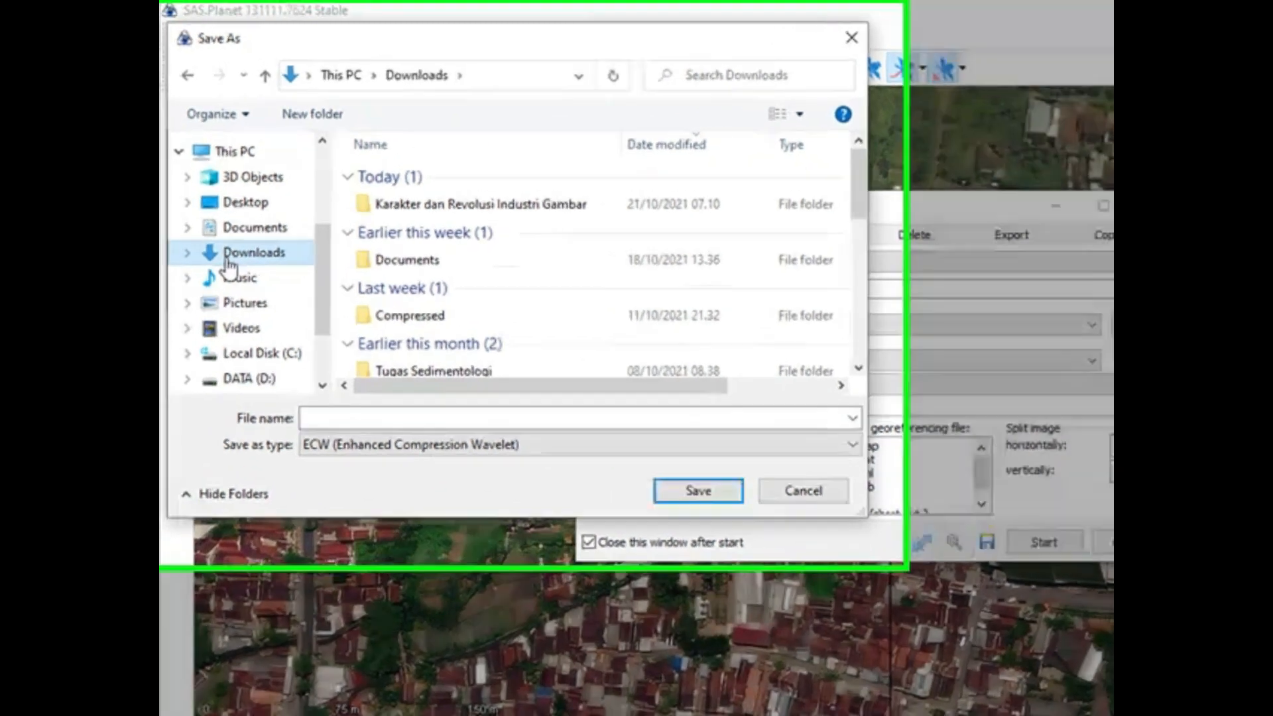
left_click(323, 423)
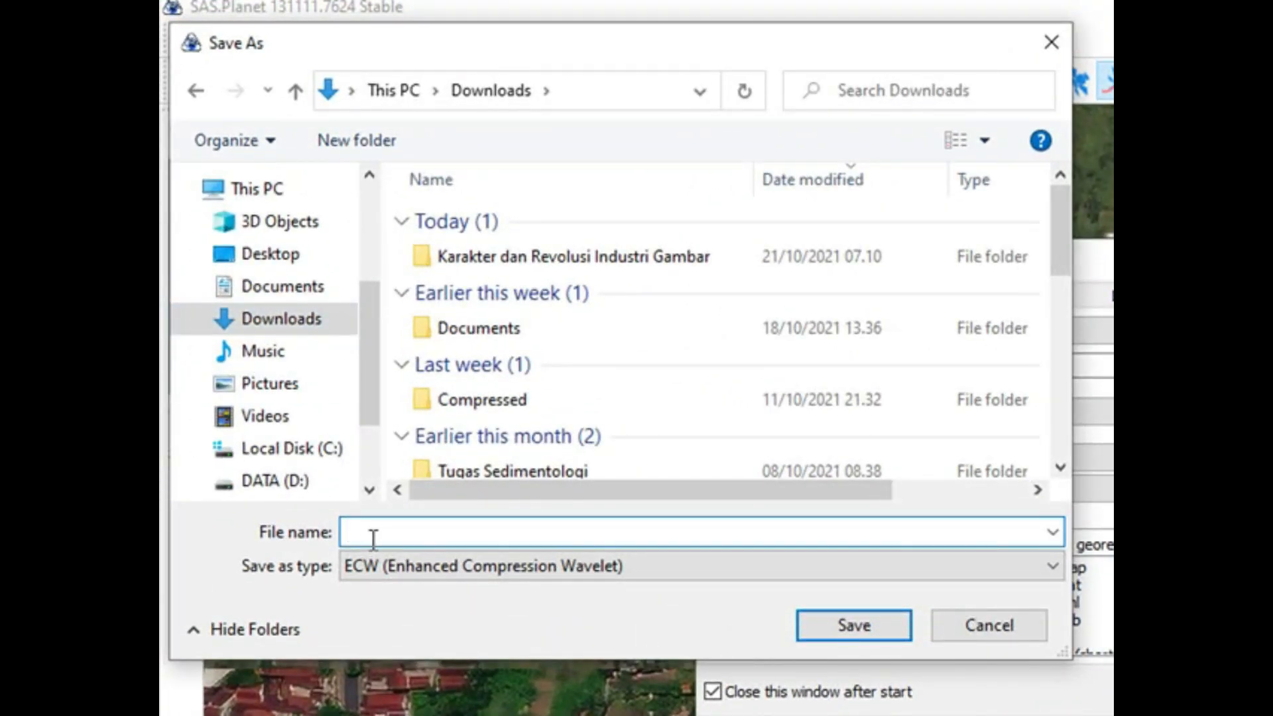
type("I")
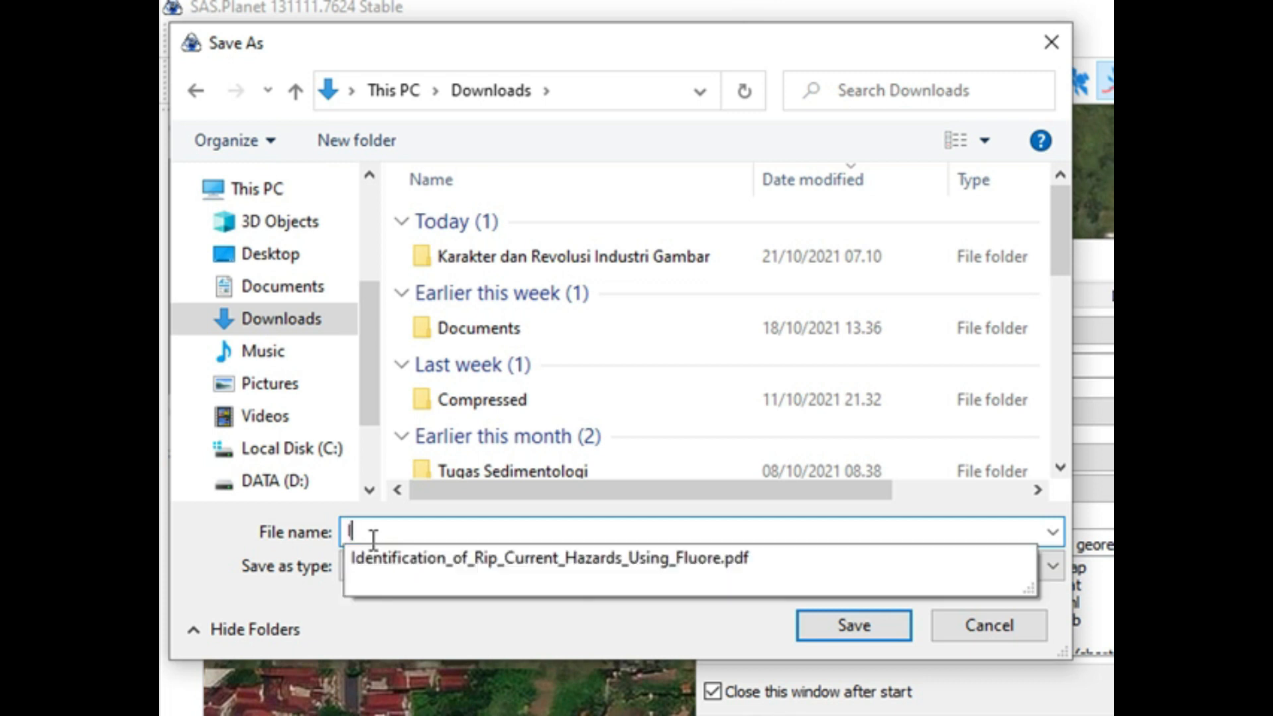
type("AIN_KHAS")
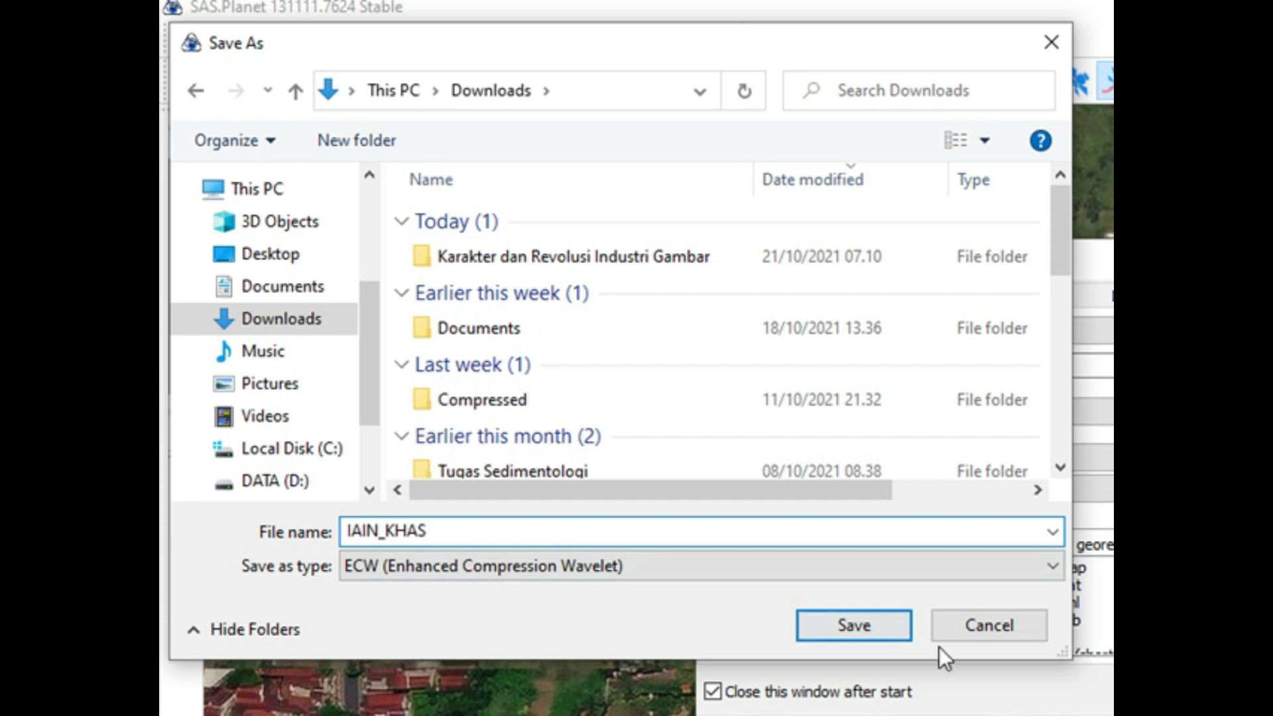
left_click(863, 631)
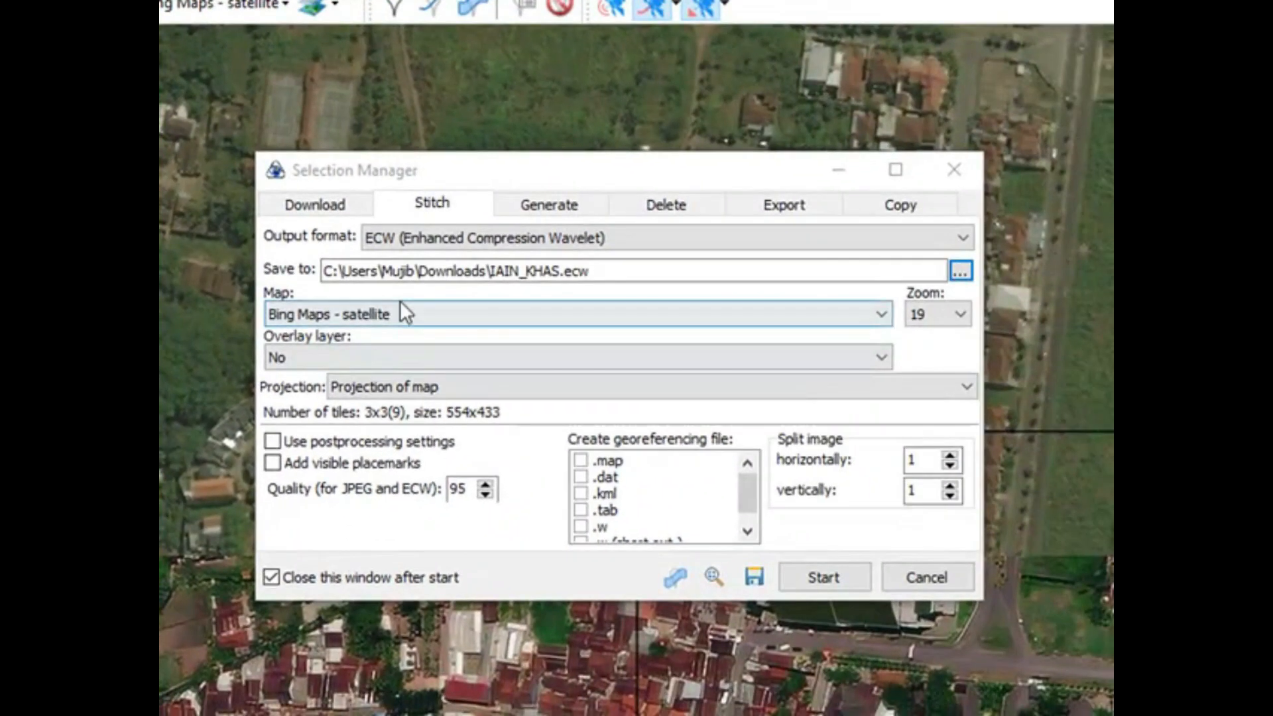
Step: Keep zoom 19 and Projection of map for the stitched image, and set its quality to 100
left_click(961, 314)
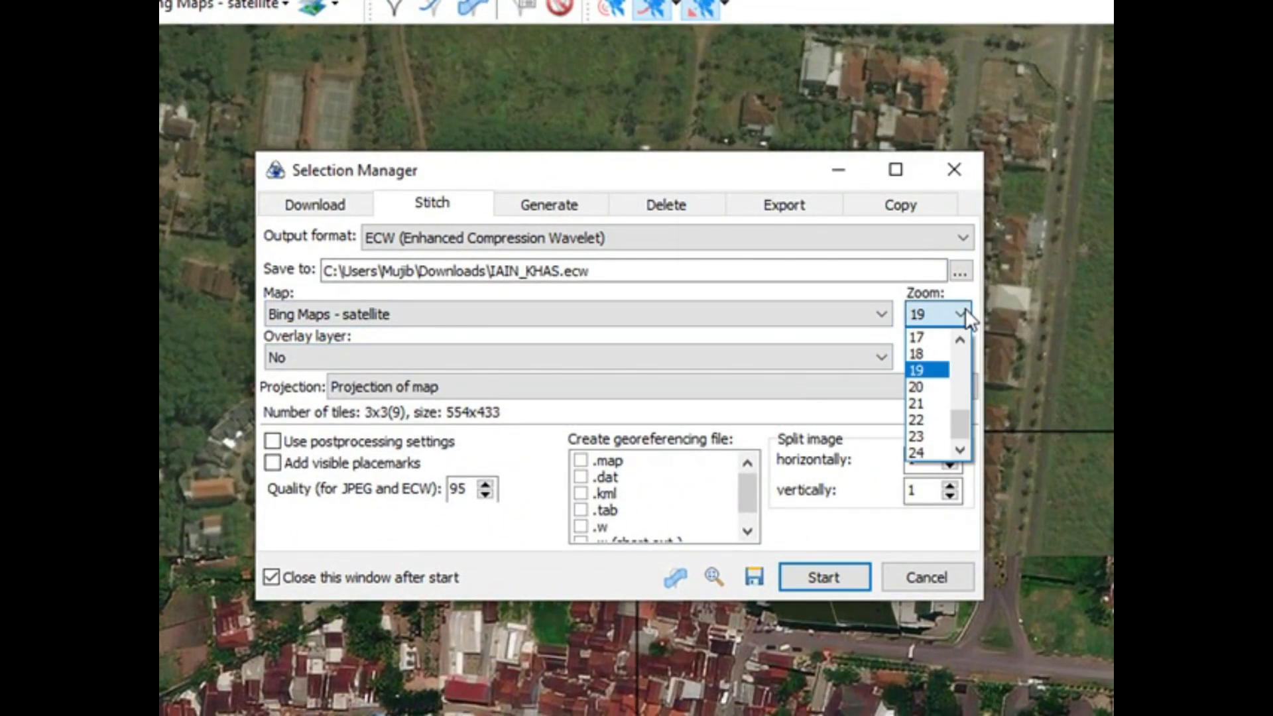
left_click(940, 363)
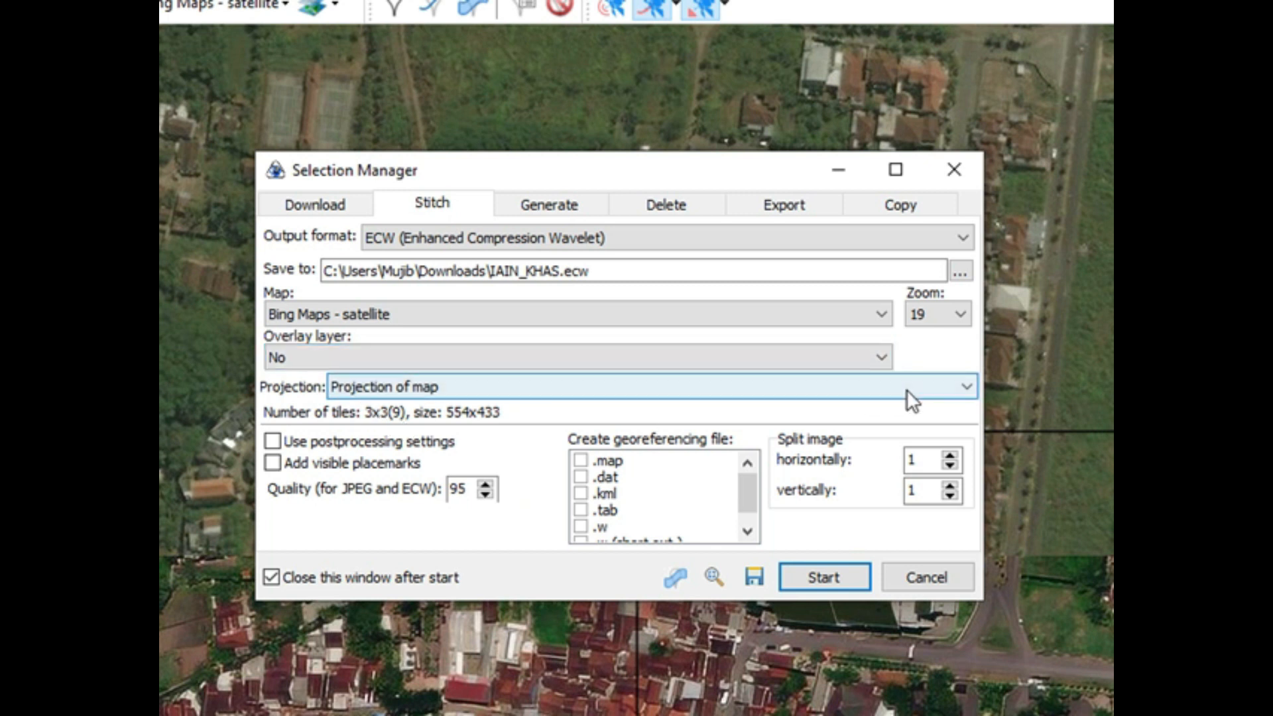
left_click(966, 389)
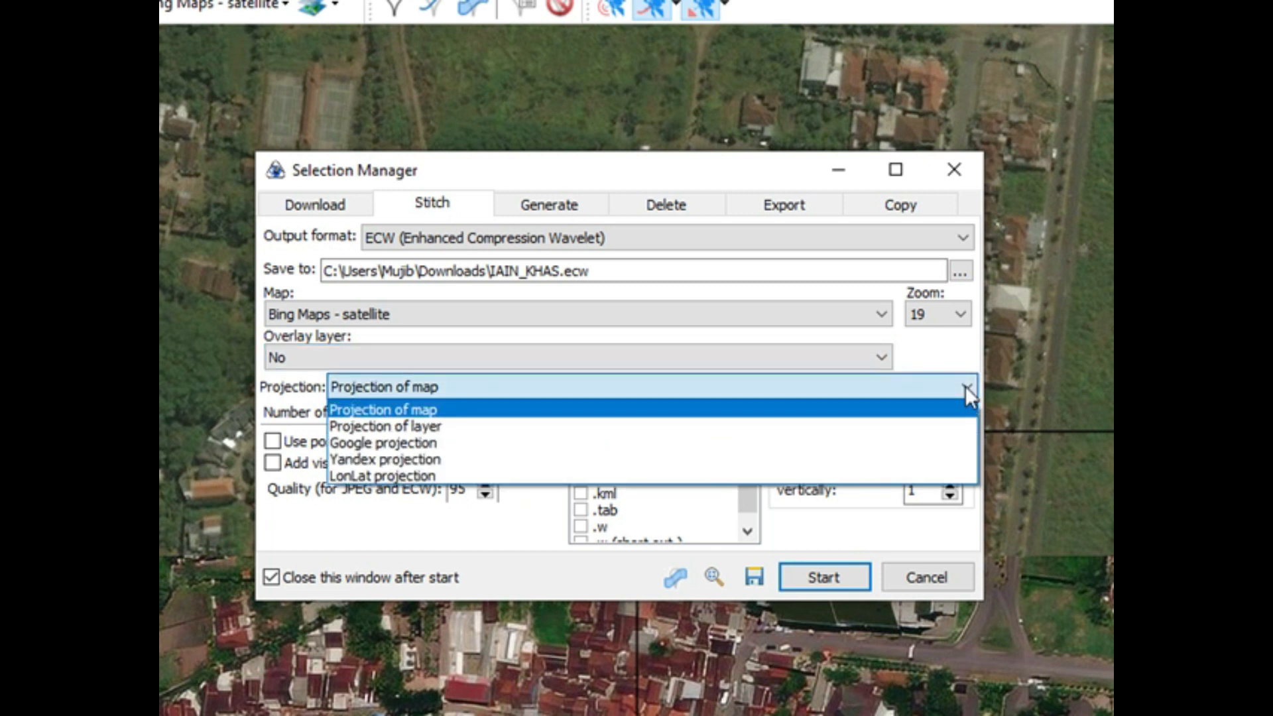
left_click(964, 388)
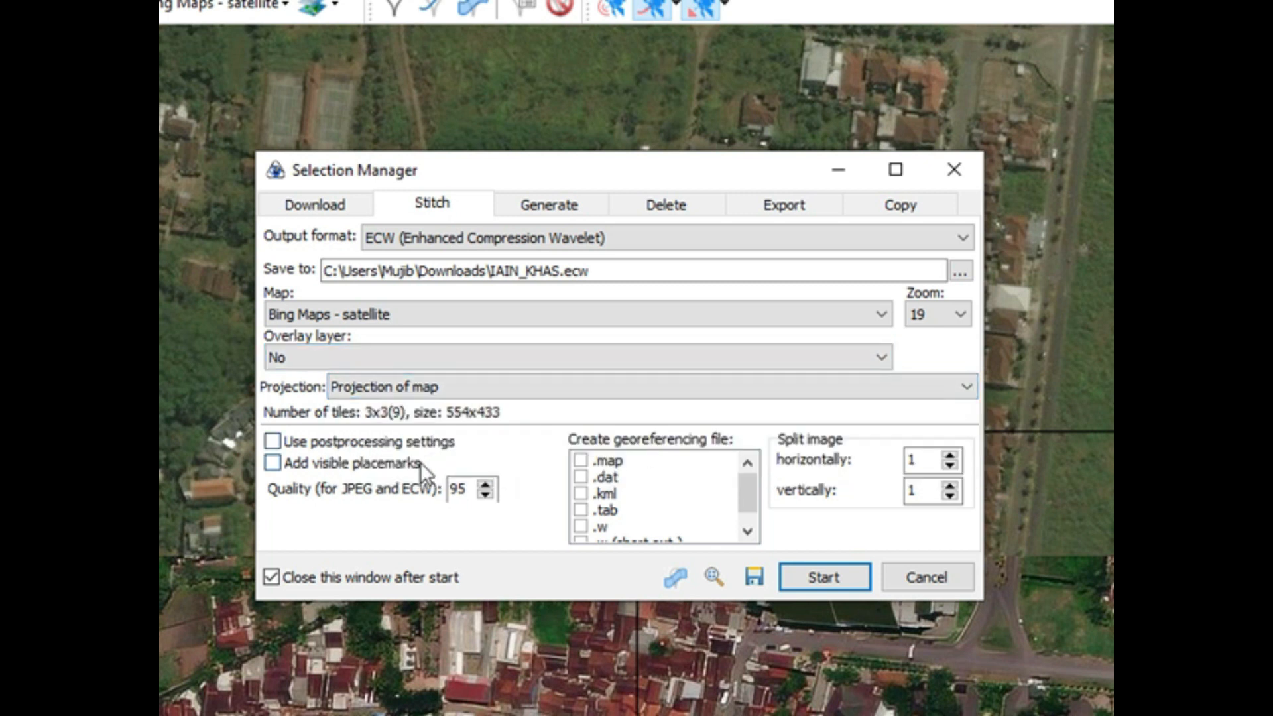
left_click(486, 483)
left_click(486, 483)
left_click(486, 484)
left_click(486, 484)
left_click(486, 484)
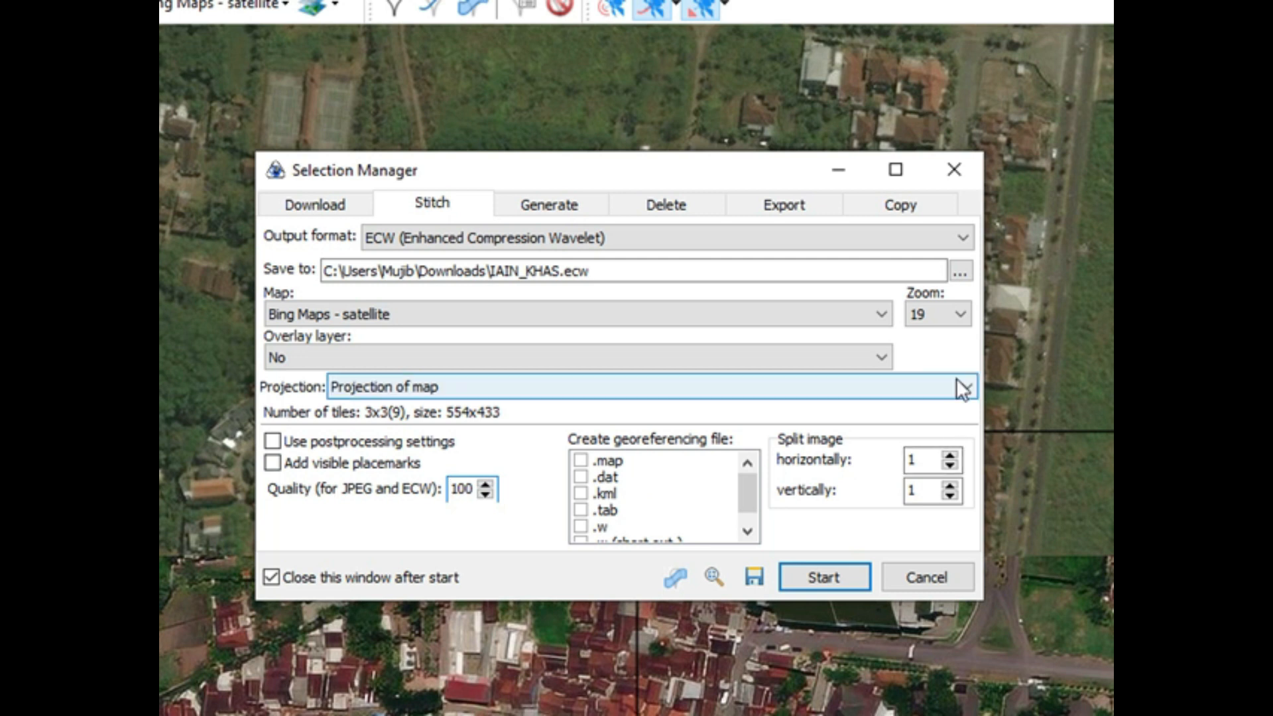
Step: Enable re-downloading missing tiles and overwriting old tiles, and disable closing the window after start
left_click(317, 199)
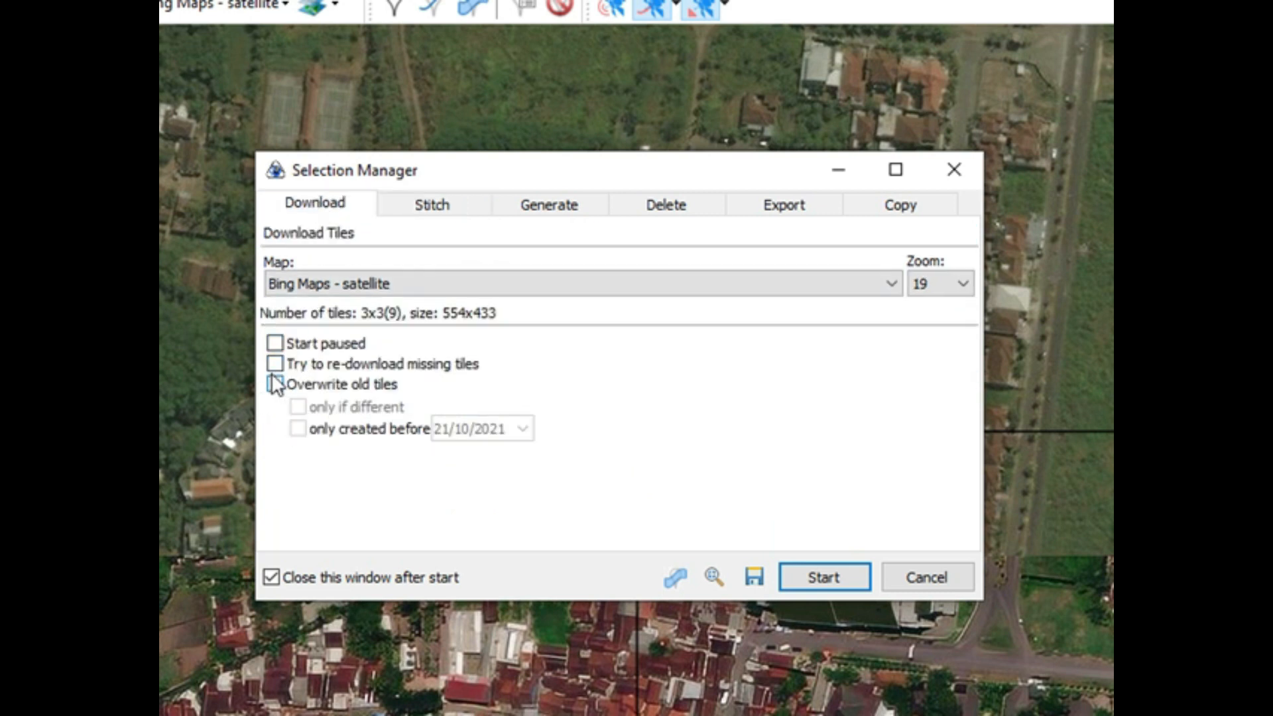
left_click(275, 385)
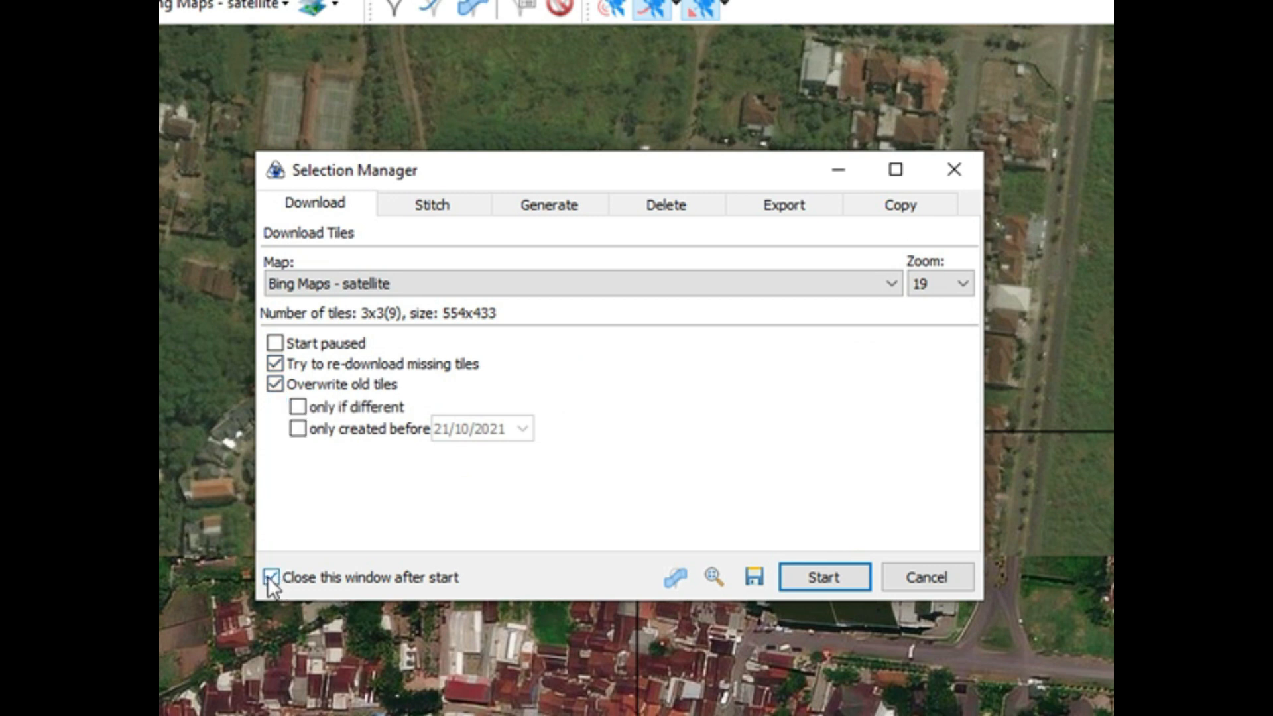
Step: Review the selection's options for generating lower zooms and for deleting, exporting and copying tiles
left_click(542, 204)
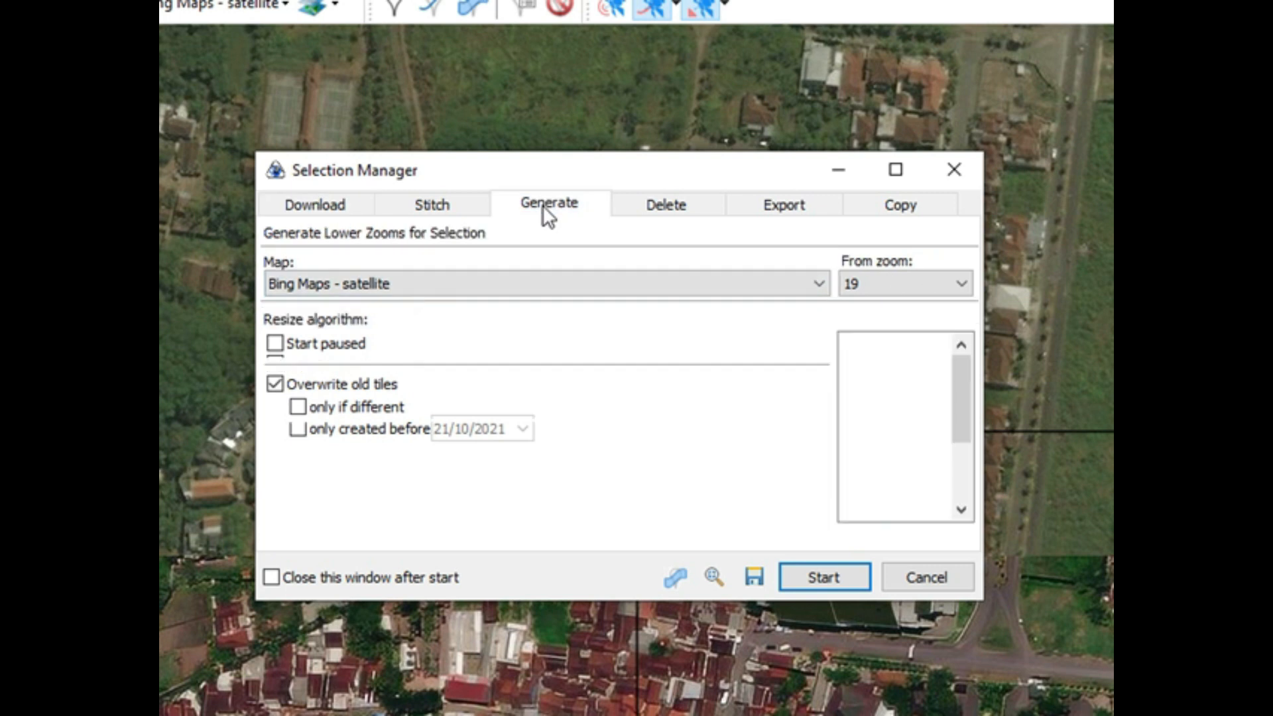
left_click(677, 213)
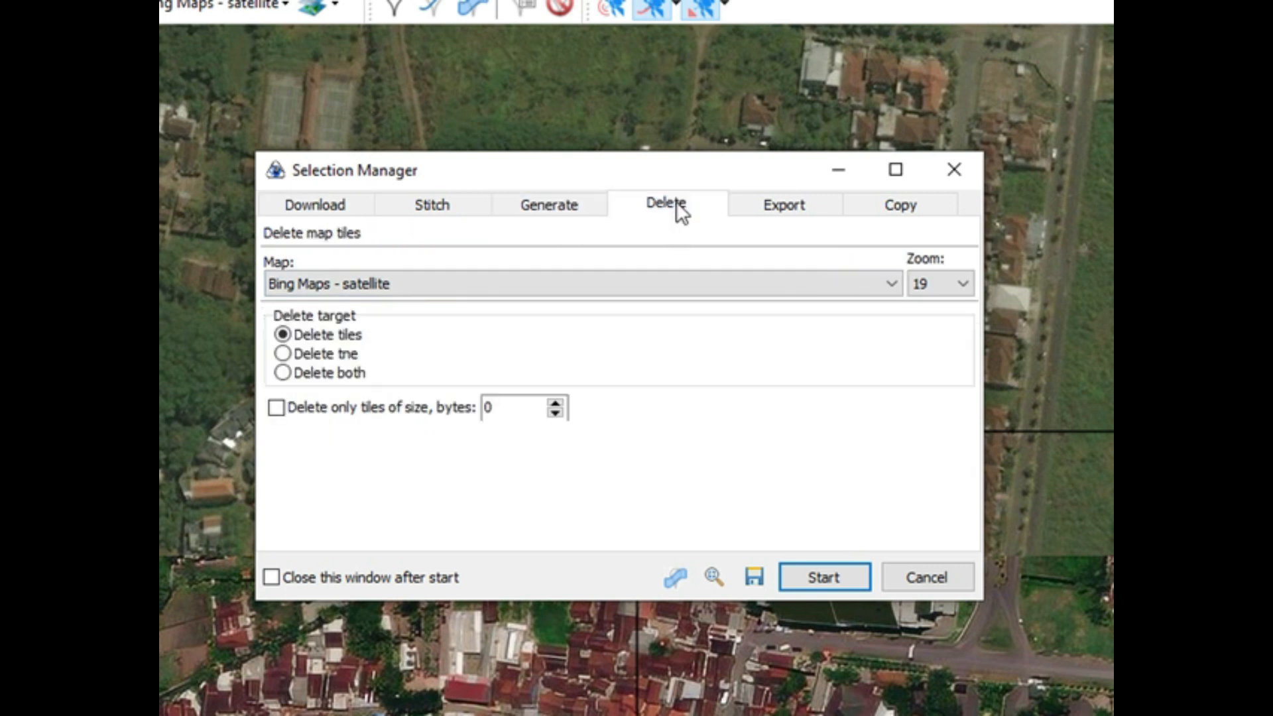
left_click(776, 205)
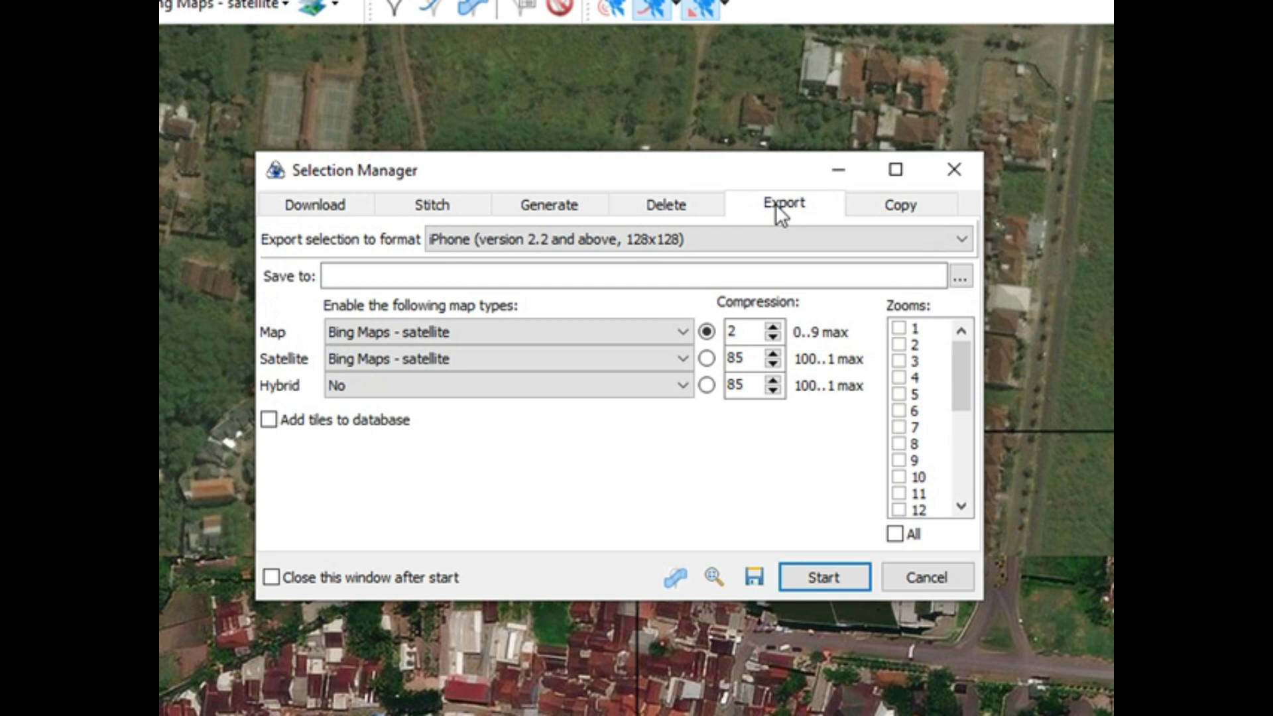
left_click(873, 206)
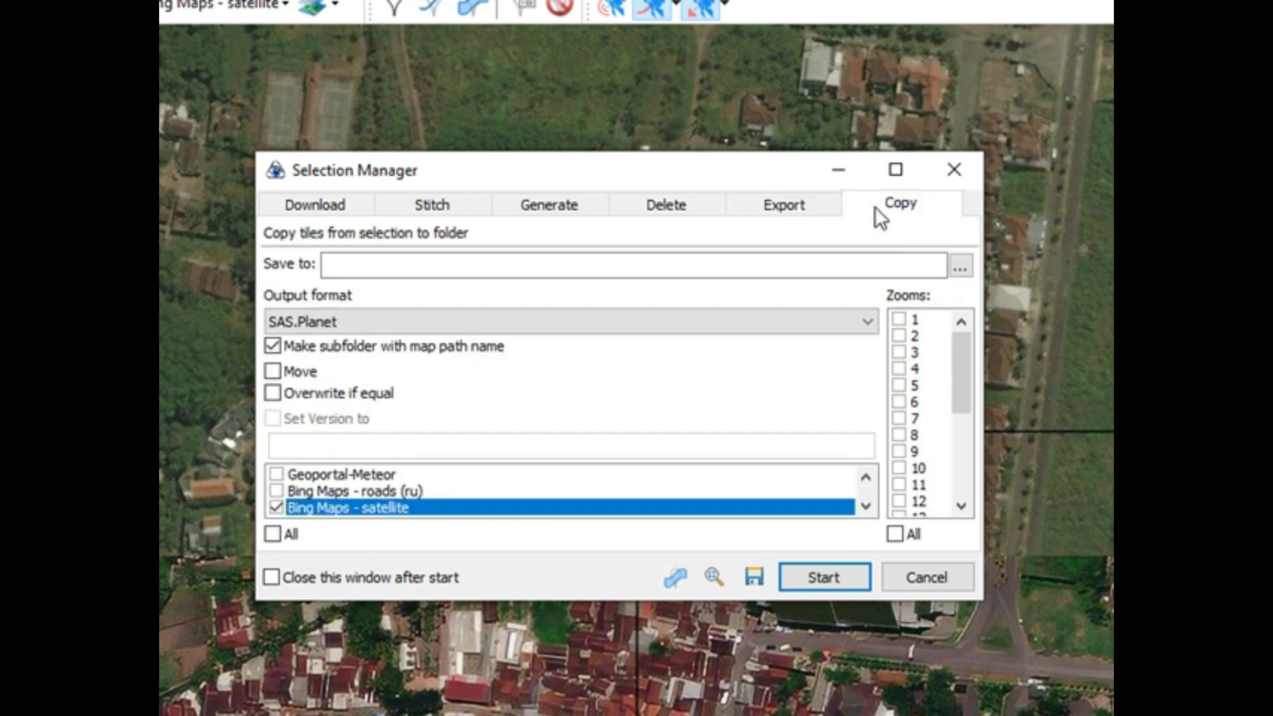
Step: Return to the stitch settings, keep the overlay layer at No, and start stitching the selected imagery
left_click(434, 204)
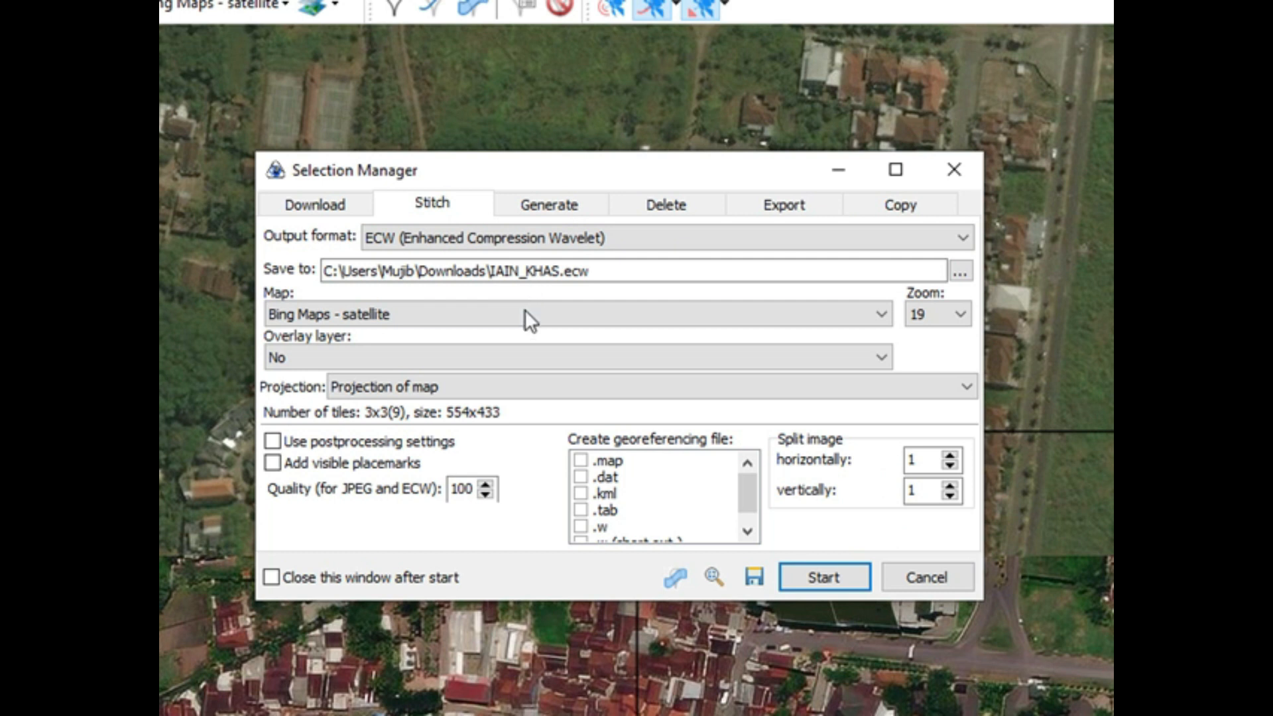
left_click(883, 361)
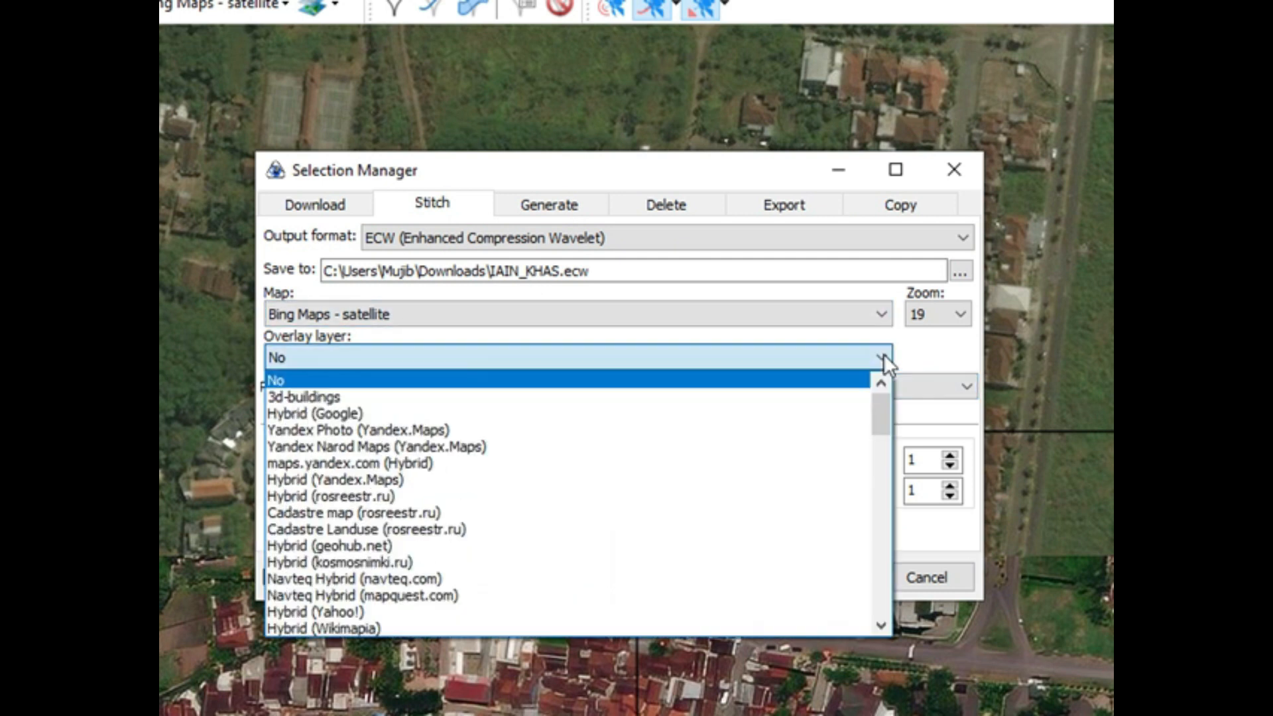
left_click(883, 358)
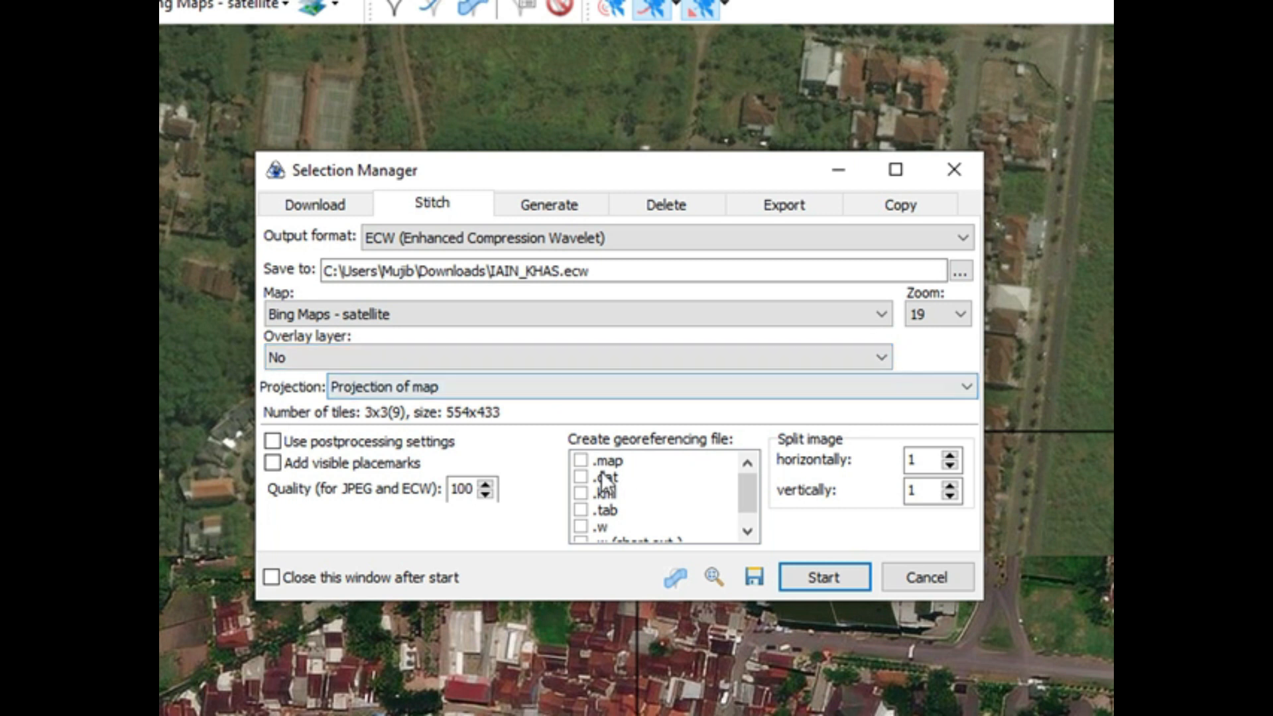
left_click(822, 578)
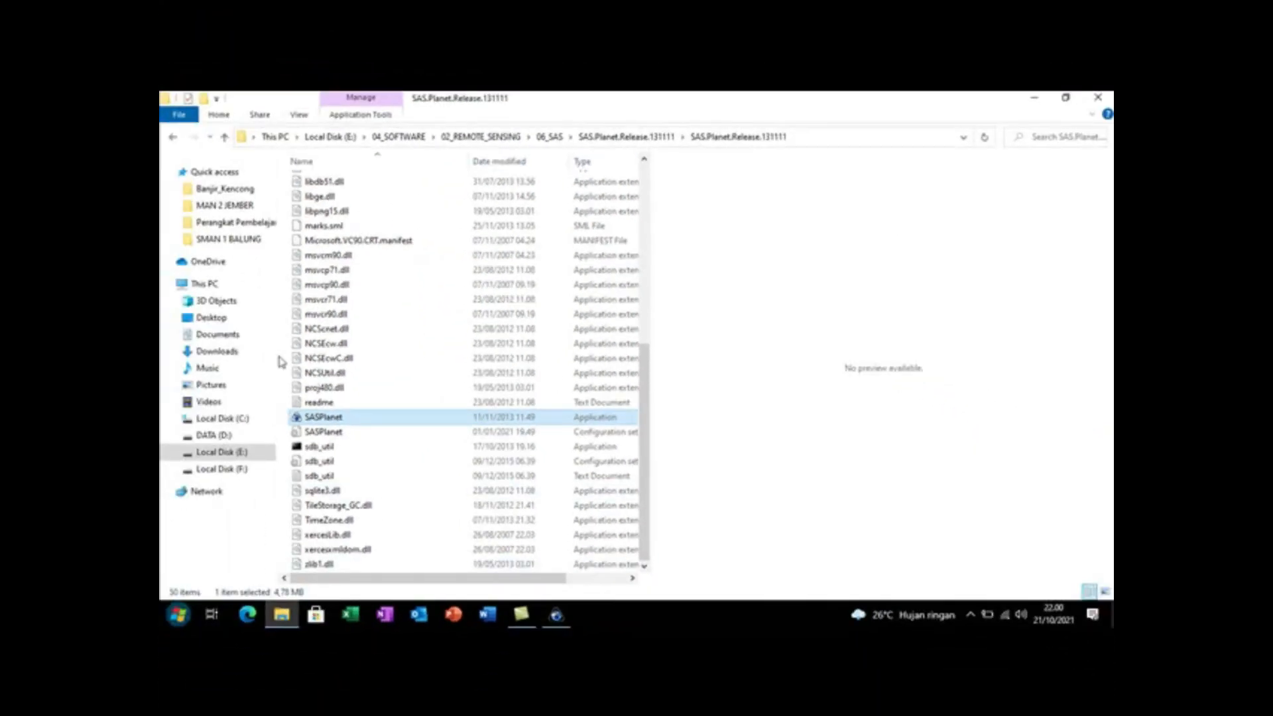
Step: Switch to File Explorer, select IAIN_KHAS.ecw in the Downloads folder, and widen the file list to check its details
left_click(224, 352)
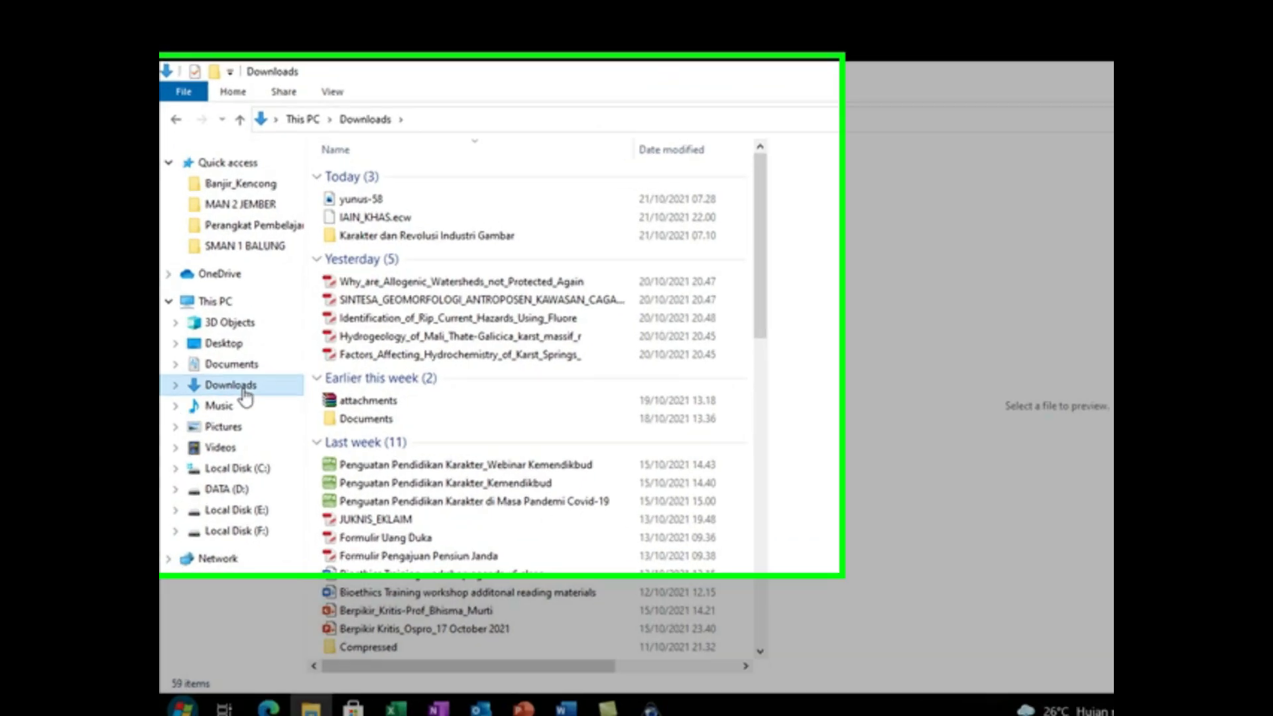
left_click(471, 219)
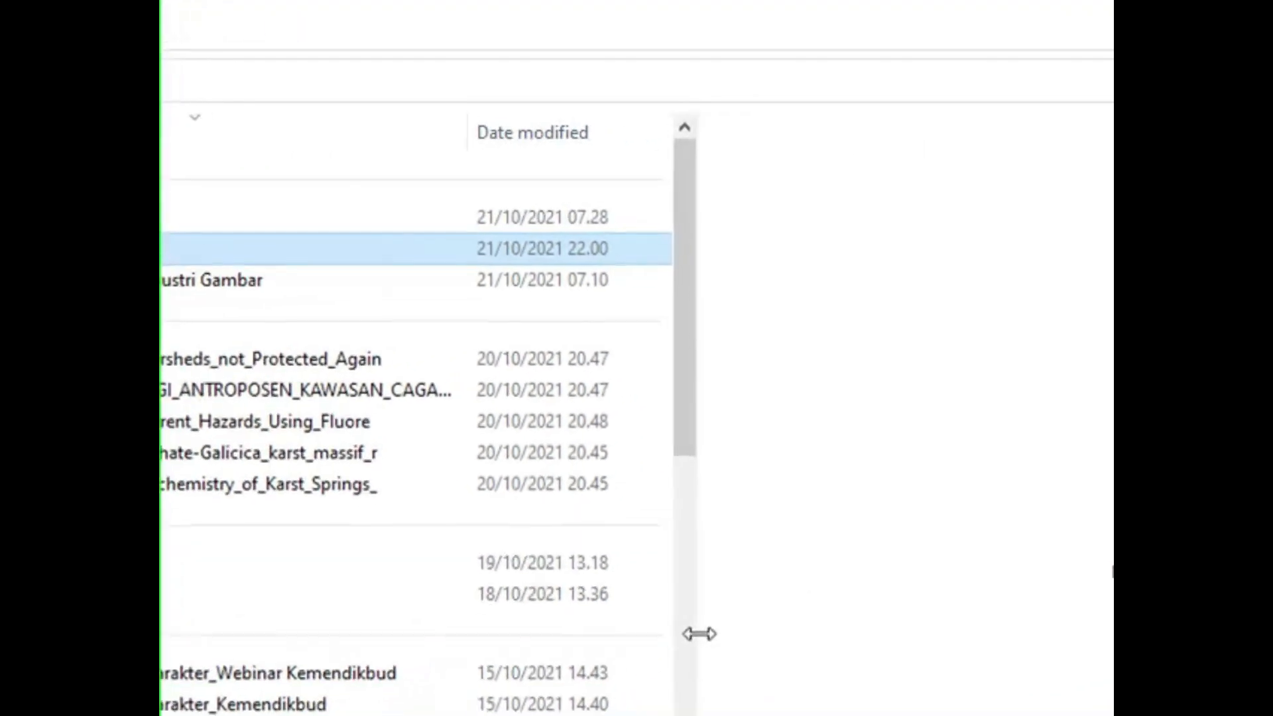
left_click_drag(1020, 538, 1114, 538)
left_click_drag(811, 633, 1044, 633)
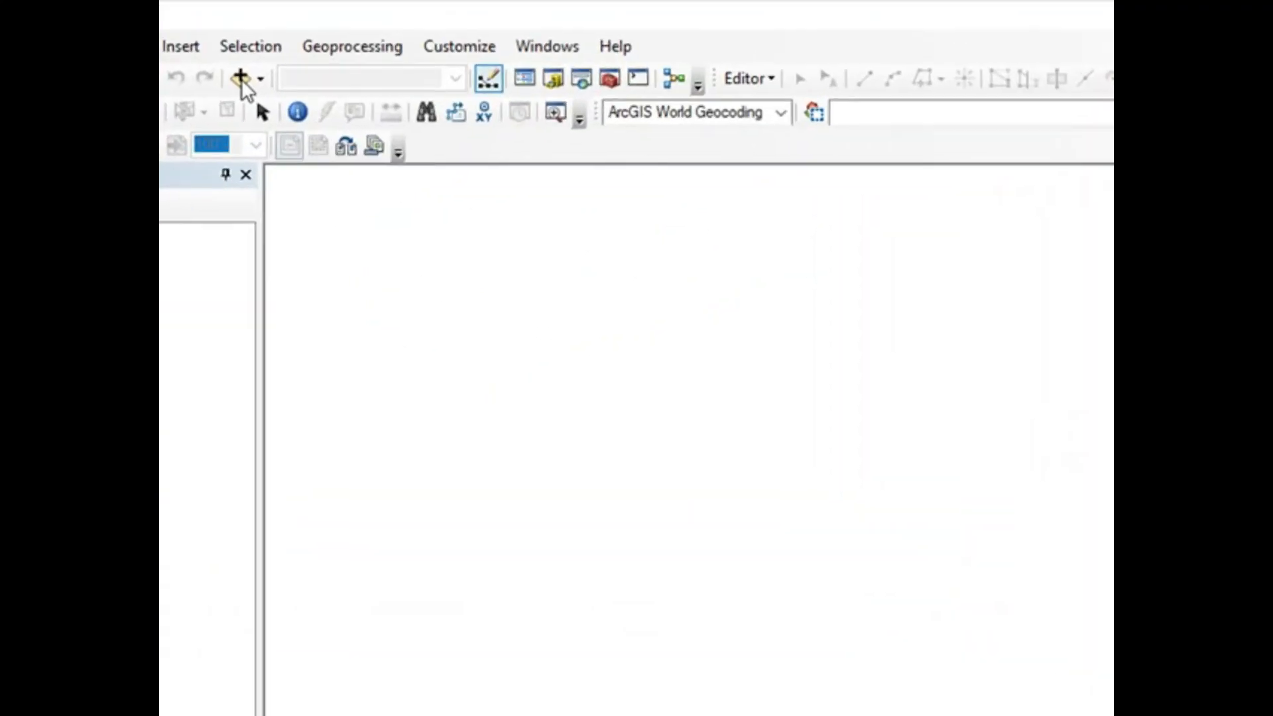
Step: Add IAIN_KHAS.ecw from the 38_IAIN_KHAS folder in E:\28_PETA to the map
left_click(240, 78)
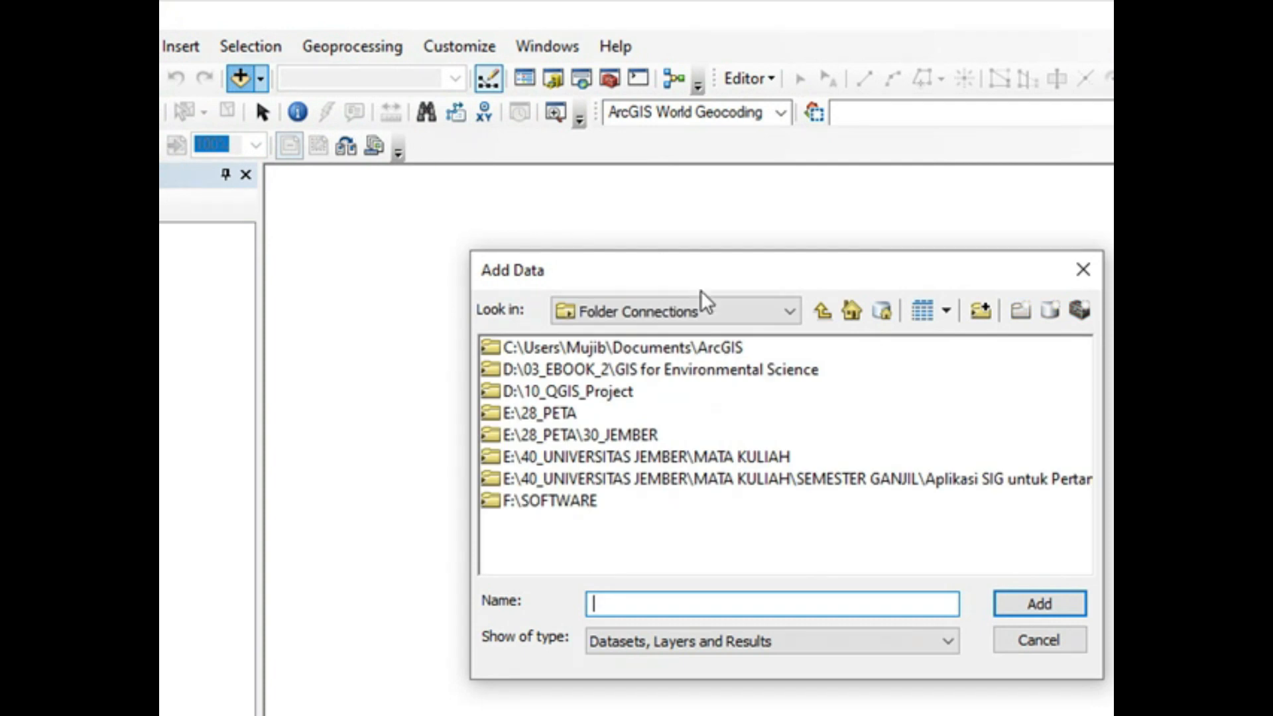
double_click(530, 413)
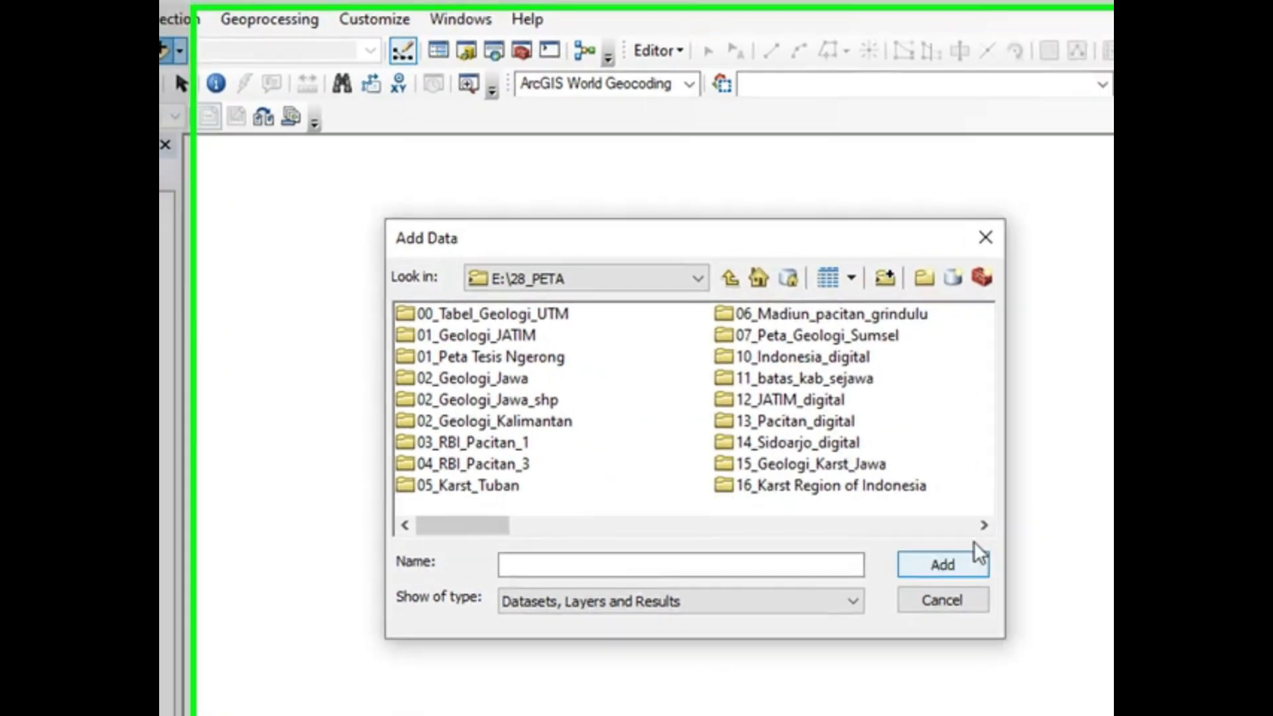
left_click_drag(1078, 561, 1078, 562)
left_click_drag(935, 506, 935, 505)
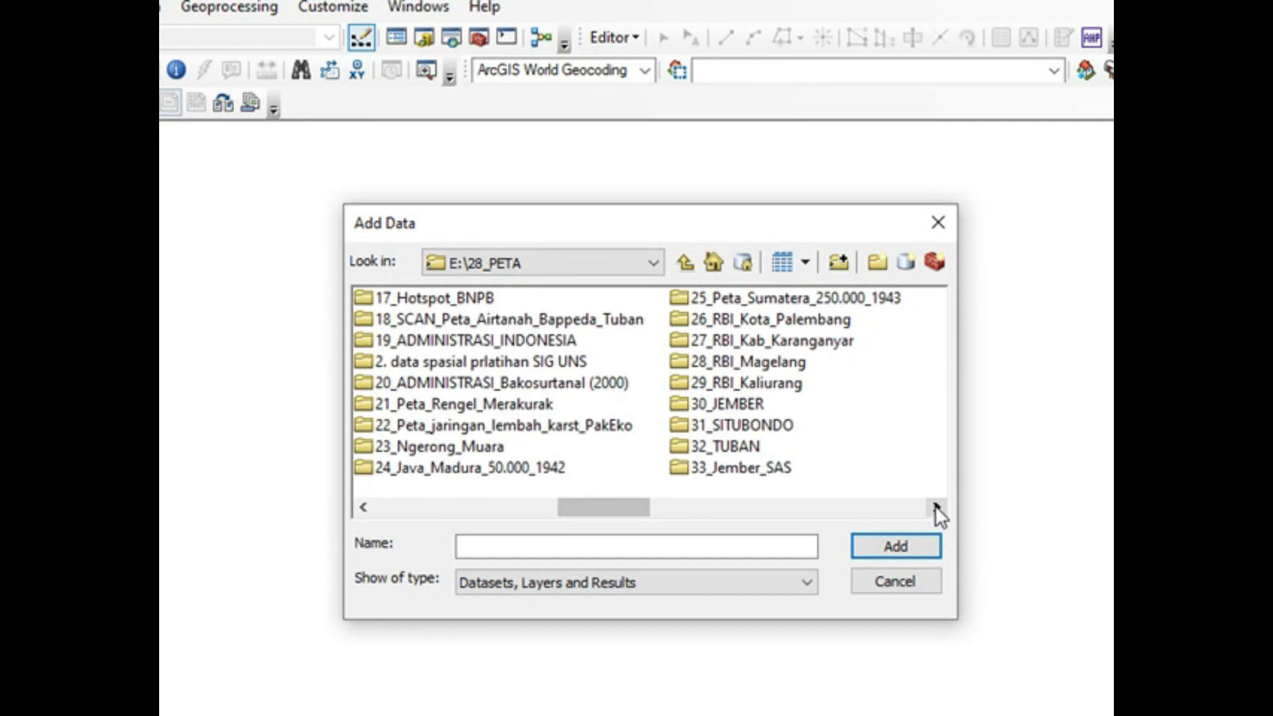
left_click(936, 507)
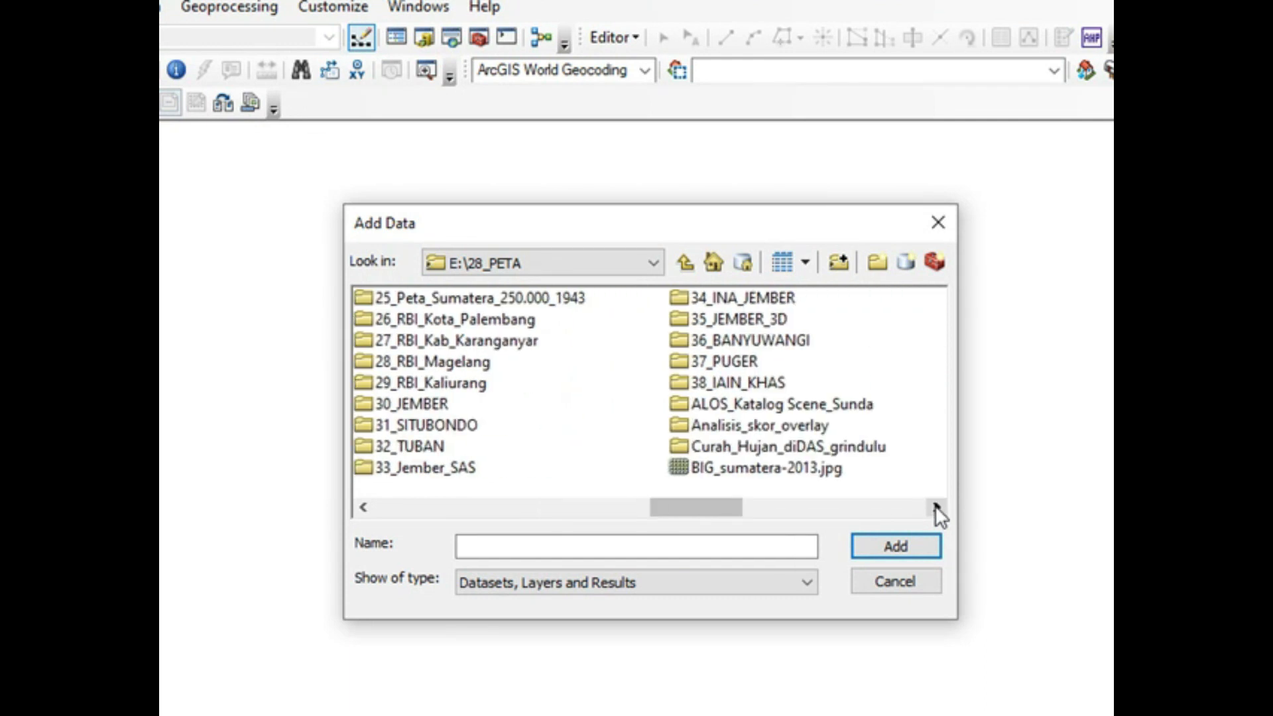
double_click(763, 384)
left_click(415, 300)
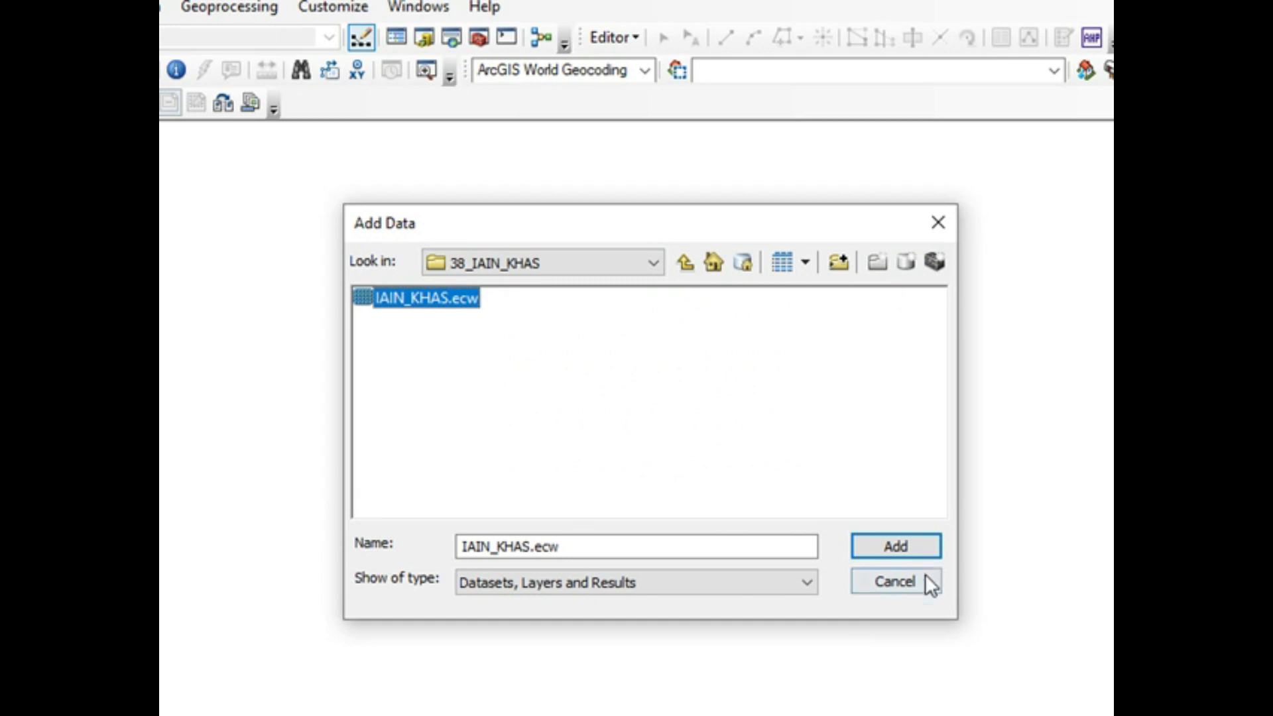
left_click(911, 542)
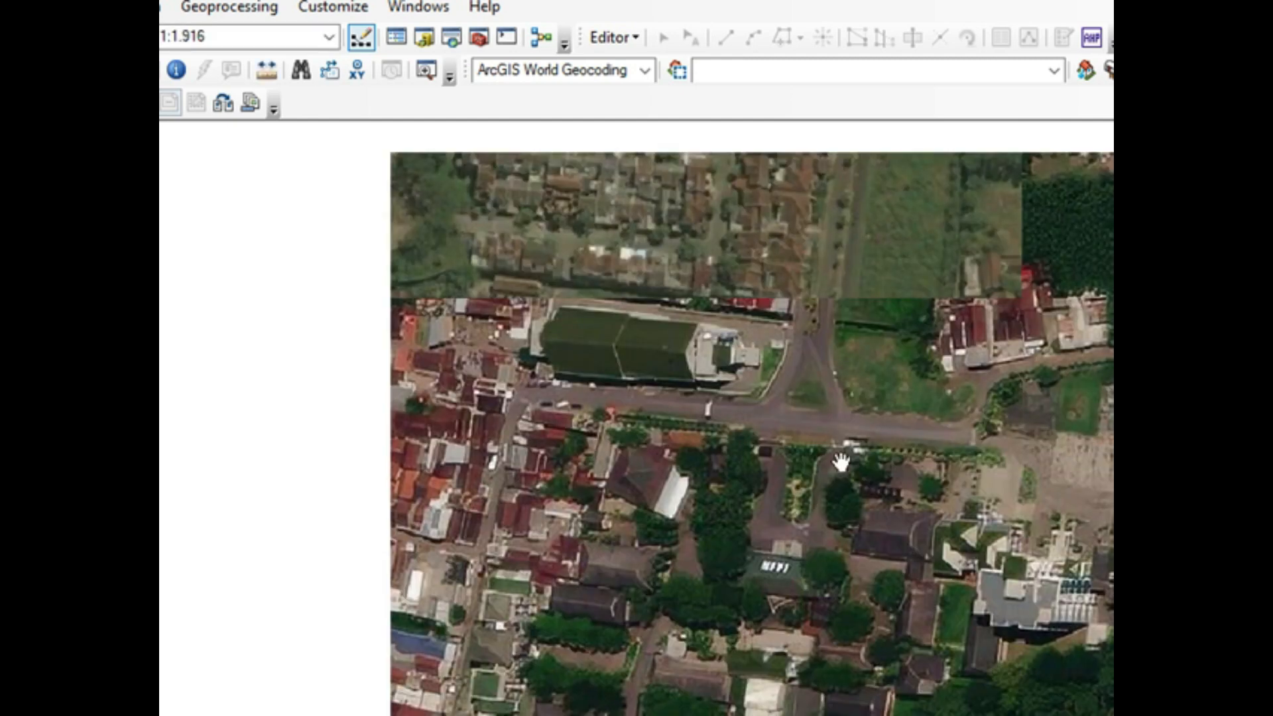
Step: Examine the detail and coverage of the loaded satellite imagery around the campus at different scales
scroll(826, 458, "up", 3)
scroll(822, 458, "up", 3)
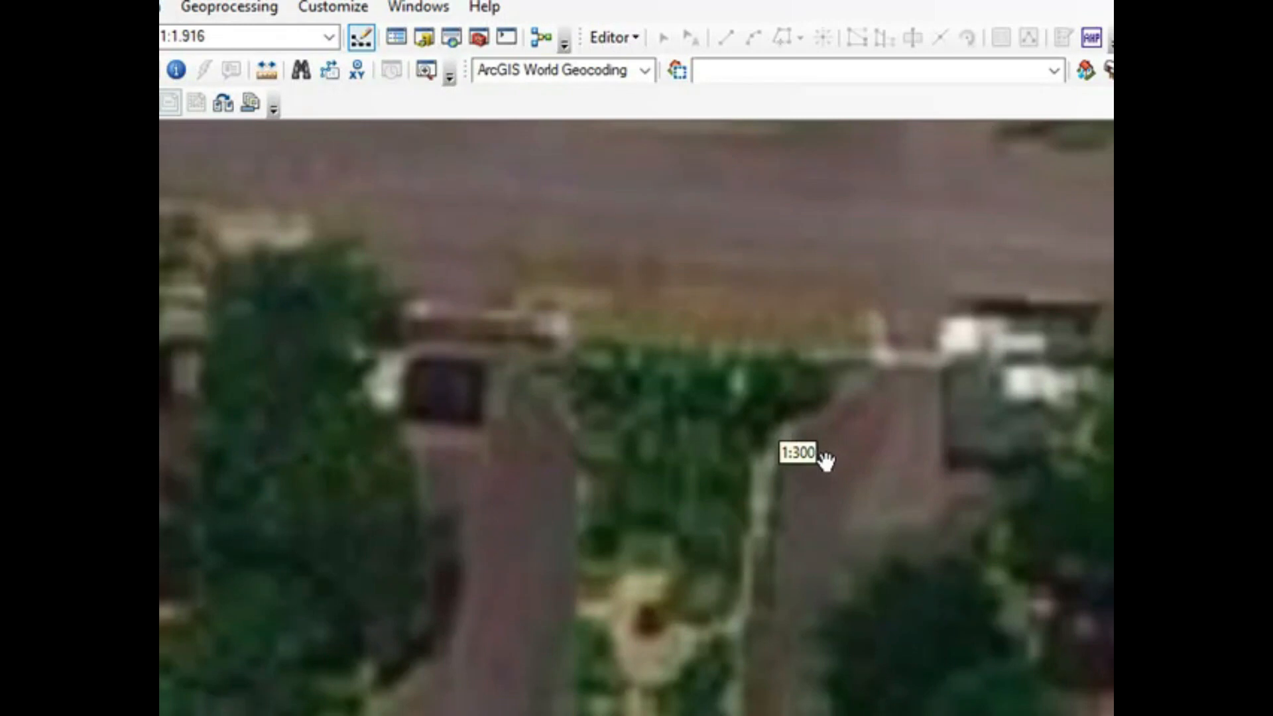
scroll(817, 482, "up", 2)
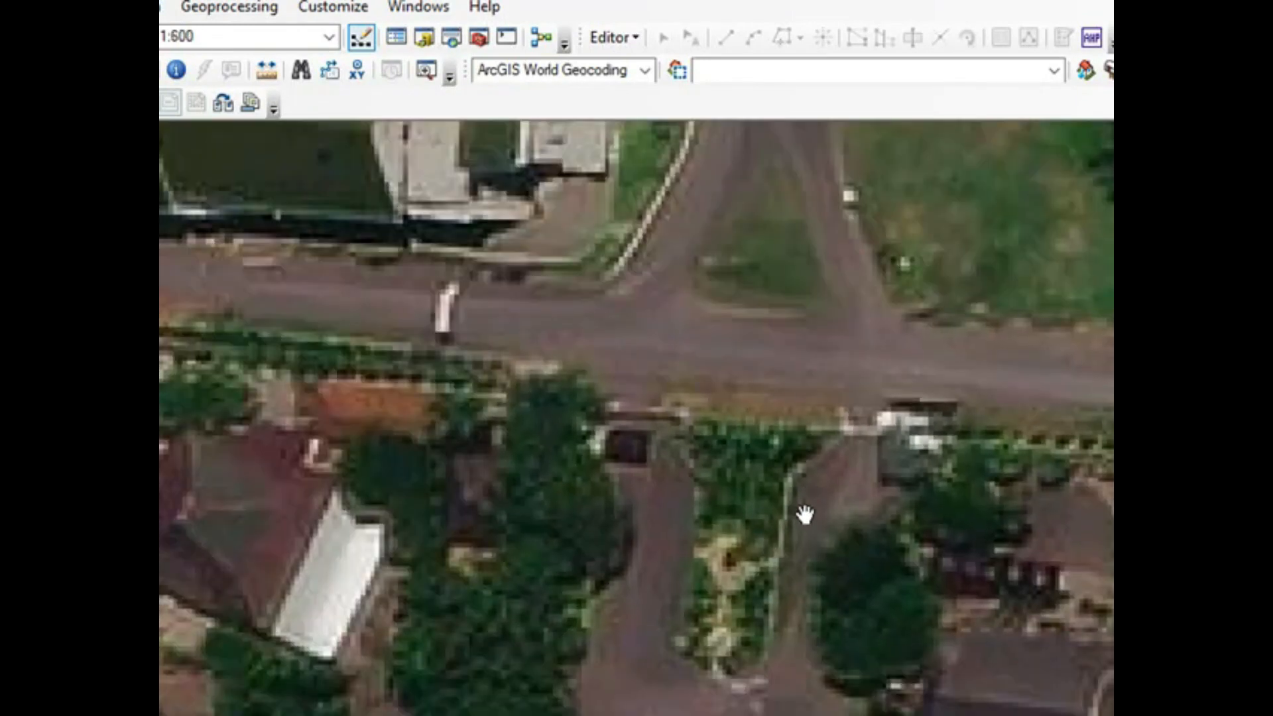
left_click_drag(888, 453, 1102, 301)
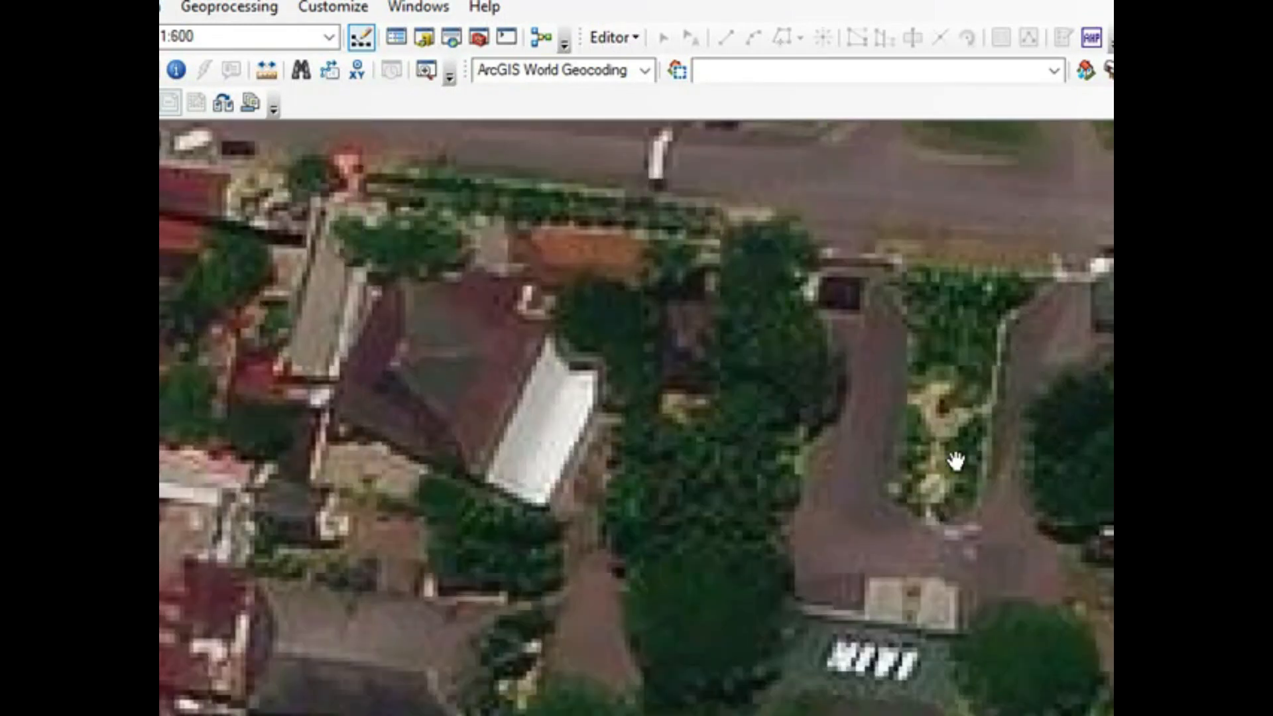
left_click_drag(834, 547, 897, 396)
left_click_drag(832, 560, 924, 347)
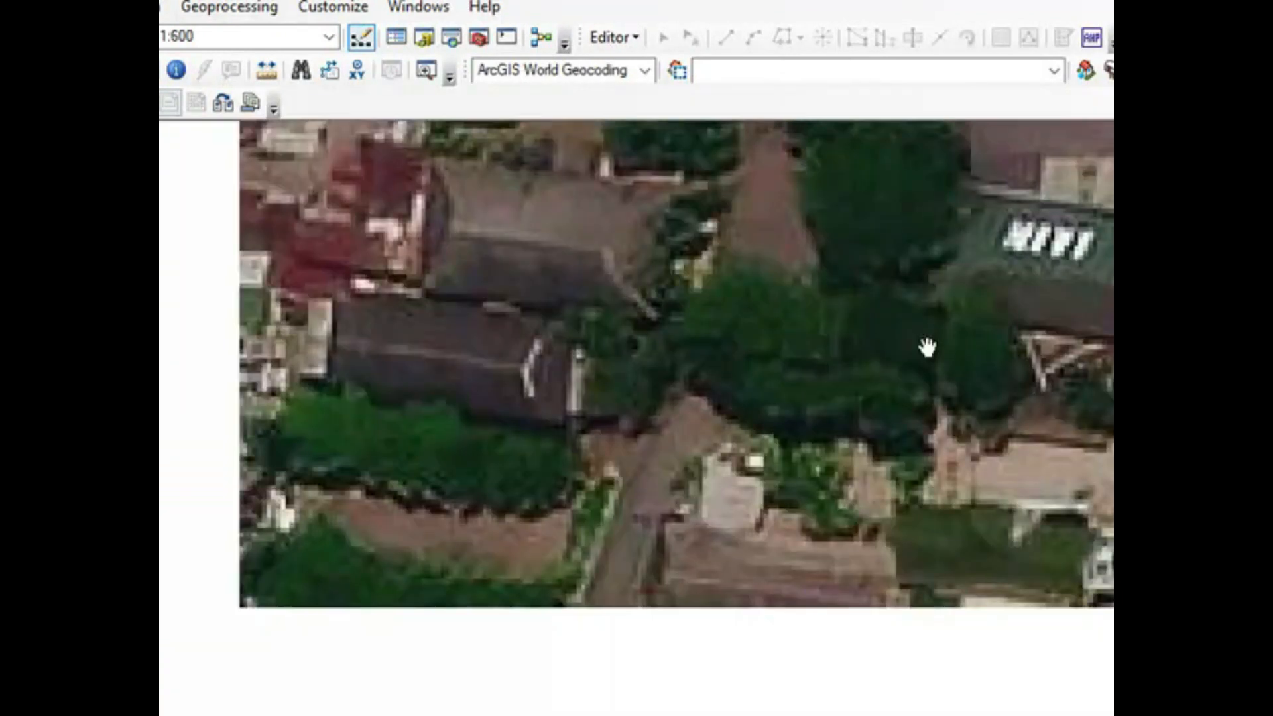
left_click_drag(877, 494, 923, 406)
scroll(926, 406, "down", 1)
scroll(927, 407, "up", 3)
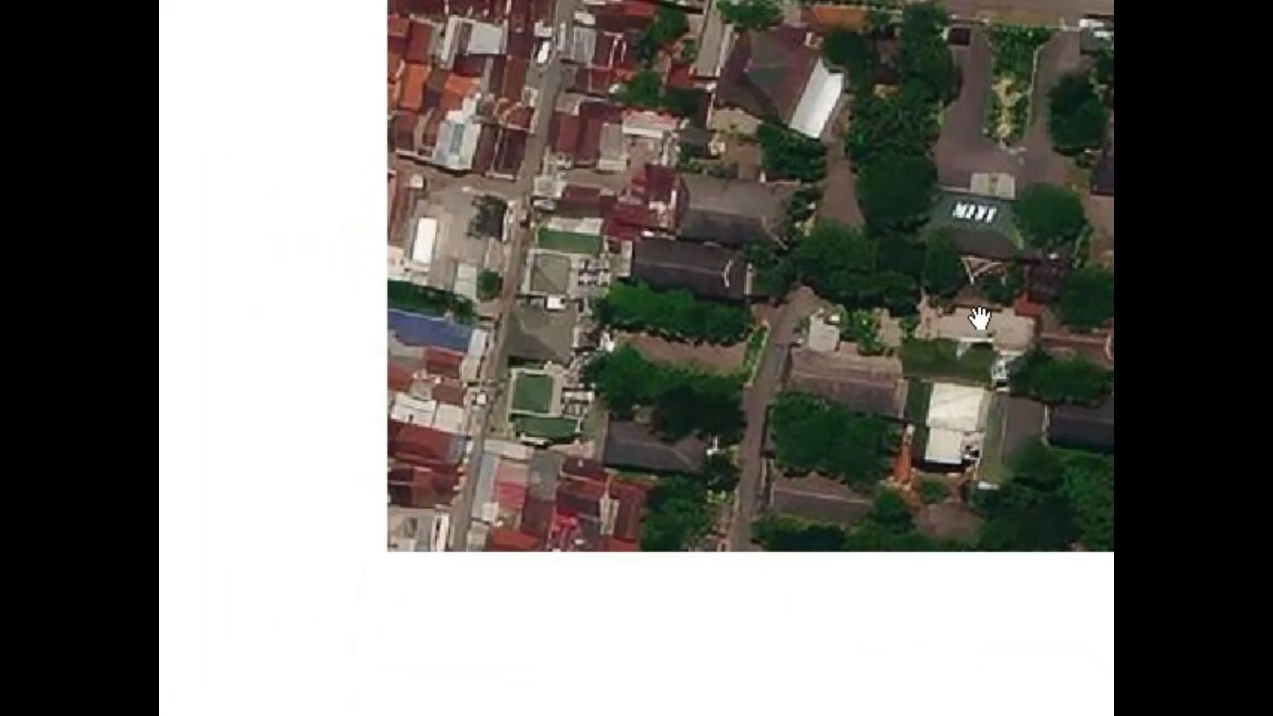
left_click_drag(1073, 300, 764, 398)
left_click_drag(840, 246, 1035, 665)
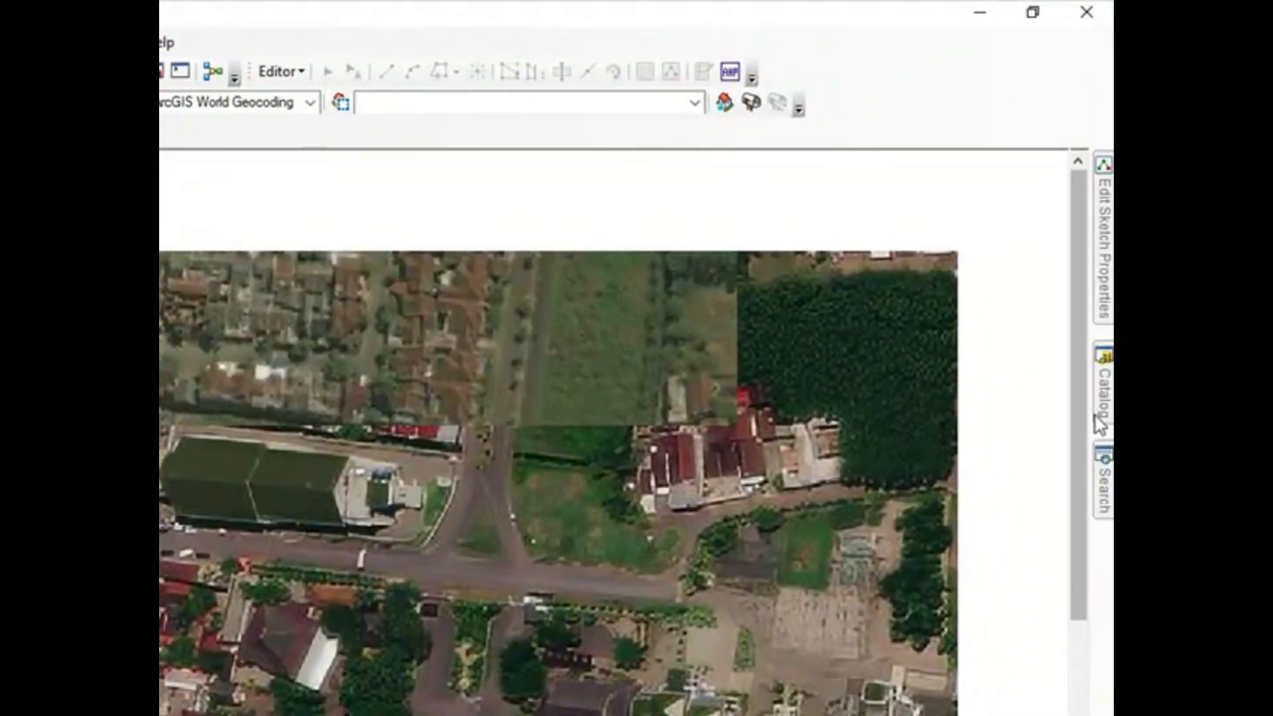
left_click(1099, 418)
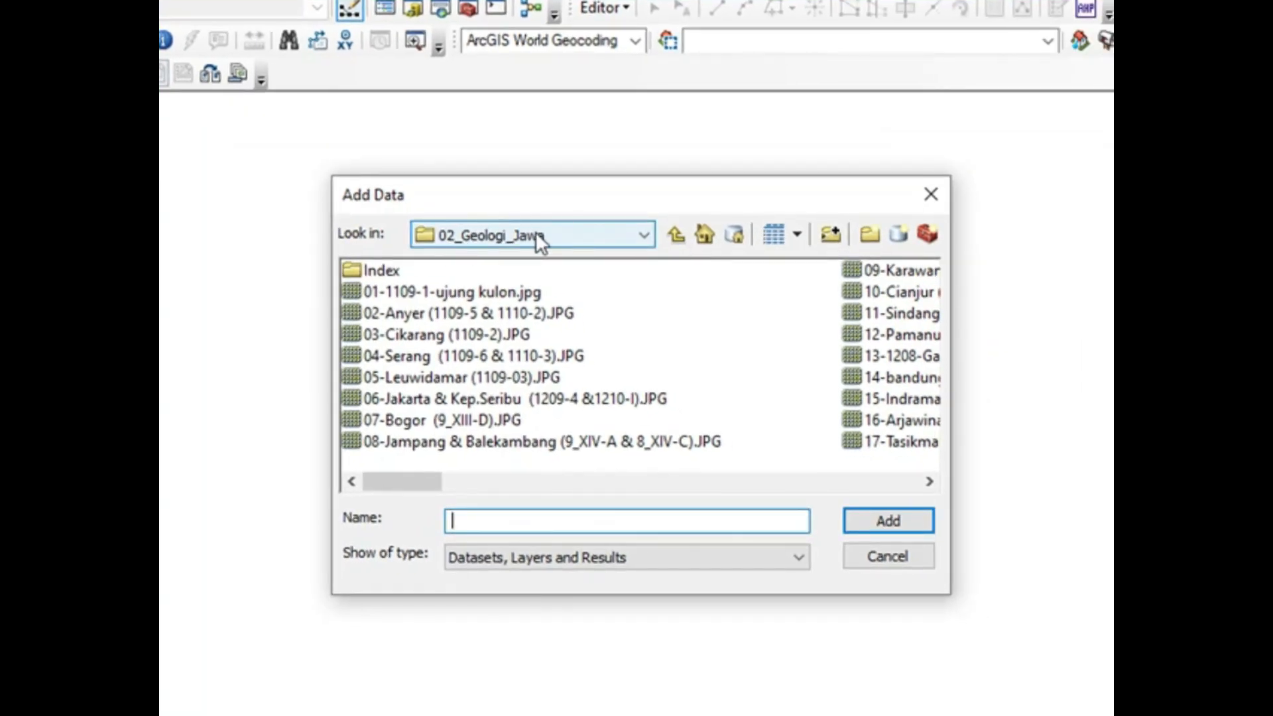
Step: Add the scanned map 51-Jember, Ja-Tim (1607-6).JPG from the 02_Geologi_Jawa folder and acknowledge the missing spatial reference
left_click(1083, 561)
left_click(928, 480)
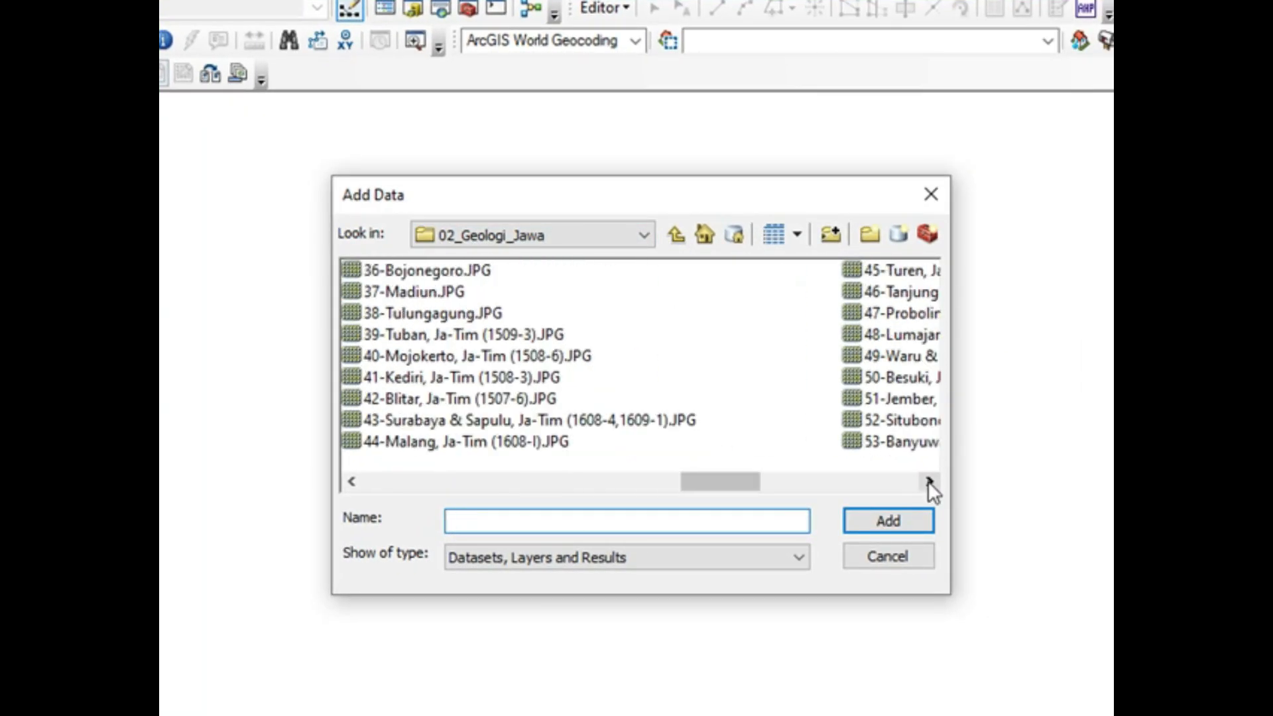
left_click(928, 480)
left_click(467, 399)
left_click(881, 519)
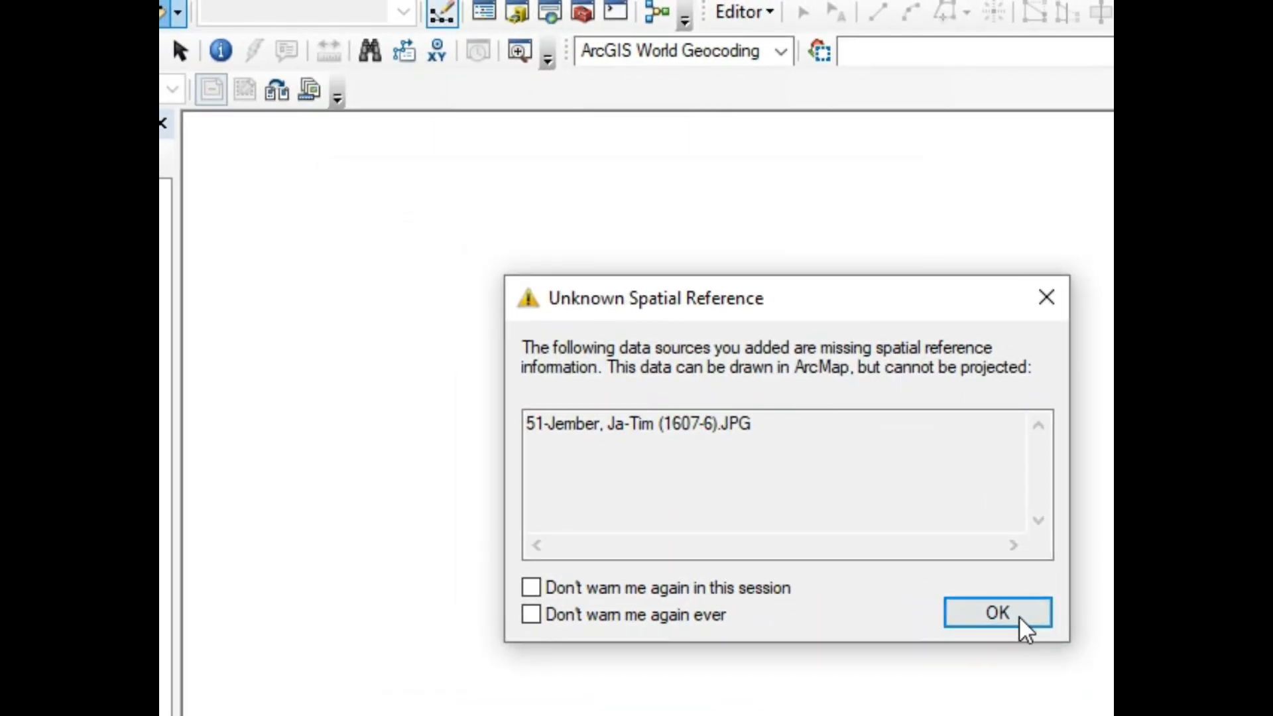
left_click(1019, 615)
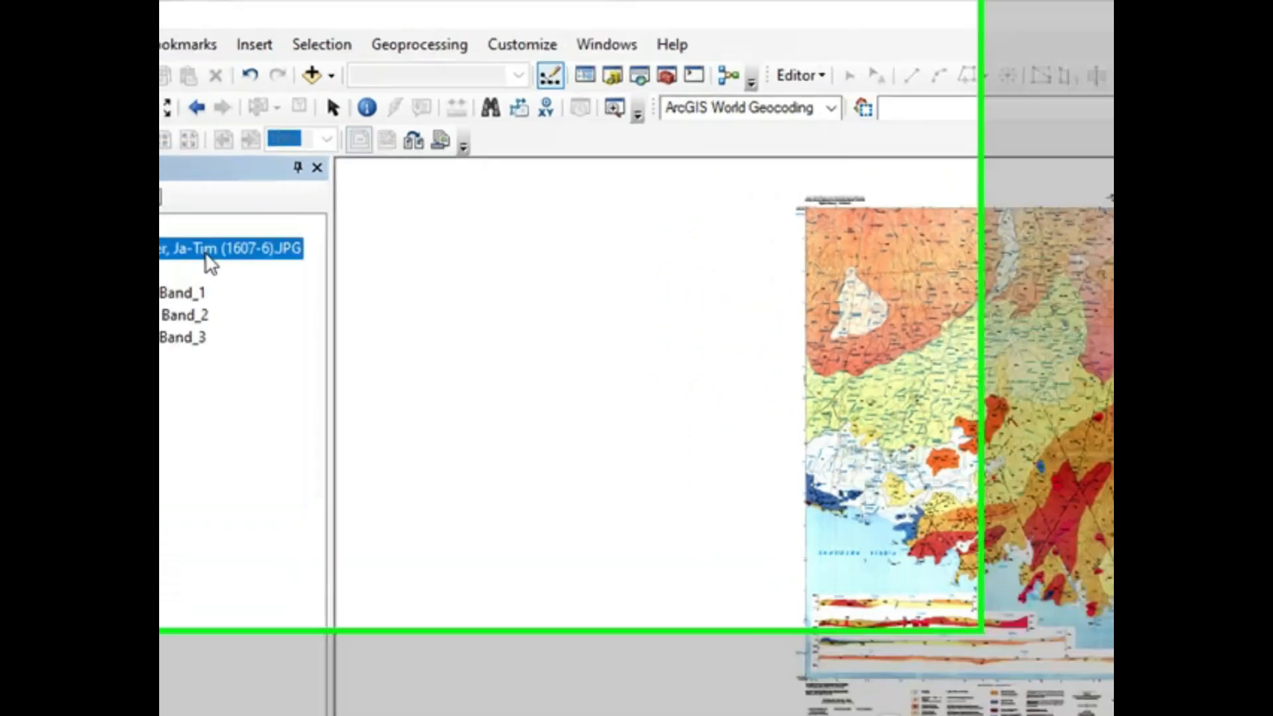
Step: Show the Georeferencing toolbar, dock it beside the Layout toolbar, and target the 51-Jember, Ja-Tim (1607-6).JPG layer
scroll(951, 203, "up", 5)
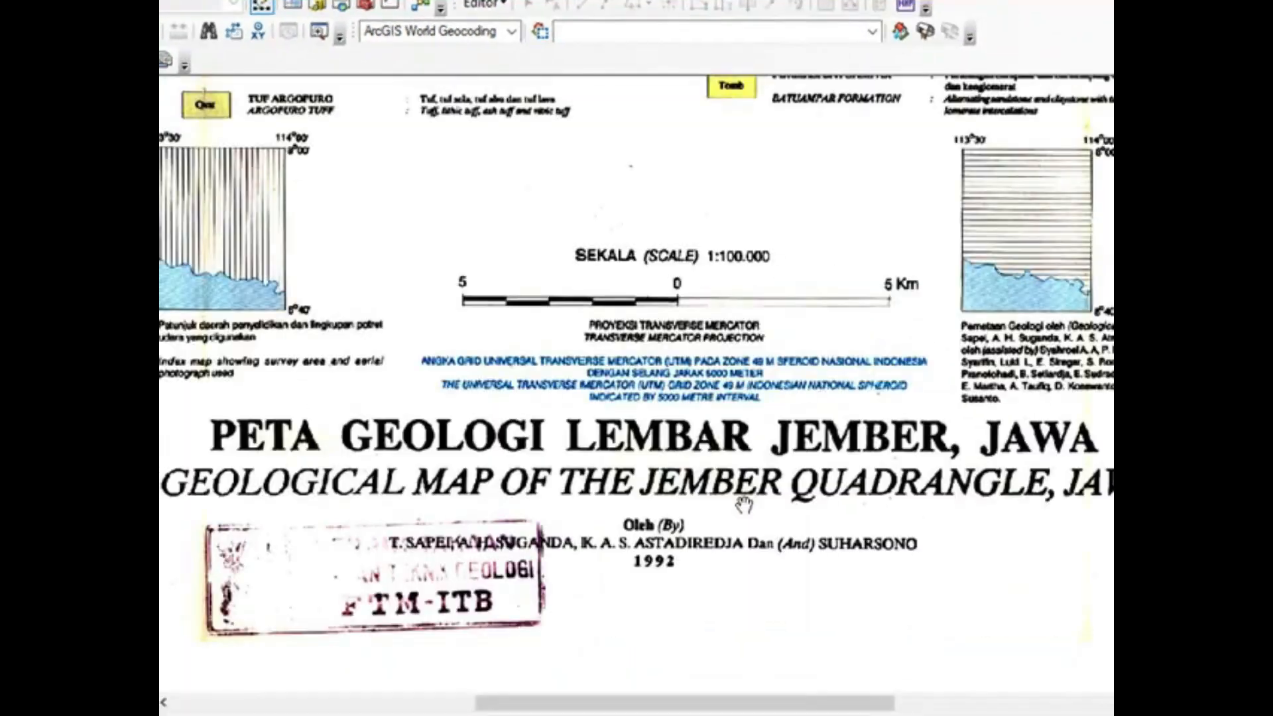
scroll(691, 260, "down", 5)
left_click_drag(691, 260, 693, 360)
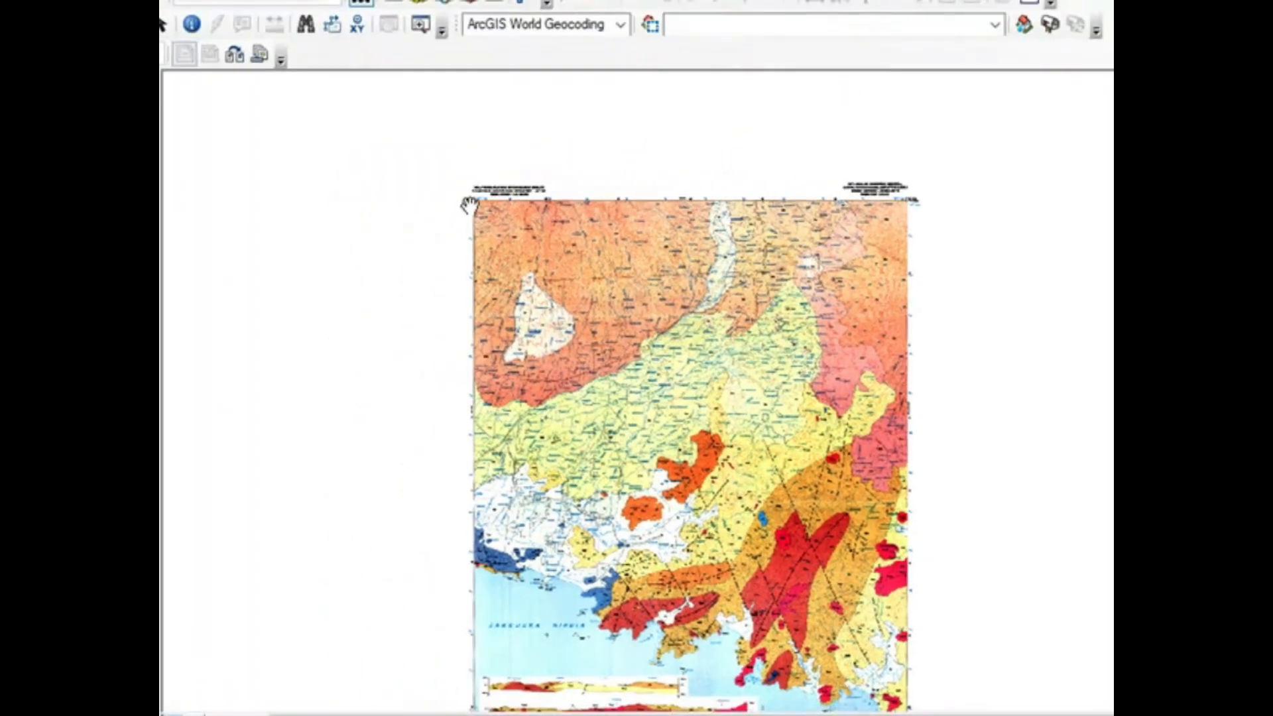
left_click_drag(733, 228, 642, 160)
left_click(318, 22)
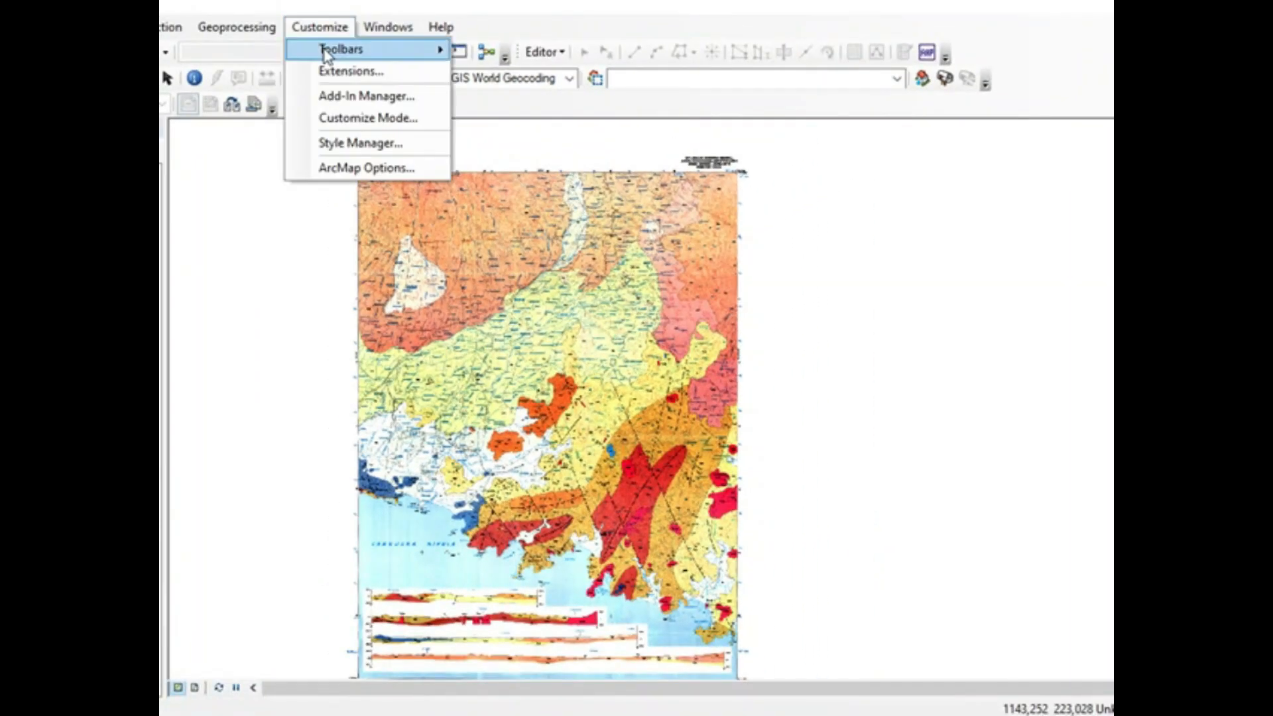
mouse_move(426, 48)
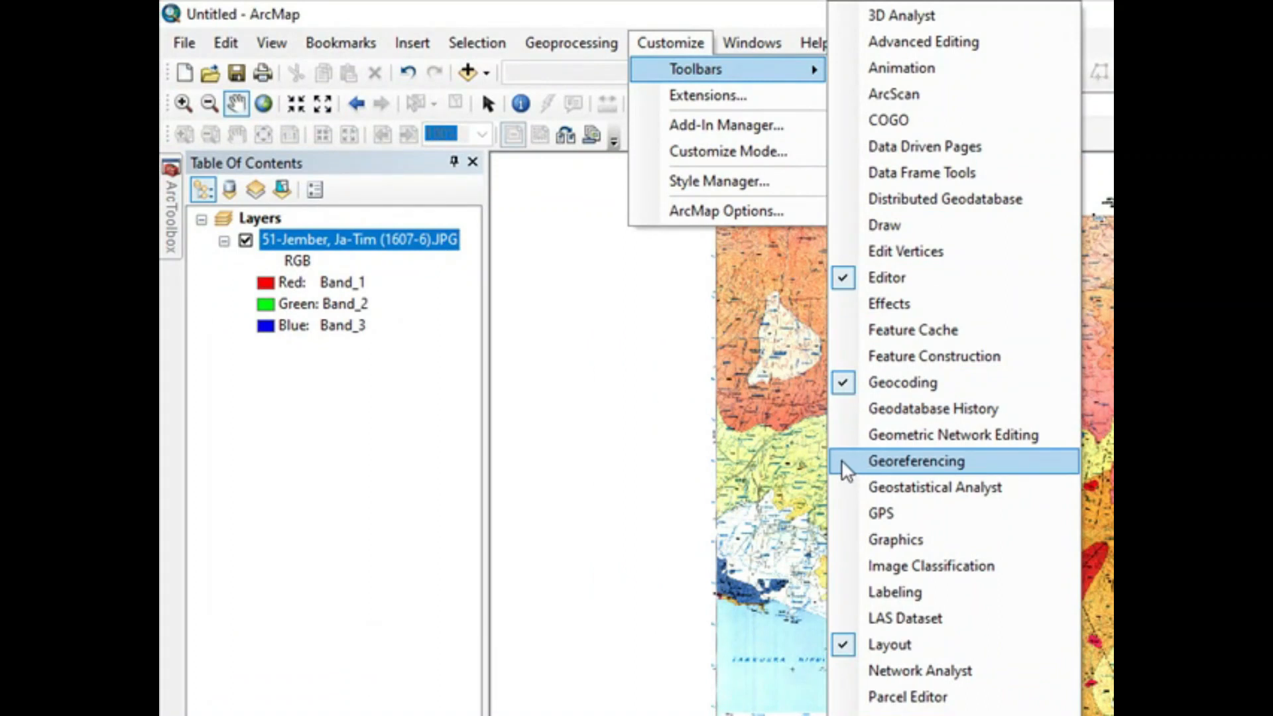
left_click(841, 459)
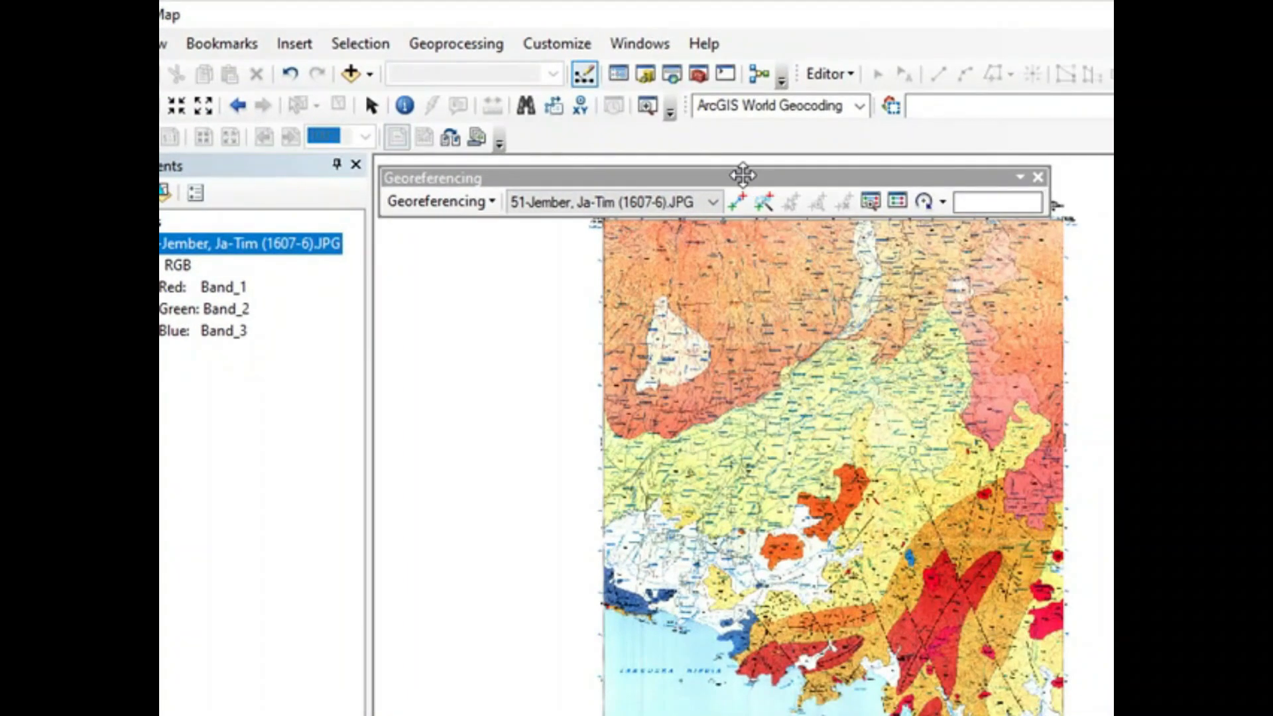
left_click_drag(743, 175, 816, 140)
left_click(803, 137)
left_click(803, 160)
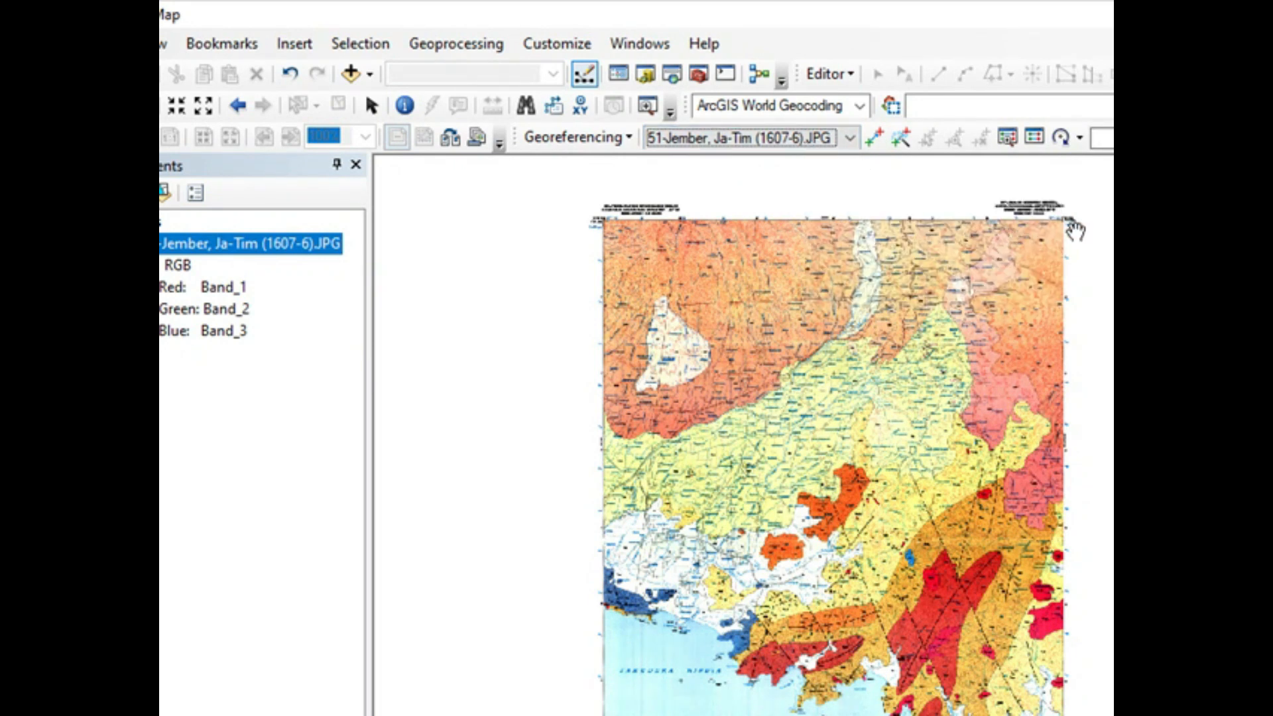
Step: Examine the latitude and longitude labels printed at the four frame corners of the Jember map sheet
scroll(1061, 227, "up", 3)
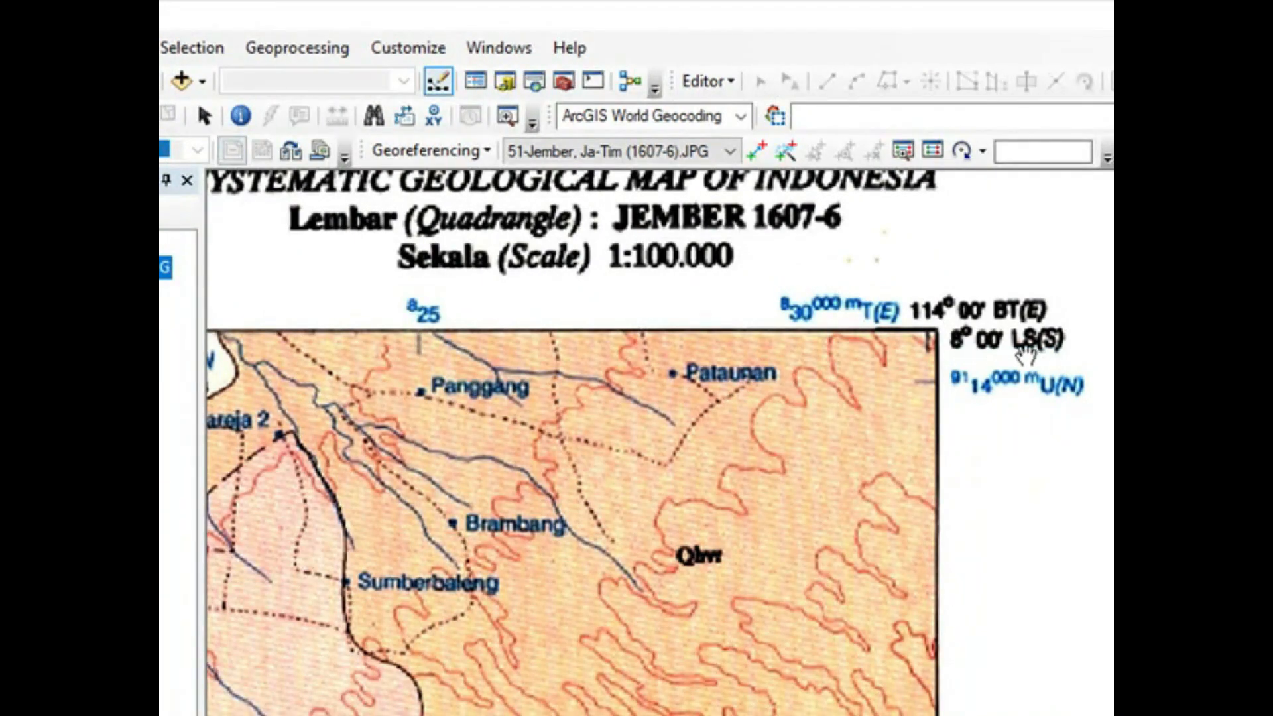
scroll(1009, 377, "up", 1)
scroll(1006, 380, "down", 5)
left_click_drag(996, 576, 949, 249)
scroll(954, 569, "up", 8)
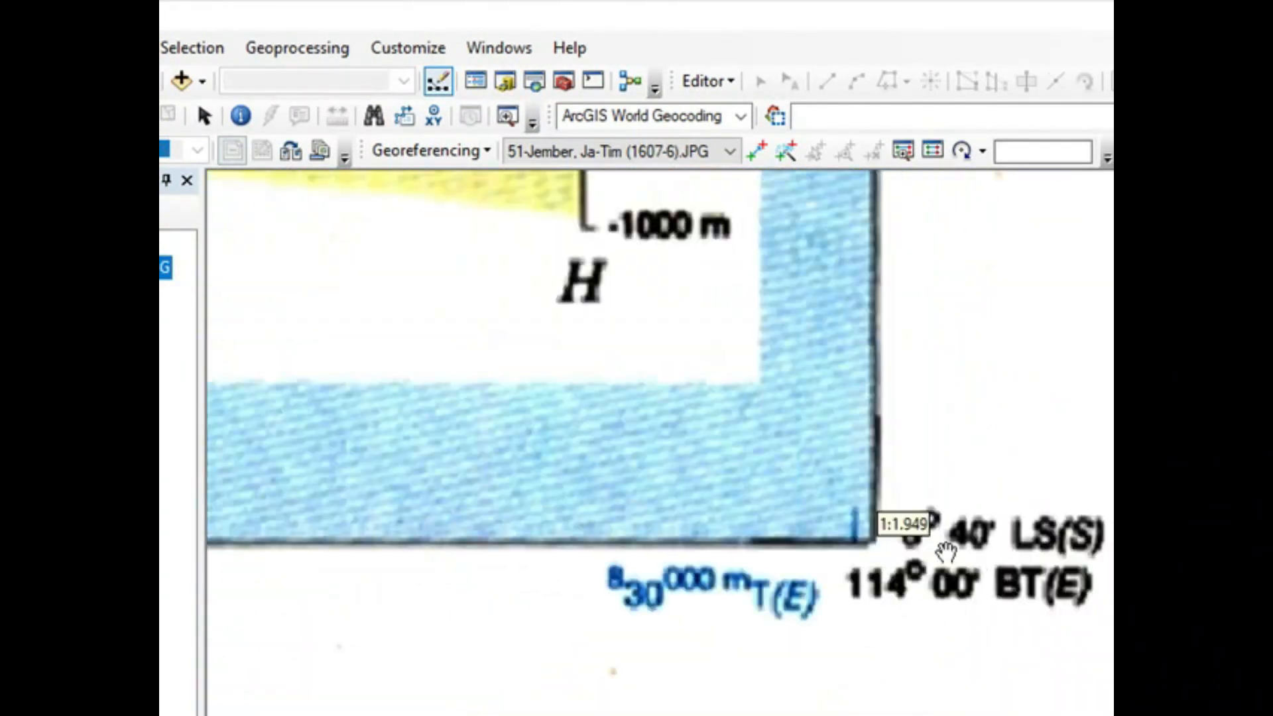
scroll(879, 595, "down", 3)
scroll(921, 583, "up", 2)
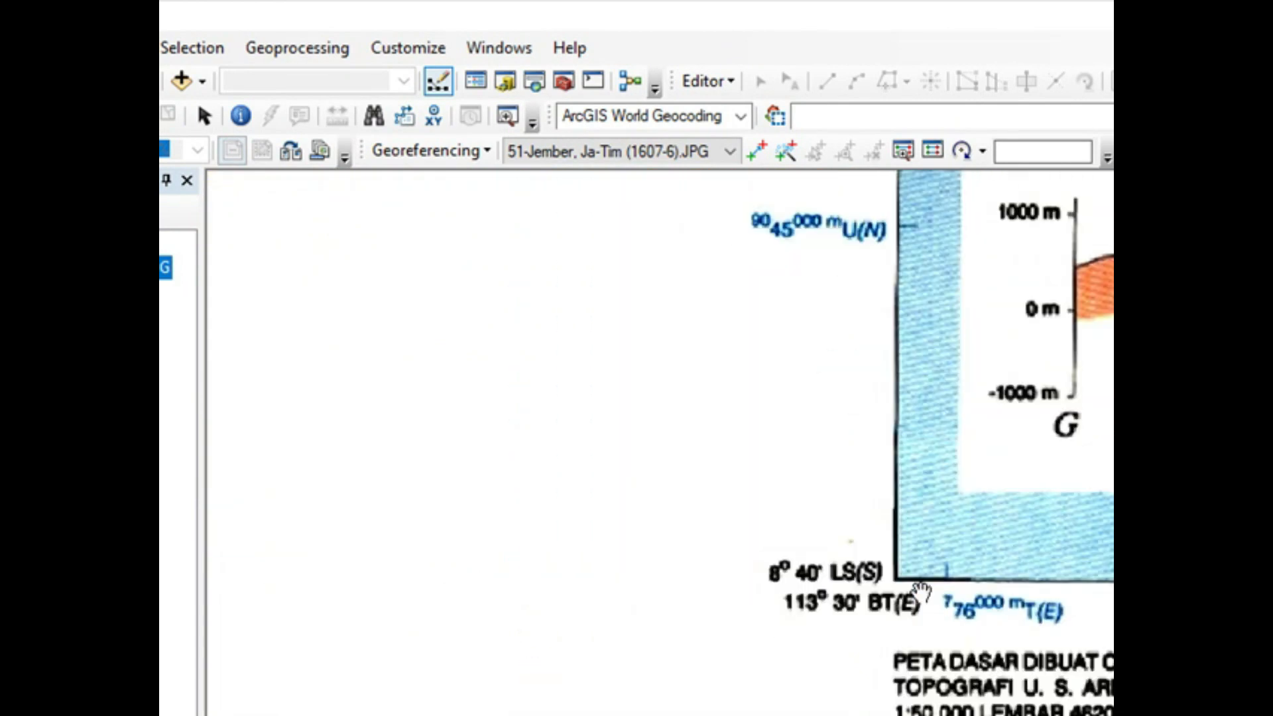
scroll(905, 611, "down", 5)
left_click_drag(981, 265, 928, 617)
left_click_drag(989, 367, 939, 409)
scroll(909, 372, "up", 1)
scroll(909, 372, "down", 2)
left_click_drag(856, 265, 846, 603)
scroll(817, 539, "up", 5)
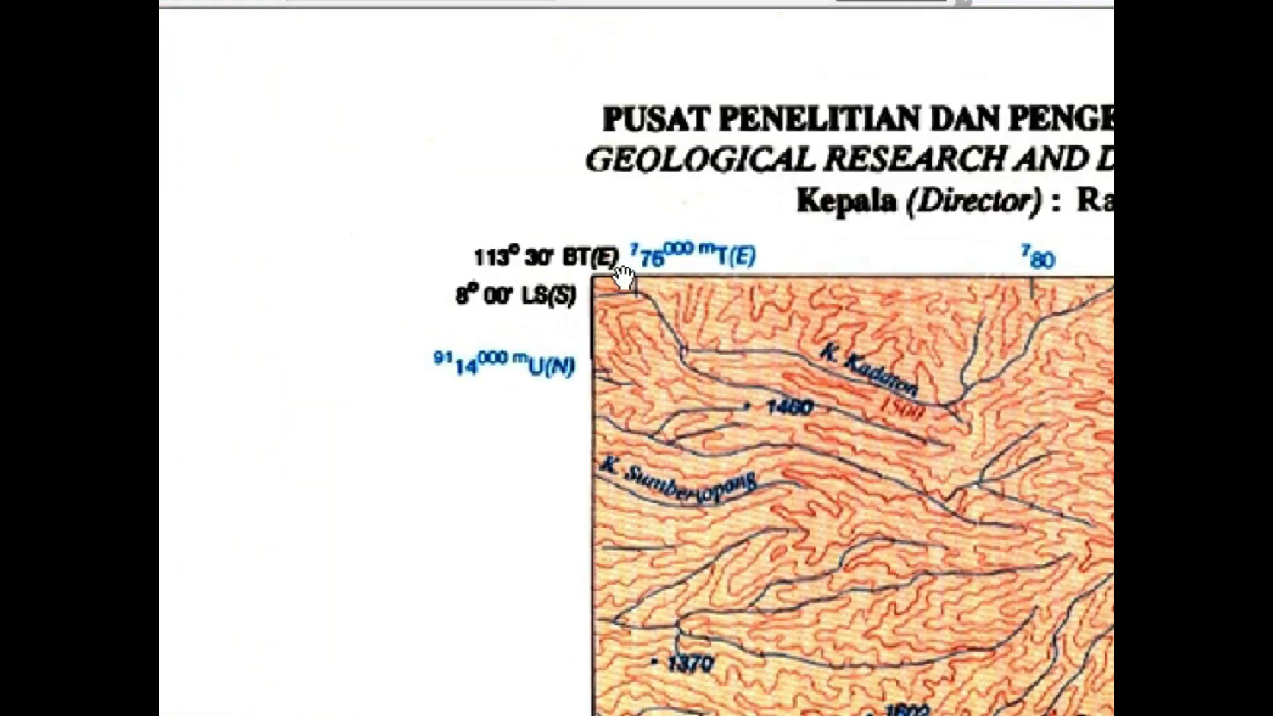
Step: Recheck the upper-right corner labels, consult the coordinate converter workbook in Excel, and return to ArcMap
left_click_drag(915, 426, 205, 482)
left_click_drag(1074, 527, 199, 514)
left_click_drag(1094, 511, 242, 472)
left_click_drag(1061, 480, 199, 489)
left_click_drag(961, 489, 166, 494)
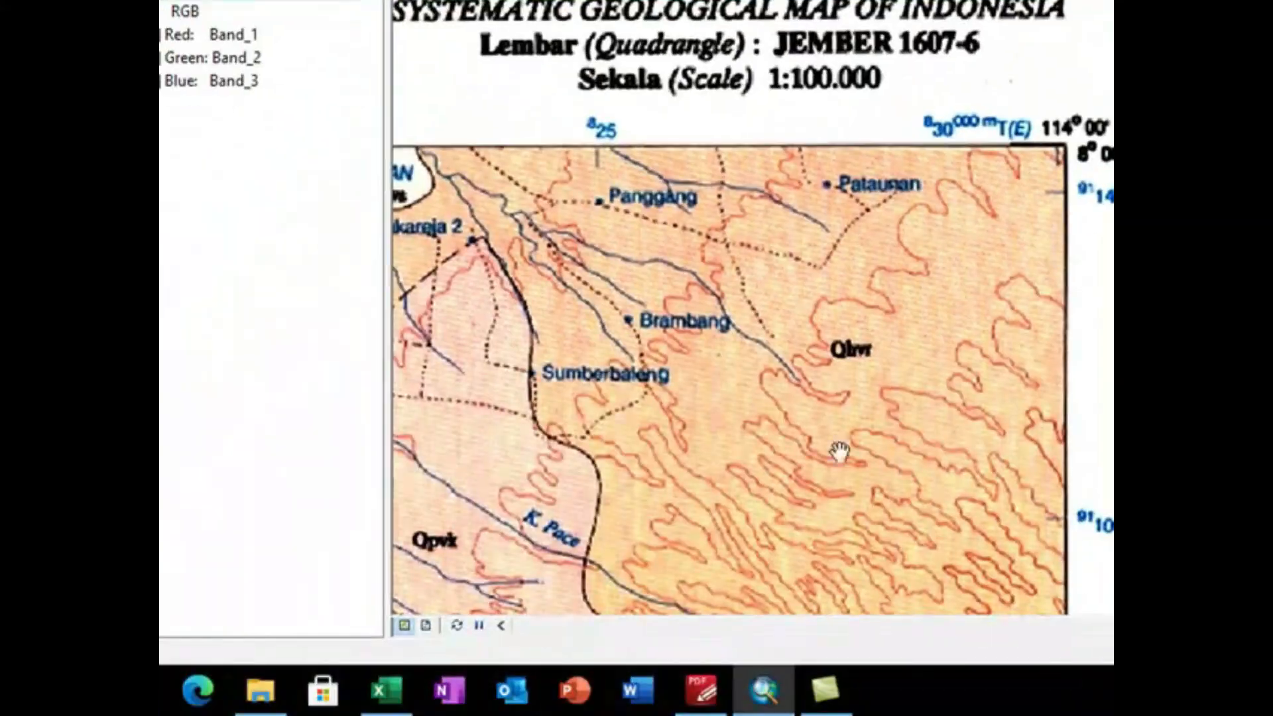
left_click(392, 687)
left_click(606, 688)
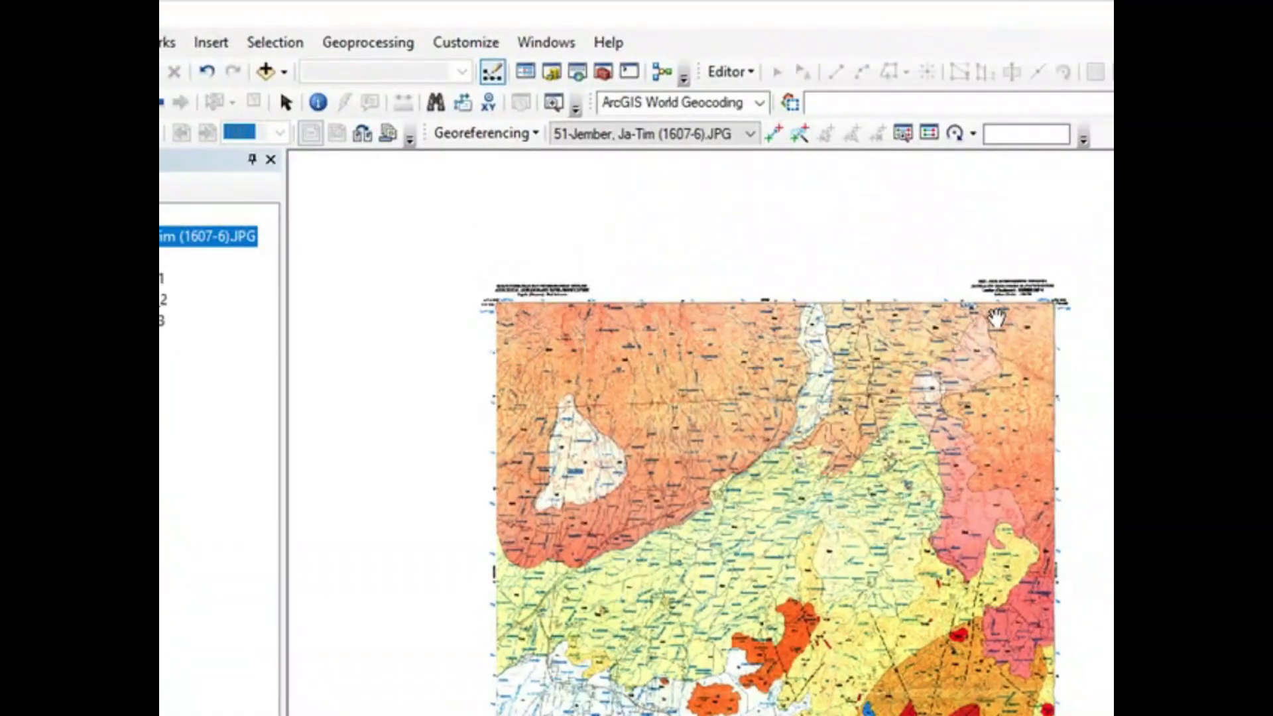
Step: Add a control point at the sheet's upper-right frame corner with the coordinates labelled there, 114° 00' E and 8° 00' S
scroll(1064, 309, "up", 9)
left_click_drag(1028, 255, 949, 389)
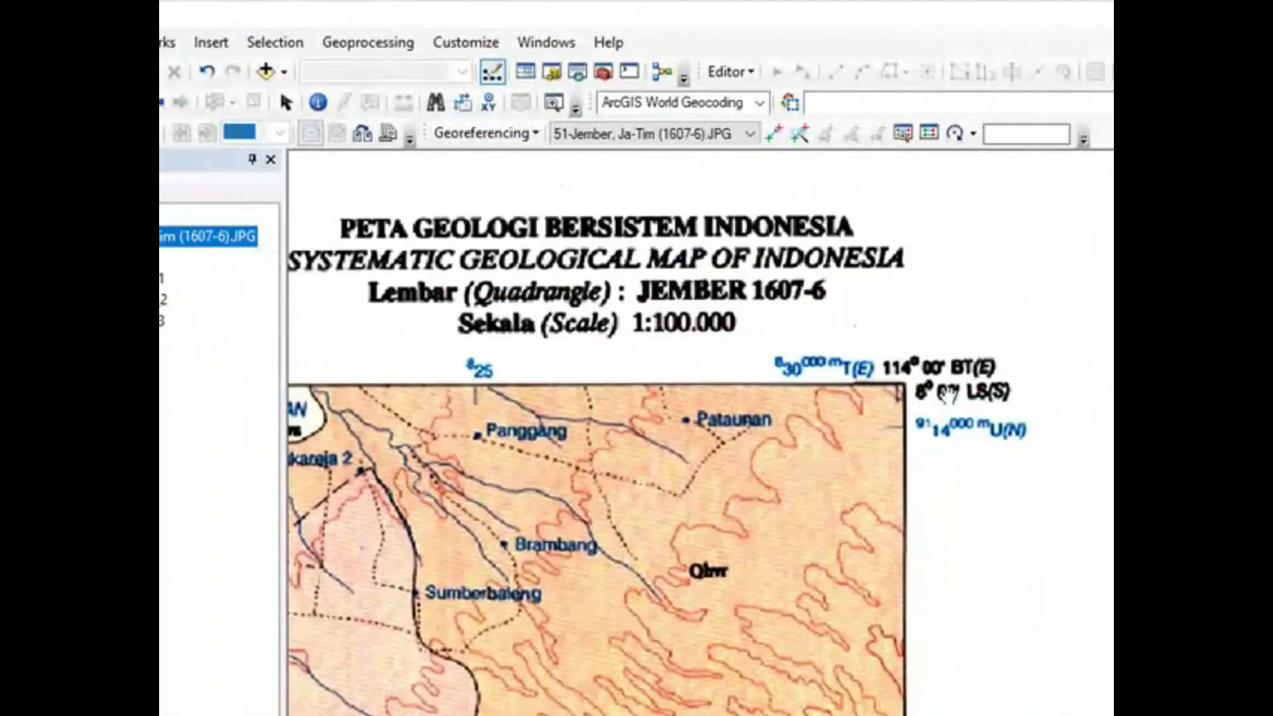
scroll(949, 389, "up", 9)
scroll(760, 321, "down", 3)
scroll(917, 369, "up", 3)
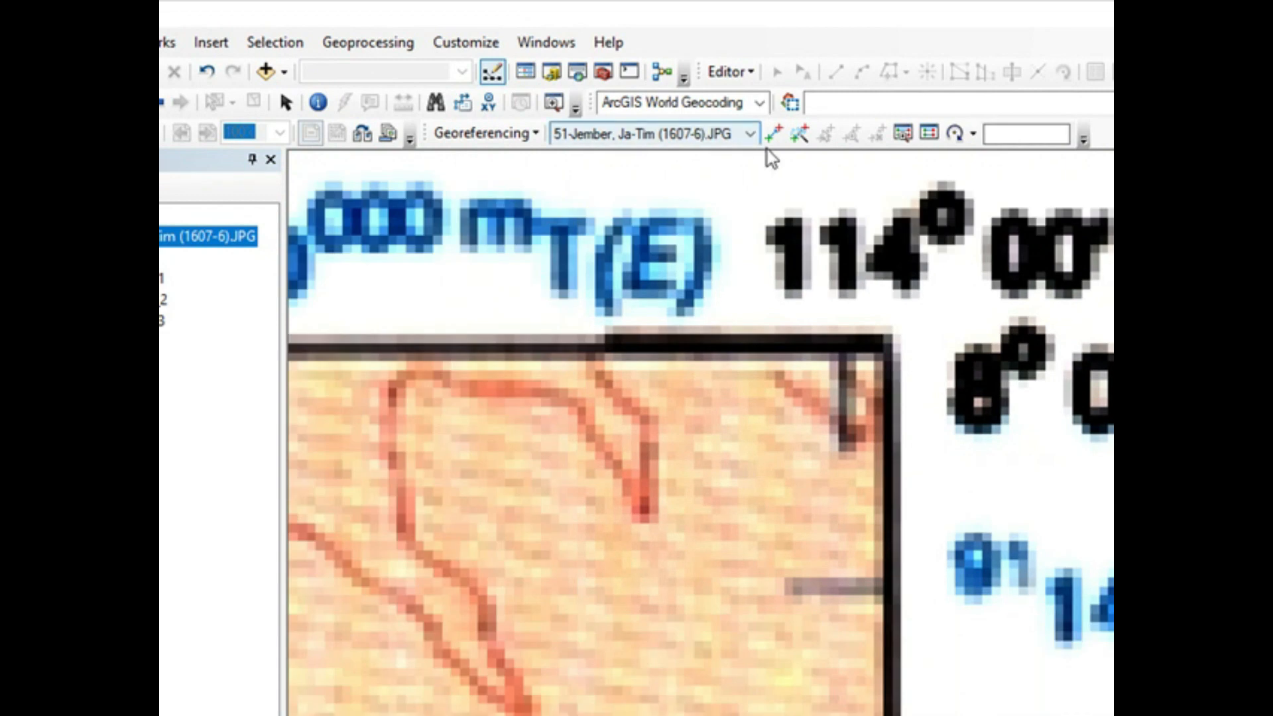
left_click(773, 136)
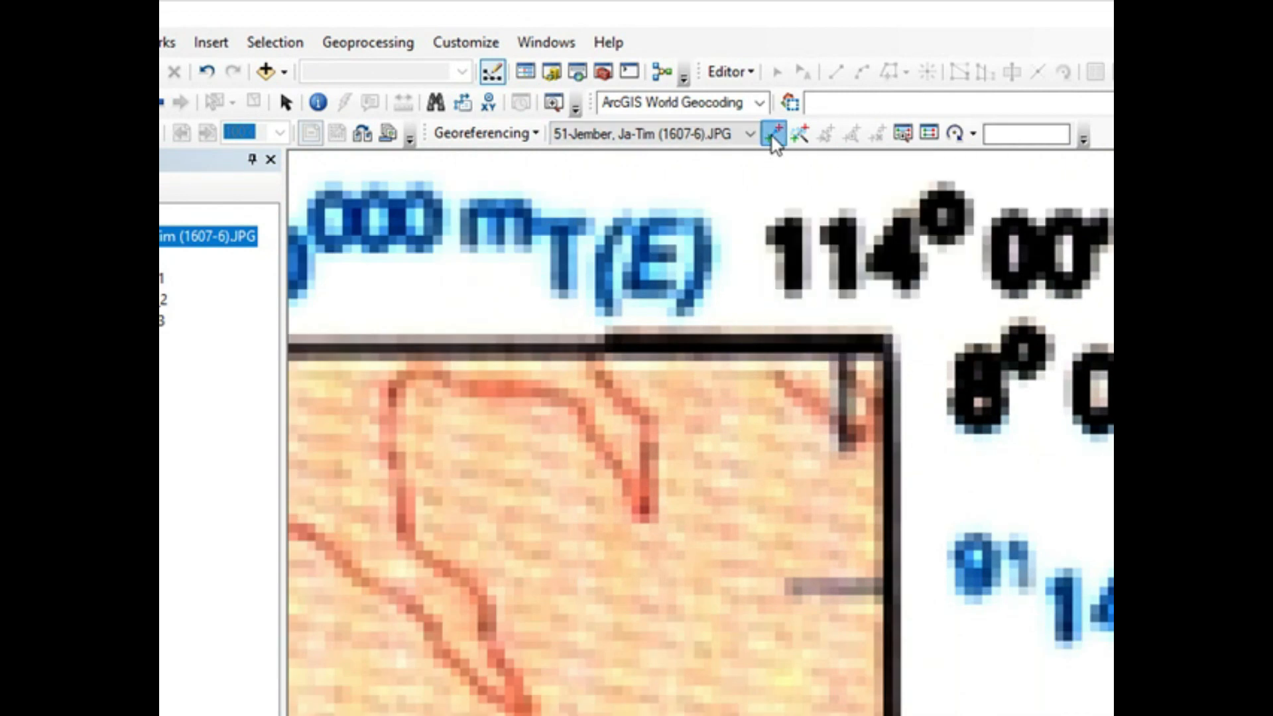
right_click(888, 345)
left_click(918, 358)
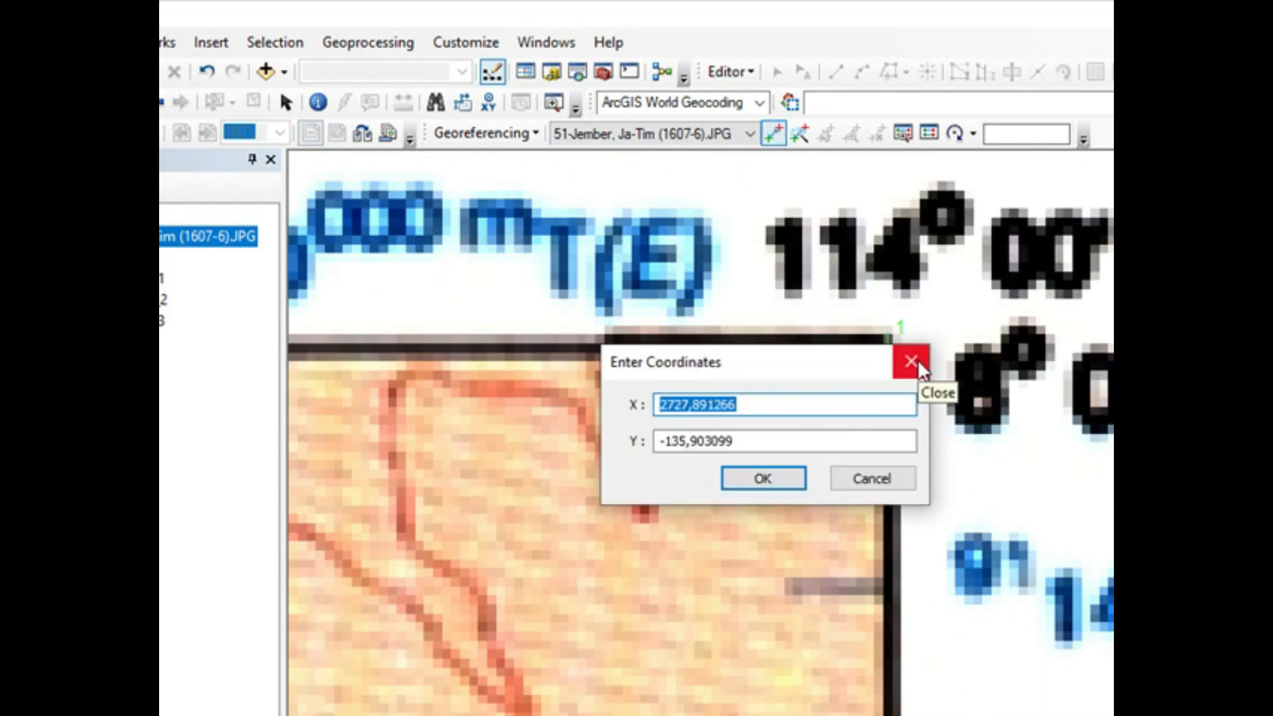
type("114")
left_click(753, 438)
left_click(784, 483)
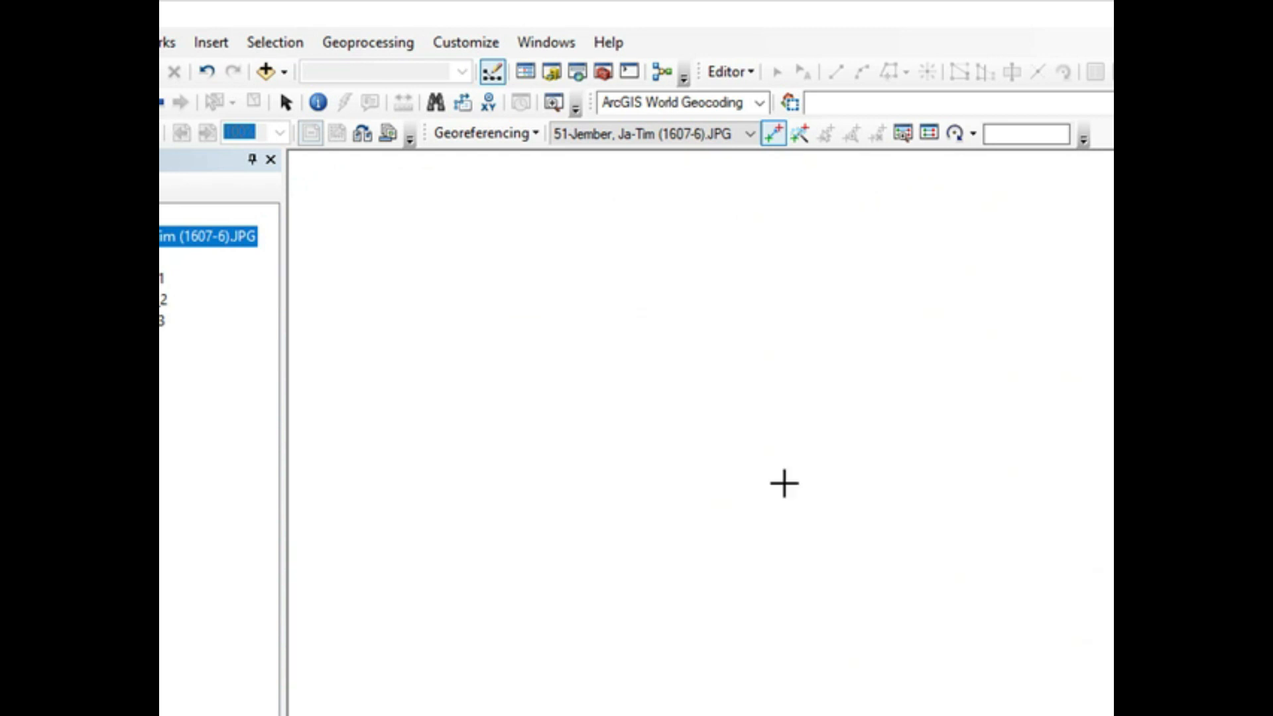
Step: Place a second control point on the sheet's lower-right frame corner and open its X and Y coordinate entry
right_click(239, 238)
left_click(278, 359)
scroll(1077, 661, "down", 10)
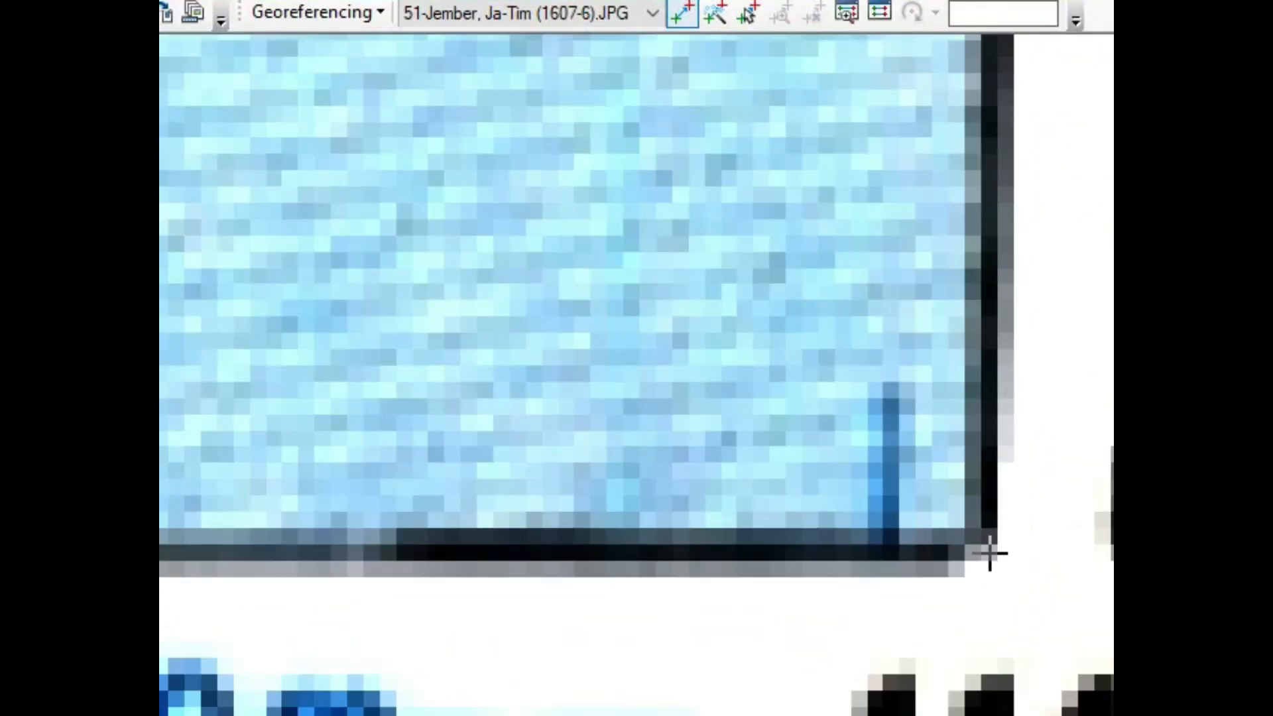
left_click(989, 553)
right_click(989, 553)
left_click(1021, 567)
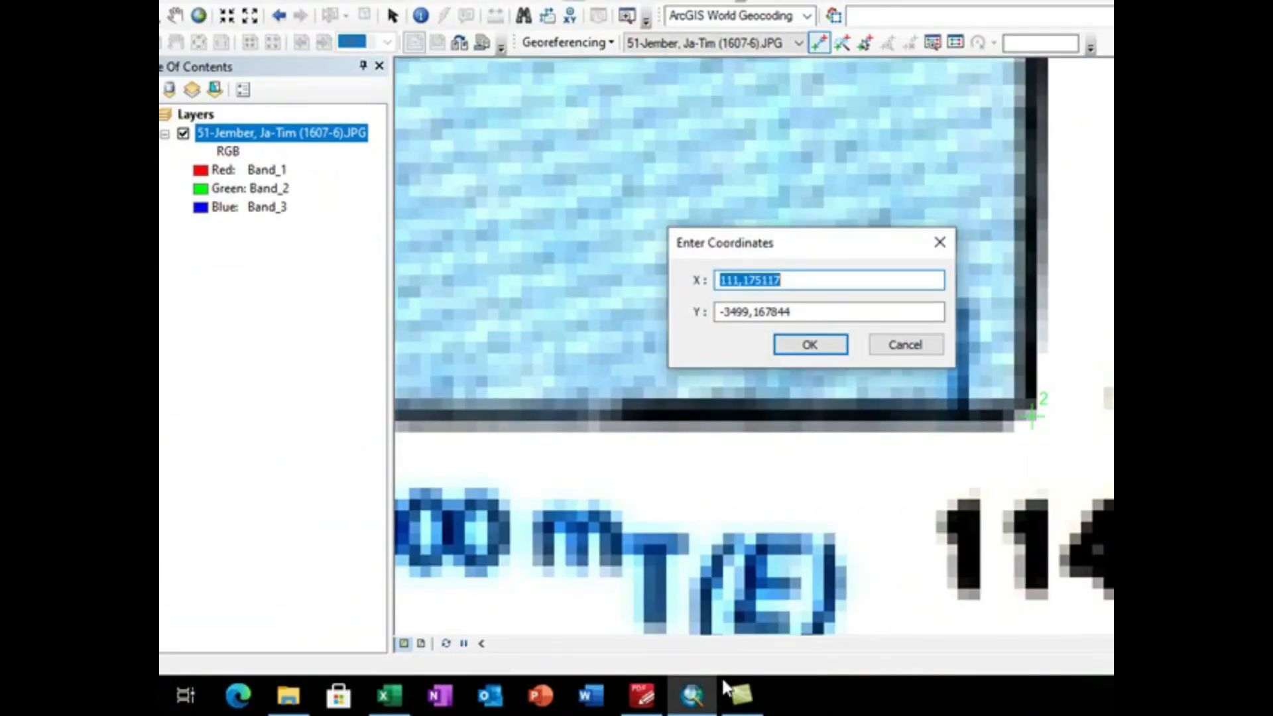
Step: Look up the lower-right corner's decimal degrees in the Excel coordinate converter and set the control point to X 114, Y -8,66666667 in ArcMap
left_click(389, 695)
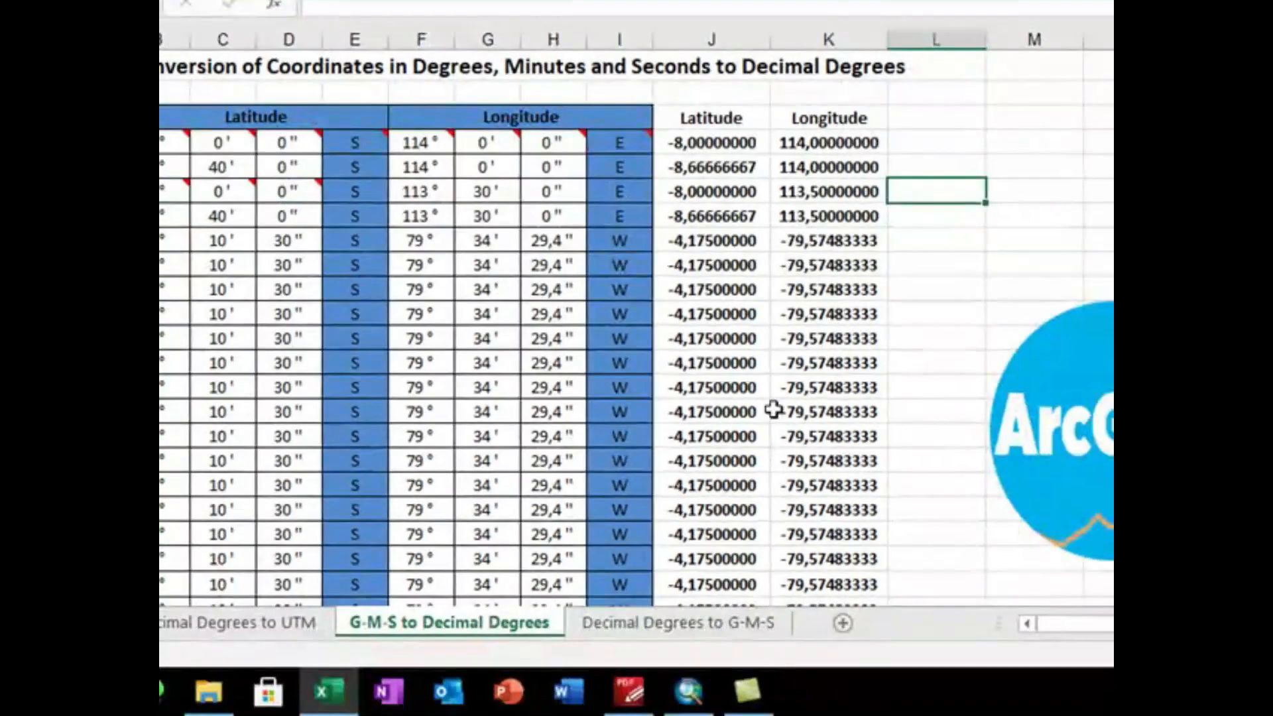
left_click(688, 691)
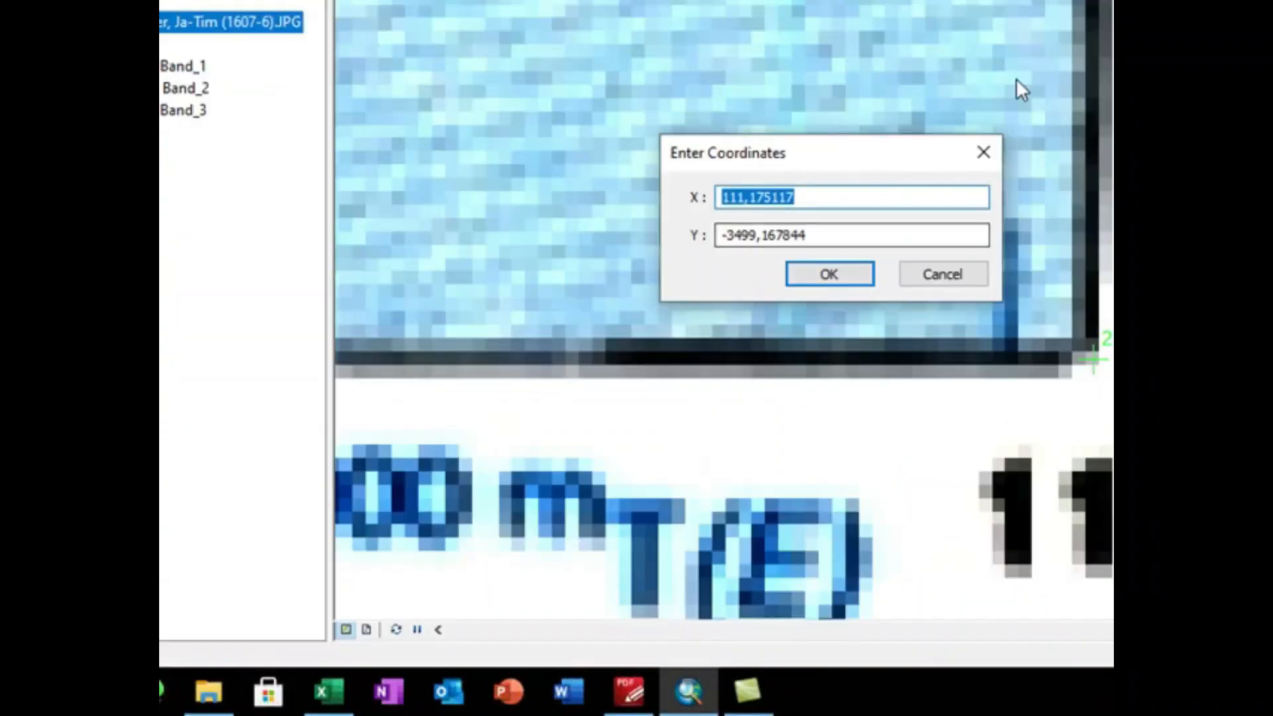
type("114")
left_click(851, 237)
key("BackSpace")
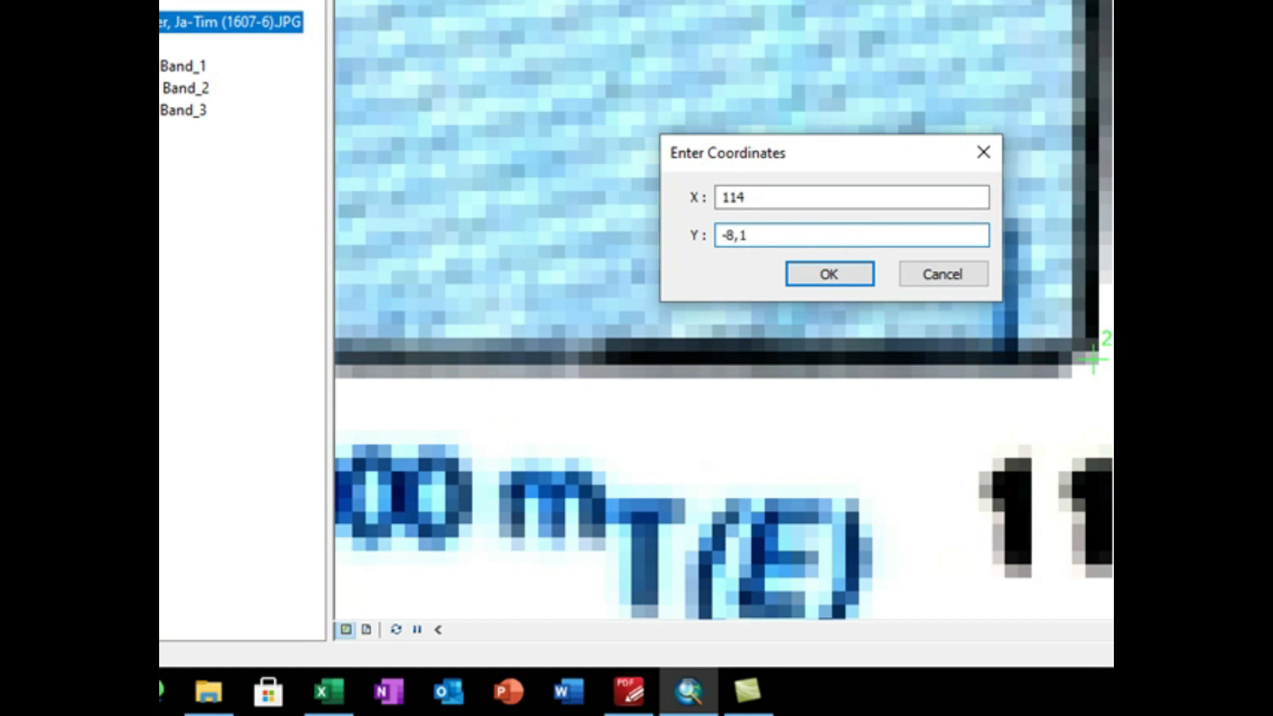
type("7")
left_click(326, 696)
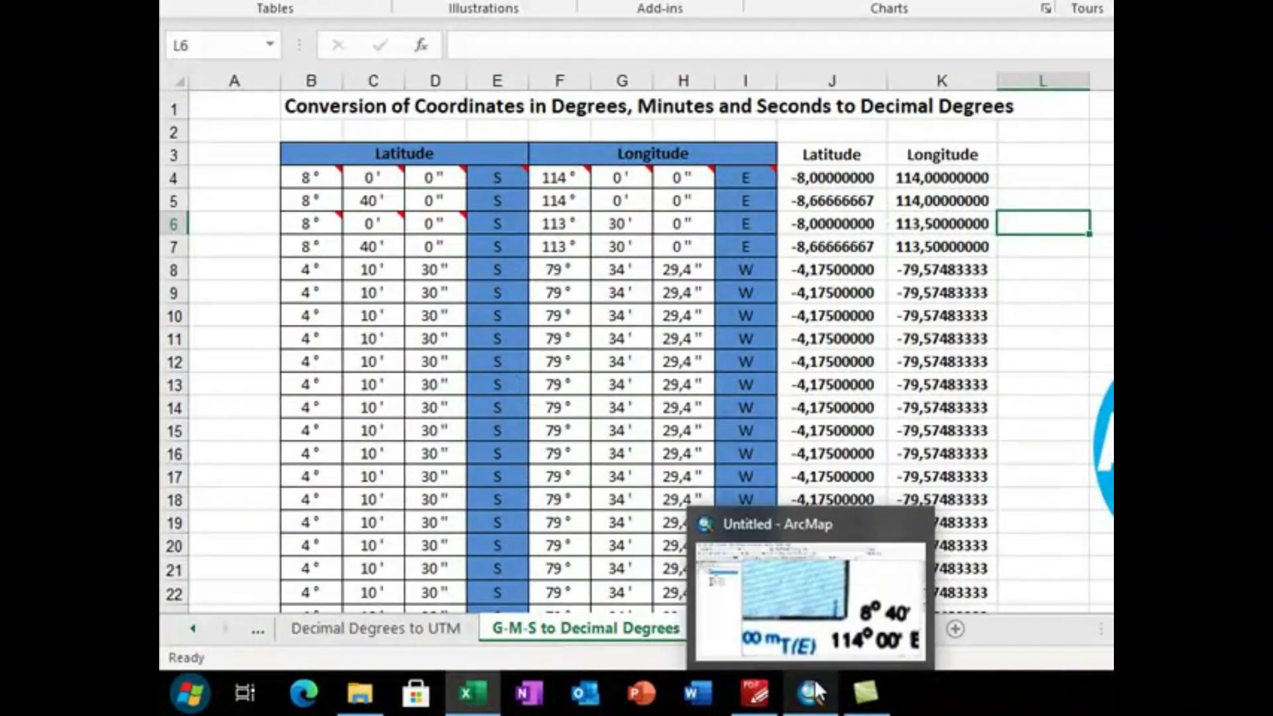
left_click(811, 693)
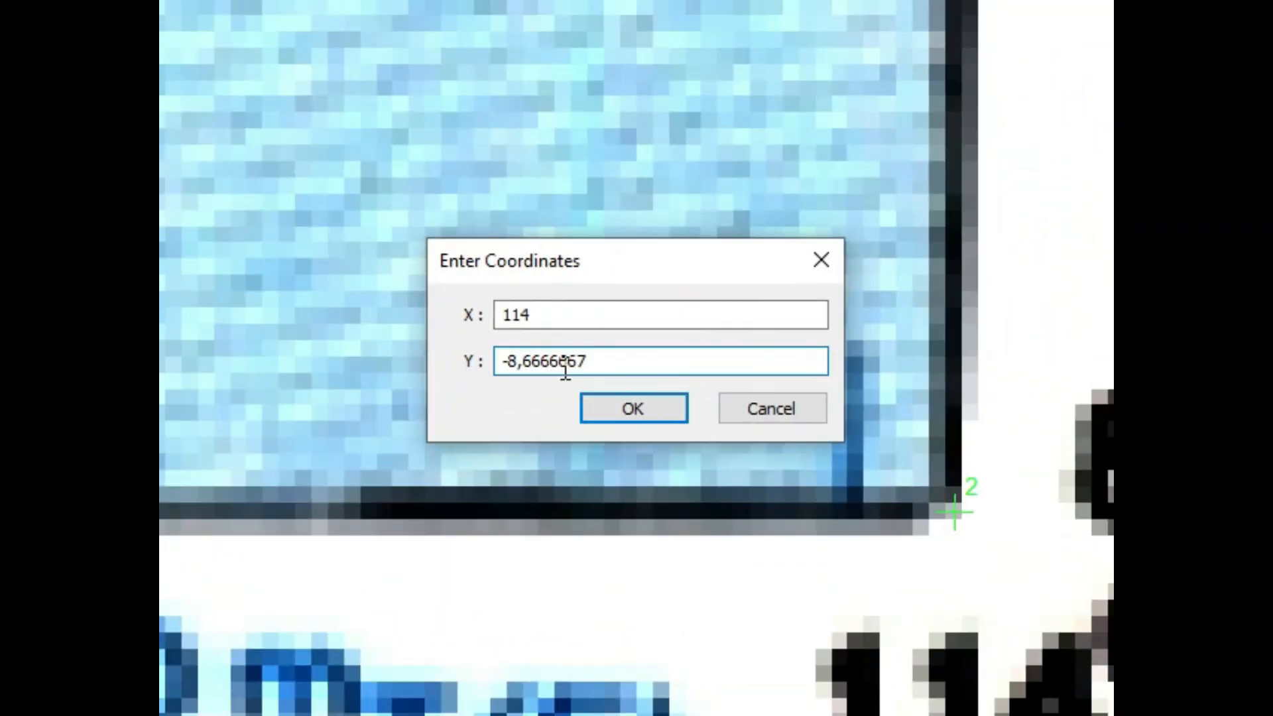
left_click(576, 366)
type("6")
left_click(432, 698)
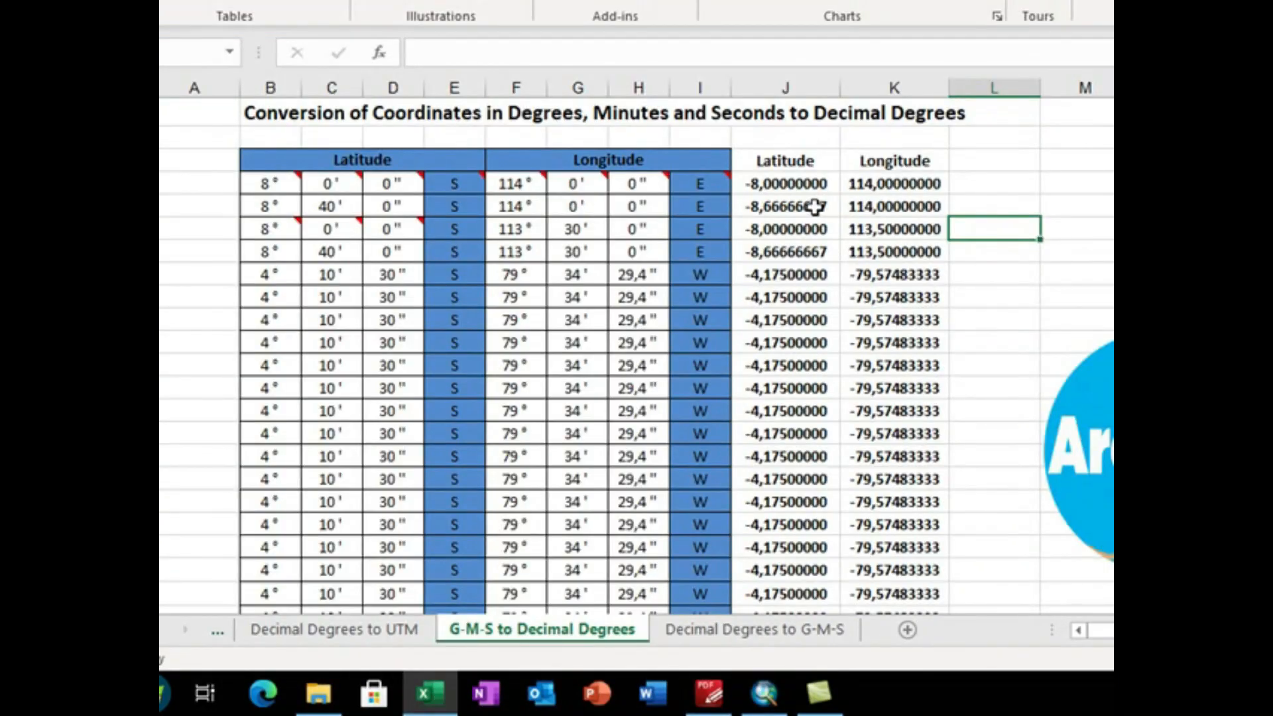
left_click(816, 207)
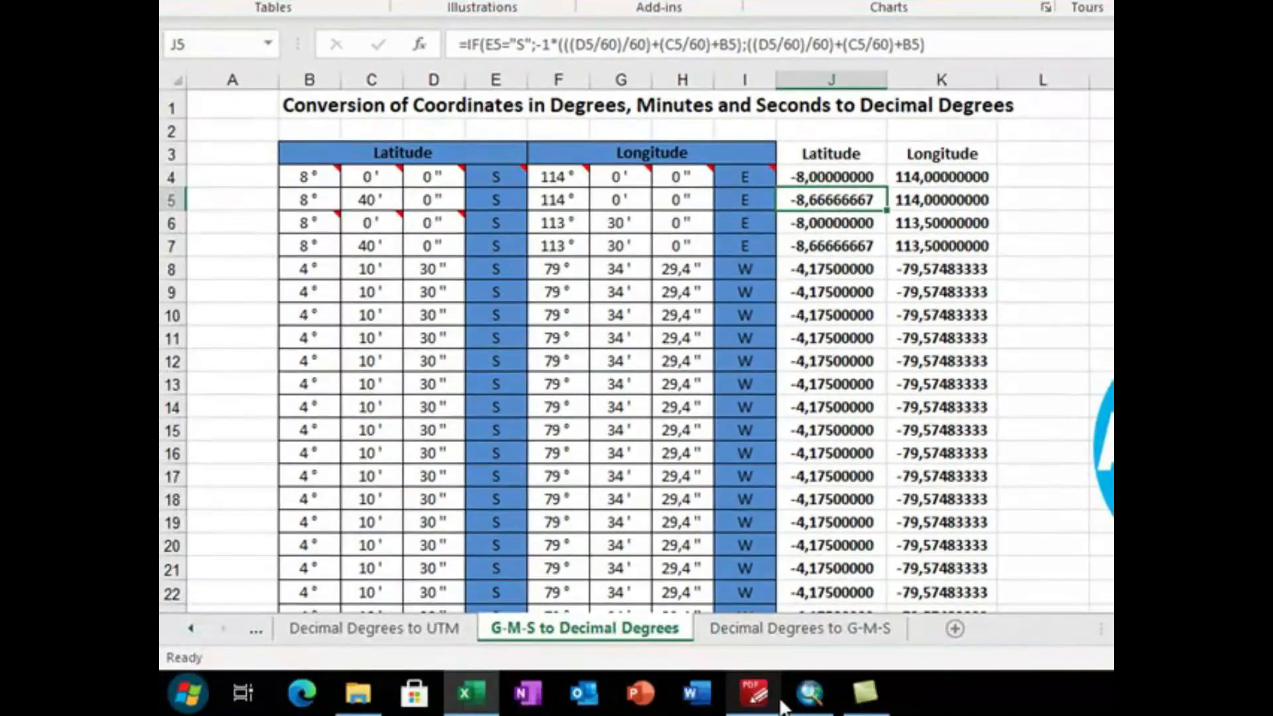
left_click(811, 693)
left_click(942, 302)
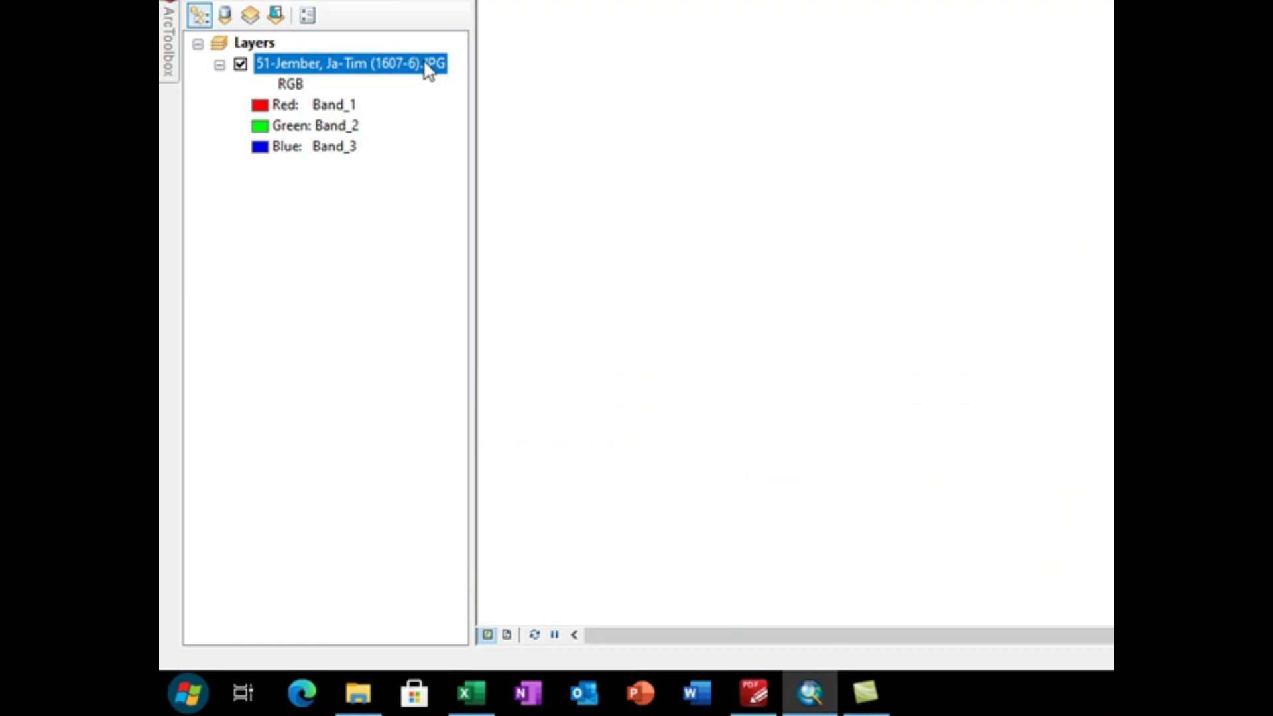
Step: Check the converter workbook for 113° 30' E, 8° 00' S, and place a third control point on the upper-left frame corner in ArcMap
scroll(1046, 242, "down", 5)
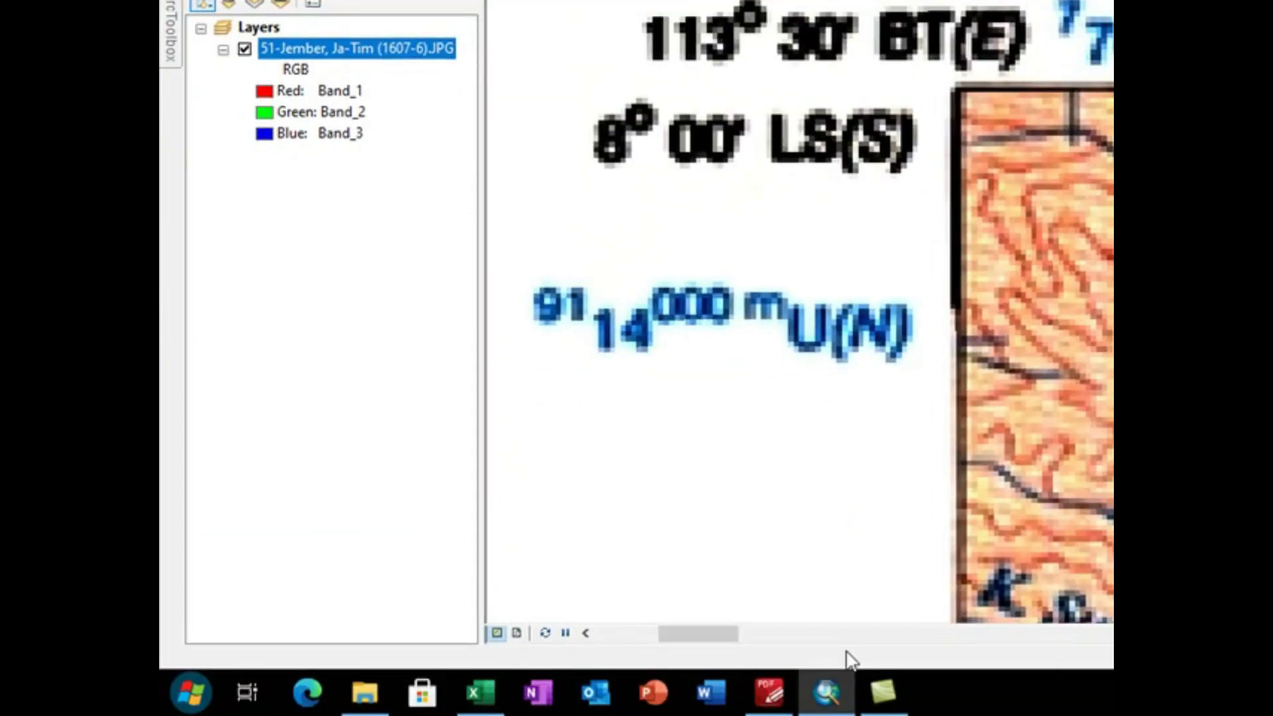
left_click(480, 693)
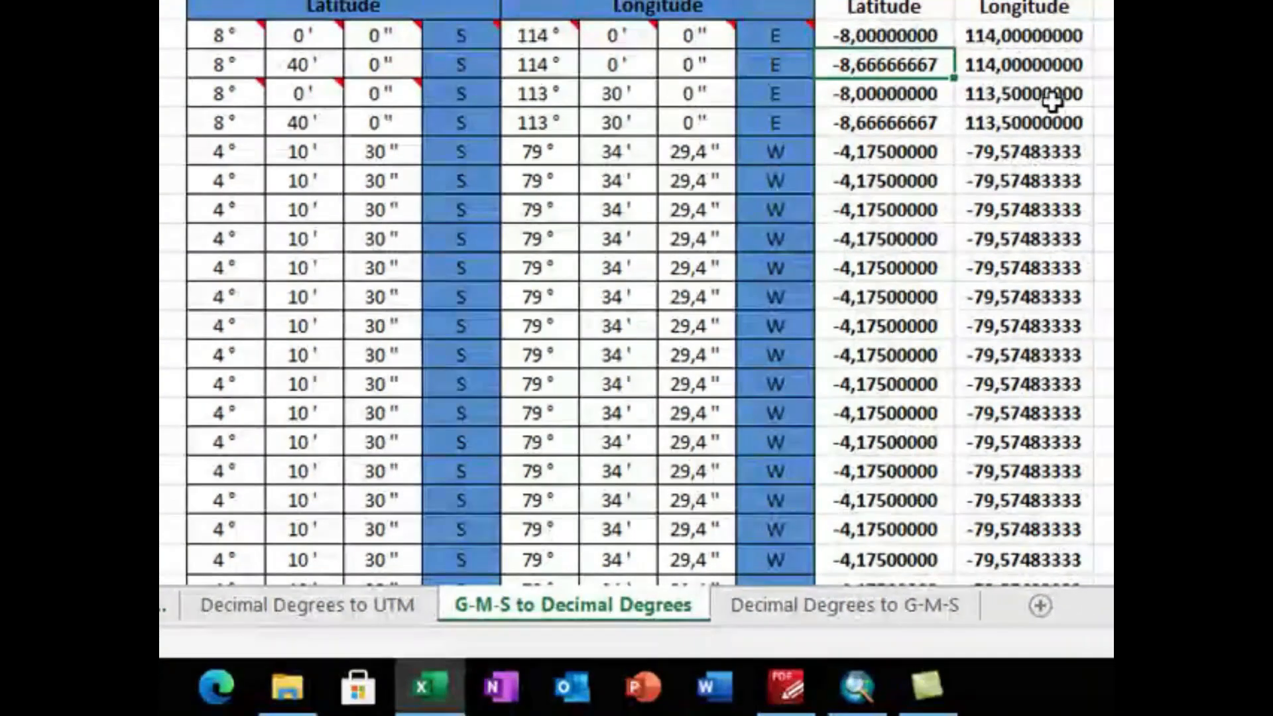
left_click(857, 686)
scroll(630, 213, "up", 2)
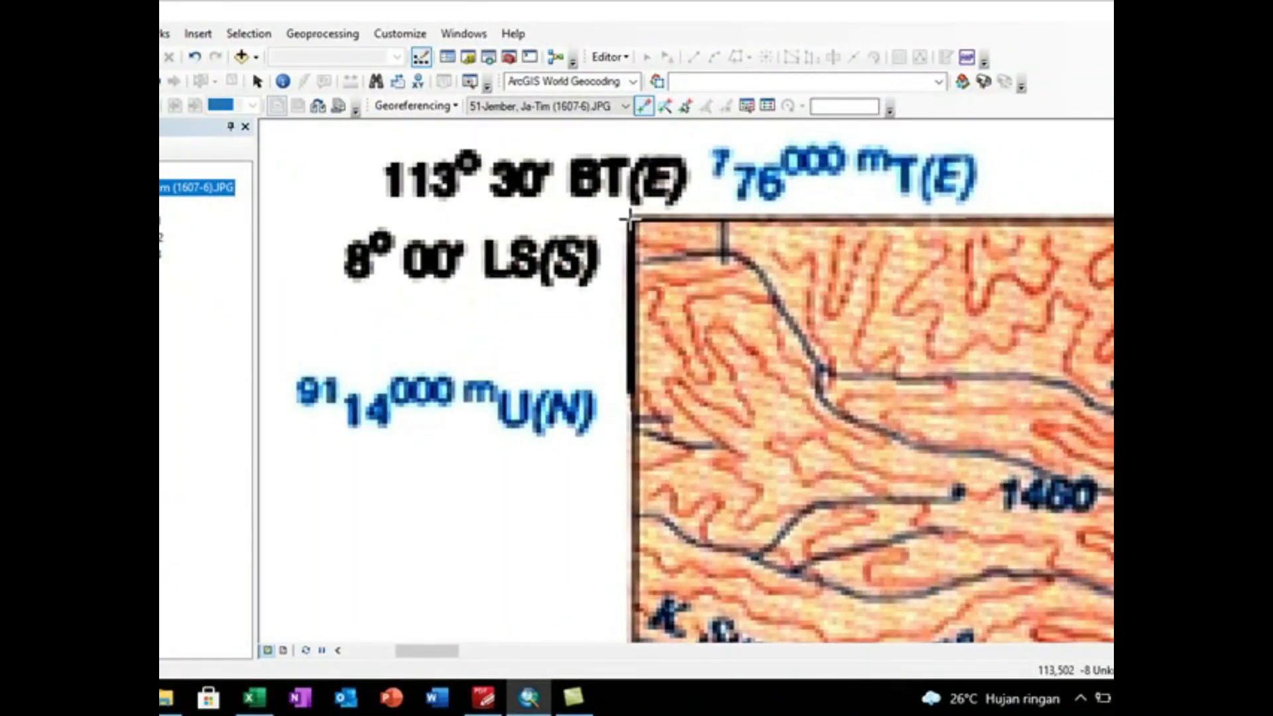
scroll(630, 213, "down", 5)
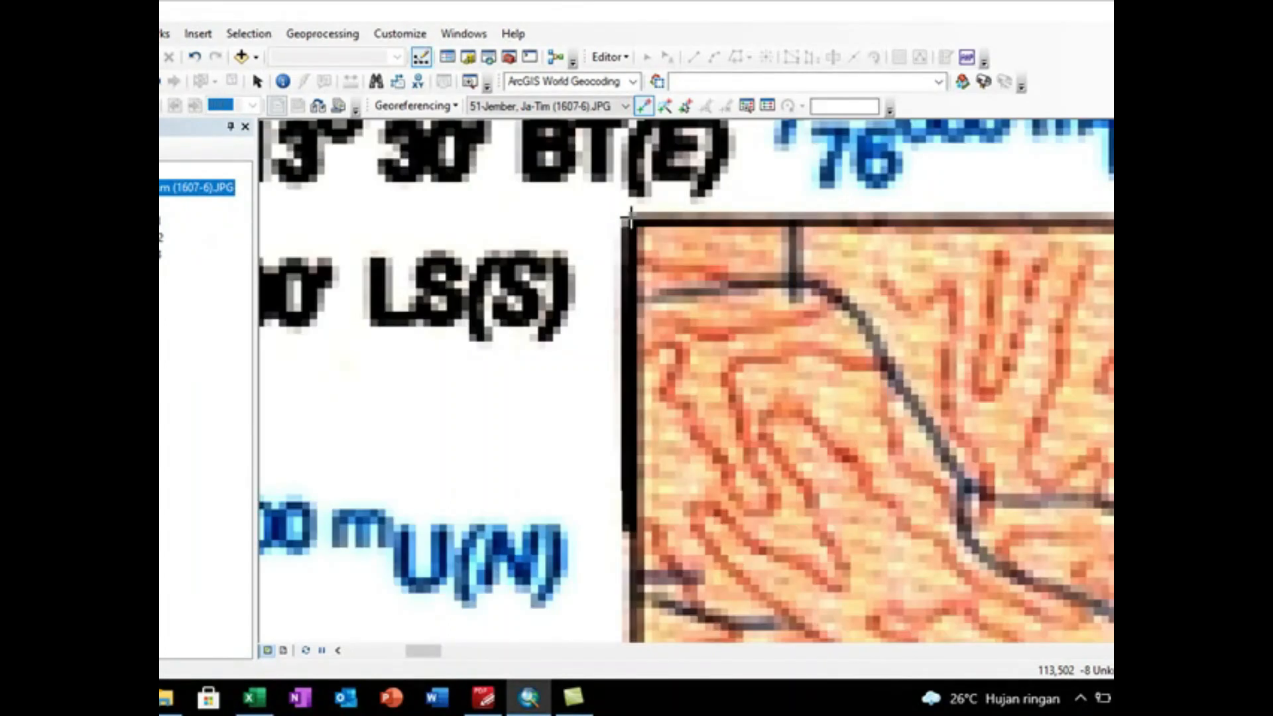
left_click(627, 220)
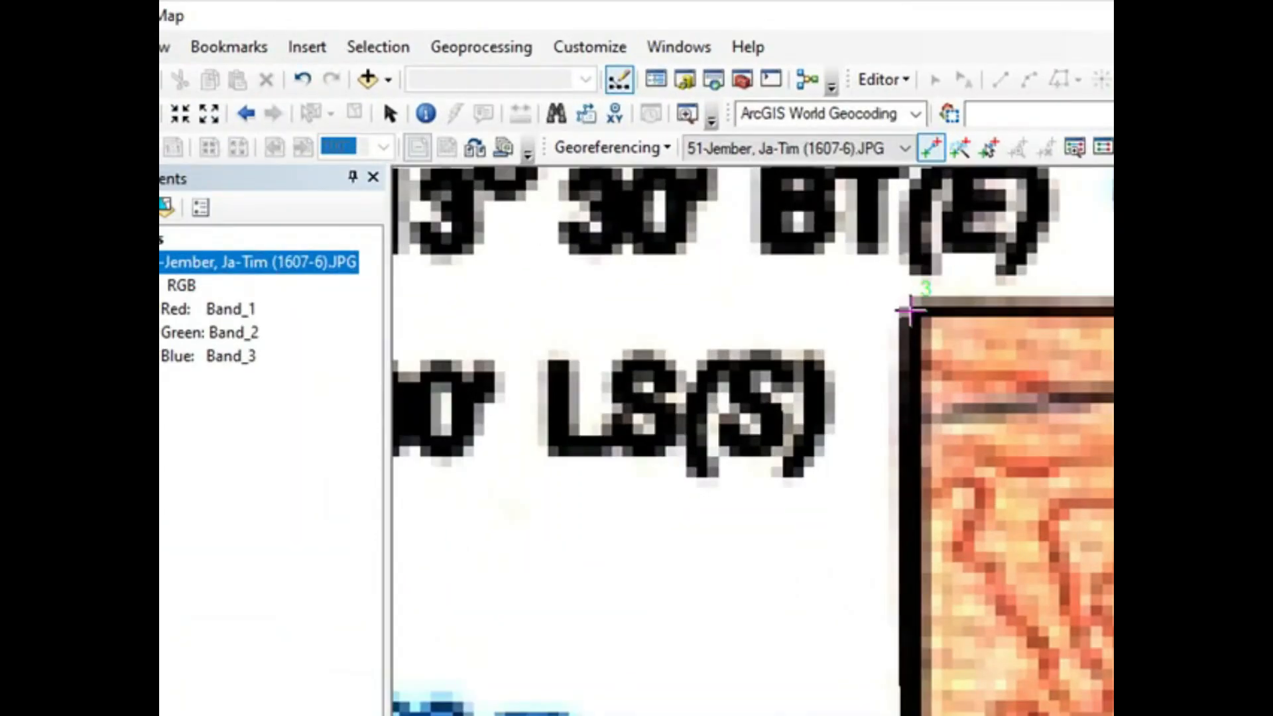
right_click(908, 309)
left_click(928, 327)
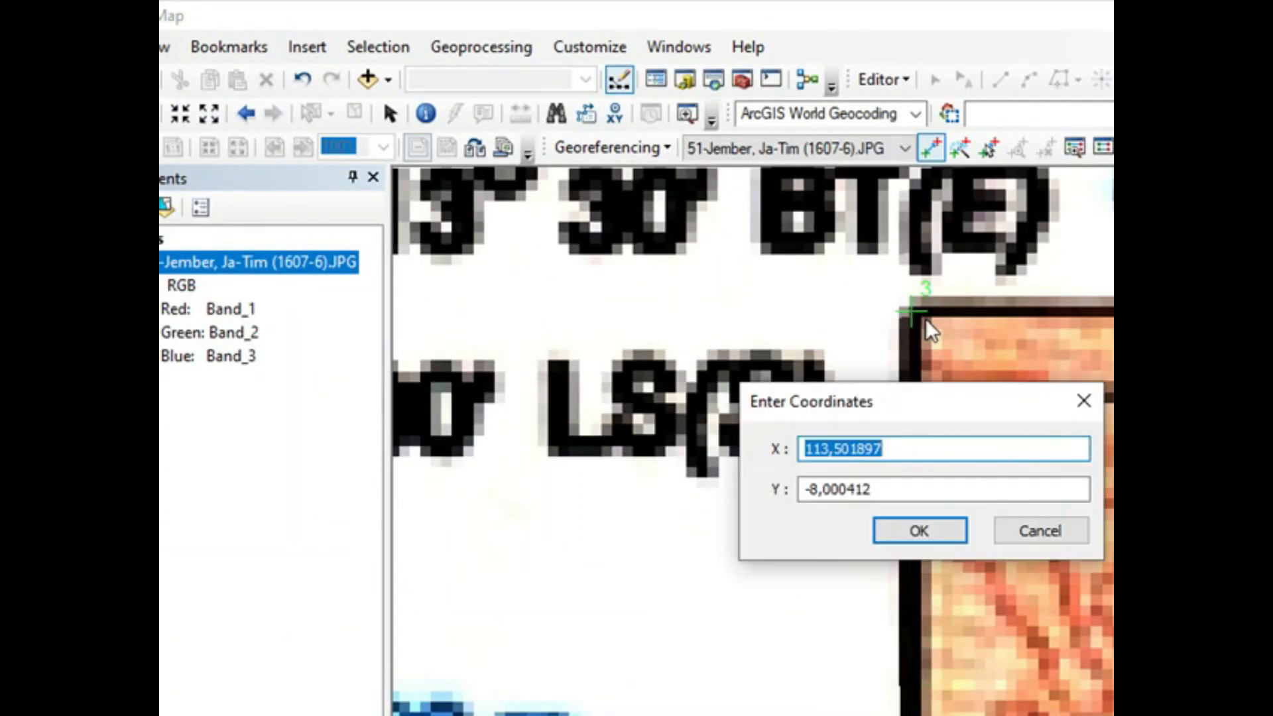
Step: Set the upper-left control point's coordinates to X 113,5 and Y -8
type("113")
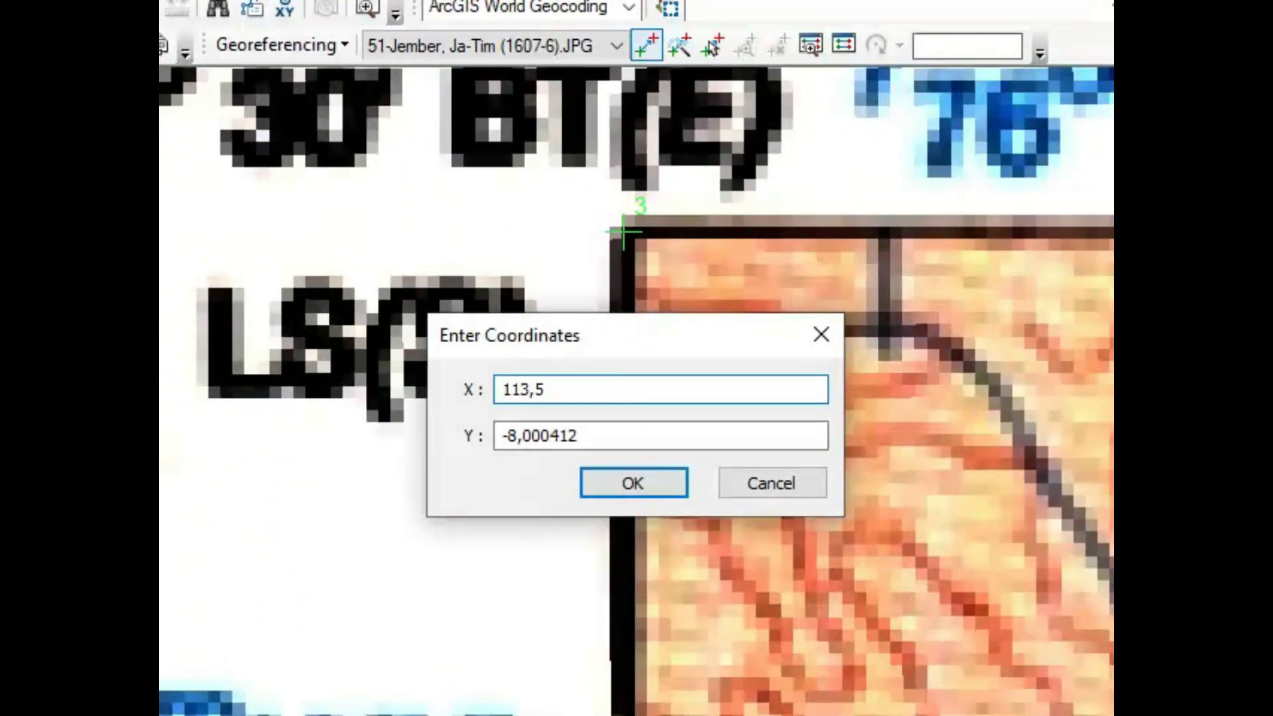
left_click(580, 436)
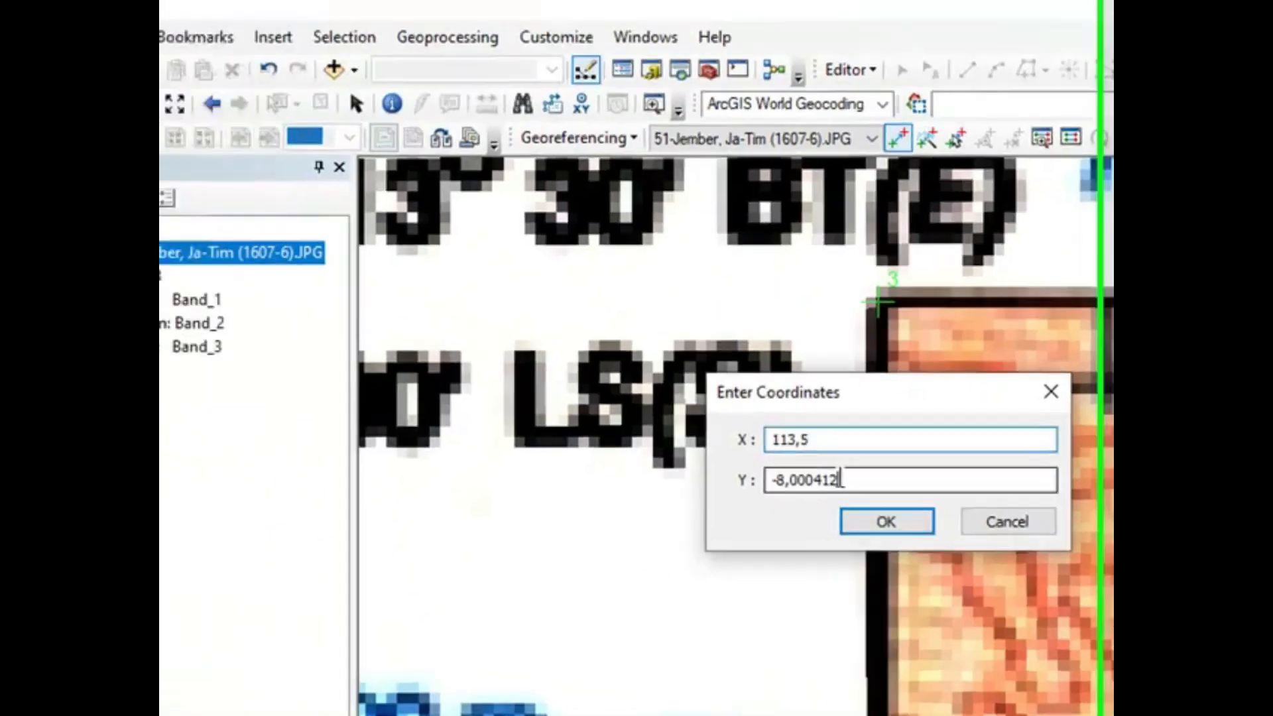
key("BackSpace")
key("BackSpace")
key("BackSpace")
left_click(906, 524)
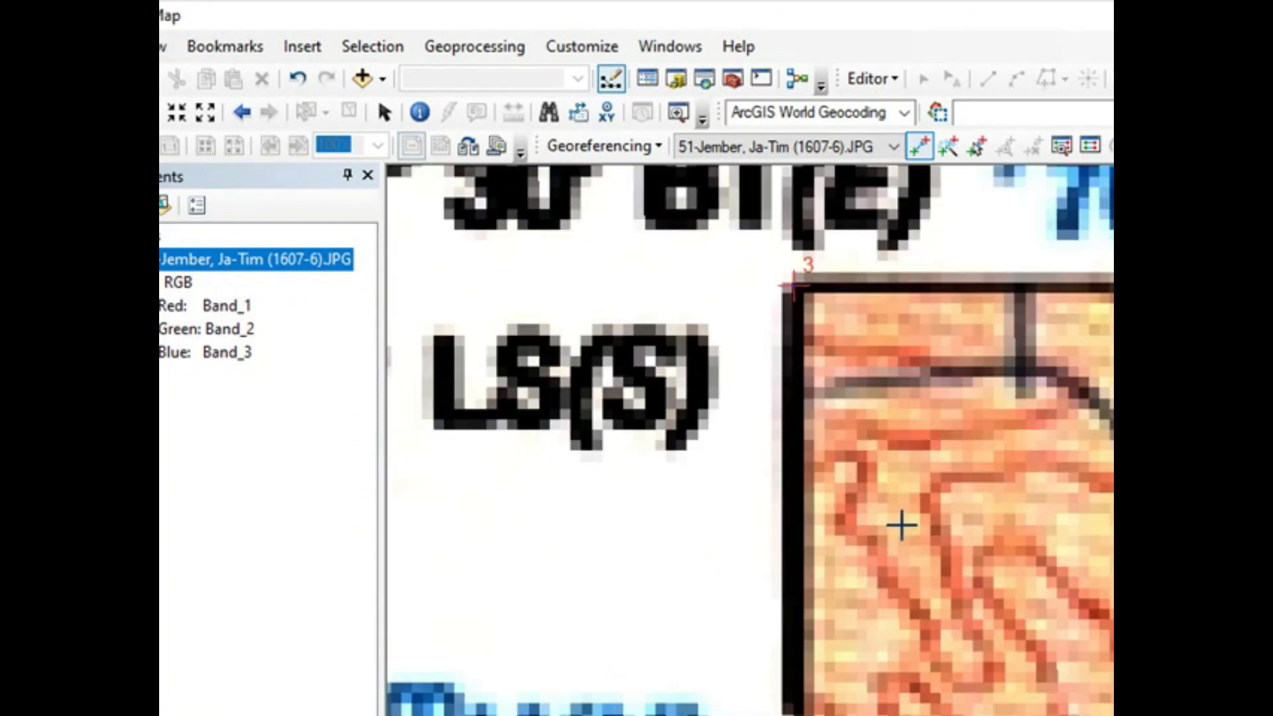
Step: Check the converter workbook for 113° 30' E, 8° 40' S, and place a fourth control point on the lower-left frame corner in ArcMap
scroll(902, 524, "down", 2)
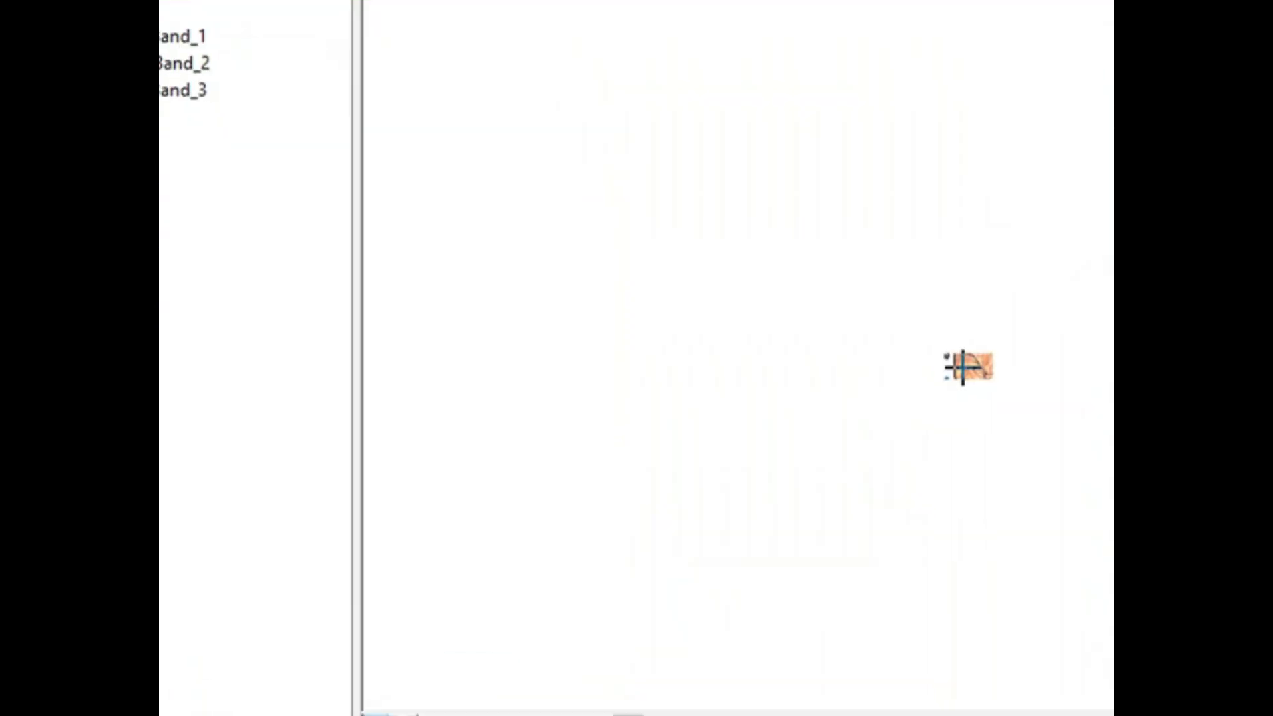
scroll(965, 372, "down", 3)
left_click_drag(1071, 230, 1072, 414)
scroll(296, 583, "down", 3)
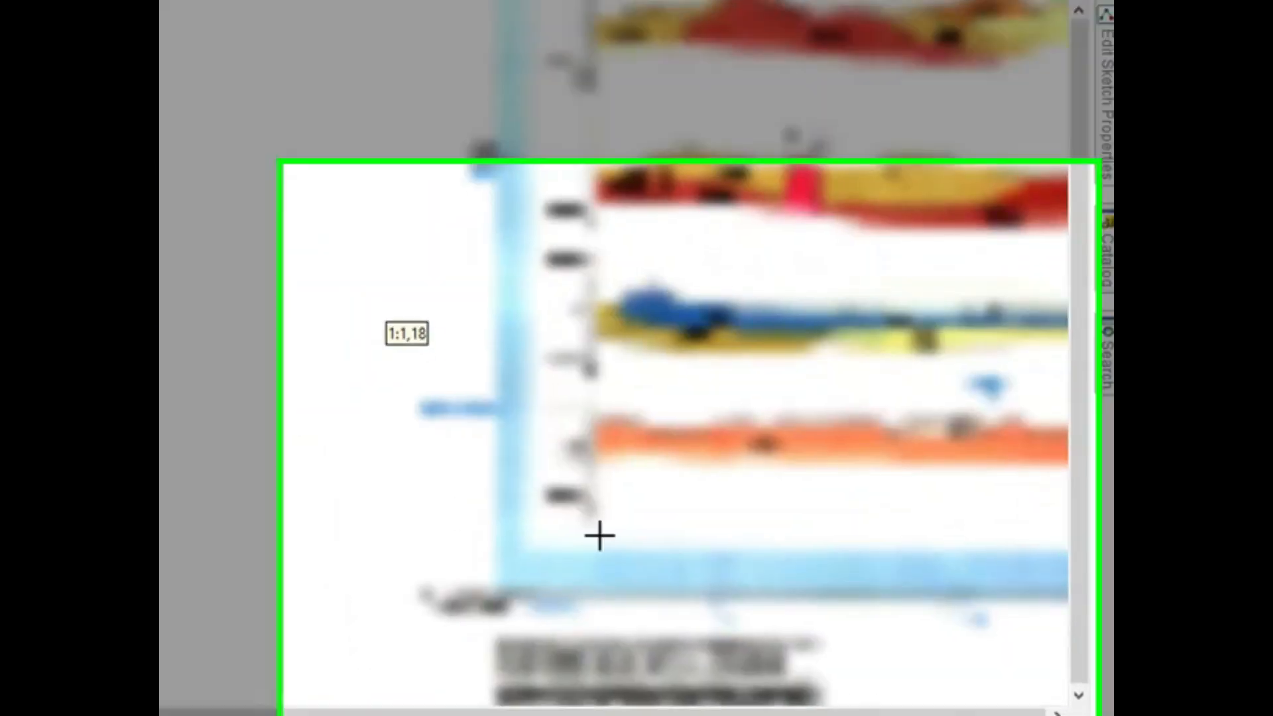
left_click(1058, 714)
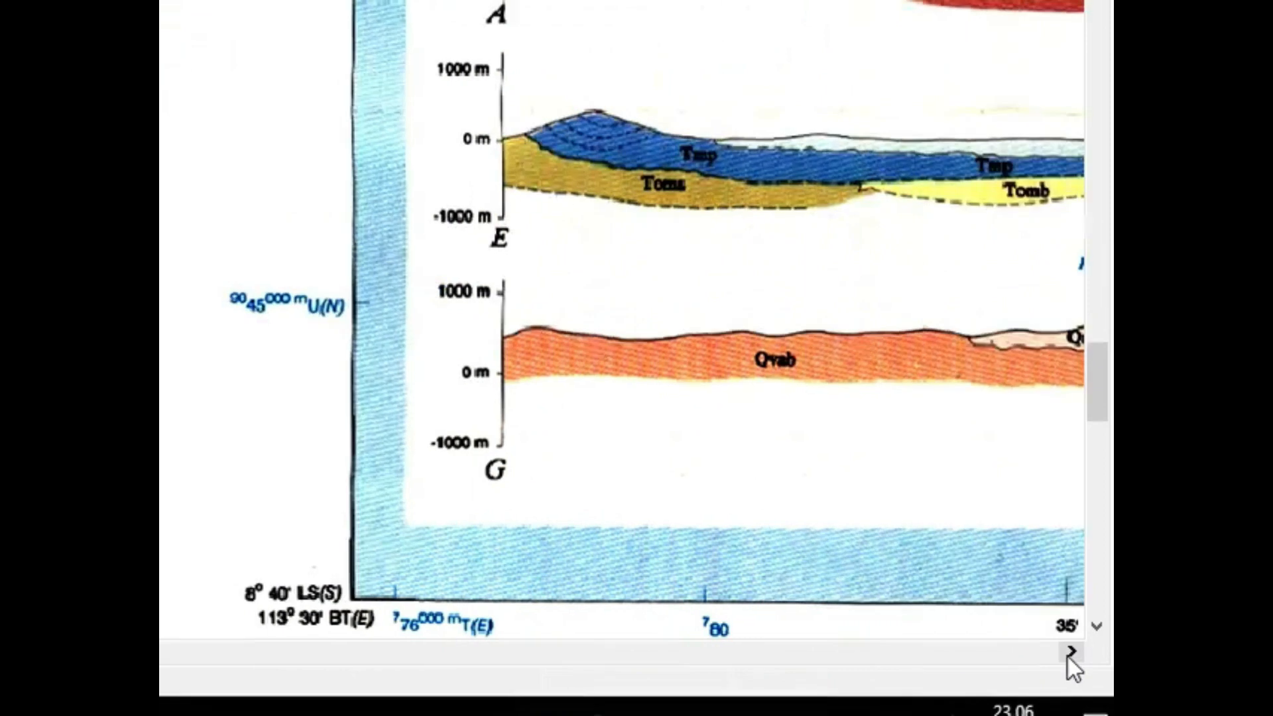
left_click(1058, 714)
scroll(228, 610, "down", 4)
left_click(1081, 628)
left_click(1082, 628)
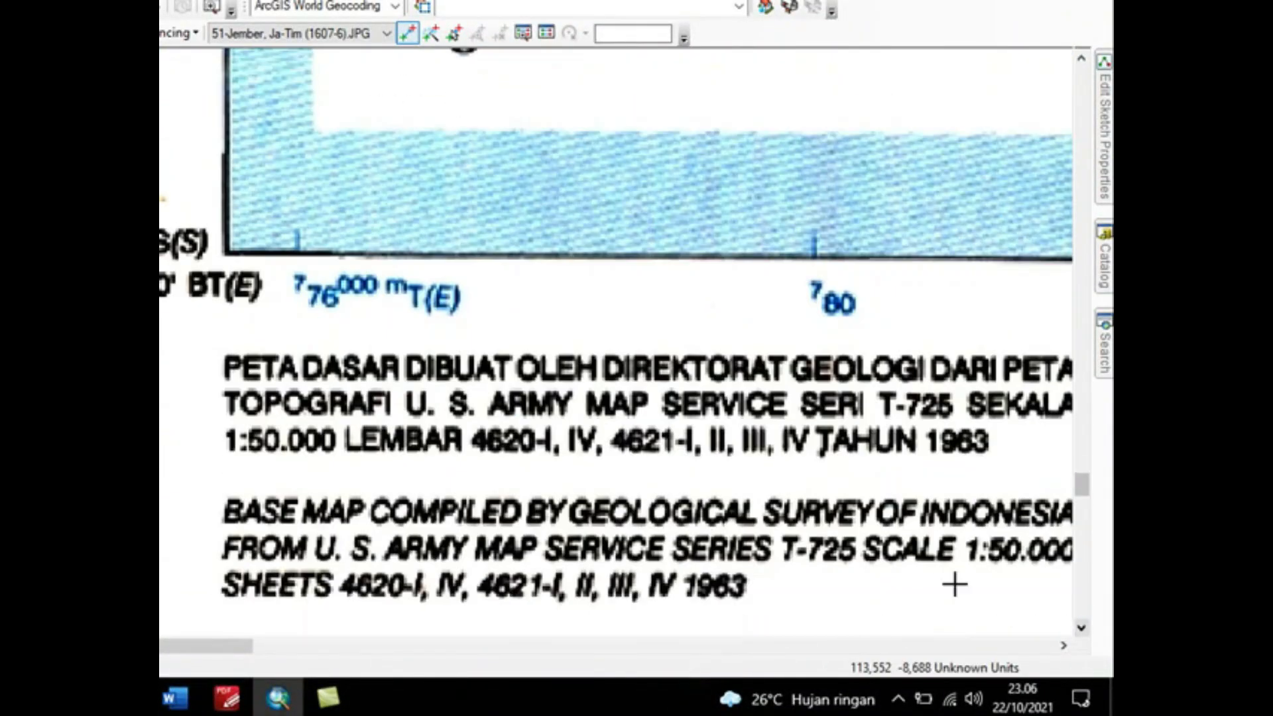
scroll(227, 252, "down", 9)
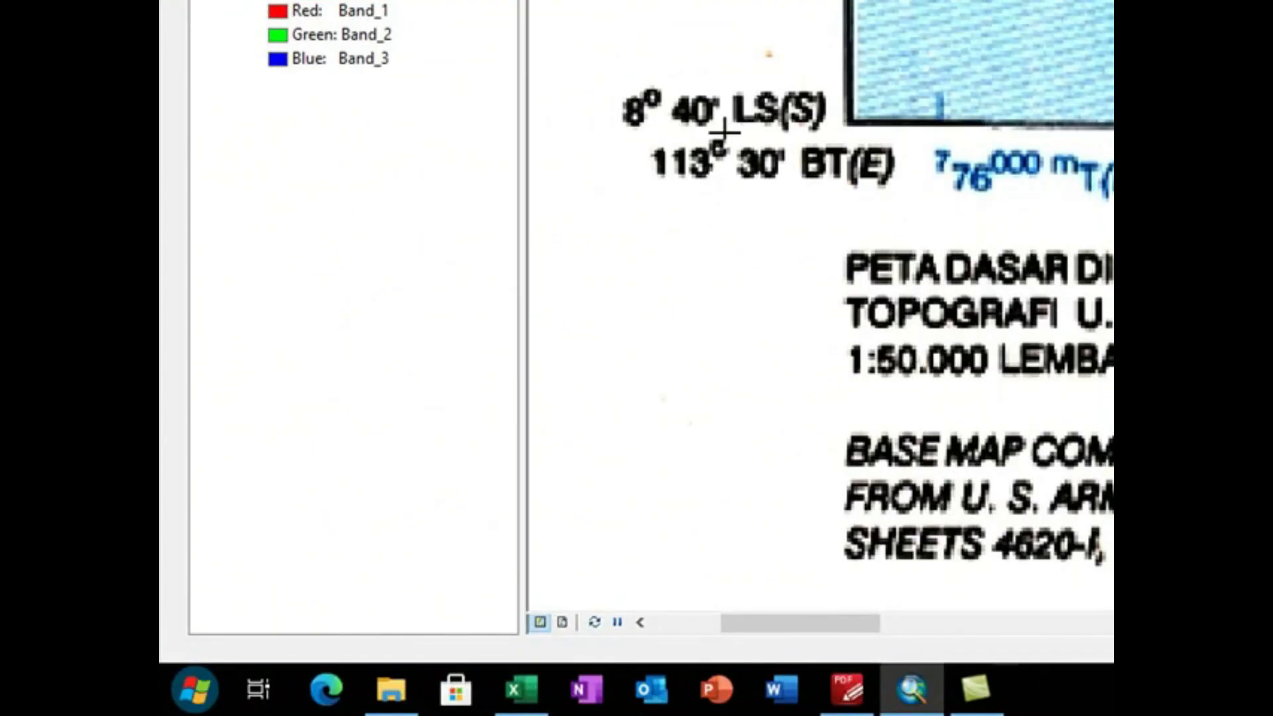
left_click(512, 689)
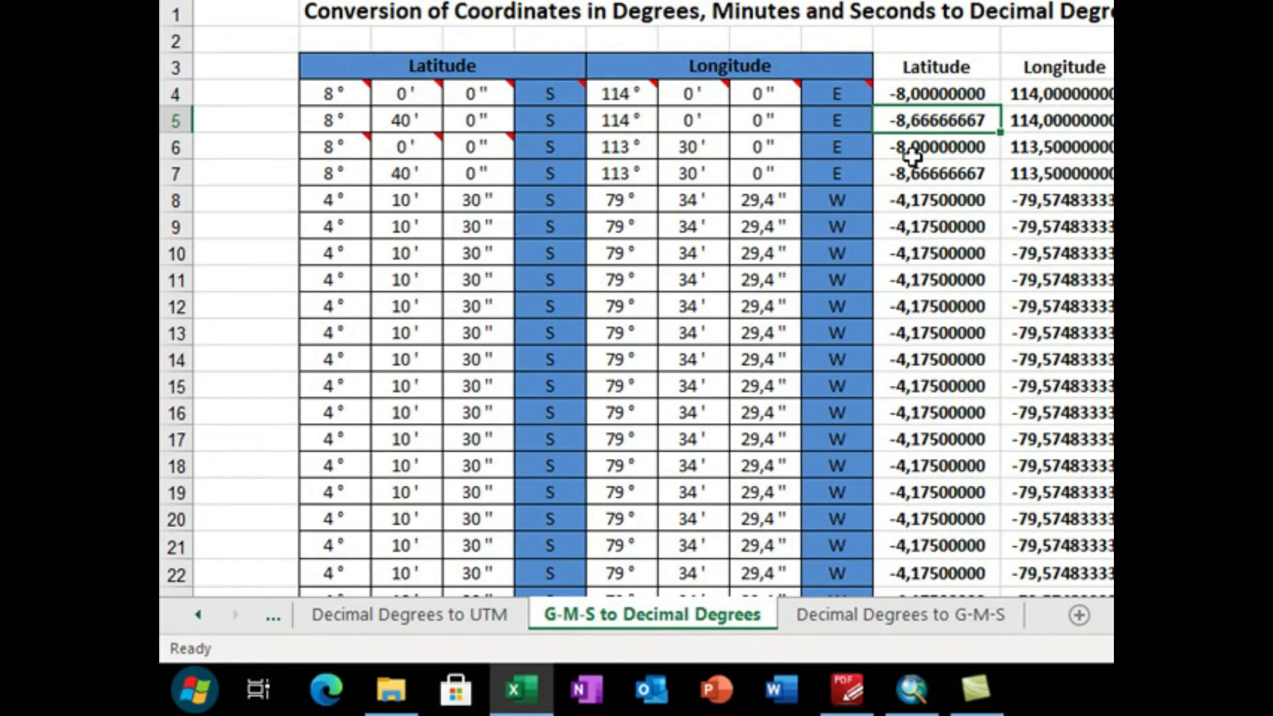
left_click(912, 690)
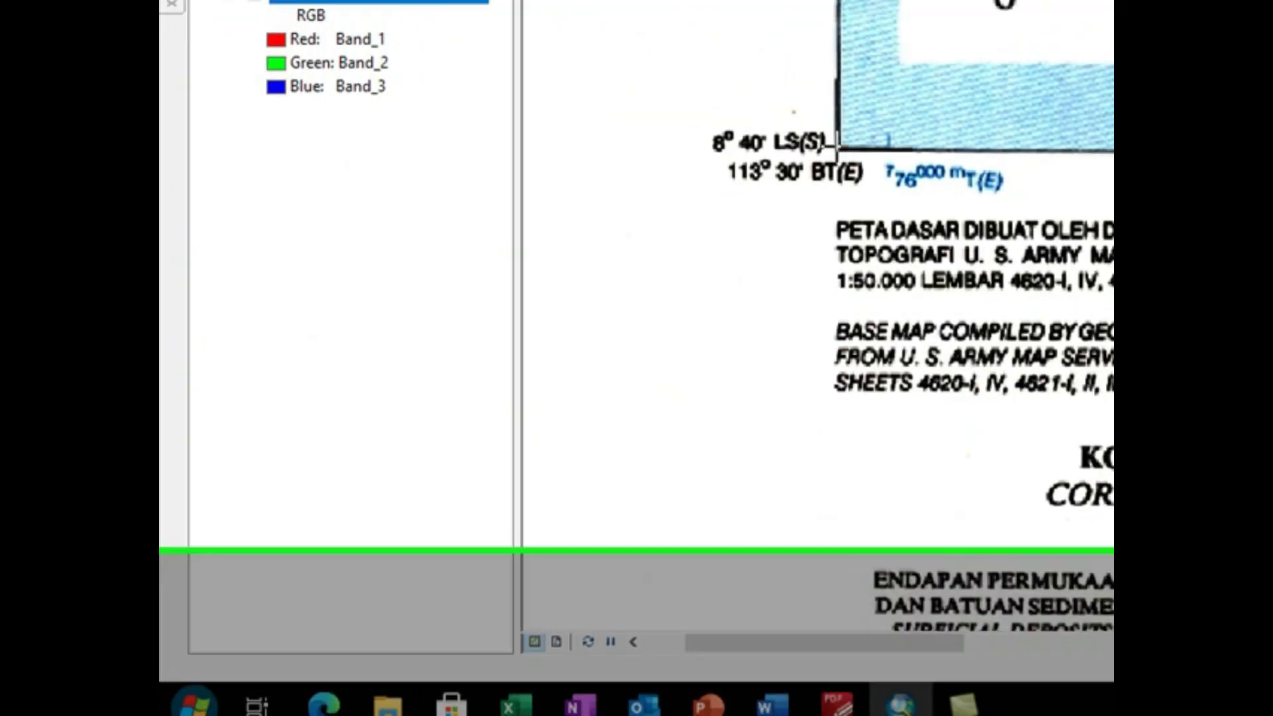
scroll(768, 379, "down", 5)
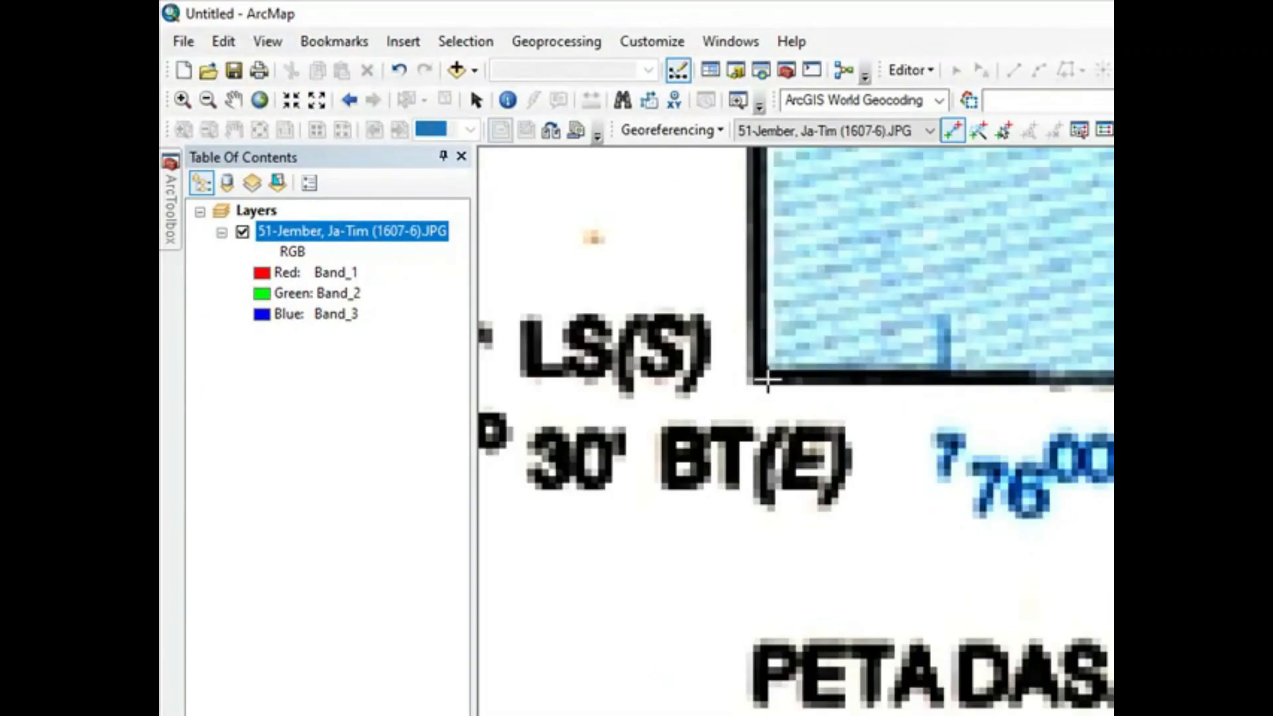
scroll(767, 380, "down", 2)
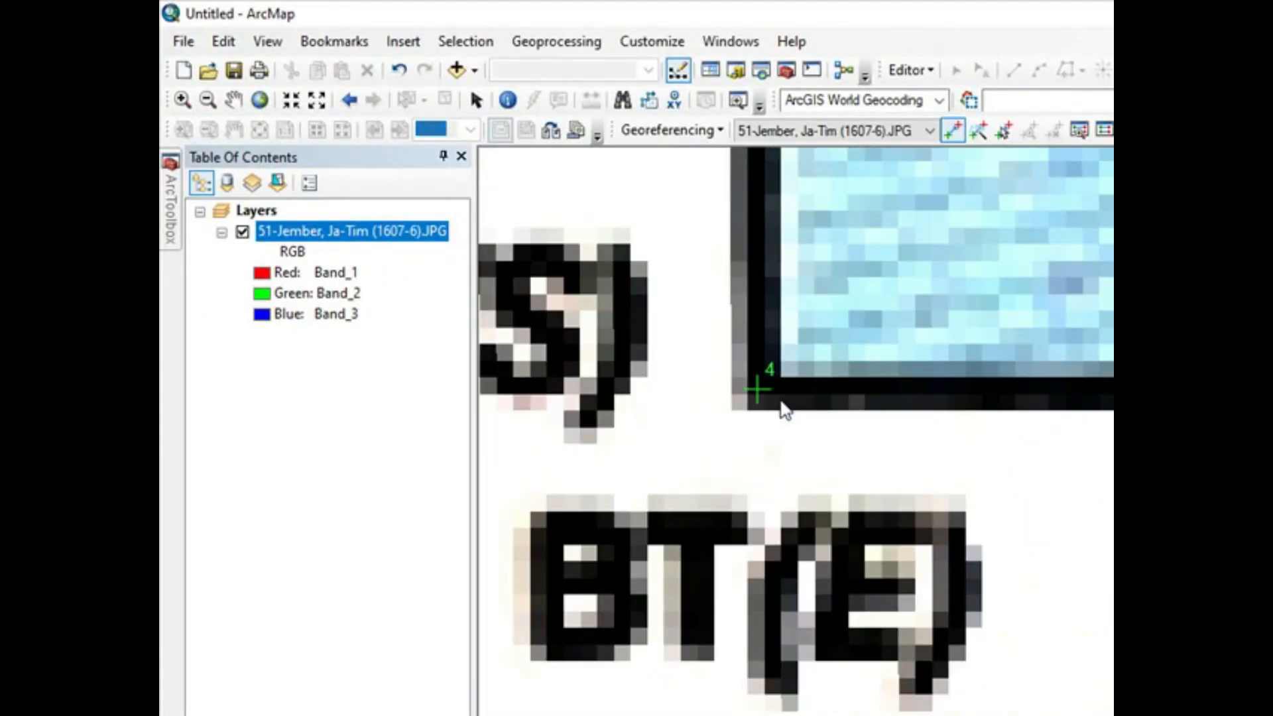
Step: Enter X 113,5 and the decimal latitude of 8° 40' S for the lower-left control point
type("113,5")
left_click(908, 431)
key("BackSpace")
key("BackSpace")
key("BackSpace")
key("BackSpace")
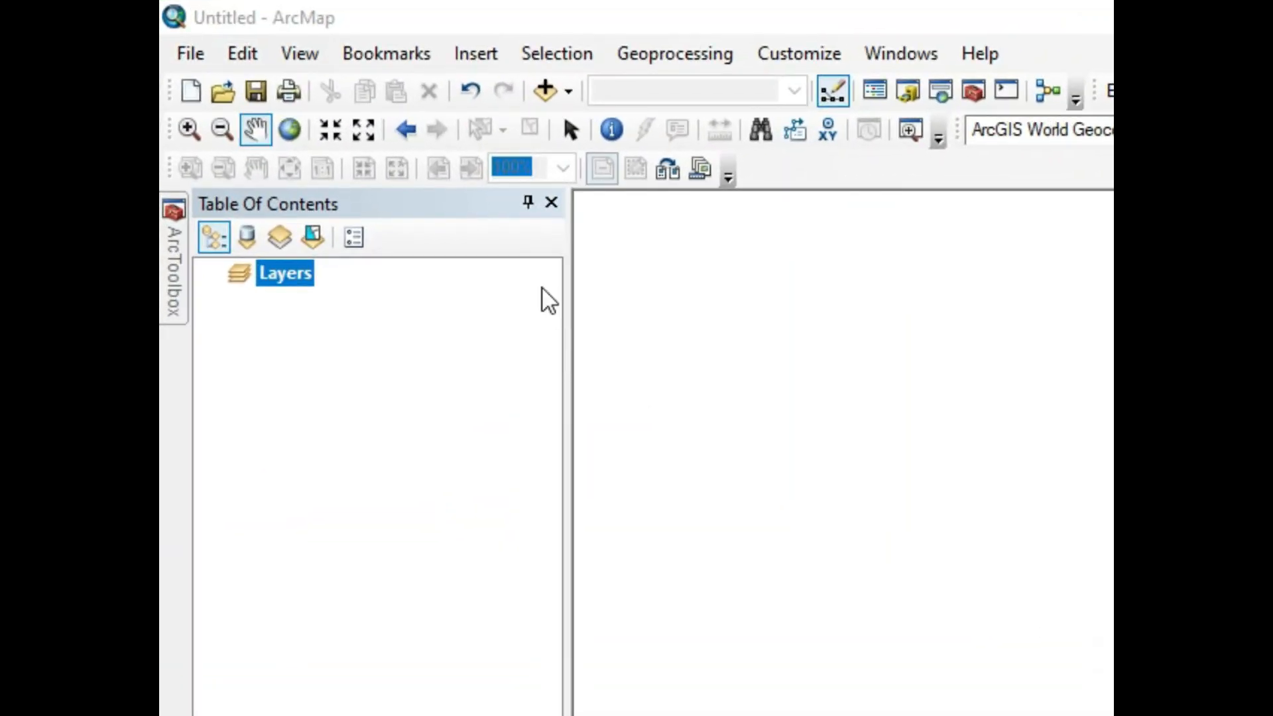
Step: Add 51-Jember, Ja-Tim (1607-6).JPG from the 02_Geologi_Jawa folder to the empty map, accepting it without a spatial reference
left_click(545, 91)
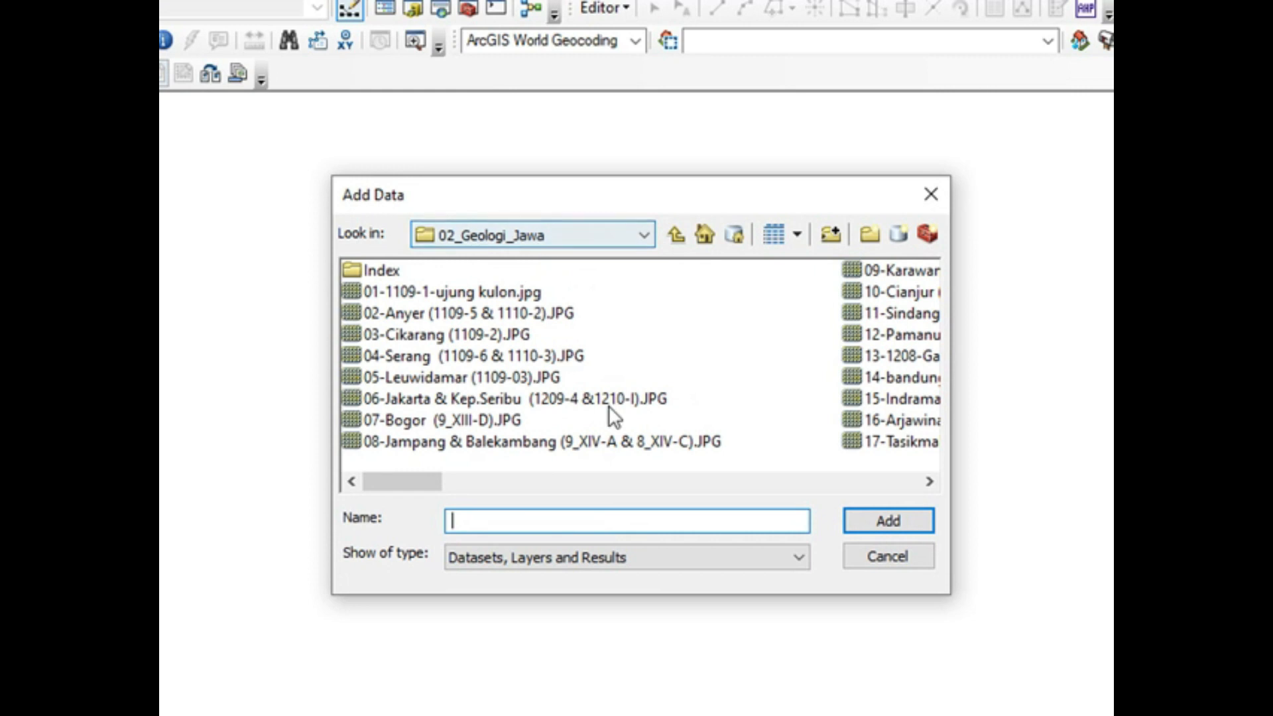
left_click(928, 480)
left_click(929, 480)
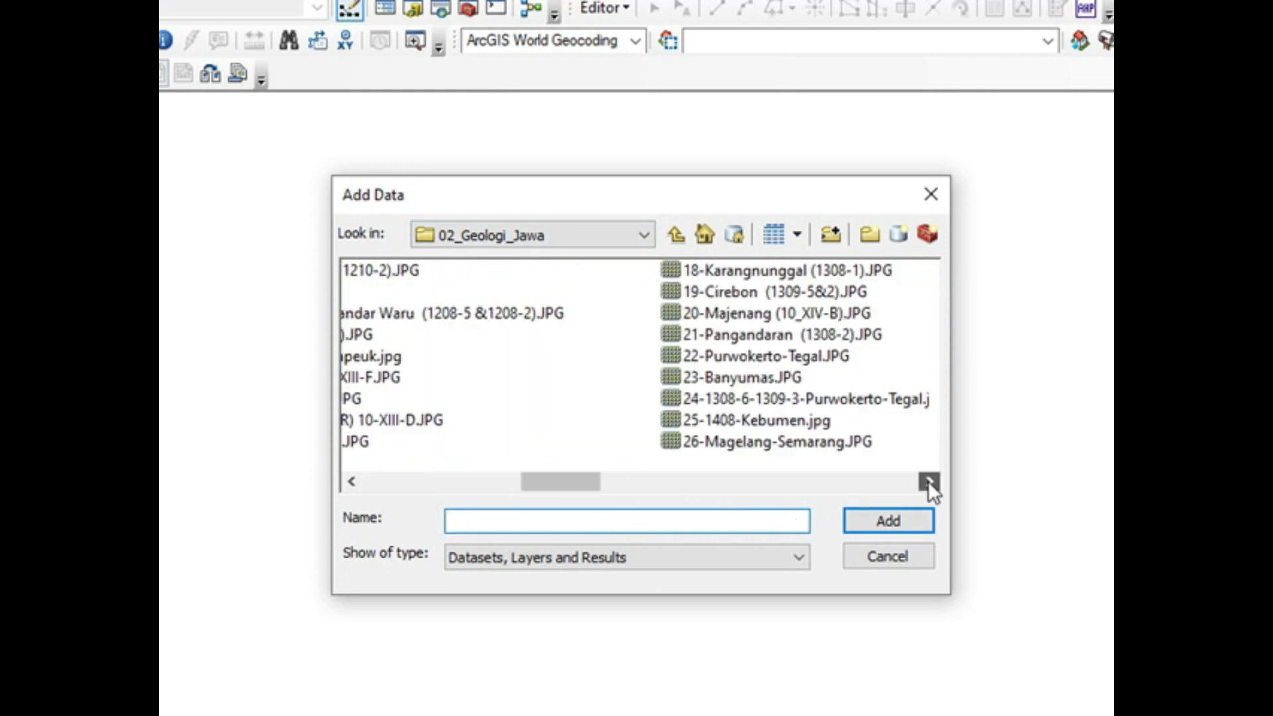
left_click(928, 480)
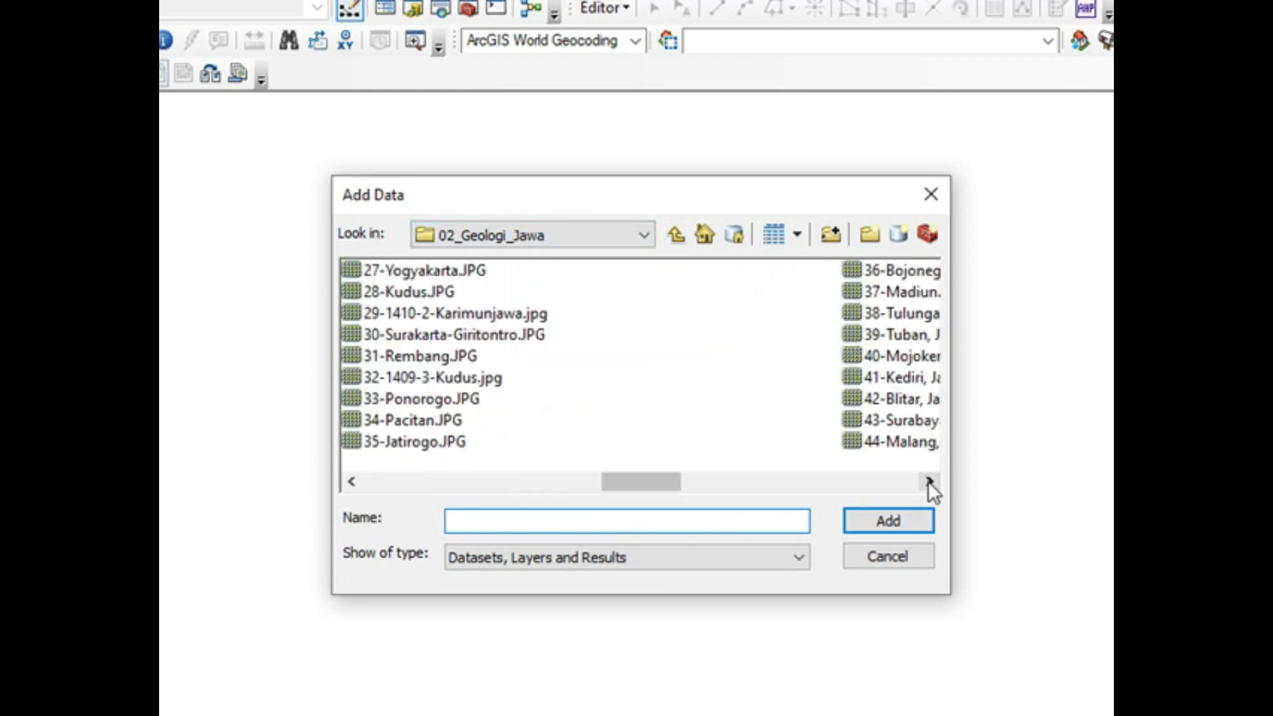
left_click(928, 480)
left_click(928, 480)
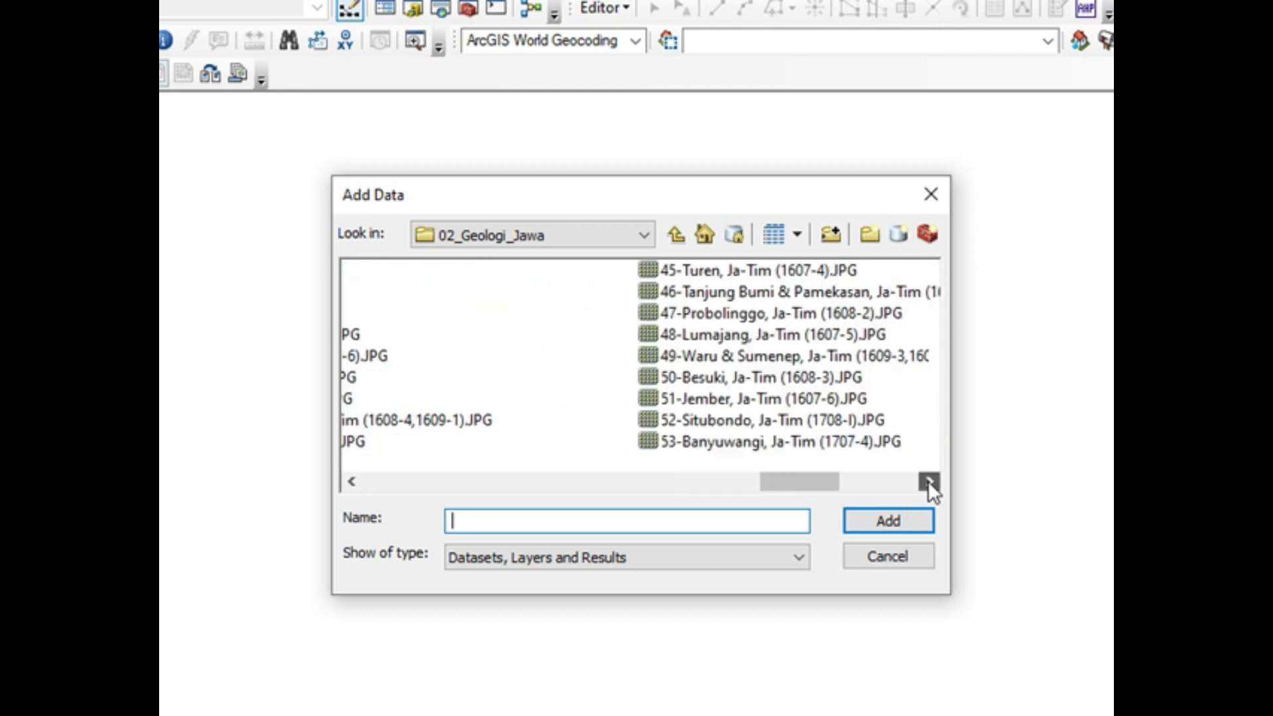
left_click(467, 400)
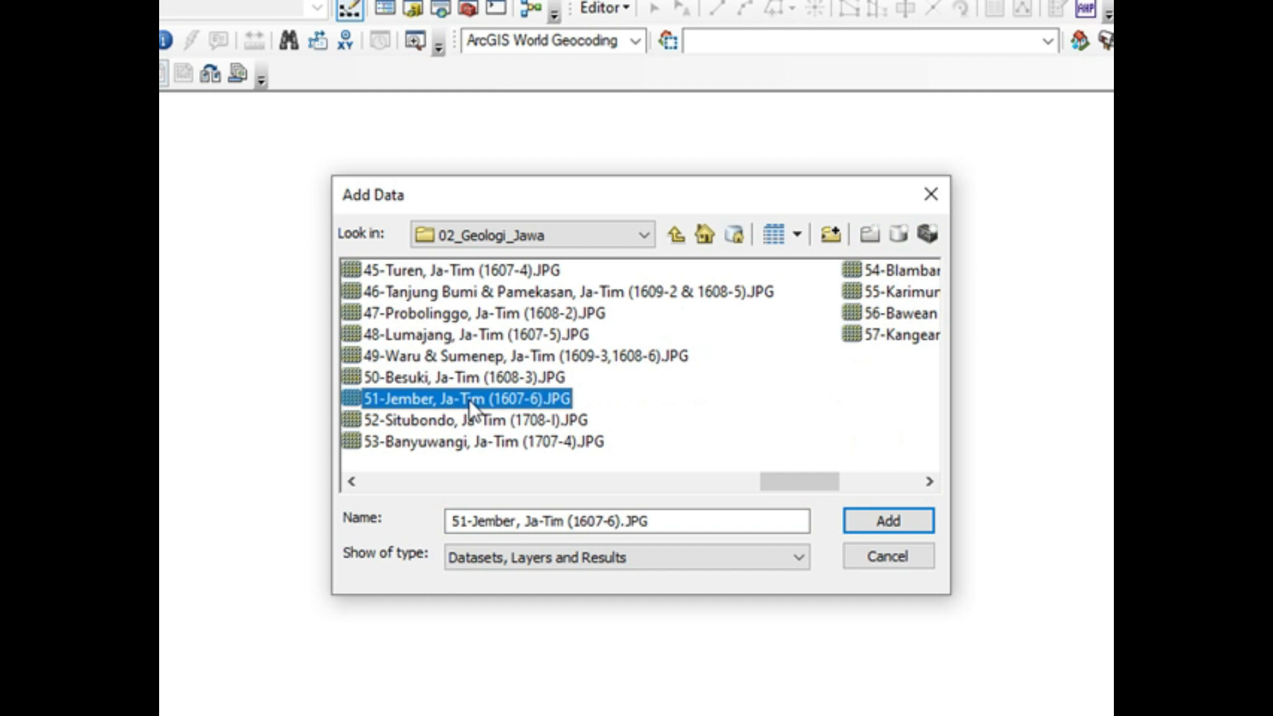
left_click(880, 518)
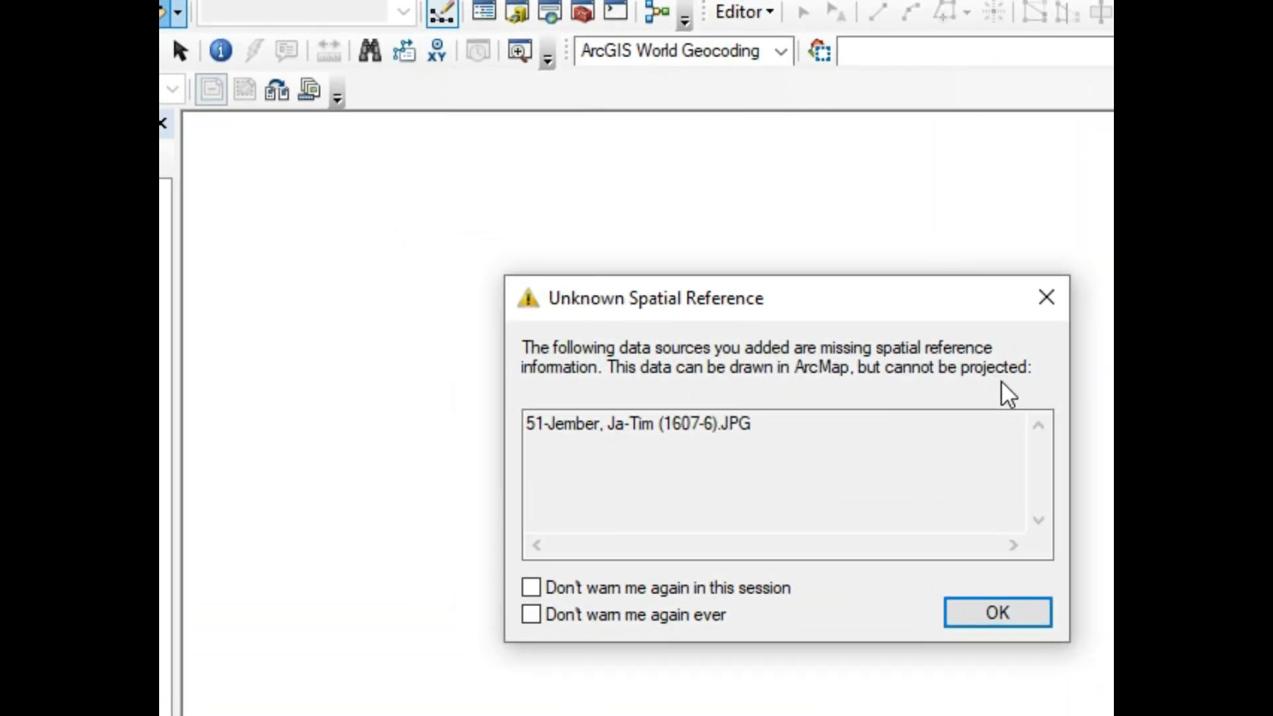
left_click(1018, 619)
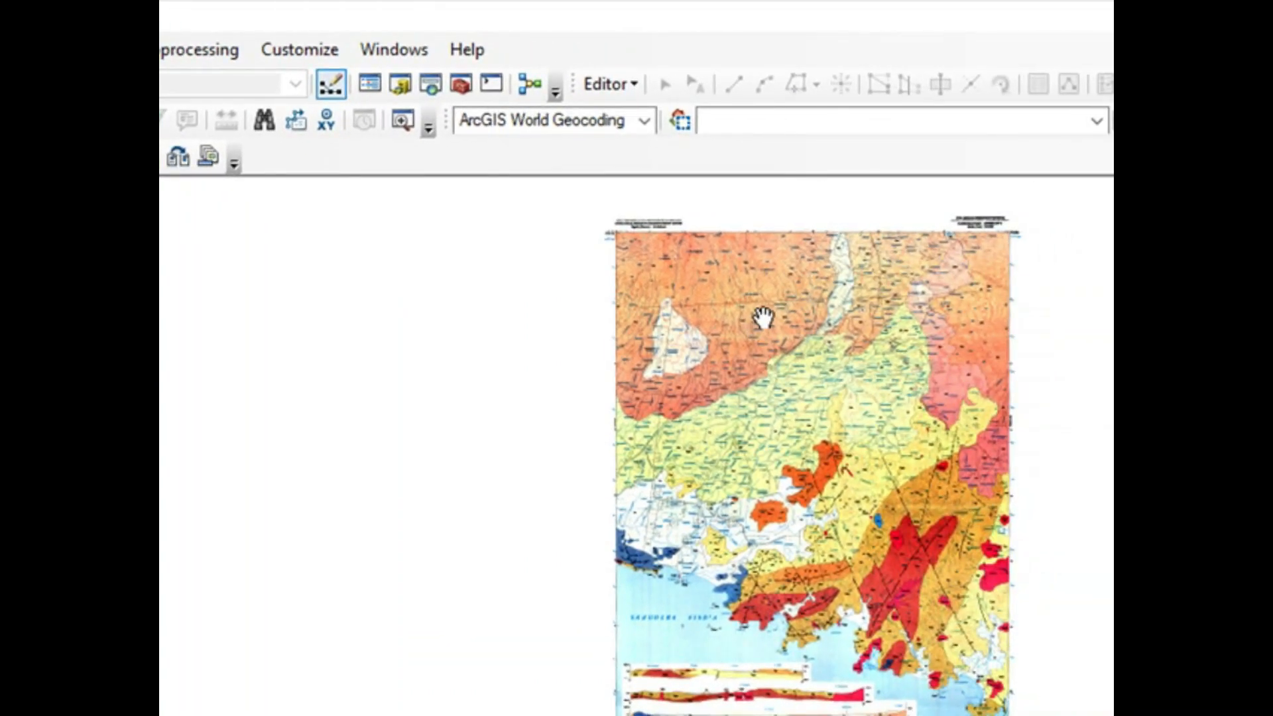
Step: Examine the Jember geological sheet, including its header, scale bar, projection notes, legend and map frame
scroll(966, 219, "up", 3)
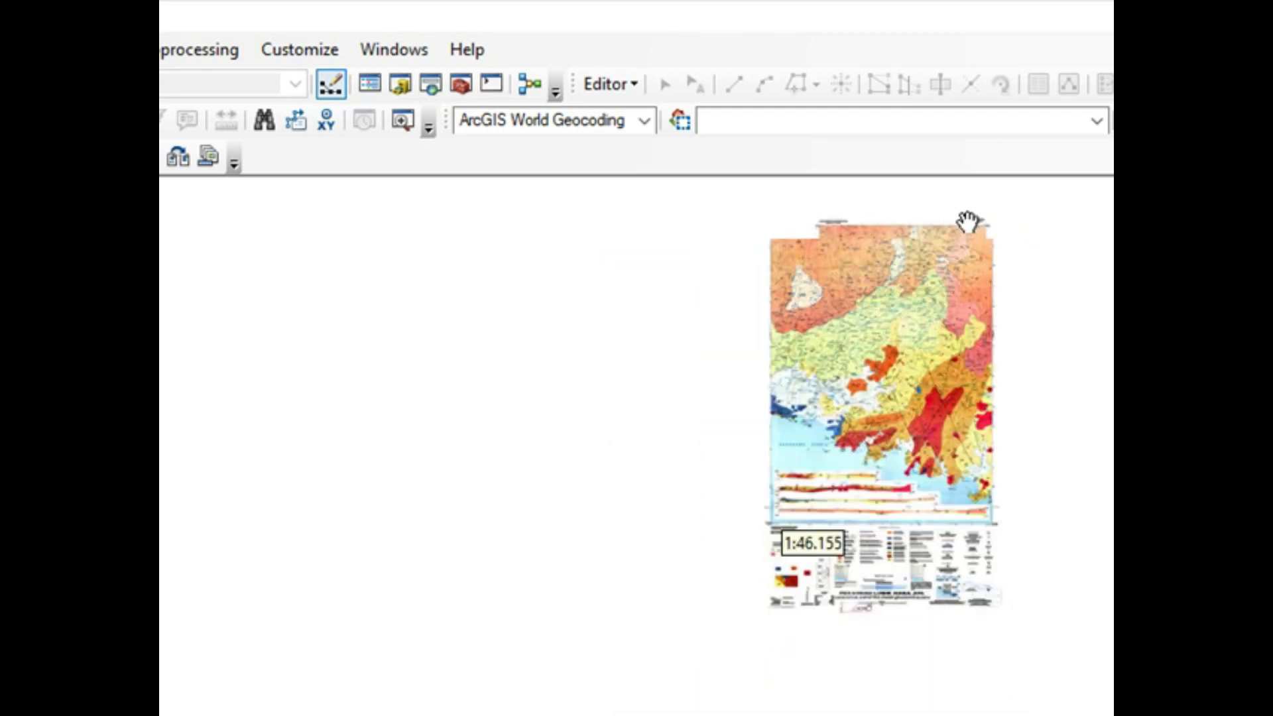
scroll(967, 223, "down", 4)
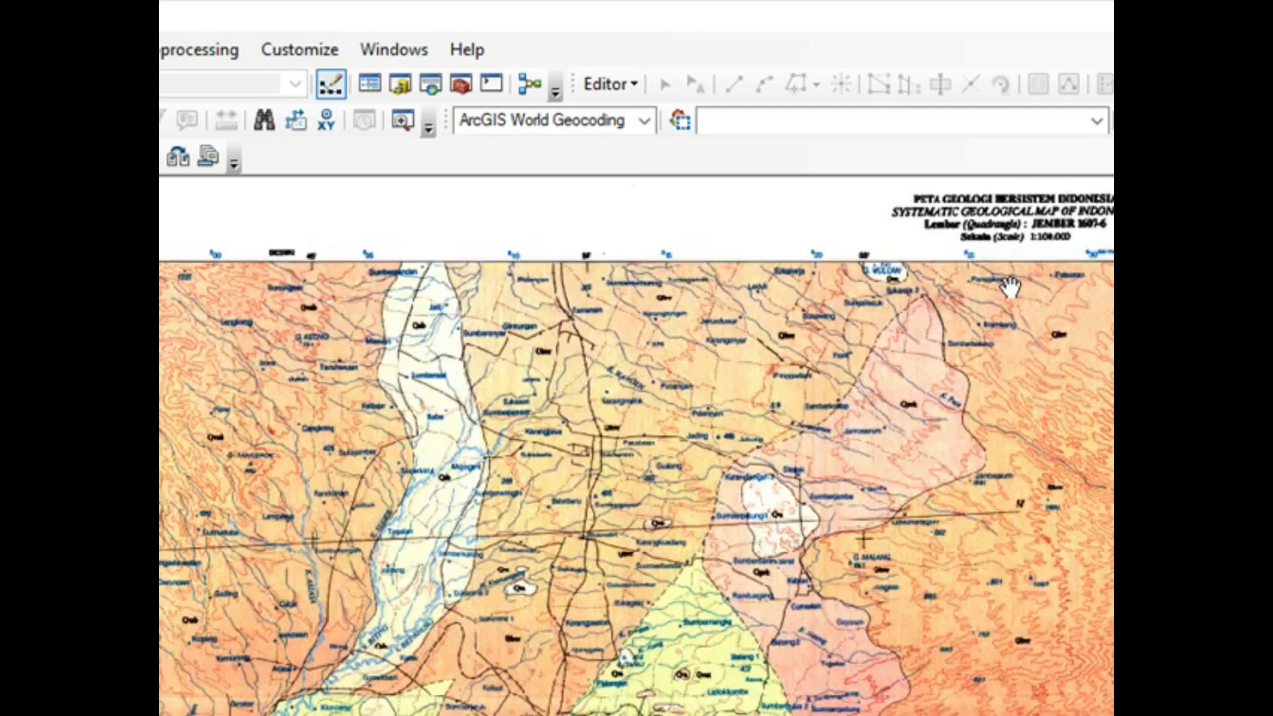
scroll(1007, 279, "up", 4)
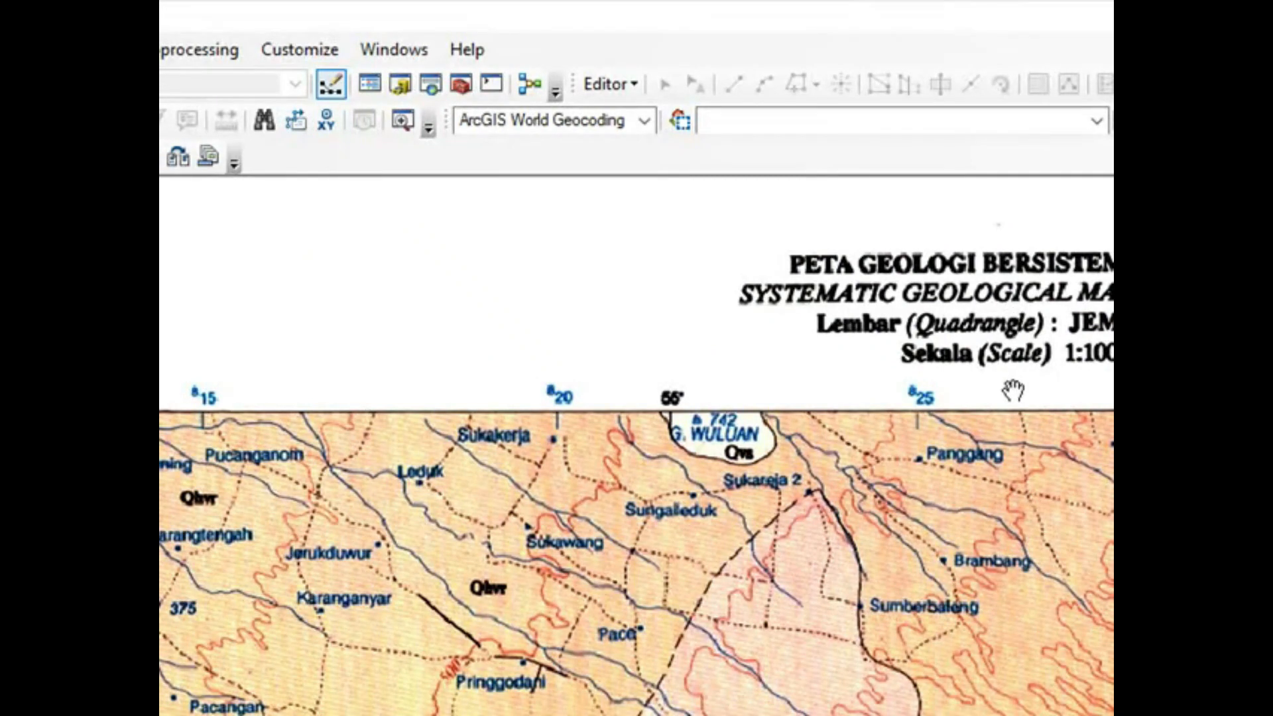
scroll(1006, 441, "down", 4)
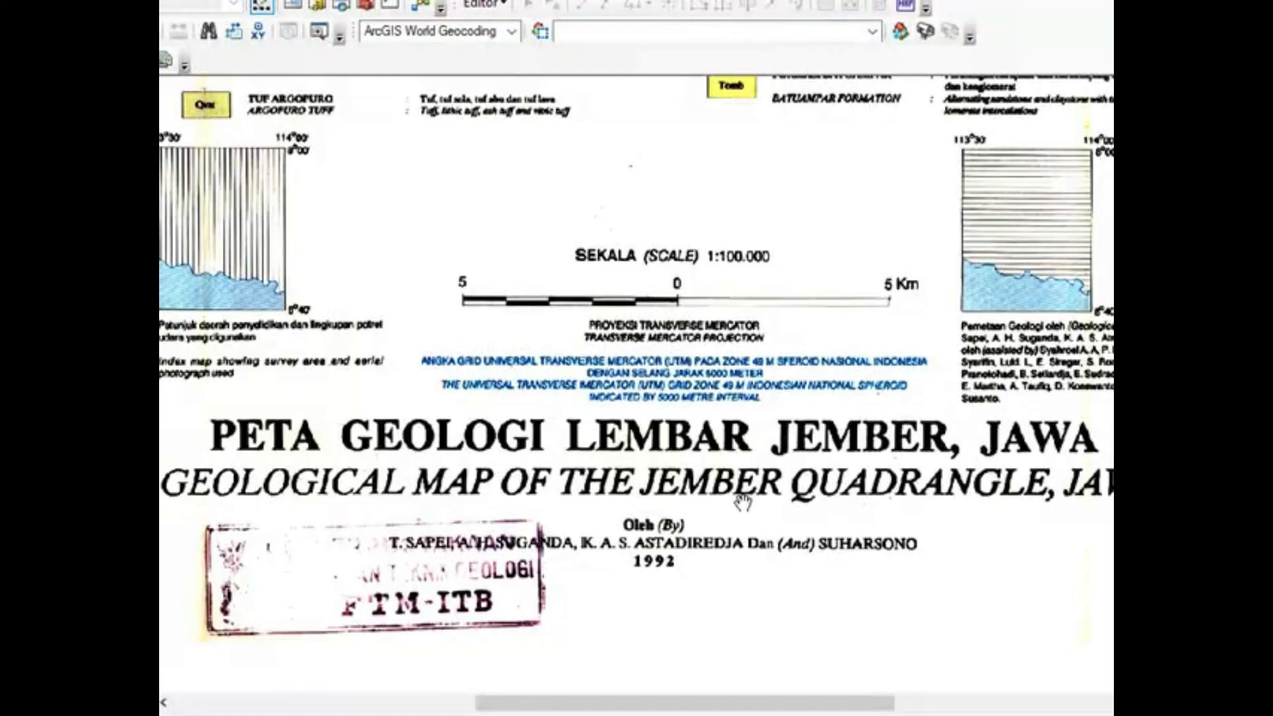
scroll(738, 496, "down", 4)
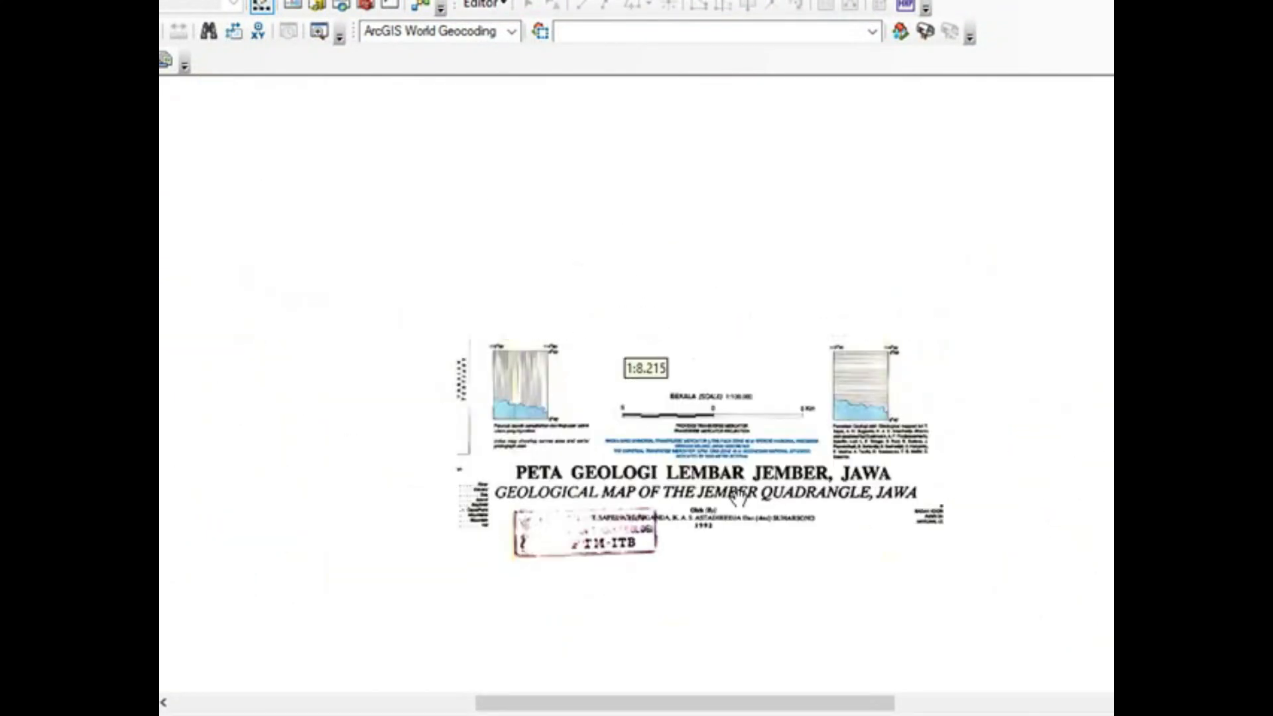
left_click_drag(798, 315, 753, 484)
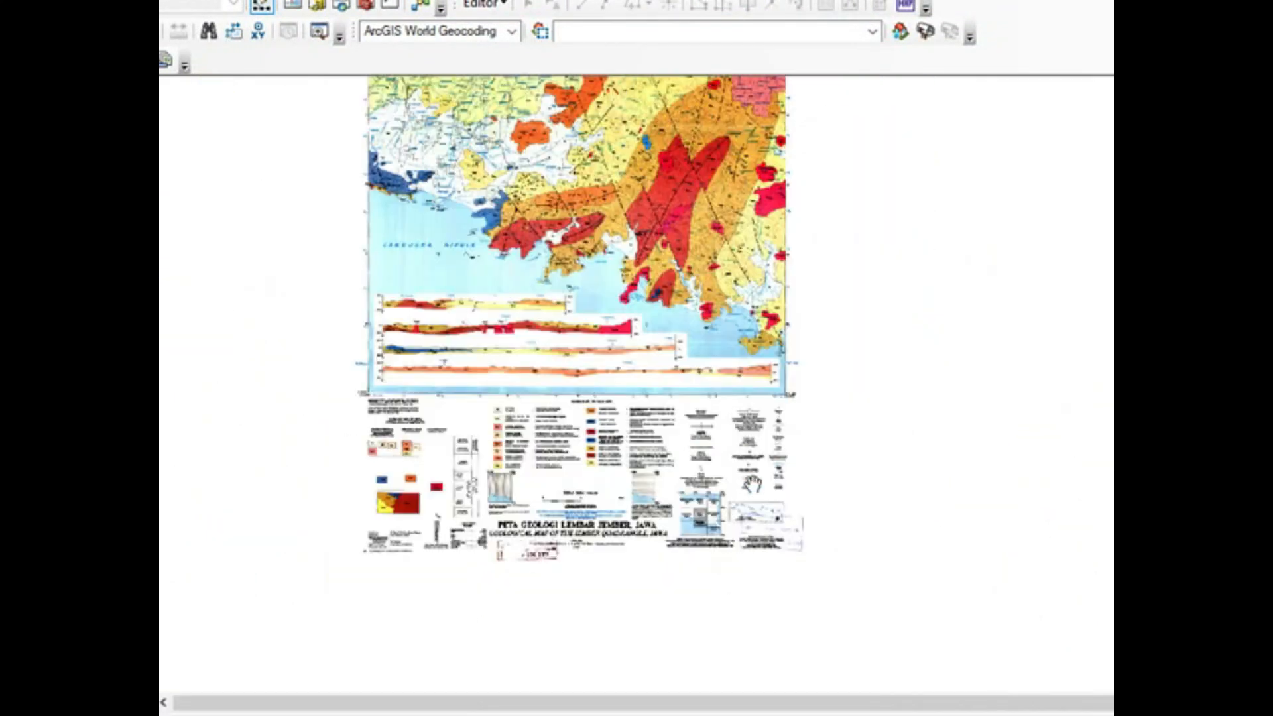
left_click_drag(709, 227, 709, 449)
left_click_drag(690, 261, 693, 392)
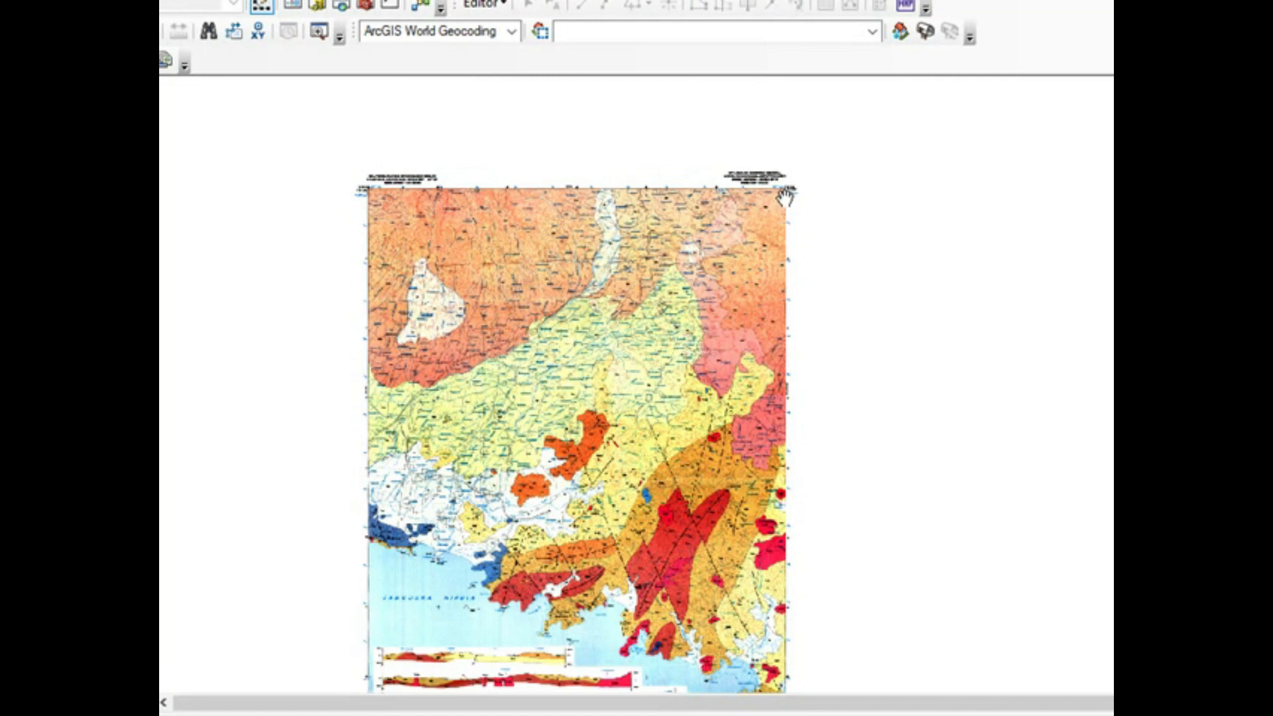
Step: Show the Georeferencing toolbar, dock it beside the other toolbars, and choose 51-Jember, Ja-Tim (1607-6).JPG as its target layer
left_click_drag(780, 403, 778, 253)
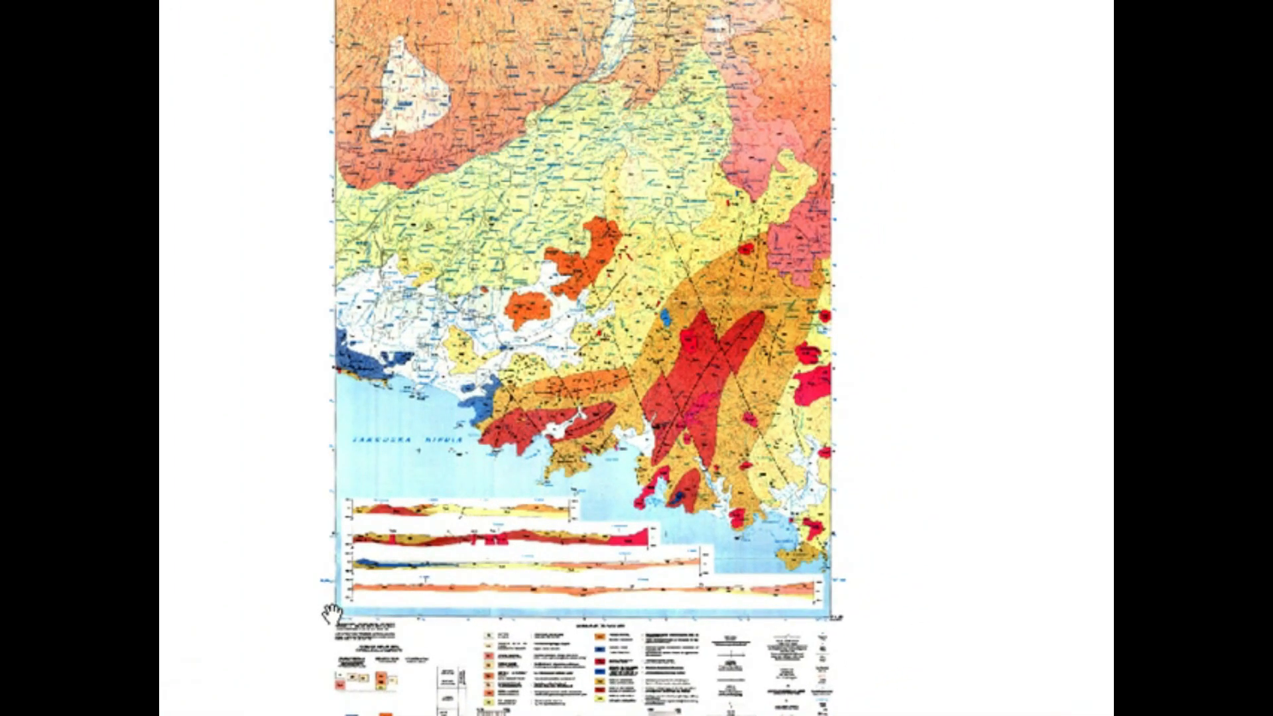
scroll(398, 223, "up", 3)
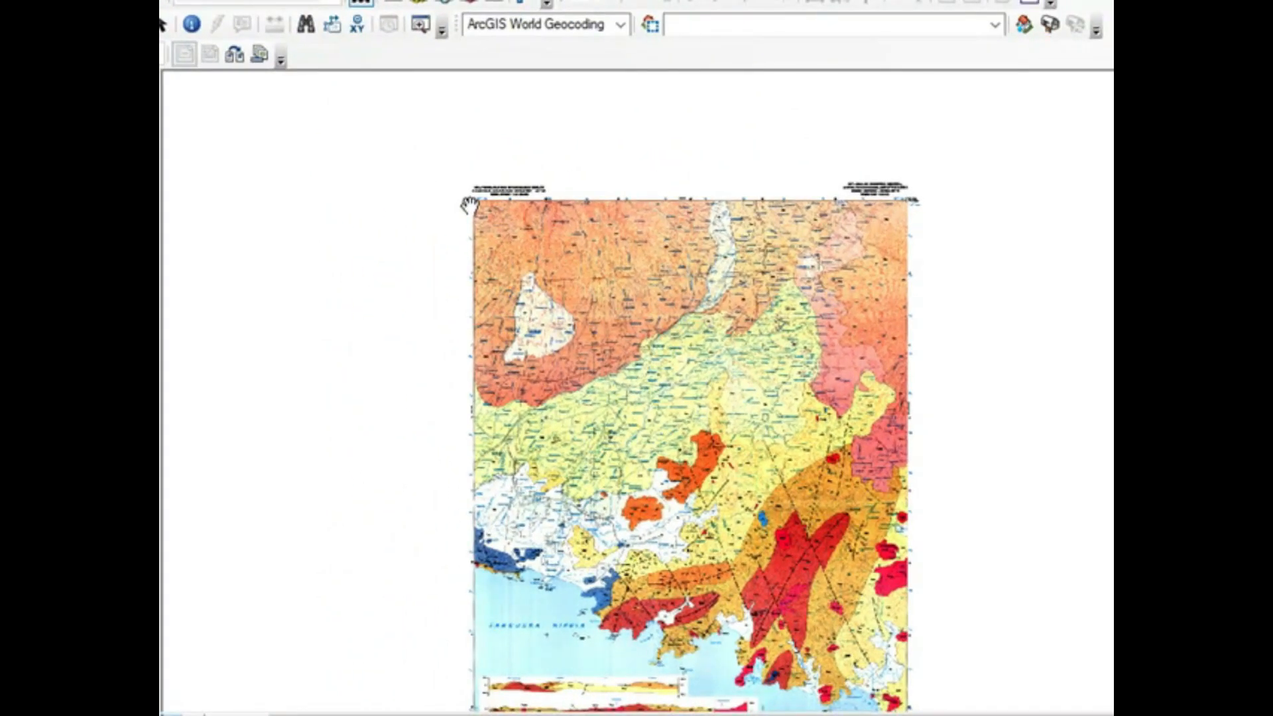
left_click_drag(735, 232, 640, 158)
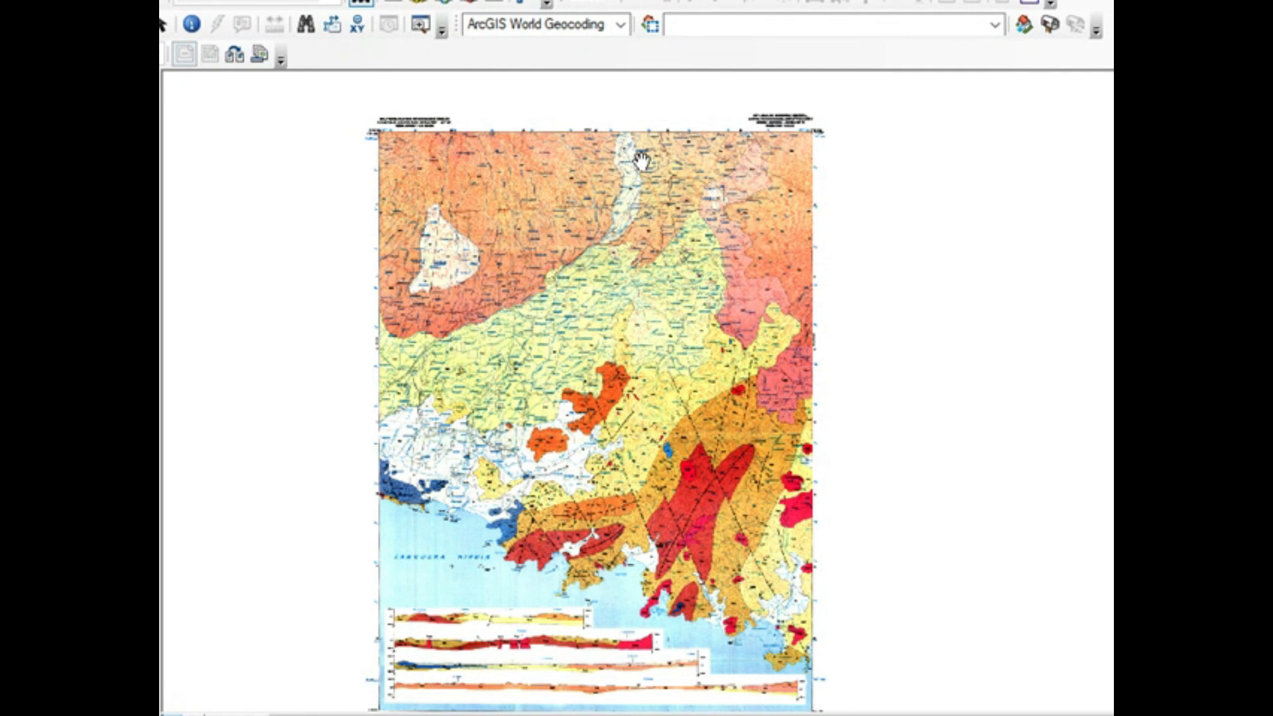
left_click(320, 28)
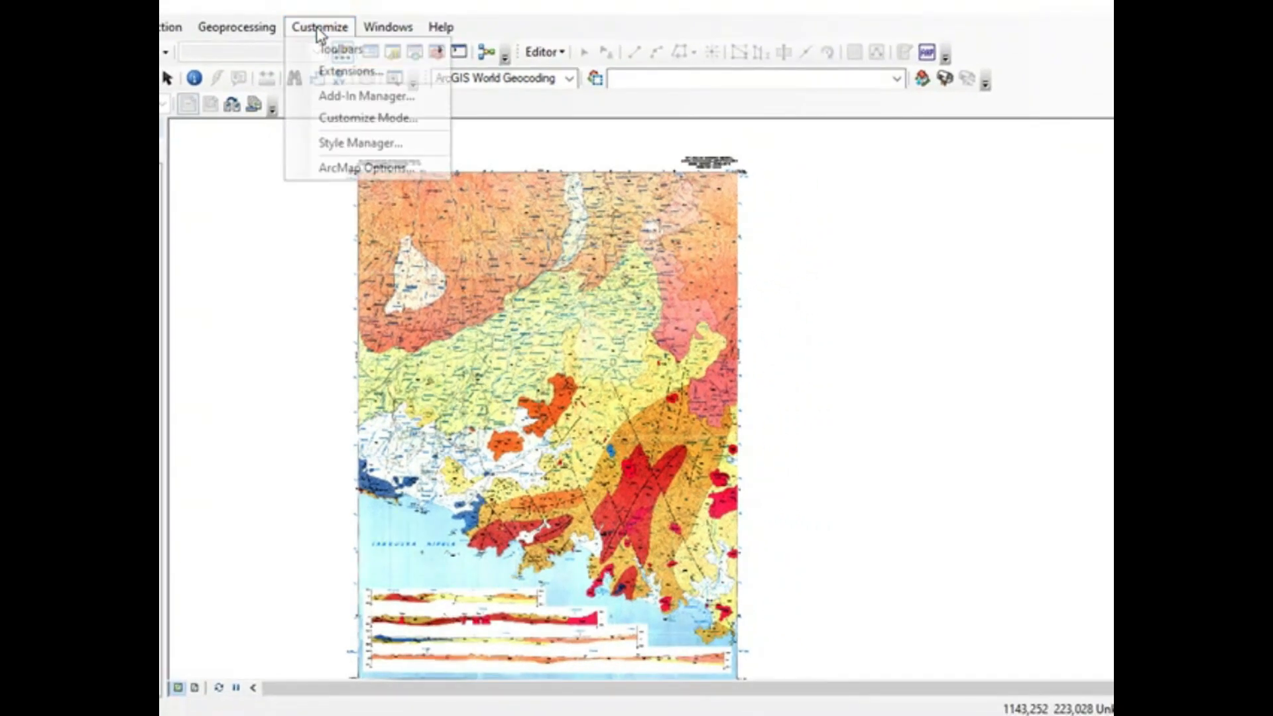
mouse_move(324, 52)
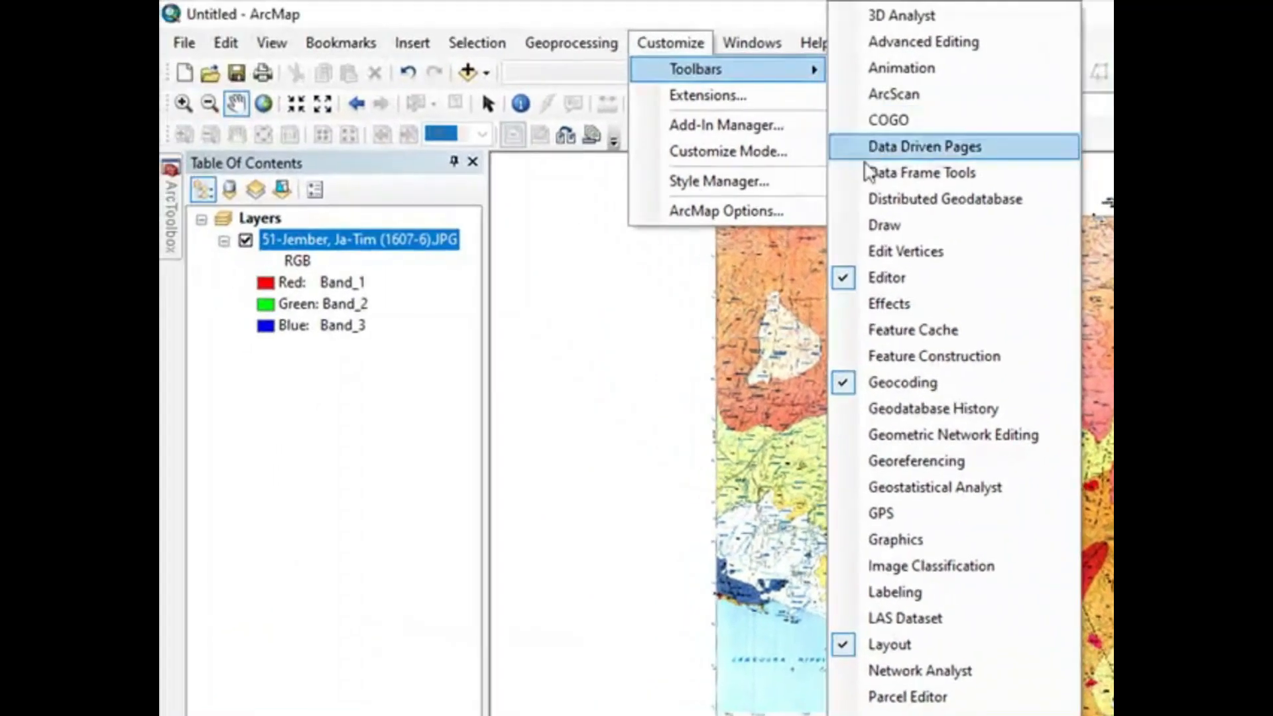
left_click(841, 459)
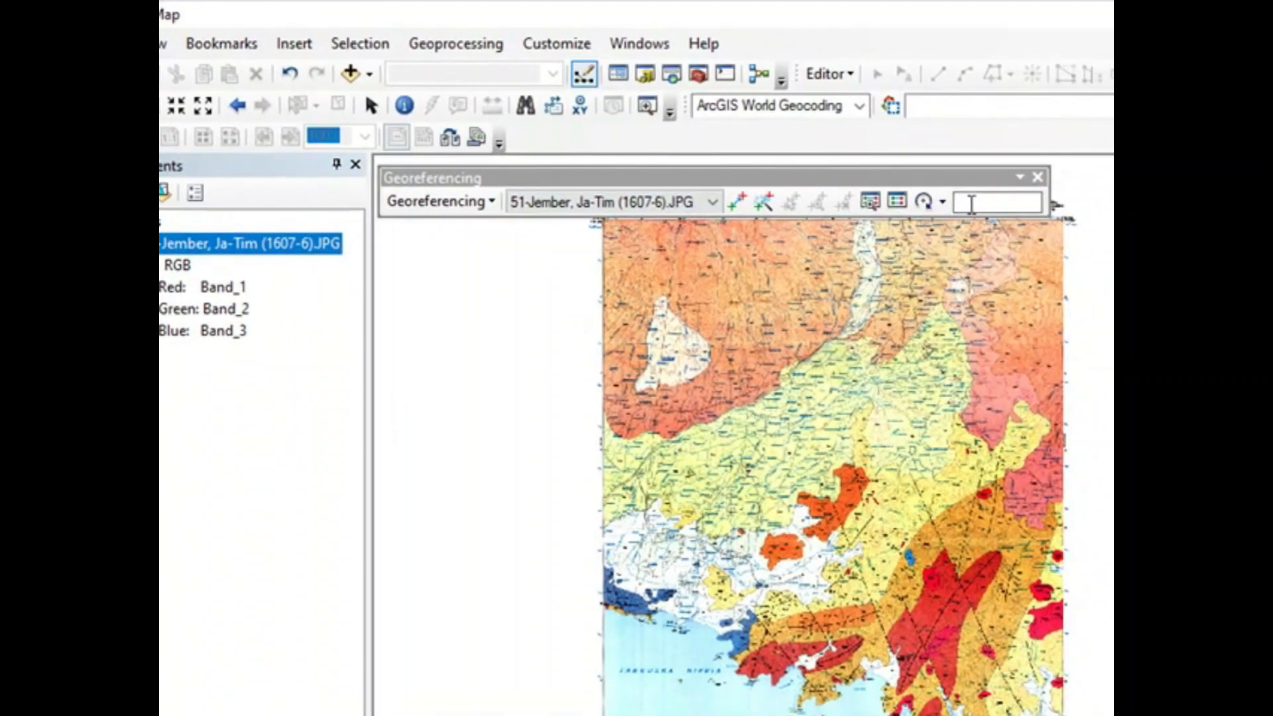
left_click_drag(746, 178, 819, 135)
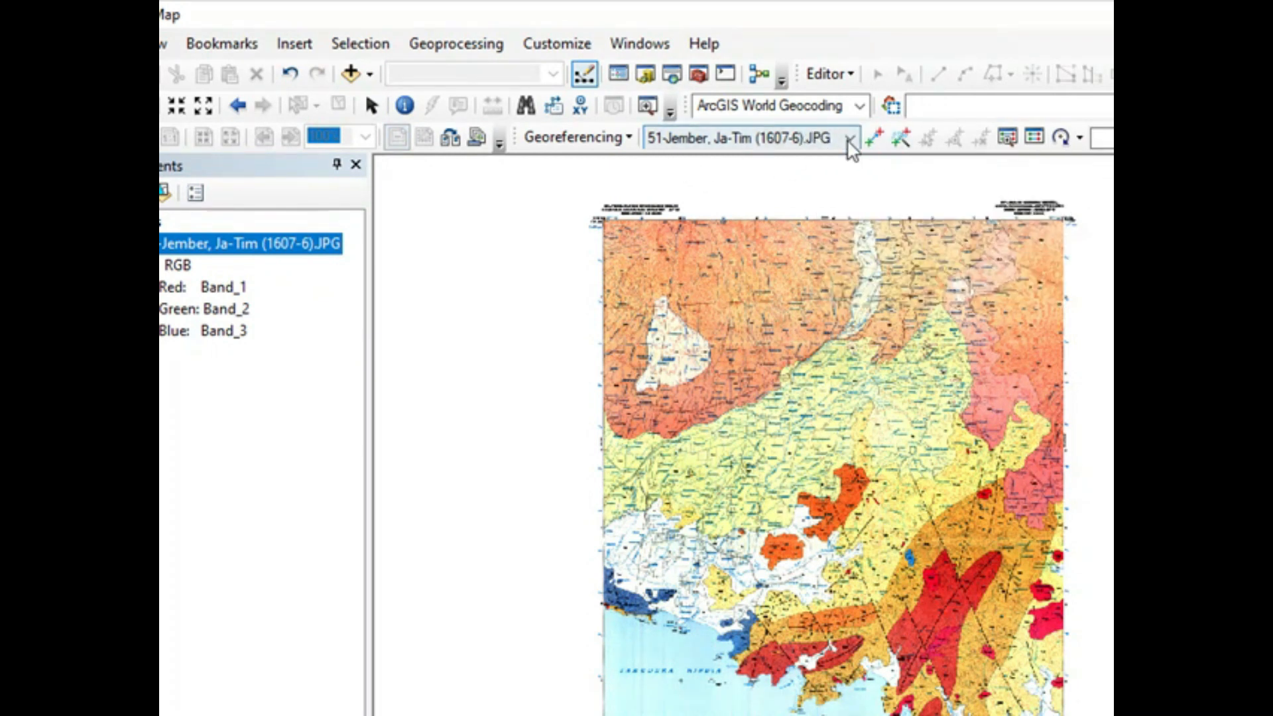
left_click(848, 139)
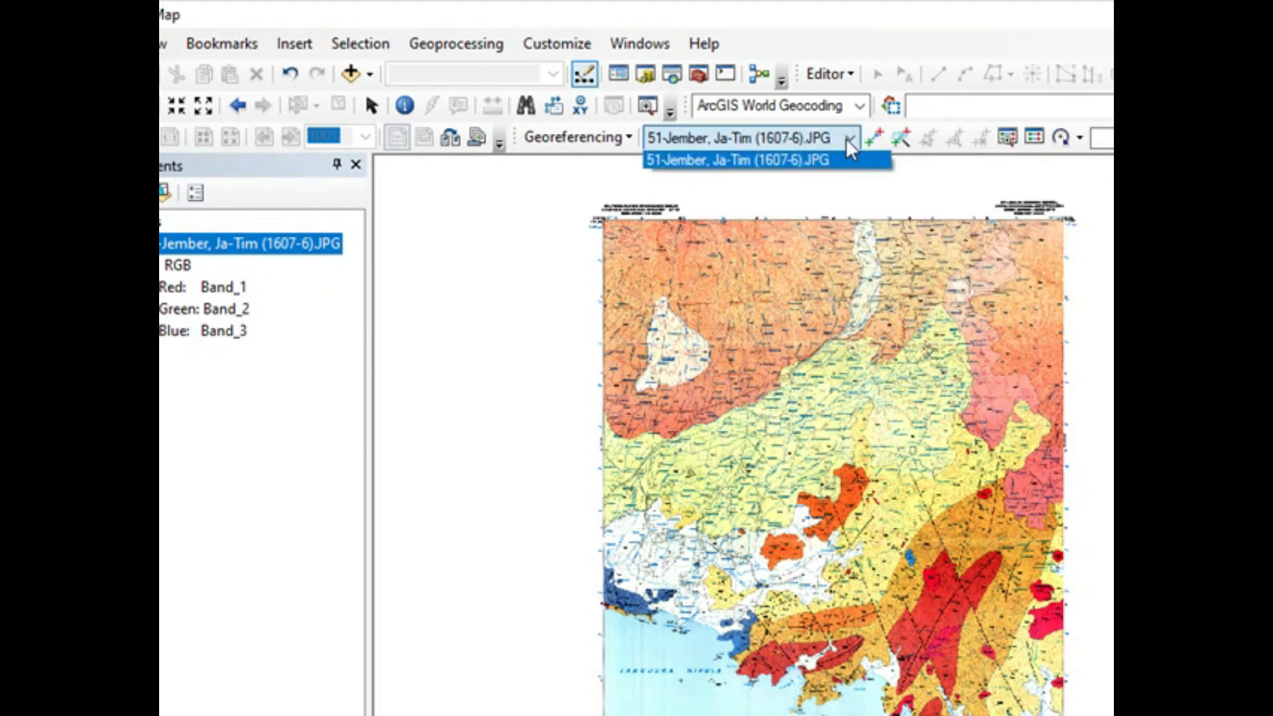
left_click(803, 164)
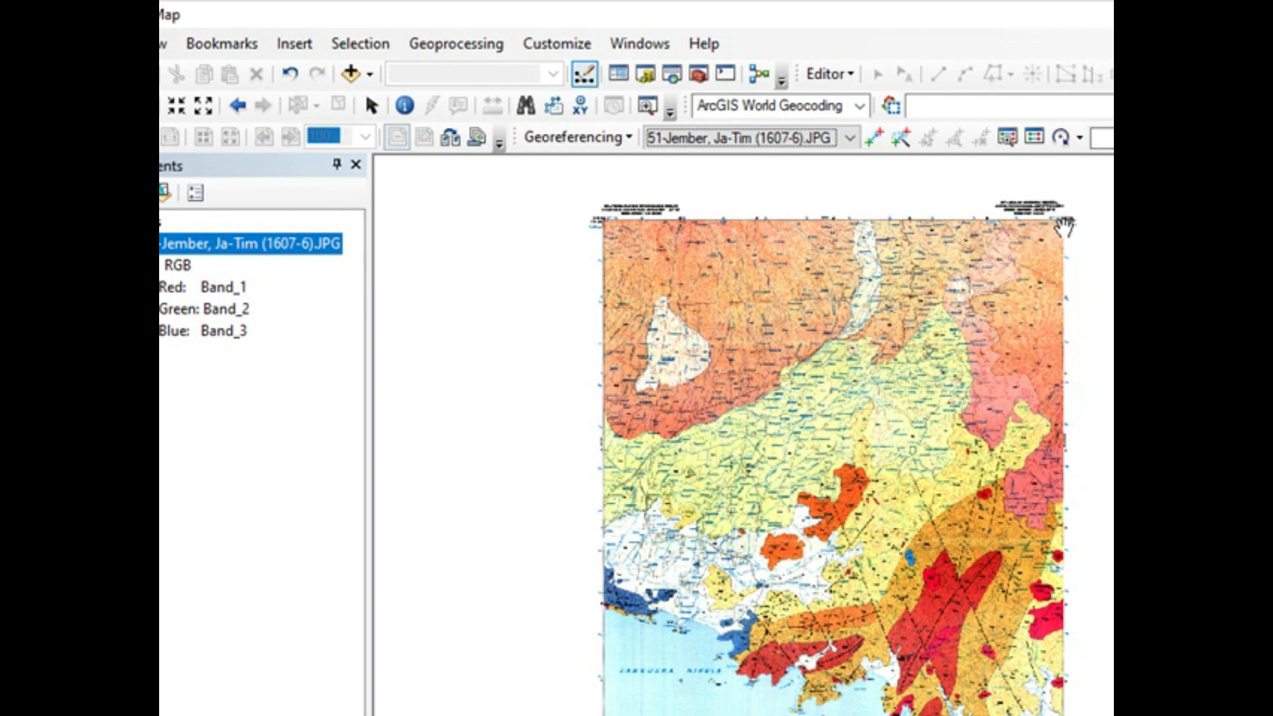
Step: Place the first georeferencing control point on the map frame's upper-right corner at 114° 00' E, 8° 00' S
scroll(1062, 229, "down", 4)
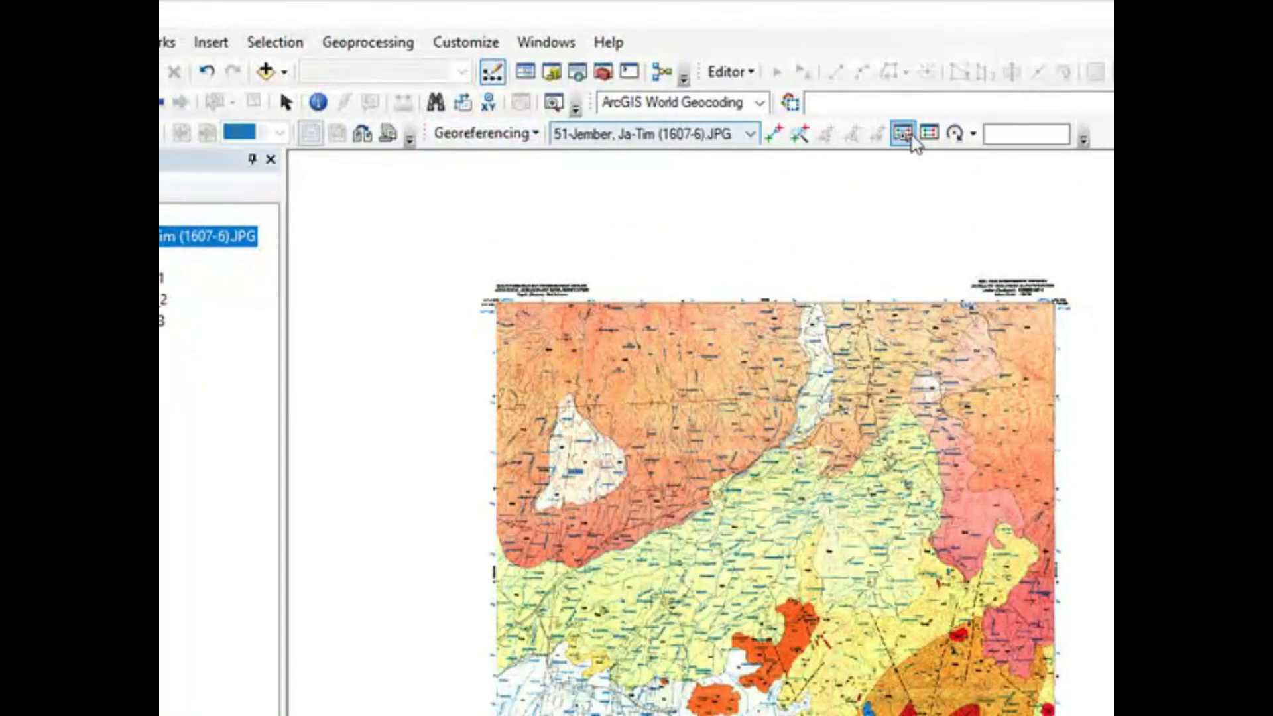
scroll(1064, 308, "up", 8)
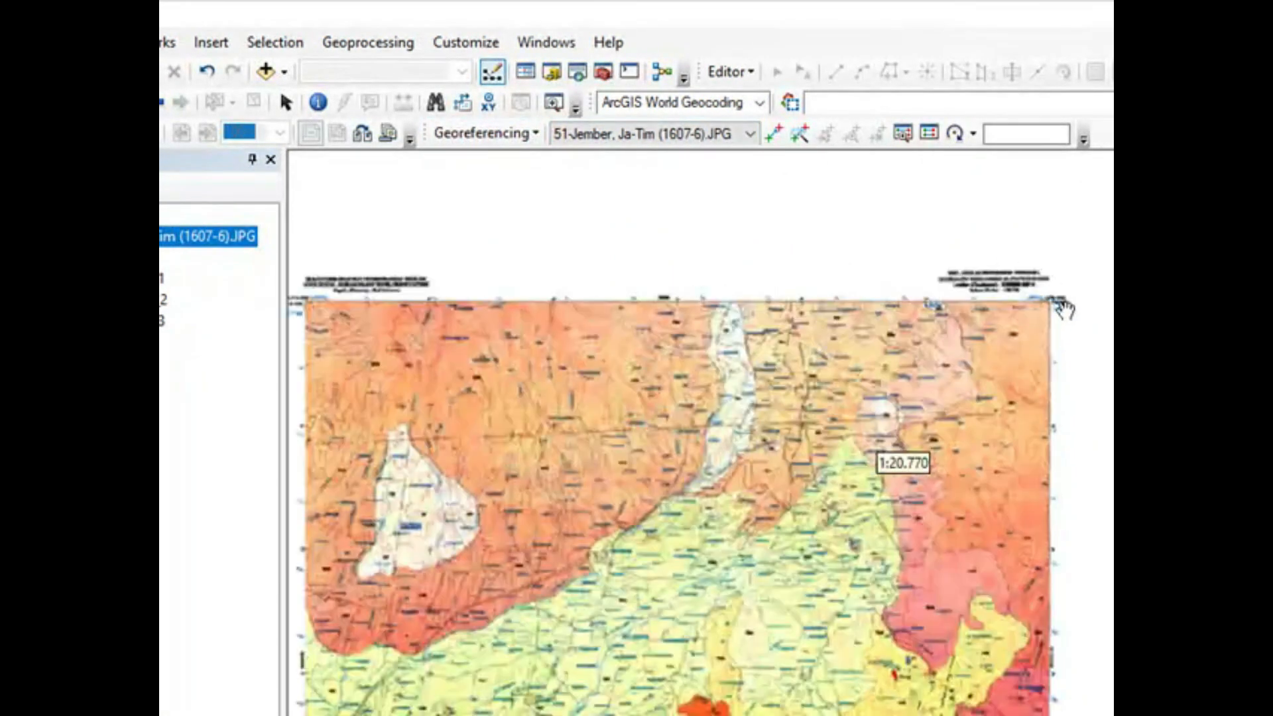
left_click_drag(1049, 230, 971, 378)
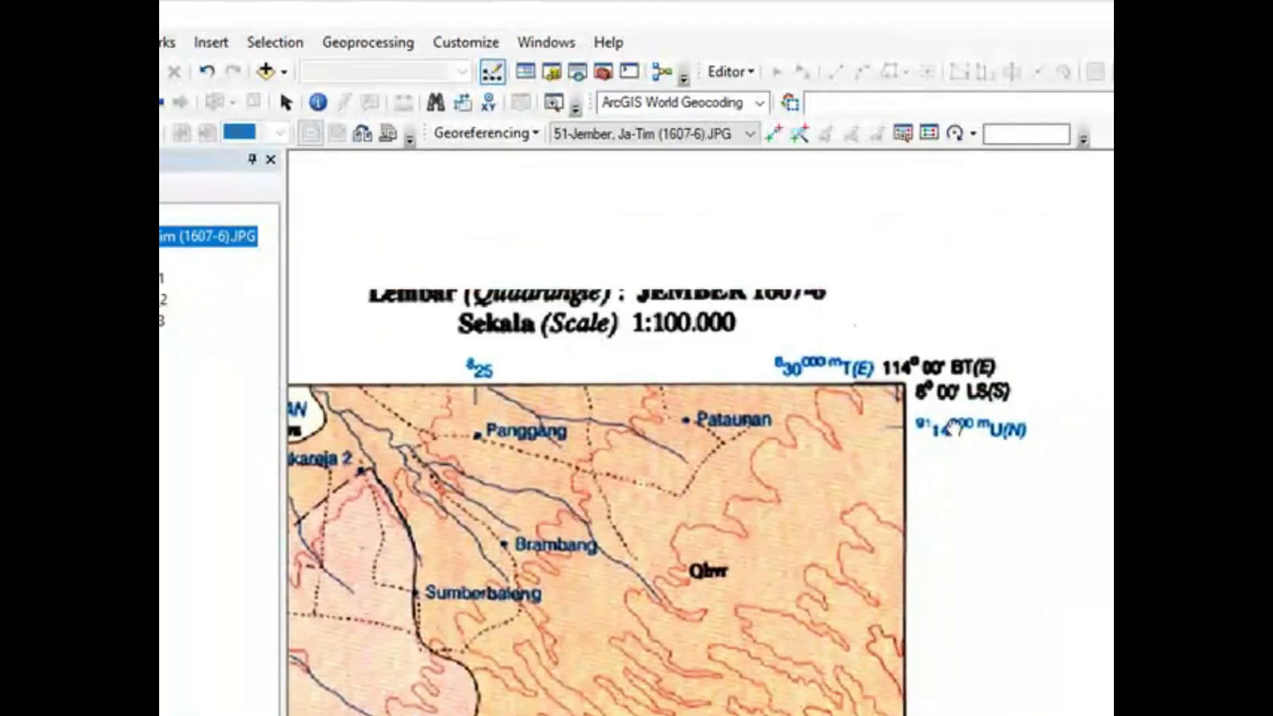
scroll(947, 398, "up", 3)
scroll(946, 396, "up", 2)
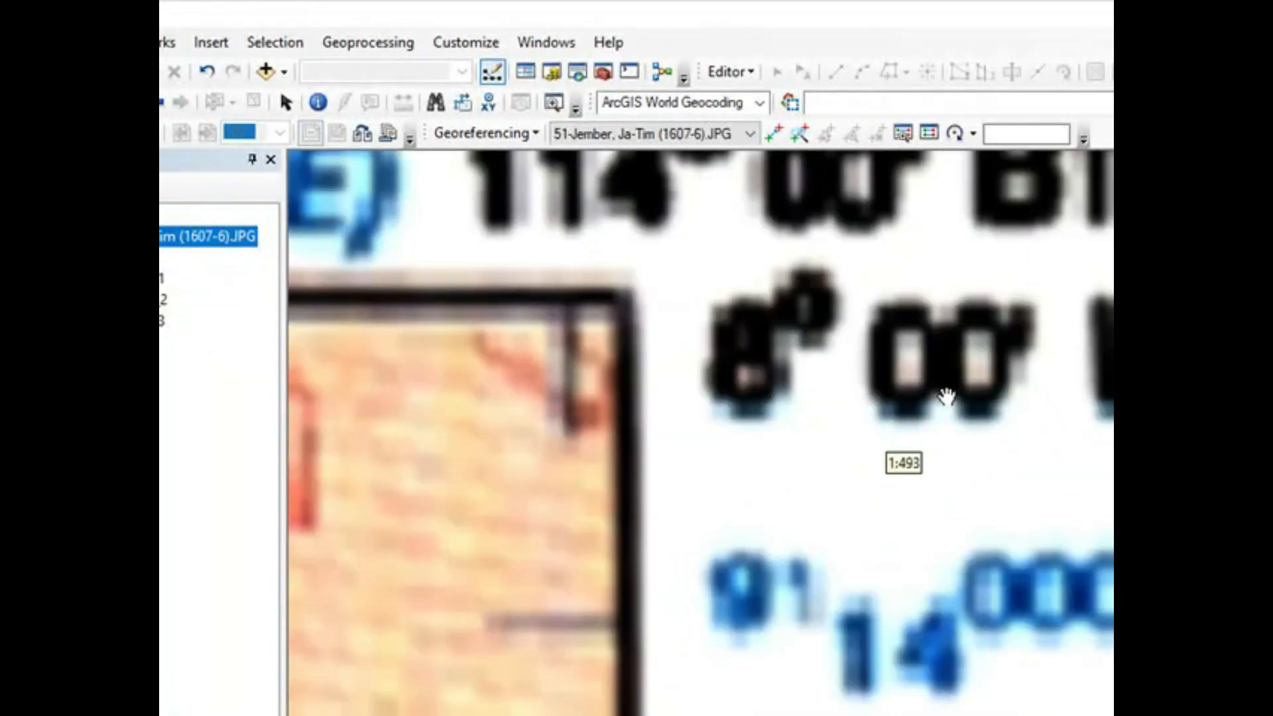
scroll(761, 311, "up", 2)
left_click_drag(759, 320, 889, 338)
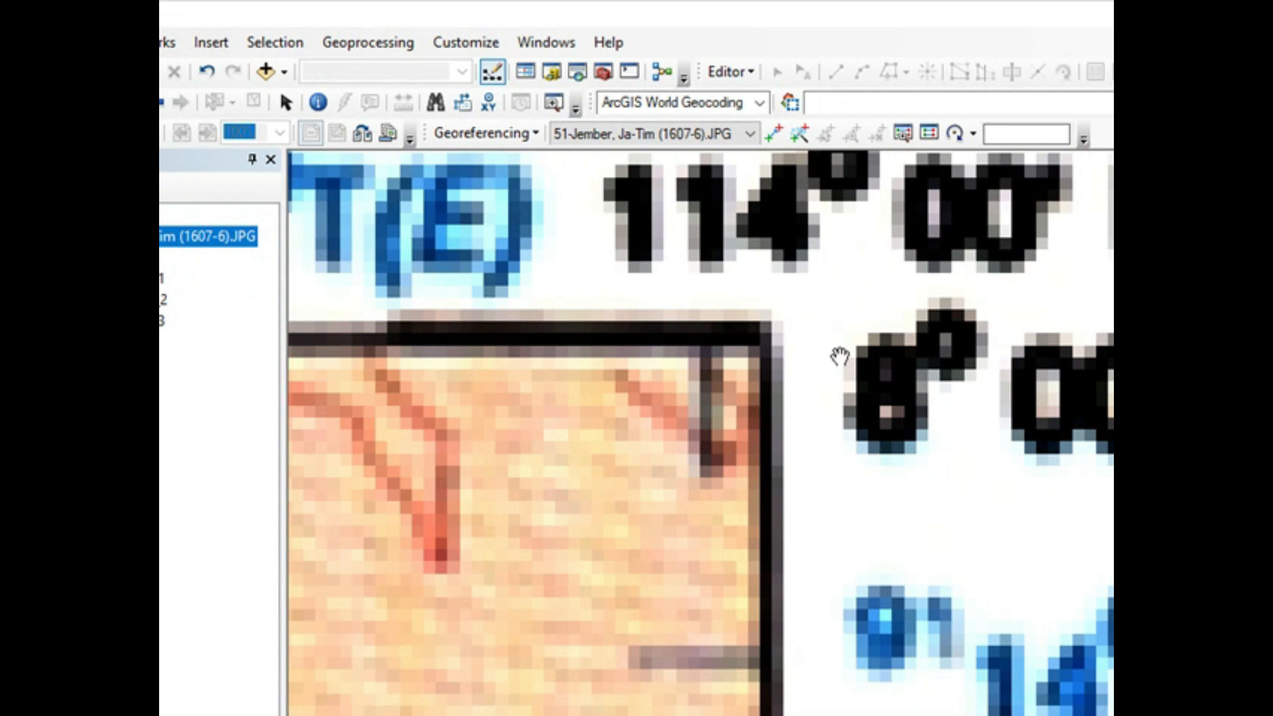
scroll(813, 361, "up", 1)
scroll(809, 363, "down", 1)
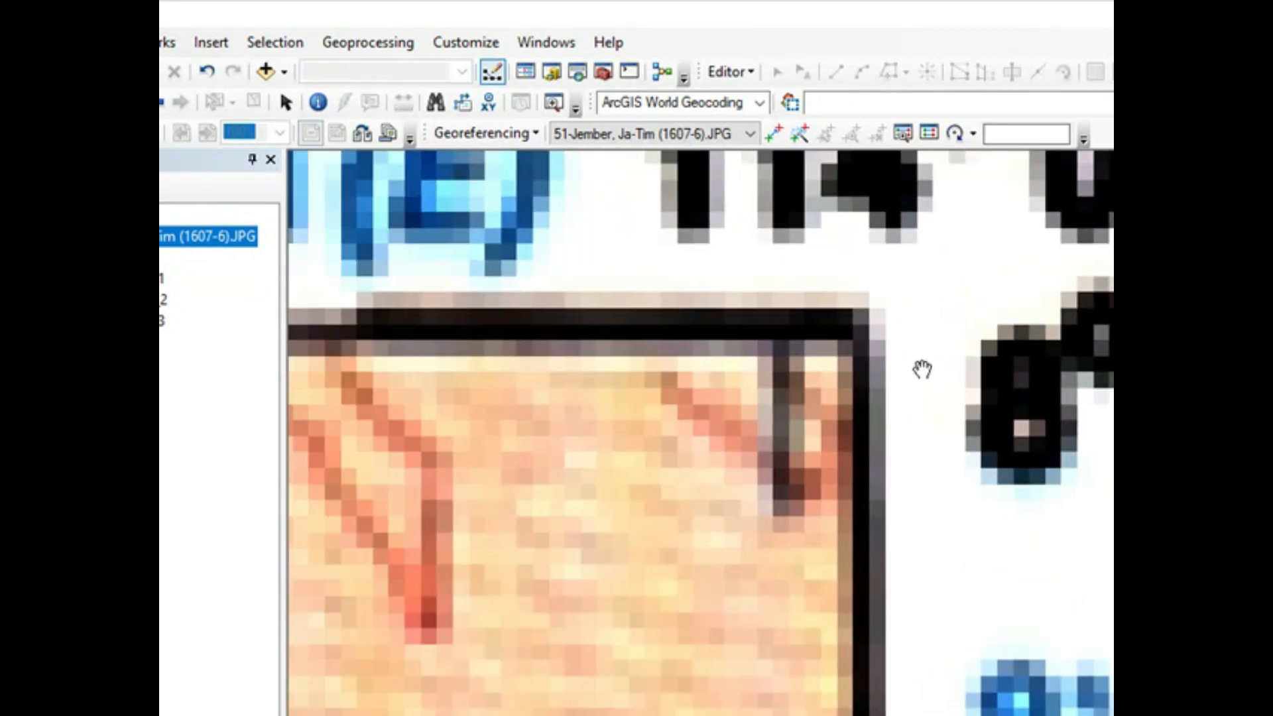
scroll(921, 369, "down", 1)
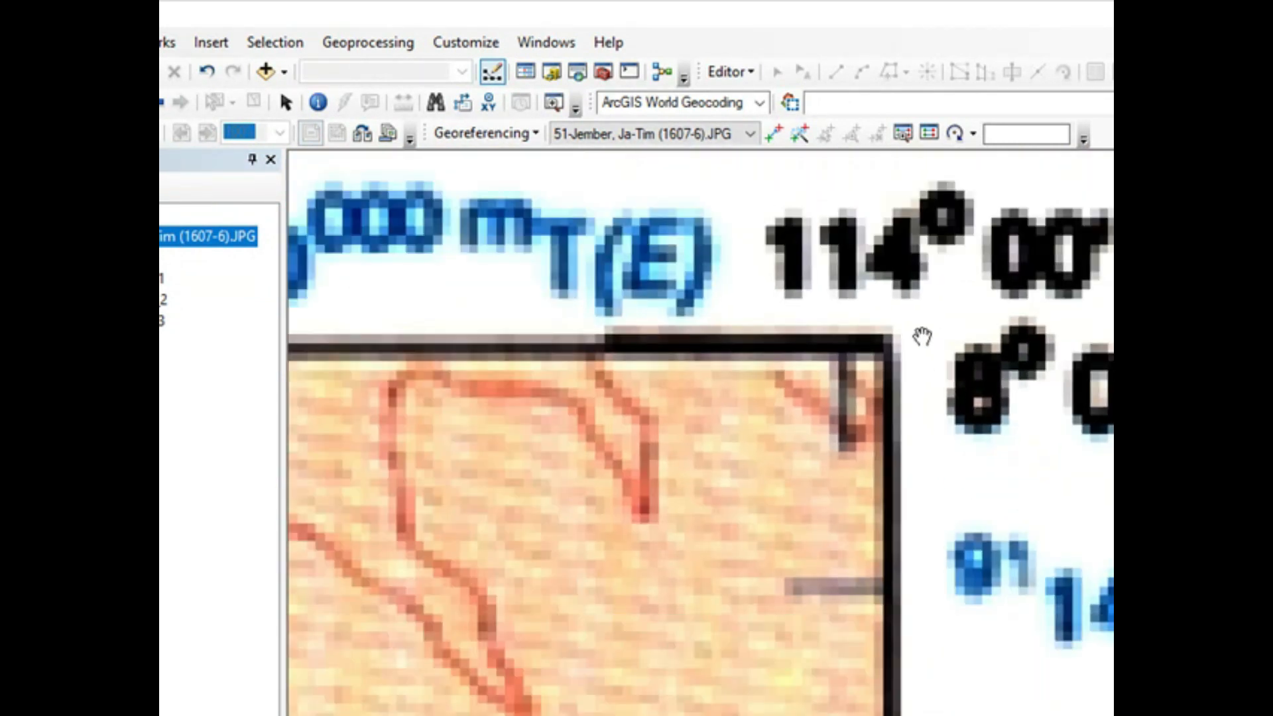
left_click(771, 135)
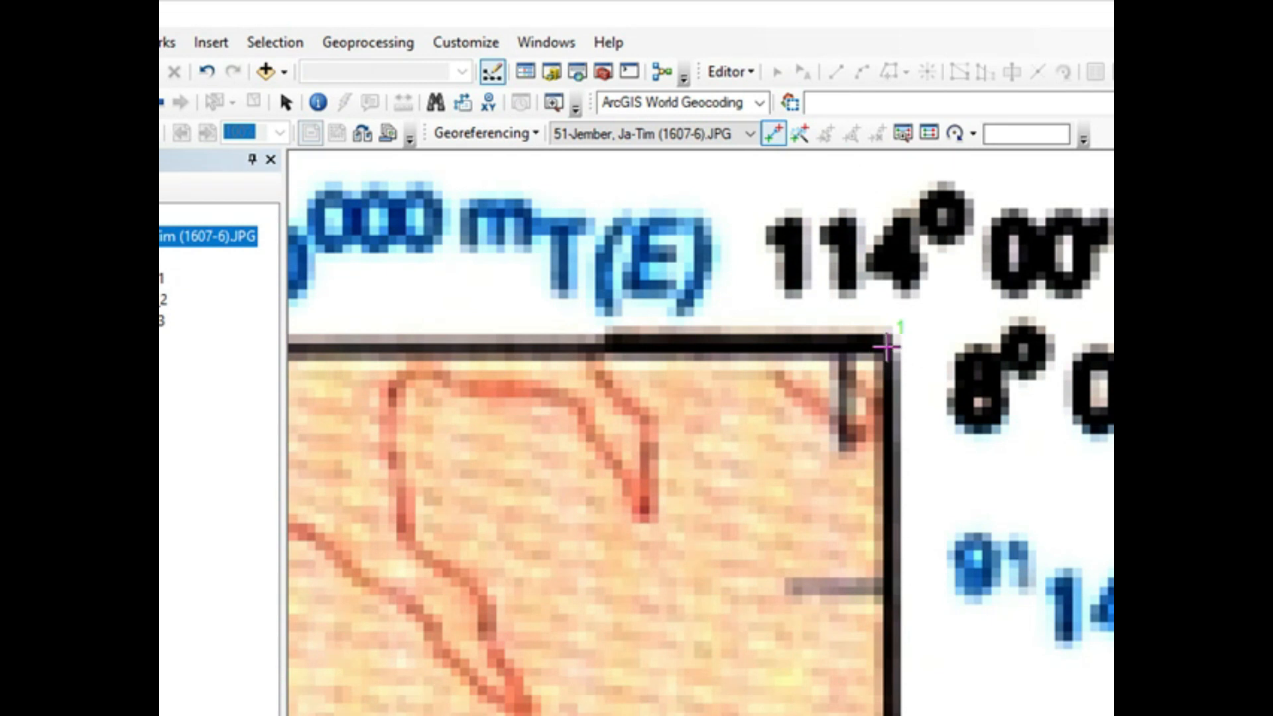
Step: Enter X 114 and Y -8 as the coordinates of the upper-right control point
right_click(887, 346)
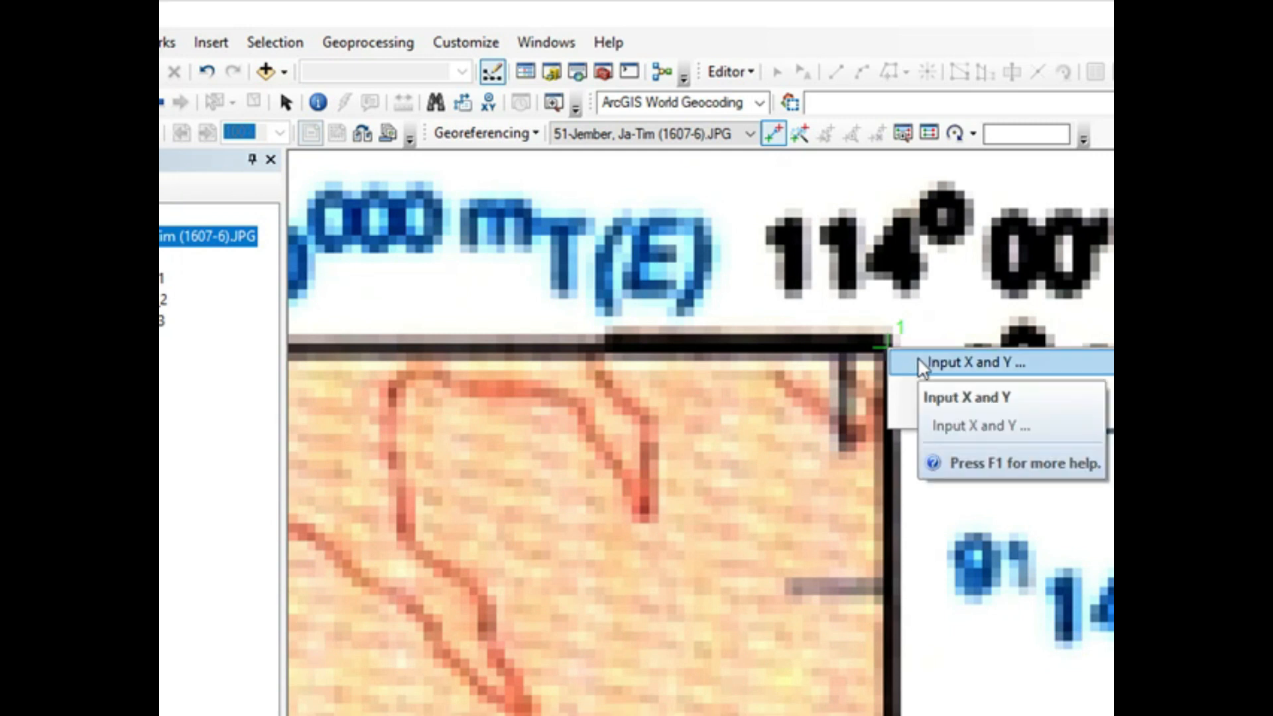
left_click(919, 359)
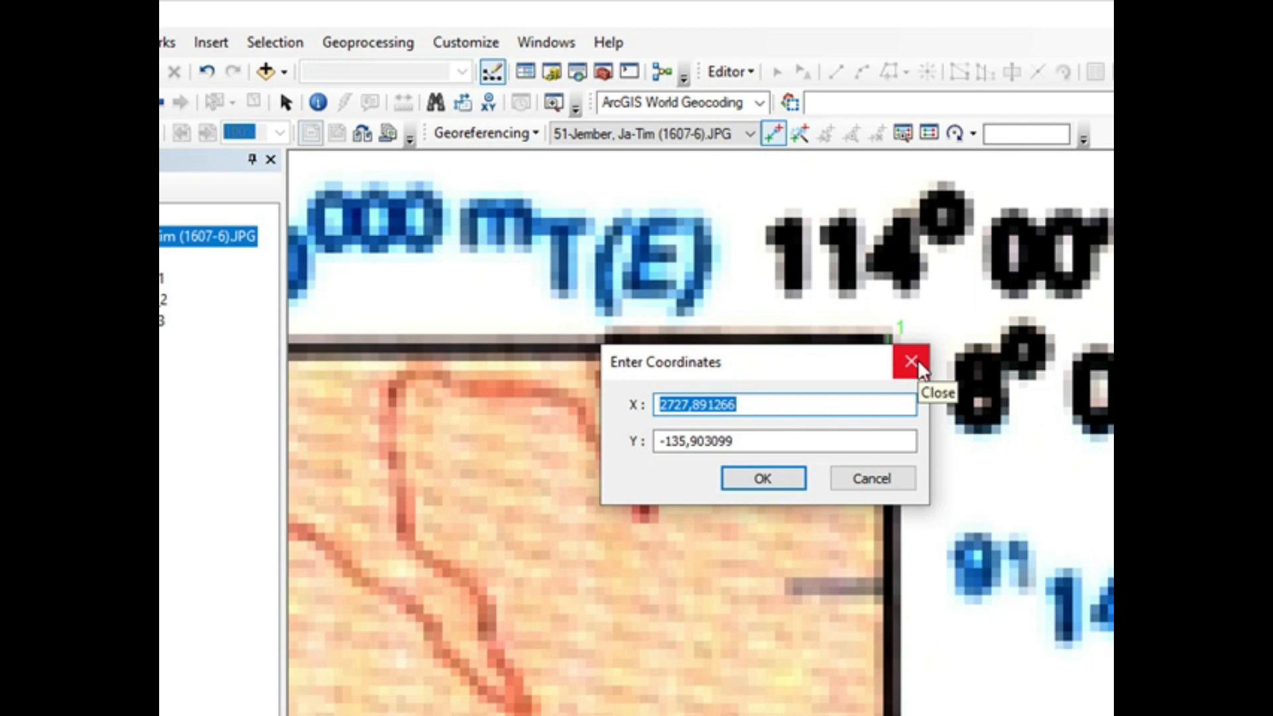
type("114")
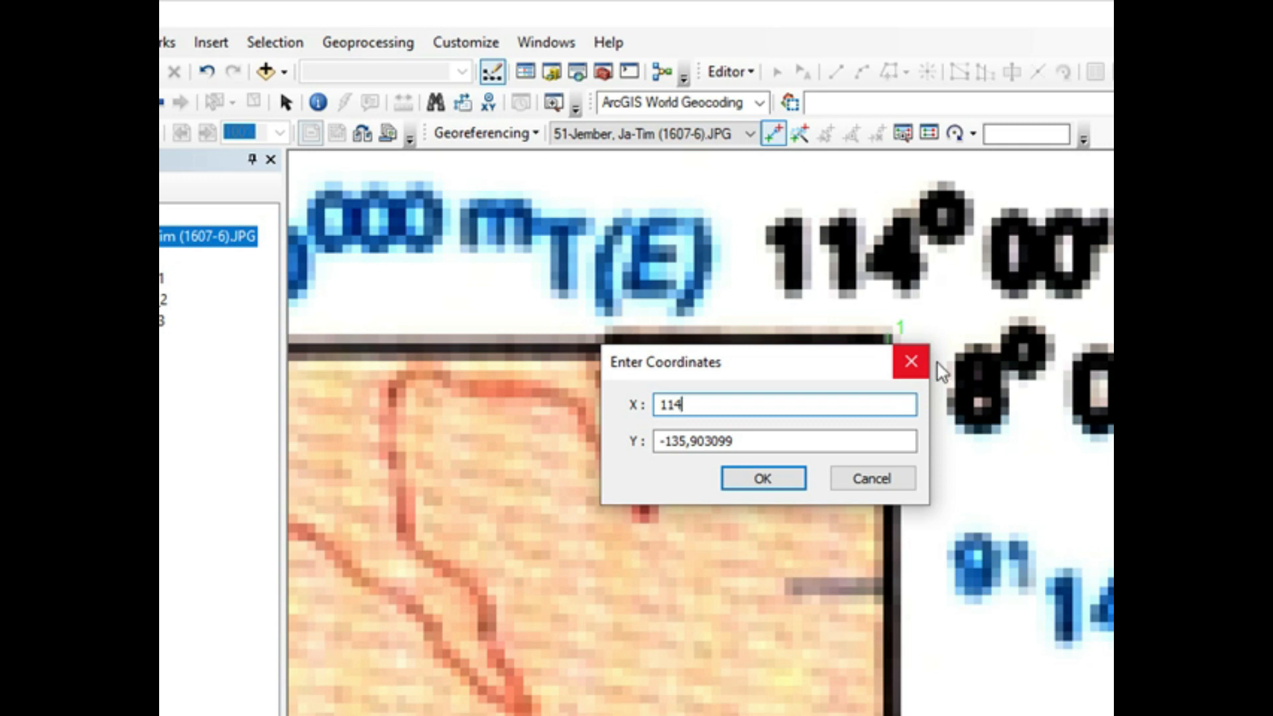
left_click(753, 439)
key("BackSpace")
key("BackSpace")
key("BackSpace")
key("BackSpace")
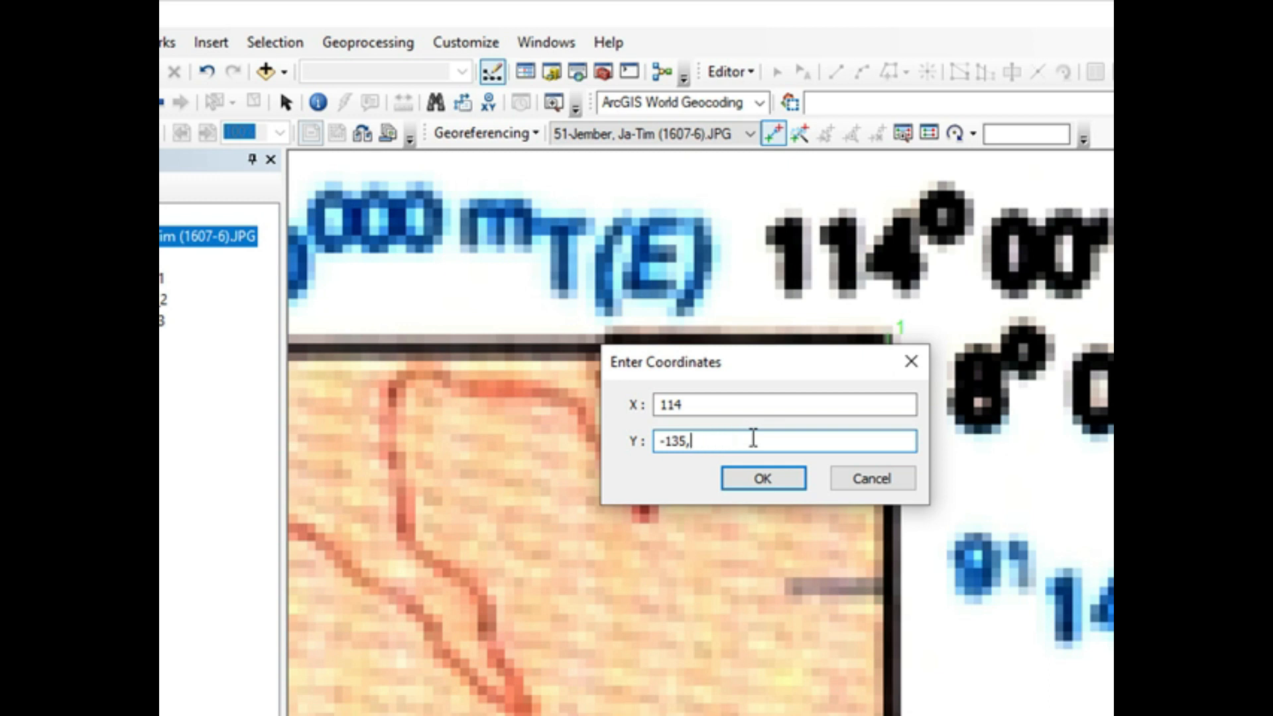
type("8")
left_click(784, 483)
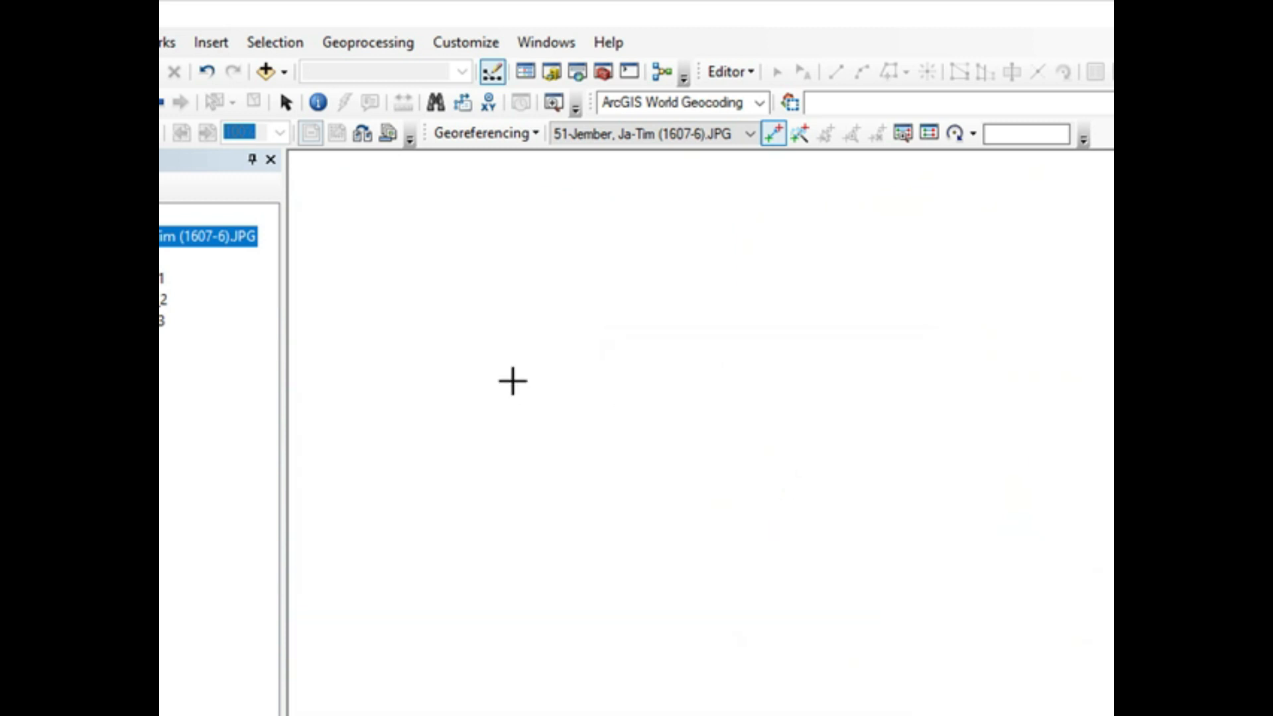
Step: Bring the shifted Jember raster back into view and place a second control point on the frame's lower-right corner
right_click(237, 233)
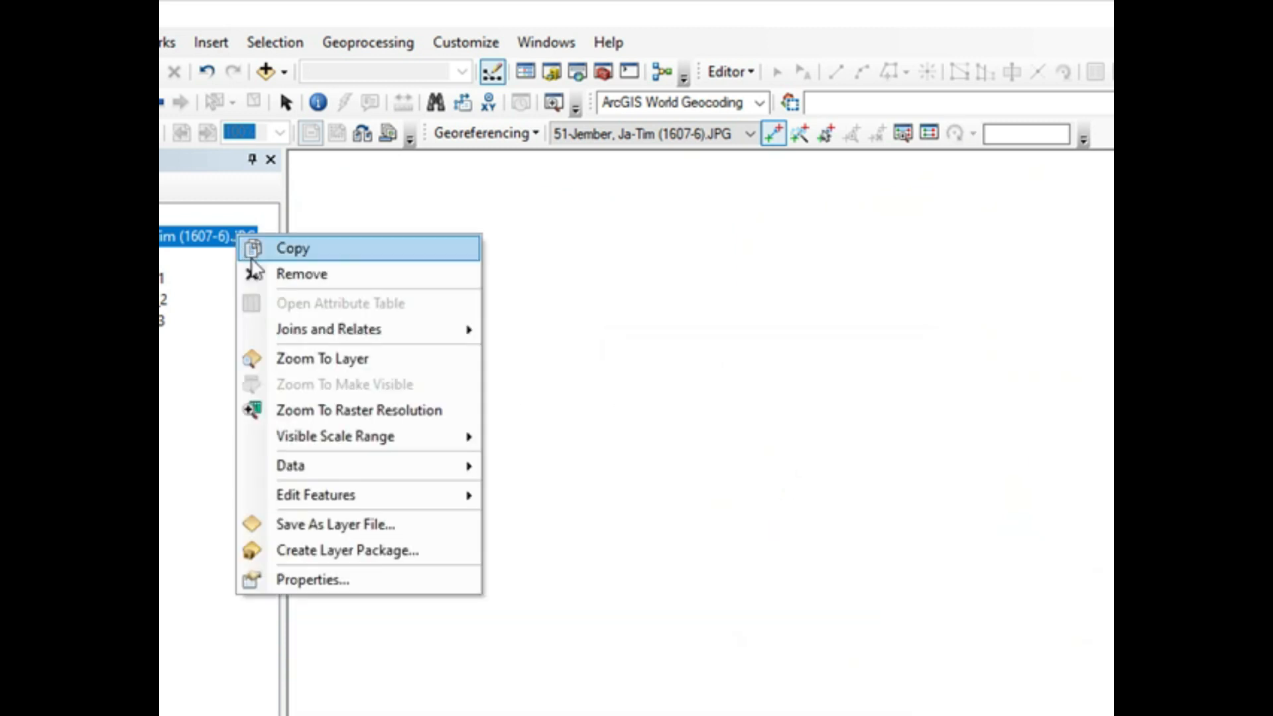
left_click(312, 358)
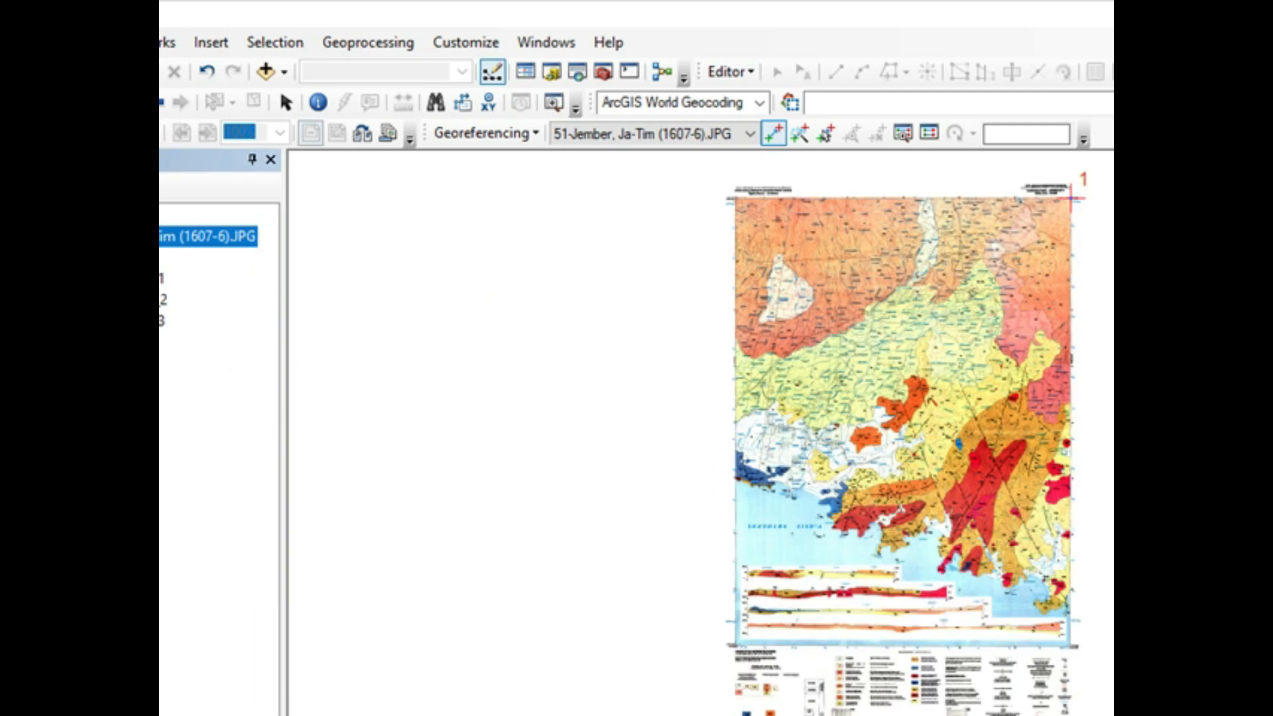
scroll(1074, 653, "up", 5)
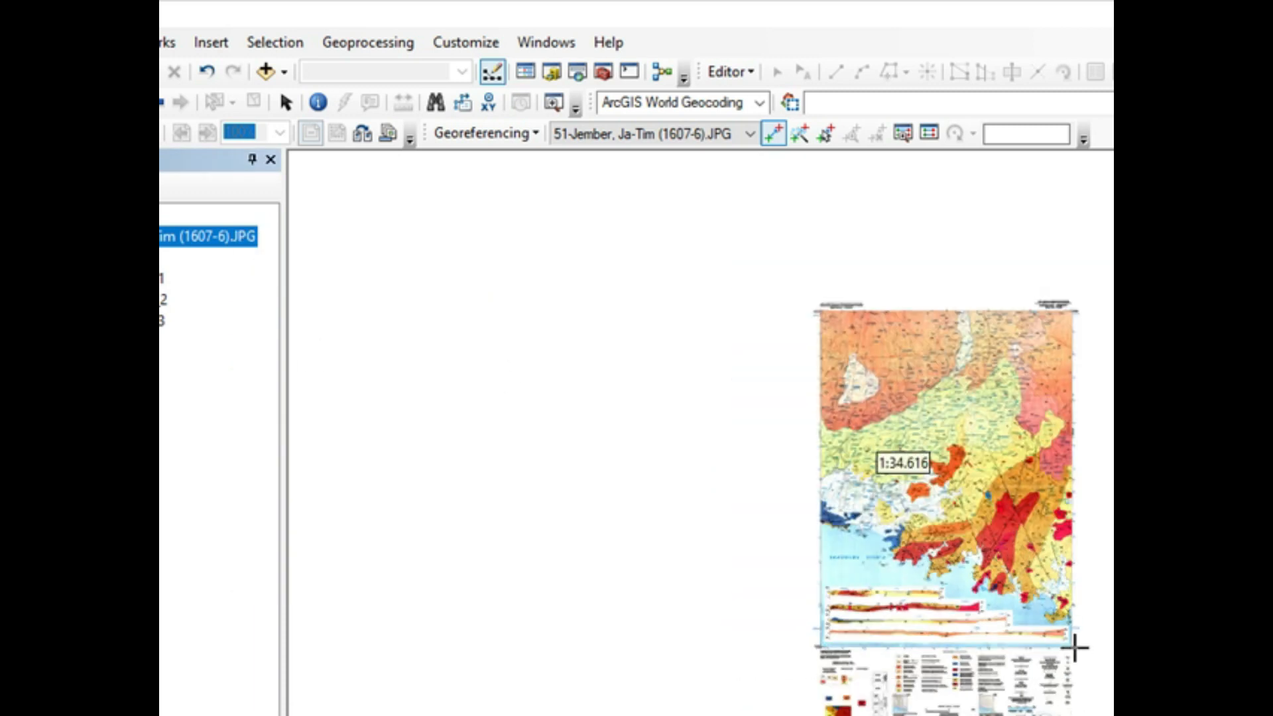
scroll(1072, 653, "up", 5)
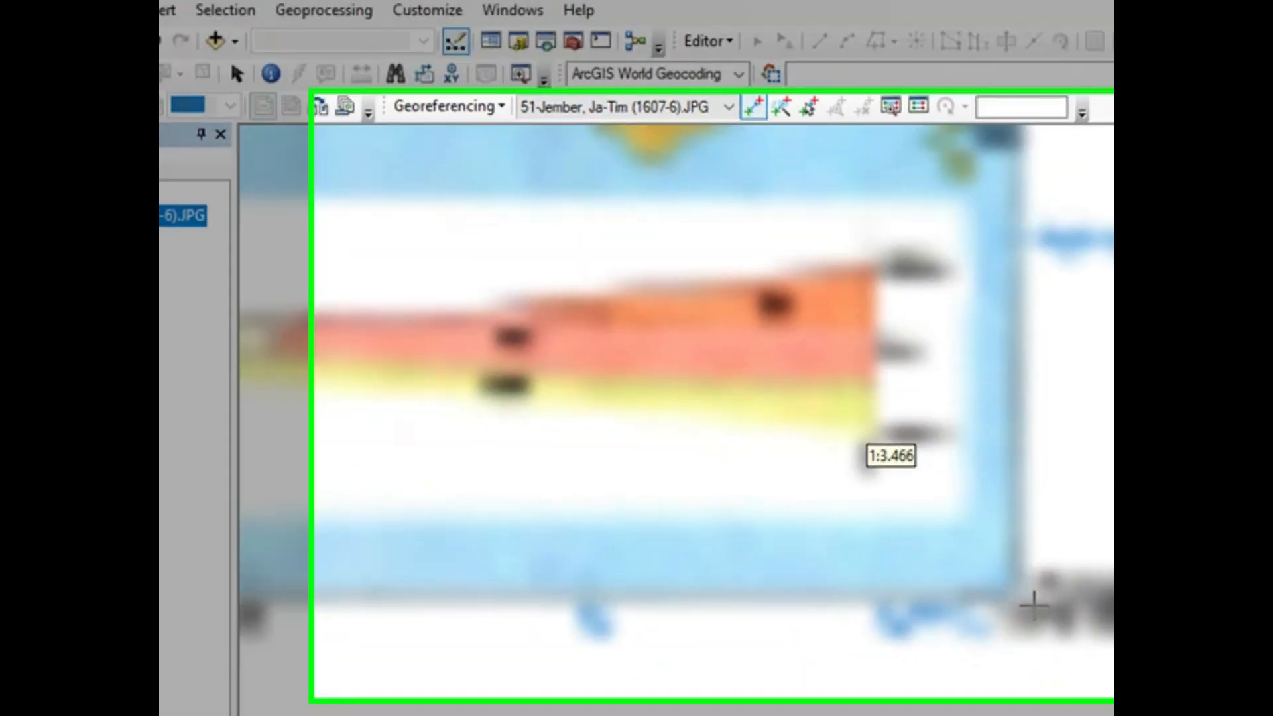
scroll(1017, 622, "up", 6)
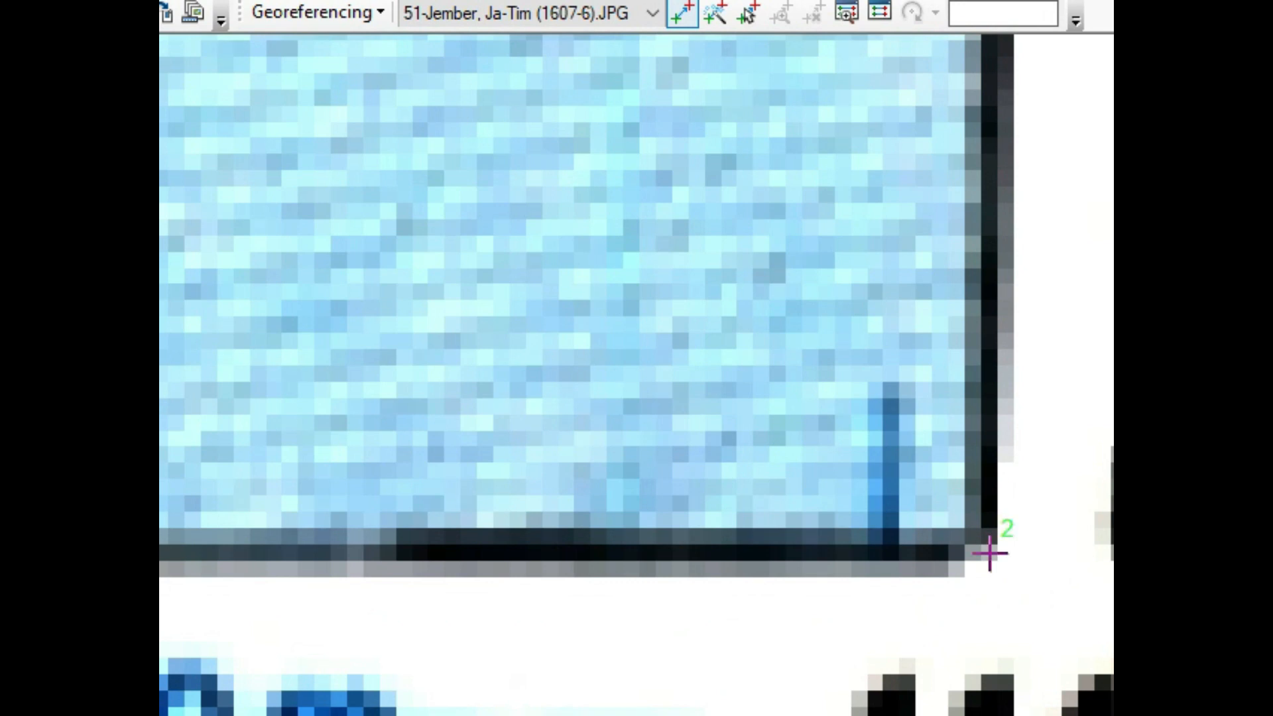
Step: Check the converted corner coordinates in the Excel sheet and set the second control point's X coordinate to 114 in ArcMap
right_click(989, 554)
left_click(1018, 550)
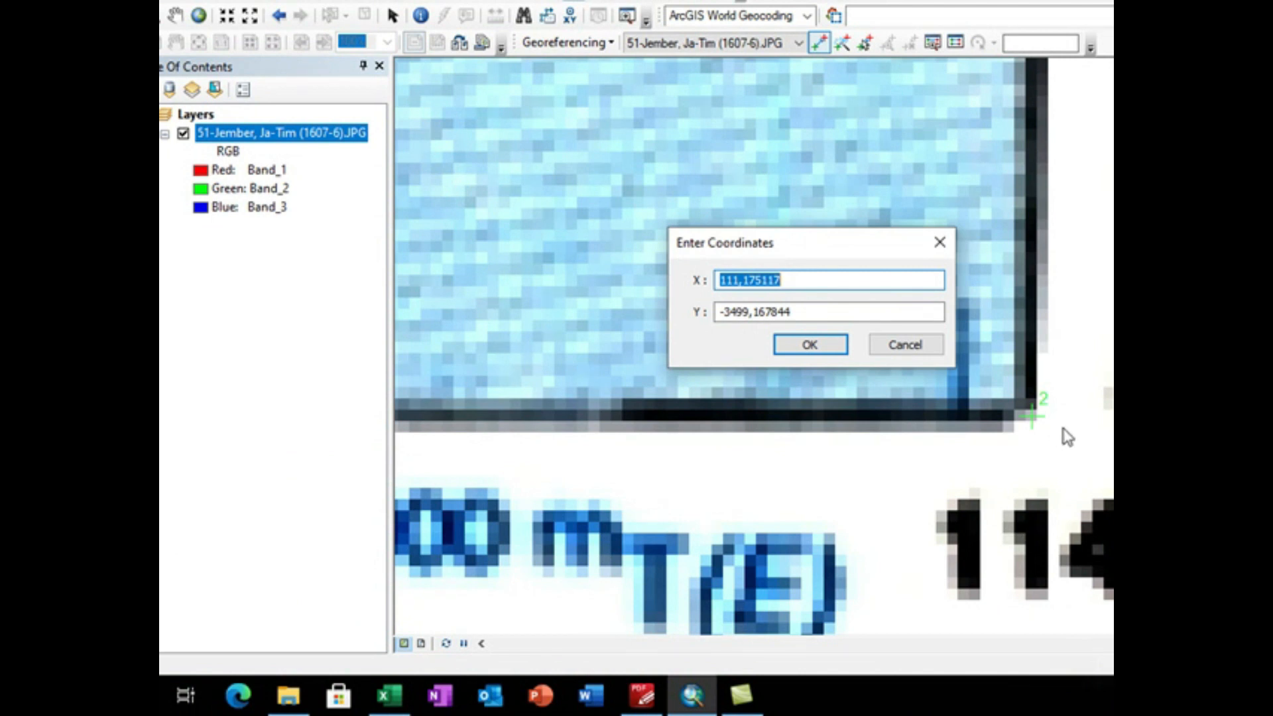
left_click(388, 695)
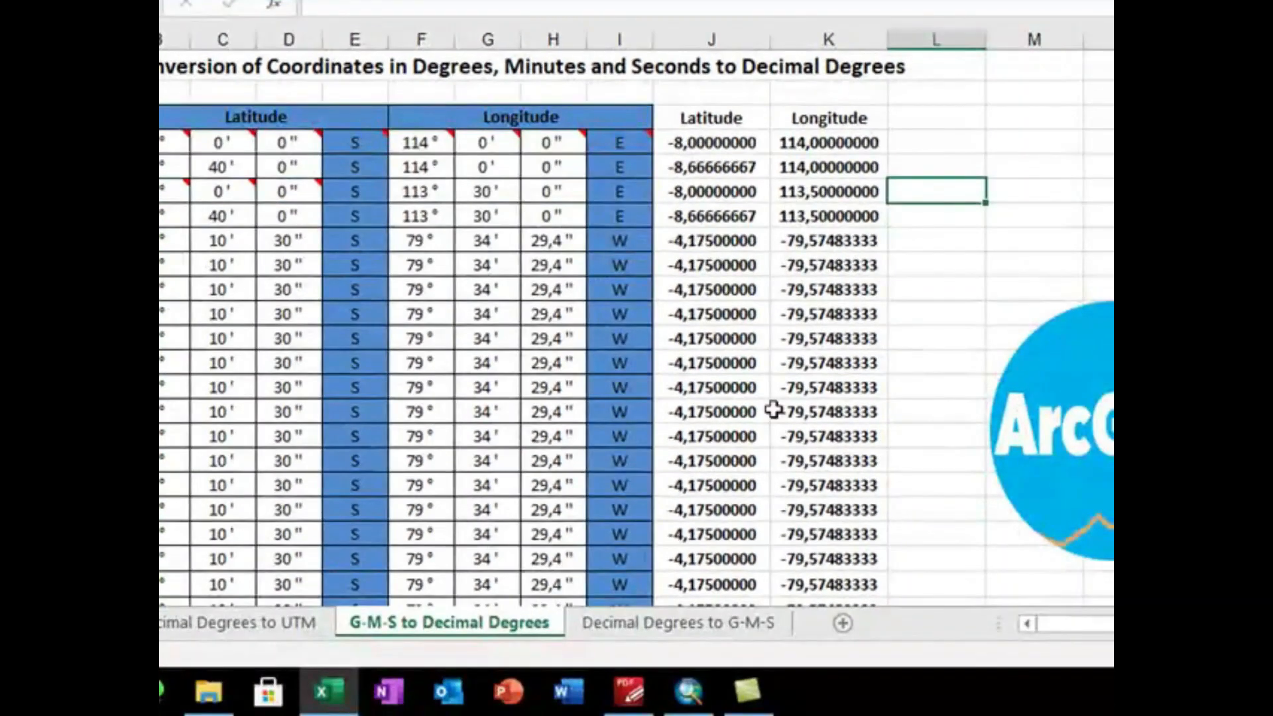
left_click(690, 691)
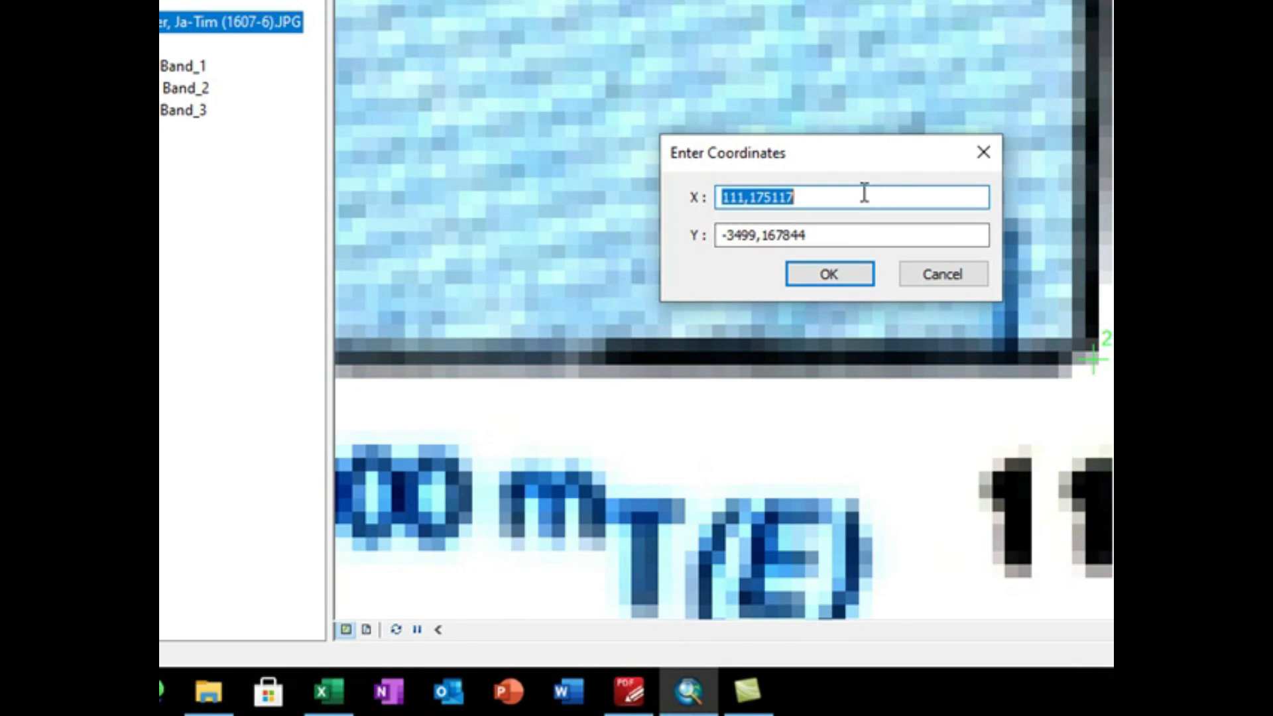
type("114")
key("Tab")
Step: Set the second control point's Y coordinate to -8,66666667, checking it against the converted latitude in the Excel sheet
left_click(850, 237)
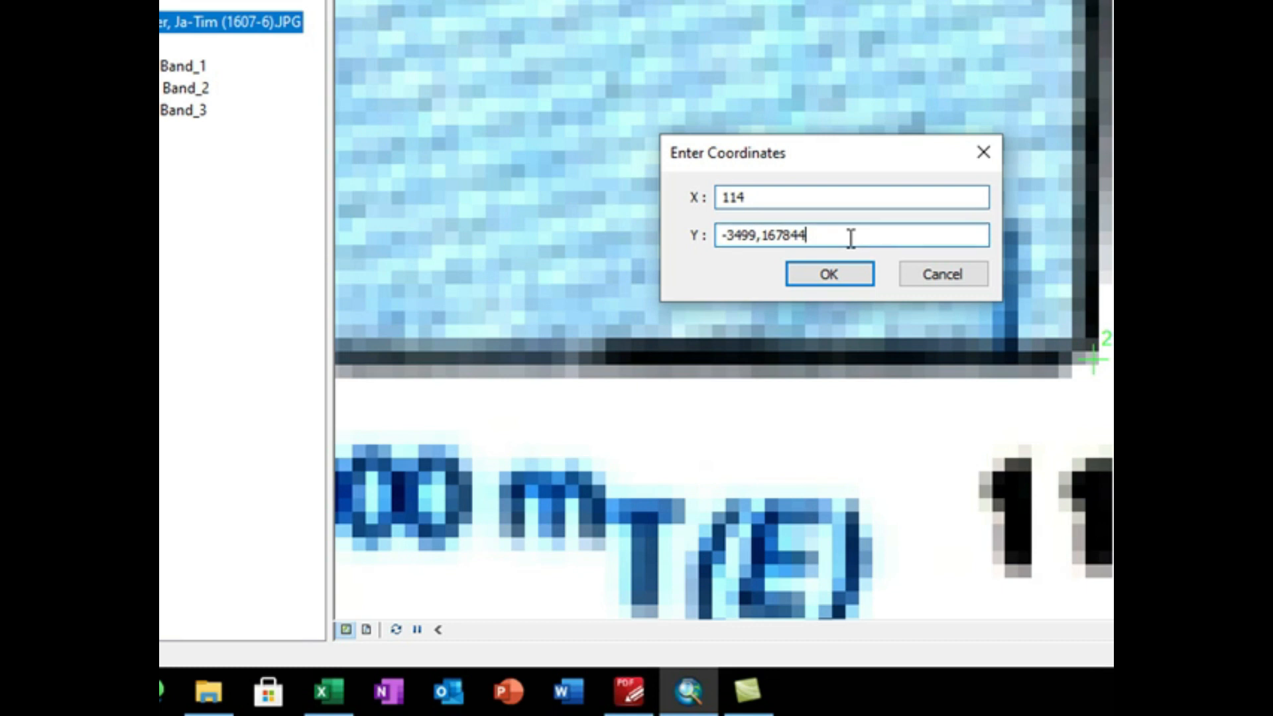
key("BackSpace")
key("BackSpace")
key("BackSpace")
key("BackSpace")
key("BackSpace")
key("BackSpace")
key("BackSpace")
key("BackSpace")
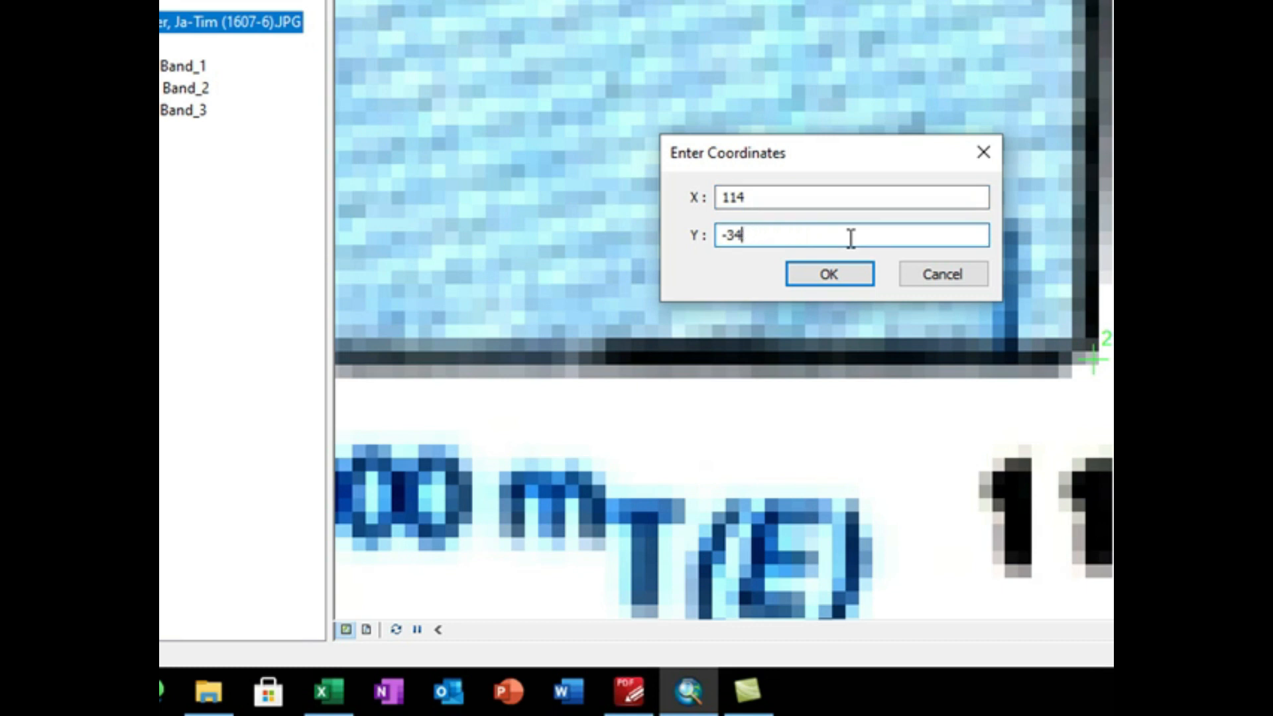
type("8,16666667")
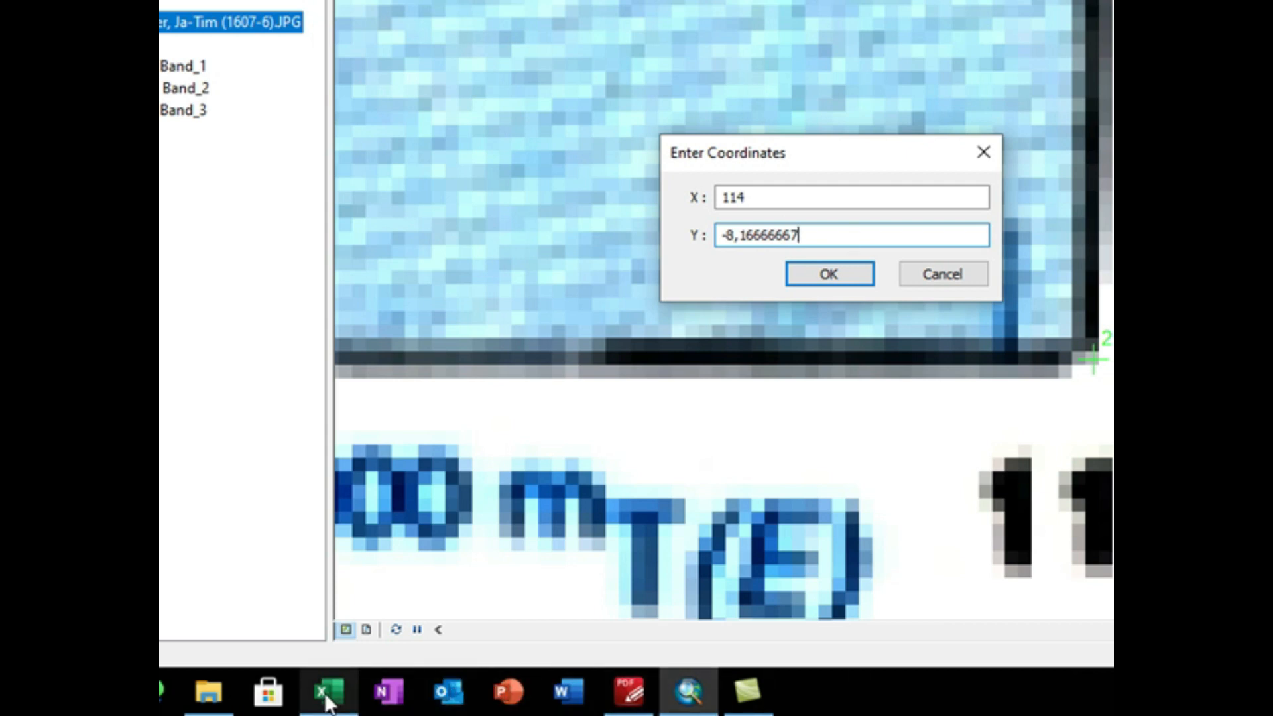
left_click(328, 696)
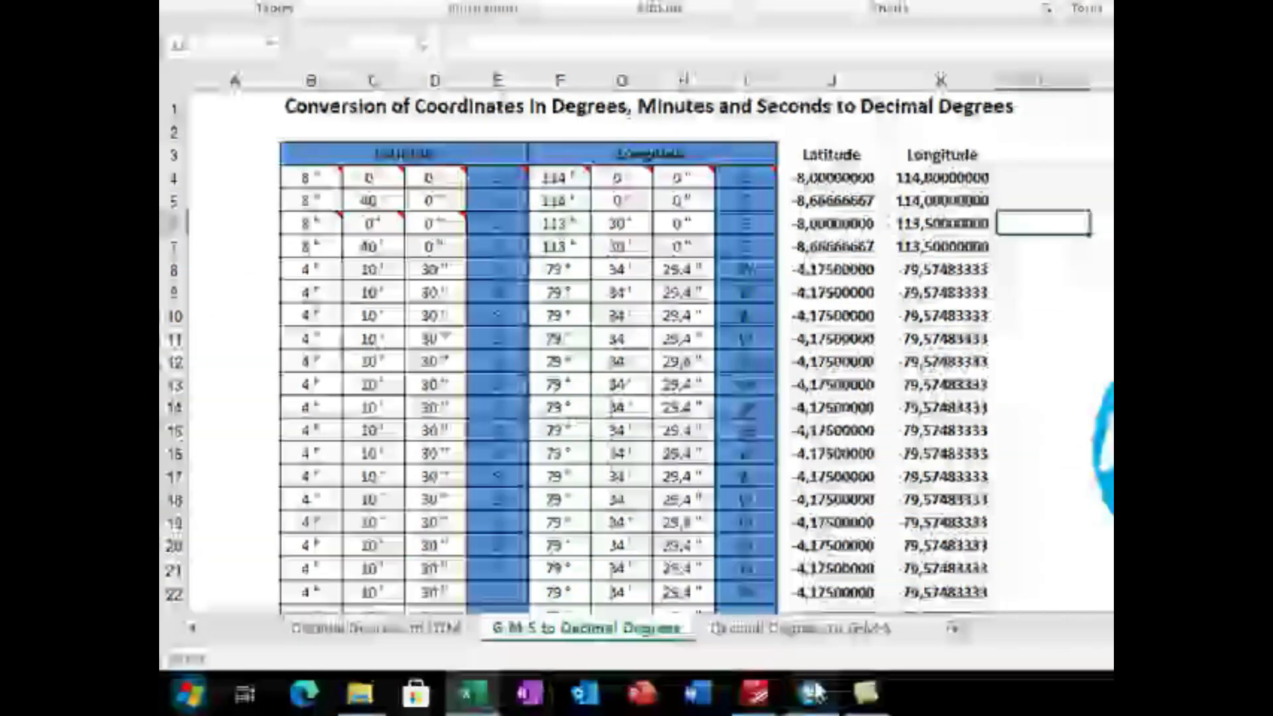
mouse_move(814, 692)
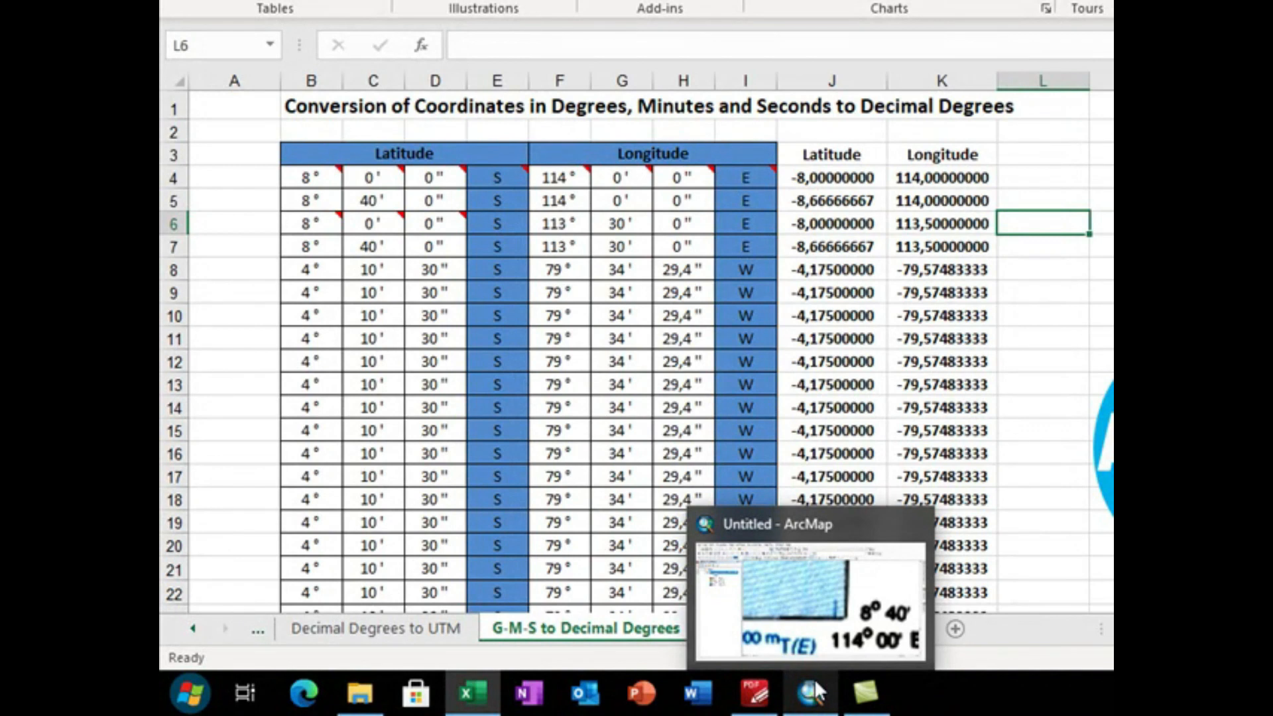
left_click(814, 692)
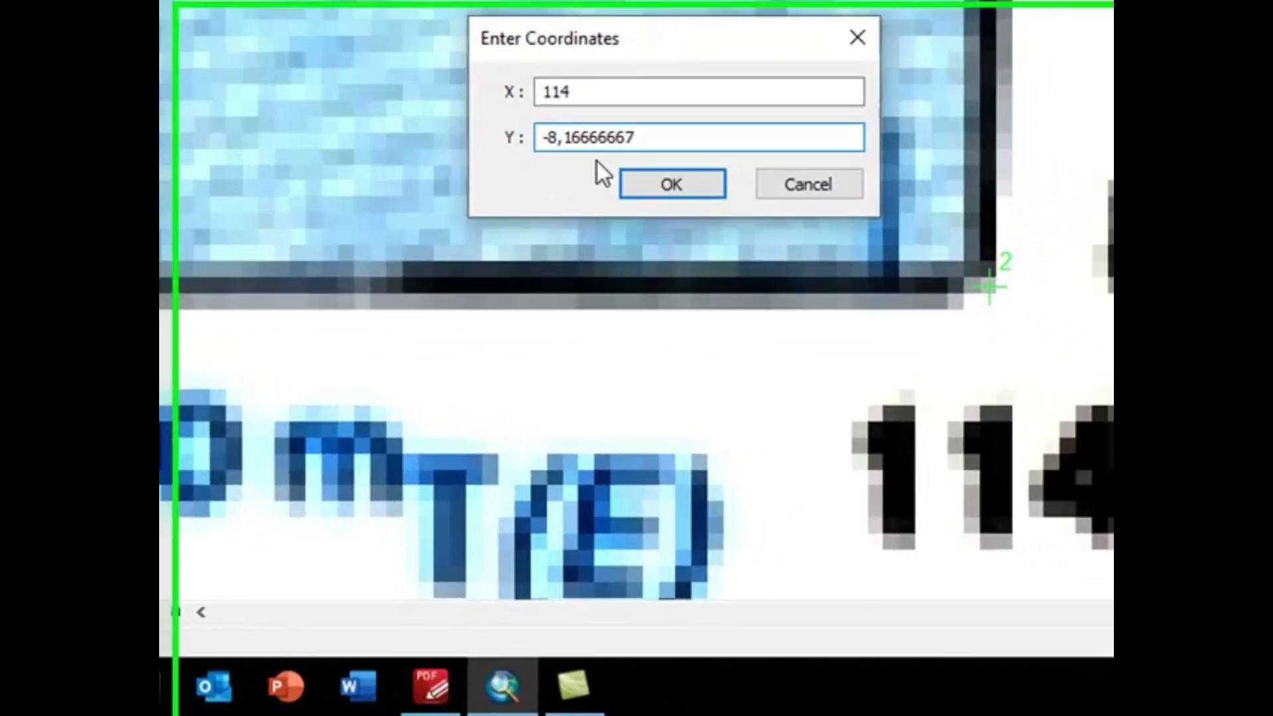
key("BackSpace")
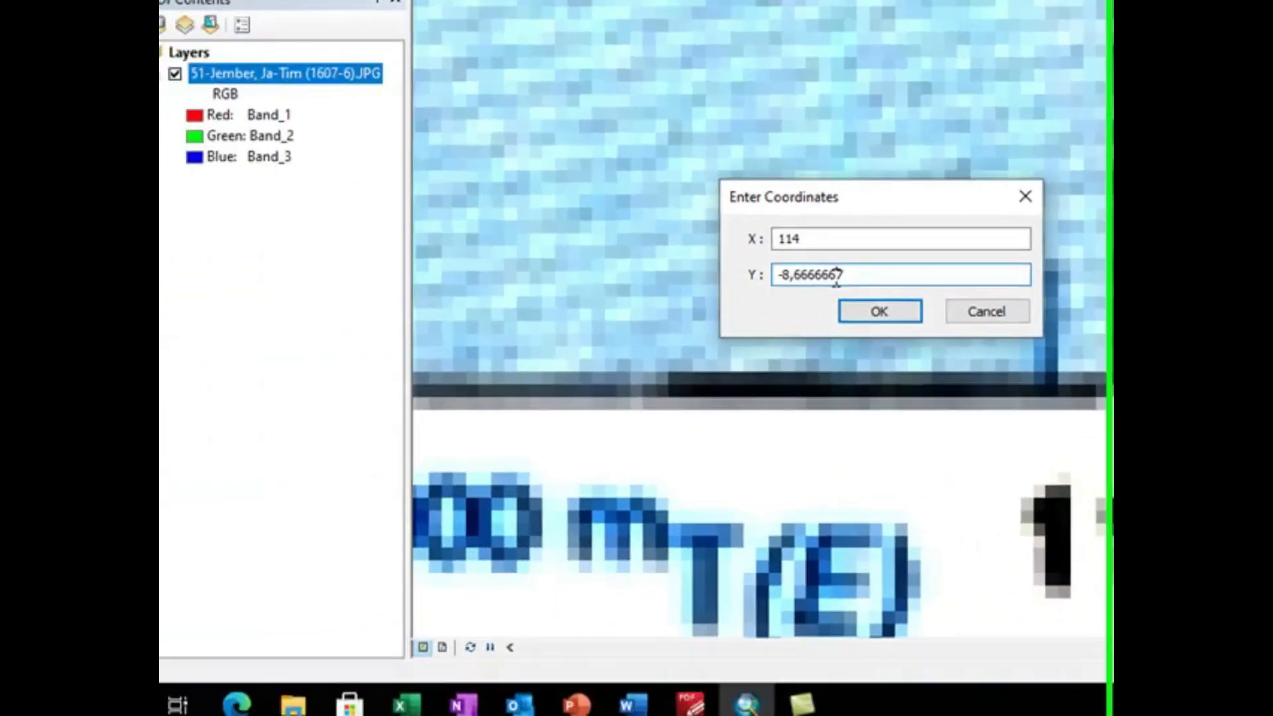
type("6")
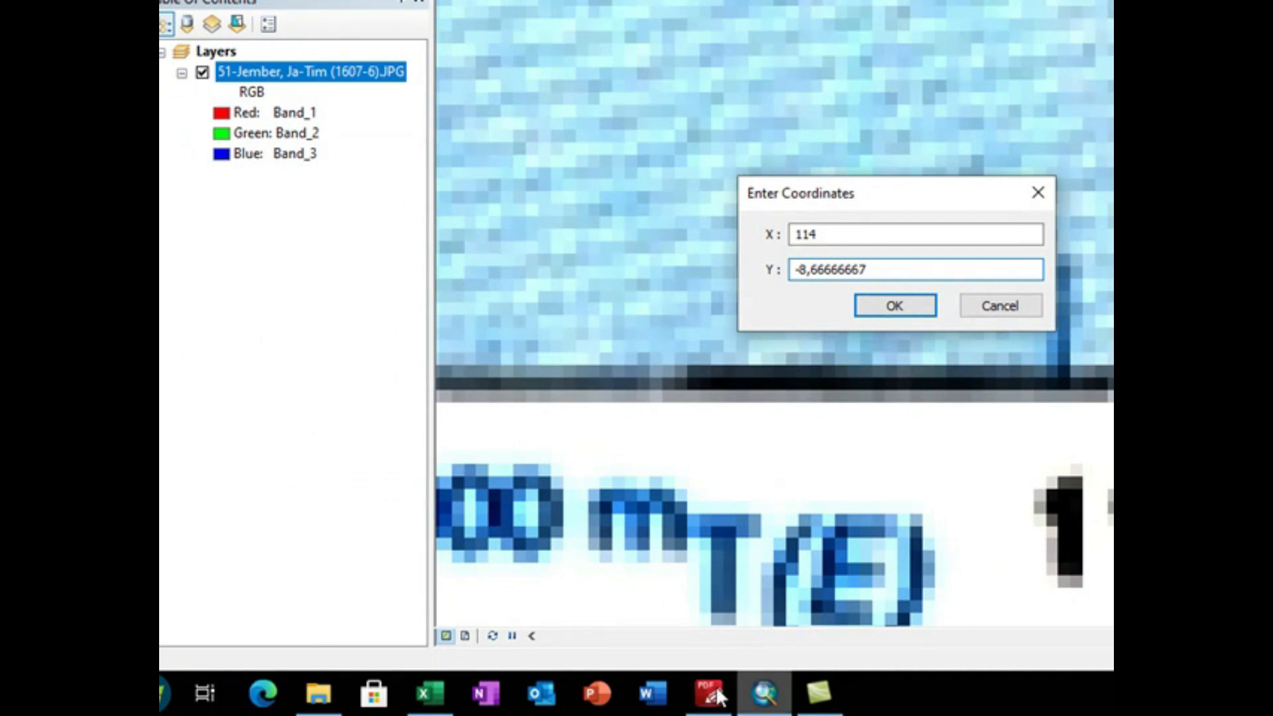
Step: Verify the lower-right corner's latitude in cell J5 of the Excel sheet and accept the second control point's coordinates in ArcMap
left_click(431, 696)
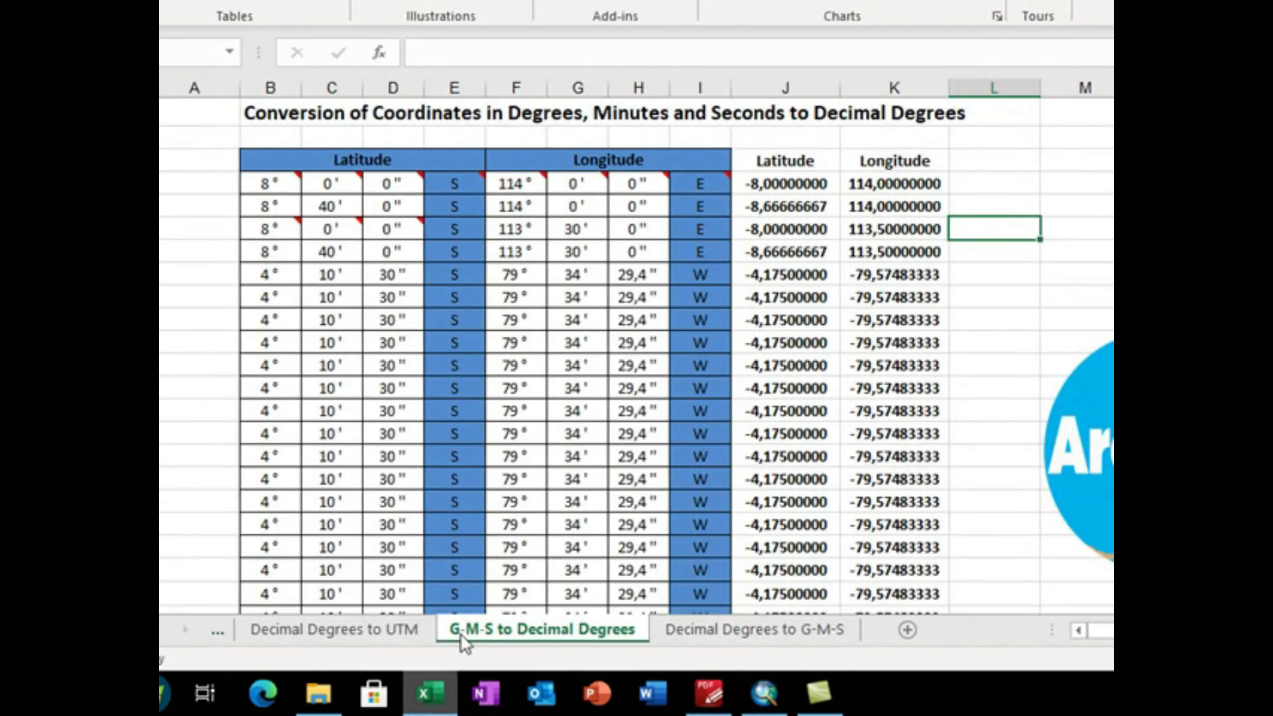
left_click(806, 207)
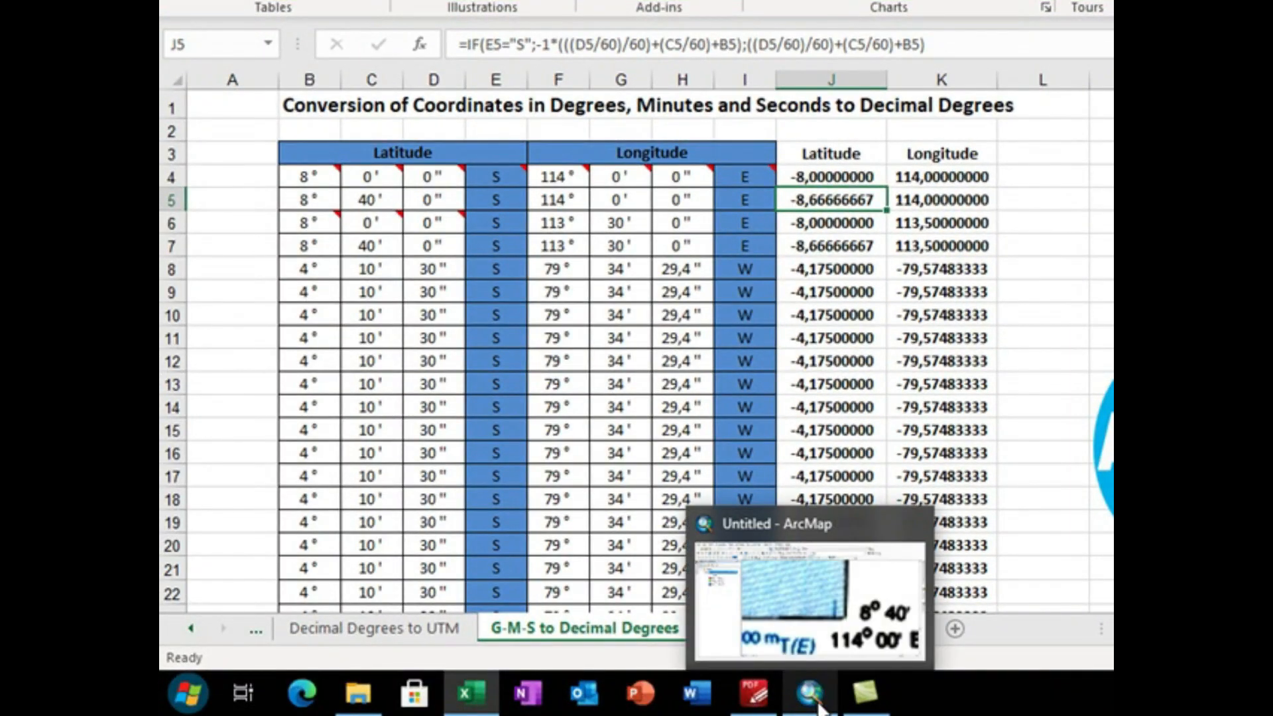
left_click(820, 706)
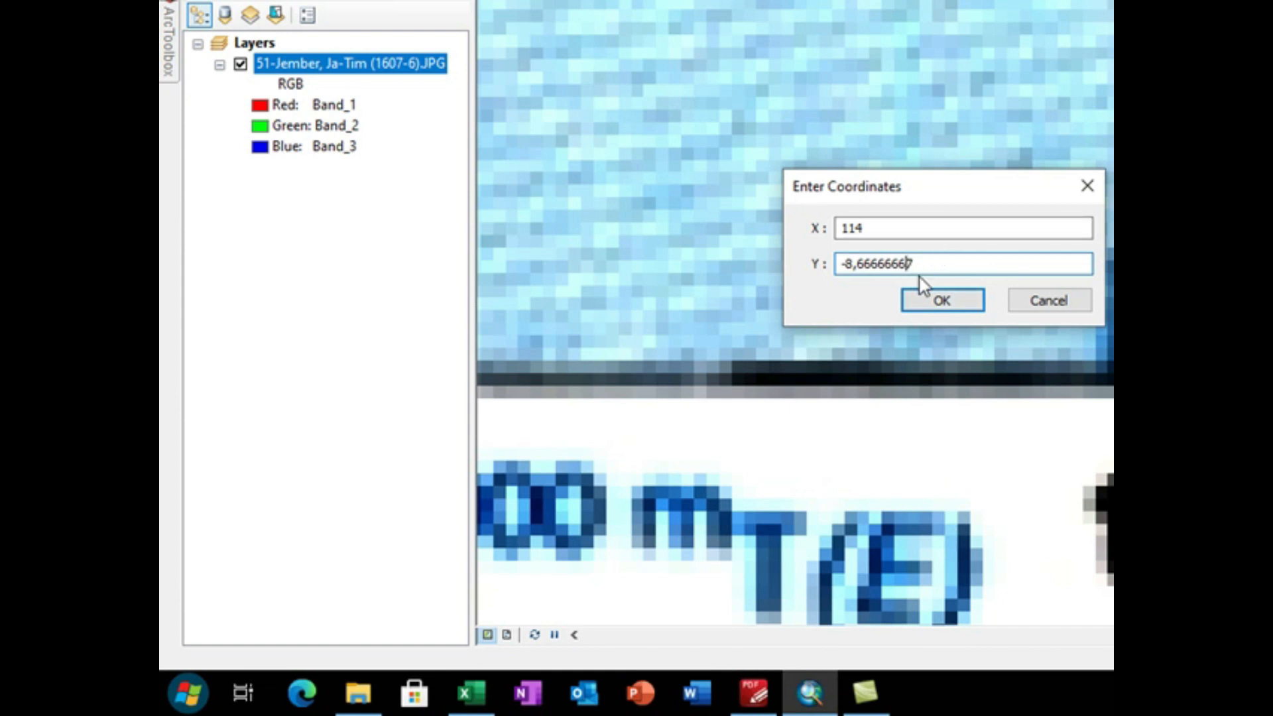
left_click(937, 298)
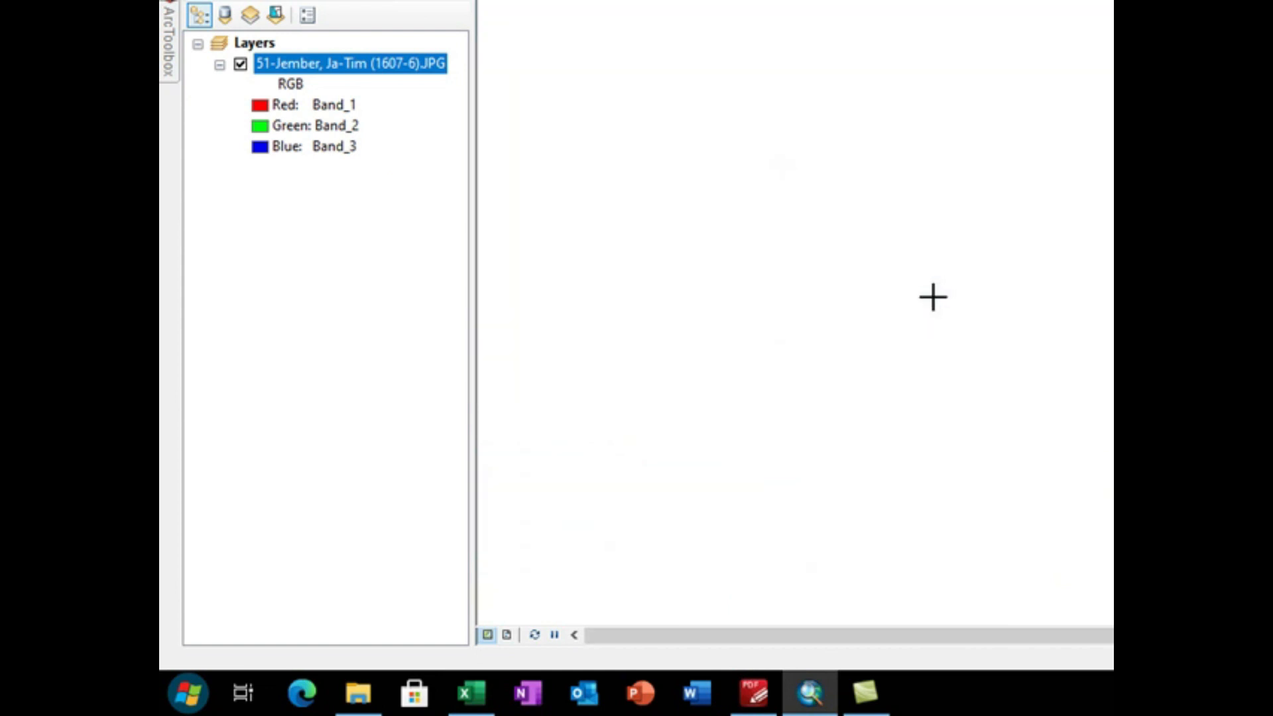
Step: Zoom to the Jember layer, examine the frame's upper-left corner, and look up its decimal-degree coordinates in the Excel sheet
right_click(428, 63)
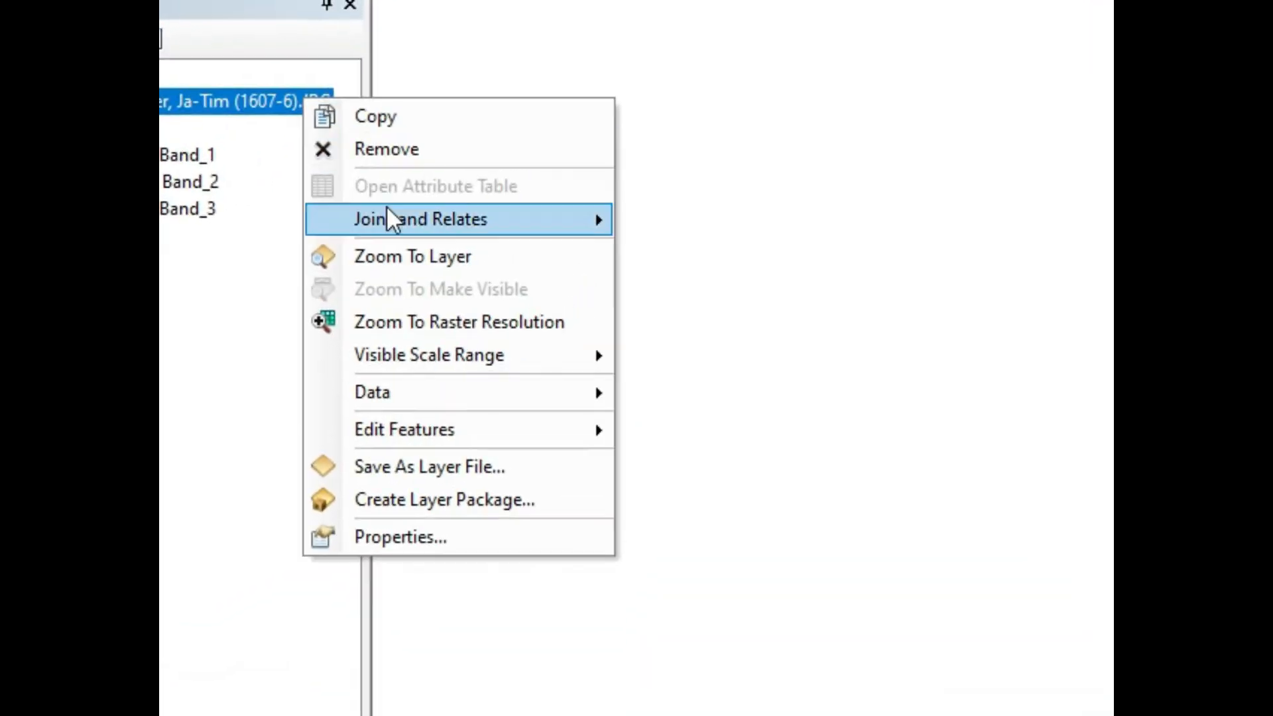
left_click(411, 257)
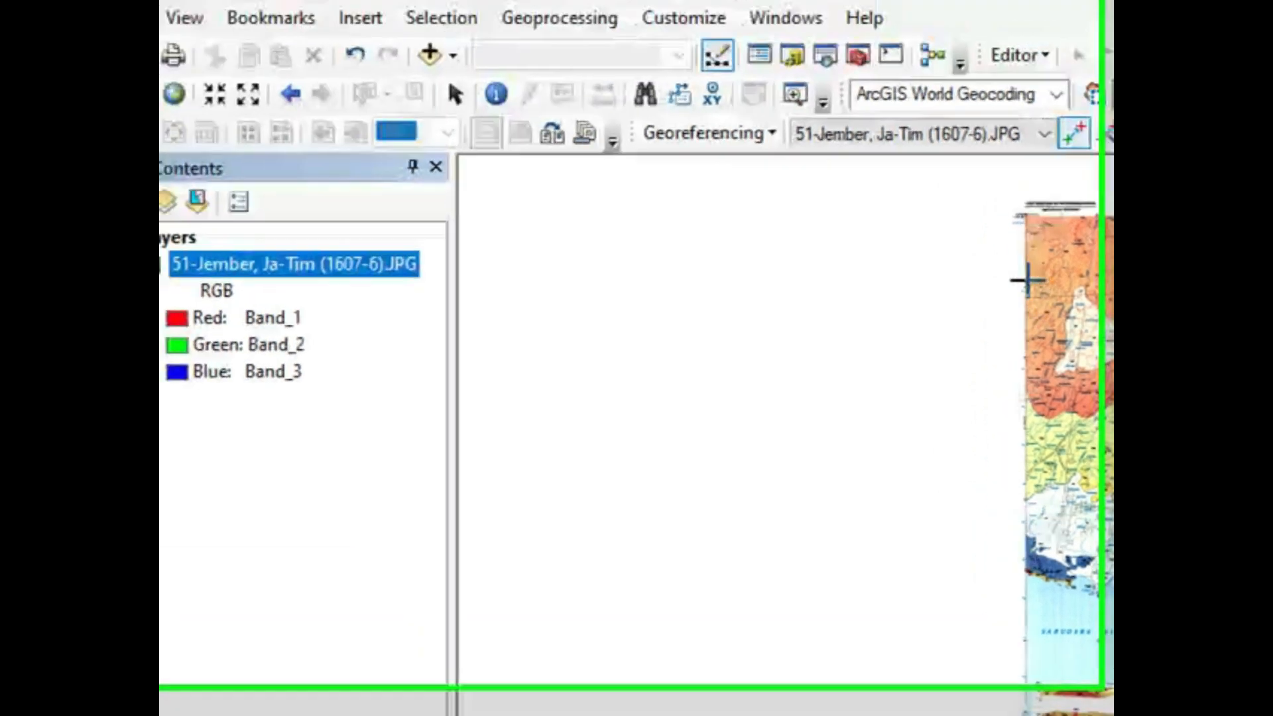
scroll(1028, 207, "up", 2)
scroll(1027, 208, "down", 6)
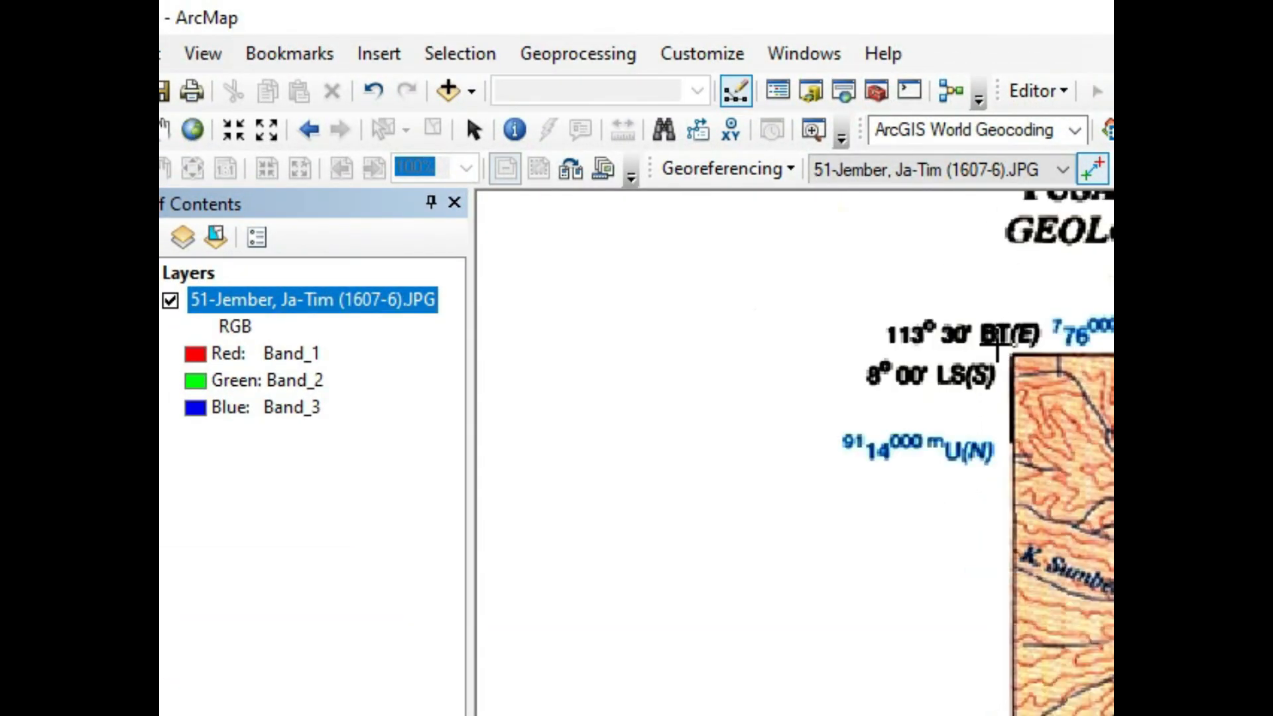
scroll(999, 363, "down", 4)
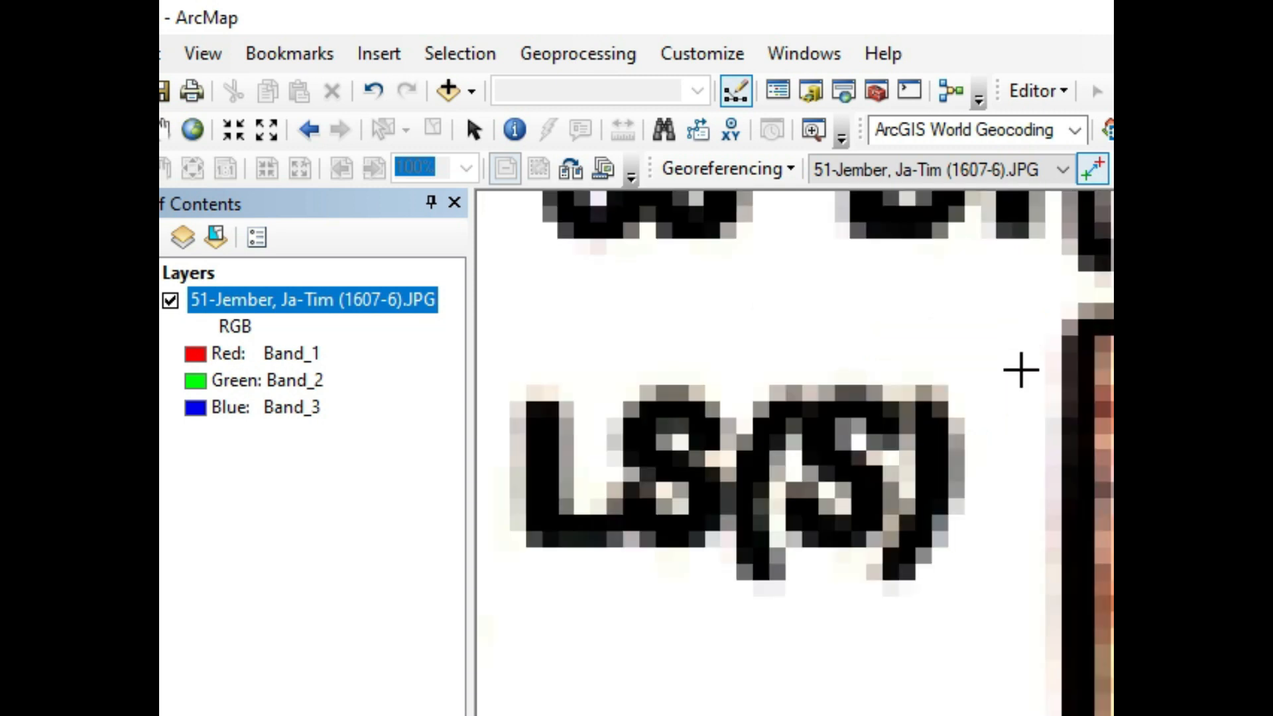
scroll(1066, 369, "up", 4)
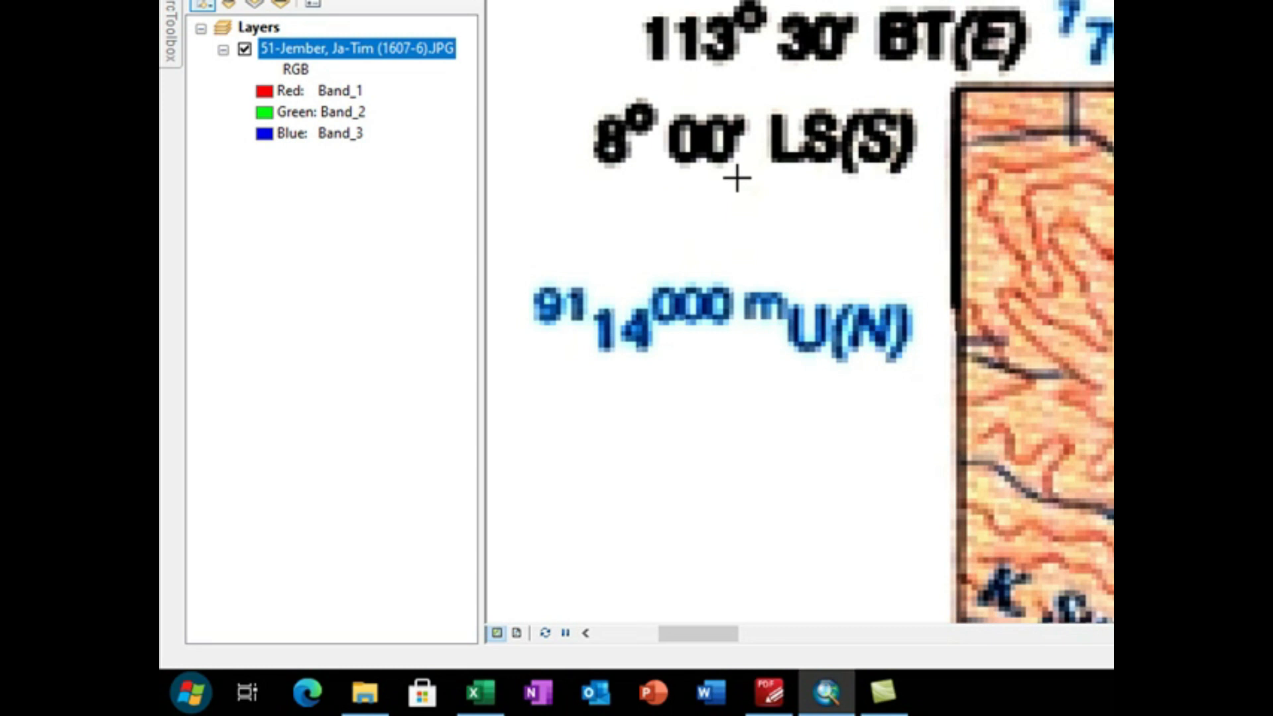
left_click(480, 692)
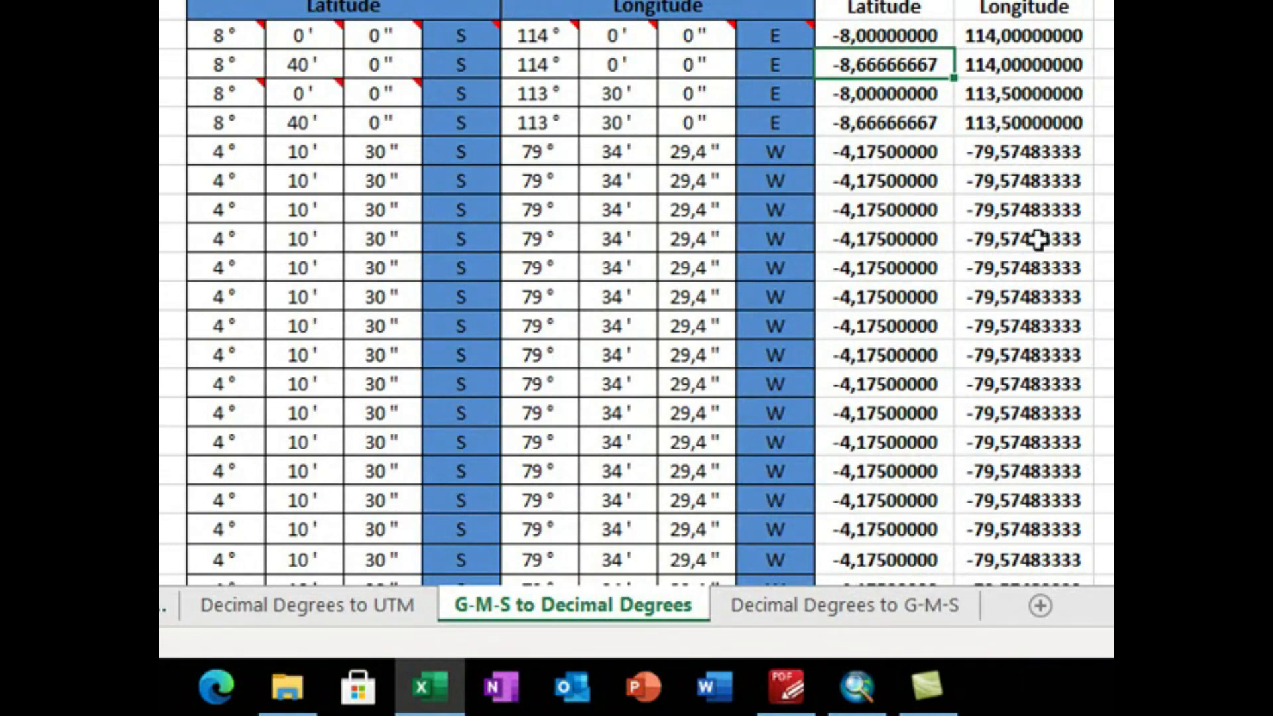
left_click(857, 686)
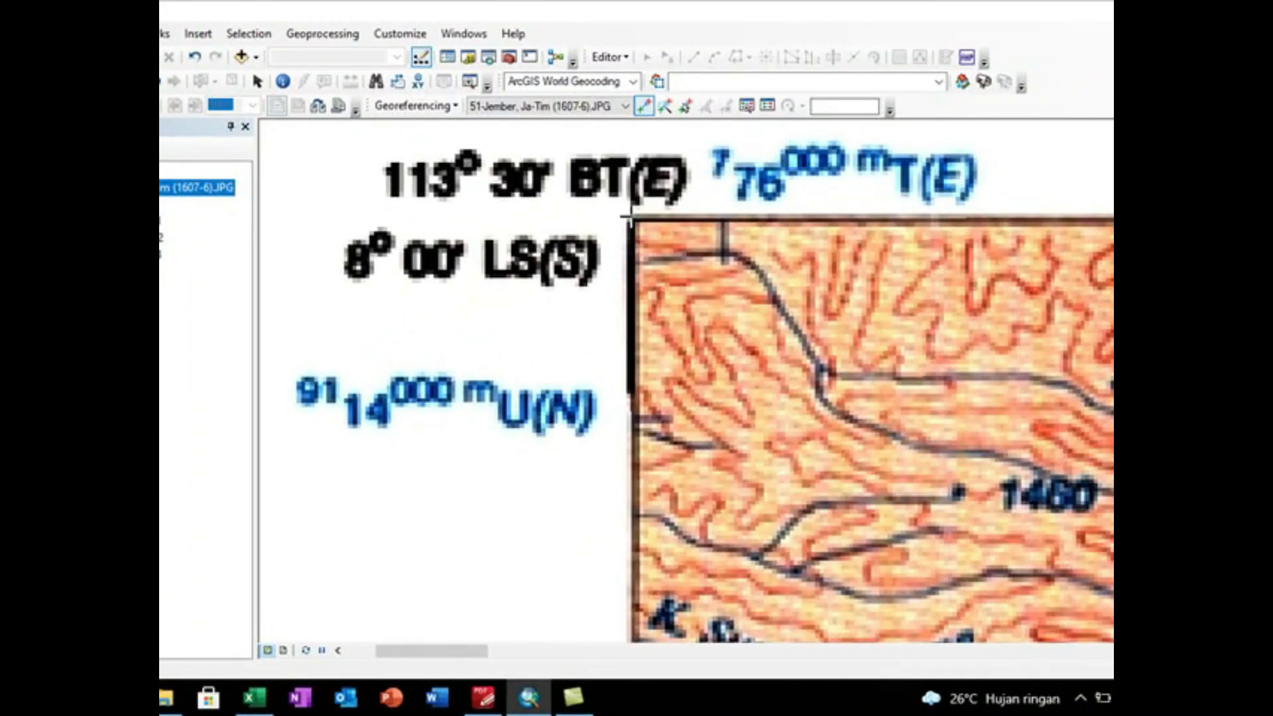
Step: Place the third control point on the map frame's upper-left corner at 113° 30' E, 8° 00' S
scroll(628, 218, "up", 2)
scroll(628, 216, "up", 1)
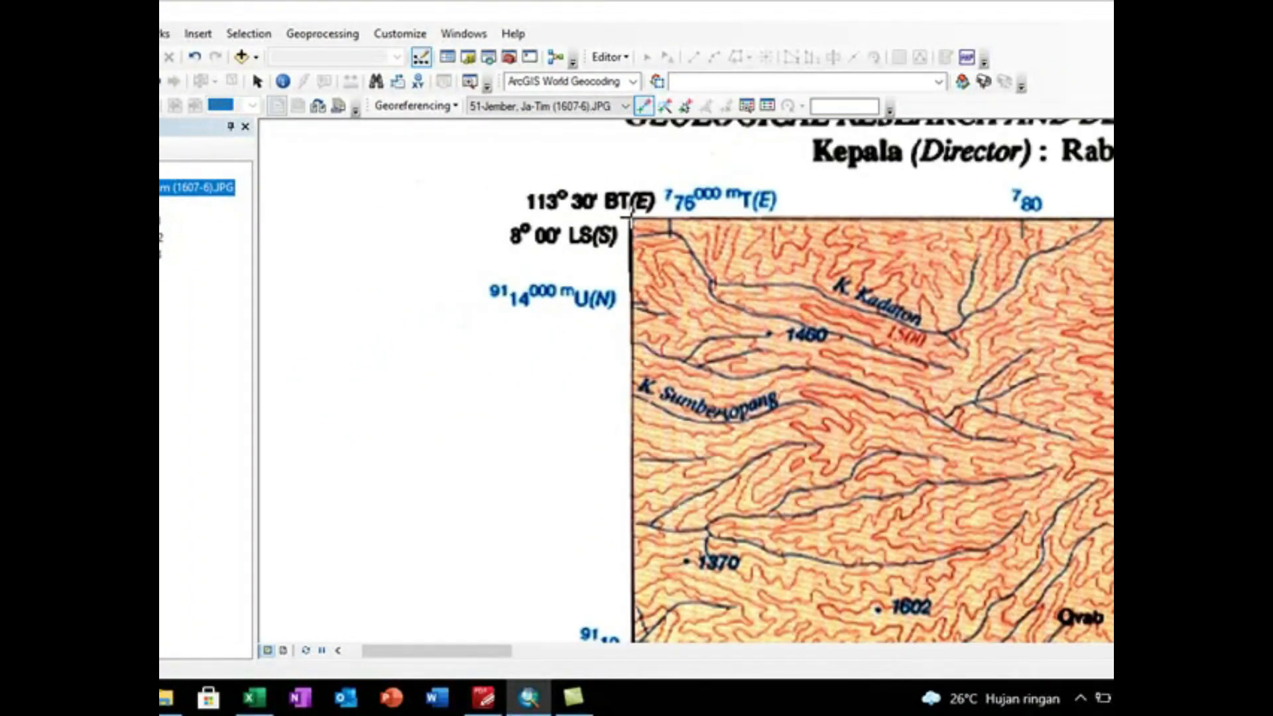
scroll(629, 216, "up", 2)
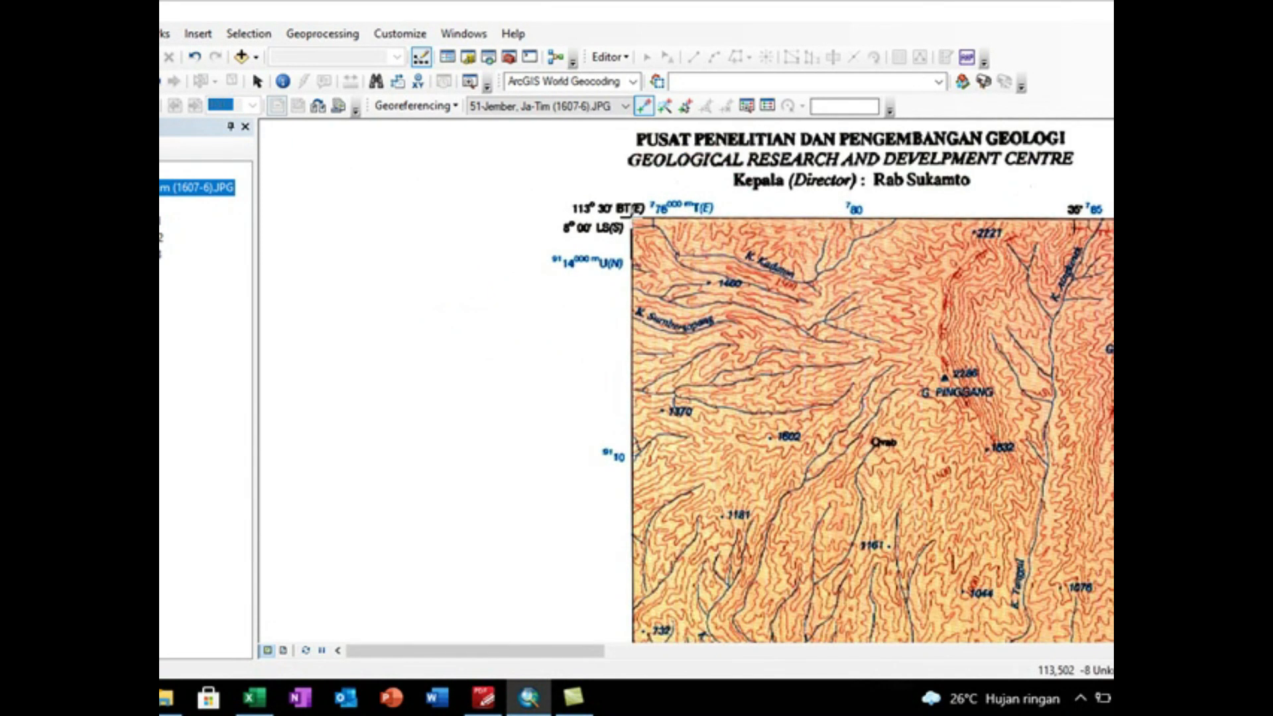
scroll(629, 216, "down", 2)
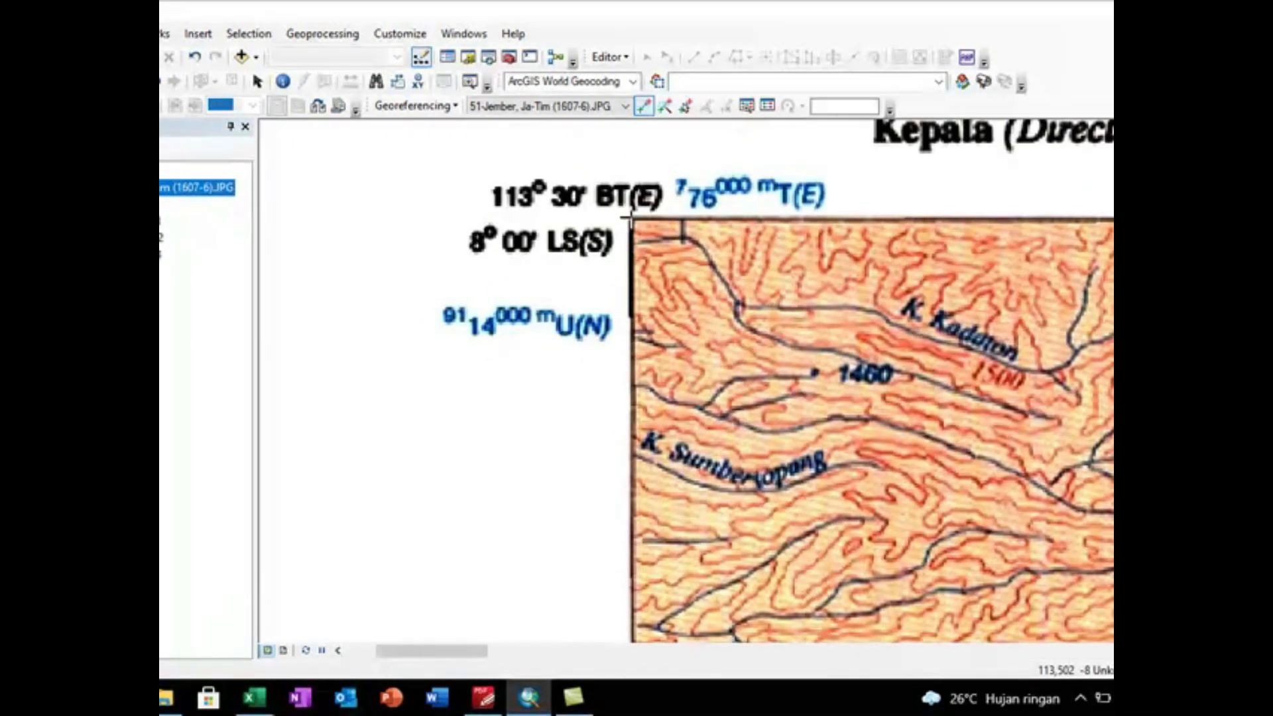
scroll(628, 217, "down", 3)
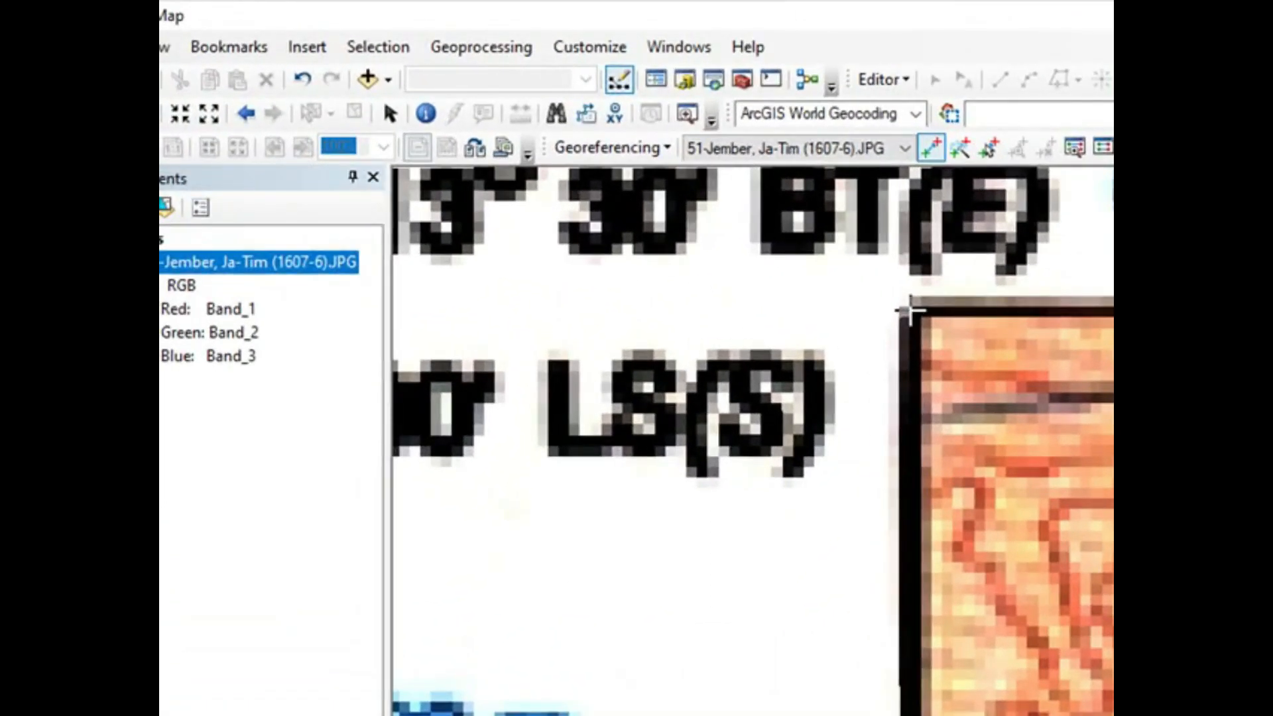
Step: Enter X 113,5 and Y -8 as the coordinates of the upper-left control point
right_click(908, 311)
left_click(927, 325)
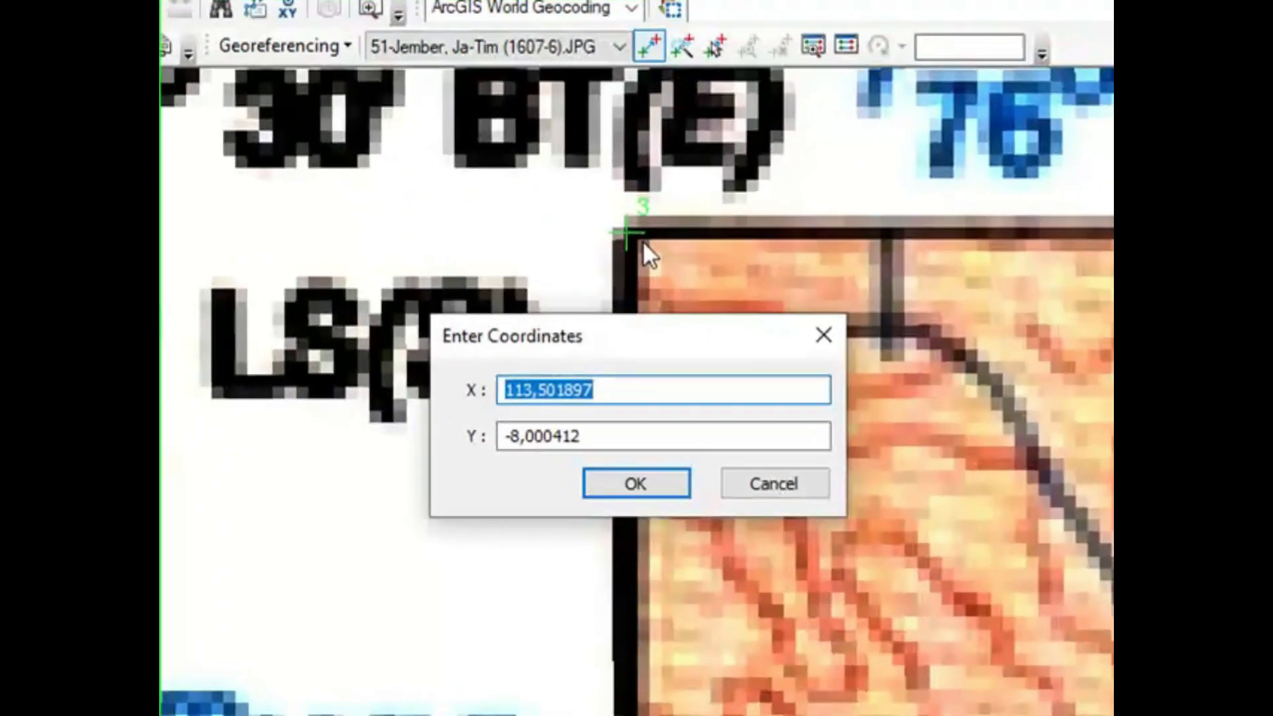
type("11")
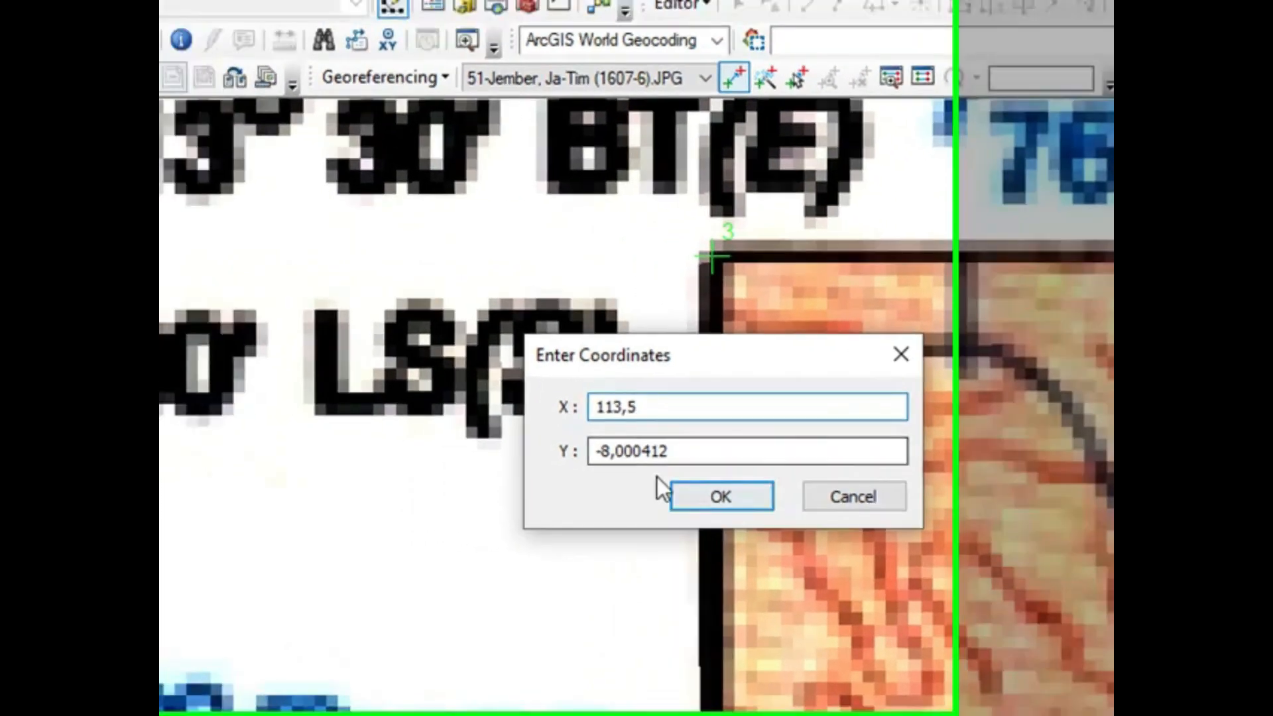
left_click(579, 435)
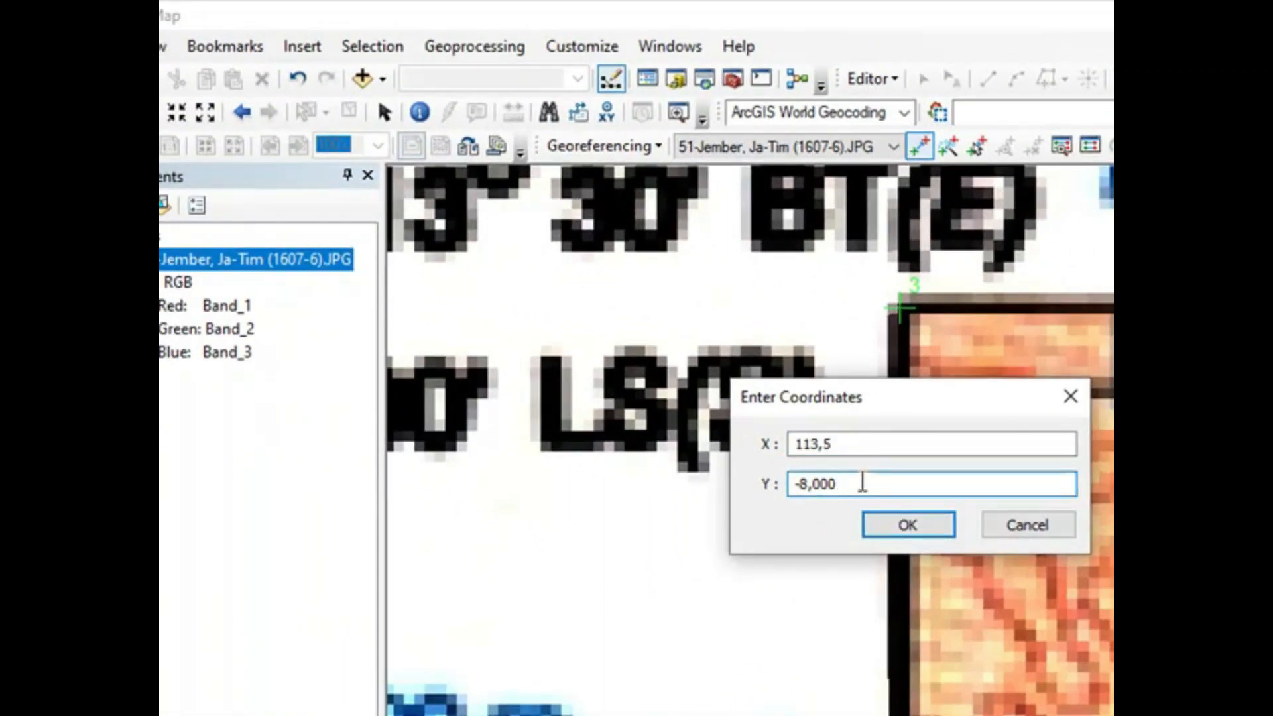
left_click(906, 527)
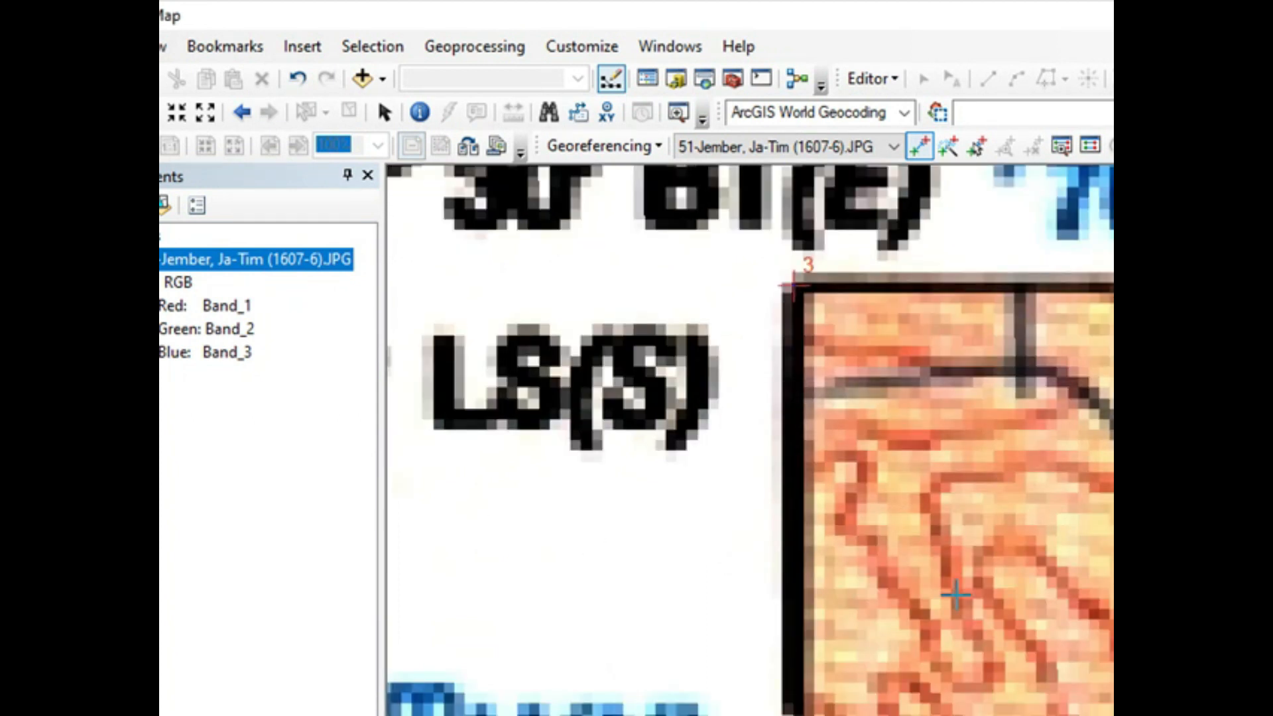
Step: Examine the map frame's lower-left corner and look up its decimal-degree coordinates in the Excel sheet
scroll(955, 595, "down", 1)
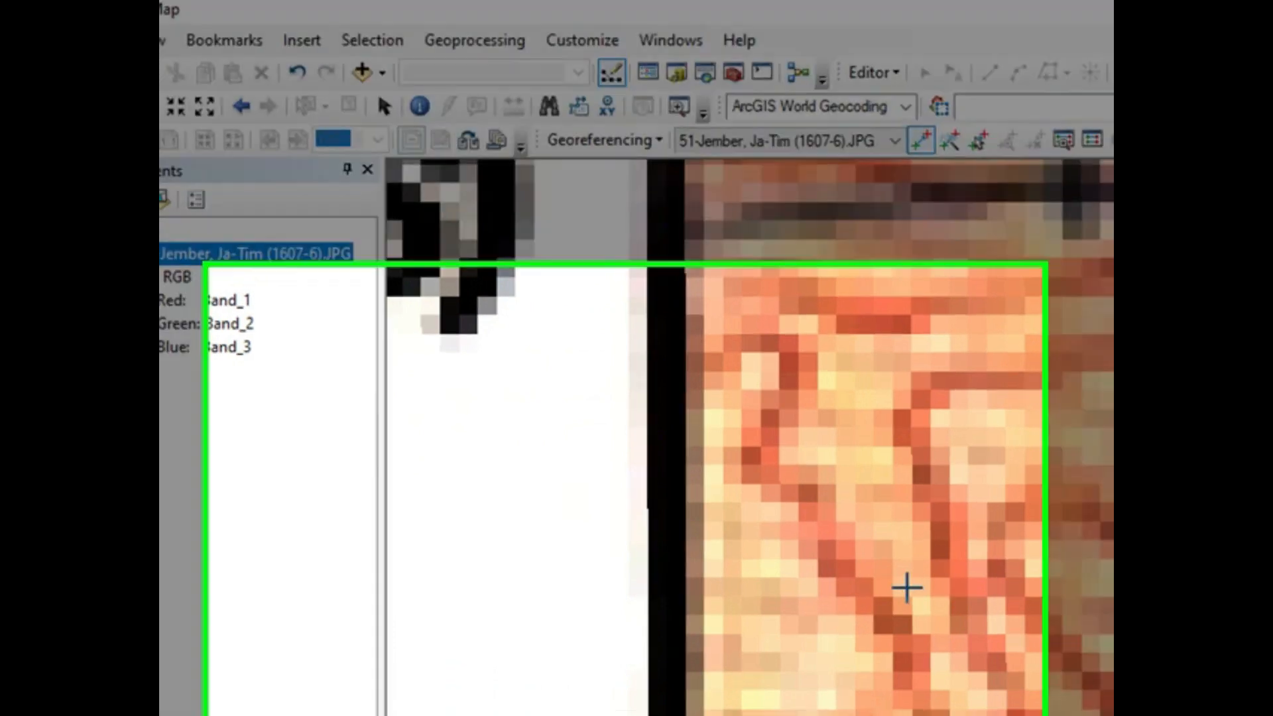
scroll(905, 593, "up", 5)
scroll(997, 463, "up", 4)
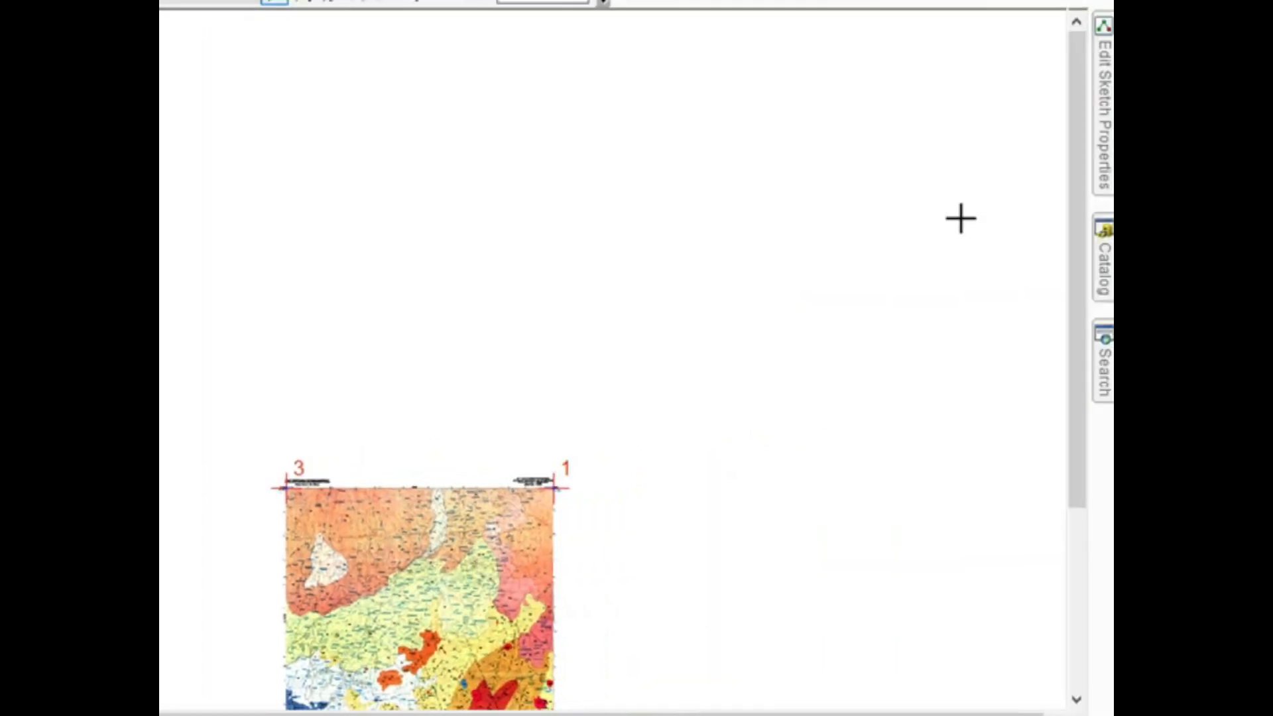
left_click_drag(1071, 229, 1103, 452)
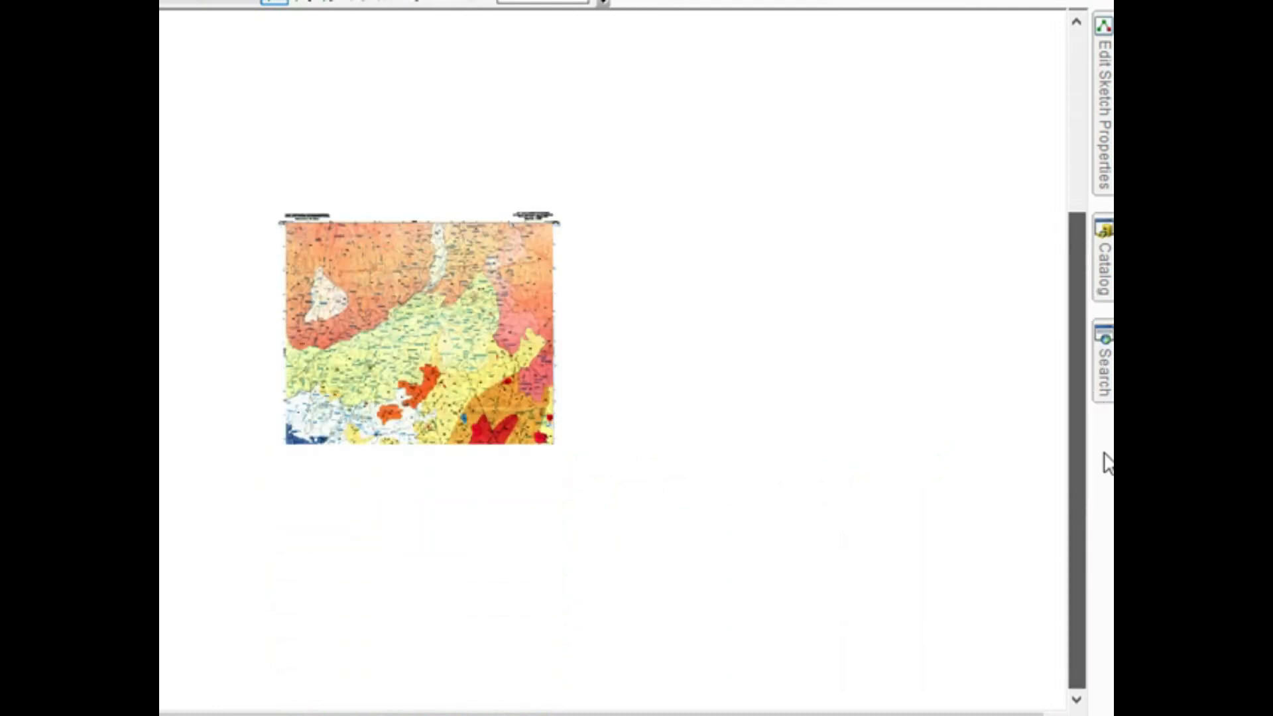
scroll(298, 589, "down", 1)
scroll(298, 589, "down", 3)
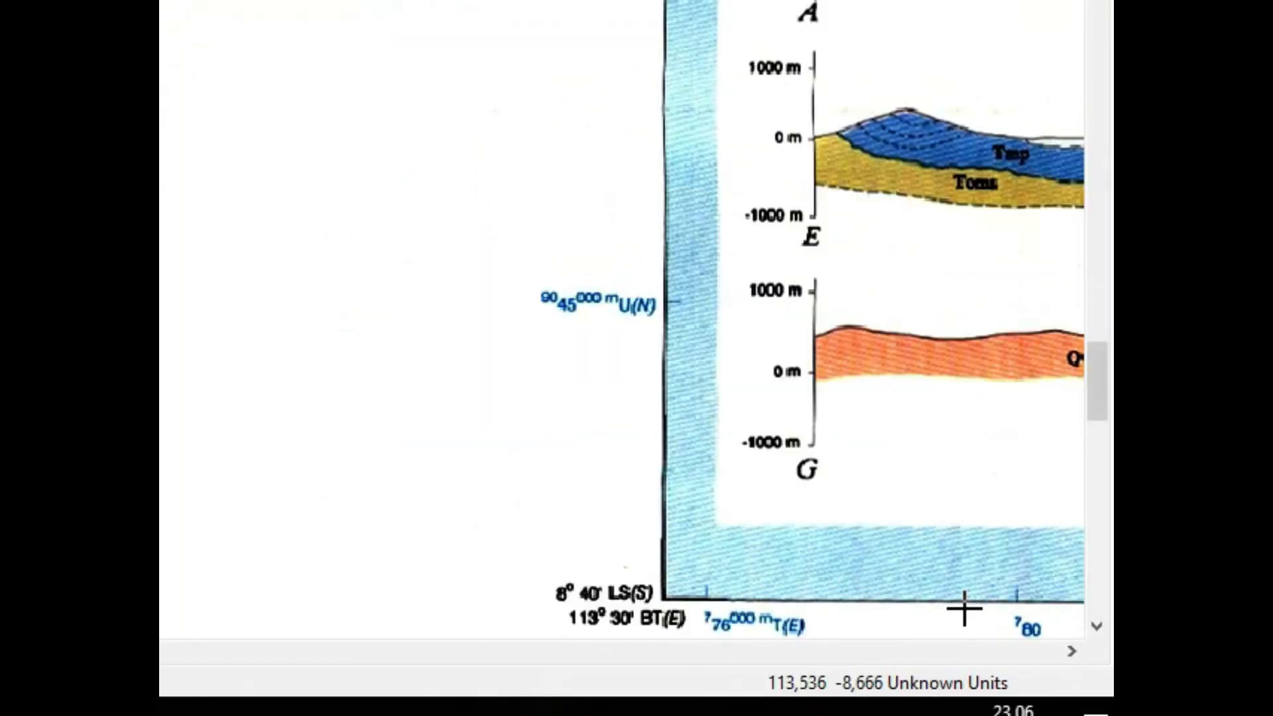
left_click(1069, 653)
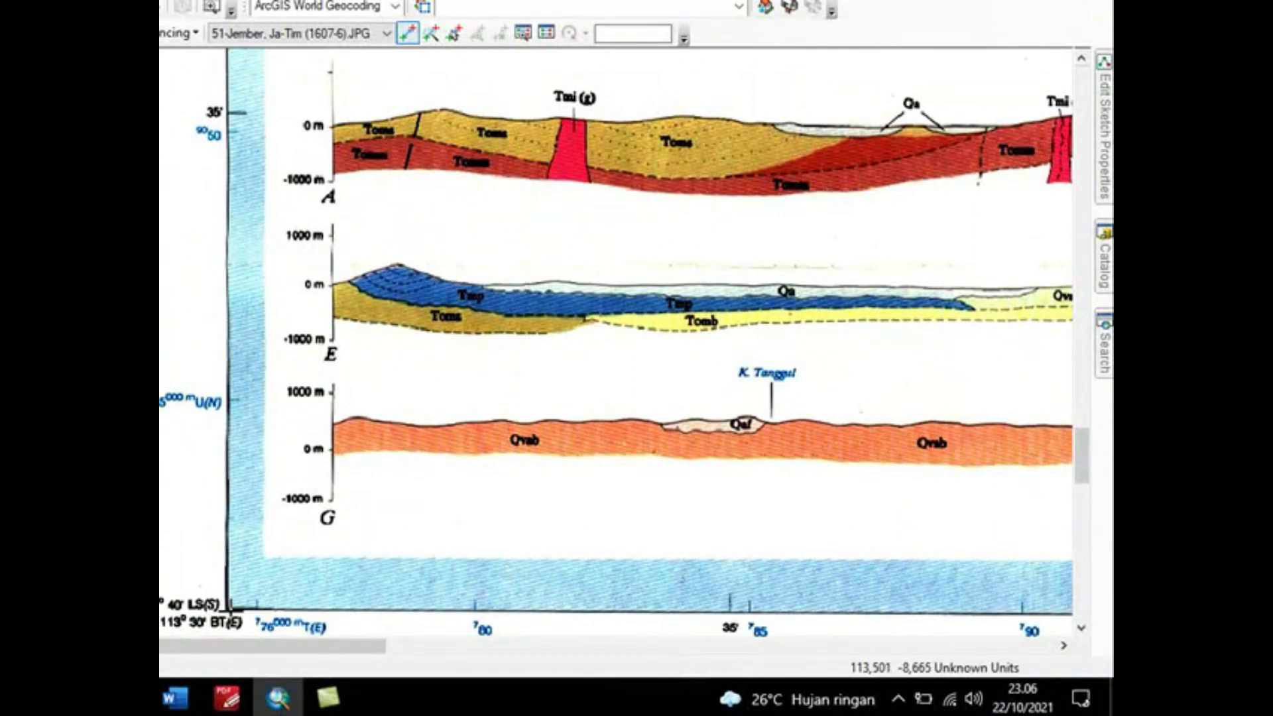
scroll(226, 609, "up", 2)
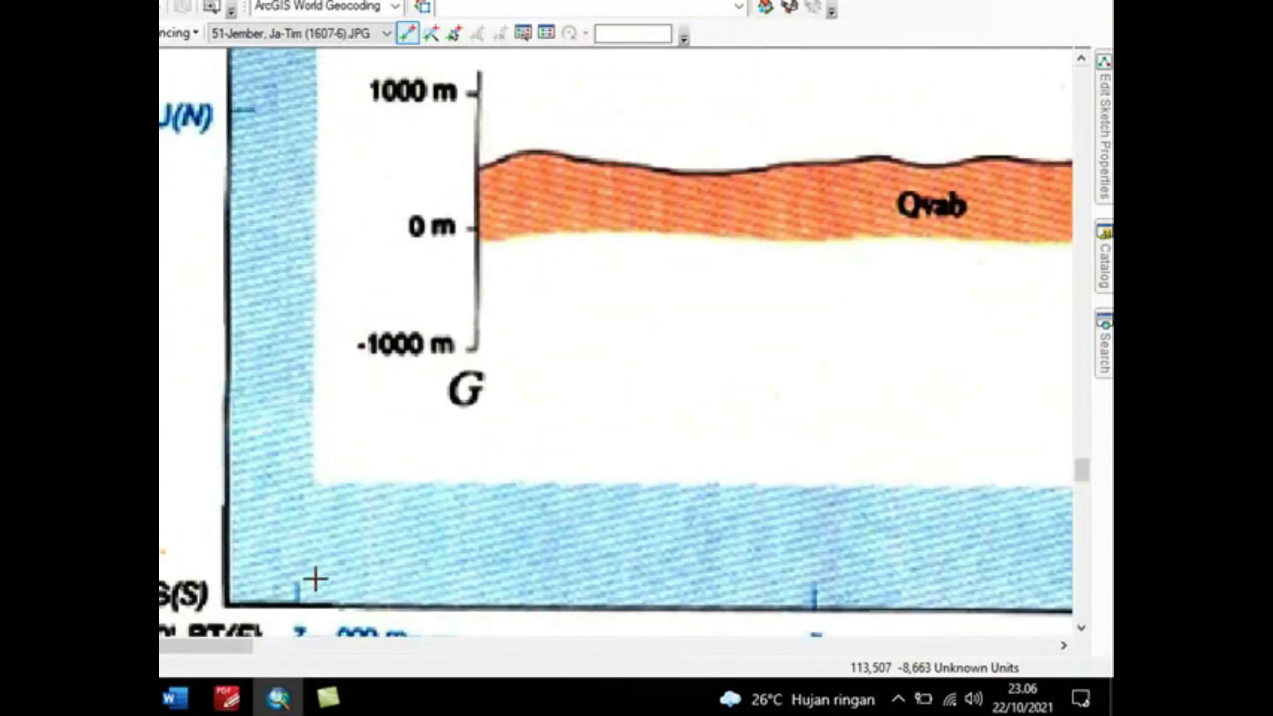
left_click(1082, 628)
left_click(1081, 628)
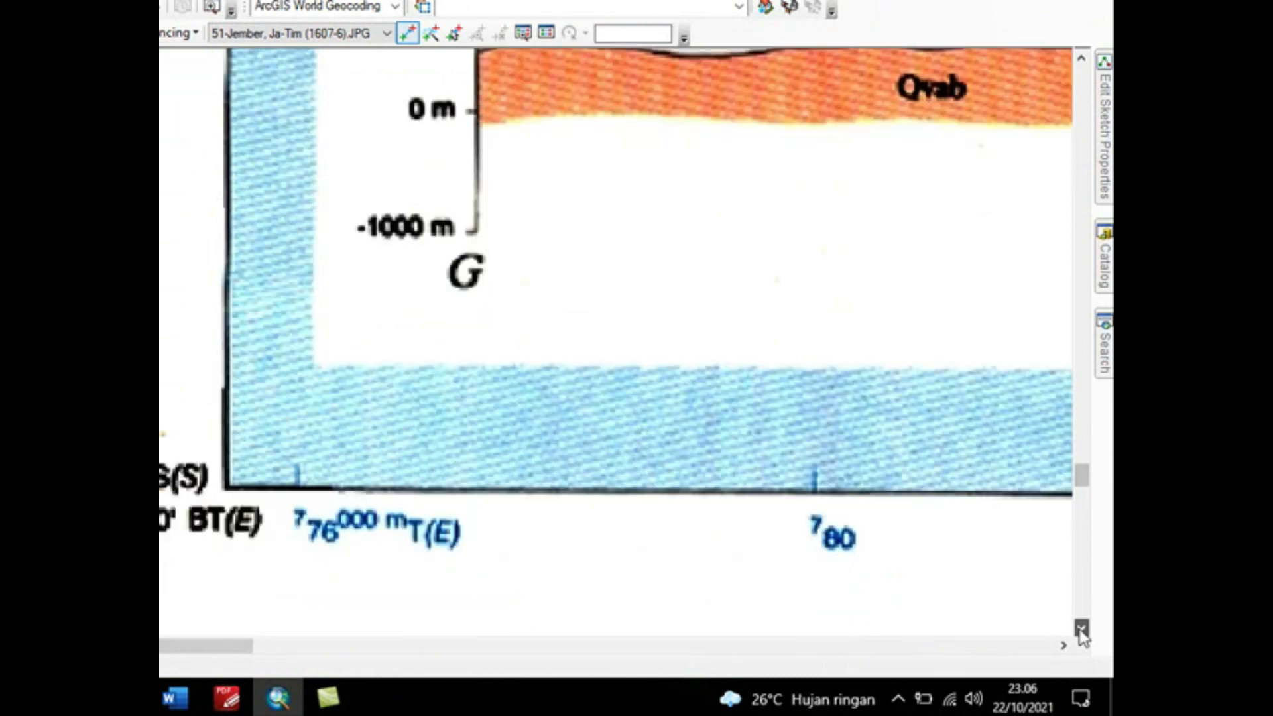
left_click(1081, 629)
left_click(1081, 628)
left_click(1081, 629)
left_click(1081, 629)
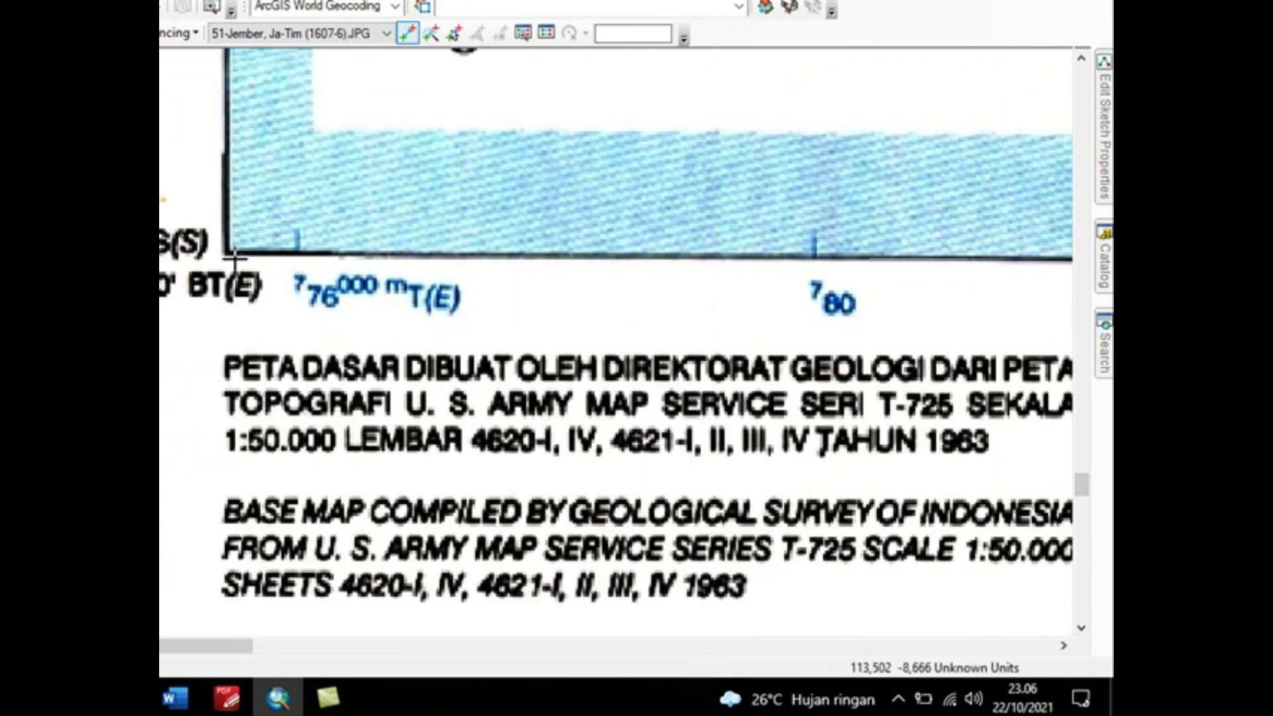
scroll(224, 253, "up", 5)
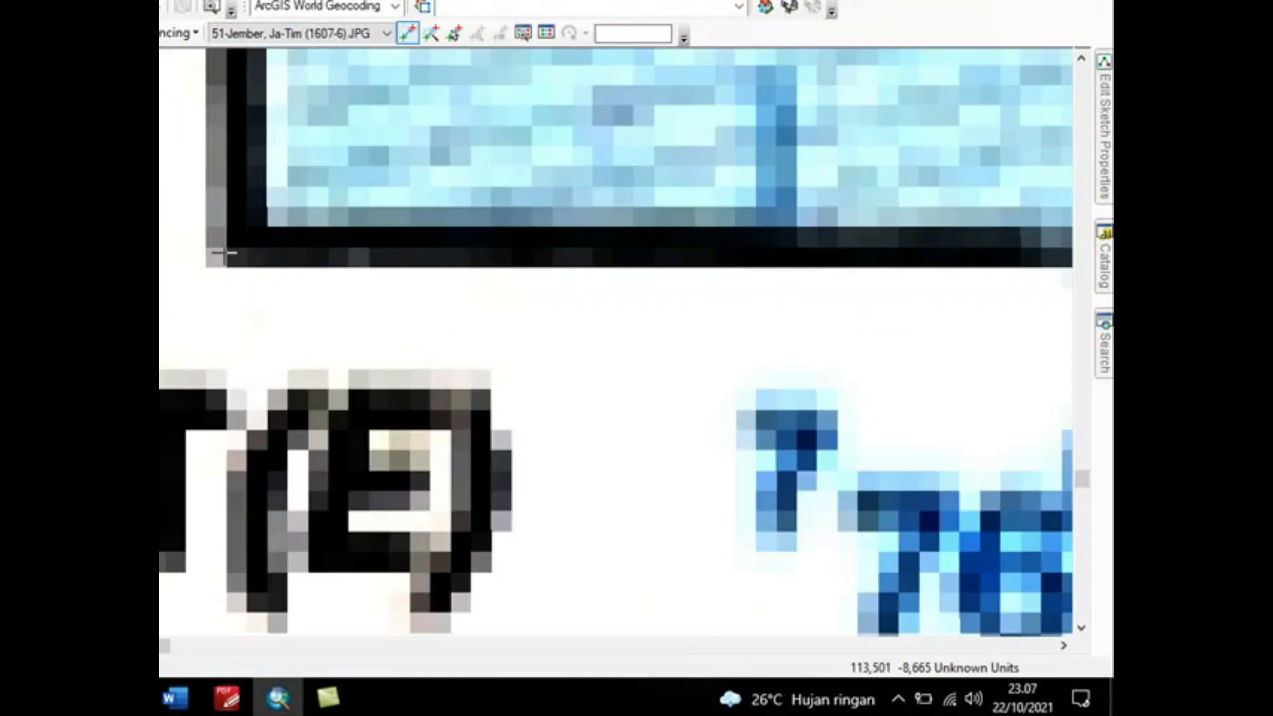
scroll(227, 252, "down", 5)
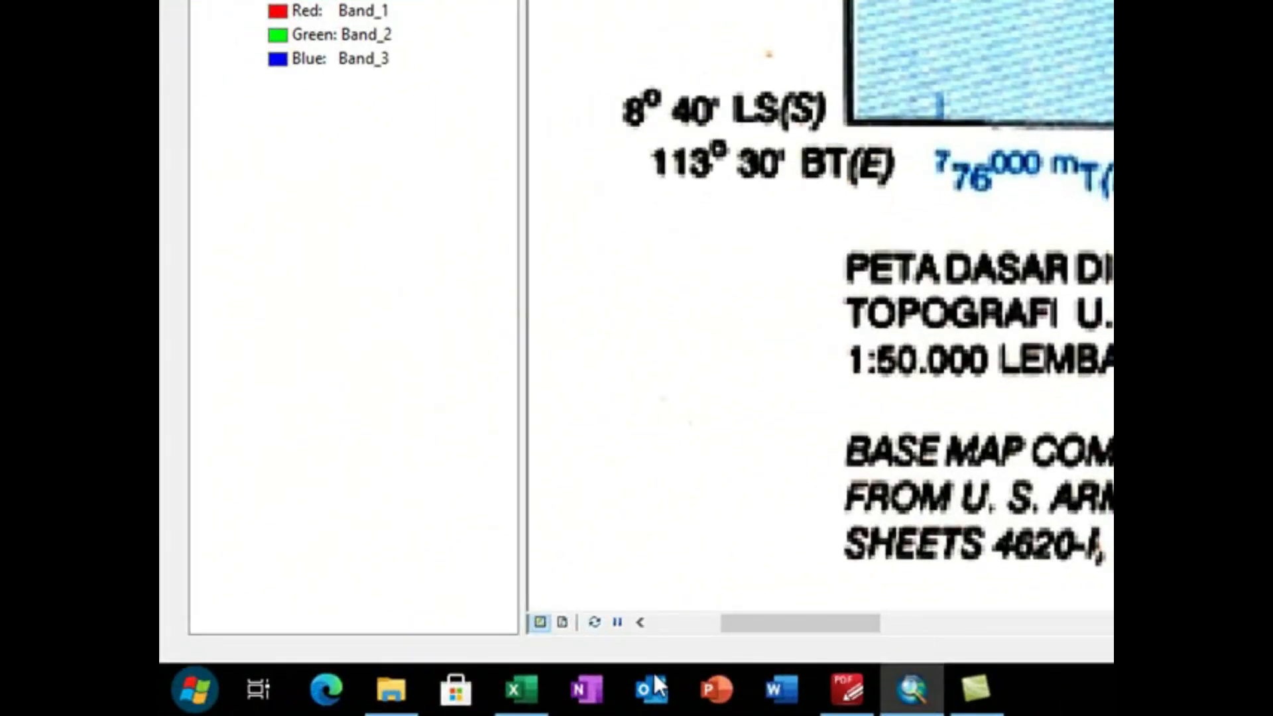
left_click(506, 689)
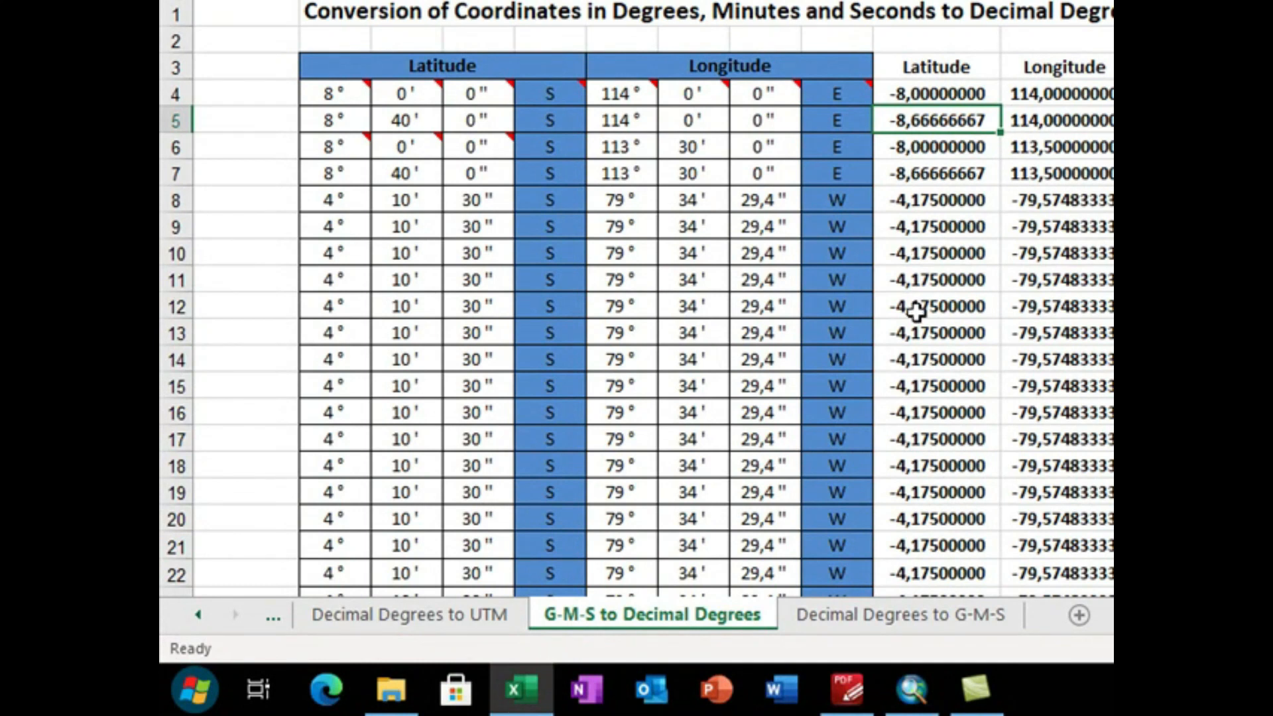
left_click(910, 690)
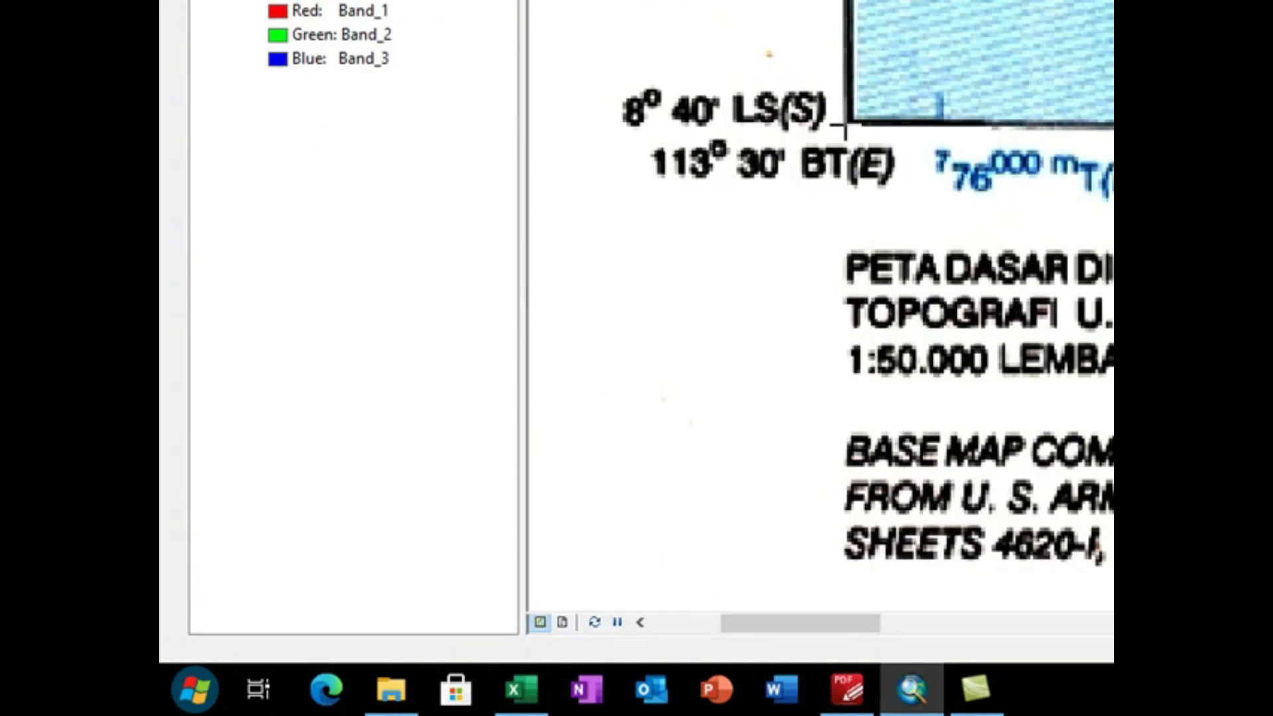
Step: Place the fourth control point on the map frame's lower-left corner at 113° 30' E, 8° 40' S and open its coordinate entry
scroll(845, 125, "down", 2)
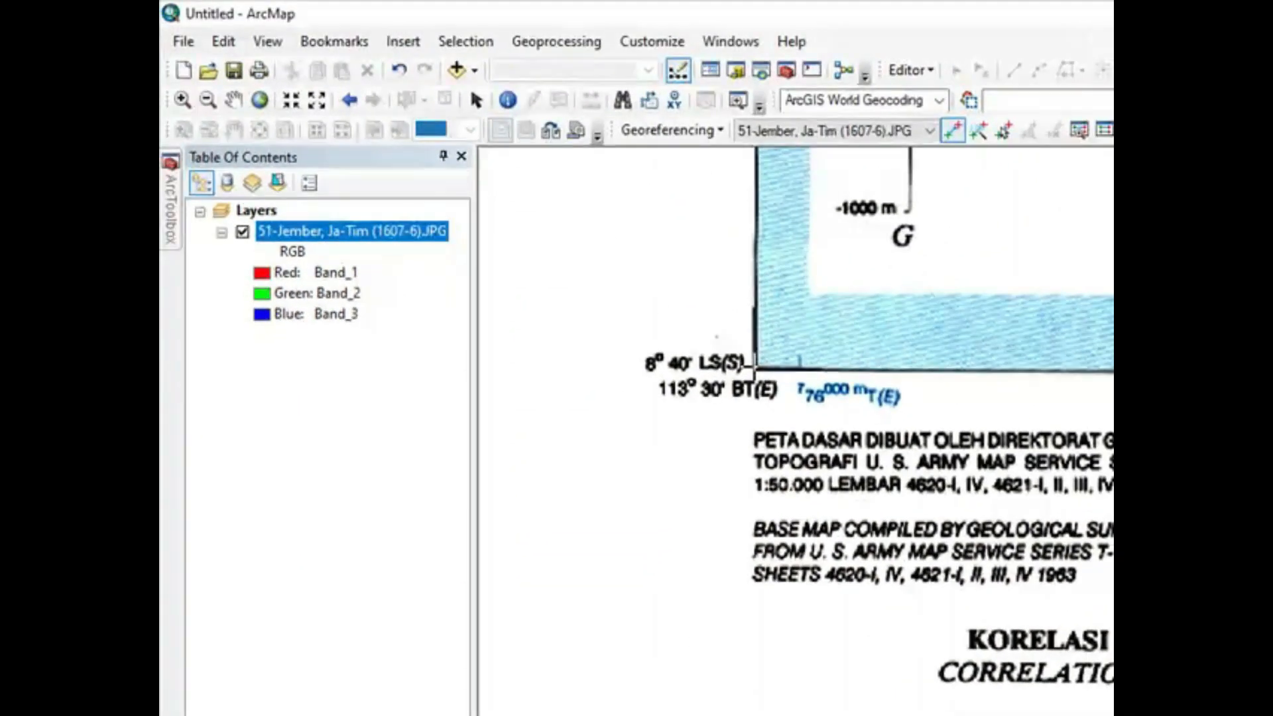
scroll(754, 366, "down", 3)
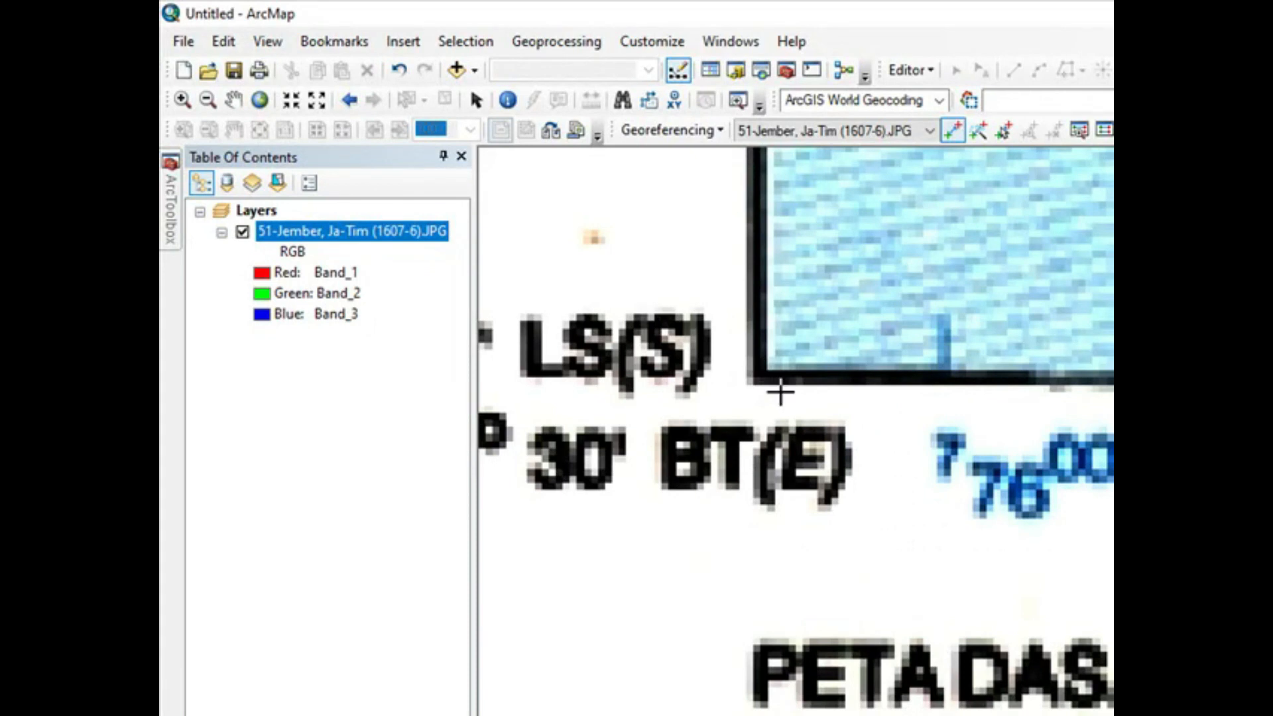
scroll(776, 391, "down", 2)
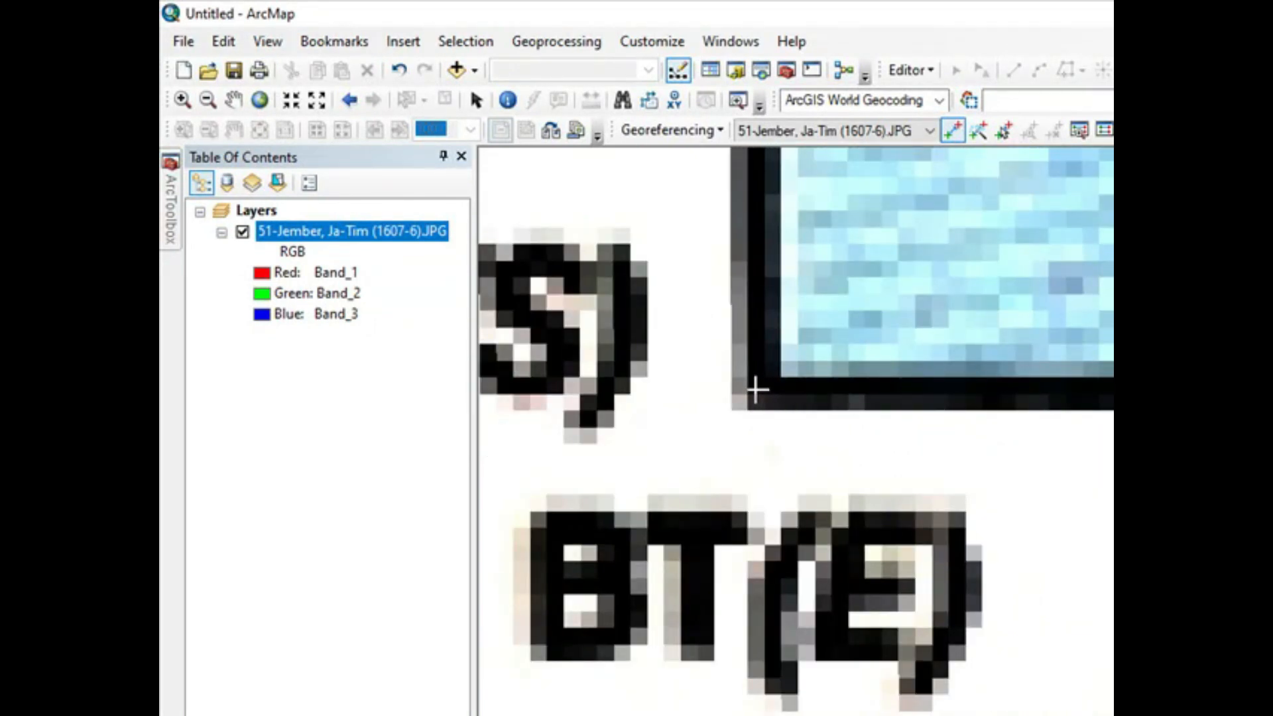
right_click(756, 388)
left_click(783, 400)
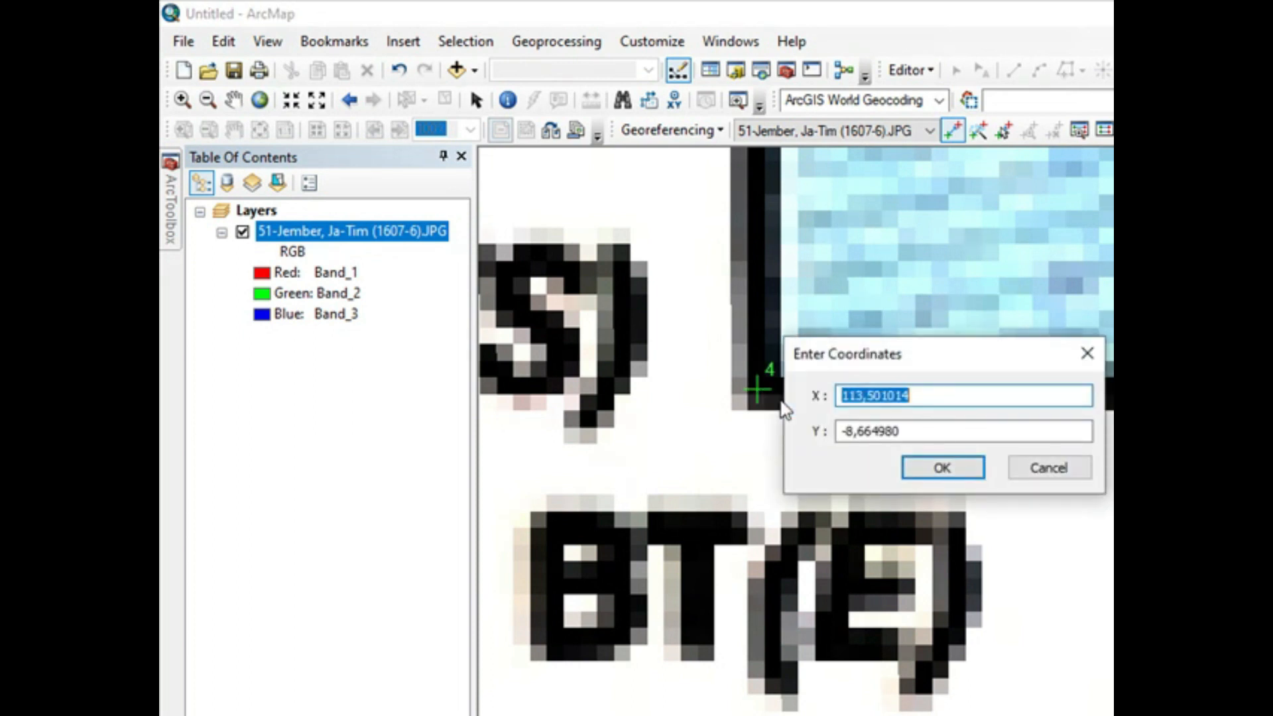
Step: Enter X 113,5 and Y -8,66666667 as the coordinates of the lower-left control point
type("113,")
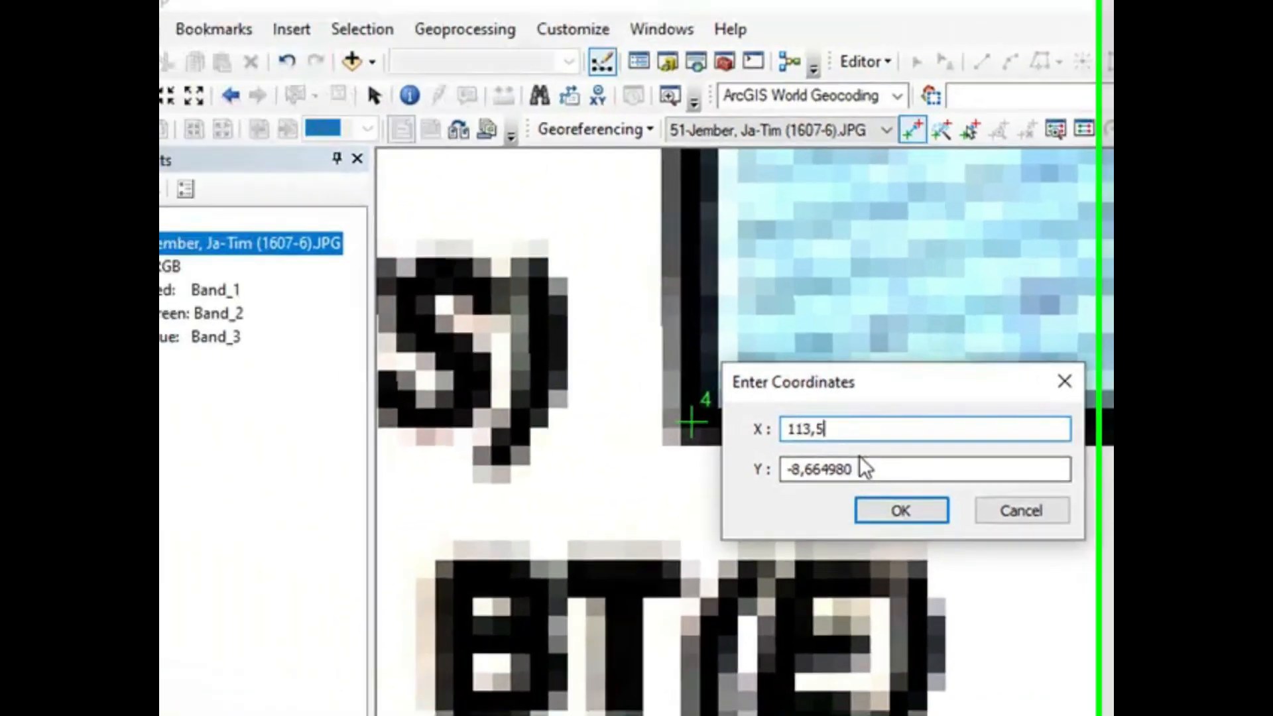
left_click(649, 398)
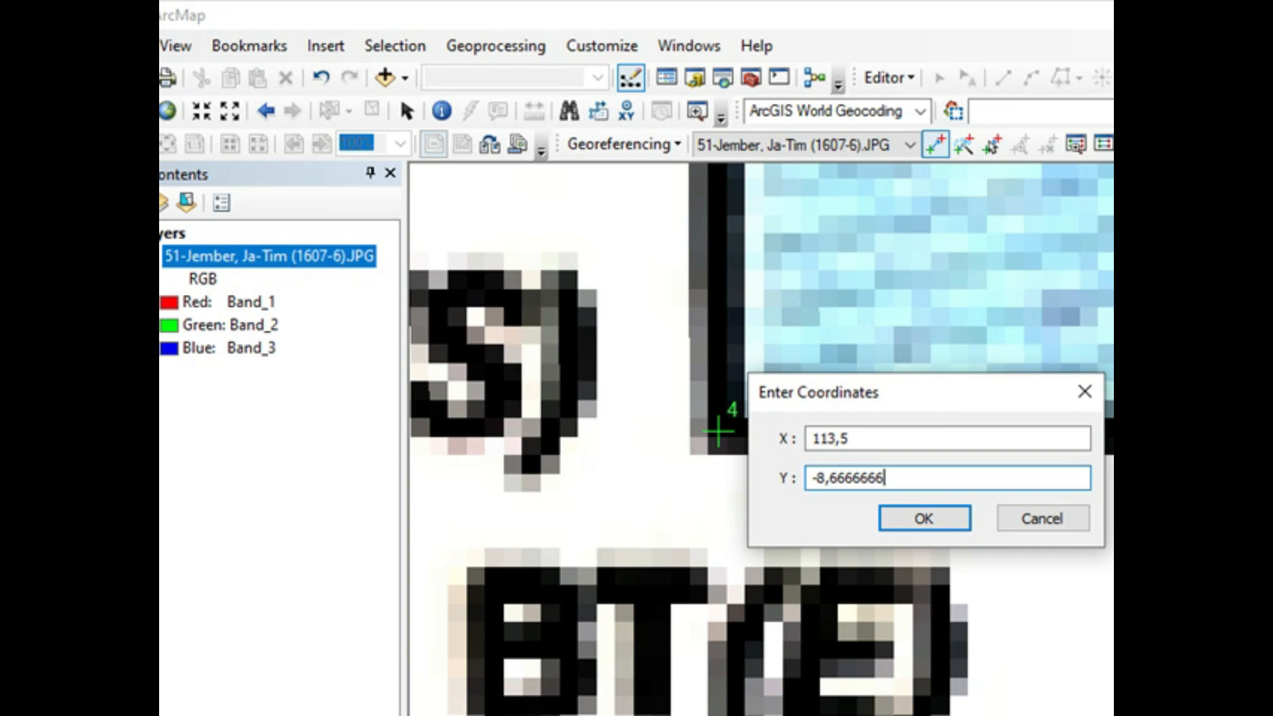
left_click(914, 517)
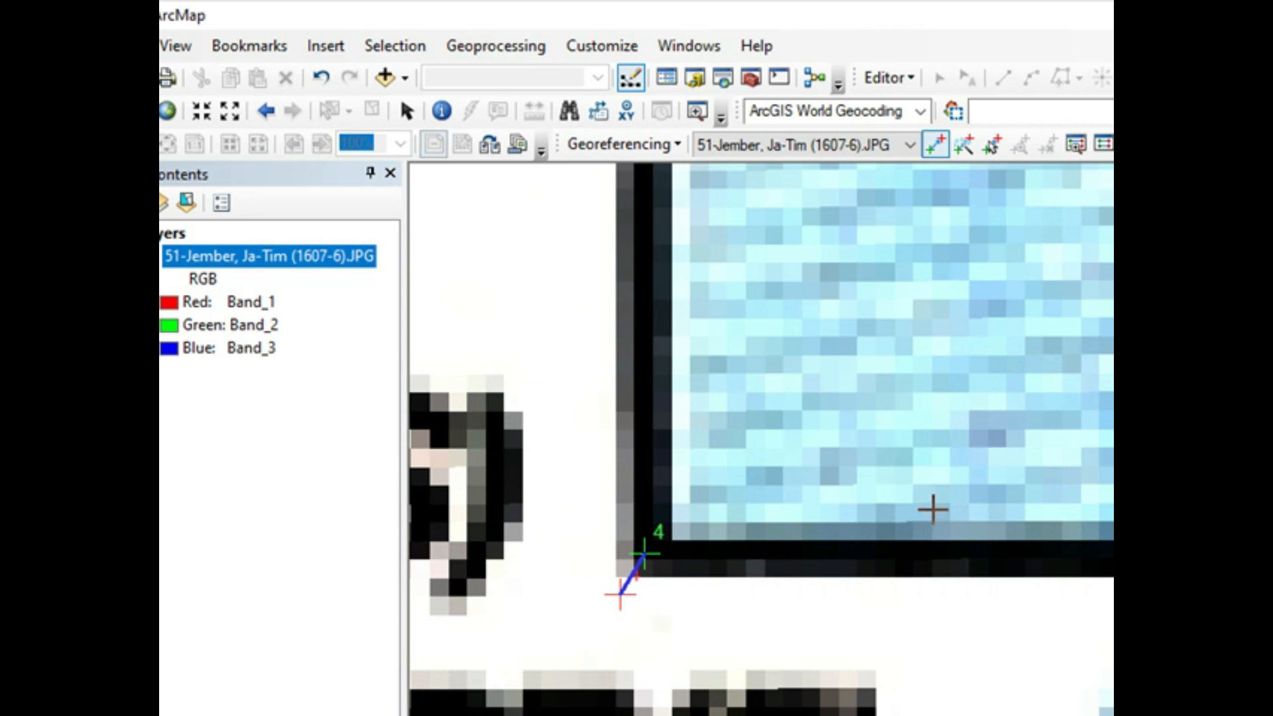
Step: Zoom to the whole Jember layer and open the link table to review the control points
scroll(933, 509, "up", 1)
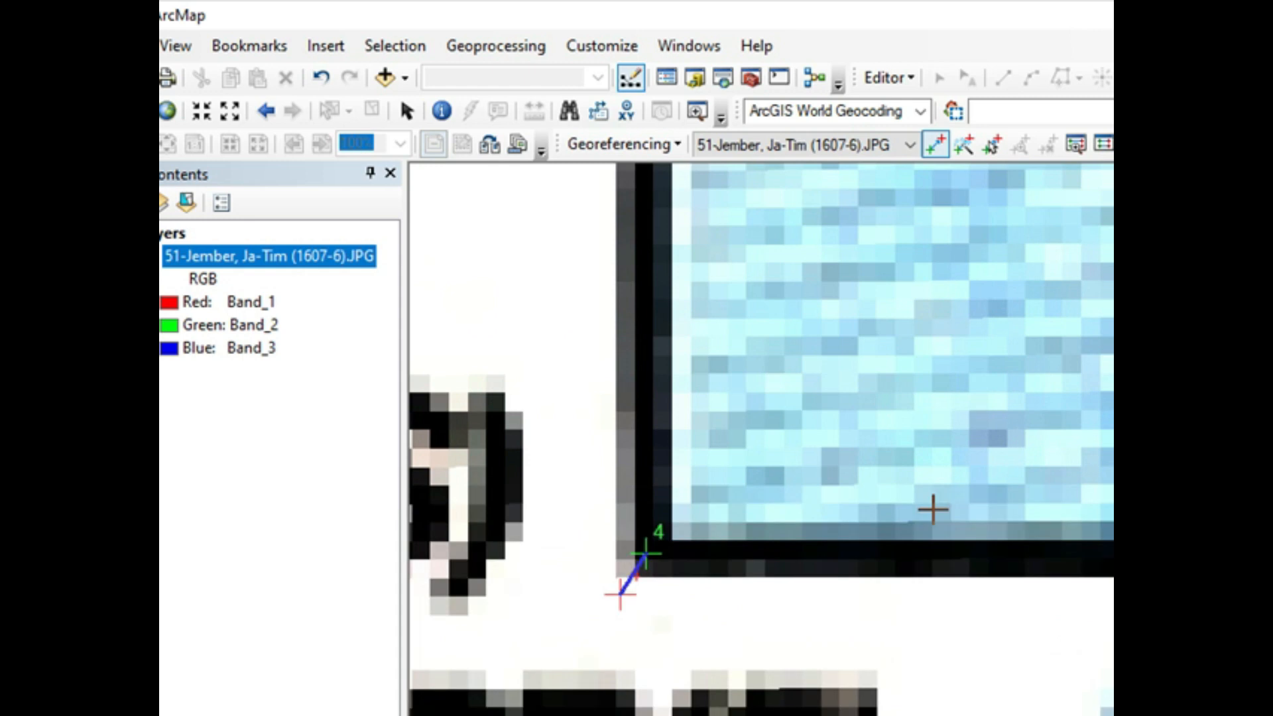
right_click(297, 265)
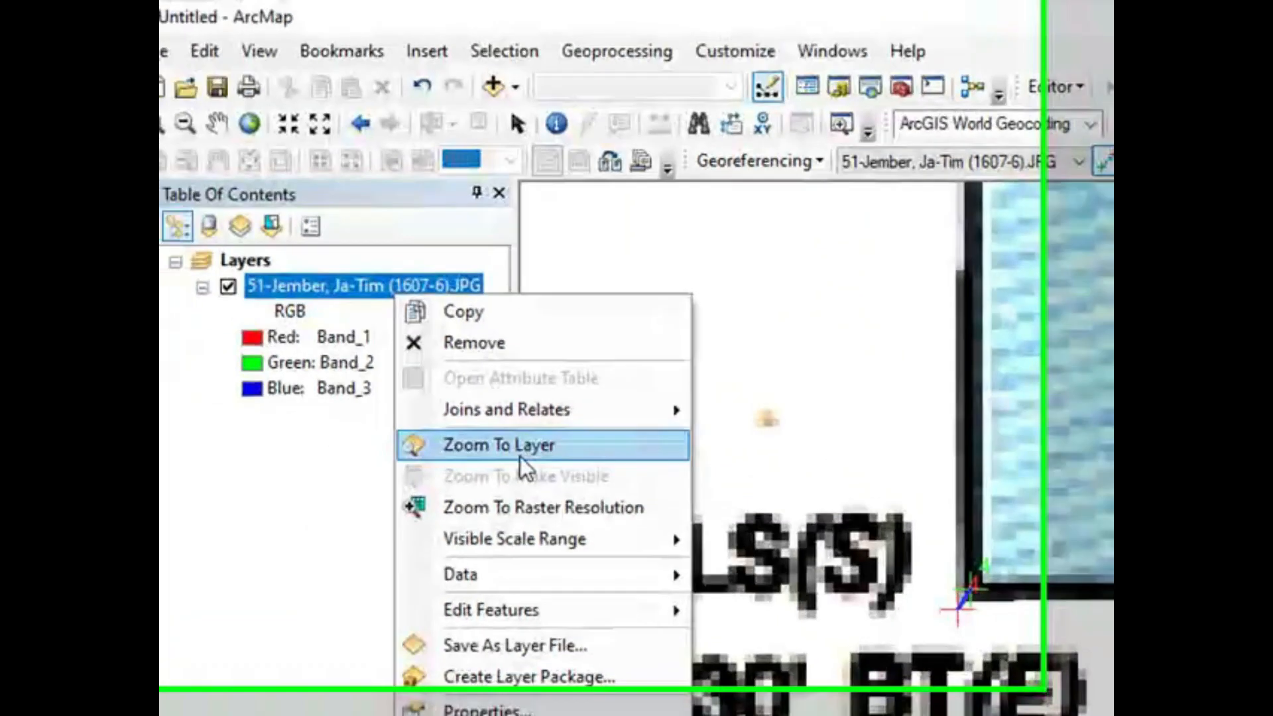
left_click(391, 398)
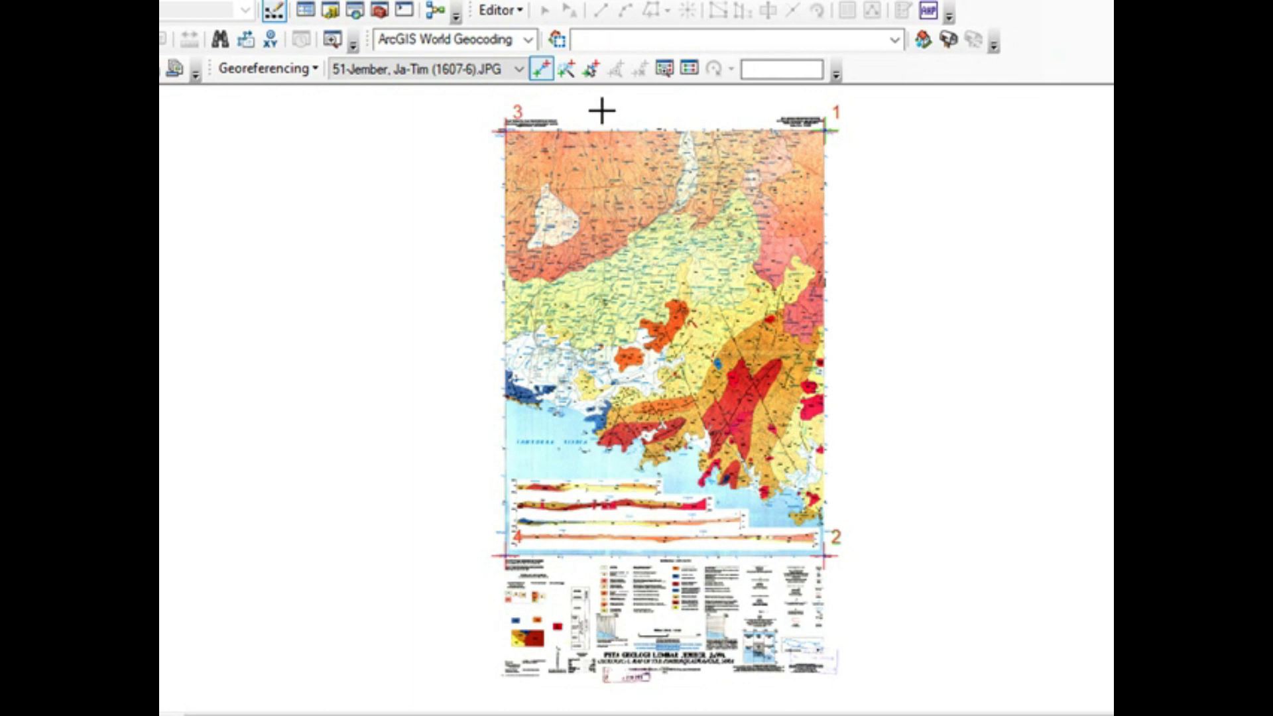
left_click(691, 76)
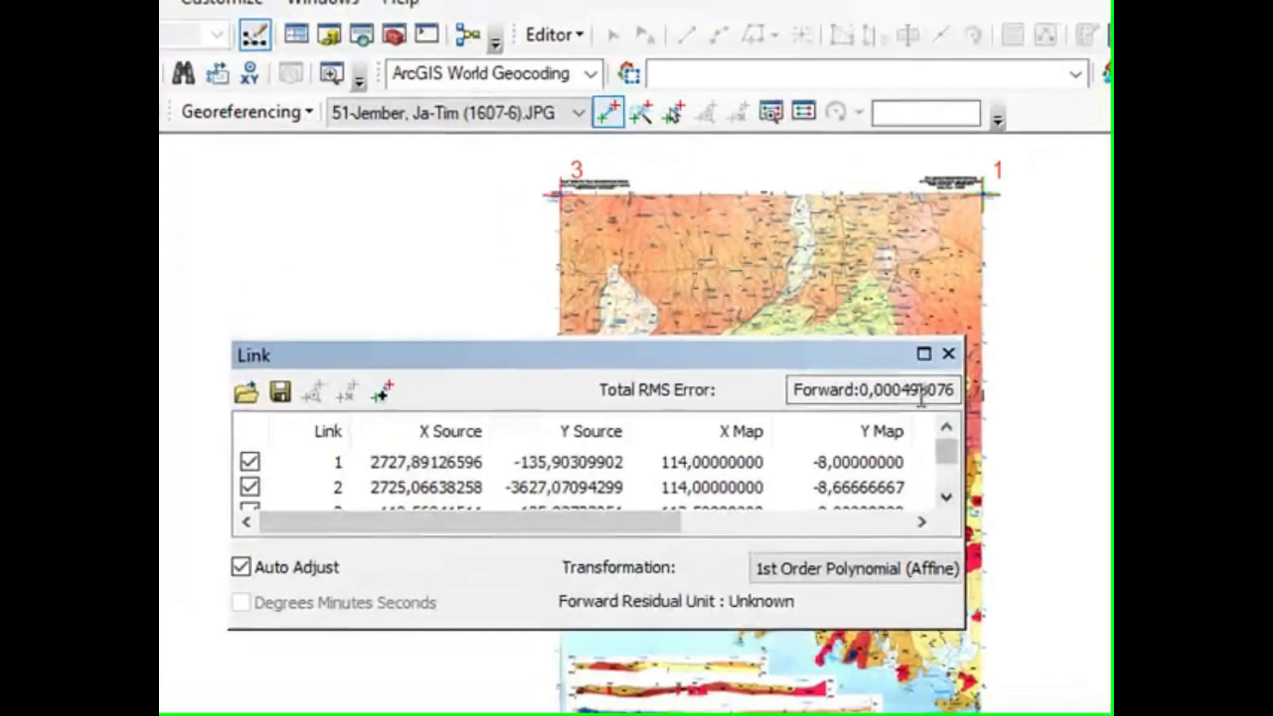
left_click_drag(946, 459, 946, 470)
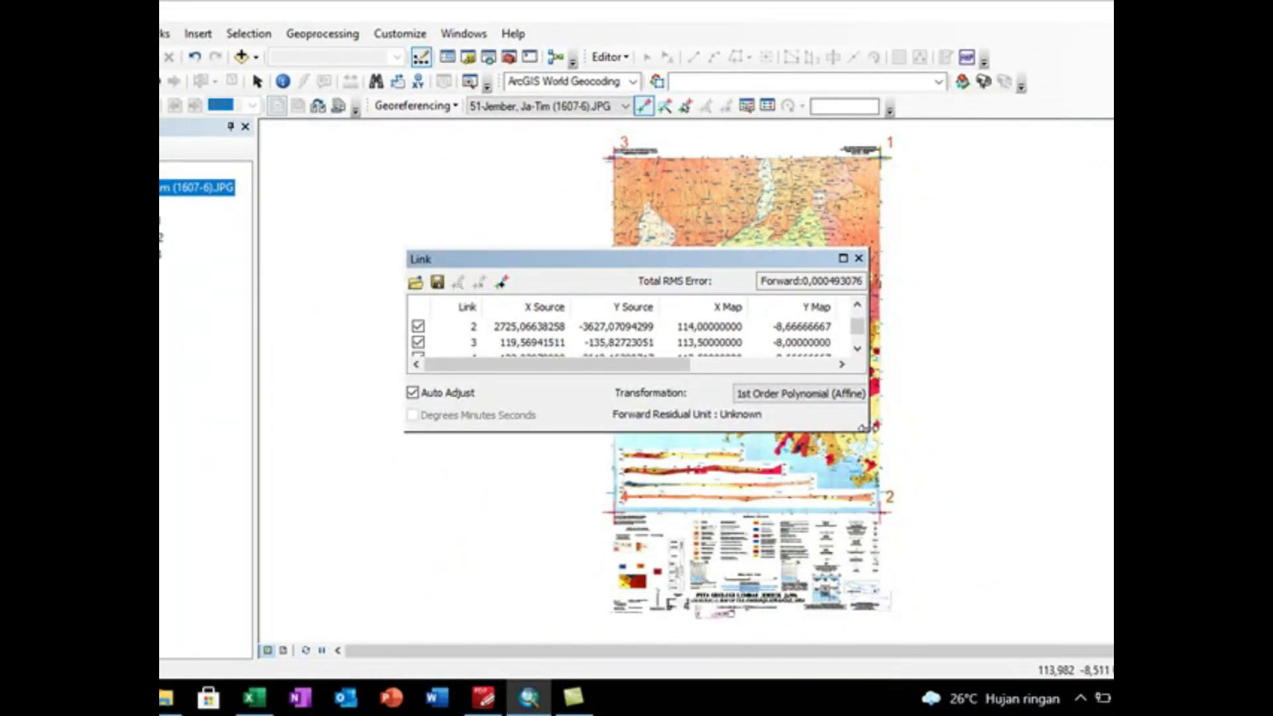
left_click(870, 429)
left_click(934, 470)
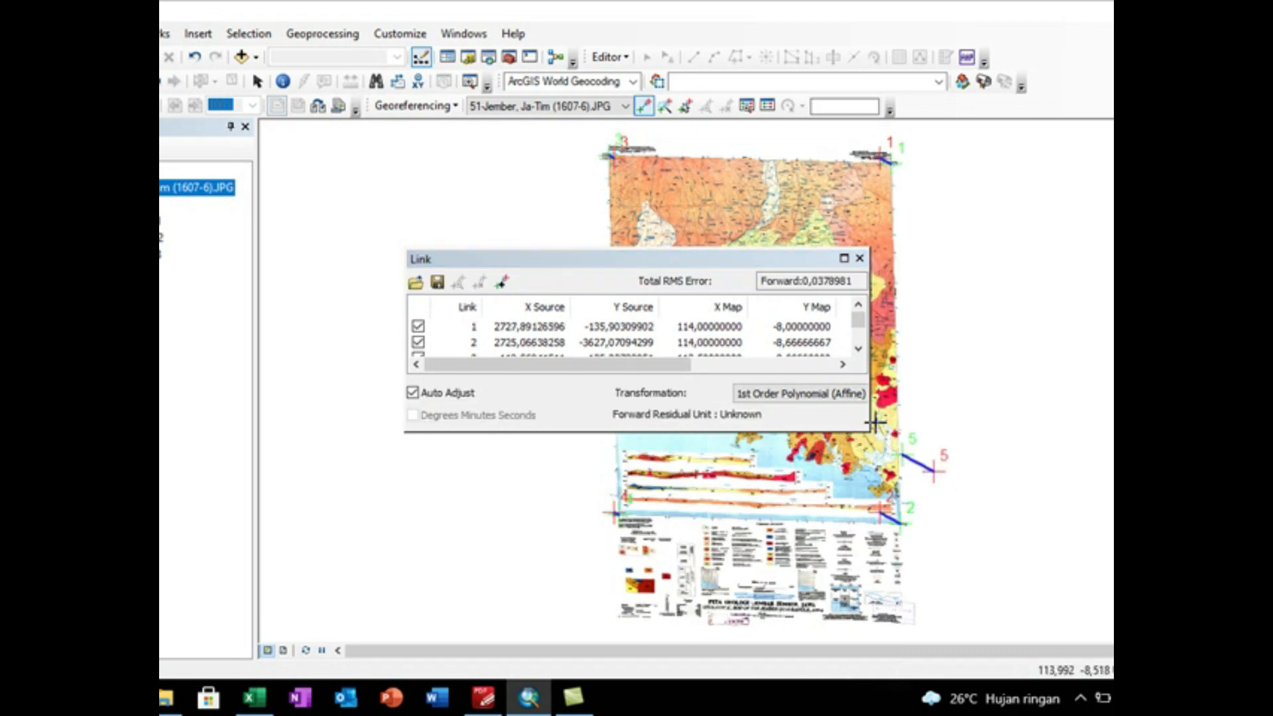
Step: Maximize the link table, then uncheck and delete the stray fifth link, leaving only the four corner links
scroll(853, 335, "down", 2)
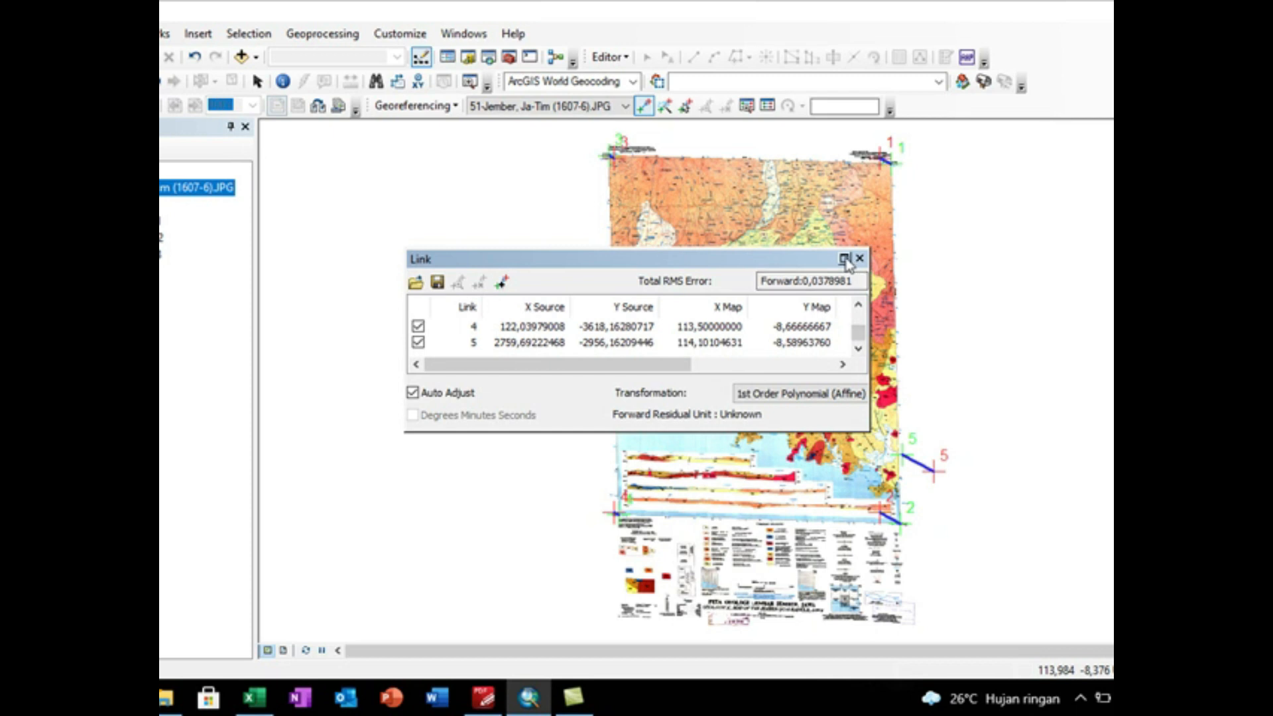
left_click(844, 258)
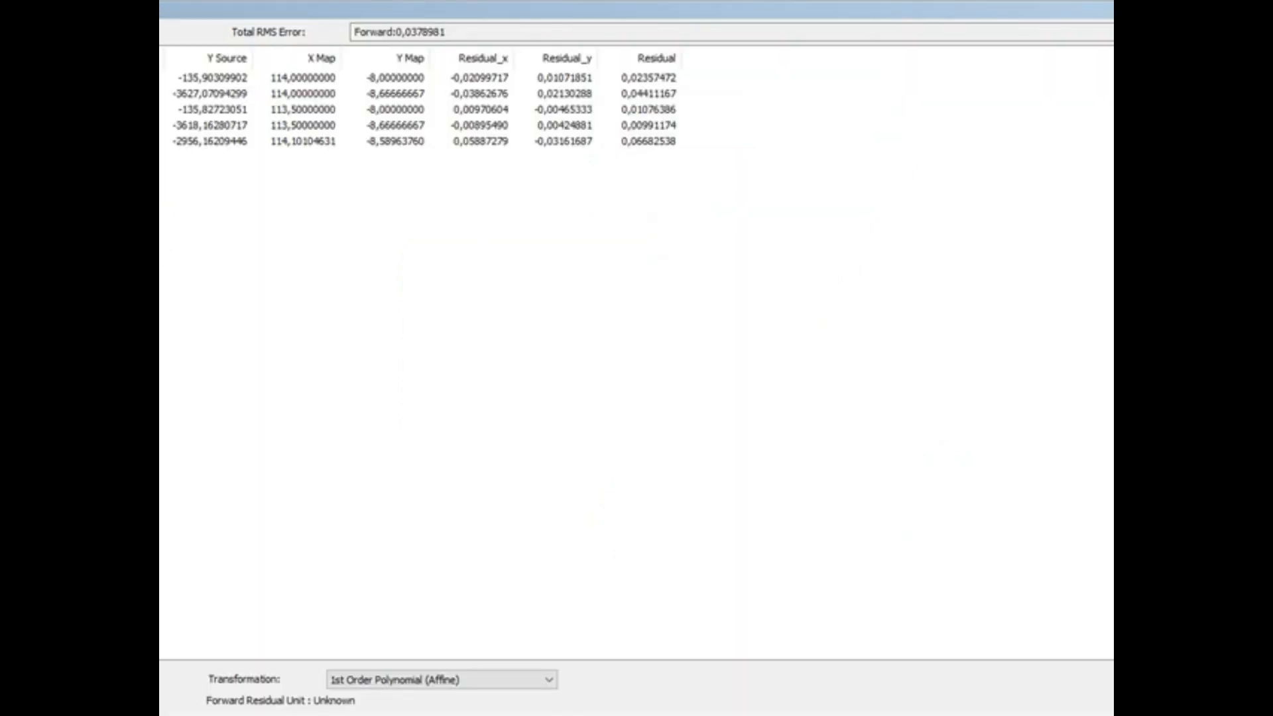
left_click(10, 141)
left_click(11, 141)
left_click(247, 220)
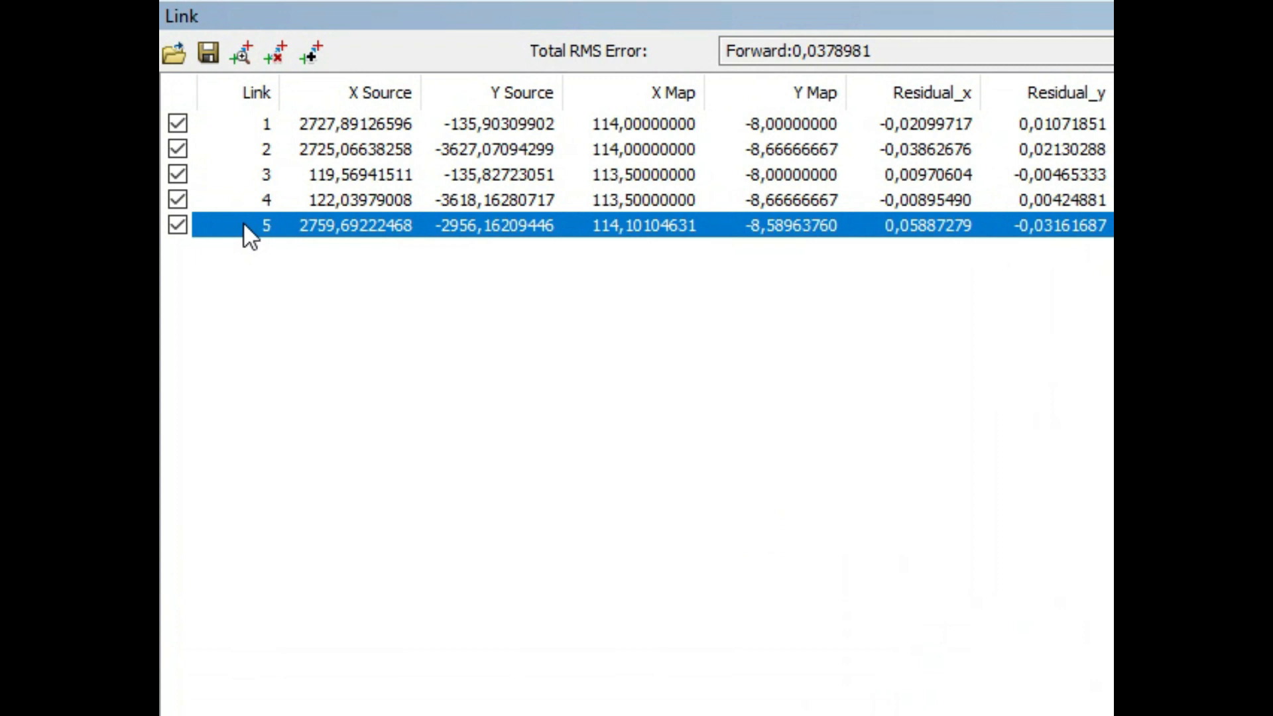
left_click(179, 221)
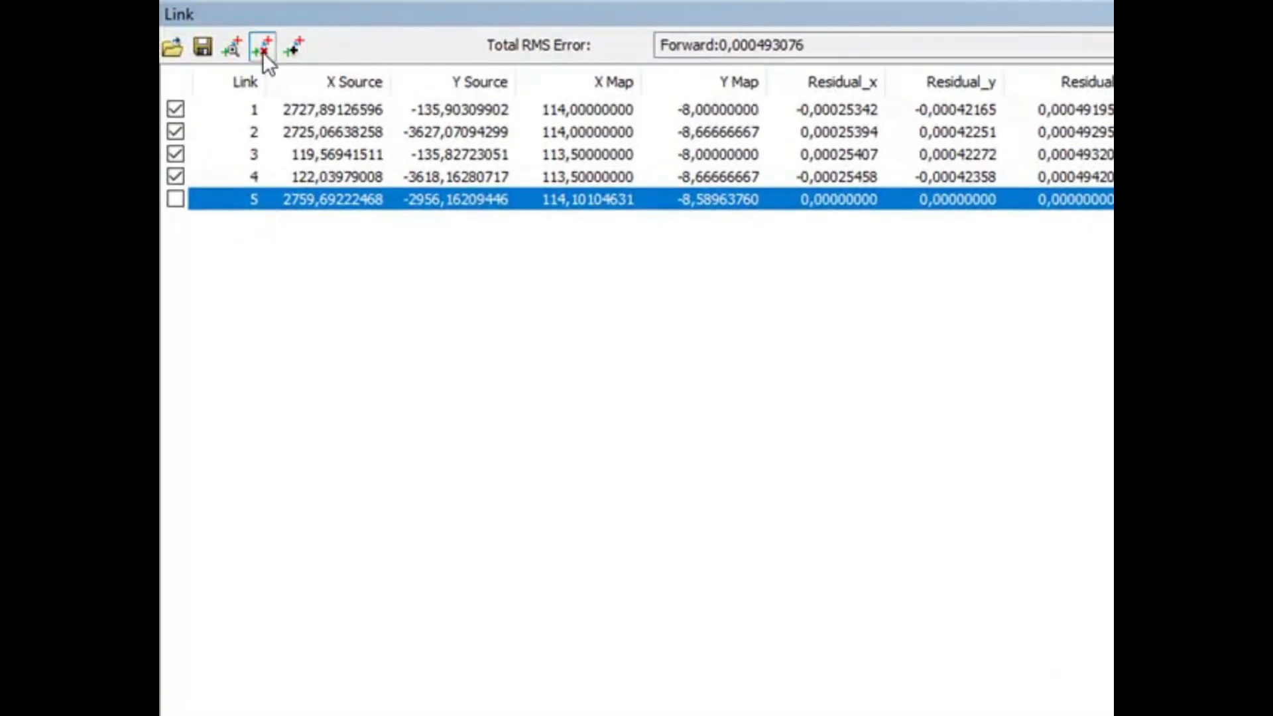
left_click(263, 52)
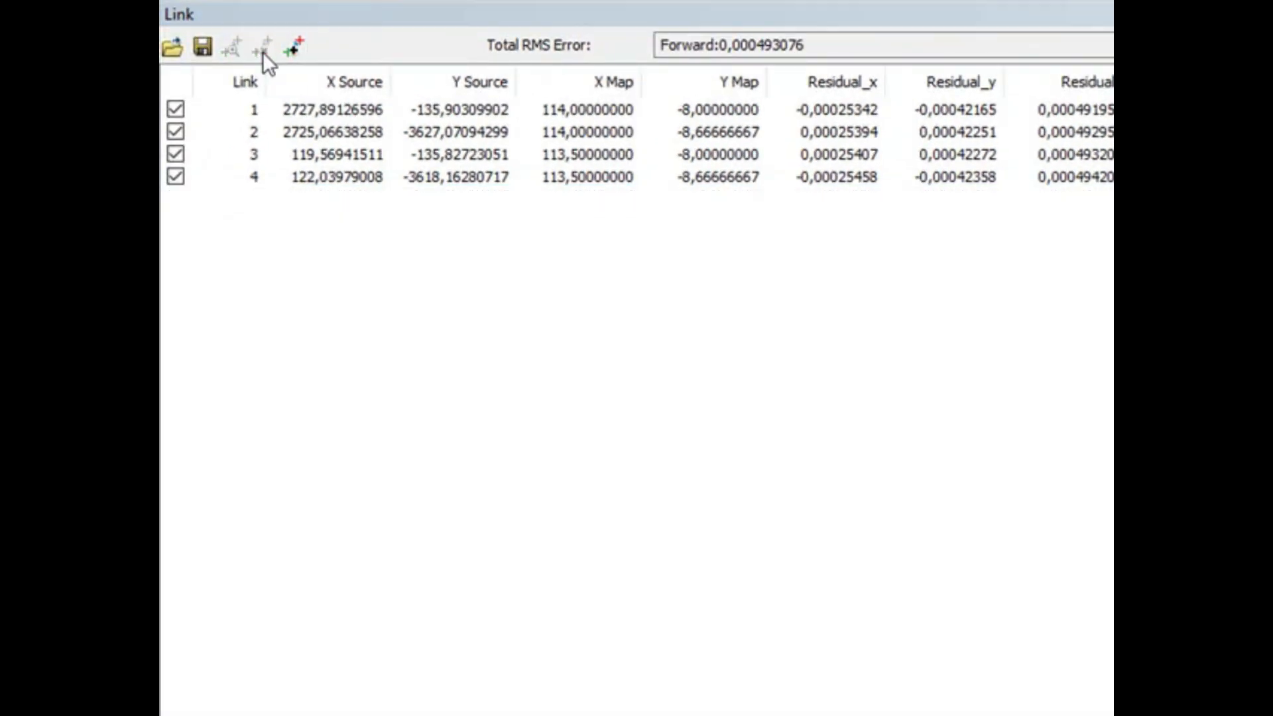
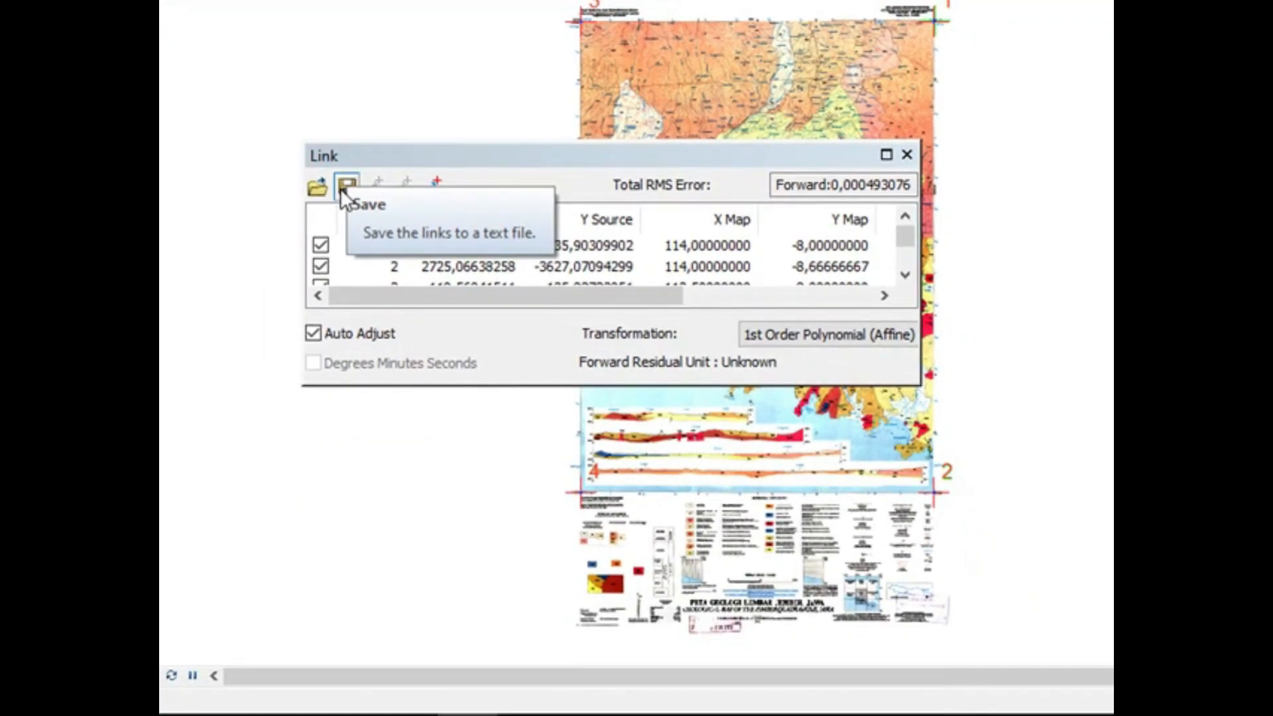
Step: Start saving the links to a text file and browse to the E:\28_PETA\02_Geologi_Jawa folder
left_click(346, 187)
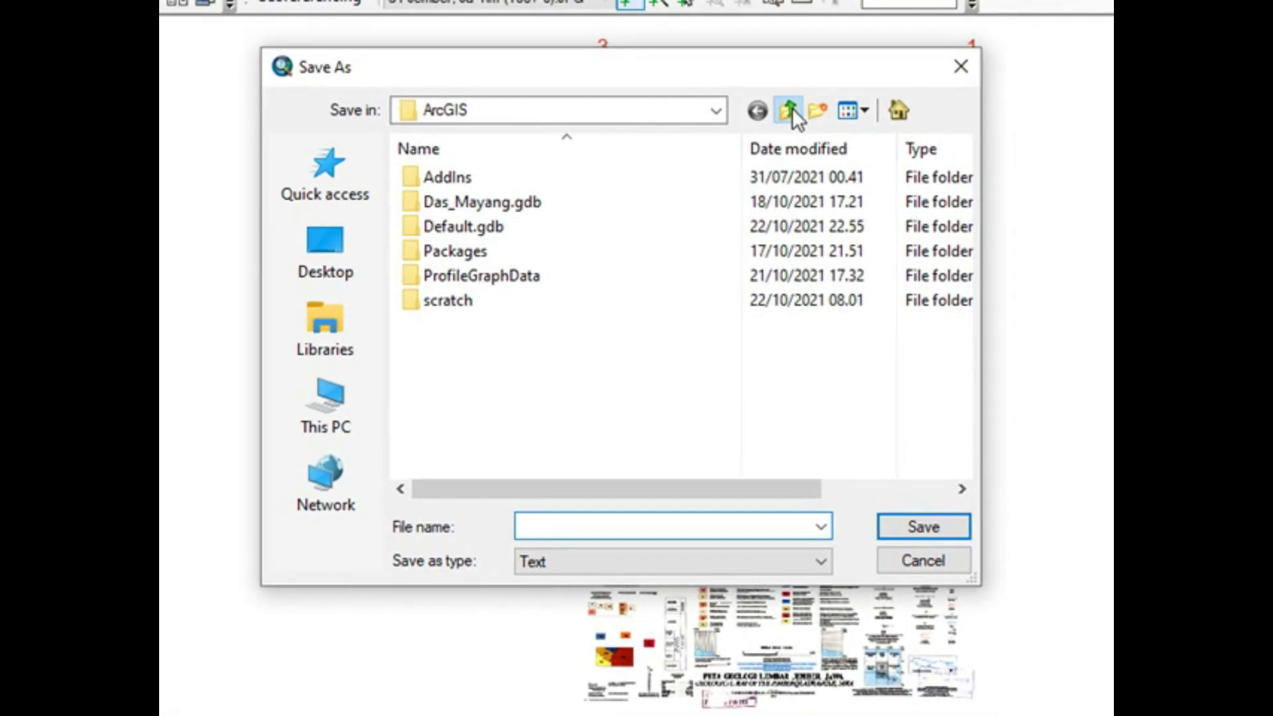
left_click(788, 109)
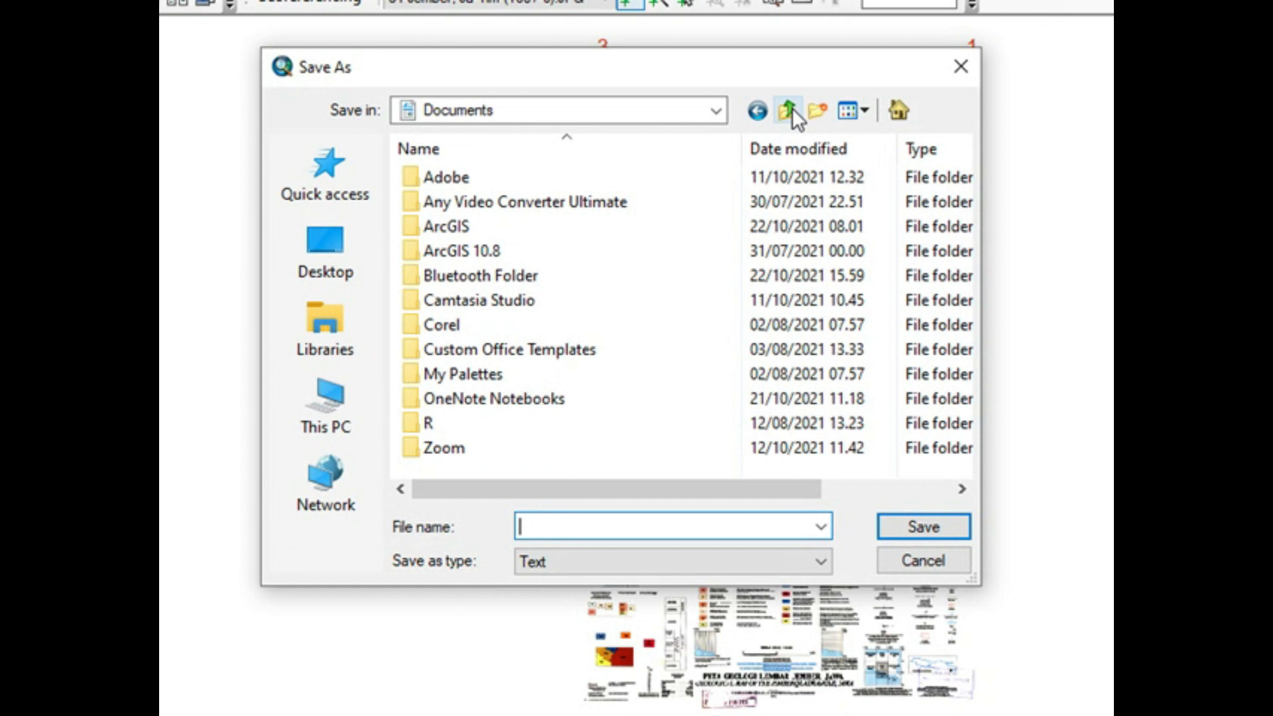
left_click(789, 109)
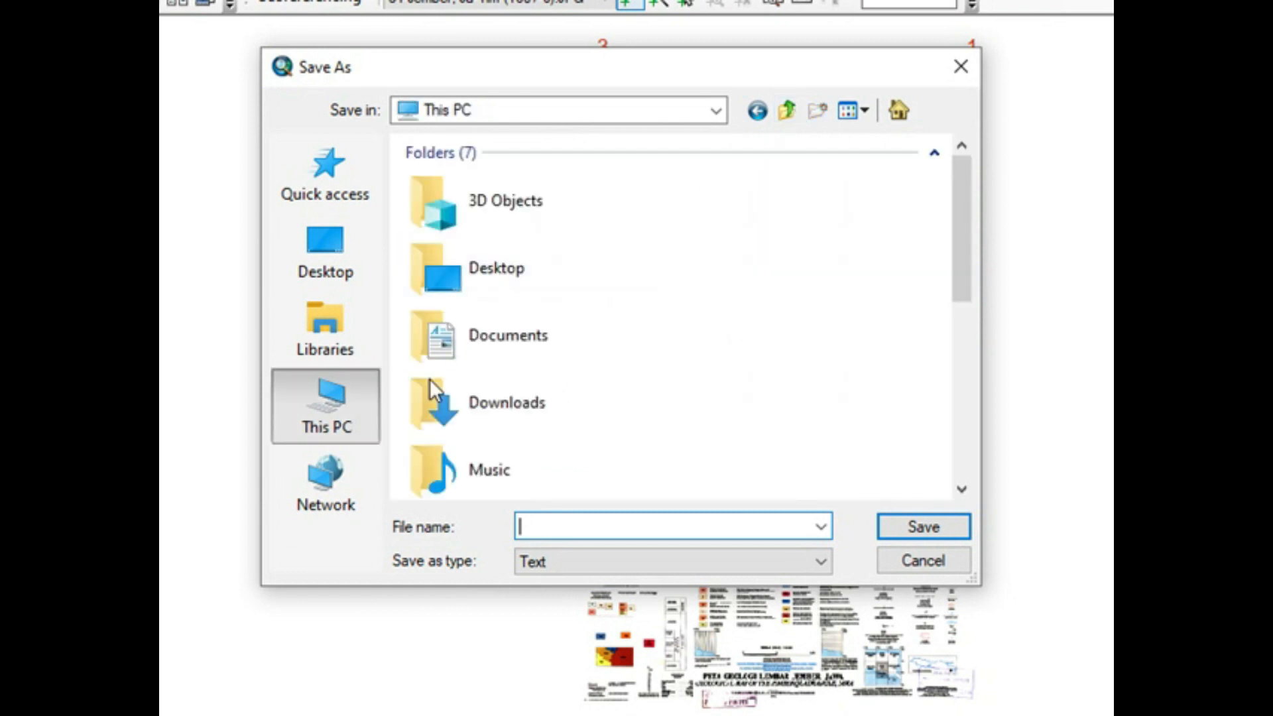
scroll(525, 396, "down", 2)
scroll(525, 395, "down", 3)
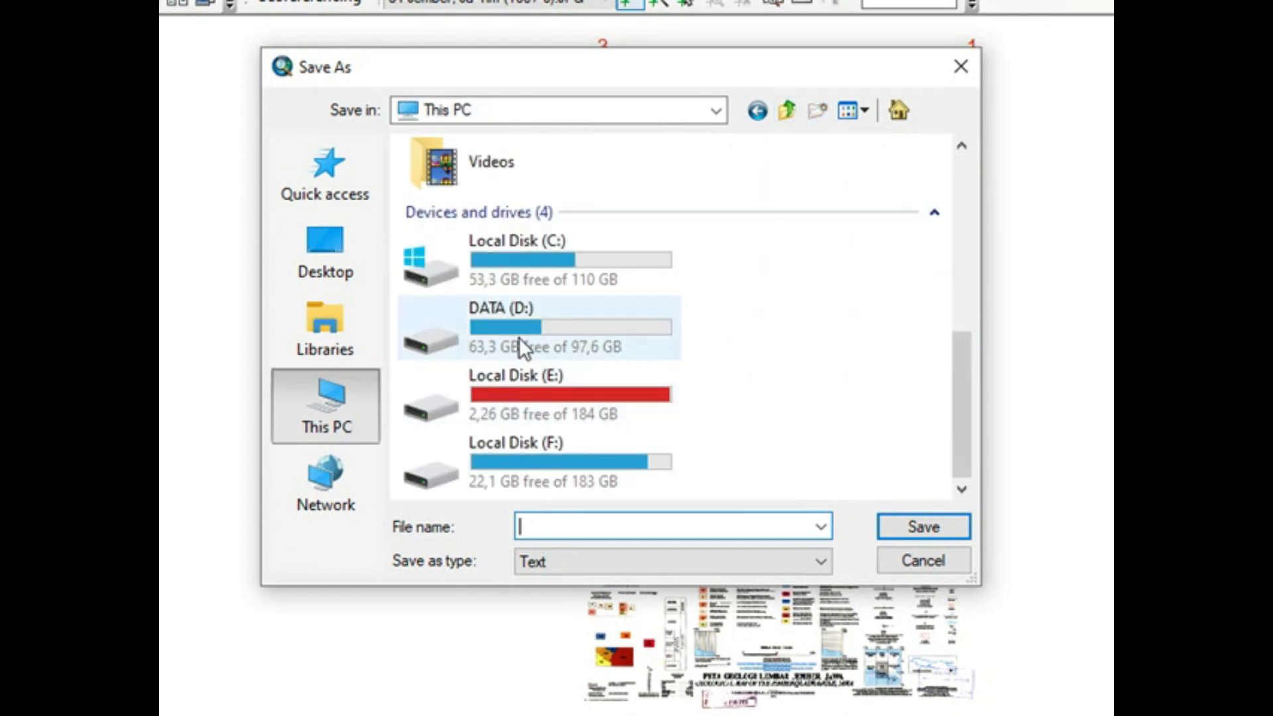
double_click(534, 392)
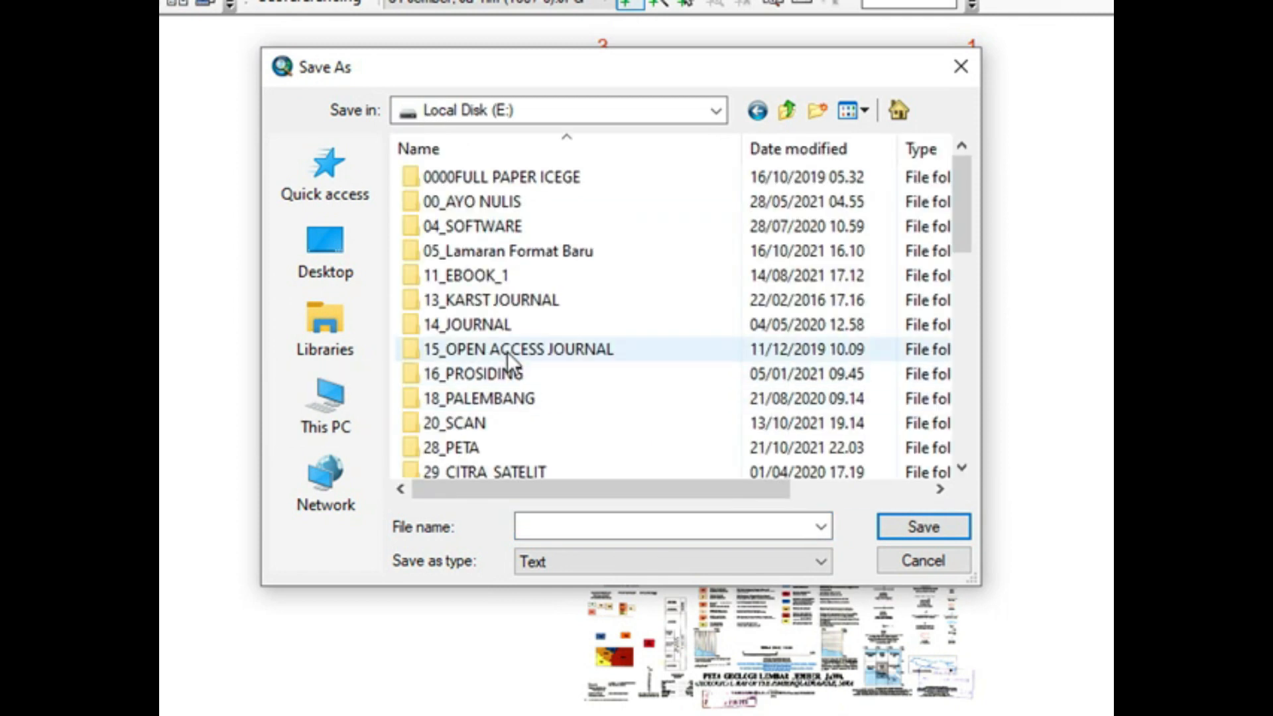
scroll(506, 351, "down", 1)
double_click(481, 375)
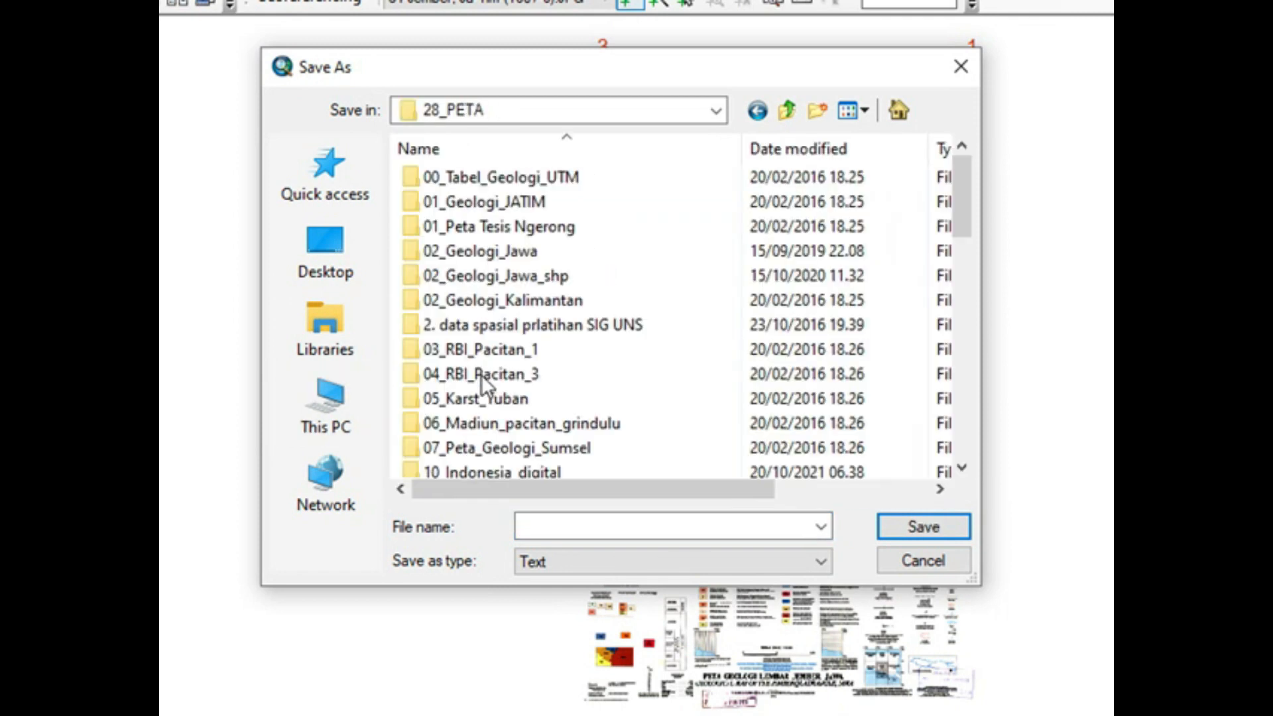
double_click(491, 252)
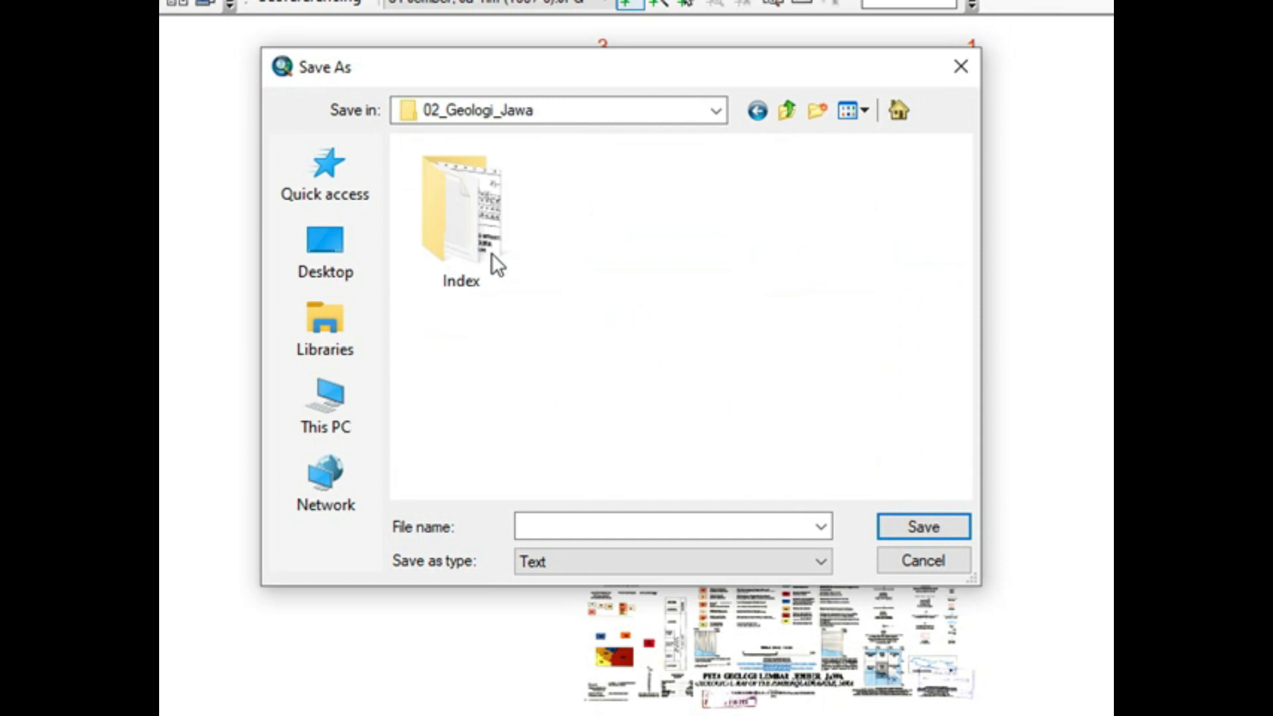
Step: Name the links text file Jember_koordinat and save it
left_click(538, 528)
type("jember")
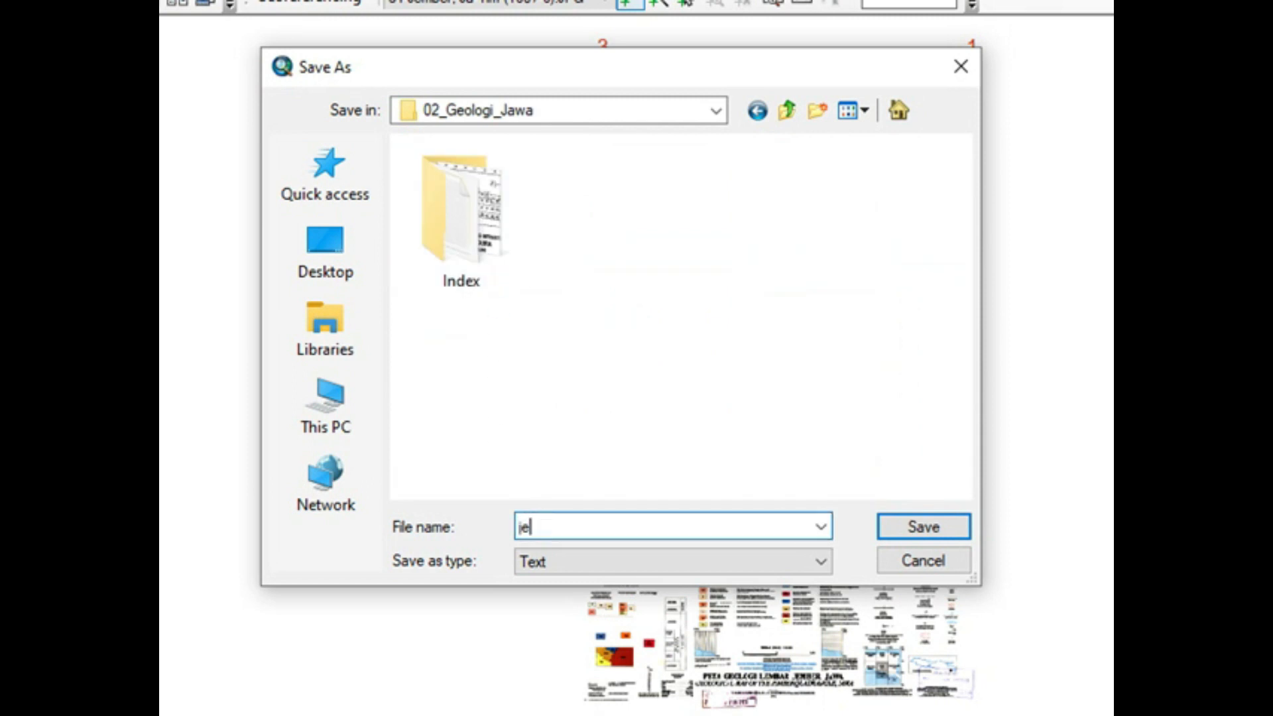
key("BackSpace")
key("BackSpace")
key("BackSpace")
key("BackSpace")
key("BackSpace")
key("BackSpace")
type("Jember")
type("_")
type("dd")
key("BackSpace")
key("BackSpace")
type("koordinat")
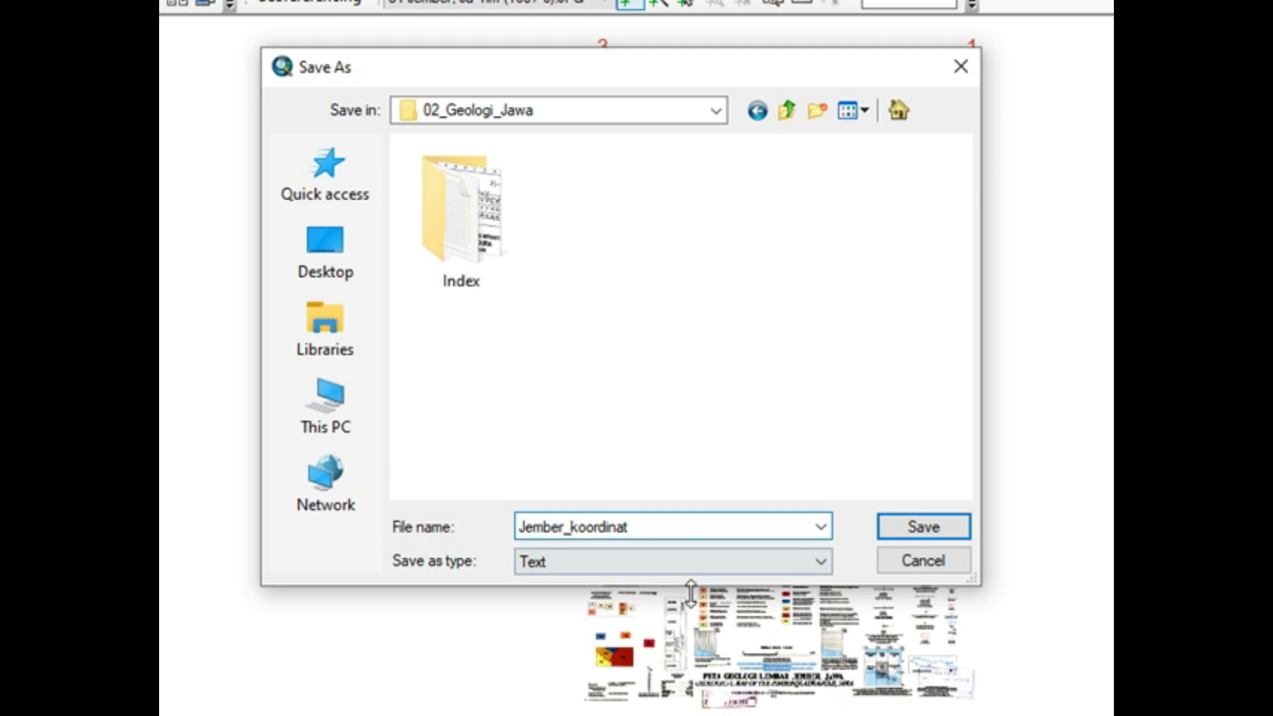
left_click(953, 525)
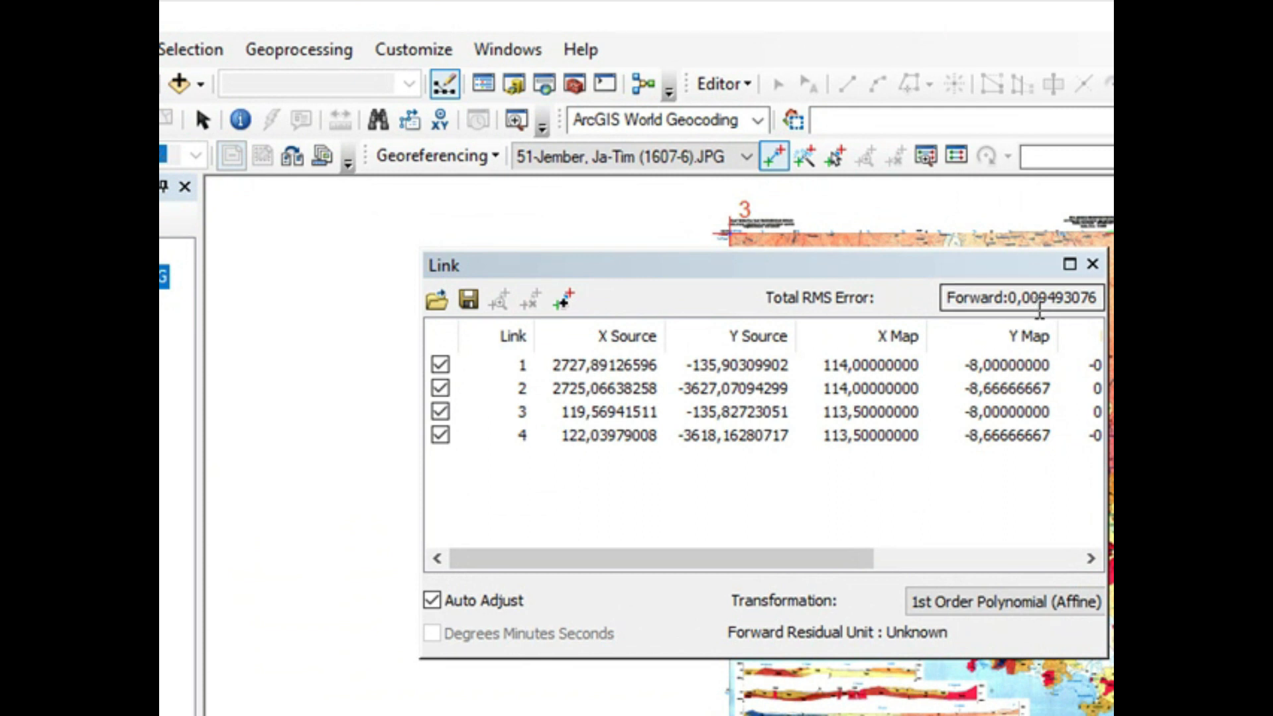
Step: Rectify the Jember map and save it as a TIFF in E:\28_PETA\02_Geologi_Jawa with nearest neighbor resampling
left_click(489, 156)
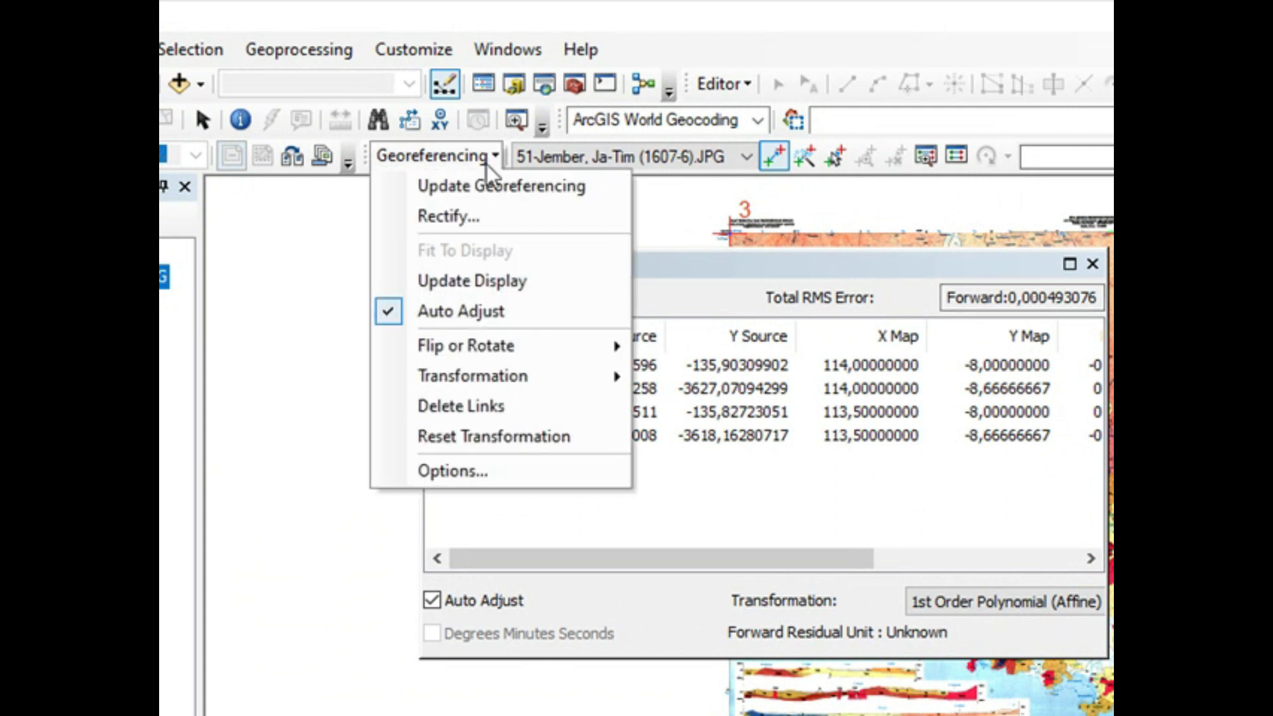
left_click(486, 216)
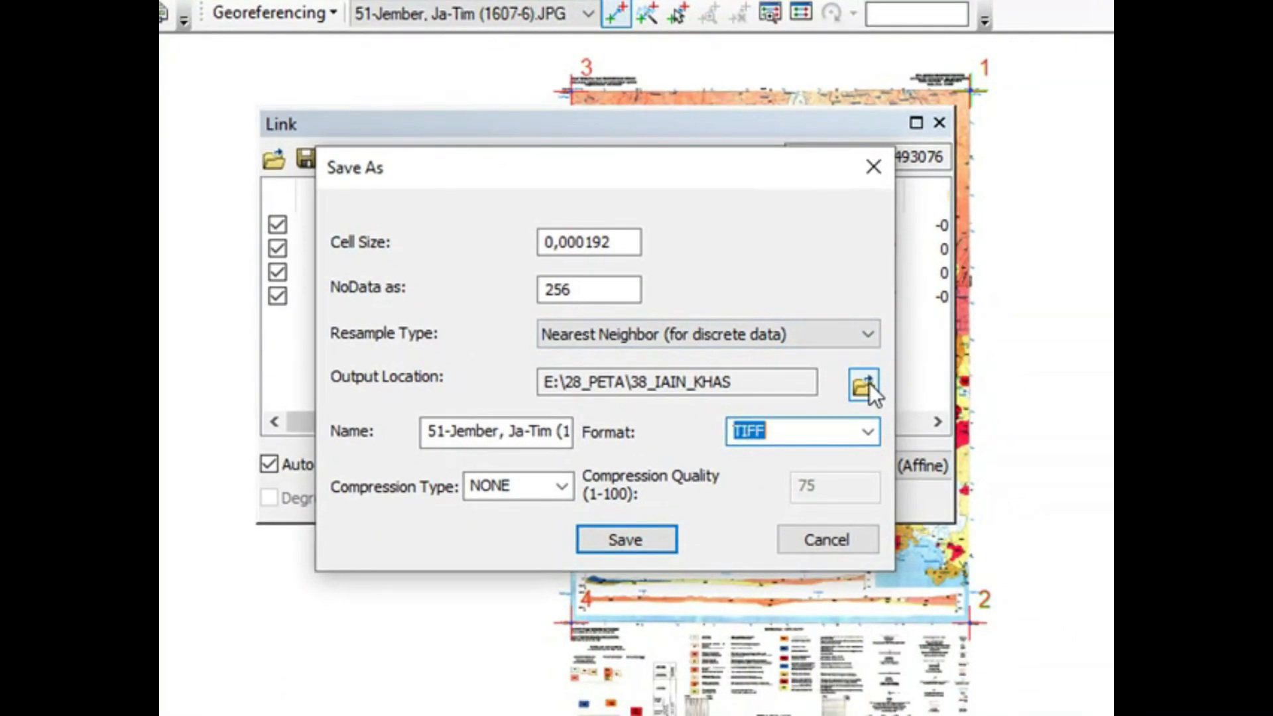
left_click(901, 414)
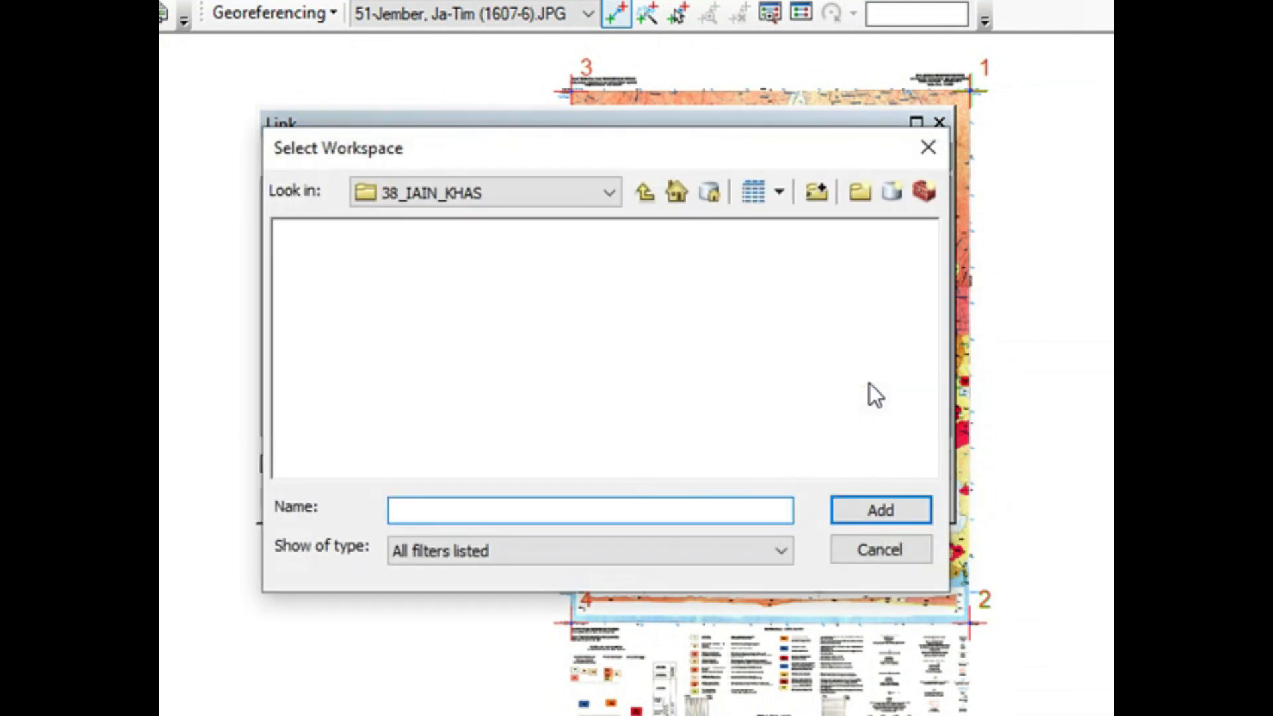
left_click(645, 192)
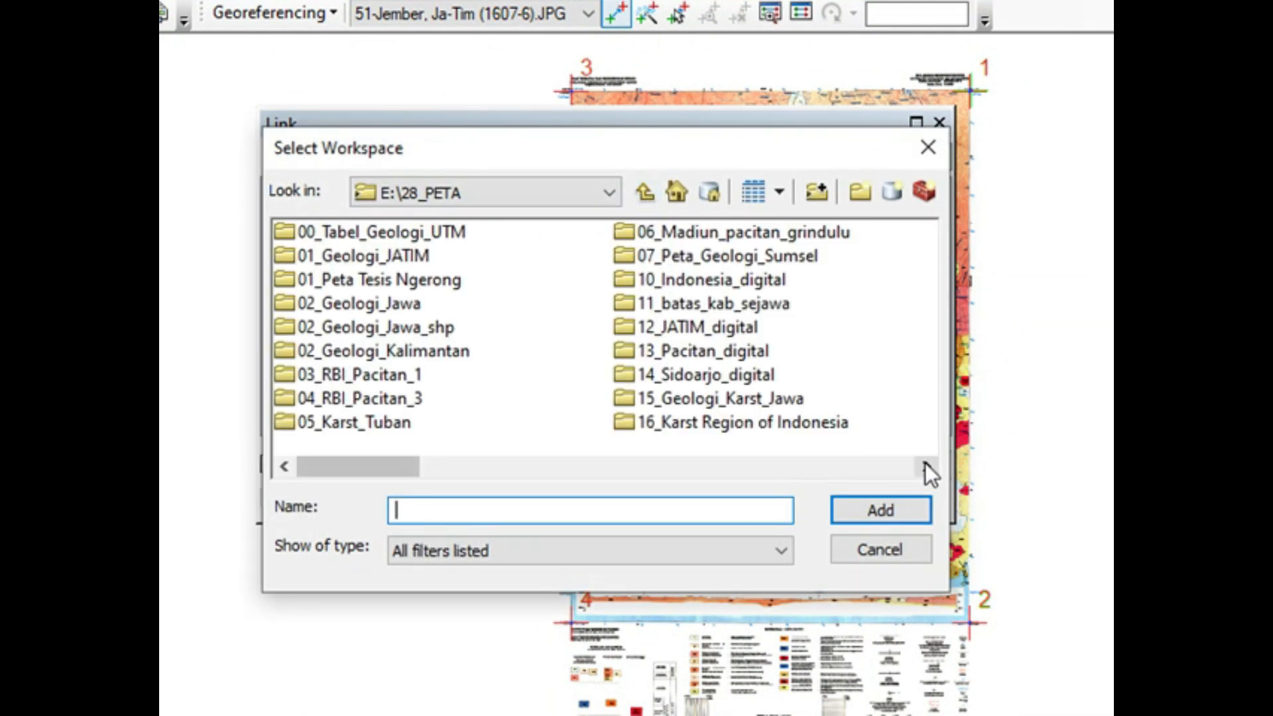
left_click(353, 304)
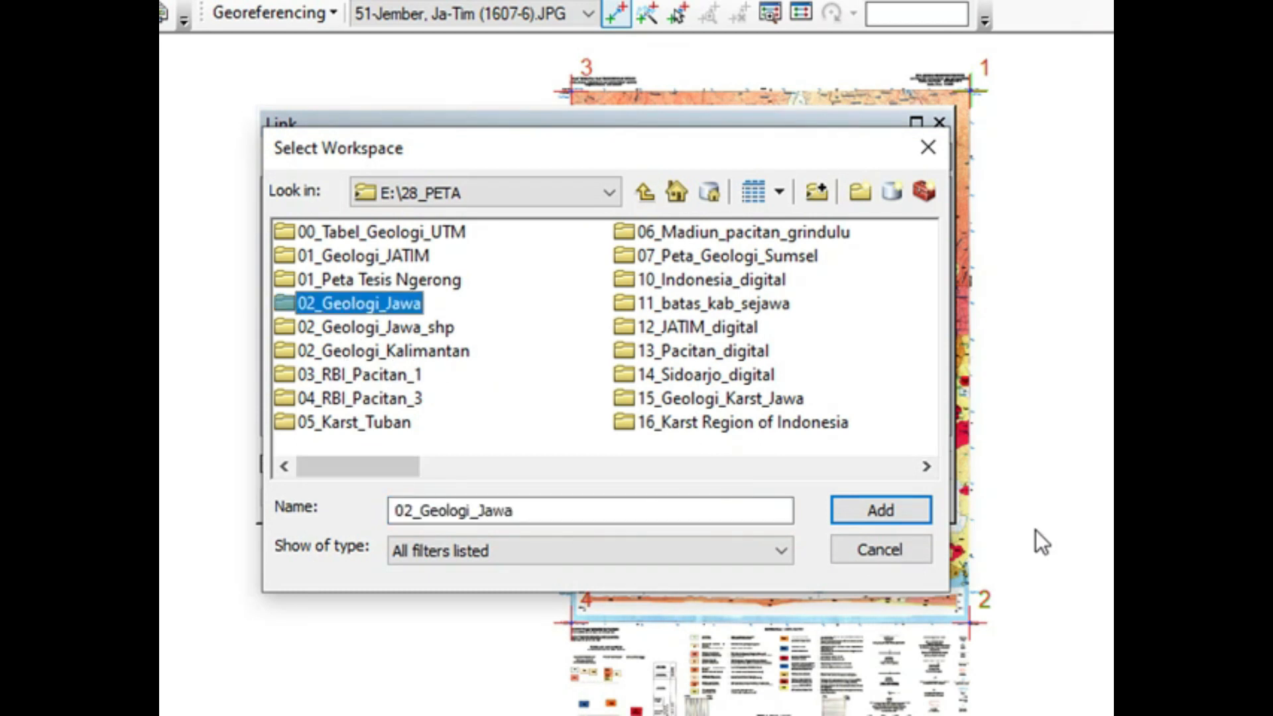
left_click(916, 507)
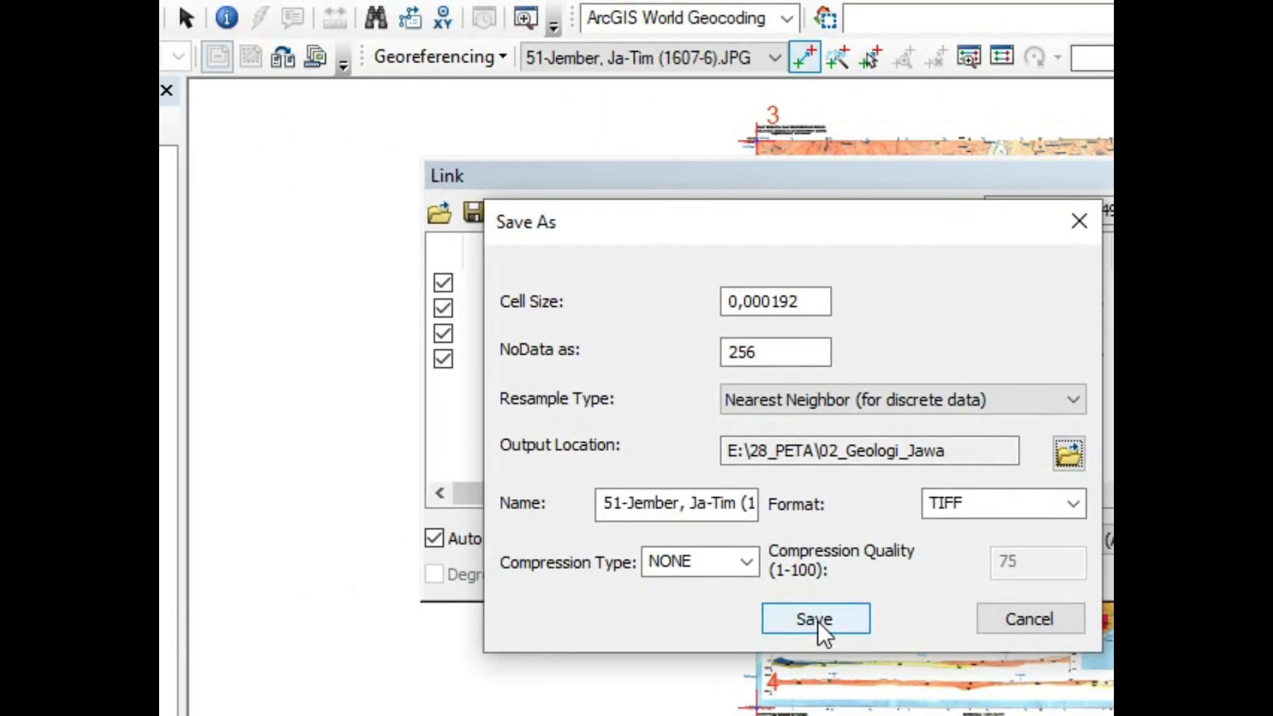
left_click(817, 619)
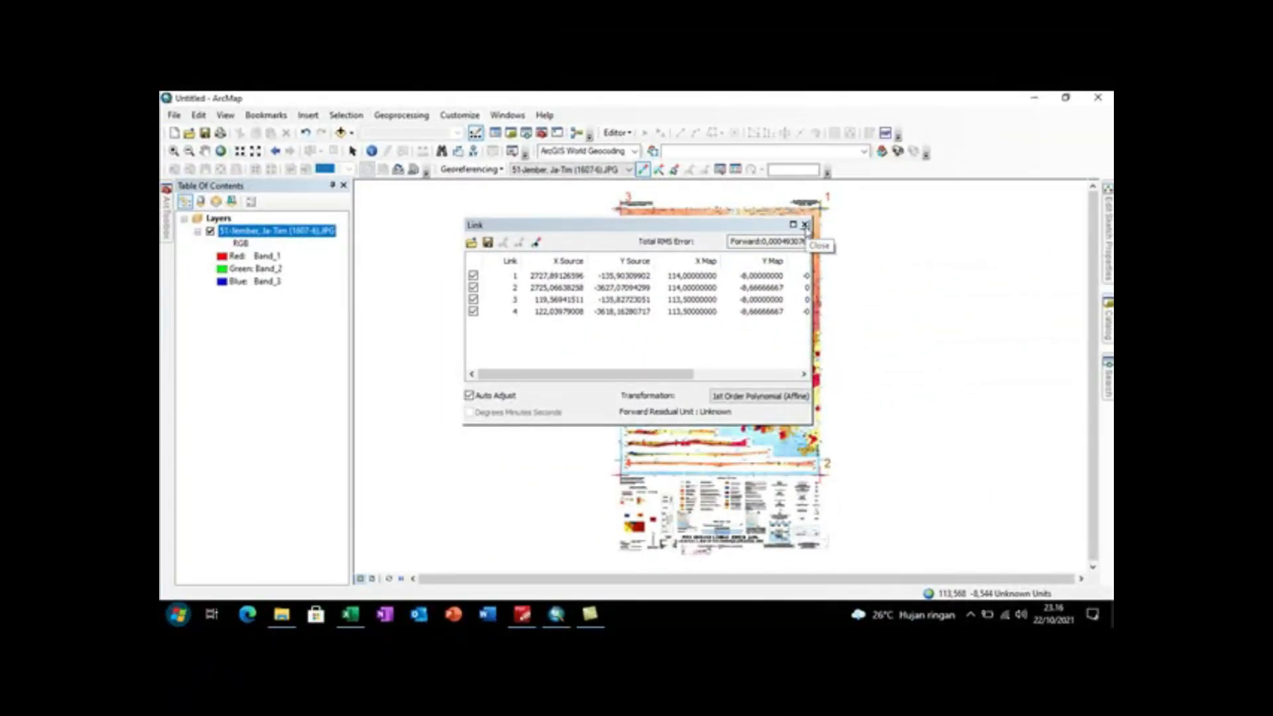
Step: Close the link table and remove the original 51-Jember, Ja-Tim (1607-6).JPG layer from the map
left_click(804, 225)
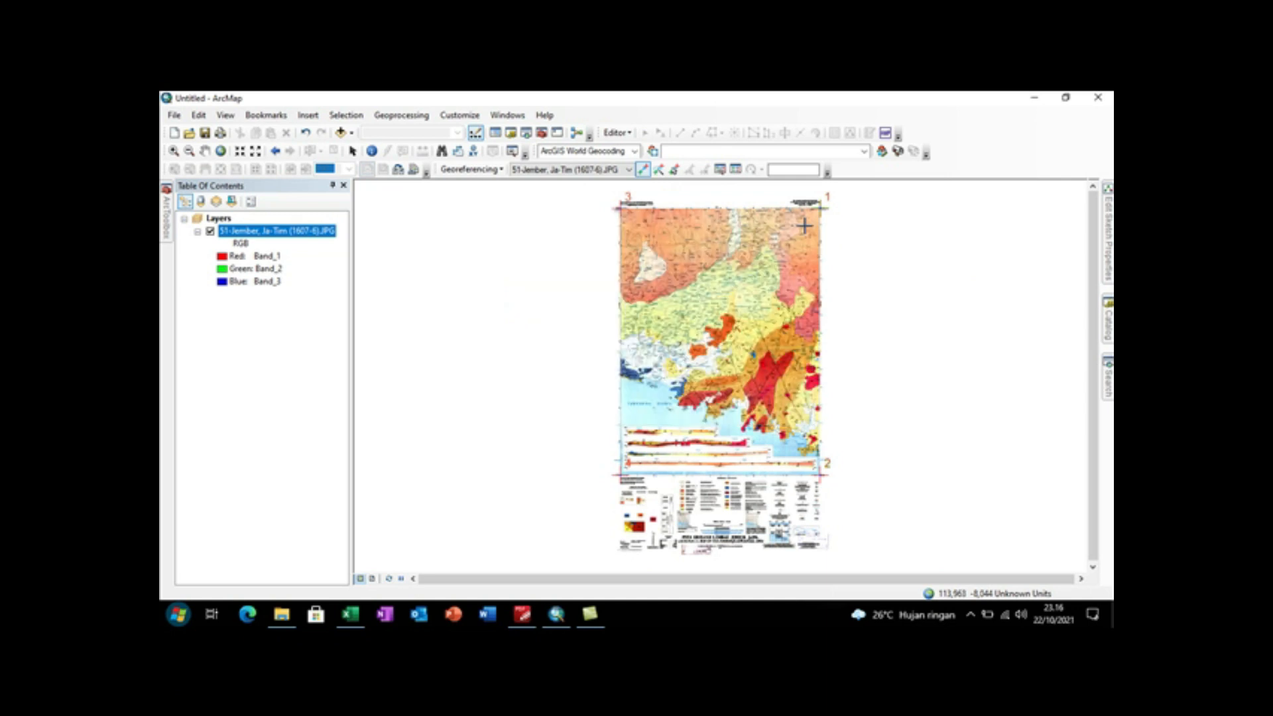
right_click(256, 232)
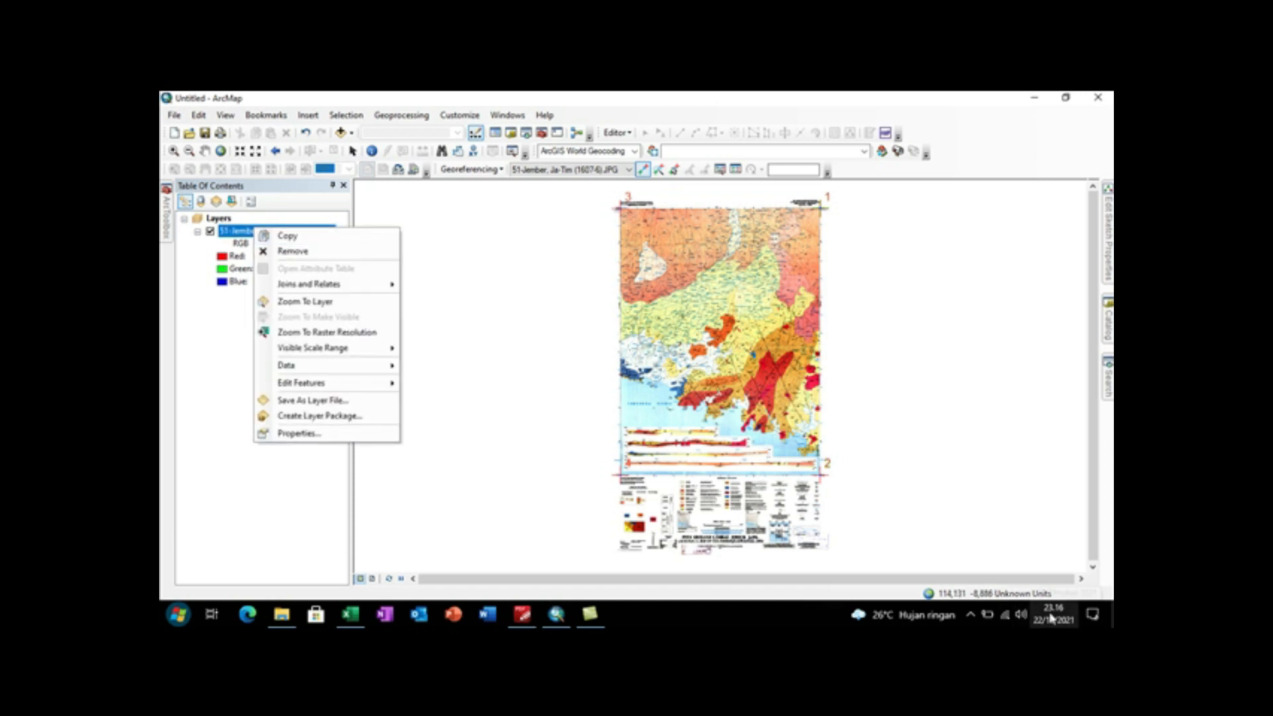
left_click(287, 255)
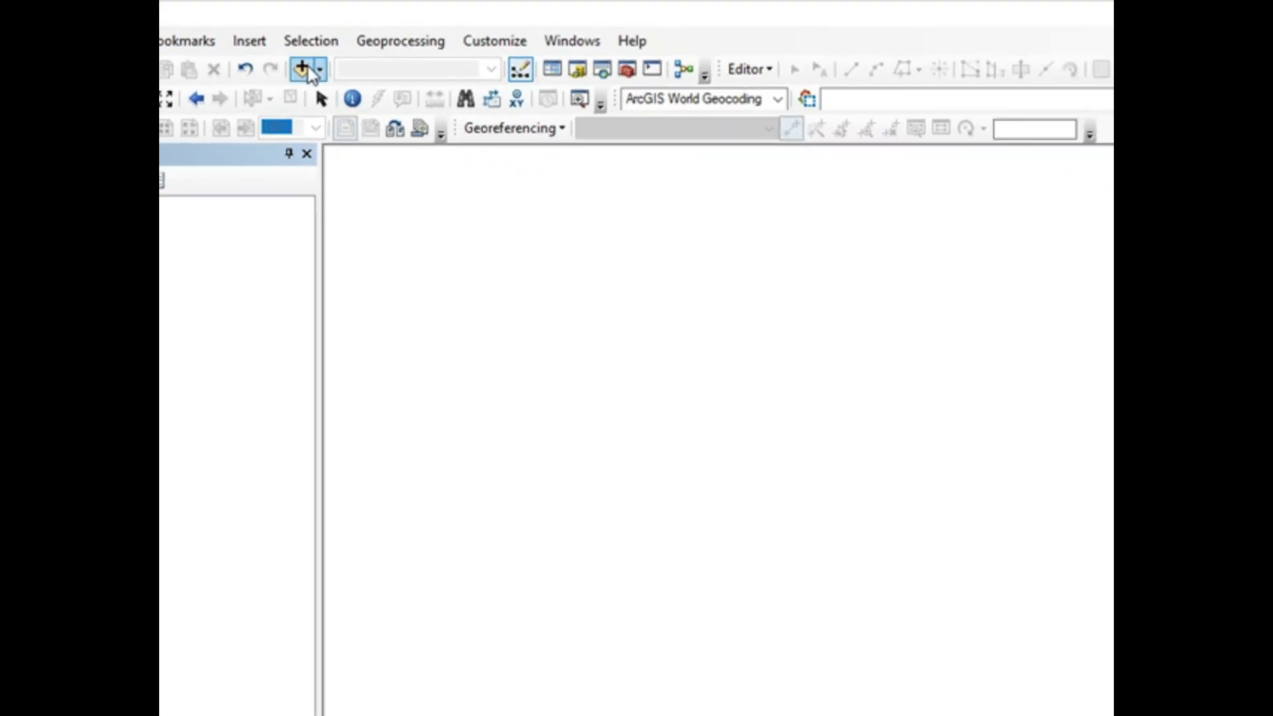
Step: Add the rectified raster 51-Jember, Ja-Tim (1607-6)1.tif from 02_Geologi_Jawa to the map and dismiss the spatial reference warning
left_click(302, 68)
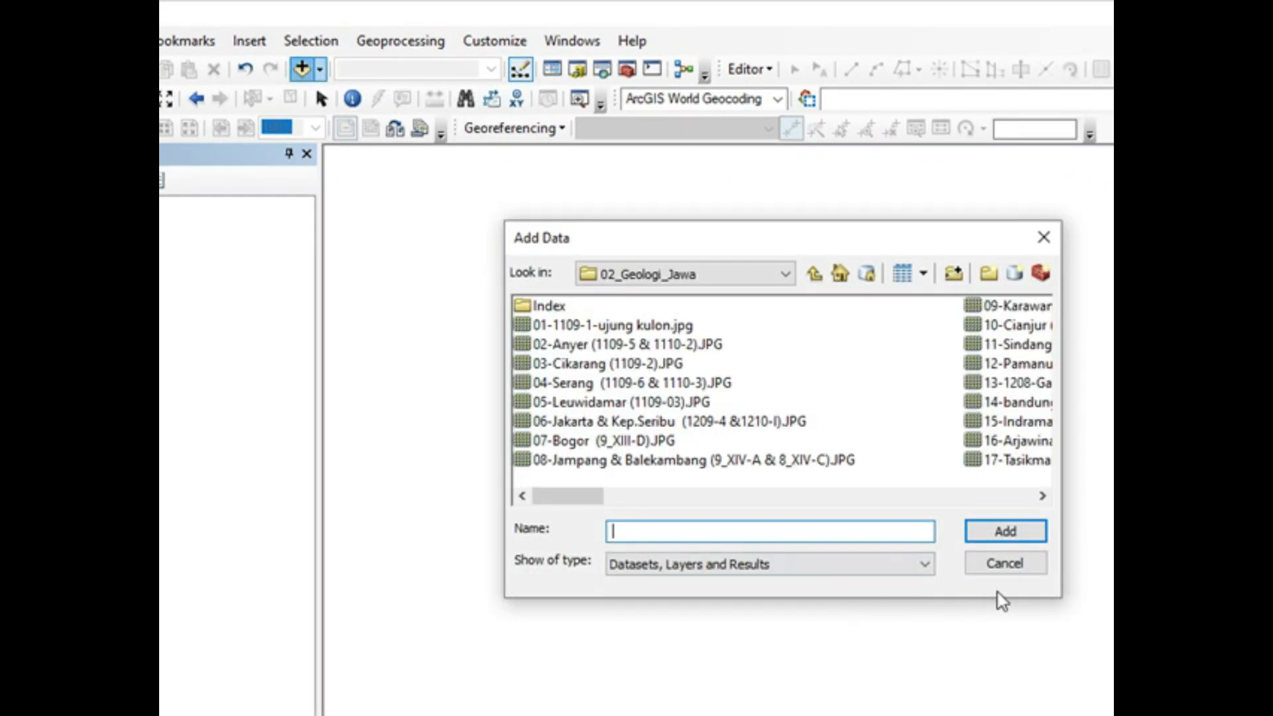
left_click(1042, 496)
left_click(1042, 495)
left_click(1003, 496)
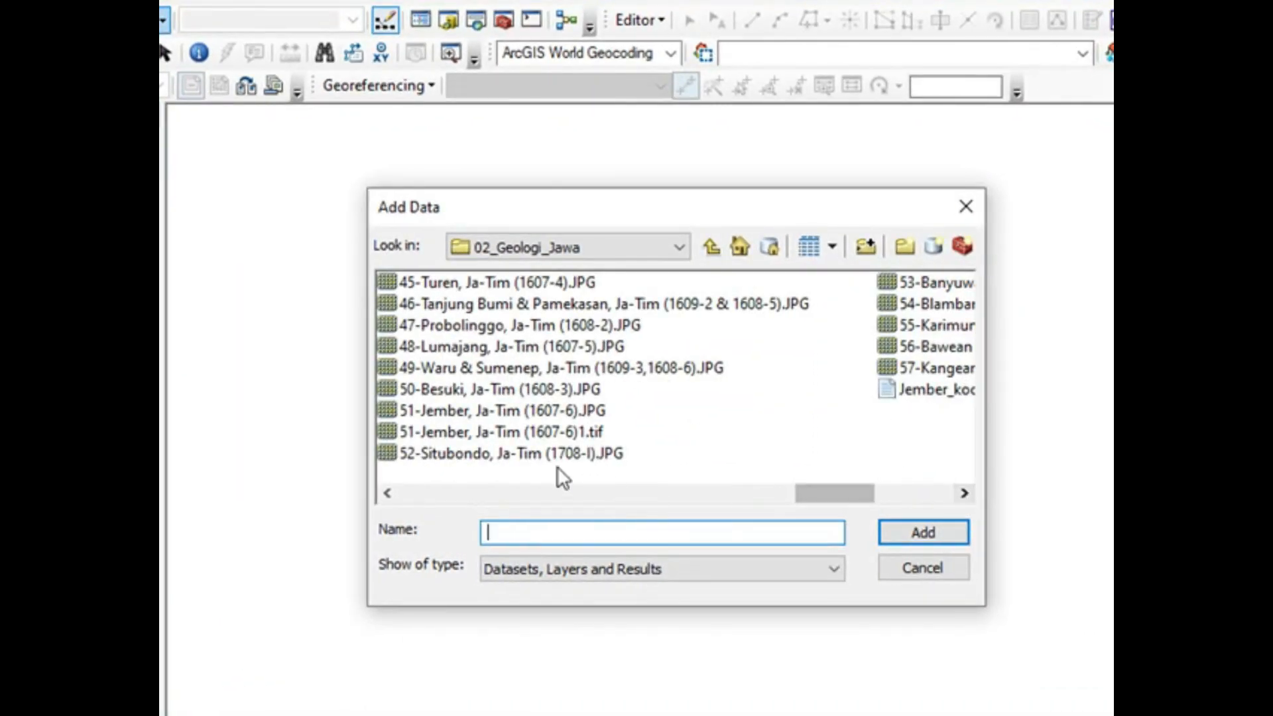
left_click(490, 429)
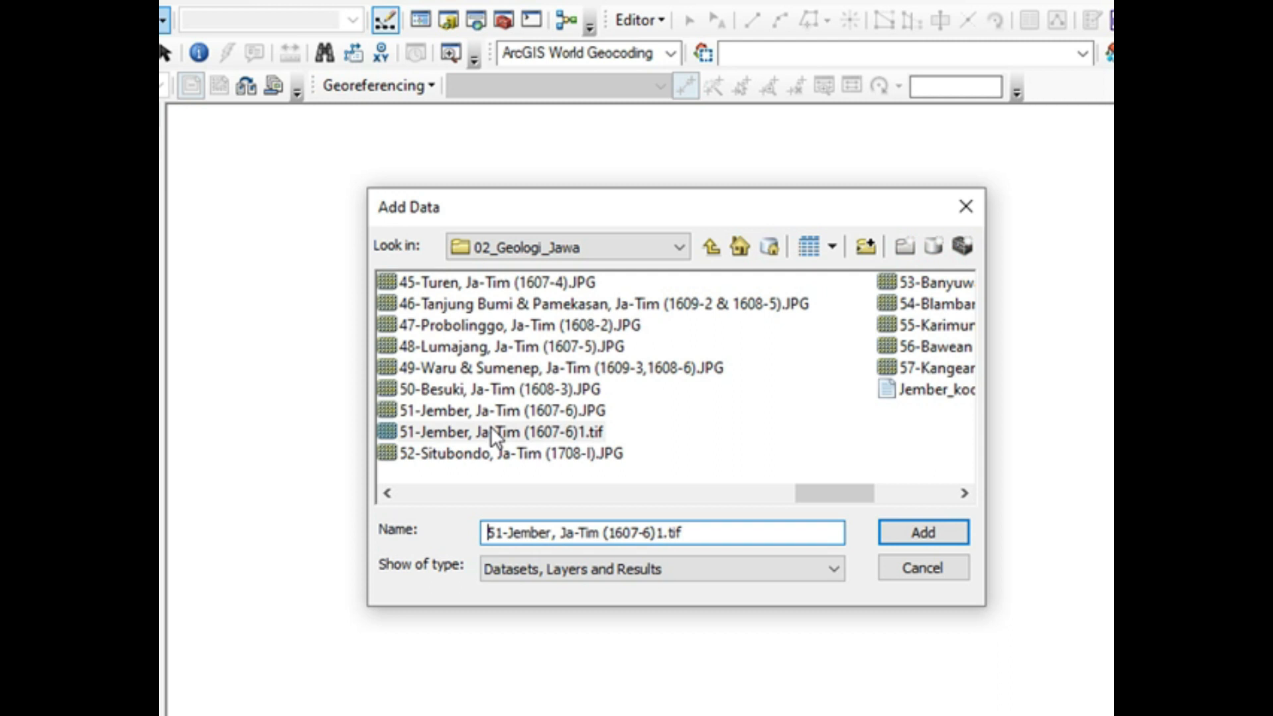
left_click(565, 414)
left_click(566, 431)
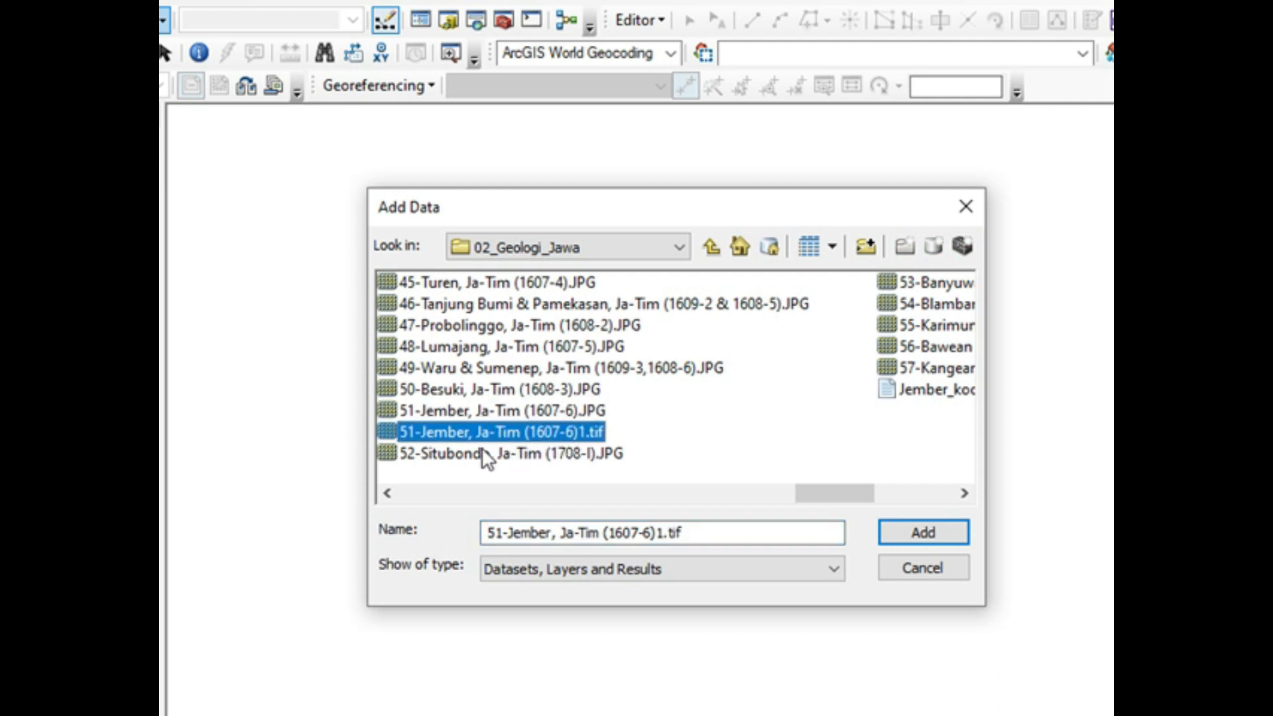
left_click(911, 534)
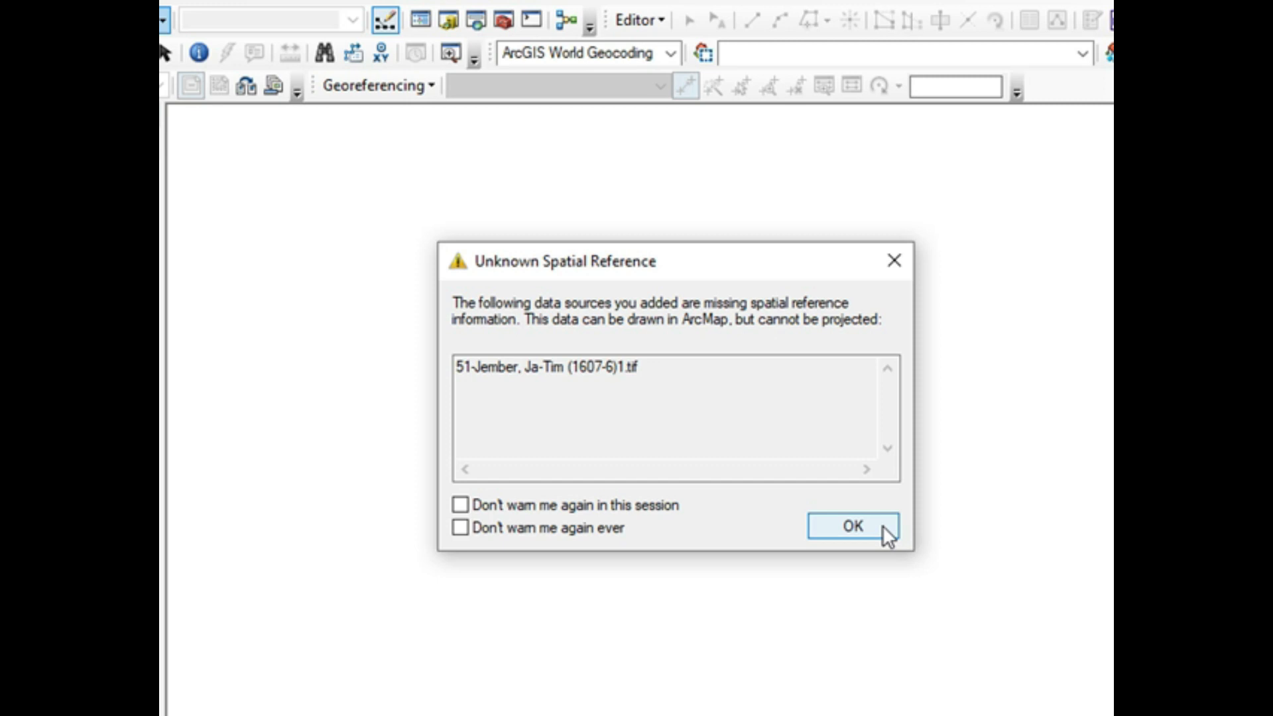
left_click(882, 525)
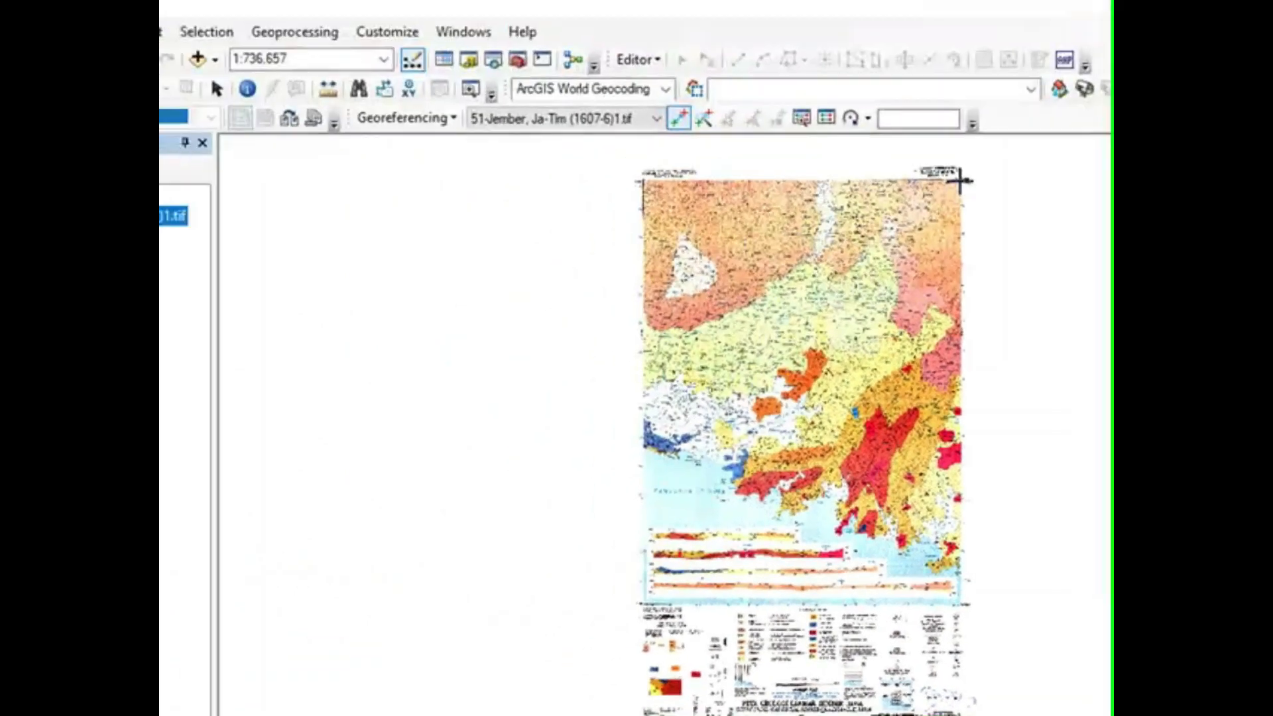
Step: Examine the coordinates at the rectified map's upper-right frame corner, and return to the full layer extent
left_click(229, 96)
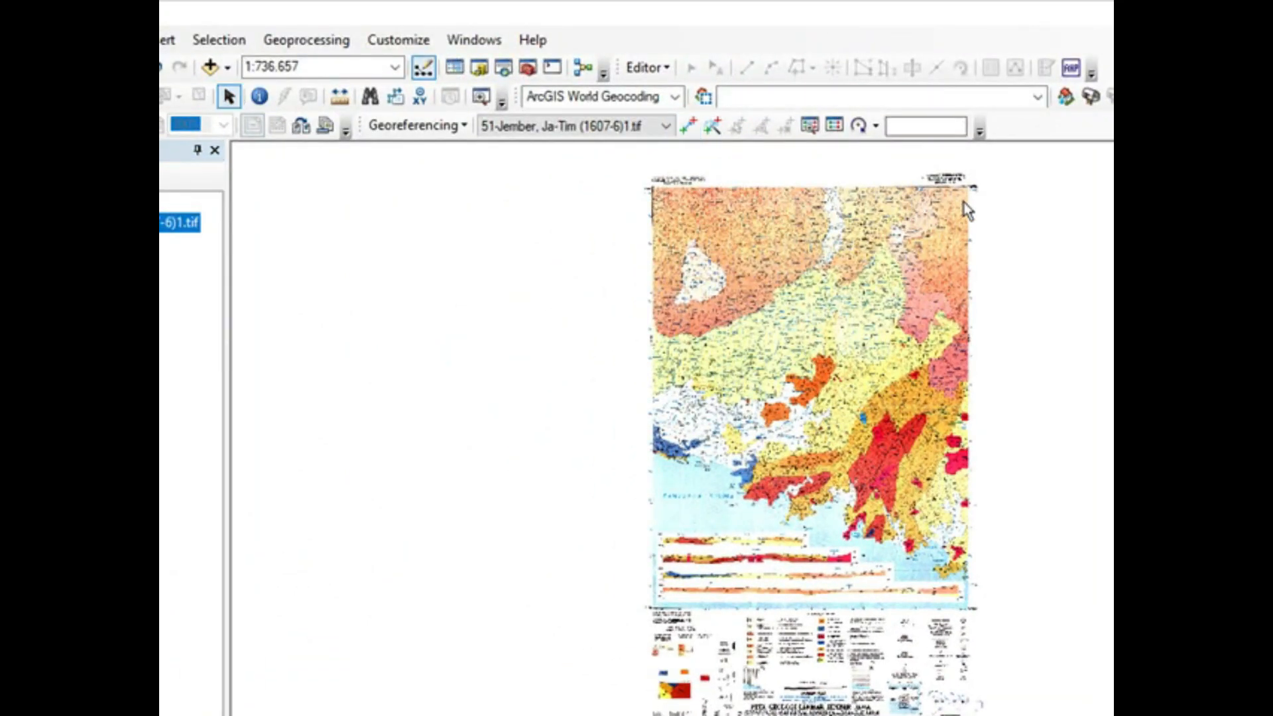
scroll(970, 195, "down", 4)
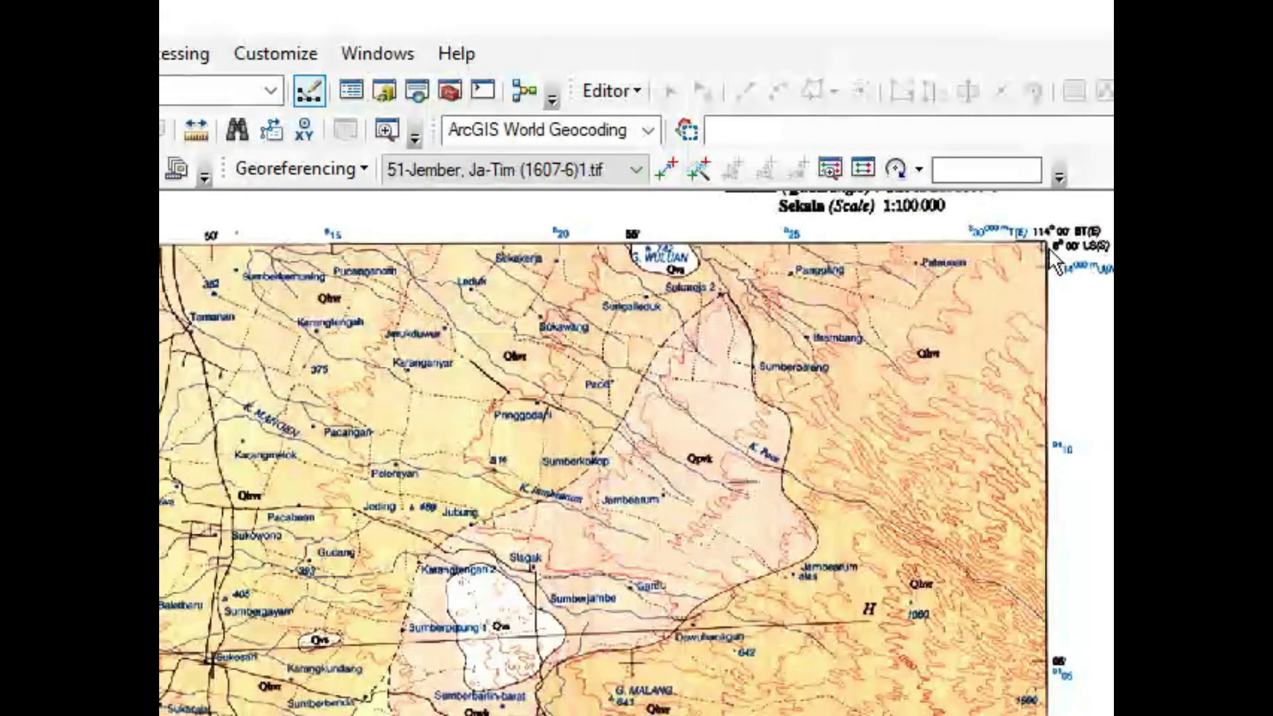
scroll(1048, 242, "down", 2)
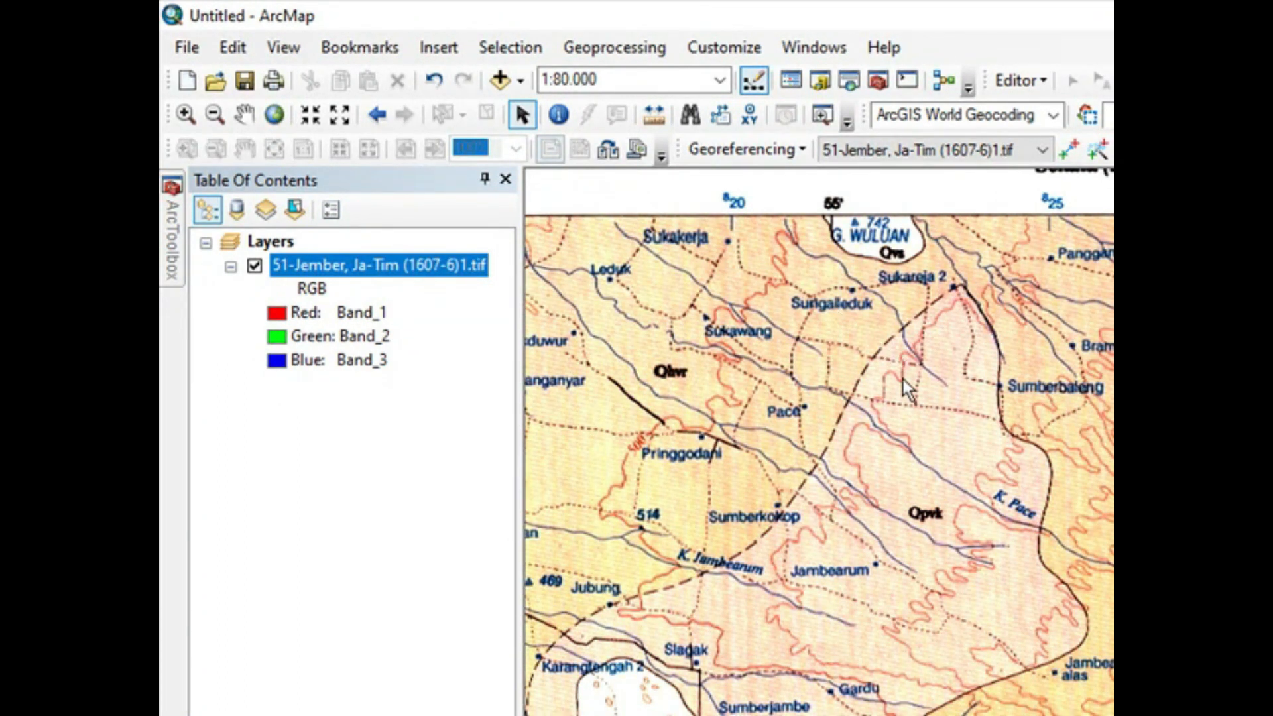
scroll(927, 442, "up", 3)
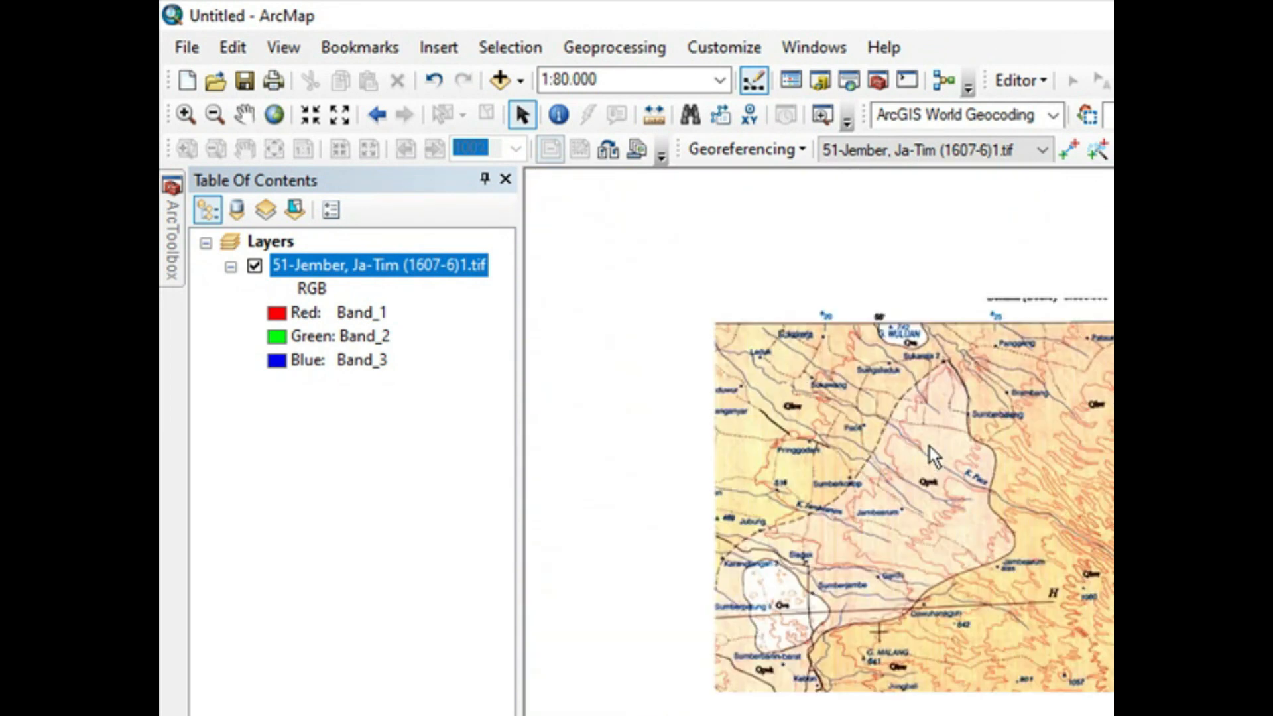
left_click_drag(941, 528, 1062, 456)
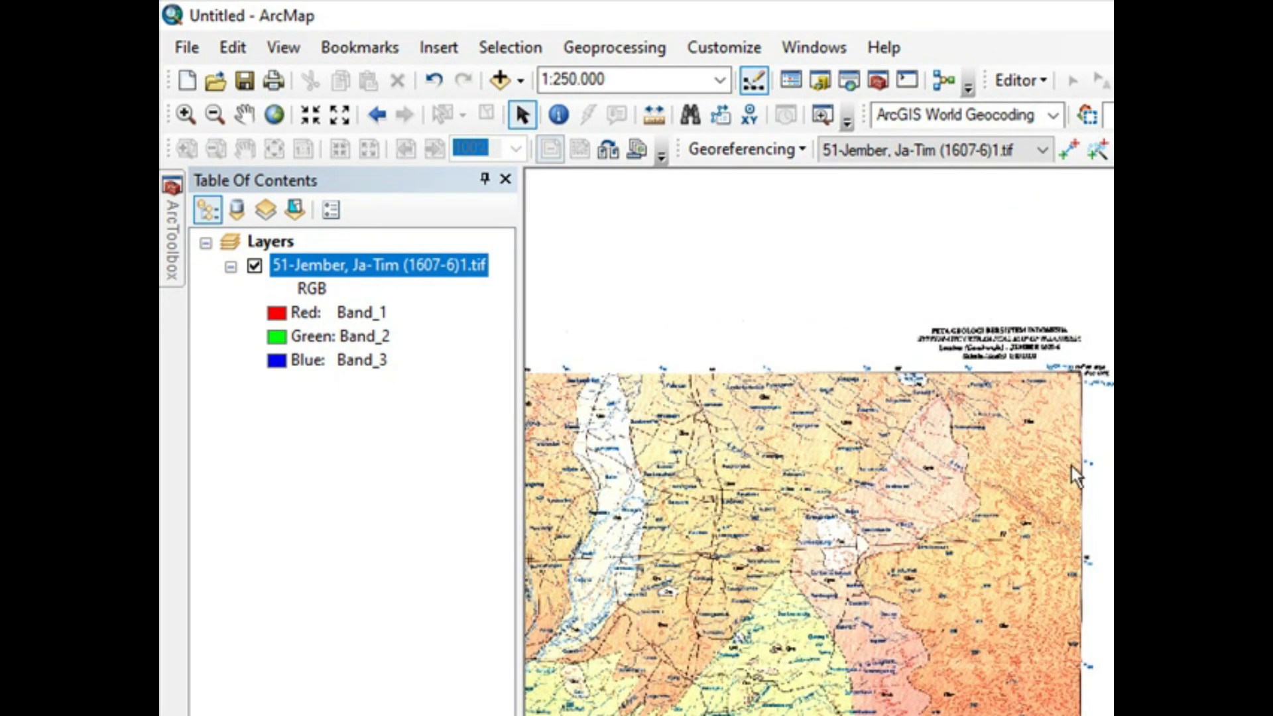
right_click(431, 268)
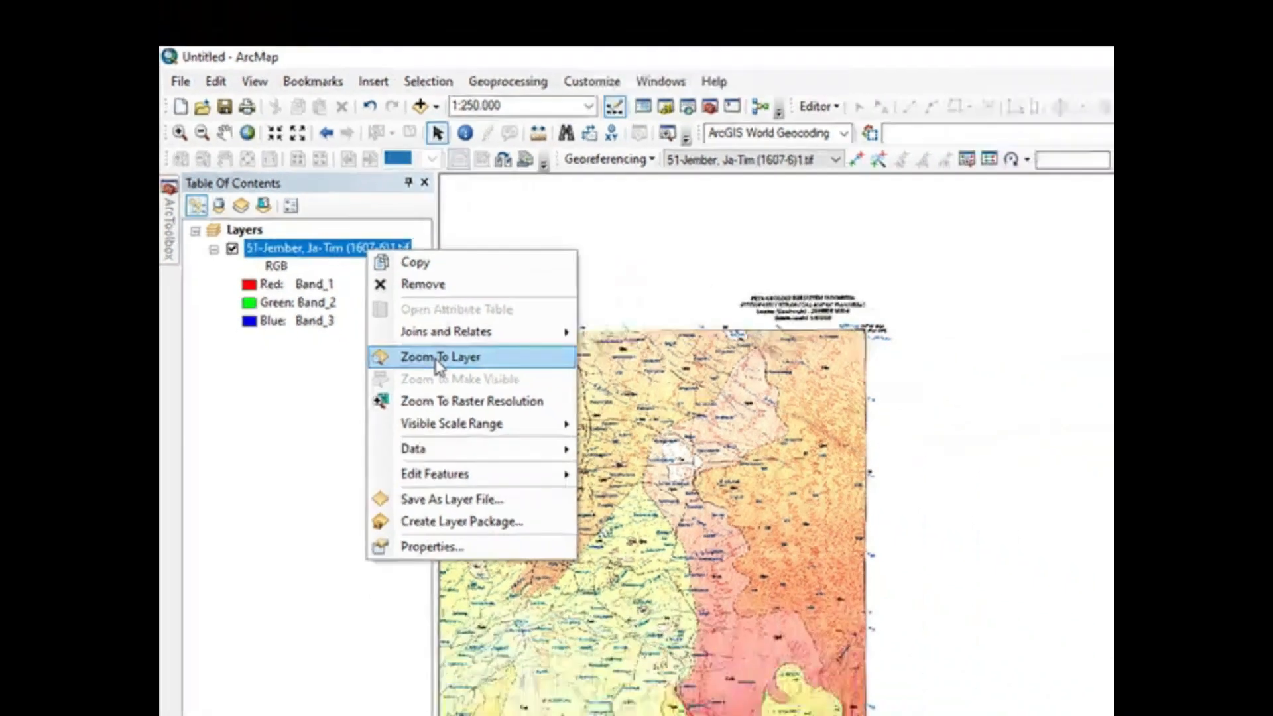
left_click(519, 409)
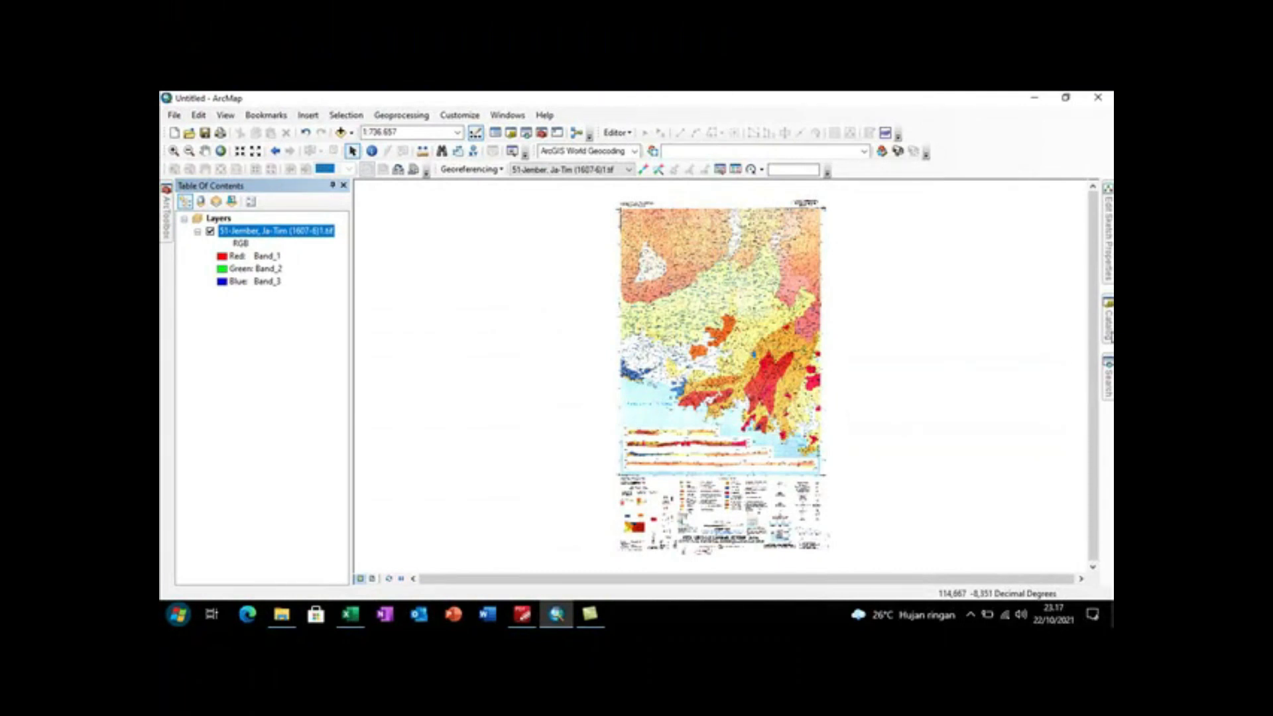
Step: Add the district boundary shapefile jember_kec_dissolve.shp from E:\28_PETA\30_JEMBER to the map
left_click(1108, 321)
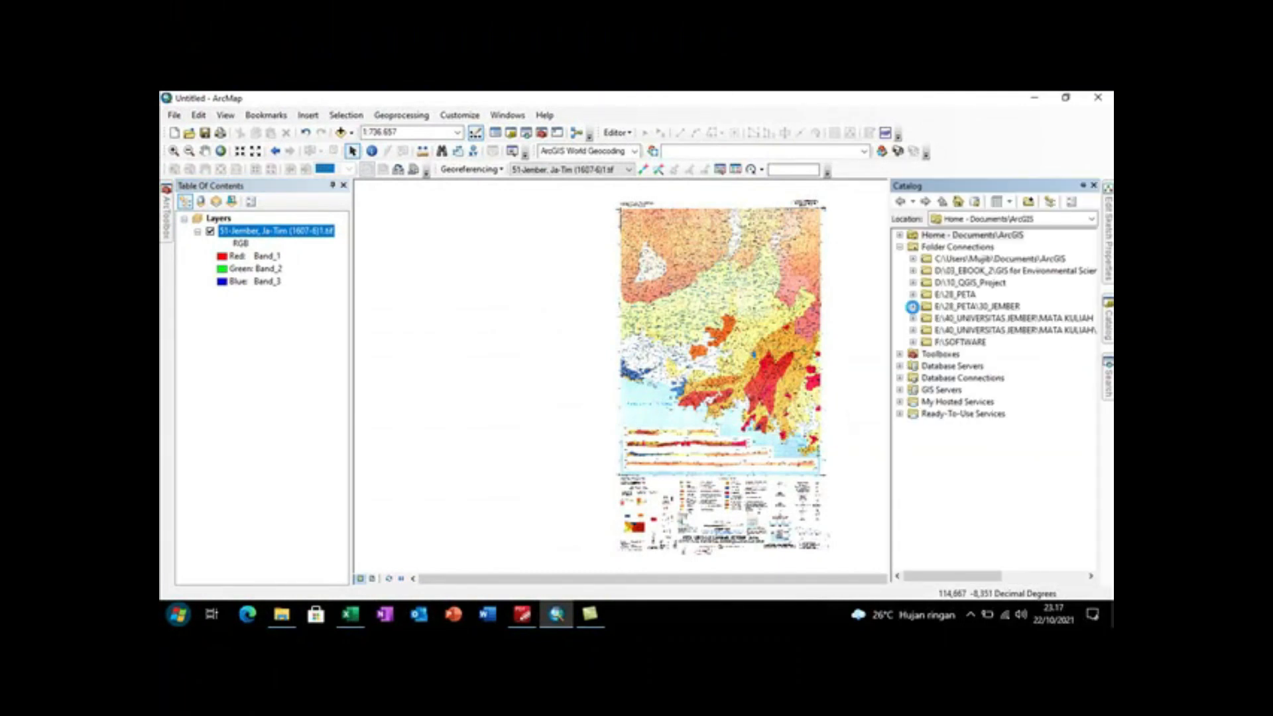
left_click(912, 306)
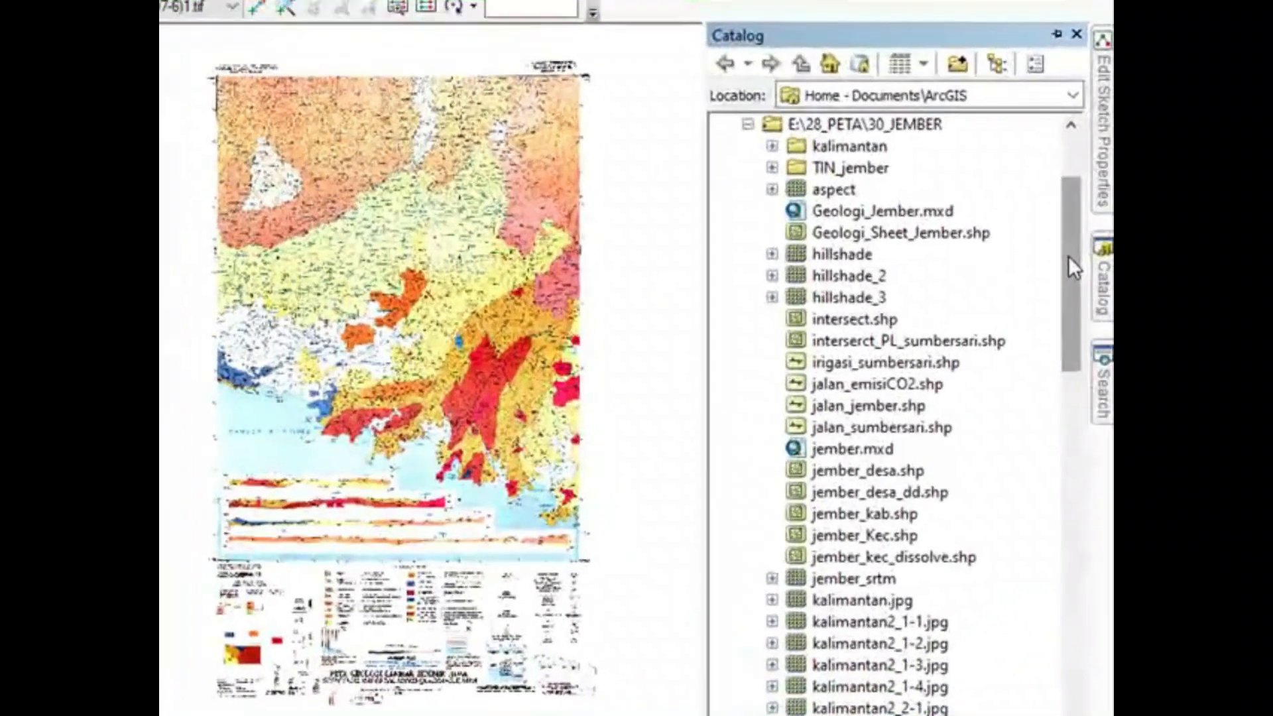
mouse_move(1068, 256)
left_mouse_down()
mouse_move(1076, 273)
mouse_move(1076, 248)
left_mouse_up()
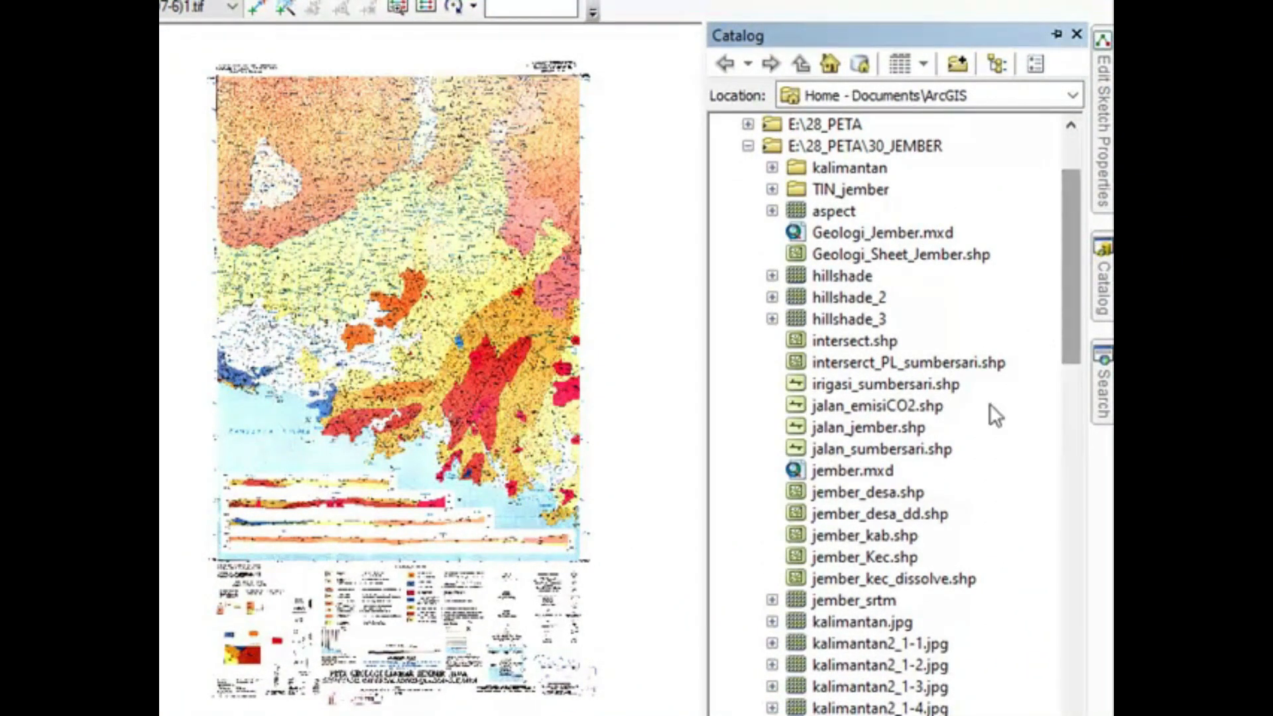
left_click(893, 581)
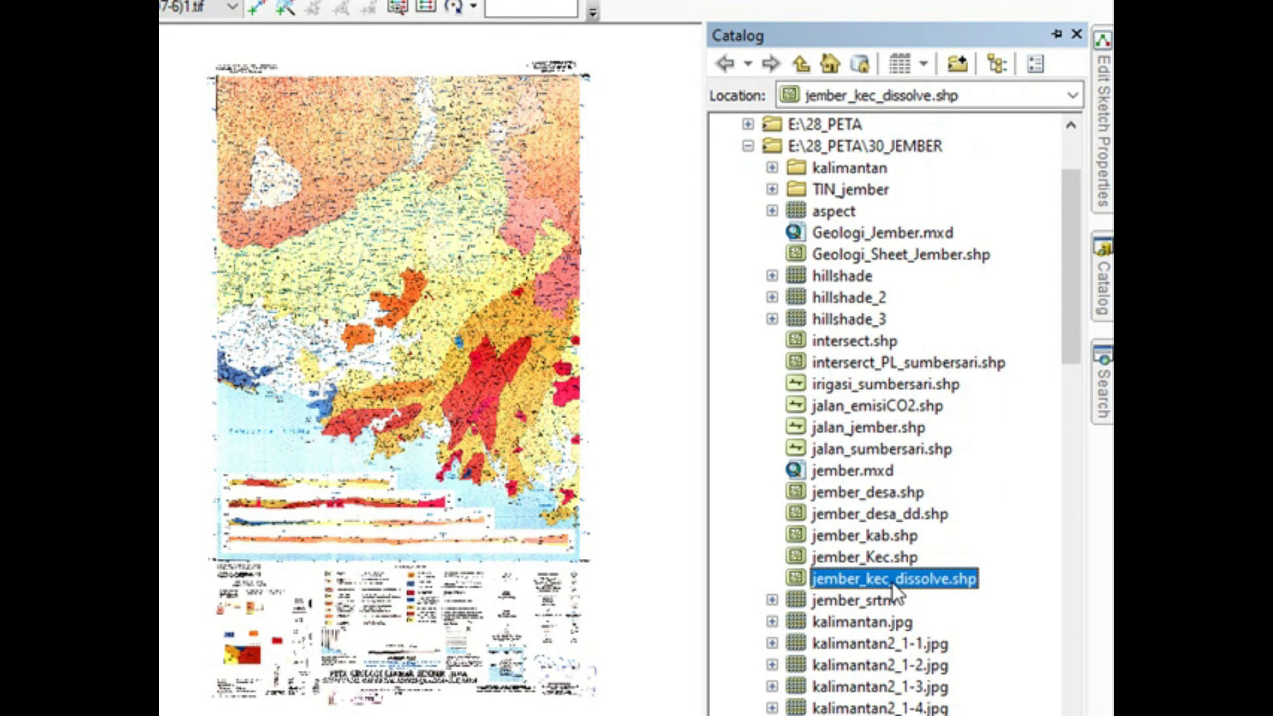
left_click_drag(892, 582, 576, 539)
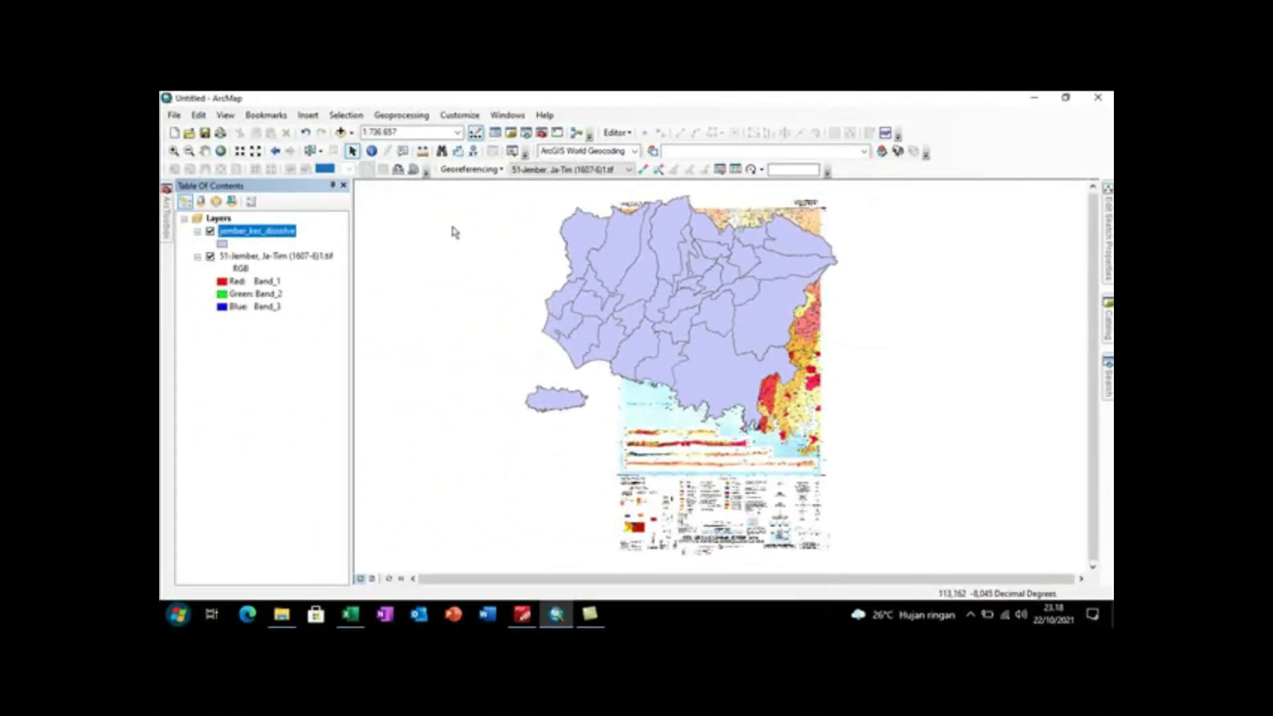
Step: Symbolize the jember_kec_dissolve layer with the Hollow fill and a red outline
left_click(222, 244)
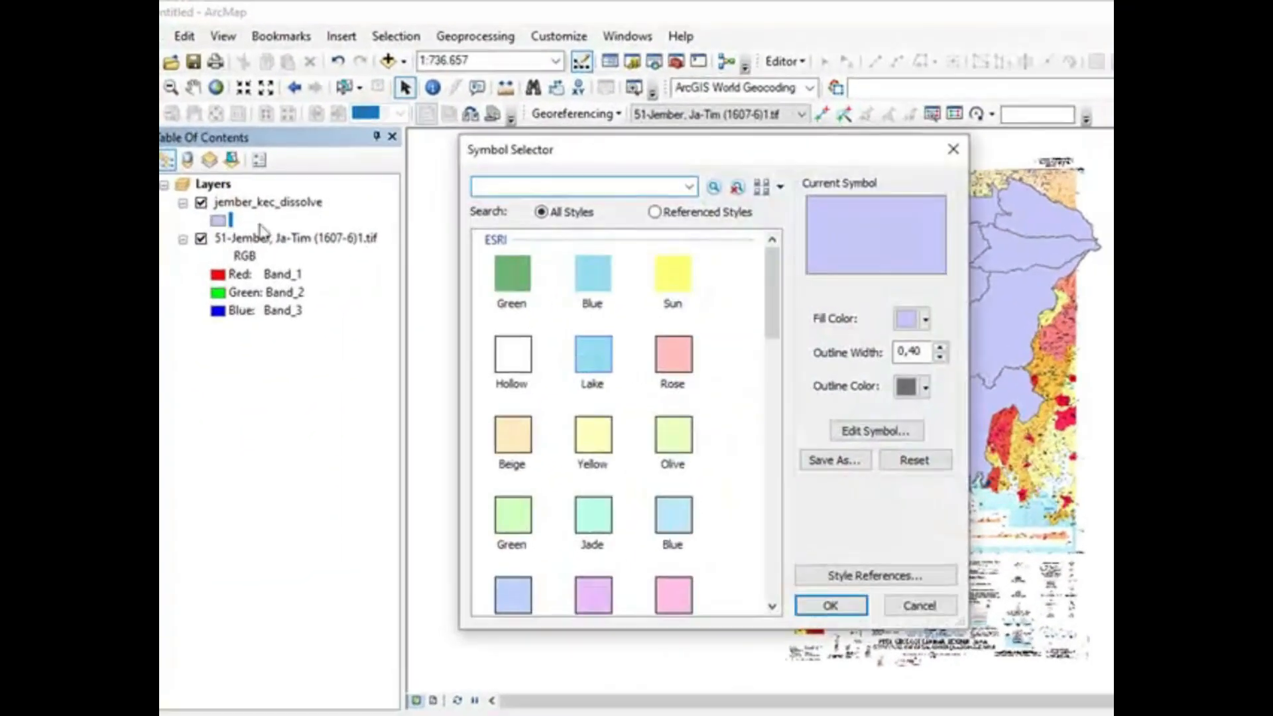
left_click(433, 341)
left_click(925, 388)
left_click(921, 476)
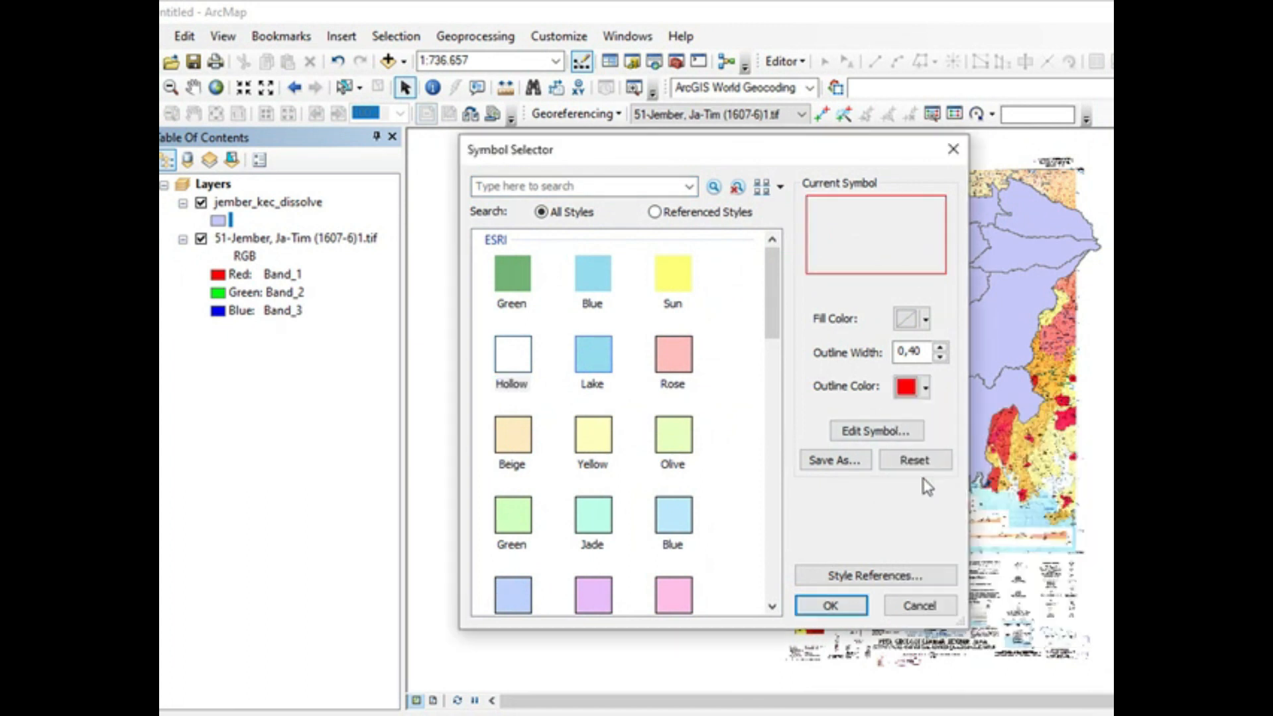
left_click(830, 605)
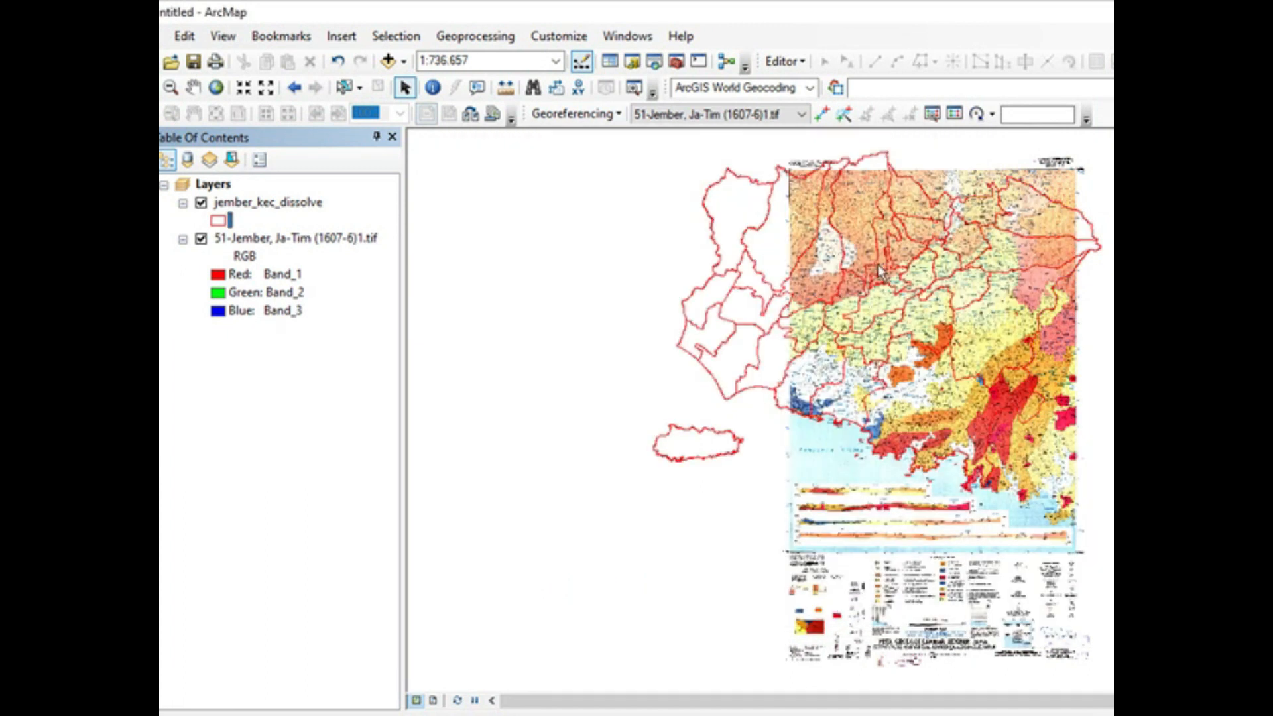
Step: Compare the red district boundaries with the rectified geological map from its northern edge down to the southwestern coast
scroll(855, 381, "down", 2)
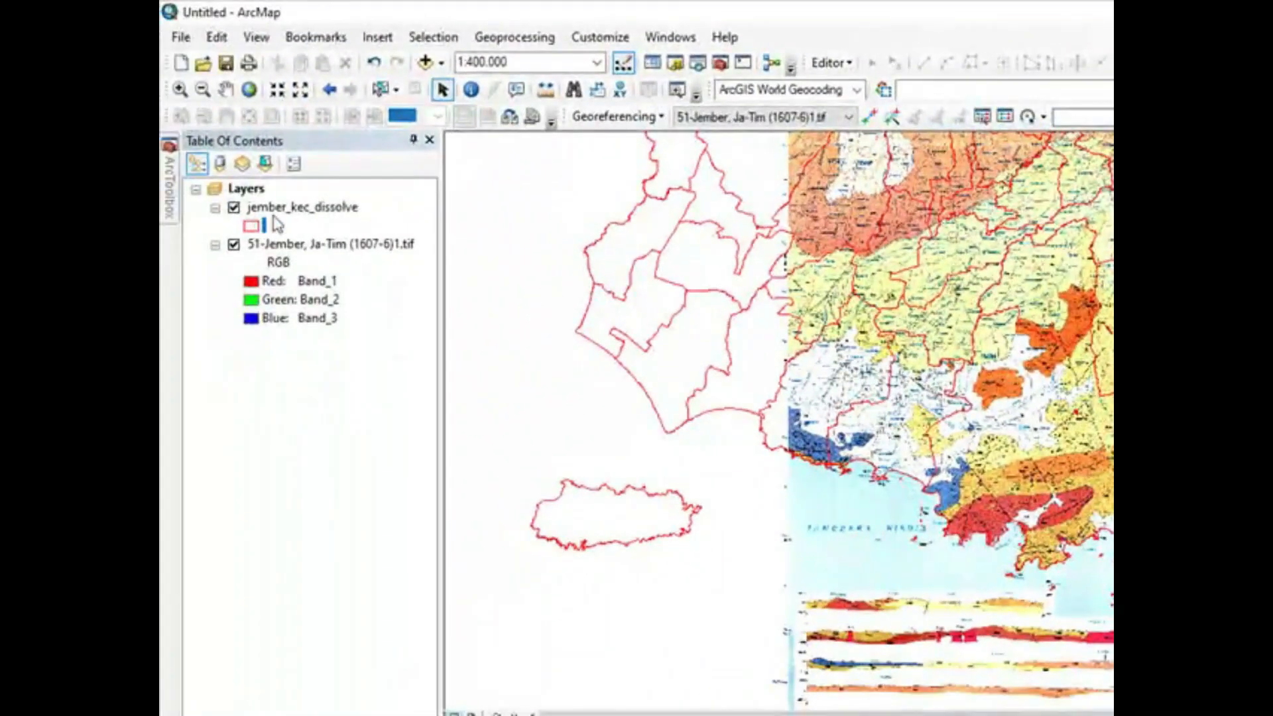
left_click(225, 90)
left_click_drag(1014, 328, 855, 490)
left_click_drag(959, 360, 969, 404)
scroll(1070, 242, "down", 1)
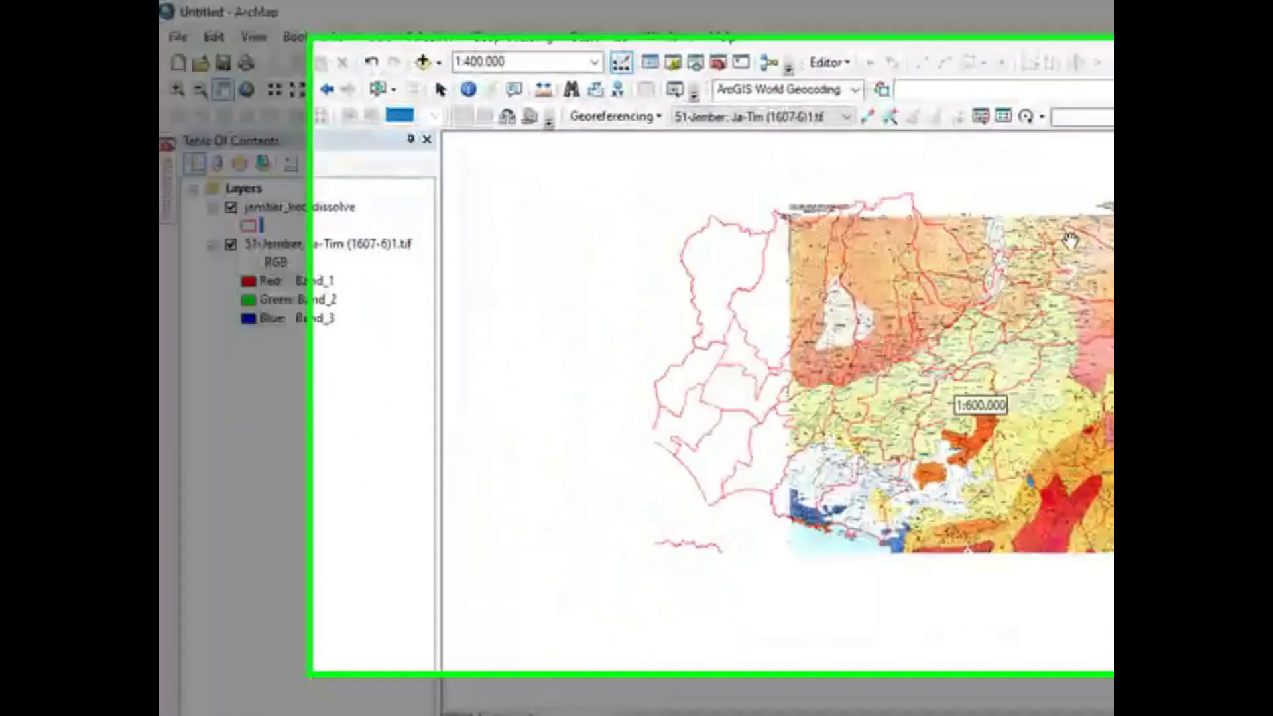
scroll(1070, 240, "up", 3)
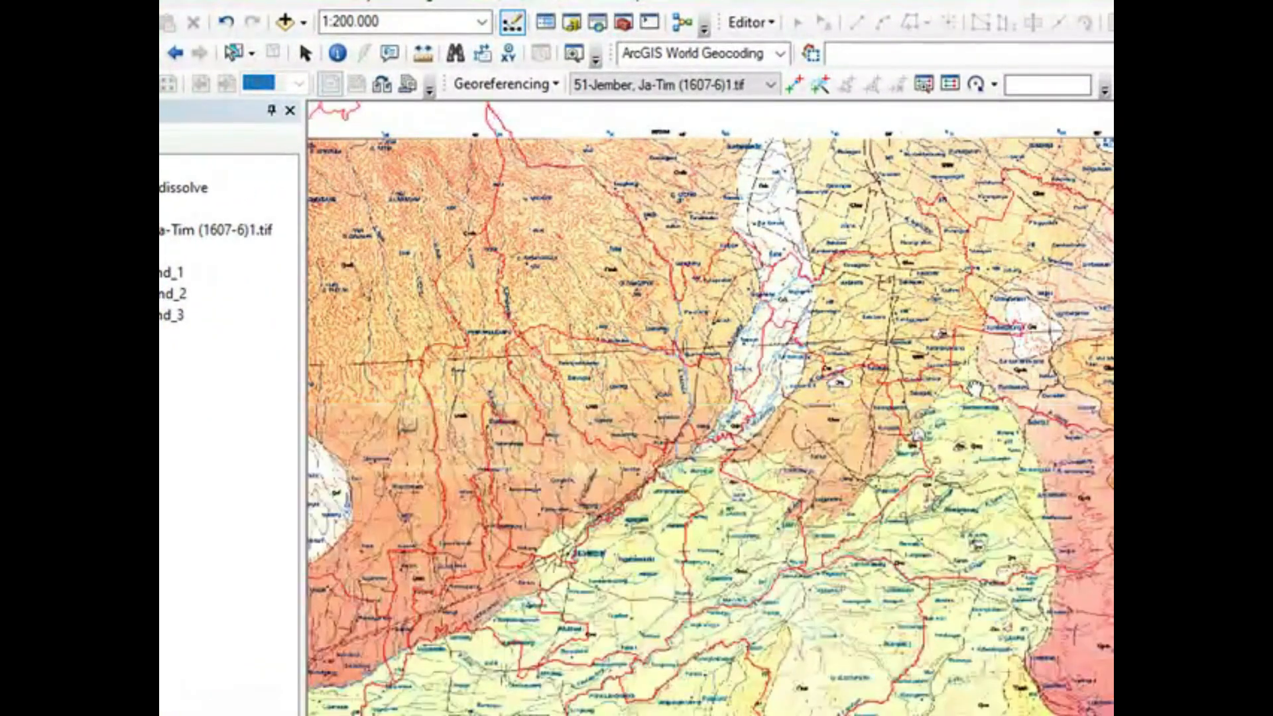
left_click_drag(974, 388, 1078, 211)
left_click_drag(875, 455, 1007, 333)
left_click_drag(822, 451, 959, 315)
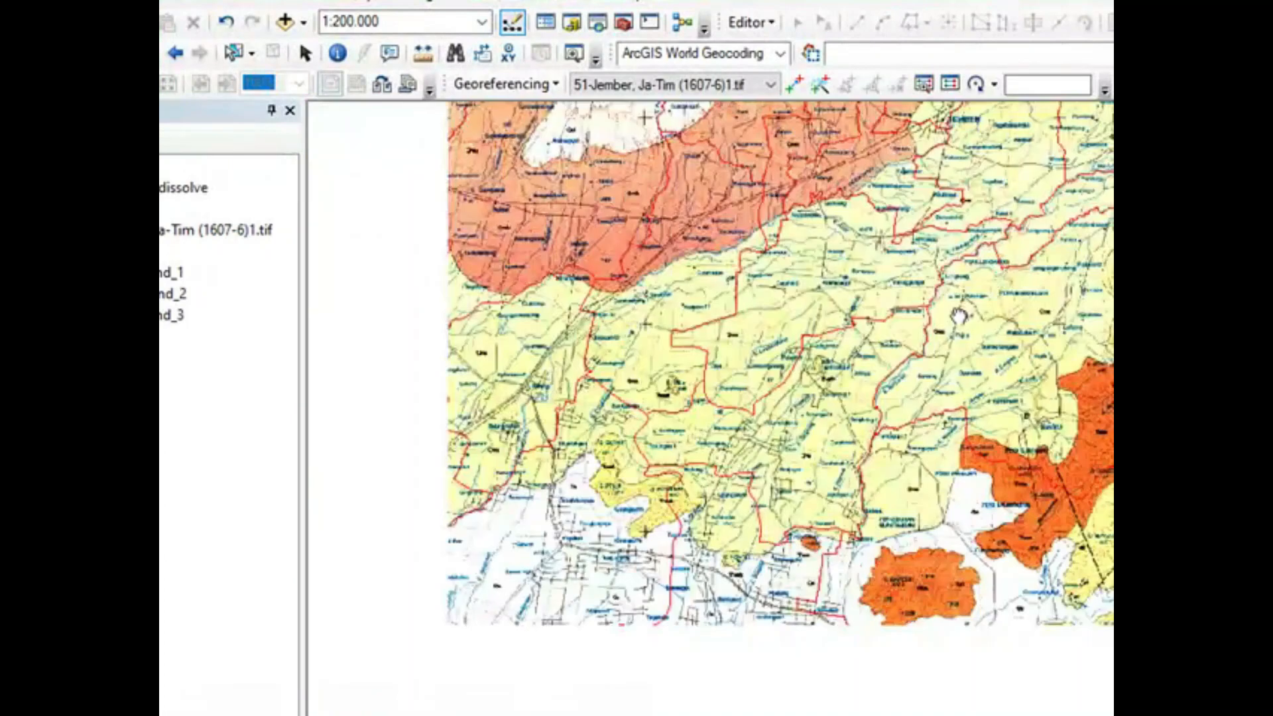
left_click_drag(659, 616, 875, 391)
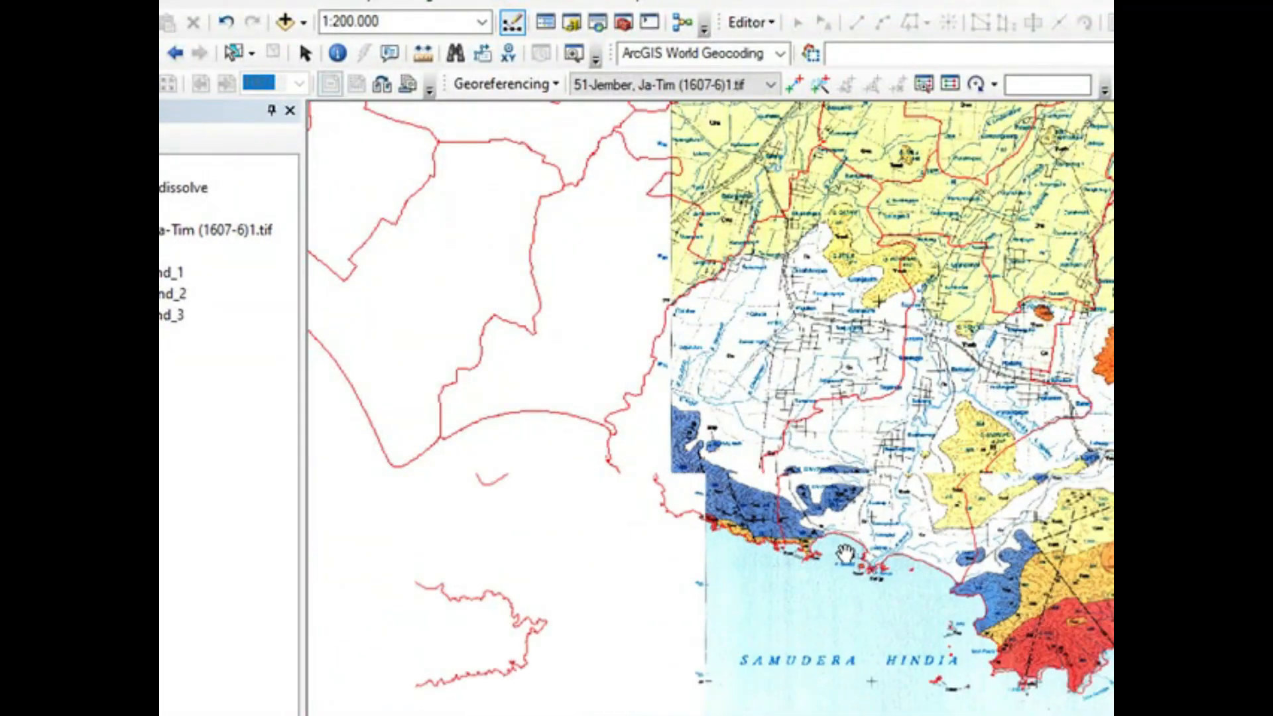
Step: Check the coastline alignment up close and the boundaries in the northern area, and return to the rectified raster's full extent
scroll(849, 552, "down", 2)
scroll(851, 554, "down", 3)
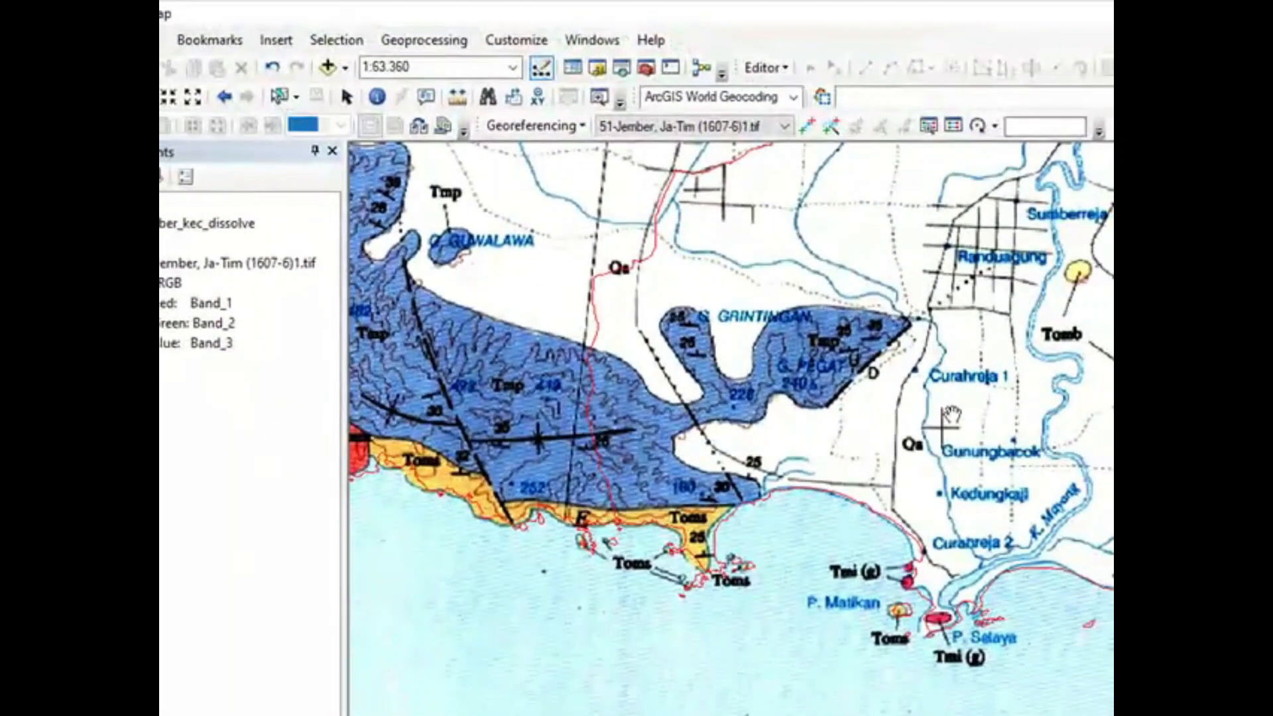
scroll(1079, 406, "up", 1)
scroll(952, 414, "up", 5)
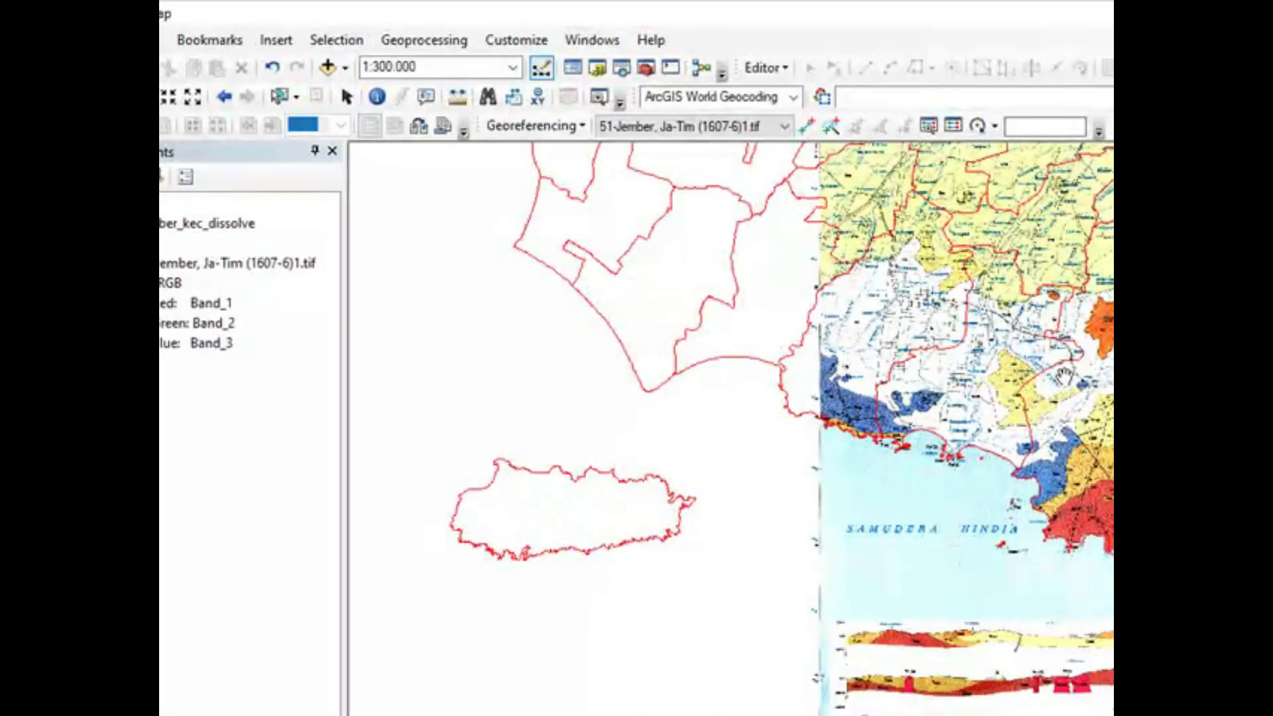
left_click_drag(1065, 382, 1062, 554)
left_click_drag(941, 394, 937, 506)
left_click_drag(906, 433, 936, 542)
mouse_move(1067, 287)
left_mouse_down()
mouse_move(1019, 431)
mouse_move(781, 376)
left_mouse_up()
left_click_drag(1017, 408, 860, 388)
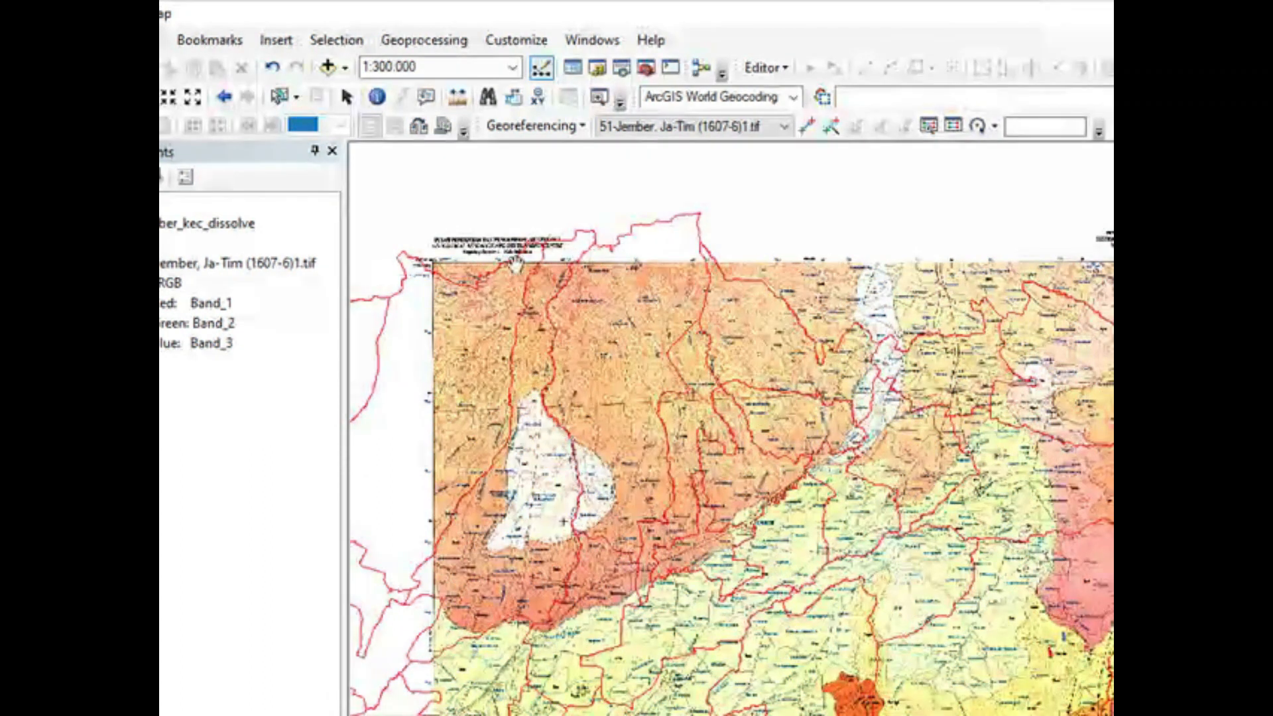
right_click(236, 263)
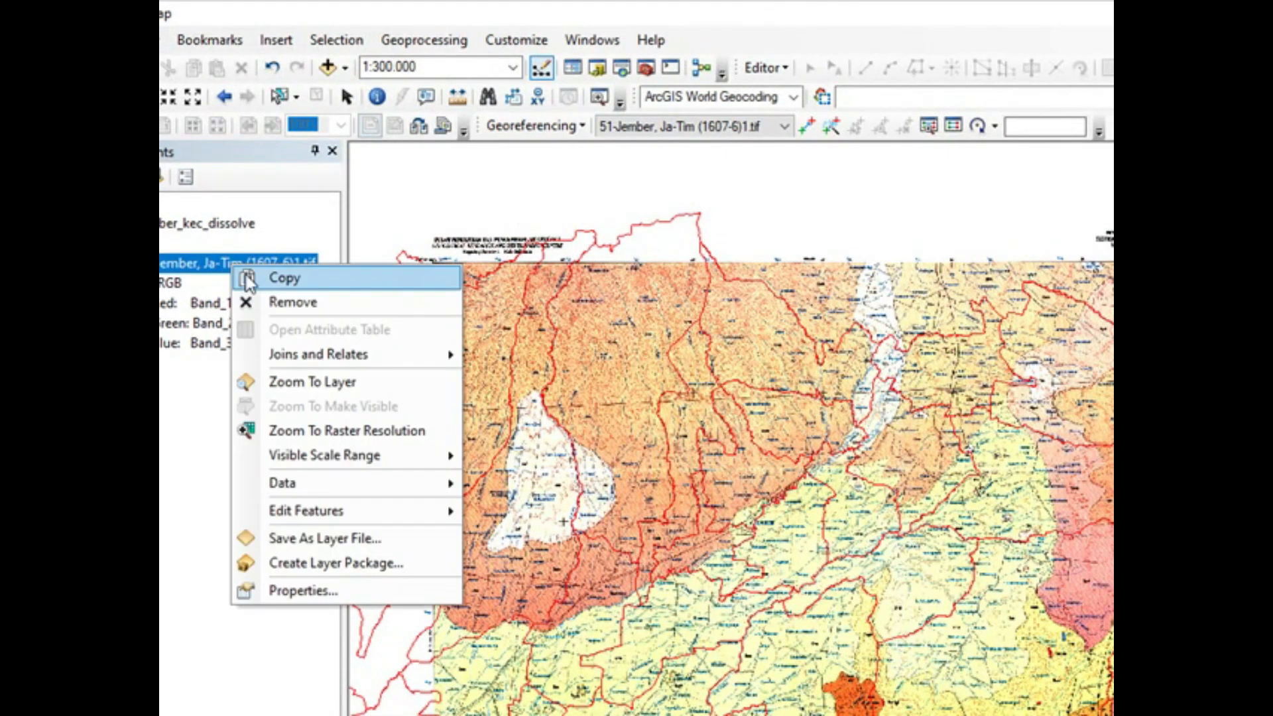
left_click(305, 378)
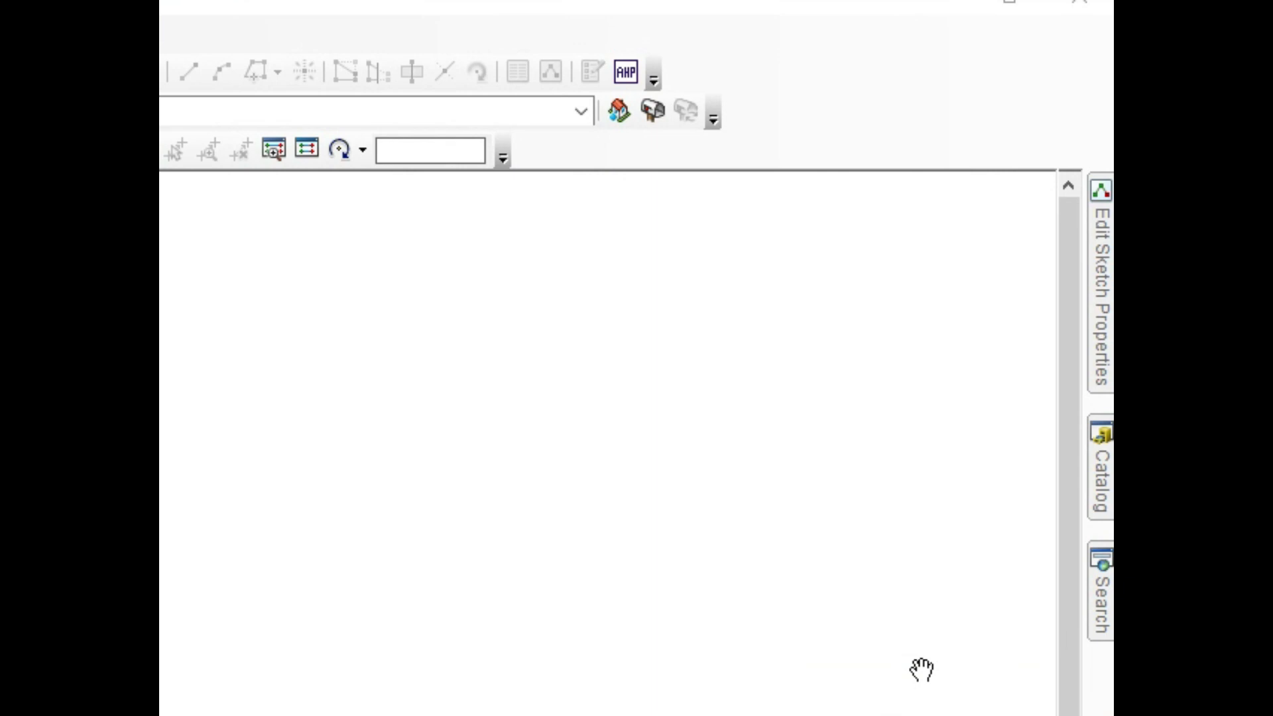
Step: Add the slope class image klas_lereng.jpg from the Analisis_skor_overlay folder to the map and dismiss the spatial reference warning
left_click(1104, 505)
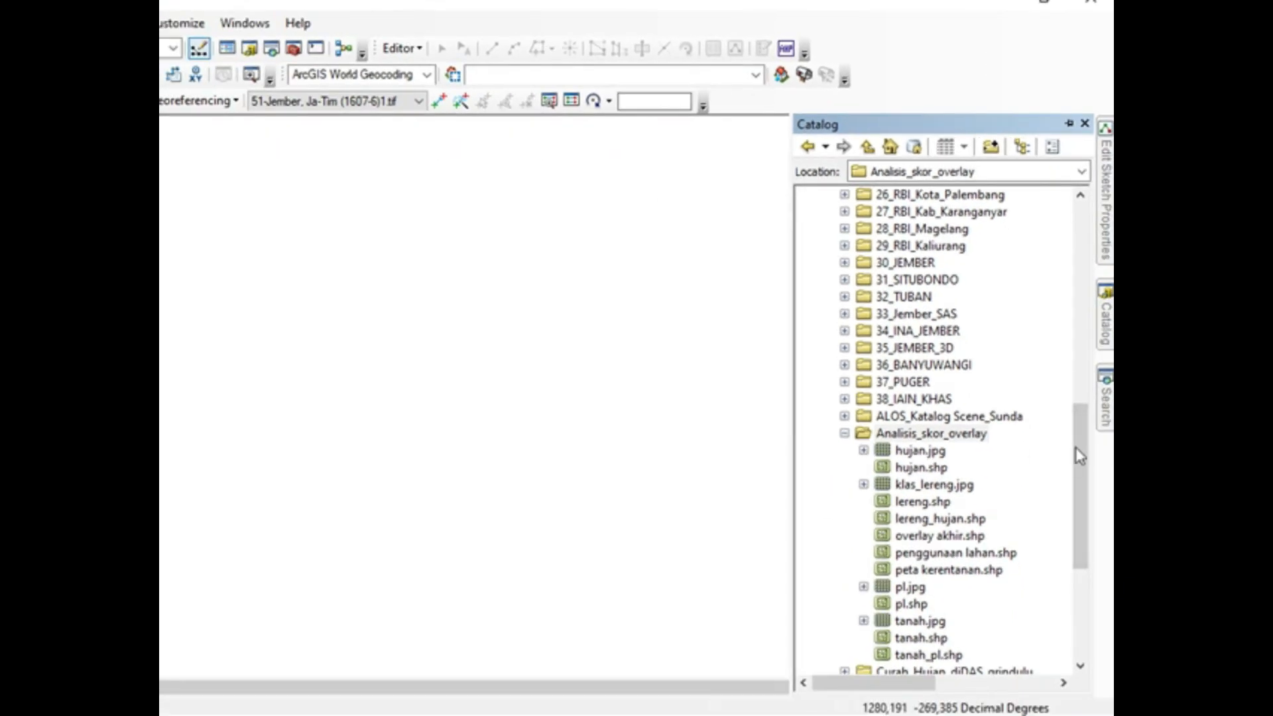
left_click_drag(1078, 455, 1095, 491)
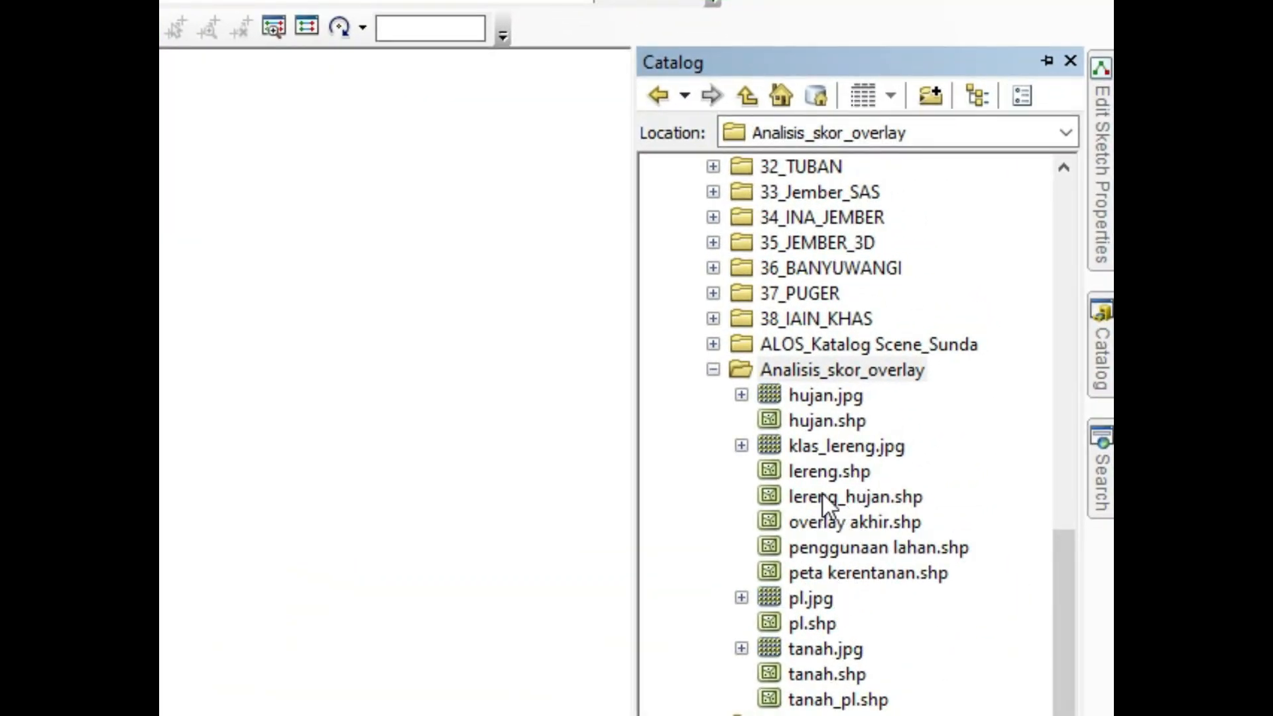
left_click(822, 445)
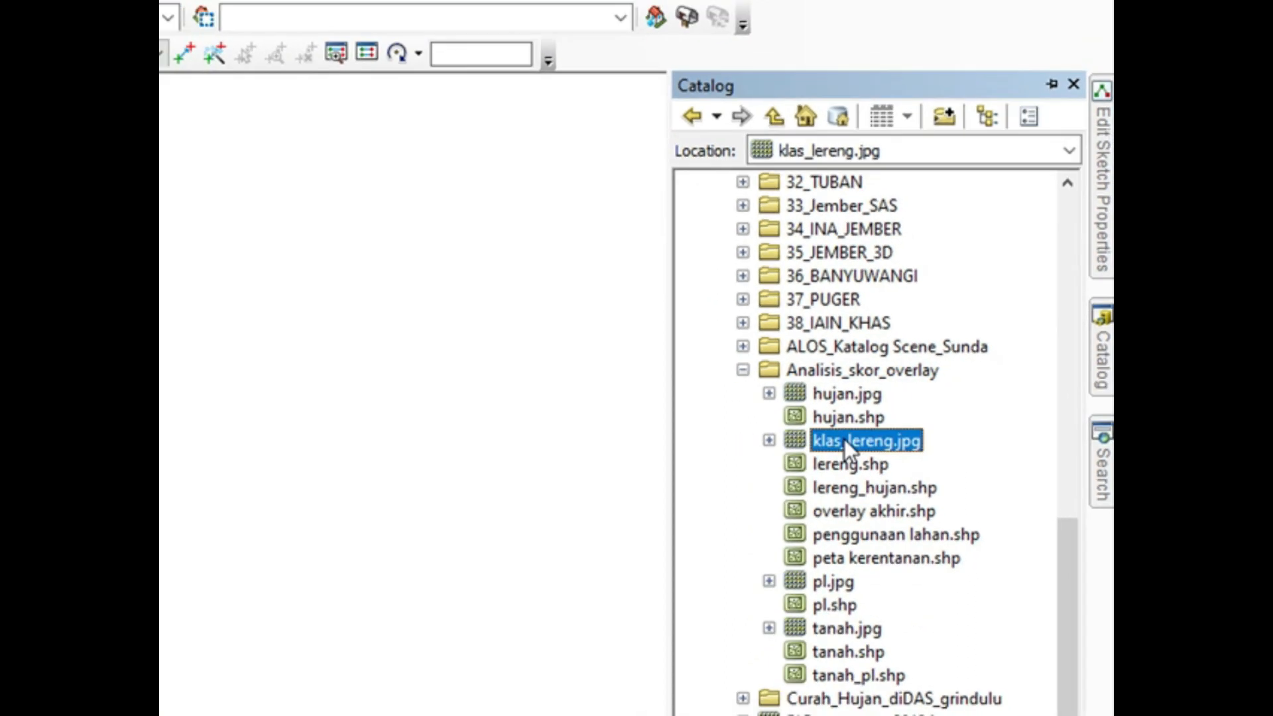
left_click_drag(822, 446, 800, 446)
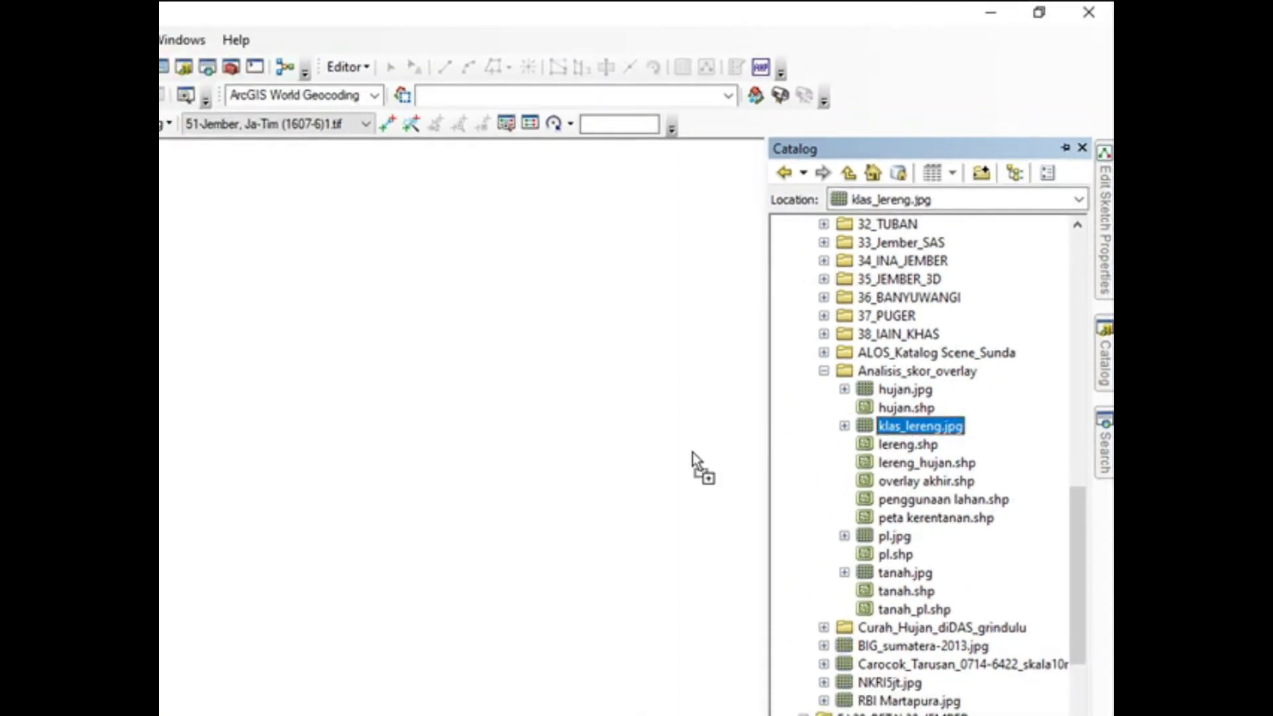
left_click_drag(692, 452, 691, 450)
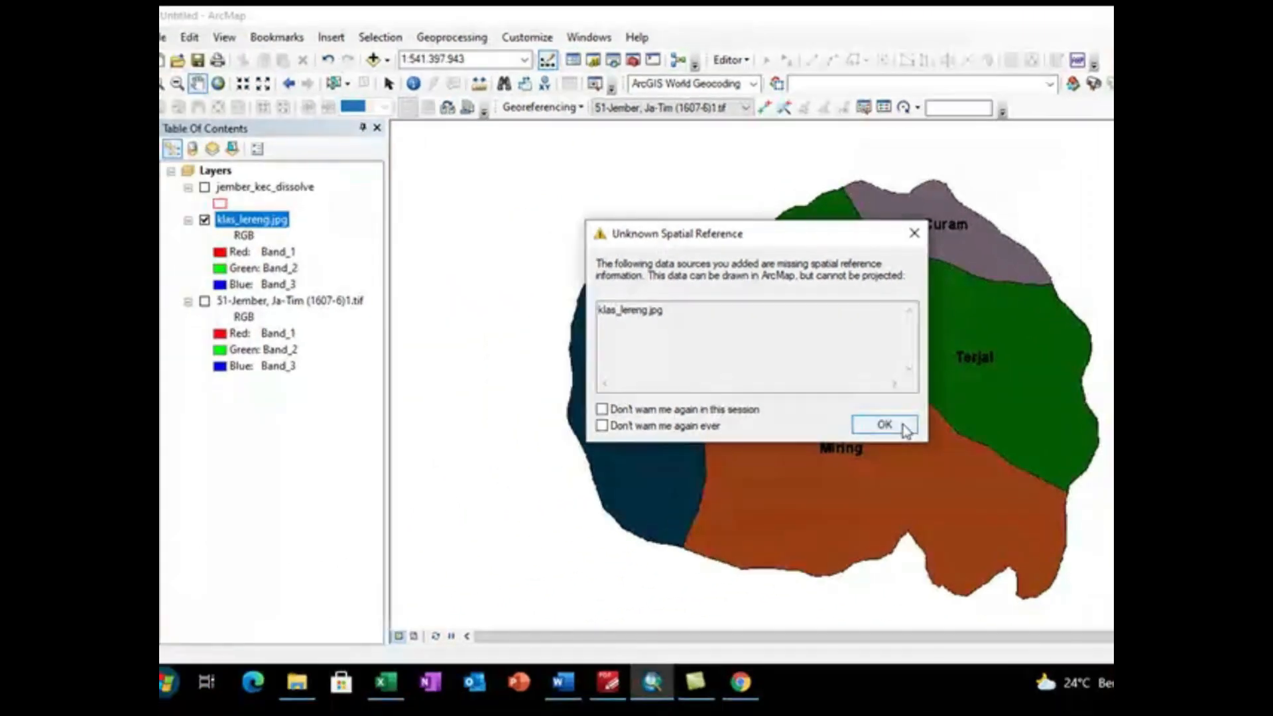
left_click(782, 454)
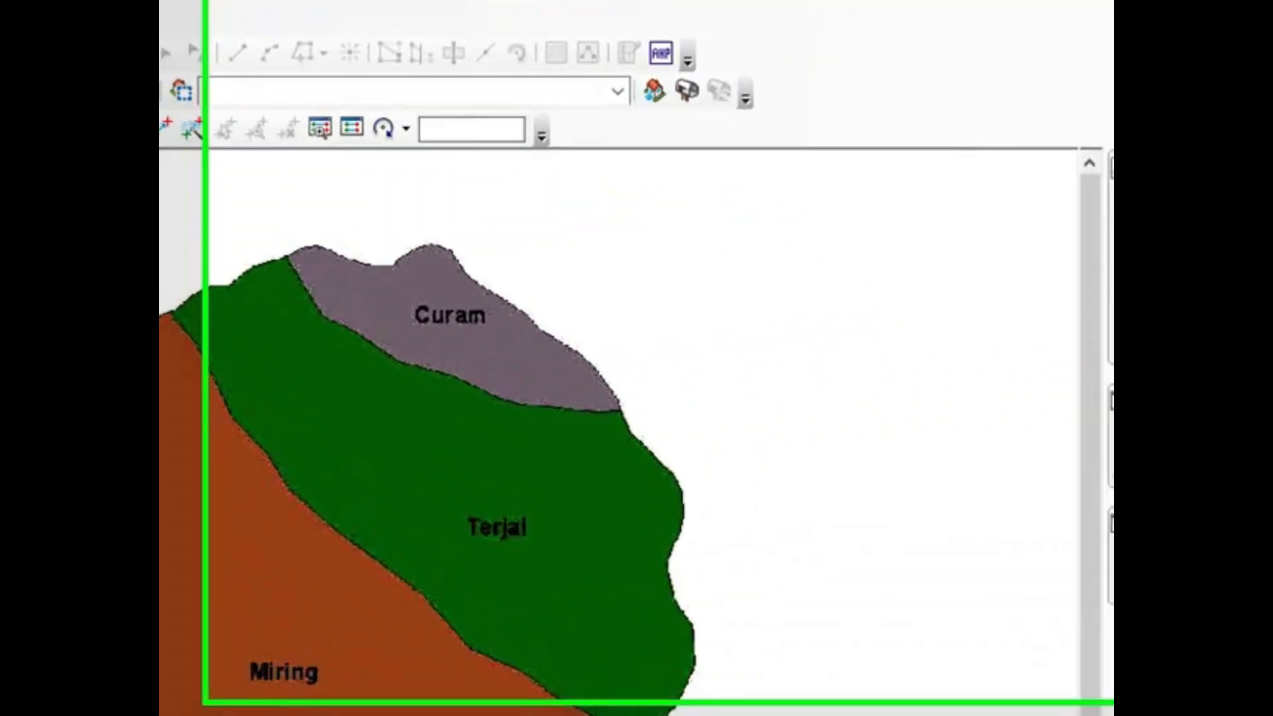
Step: Set up a new shapefile in the Analisis_skor_overlay folder, named lereng_coba, with the Polygon feature type
left_click(1111, 480)
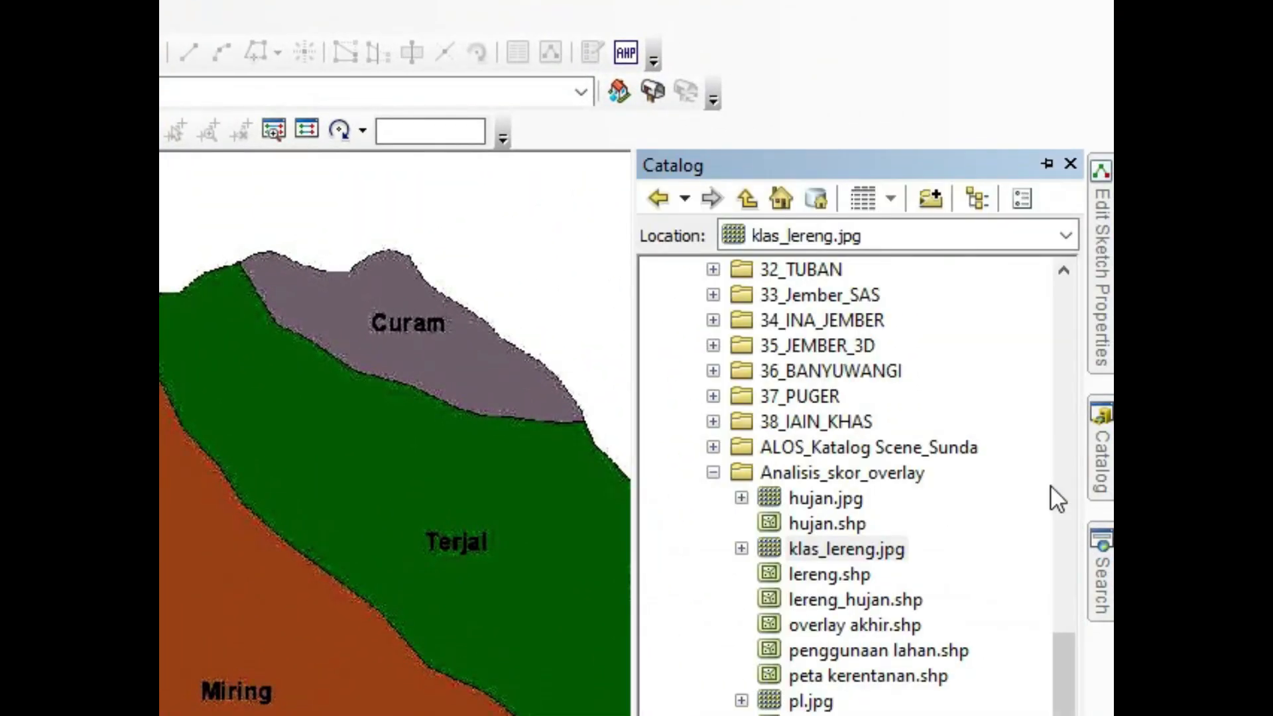
right_click(894, 473)
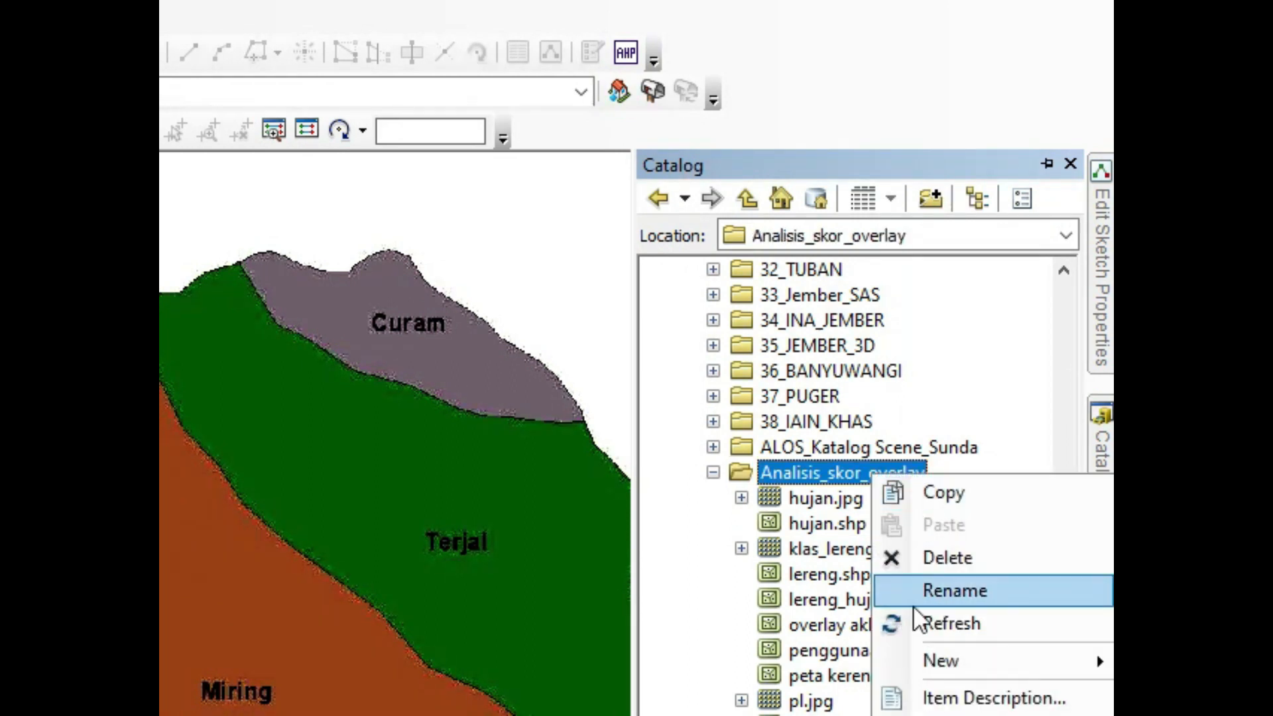
mouse_move(922, 663)
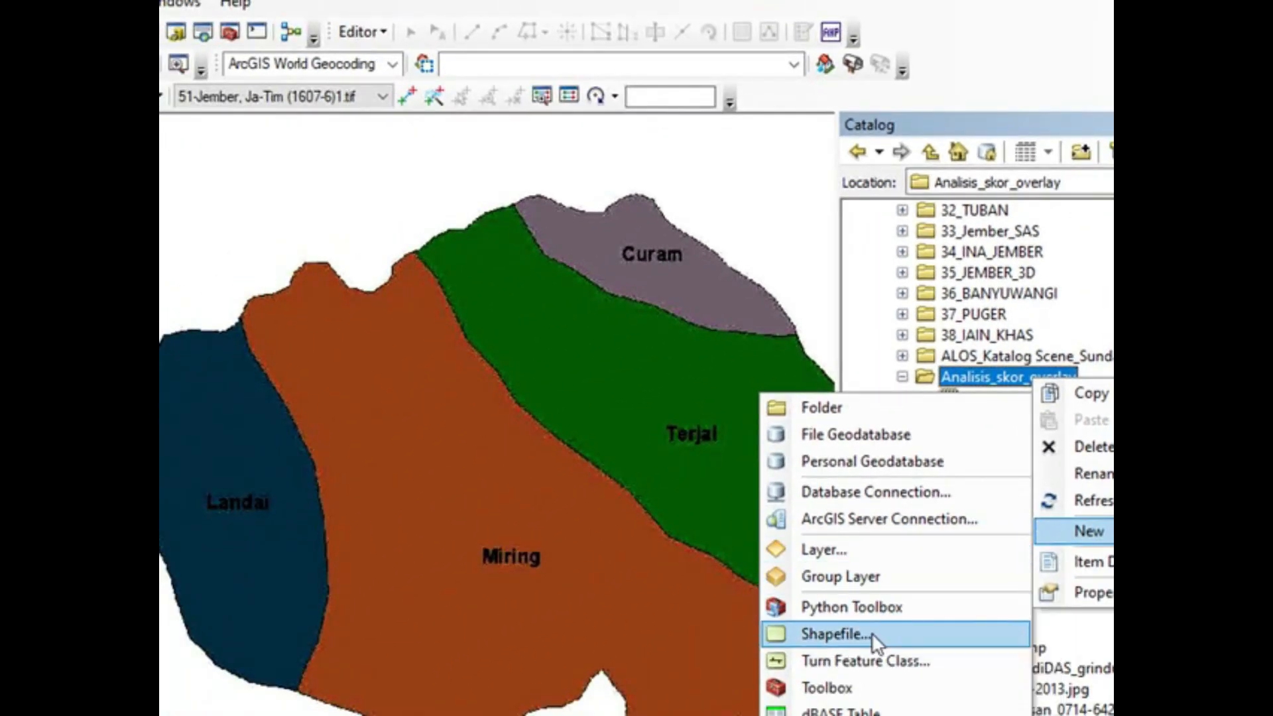
left_click(835, 634)
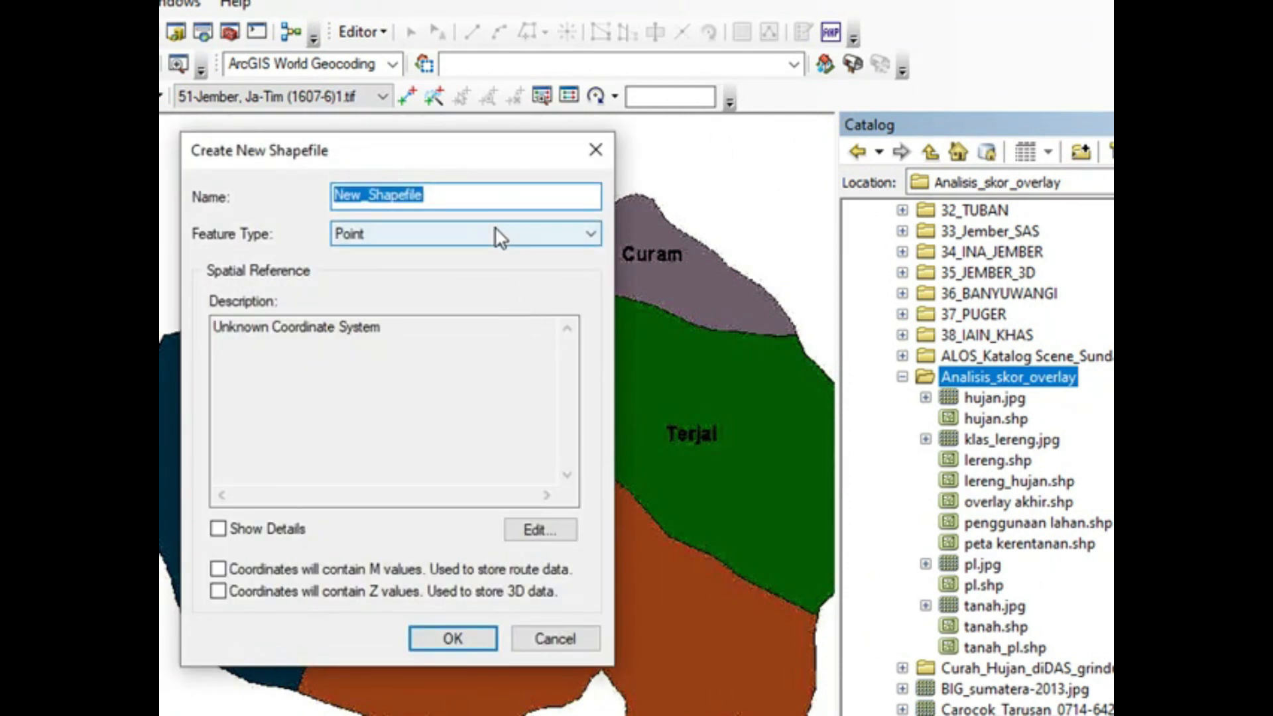
type("lereng_coba")
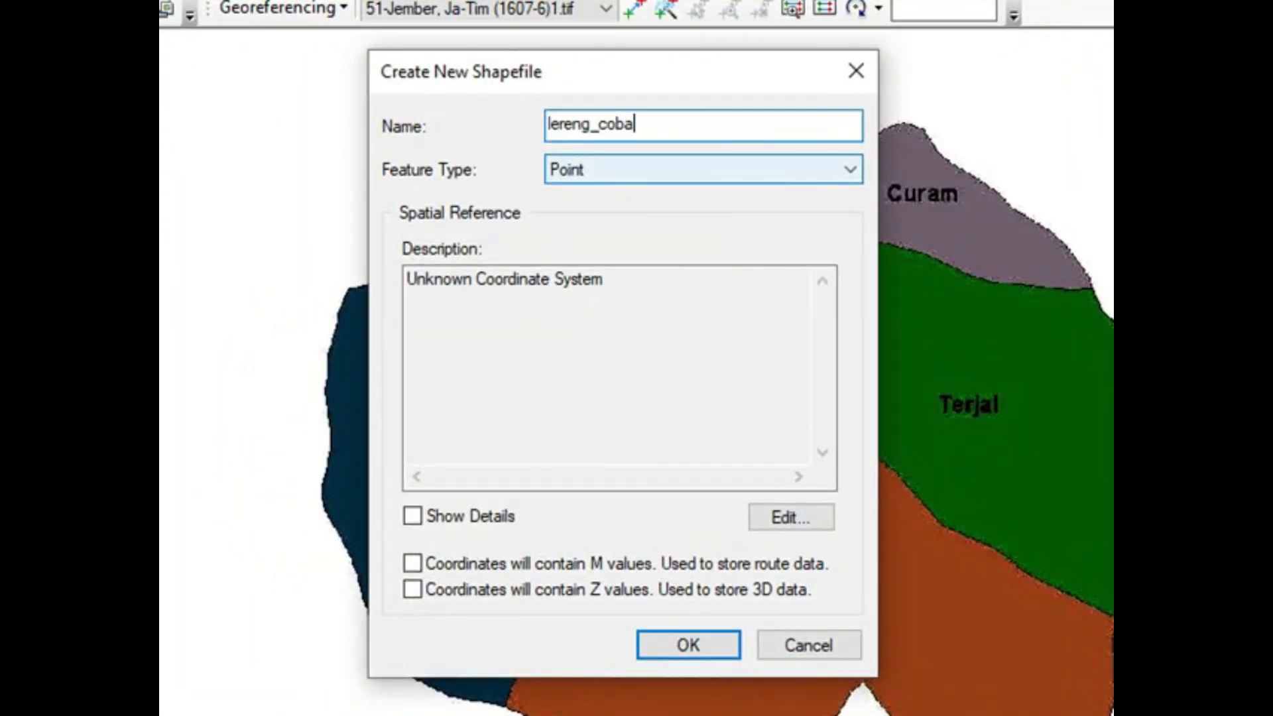
left_click(850, 174)
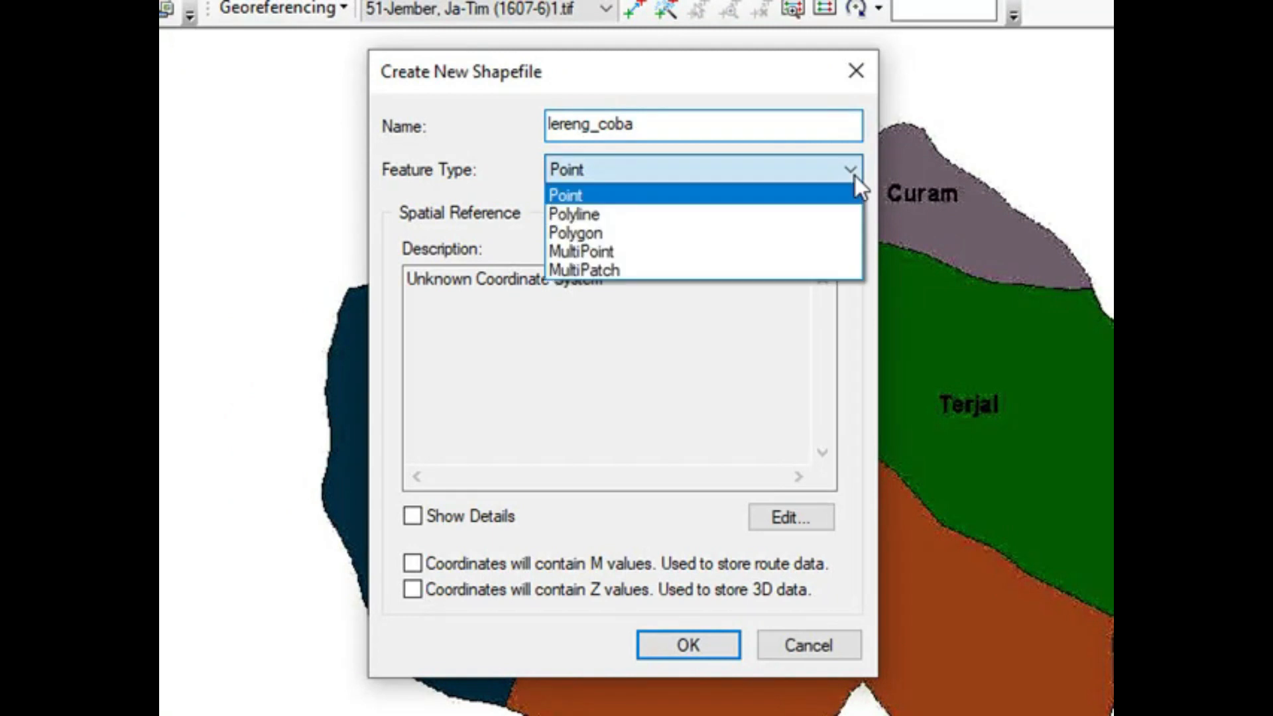
left_click(802, 237)
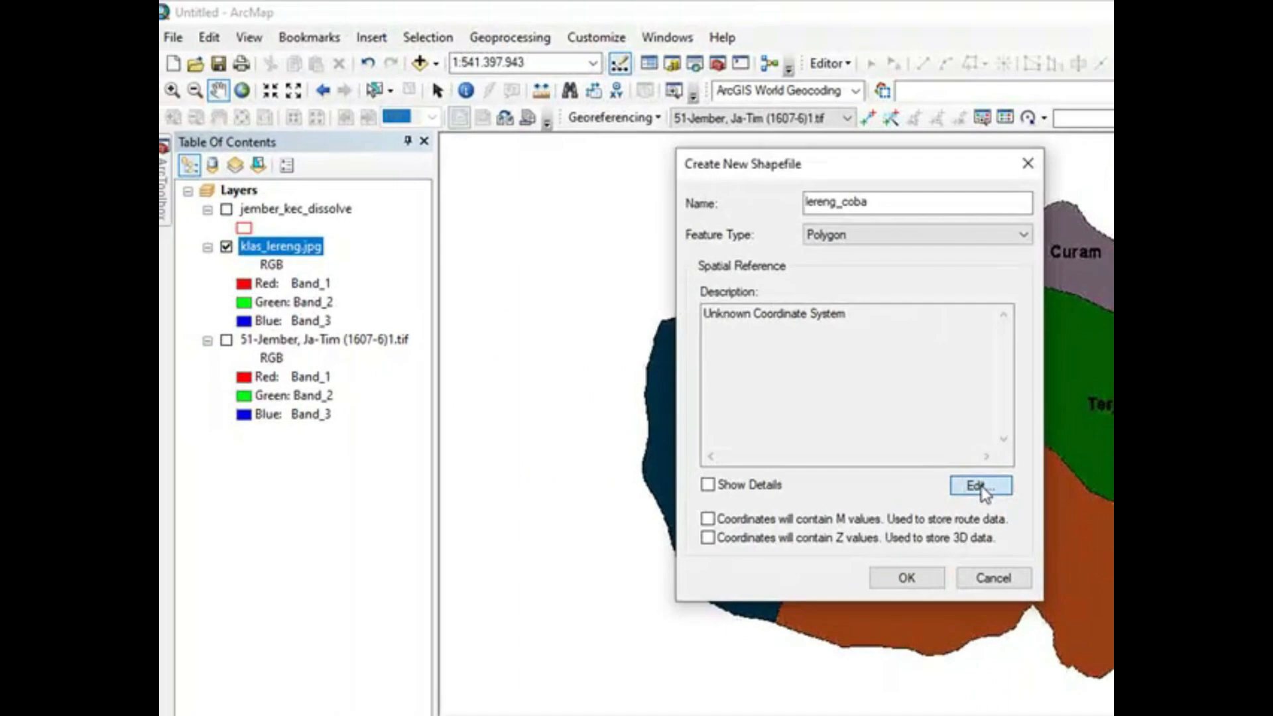
Step: View the coordinate system choices without selecting one, and create the lereng_coba shapefile with an unknown coordinate system
left_click(979, 487)
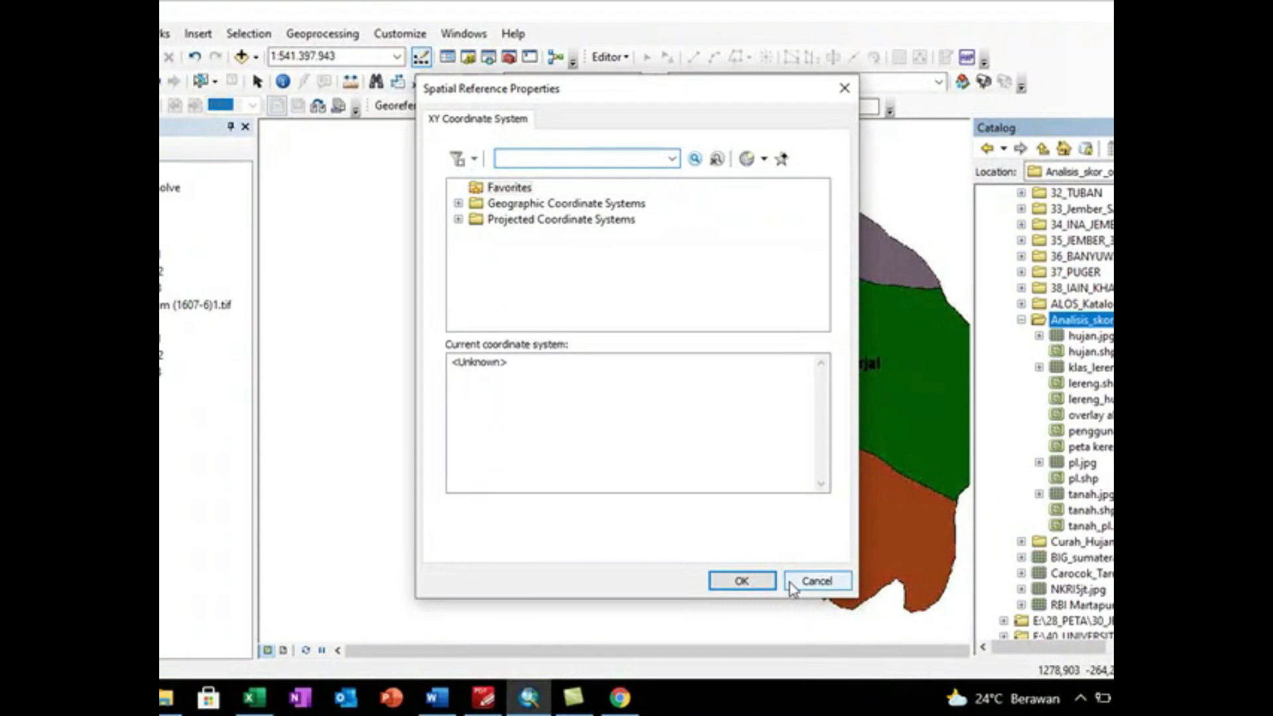
left_click(1034, 648)
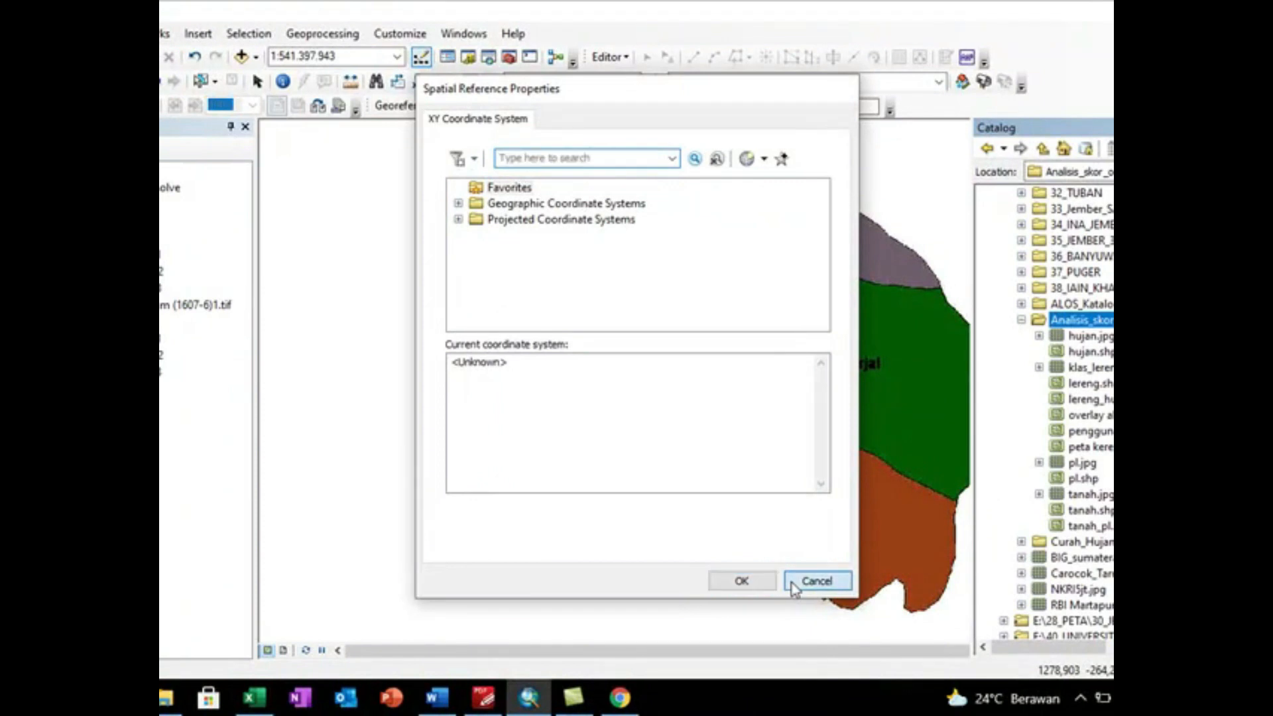
left_click(674, 519)
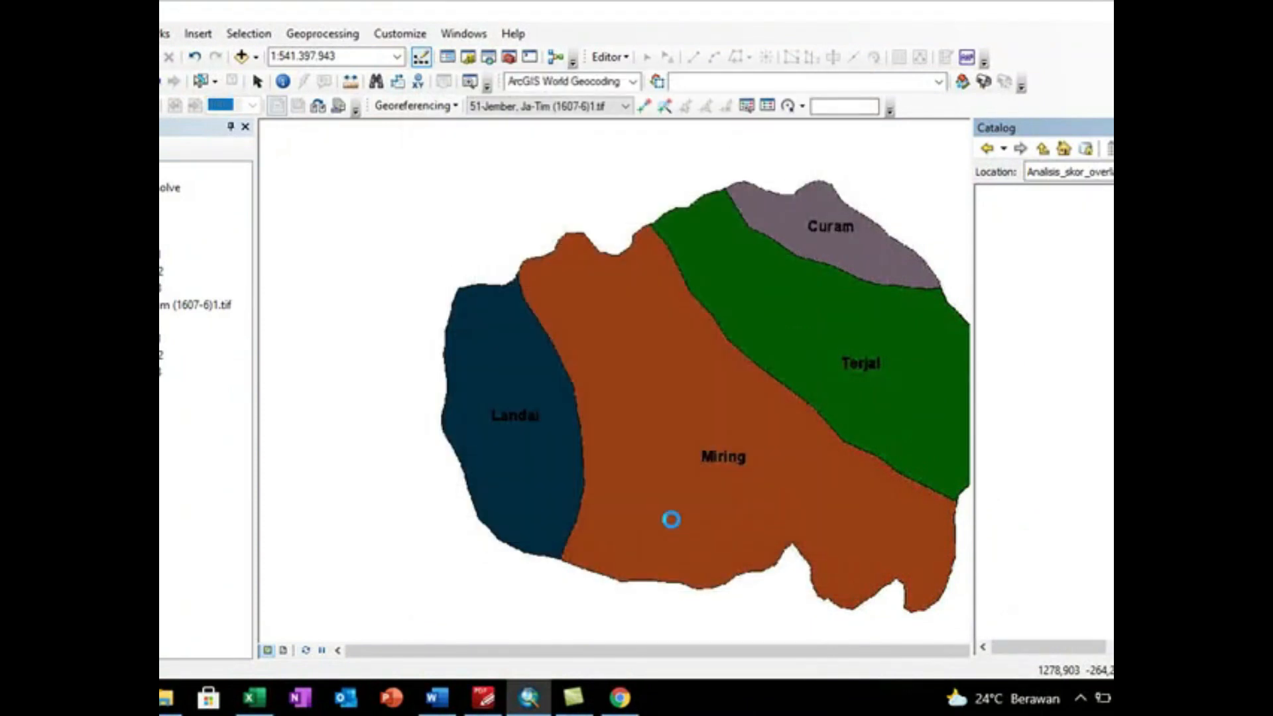
left_click(775, 440)
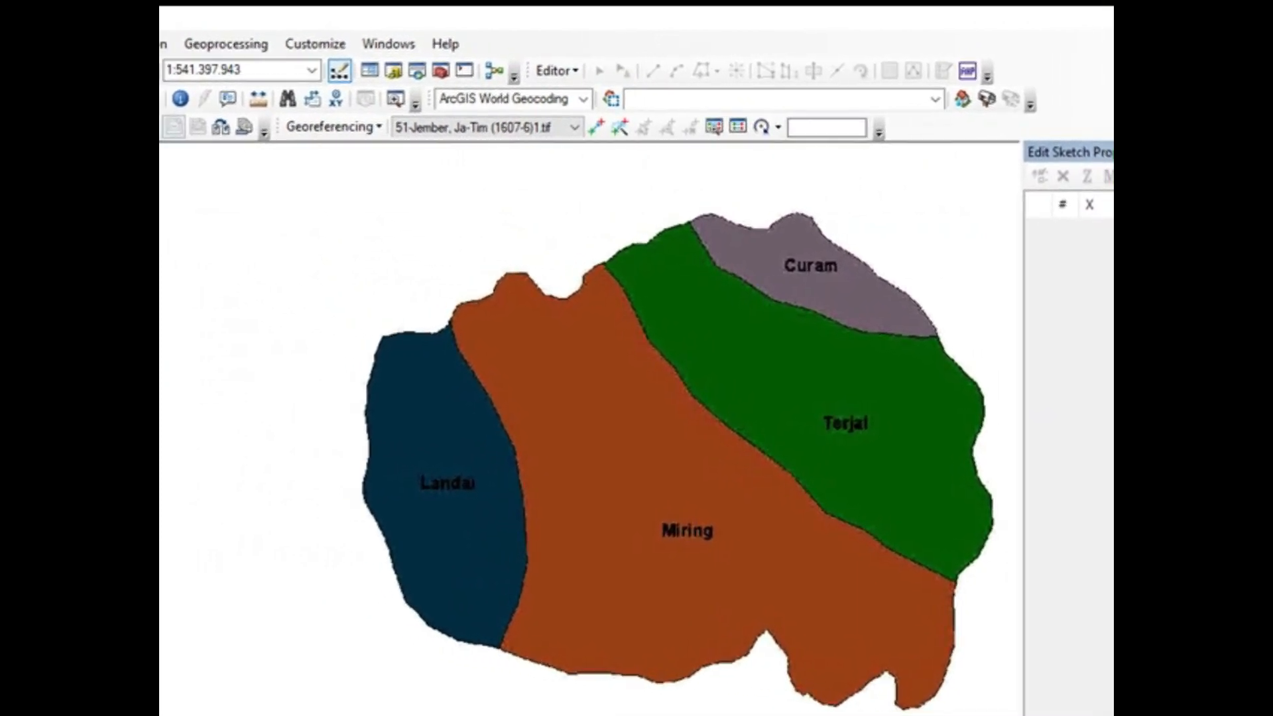
Step: Start an edit session on the lereng_coba layer and continue past the spatial reference warning
left_click(572, 71)
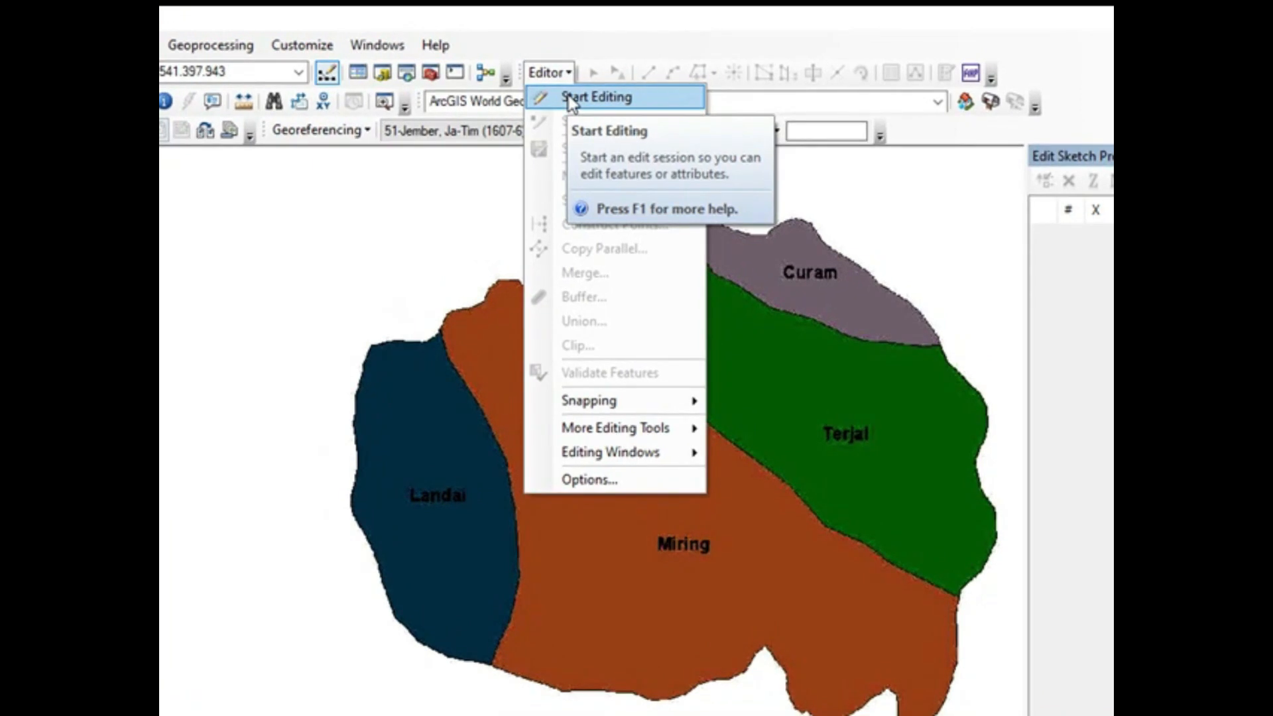
left_click(570, 99)
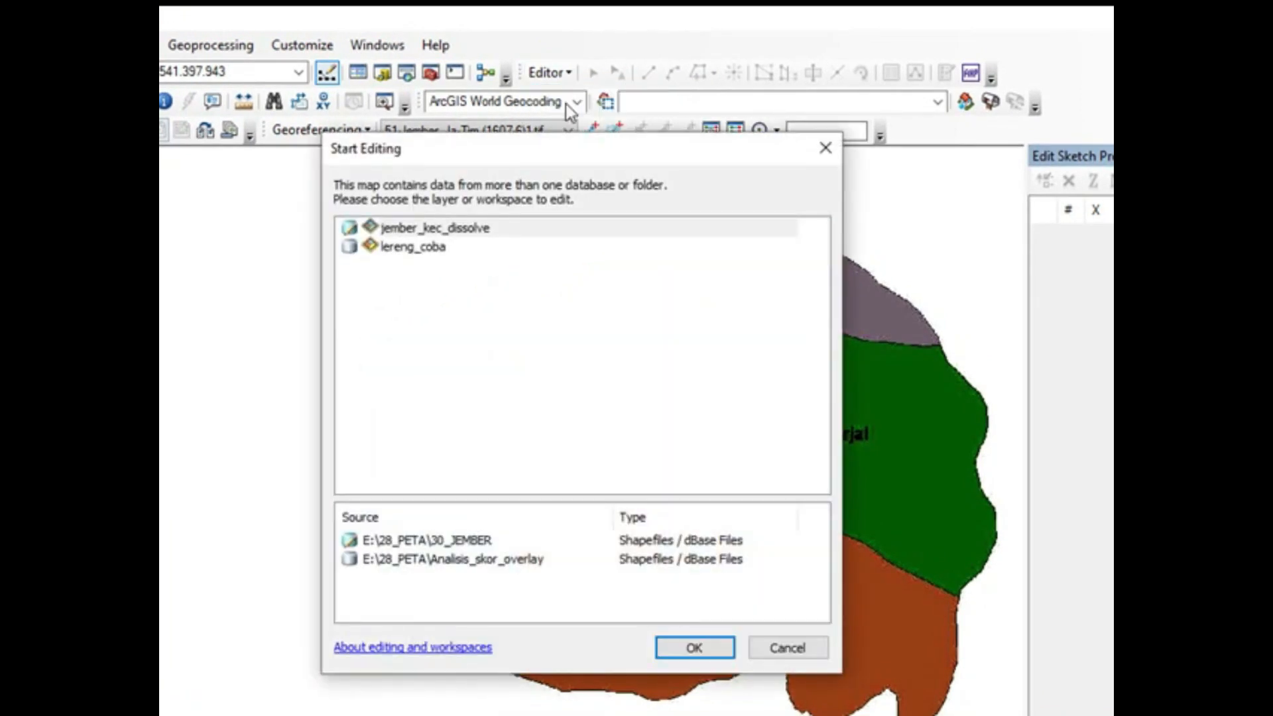
left_click(435, 257)
left_click(678, 653)
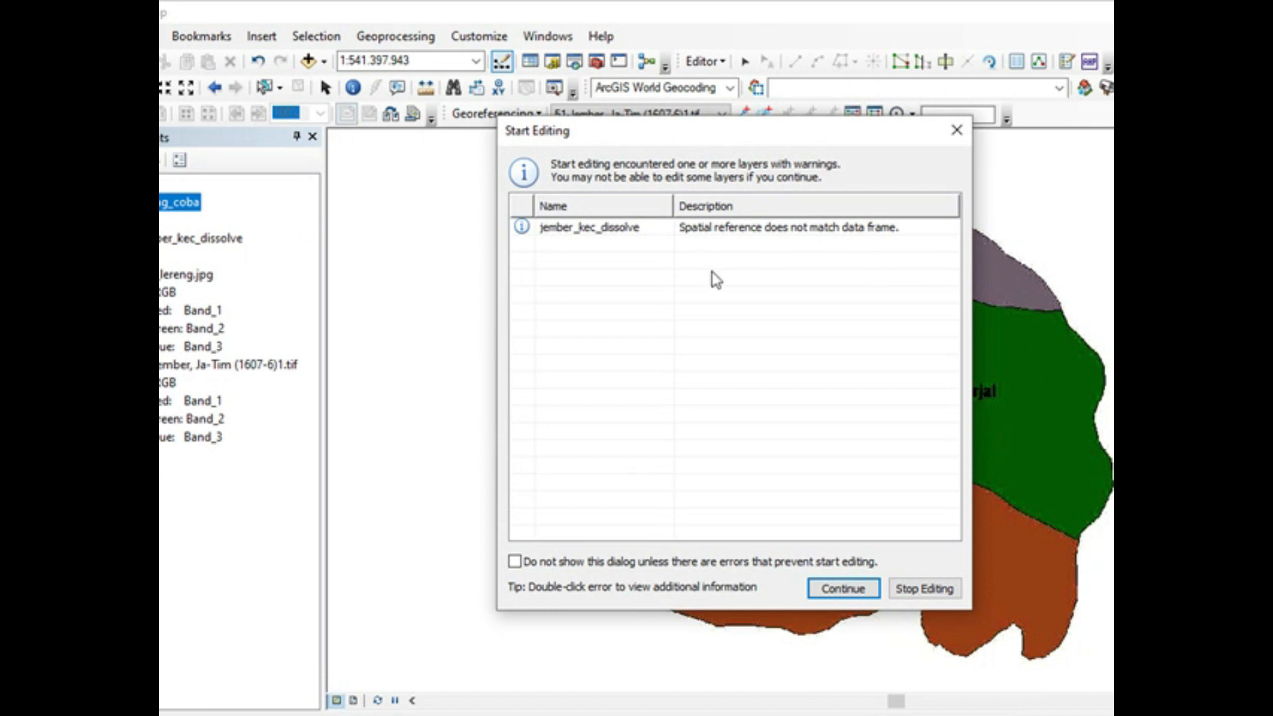
left_click(861, 595)
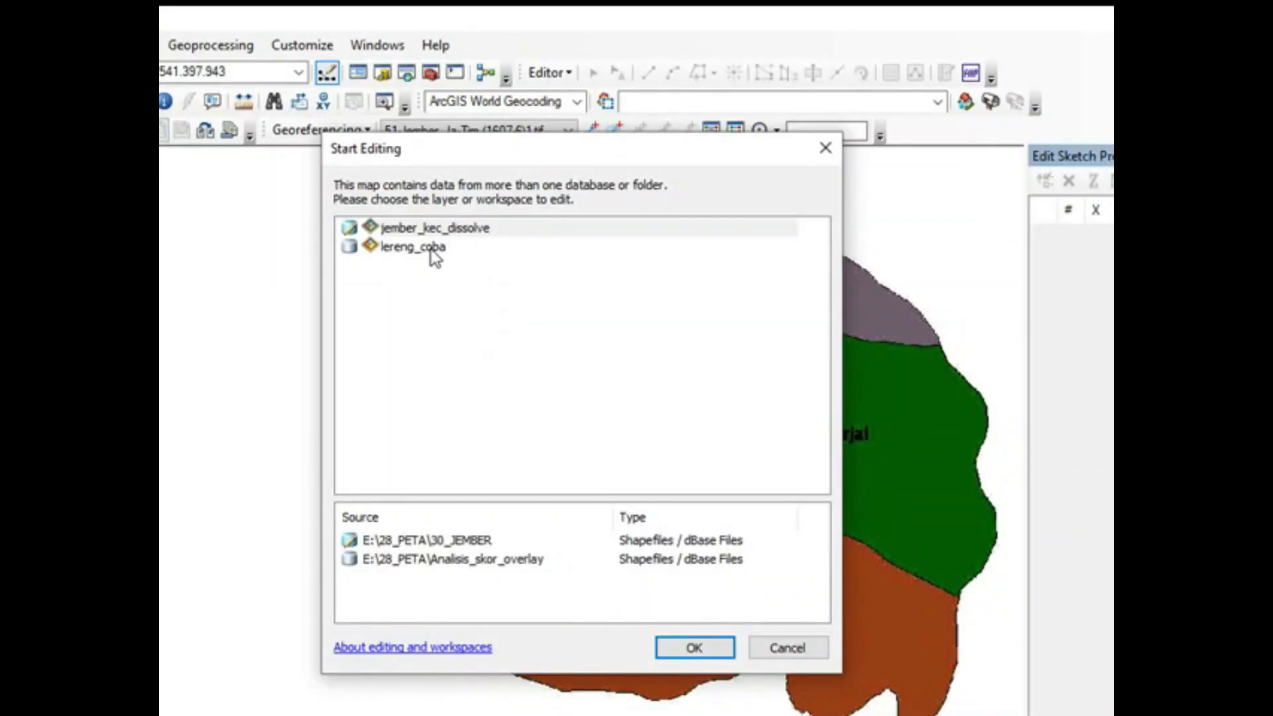
left_click(434, 255)
left_click(679, 650)
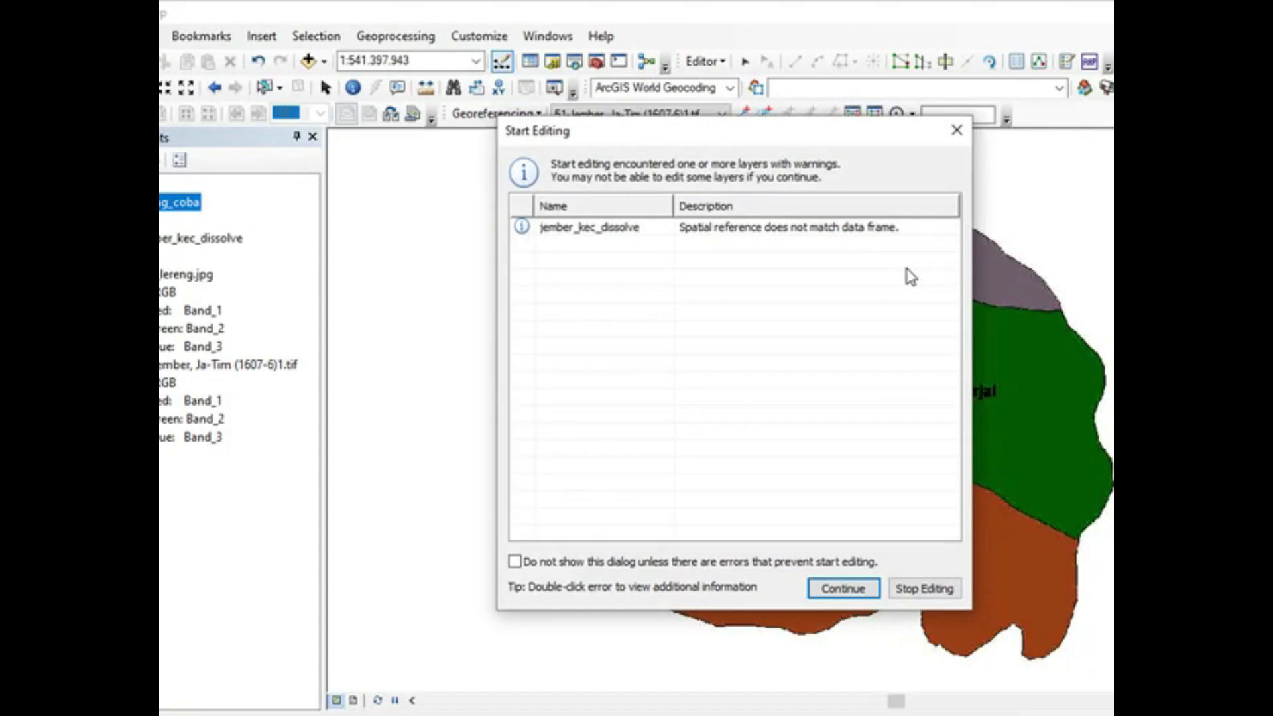
left_click(863, 595)
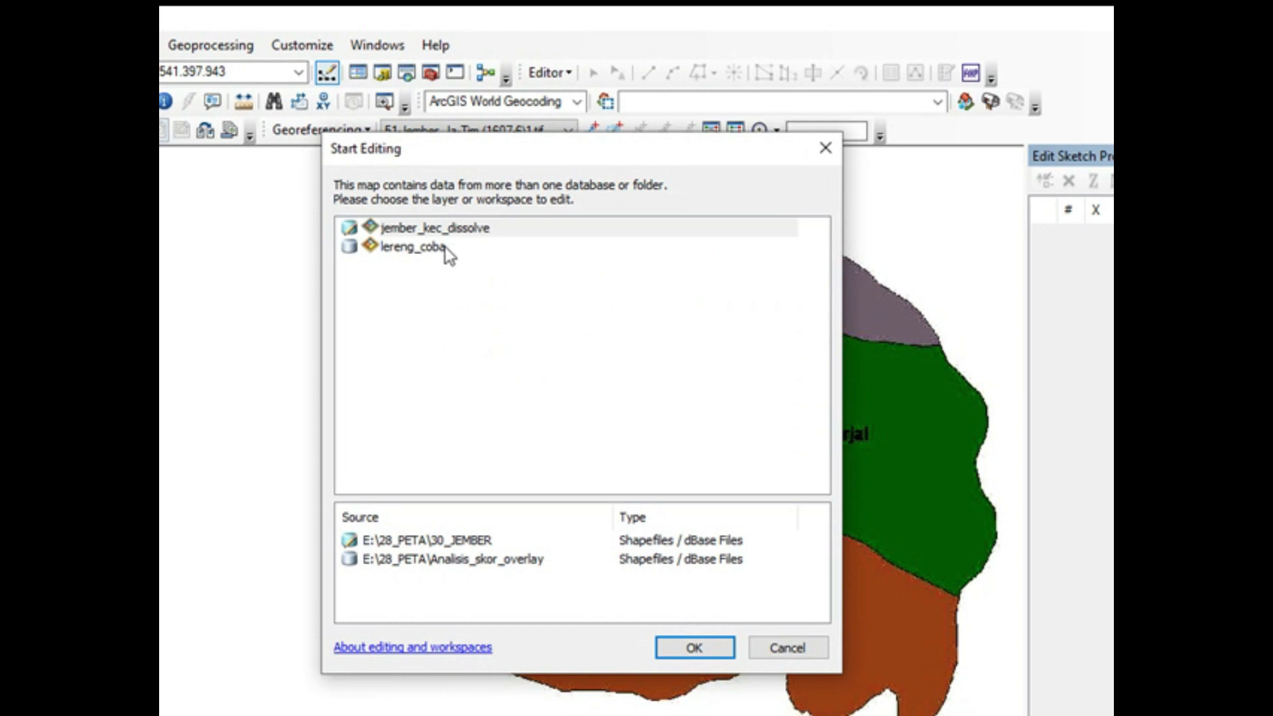
left_click(445, 247)
left_click(680, 648)
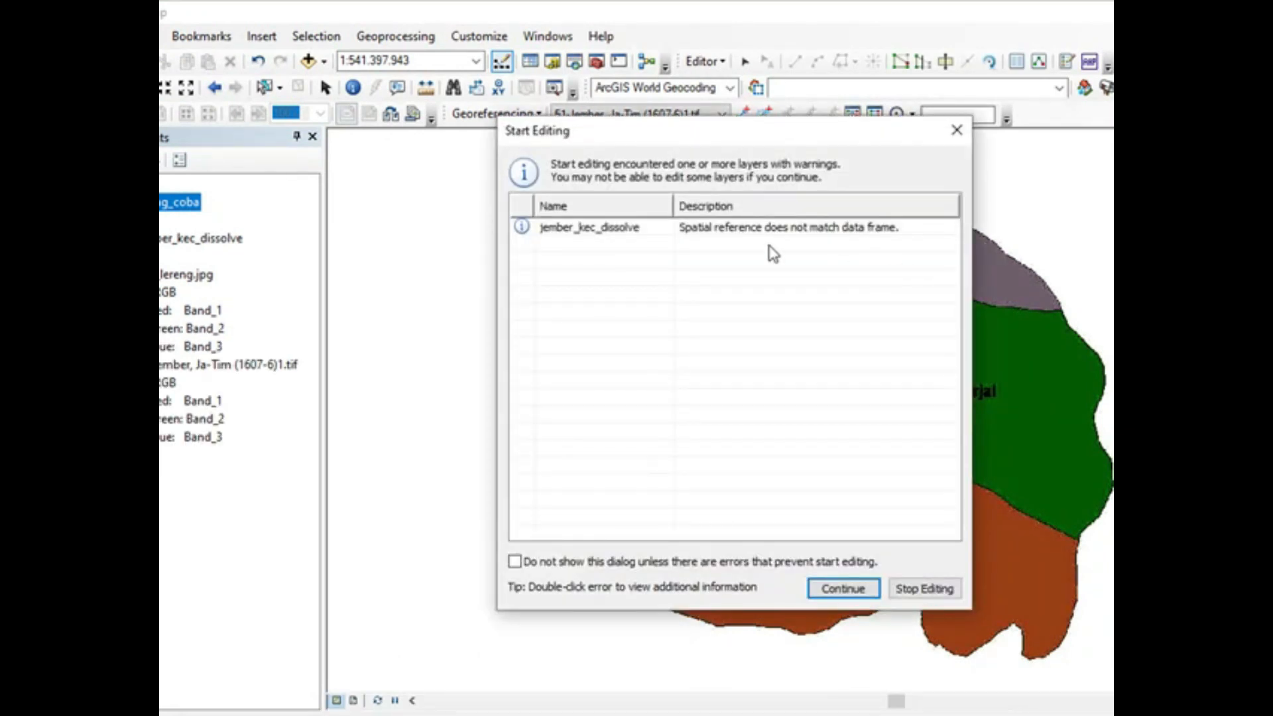
left_click(862, 591)
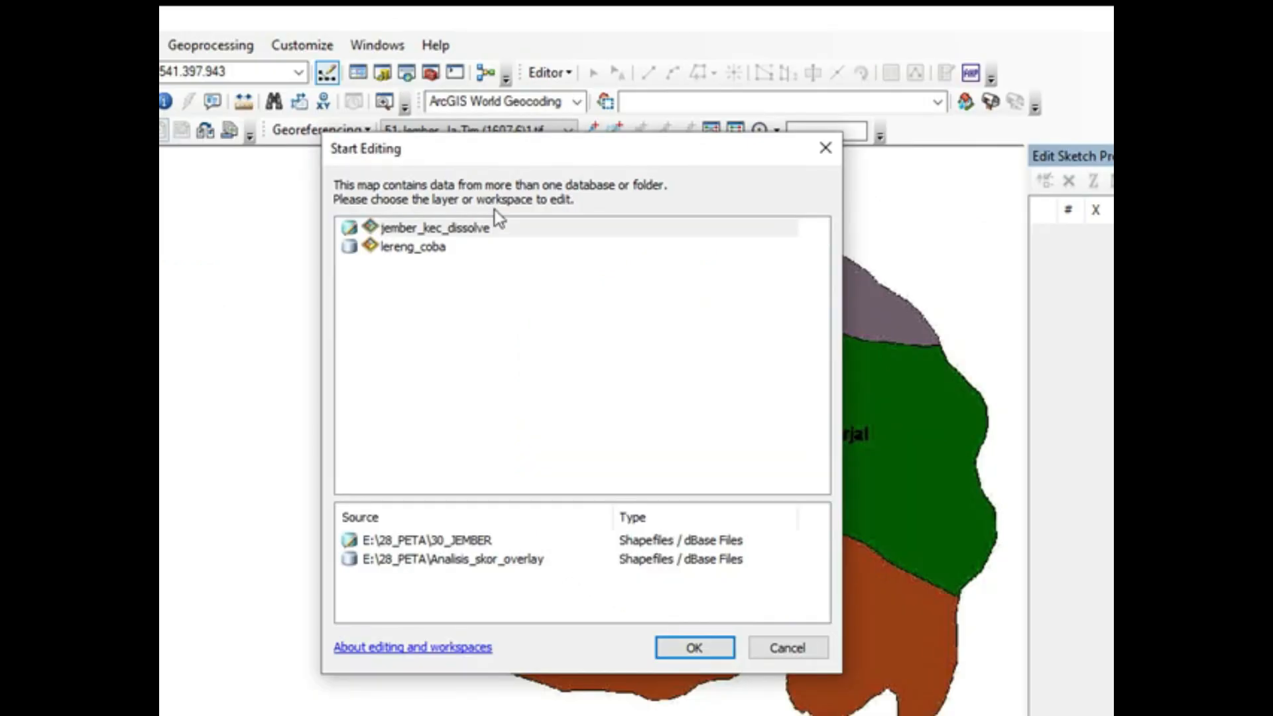
left_click(435, 257)
left_click(683, 650)
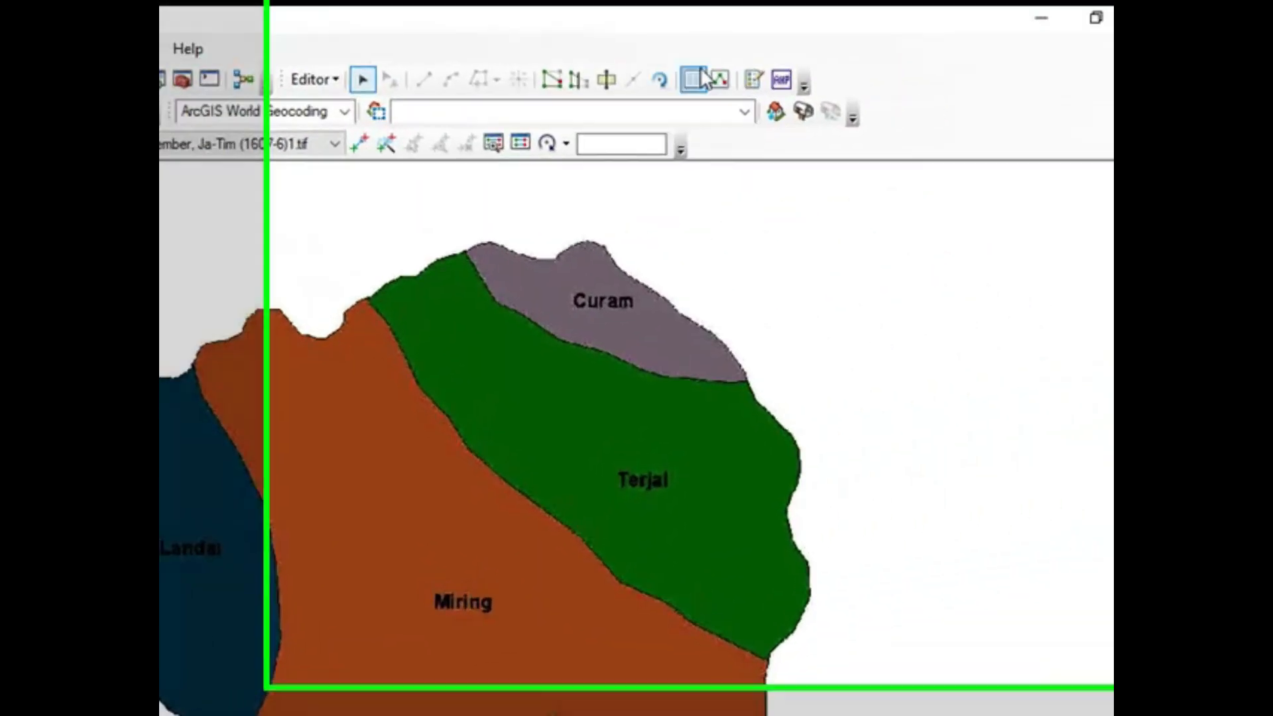
Step: Choose the lereng_coba polygon template and place the first vertices along the dip in the Miring area's northern edge
left_click(754, 79)
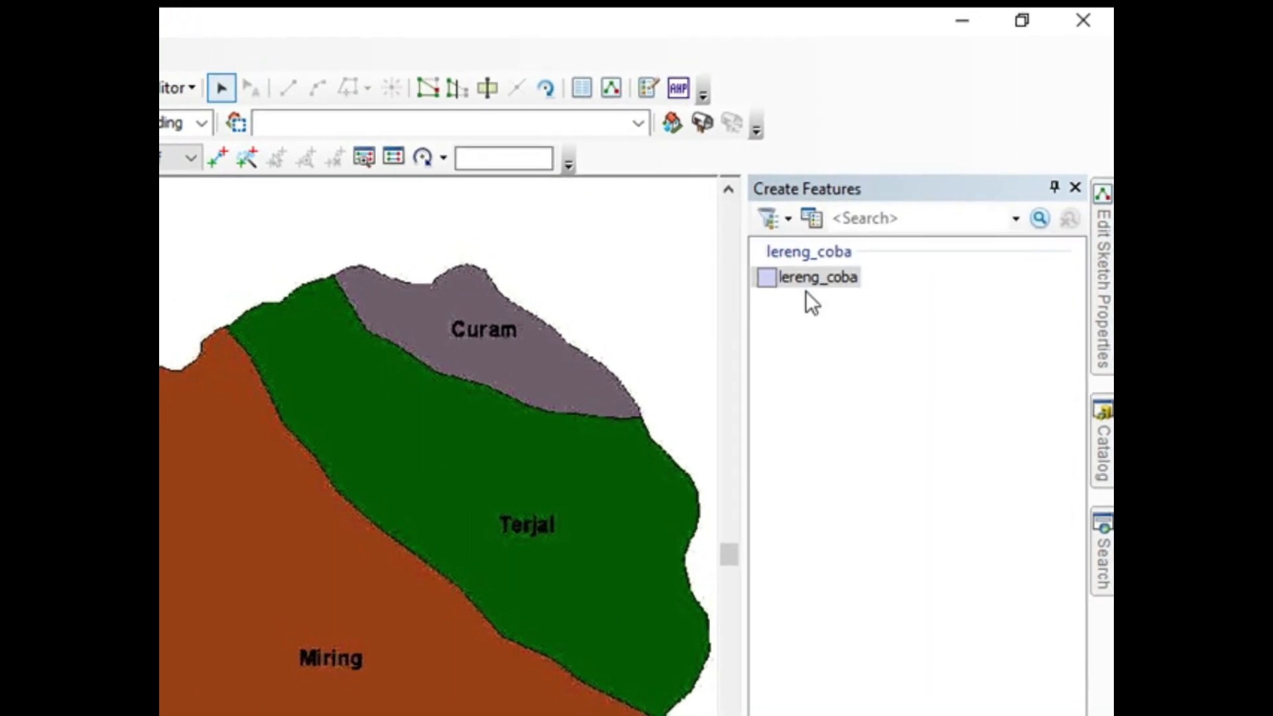
left_click(815, 279)
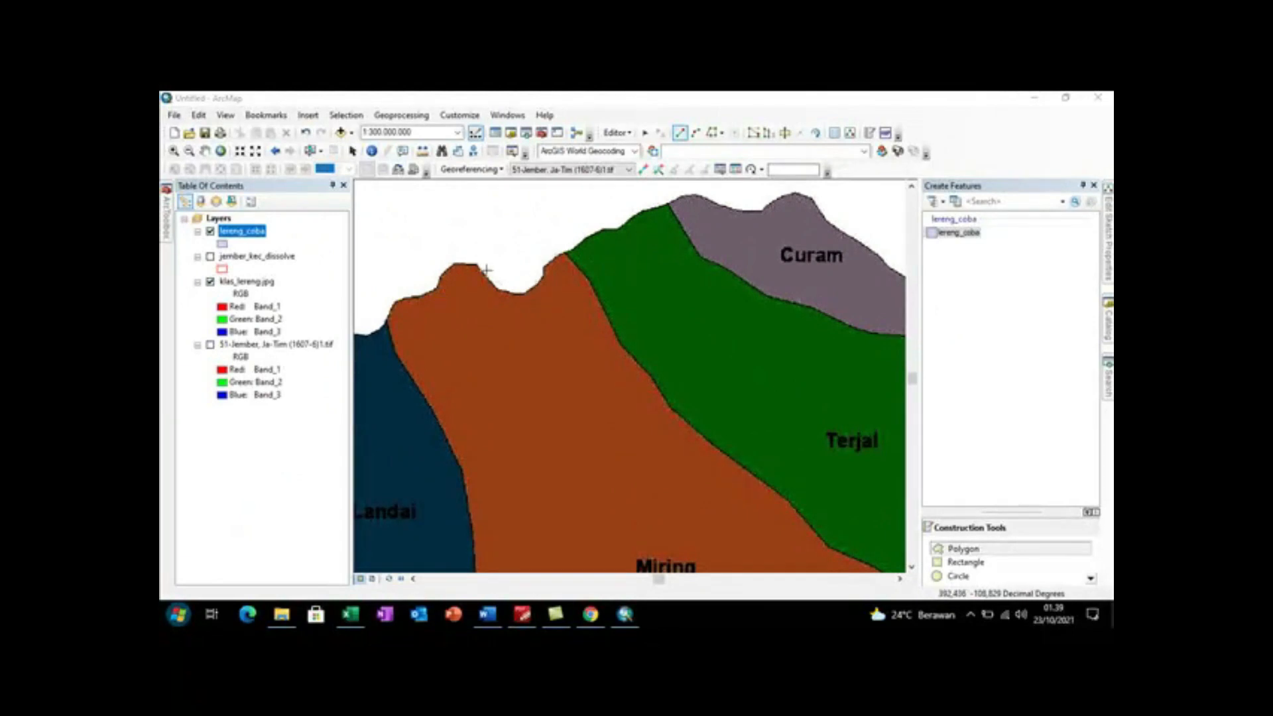
scroll(484, 270, "up", 1)
scroll(484, 271, "down", 2)
scroll(484, 270, "down", 1)
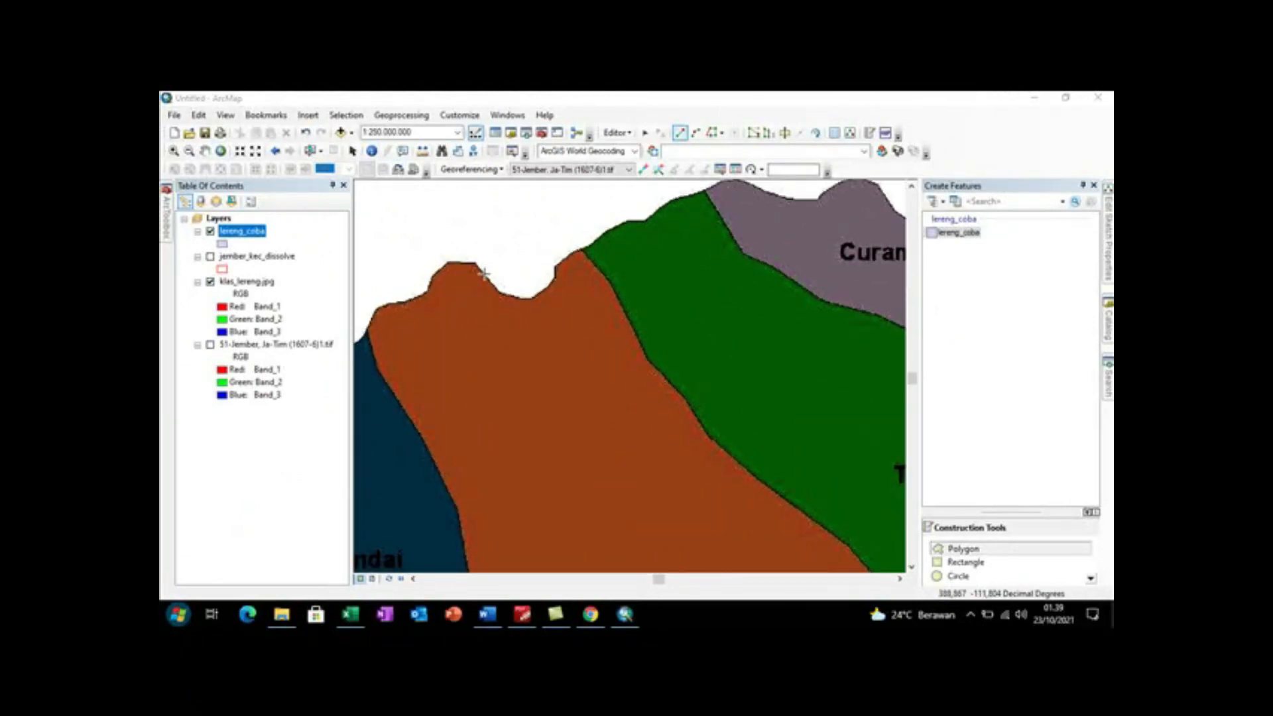
left_click(475, 262)
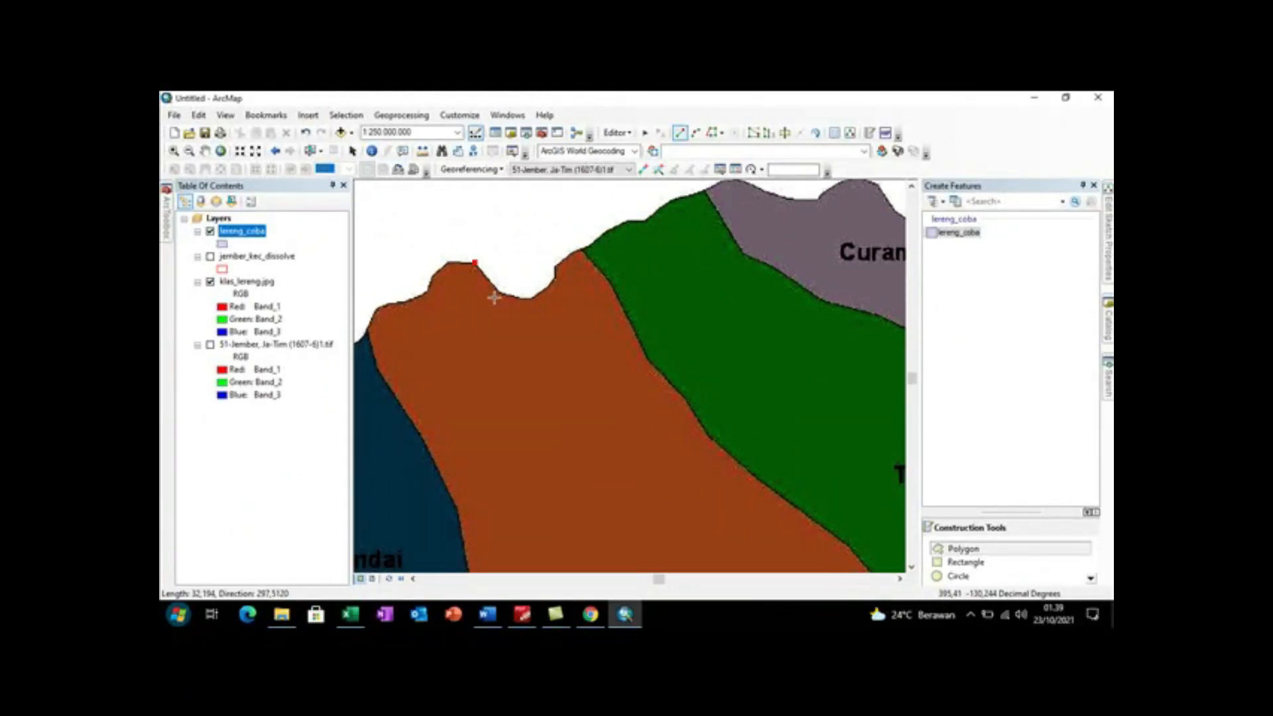
left_click(500, 295)
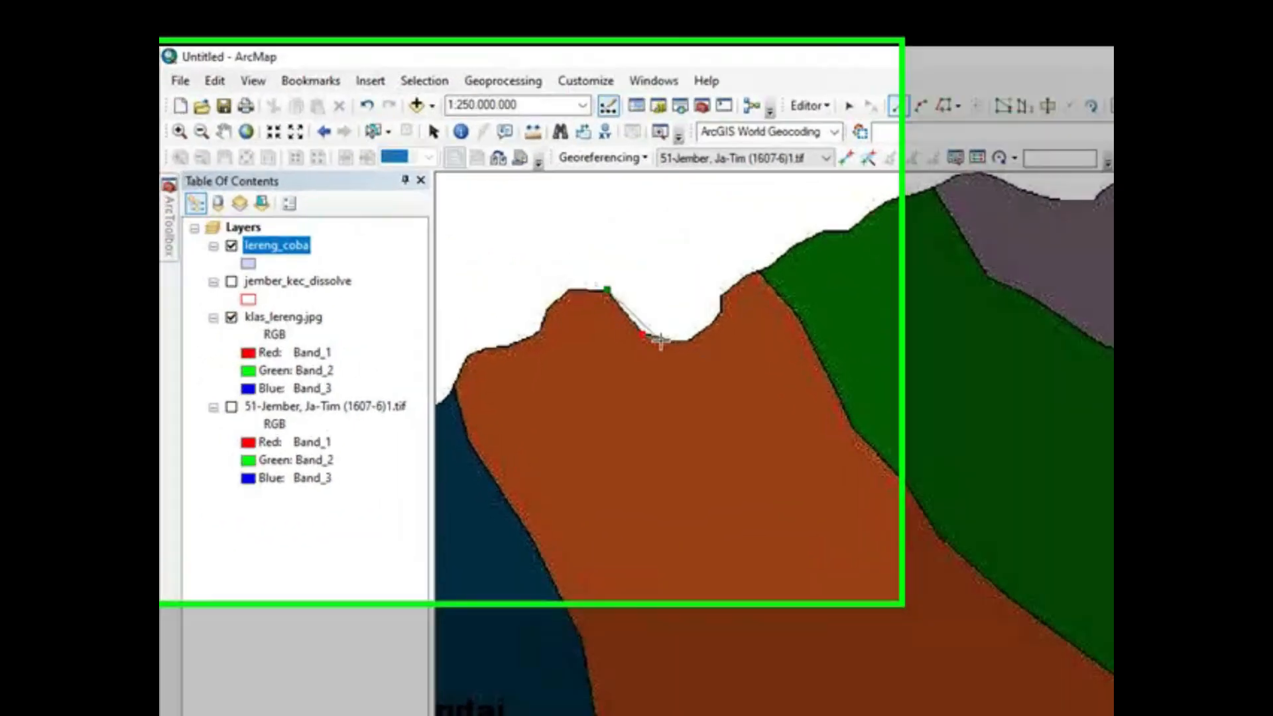
left_click(517, 298)
Step: Trace the polygon outline northeast from the Miring edge along the northern edge of the Terjal area
left_click(854, 381)
left_click(885, 356)
left_click(886, 330)
left_click(930, 292)
left_click(992, 256)
left_click(1028, 240)
left_click(1052, 238)
left_click(1102, 201)
left_click(942, 226)
key("Up")
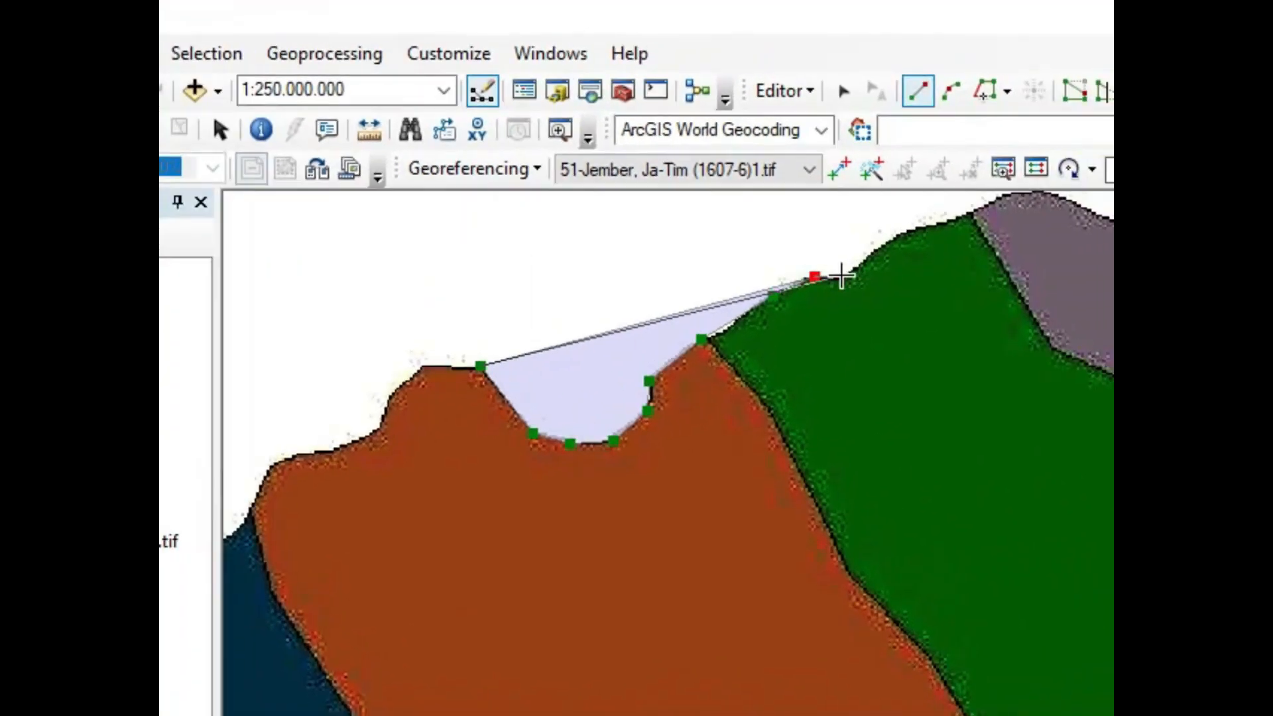
Step: Trace the northern edge of the Curam area through its dip up to its eastern peak
left_click(1023, 238)
left_click(1047, 234)
left_click(1122, 264)
left_click(1182, 276)
left_click(1210, 272)
left_click(1236, 254)
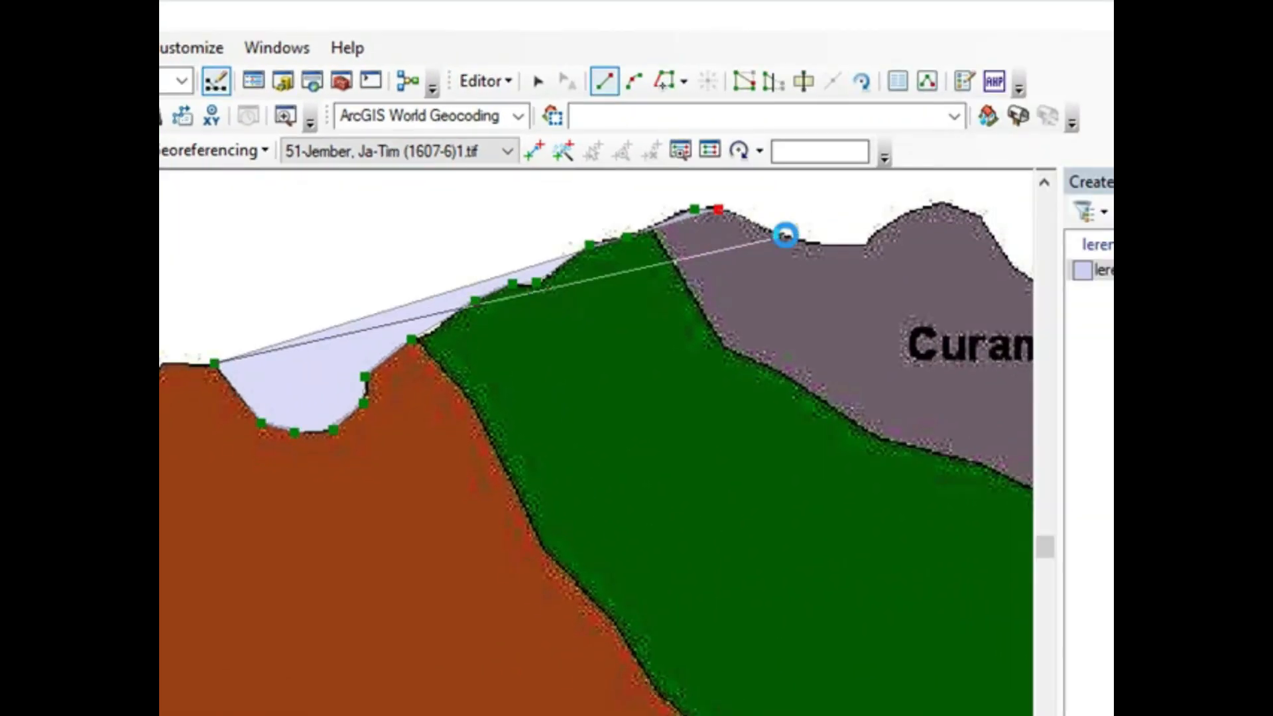
left_click(920, 209)
key("Up")
key("Right")
key("Right")
left_click(811, 243)
Step: Trace the northeastern edge of the Curam area from its peak down to just past the Terjal boundary
left_click(840, 255)
left_click(866, 293)
left_click(888, 315)
left_click(959, 358)
left_click(1000, 392)
left_click(1019, 415)
key("Right")
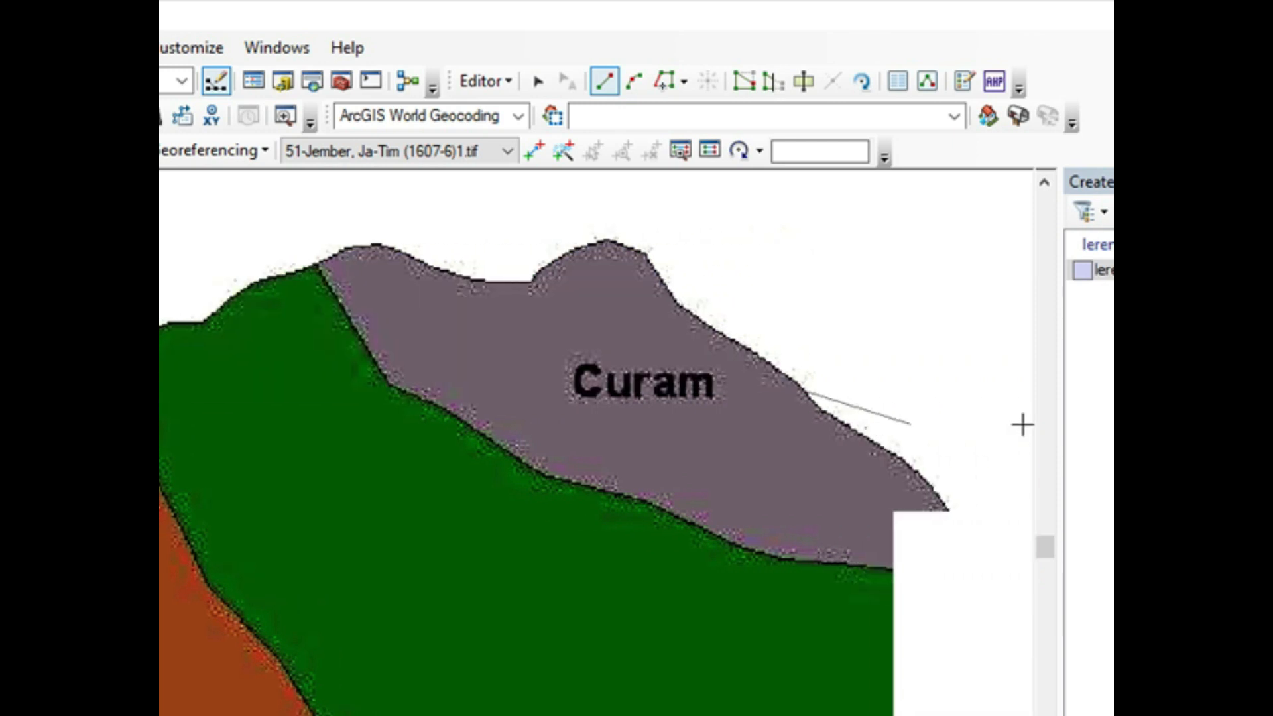
left_click(859, 458)
left_click(906, 516)
left_click(942, 576)
left_click(958, 612)
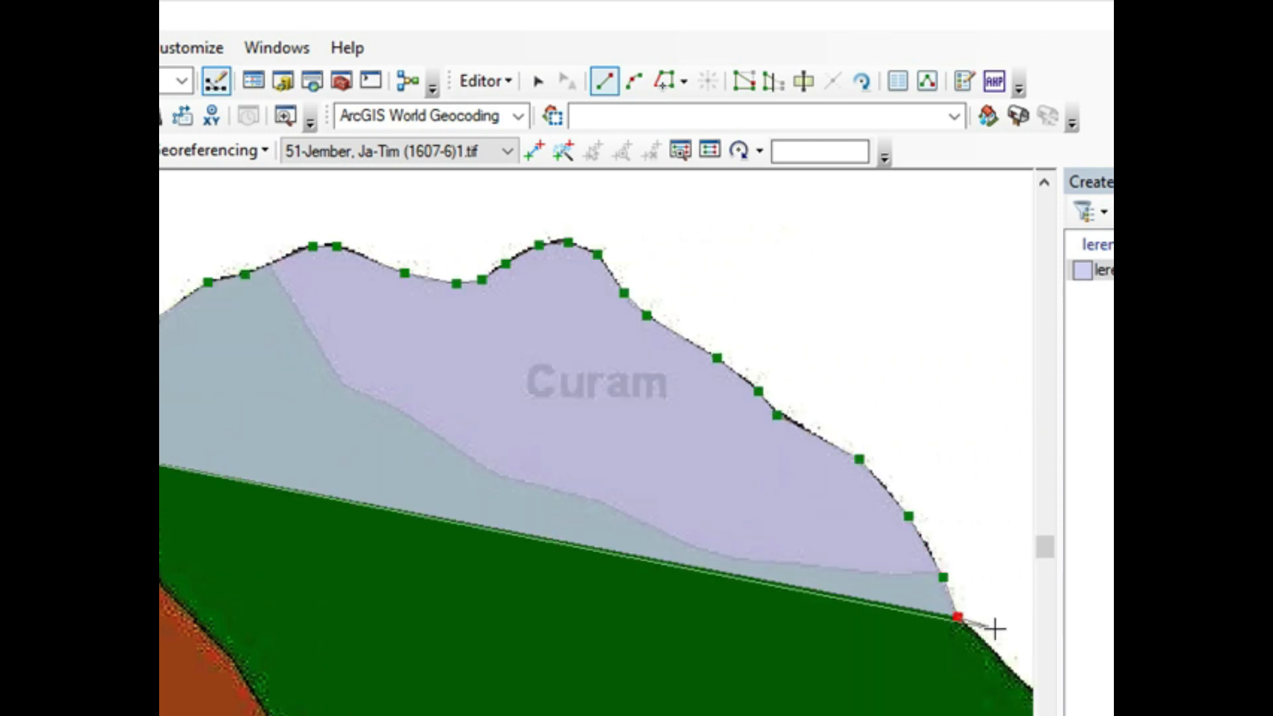
Step: Trace the eastern edge of the Terjal area southward around its upper bulge and the inward bend below it
left_click(1005, 666)
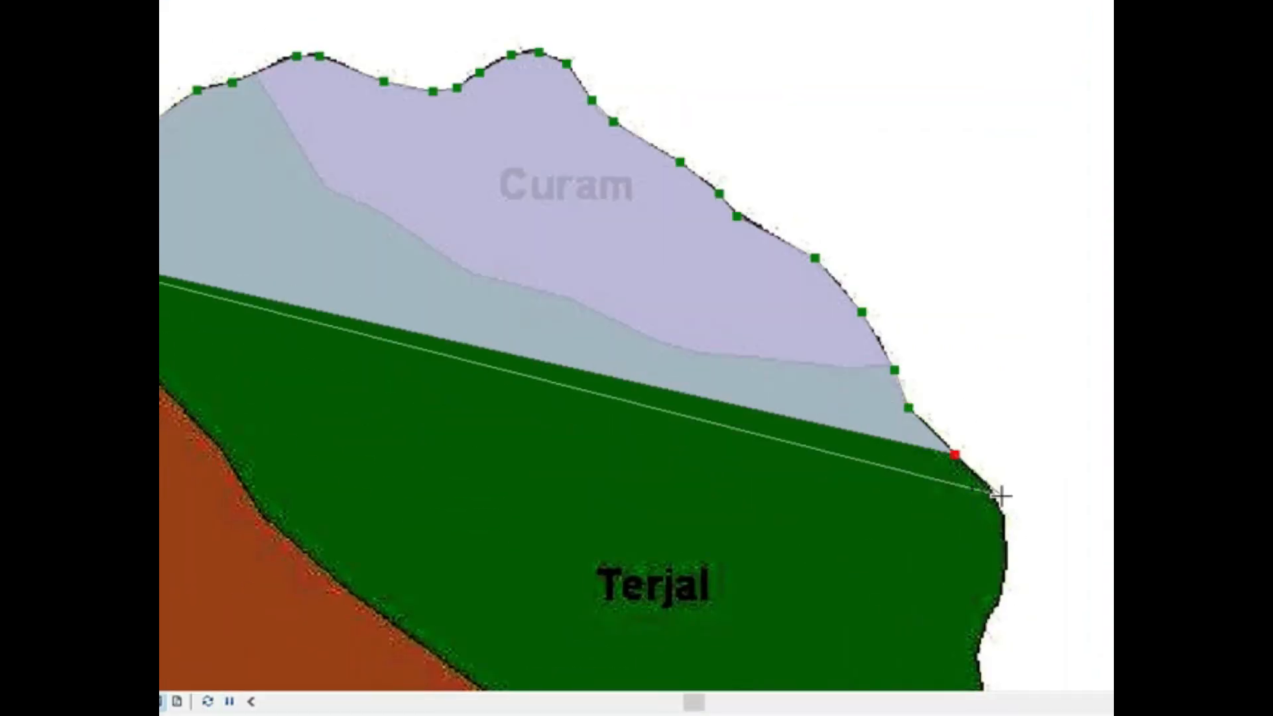
left_click(997, 497)
left_click(1003, 526)
left_click(1006, 560)
left_click(1000, 597)
left_click(984, 628)
key("Down")
left_click(975, 540)
left_click(984, 592)
left_click(995, 619)
left_click(1018, 650)
left_click(1028, 673)
key("Down")
Step: Trace the southeastern corner of the Terjal area down to the boundary with Miring
left_click(1027, 465)
left_click(1016, 519)
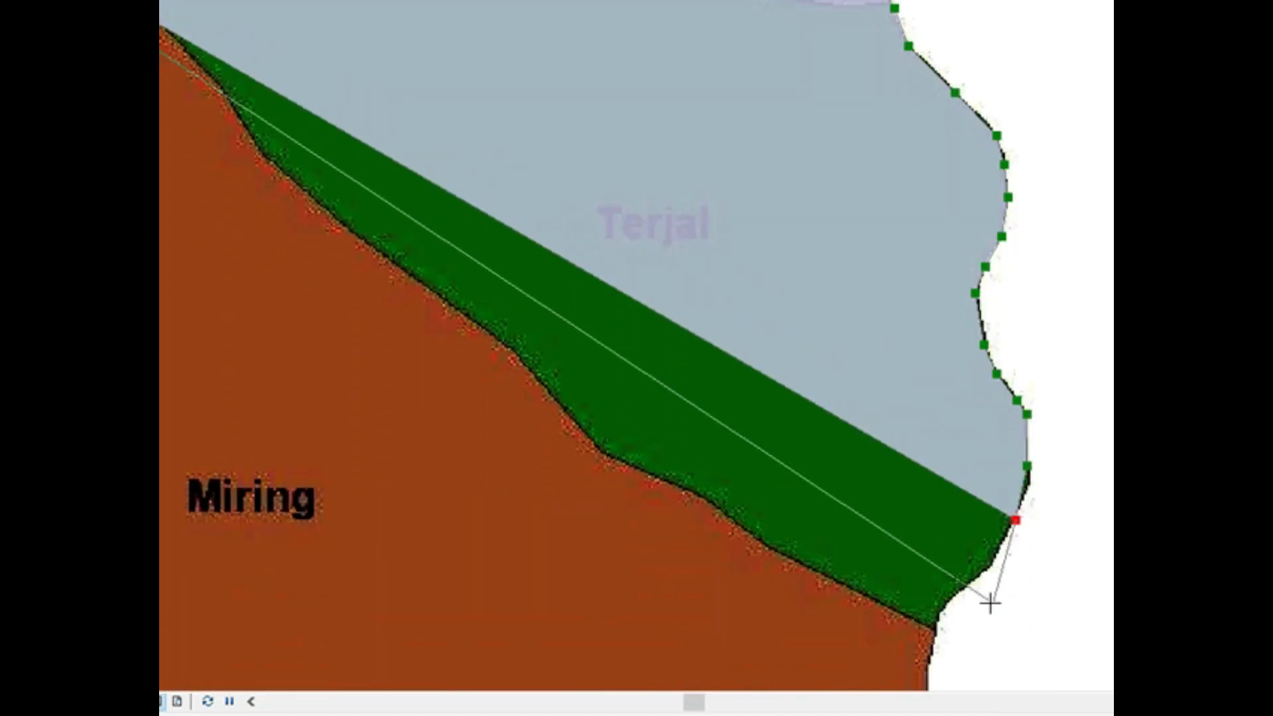
left_click(987, 567)
left_click(967, 584)
left_click(944, 603)
left_click(934, 641)
Step: Trace the eastern edge of the Miring area and the base of its southeastern lobe
key("Down")
left_click(927, 398)
left_click(928, 460)
left_click(930, 523)
left_click(914, 579)
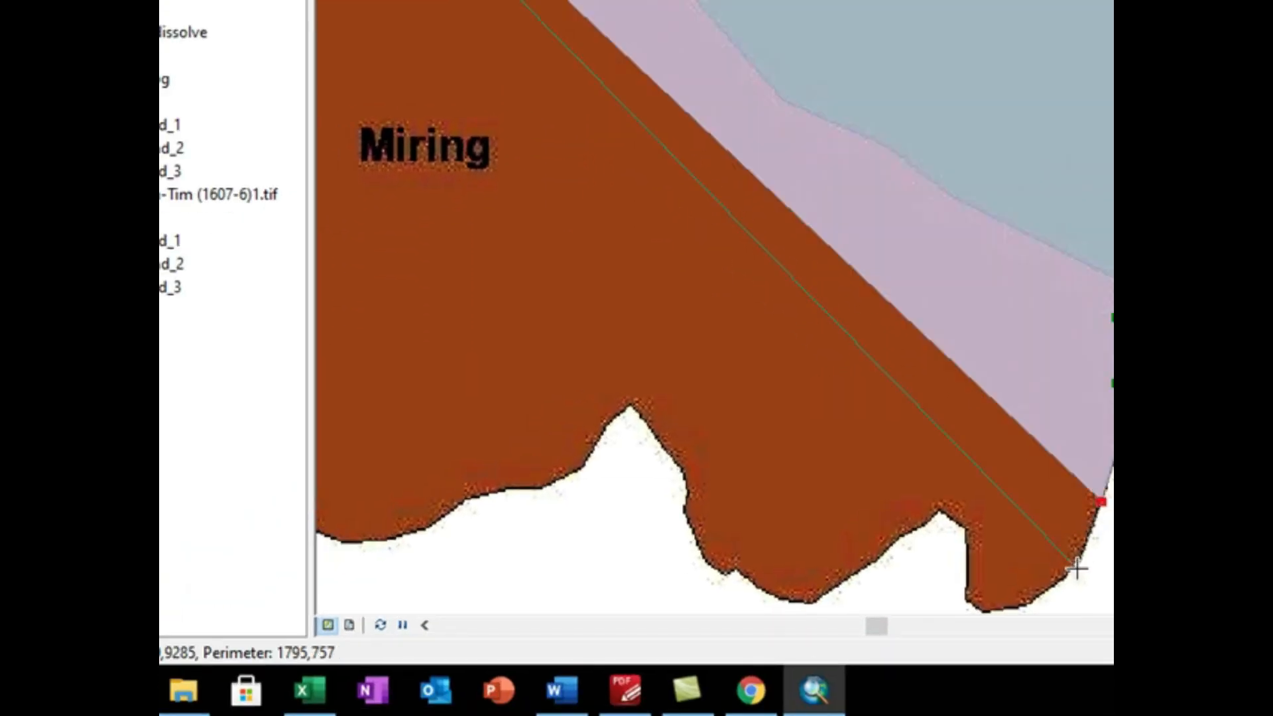
left_click(1072, 564)
double_click(1045, 597)
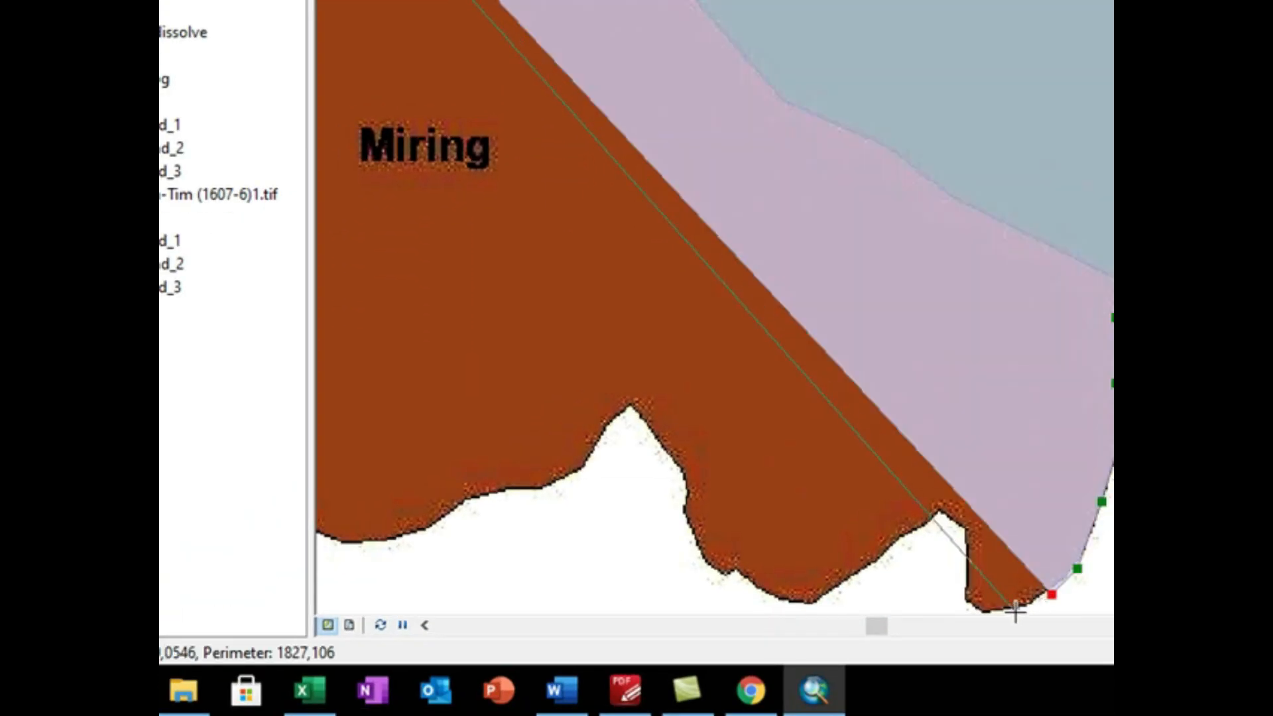
left_click(1021, 608)
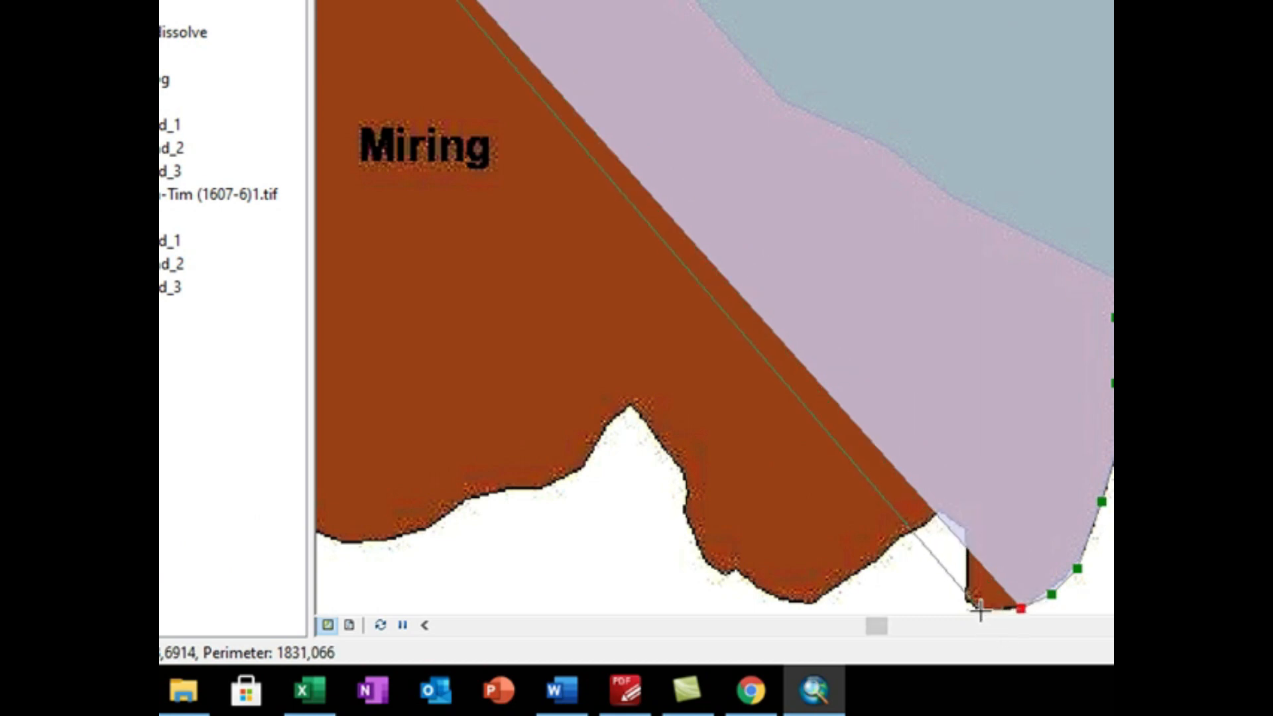
left_click(980, 609)
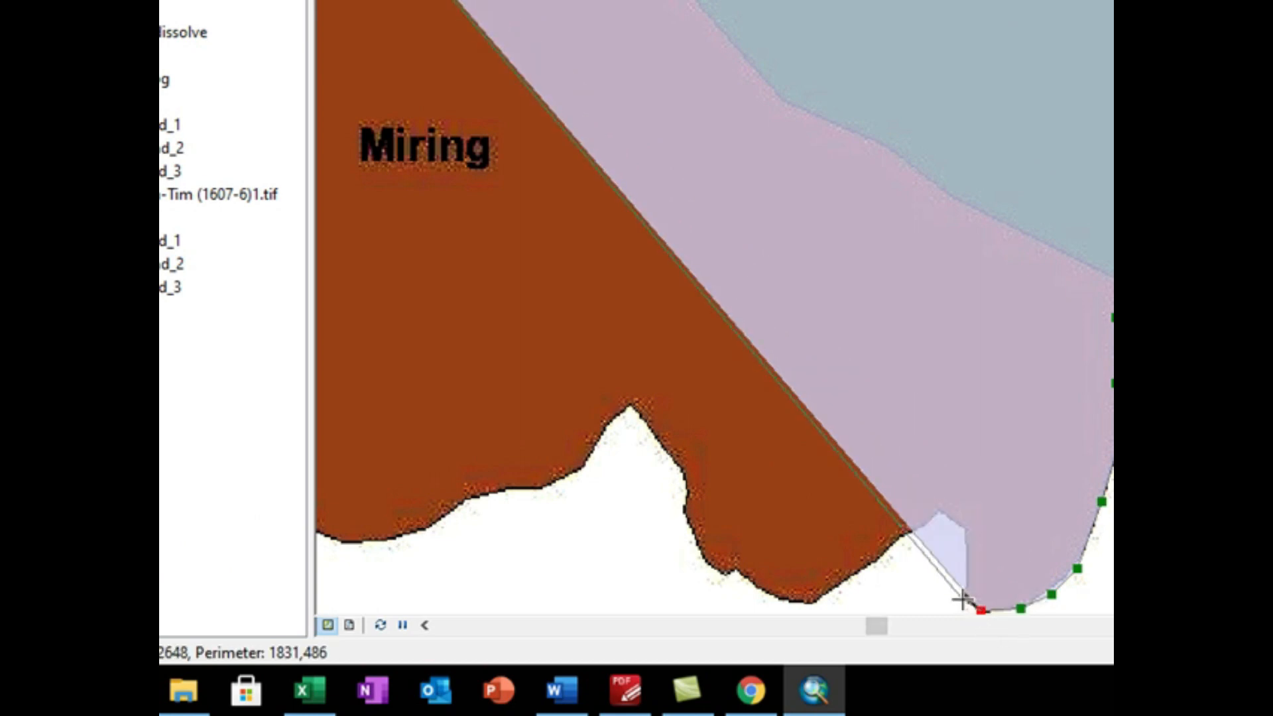
left_click(963, 601)
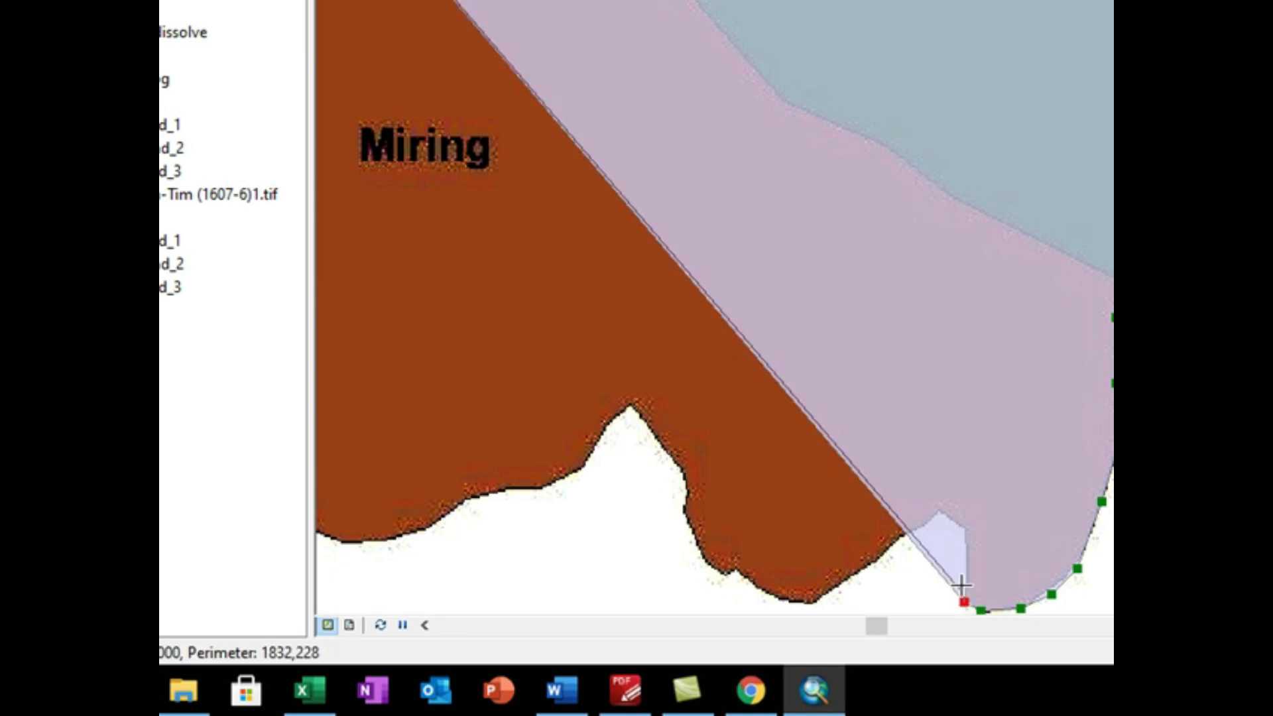
Step: Trace the notch west of Miring's southeastern lobe and begin down the edge of the neighbouring lobe
left_click(965, 533)
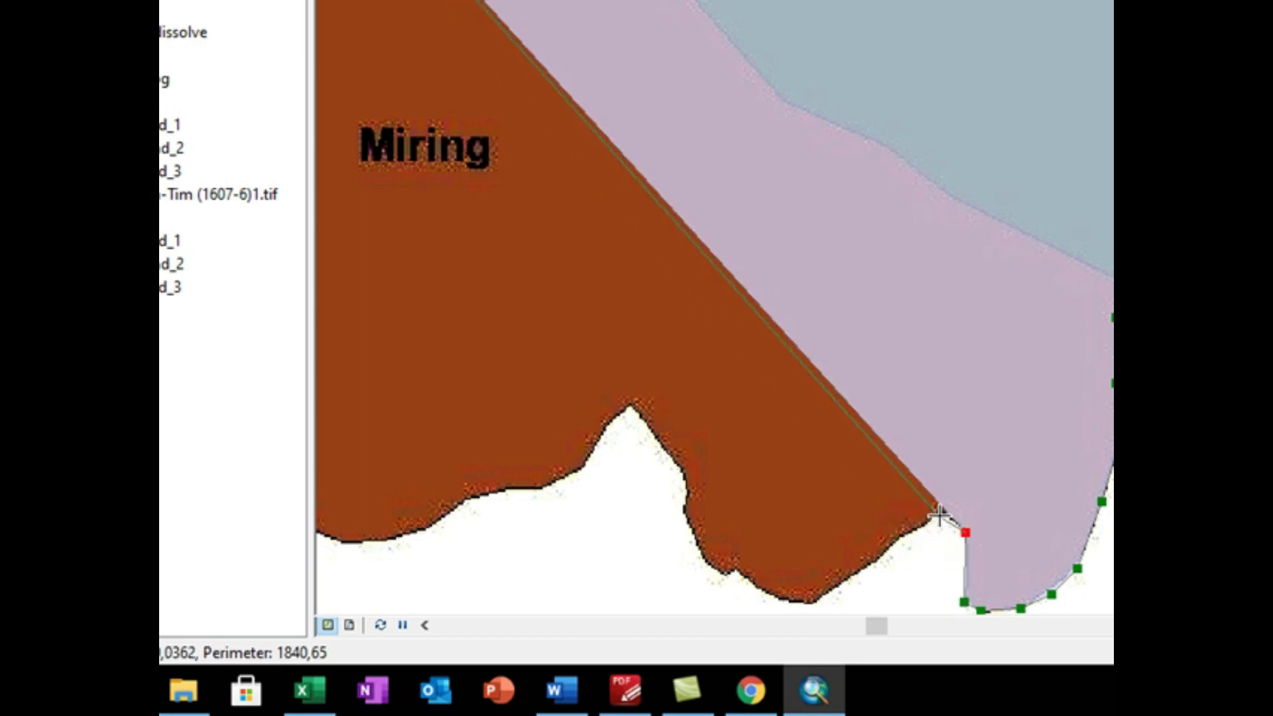
left_click(940, 514)
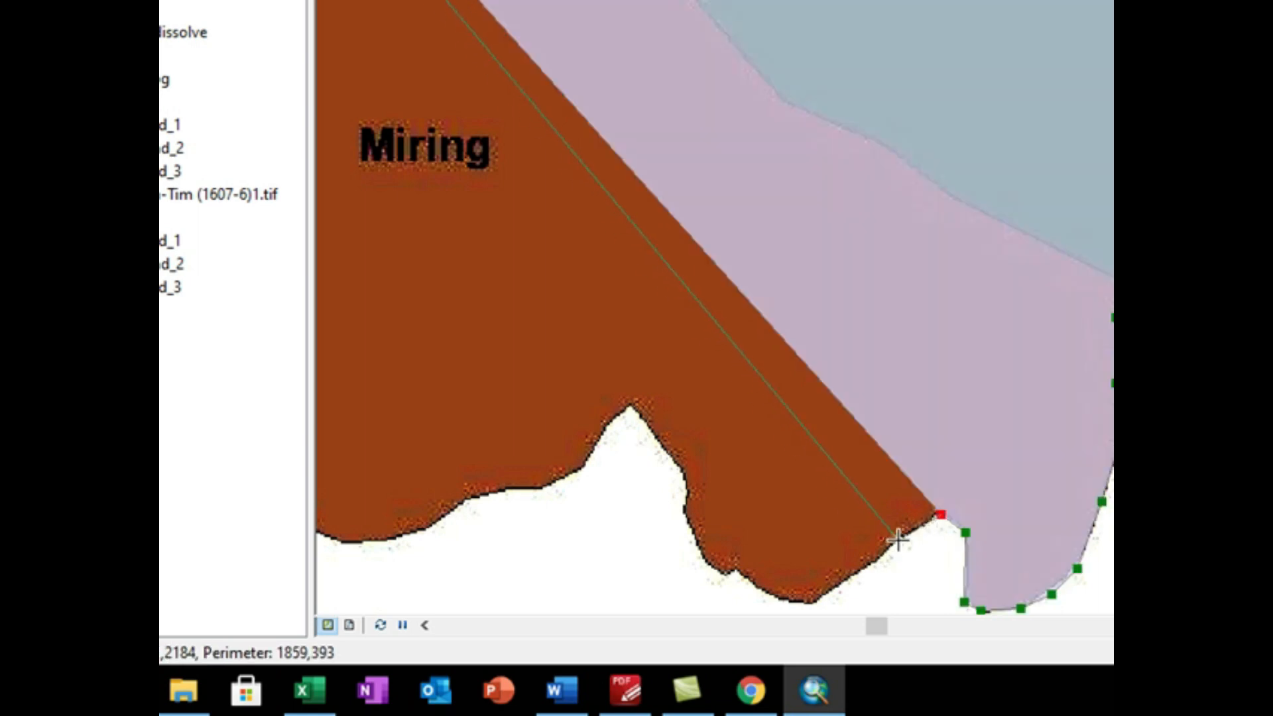
left_click(897, 540)
left_click(854, 574)
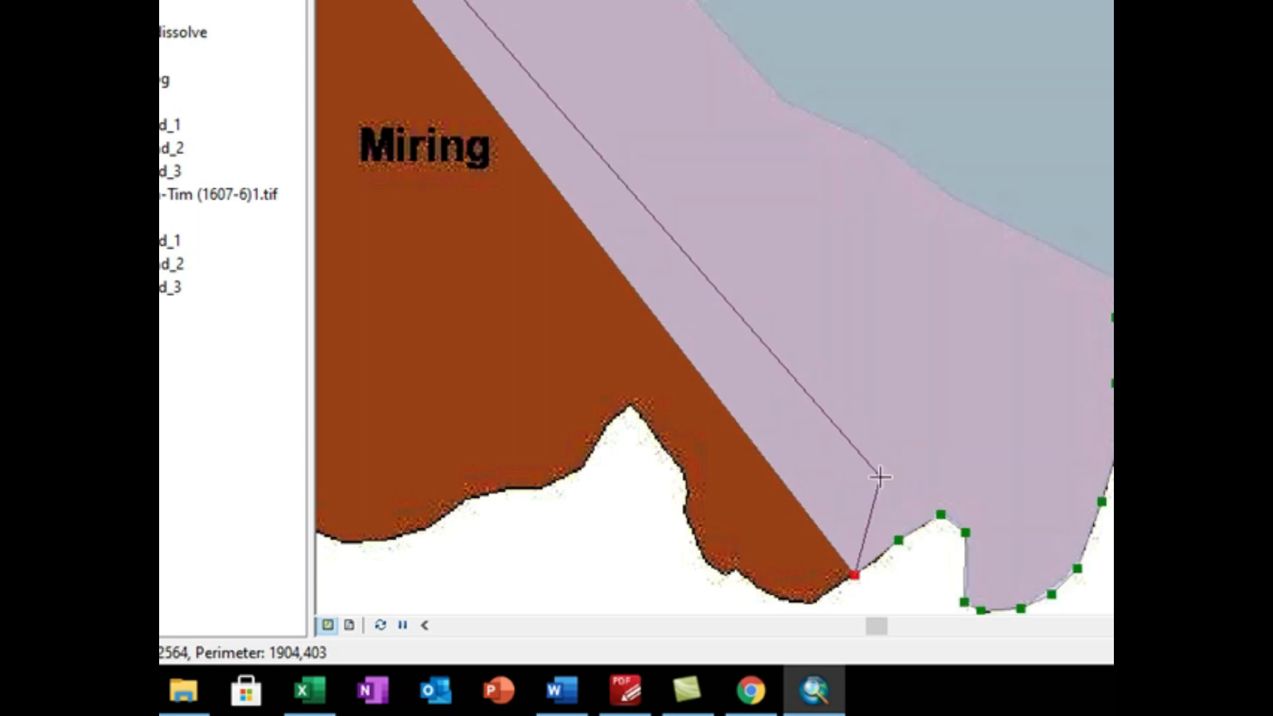
Step: Trace the underside of Miring's second southern lobe and finish the first lereng_coba polygon there
key("Down")
key("Down")
key("Down")
key("Down")
key("Down")
key("Down")
key("Down")
key("Down")
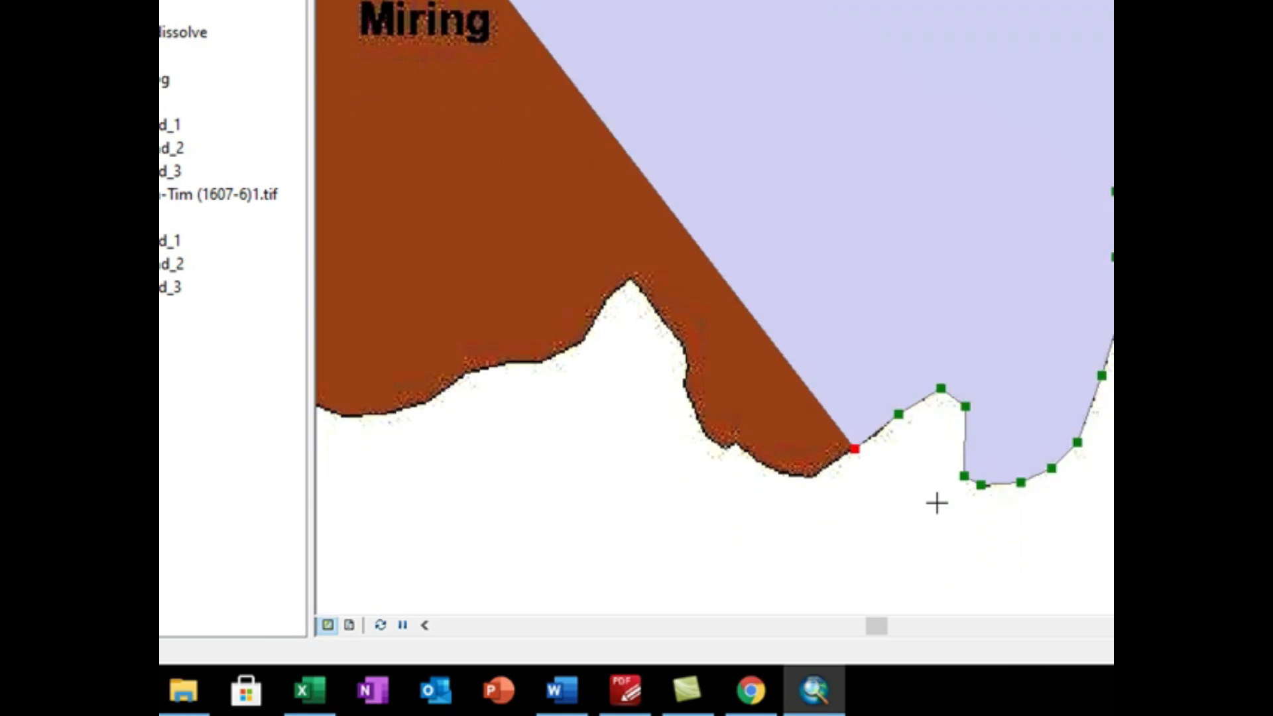
key("Down")
key("Down")
key("Down")
key("Down")
key("Down")
key("Down")
key("Down")
key("Down")
key("Down")
key("Down")
key("Down")
left_click(812, 297)
left_click(781, 295)
left_click(734, 265)
double_click(718, 271)
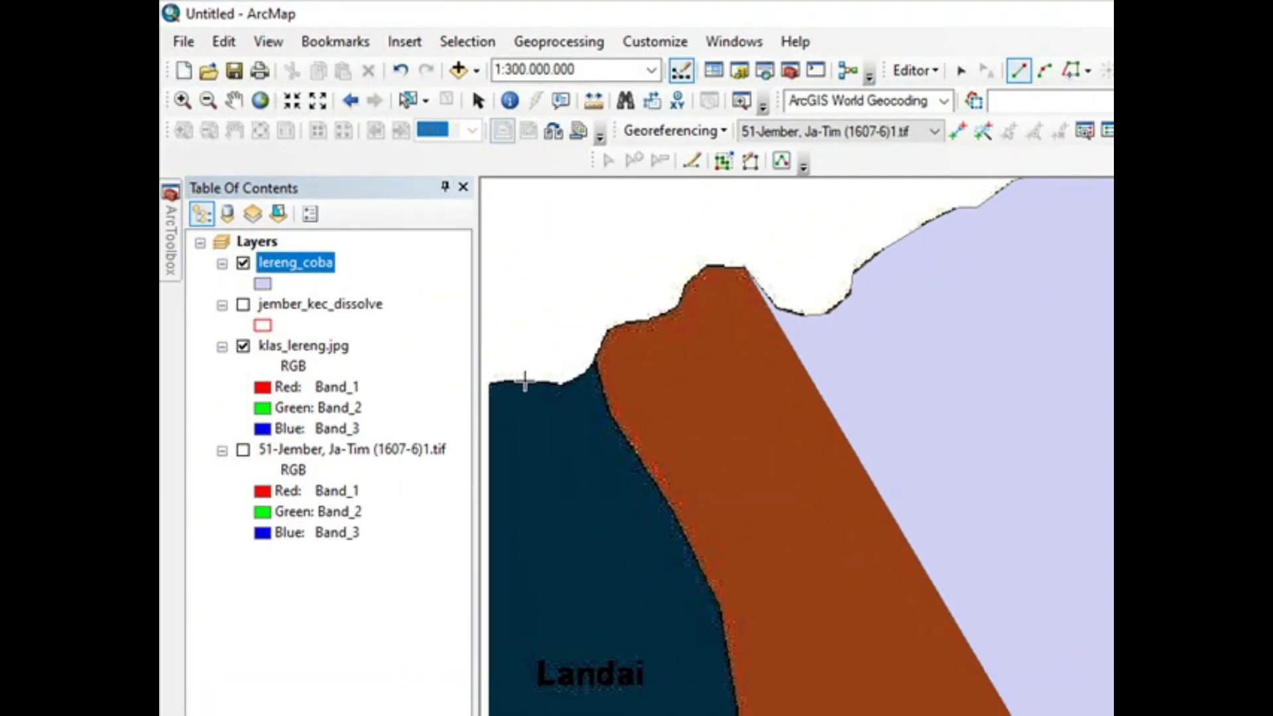
Step: Trace a second lereng_coba polygon westward along the northern edge of the Landai area and down its upper western edge
key("Left")
key("Left")
key("Left")
key("Left")
key("Left")
key("Left")
key("Left")
key("Left")
key("Left")
key("Left")
left_click(801, 383)
left_click(745, 381)
left_click(704, 392)
left_click(685, 442)
left_click(672, 535)
left_click(678, 583)
Step: Trace the western edge of the Landai area southward around its westernmost bulge
key("Down")
key("Down")
key("Down")
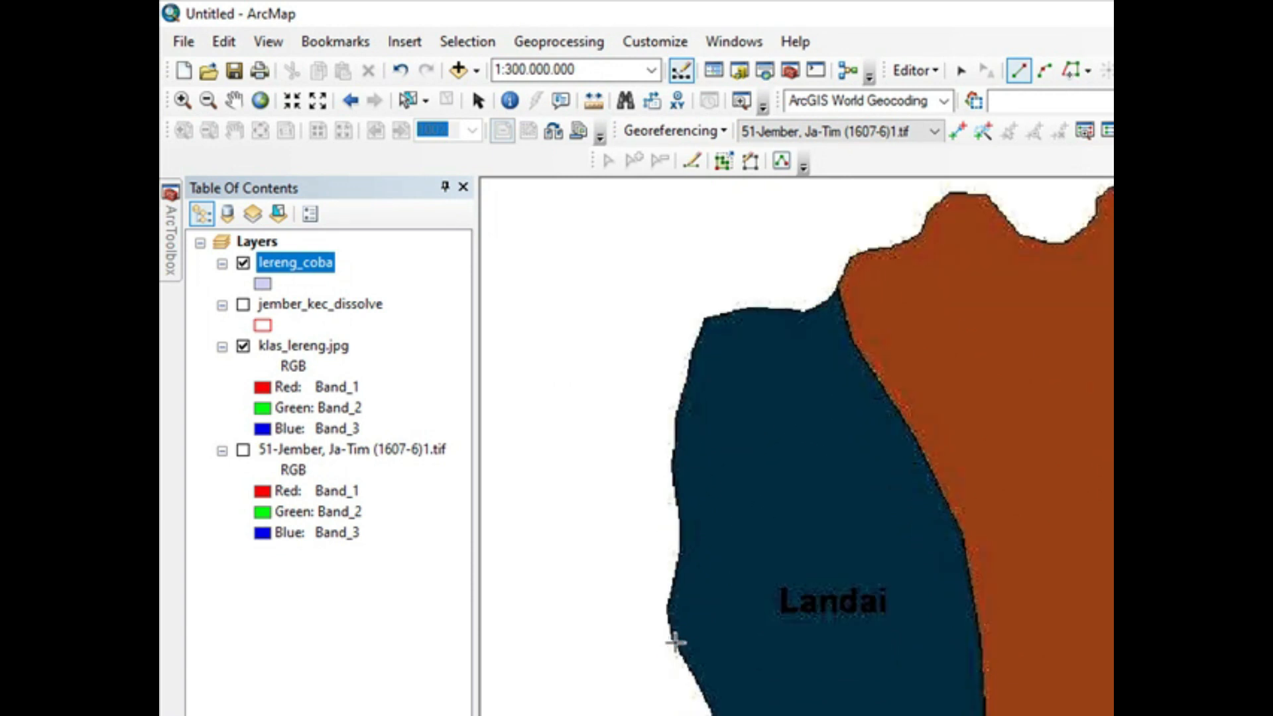
key("Down")
key("Down")
key("Down")
key("Down")
key("Down")
key("Down")
key("Down")
left_click(668, 434)
left_click(668, 463)
left_click(676, 481)
left_click(699, 519)
left_click(716, 560)
Step: Trace the southwestern and southern edge of the Landai area to just past the Miring boundary
left_click(725, 603)
left_click(743, 649)
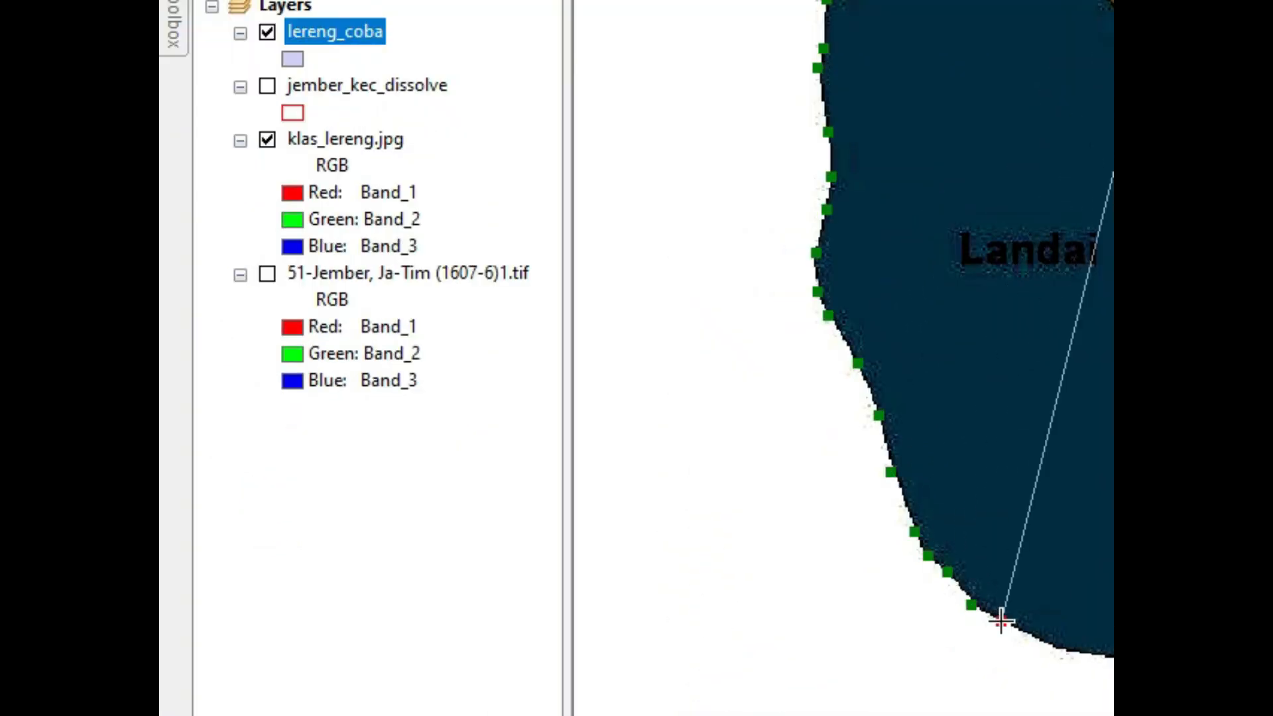
key("Down")
left_click(1057, 450)
left_click(954, 604)
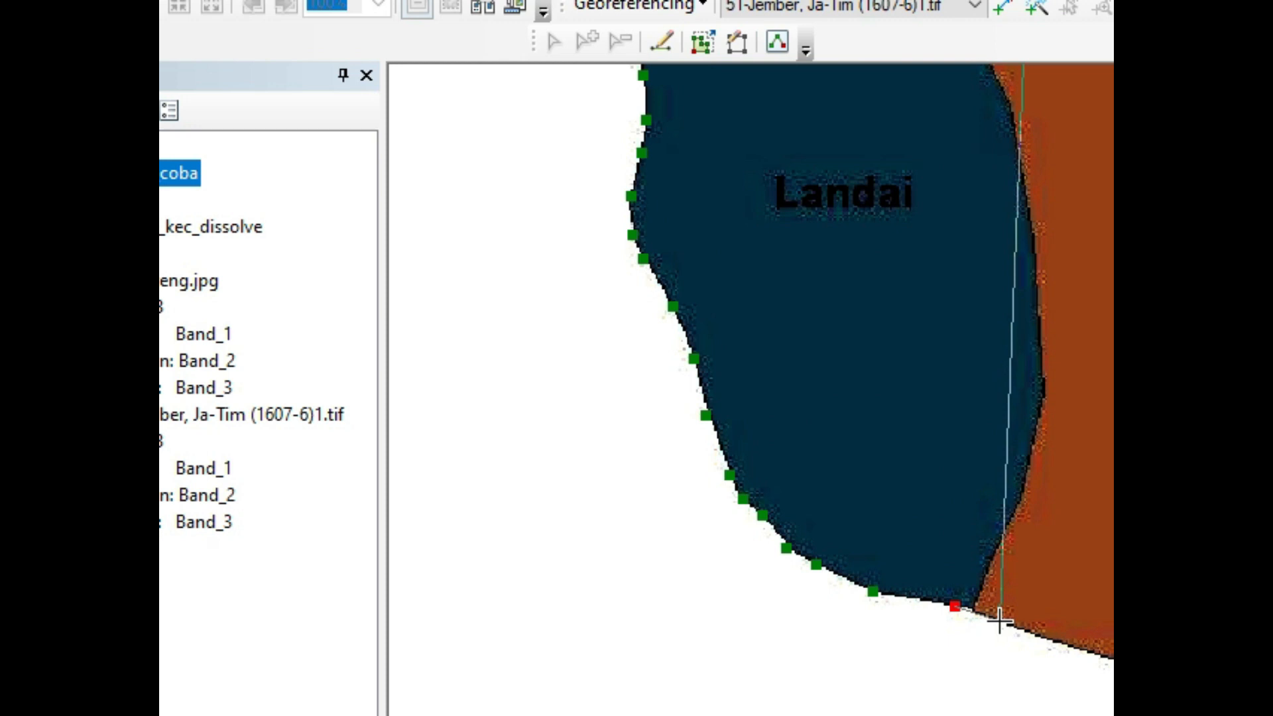
left_click(996, 621)
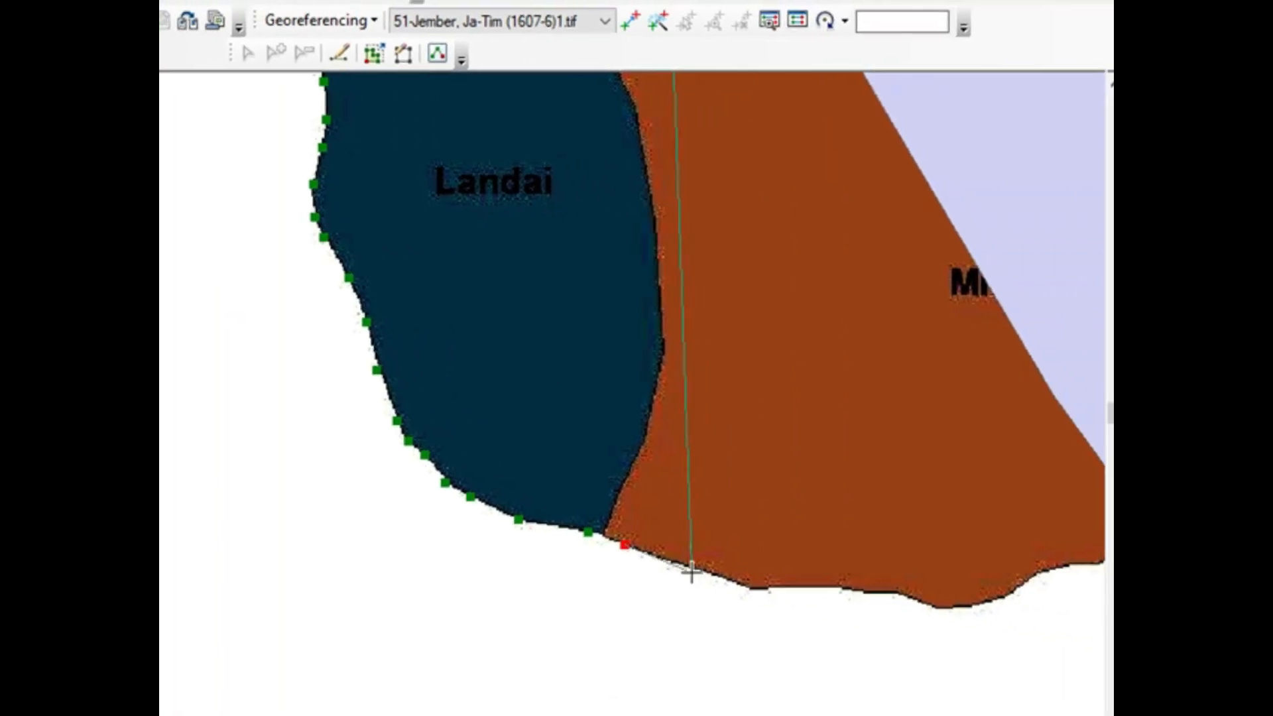
Step: Continue the second lereng_coba polygon eastward along Miring's southern edge, around its lowest bulge and up the rise beyond it
left_click(691, 569)
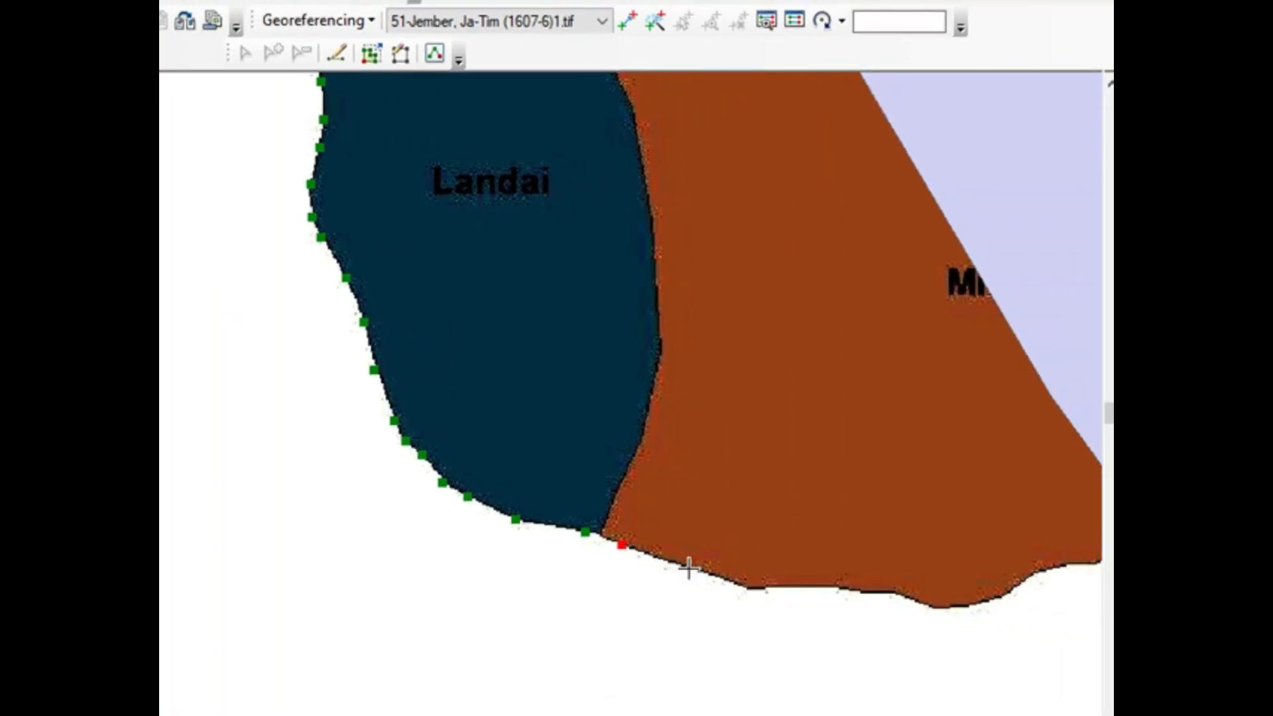
left_click(751, 589)
left_click(773, 590)
left_click(819, 586)
left_click(841, 586)
left_click(872, 595)
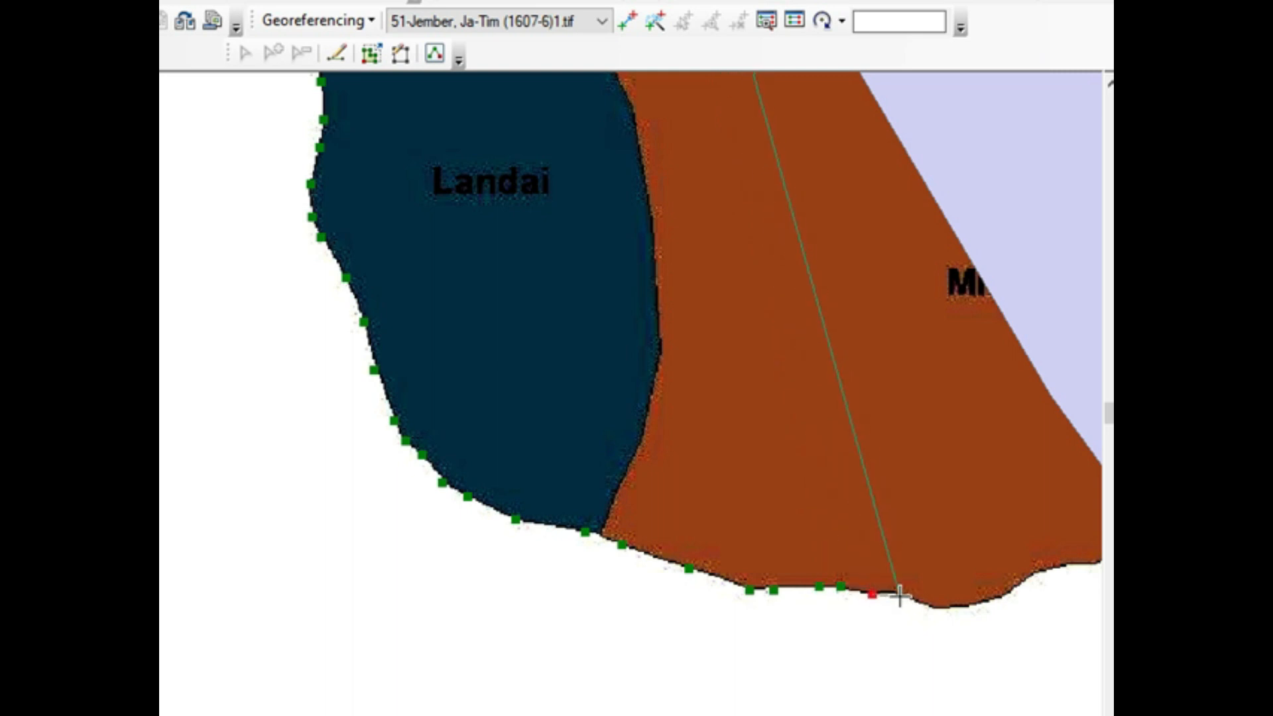
left_click(897, 593)
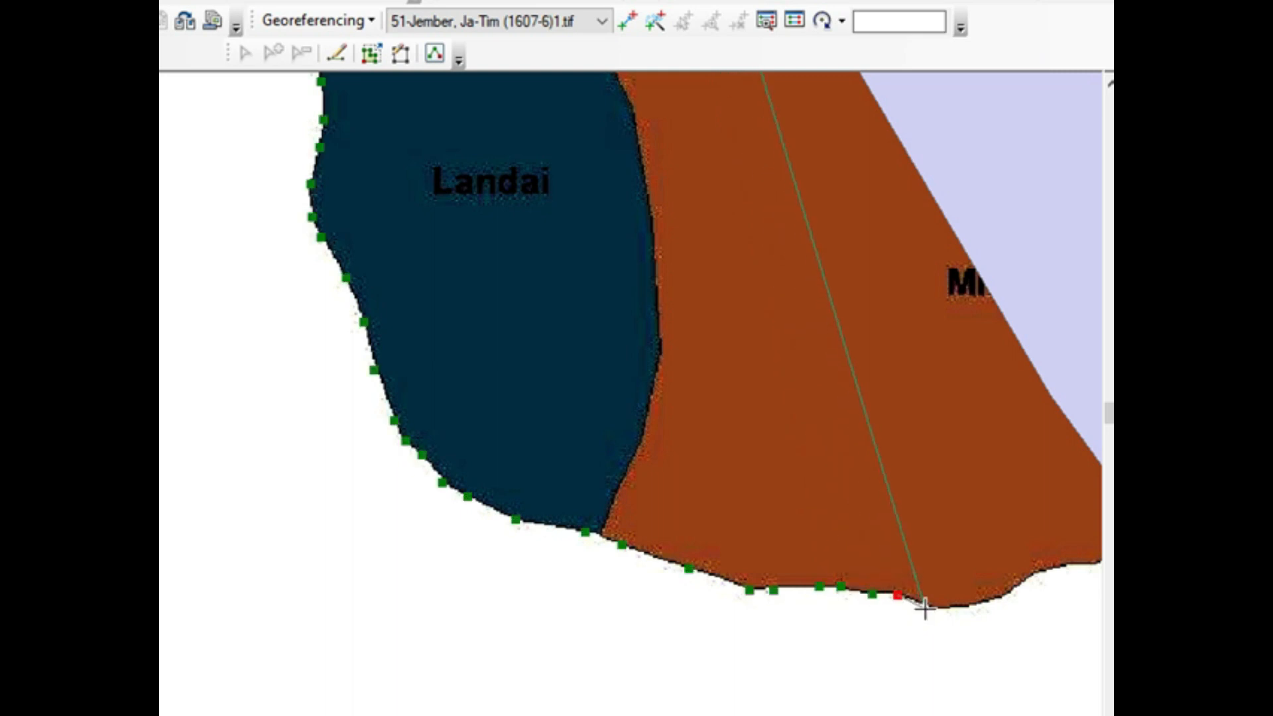
left_click(933, 607)
left_click(957, 607)
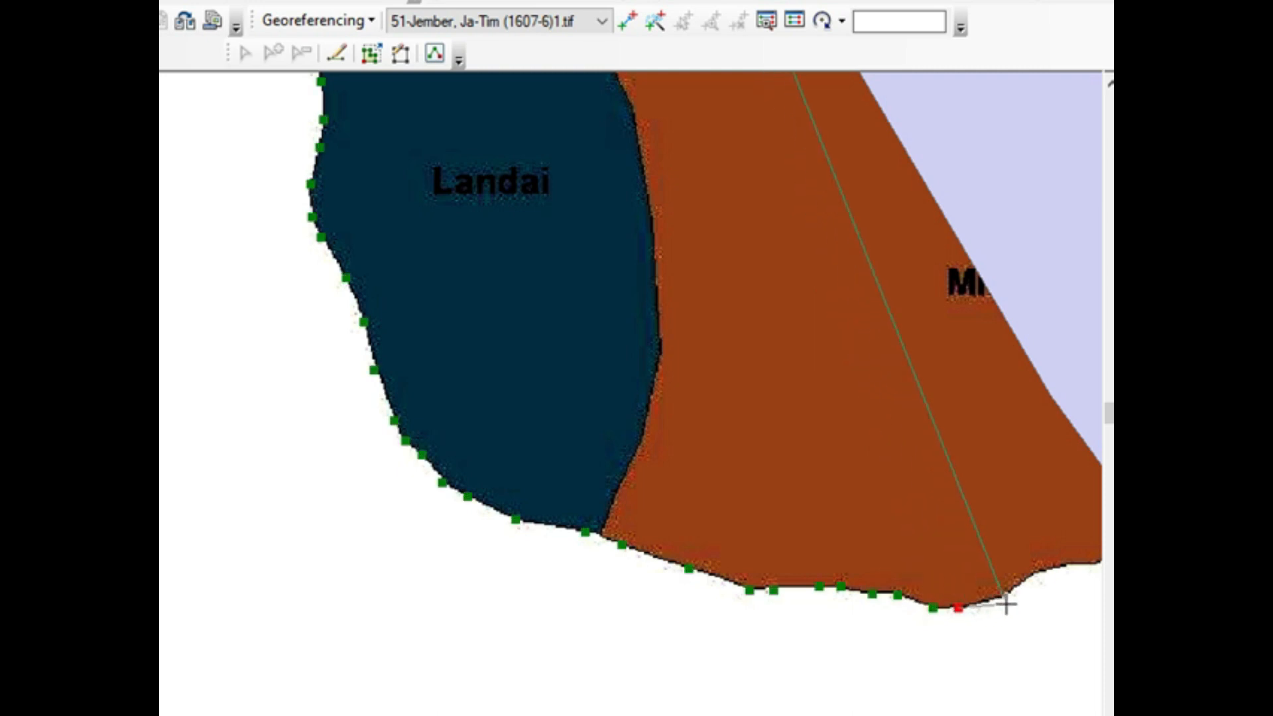
left_click(1036, 574)
Step: Trace the last stretch of Miring's southern edge and finish the second polygon snapped to the first lereng_coba polygon's edge
key("Right")
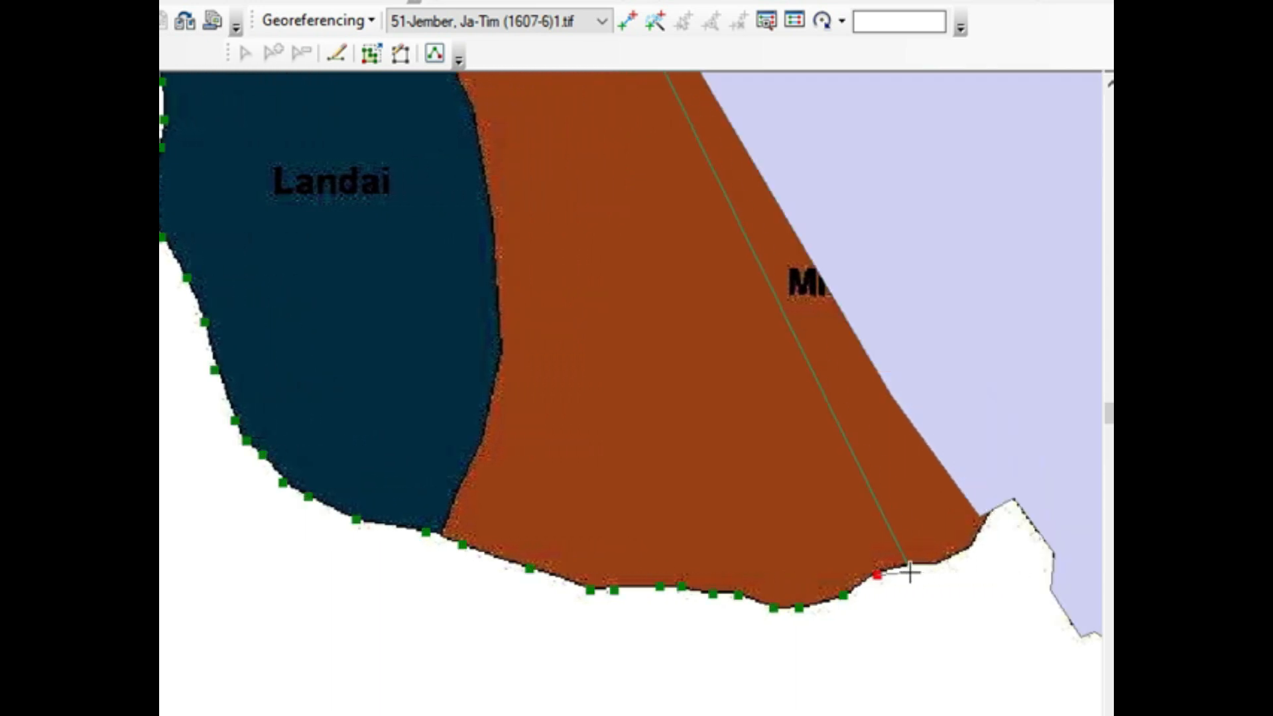
left_click(909, 564)
left_click(934, 563)
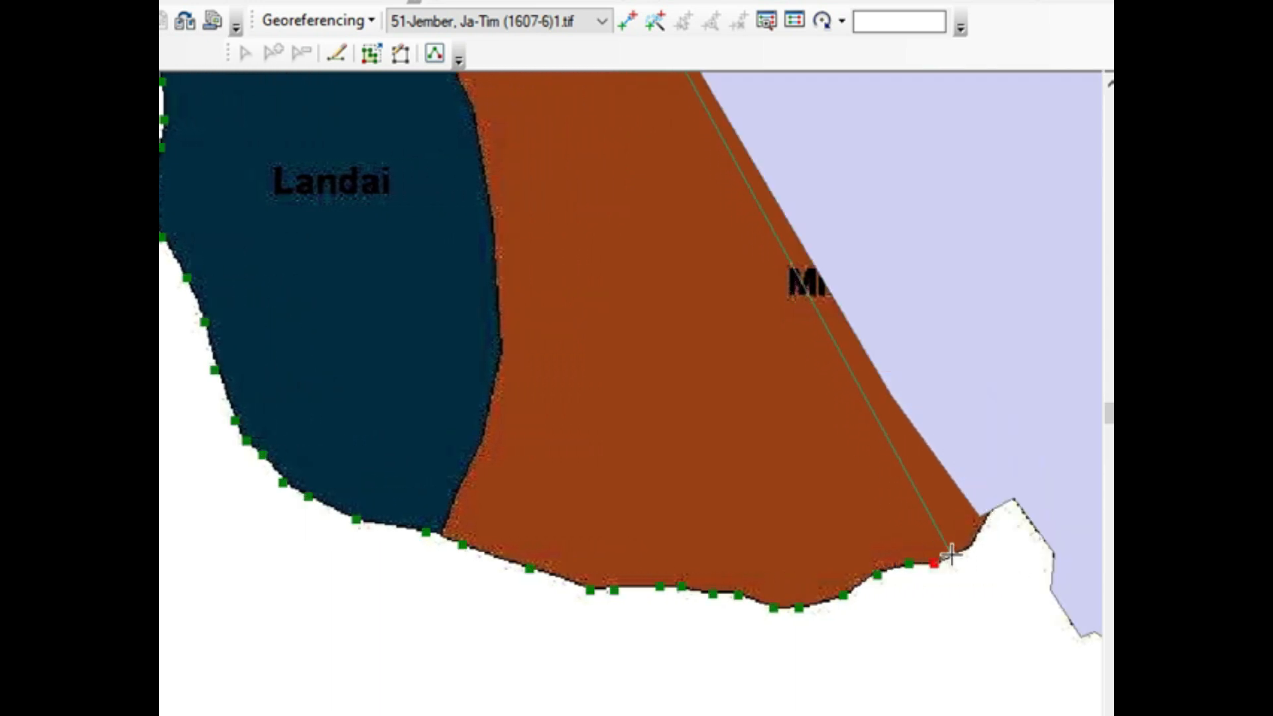
left_click(957, 552)
left_click(972, 543)
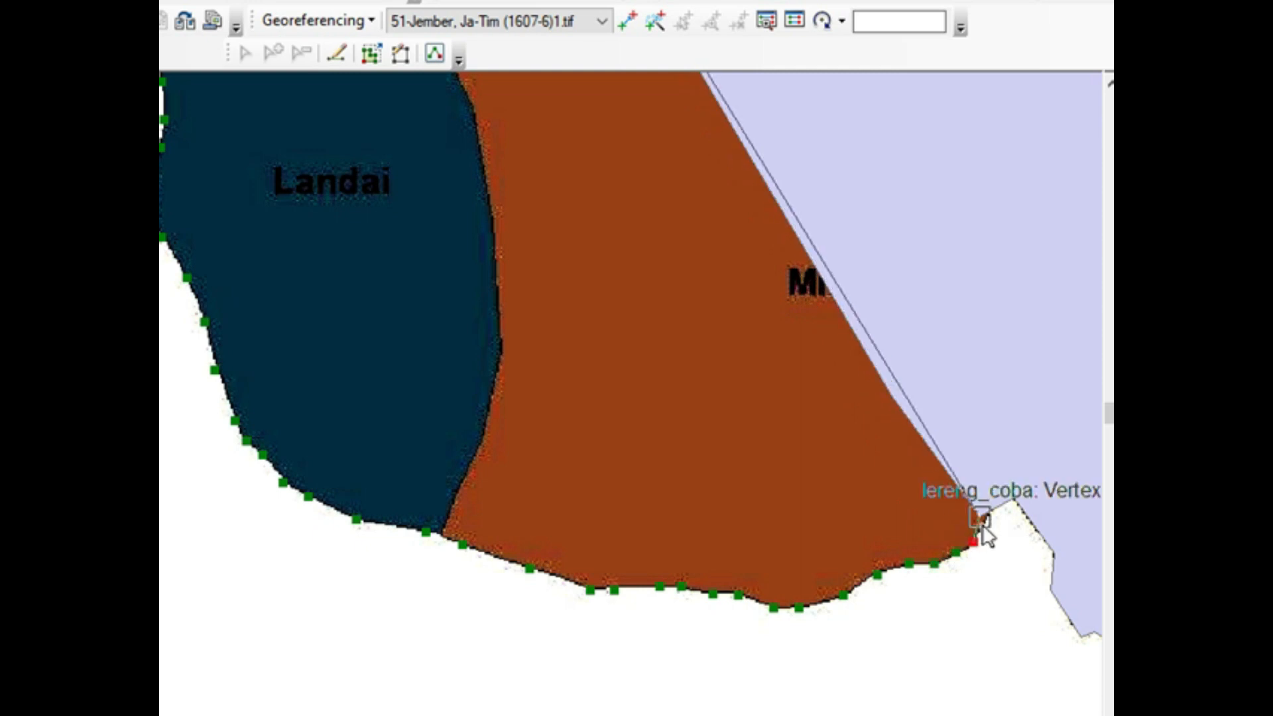
left_click(983, 524)
scroll(986, 531, "up", 1)
scroll(986, 532, "down", 2)
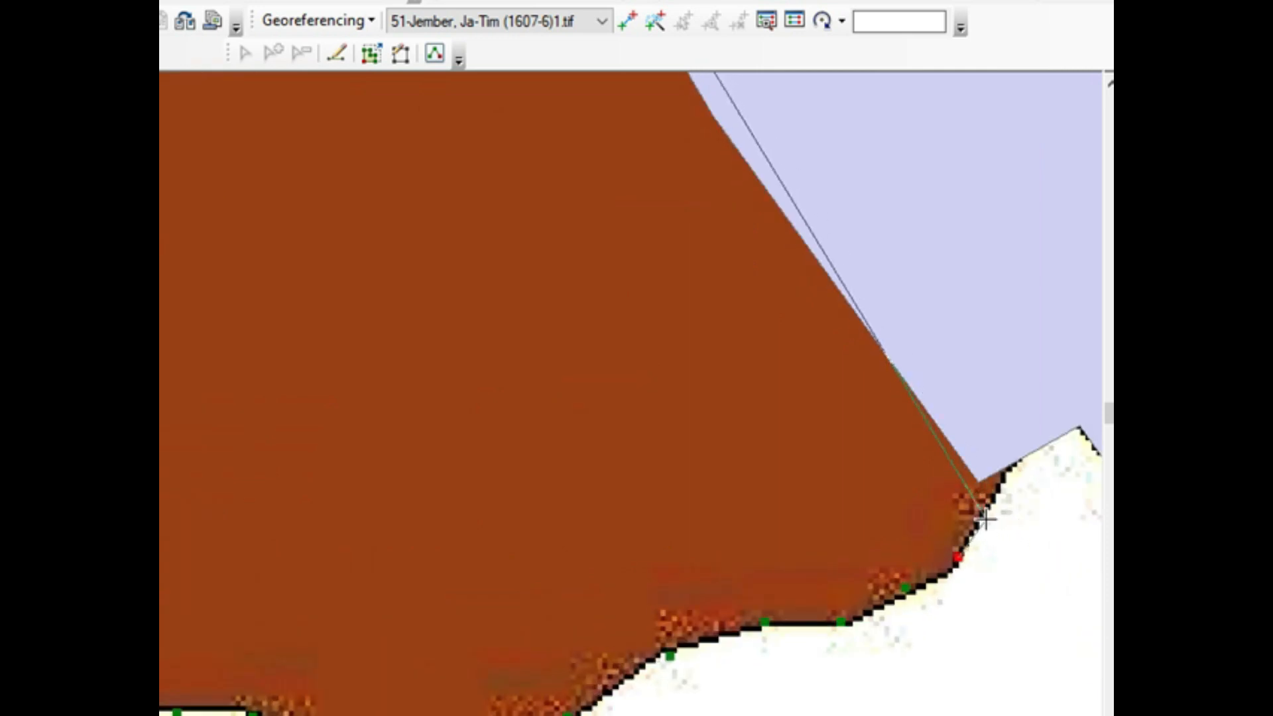
double_click(1015, 468)
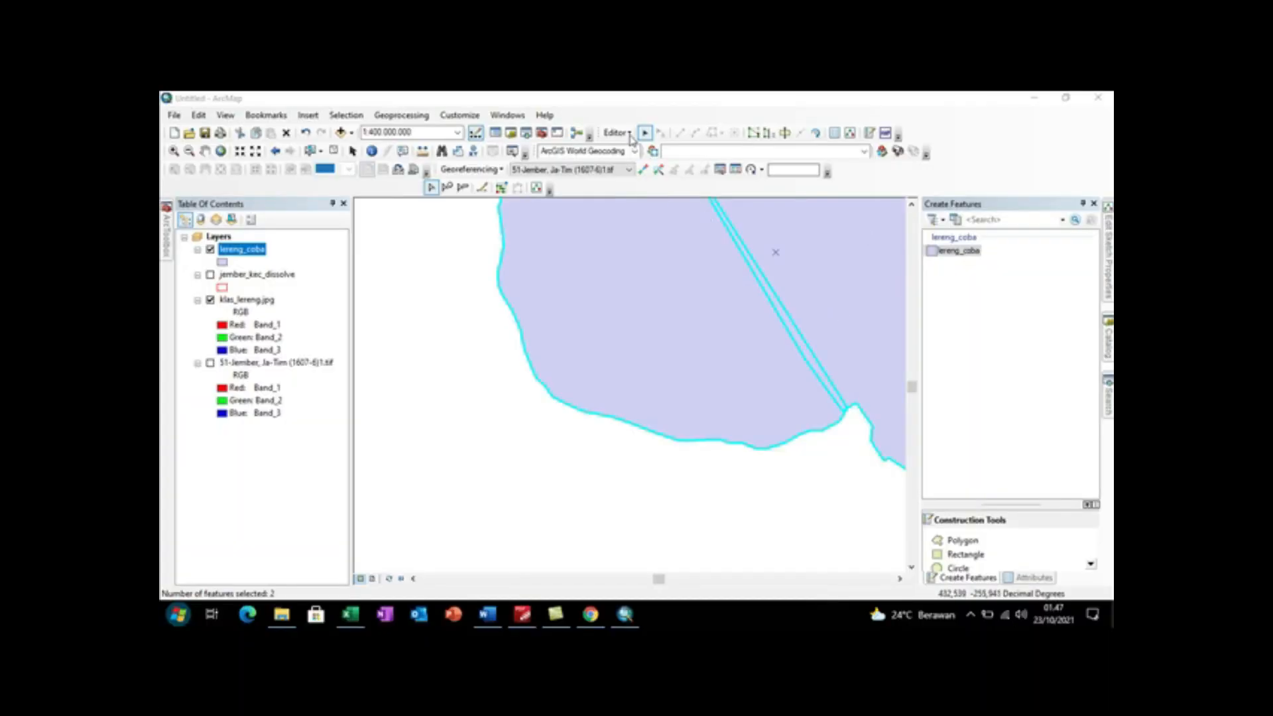
Step: Merge the two selected lereng_coba polygons into one feature
left_click(628, 134)
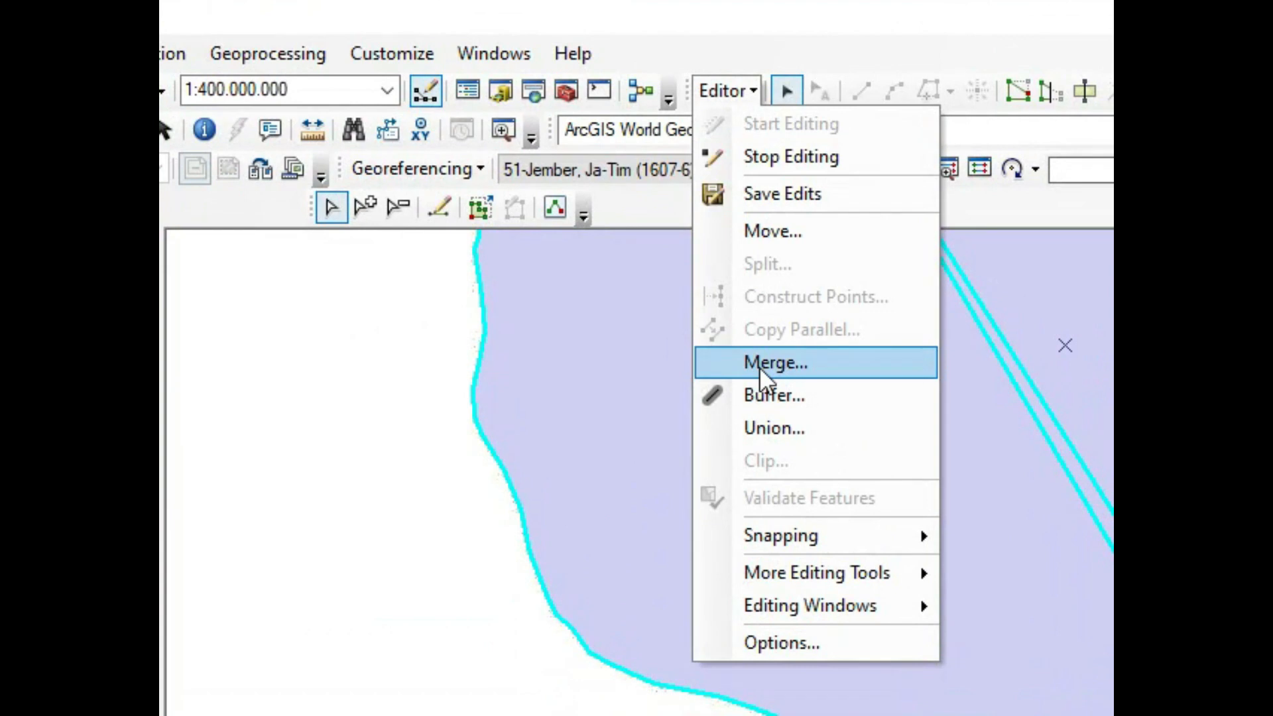
left_click(758, 367)
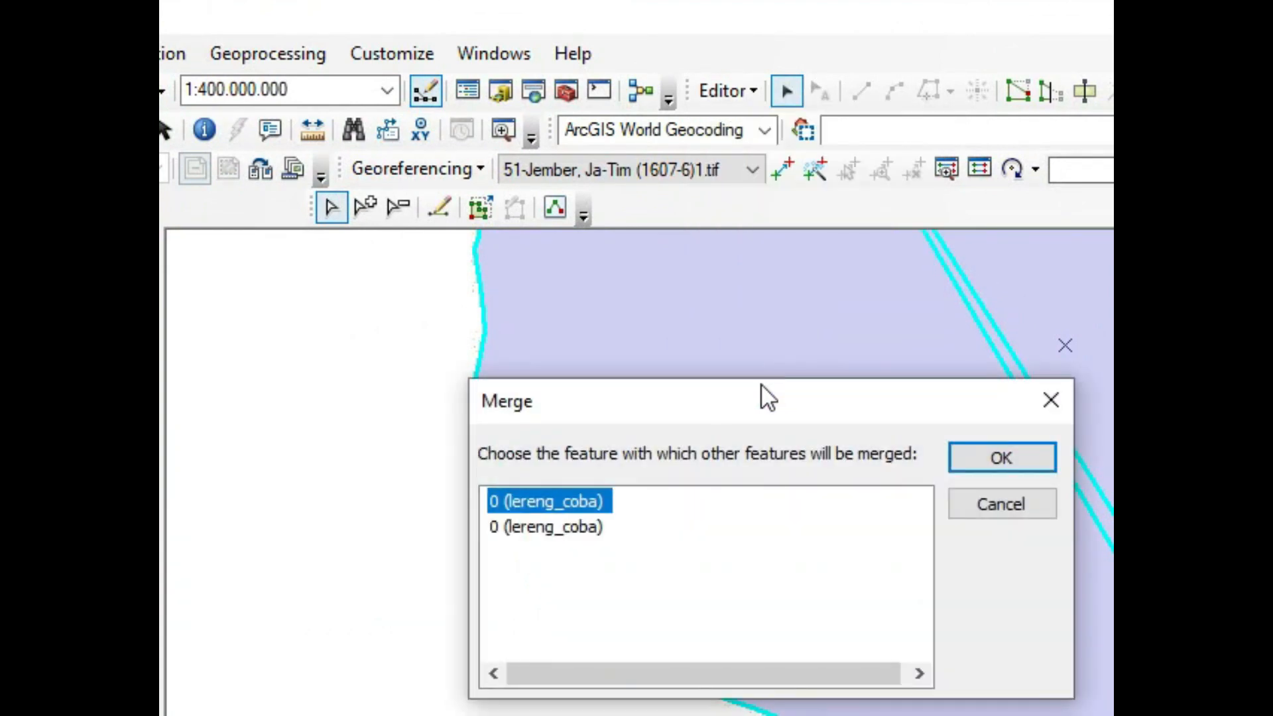
left_click(1018, 463)
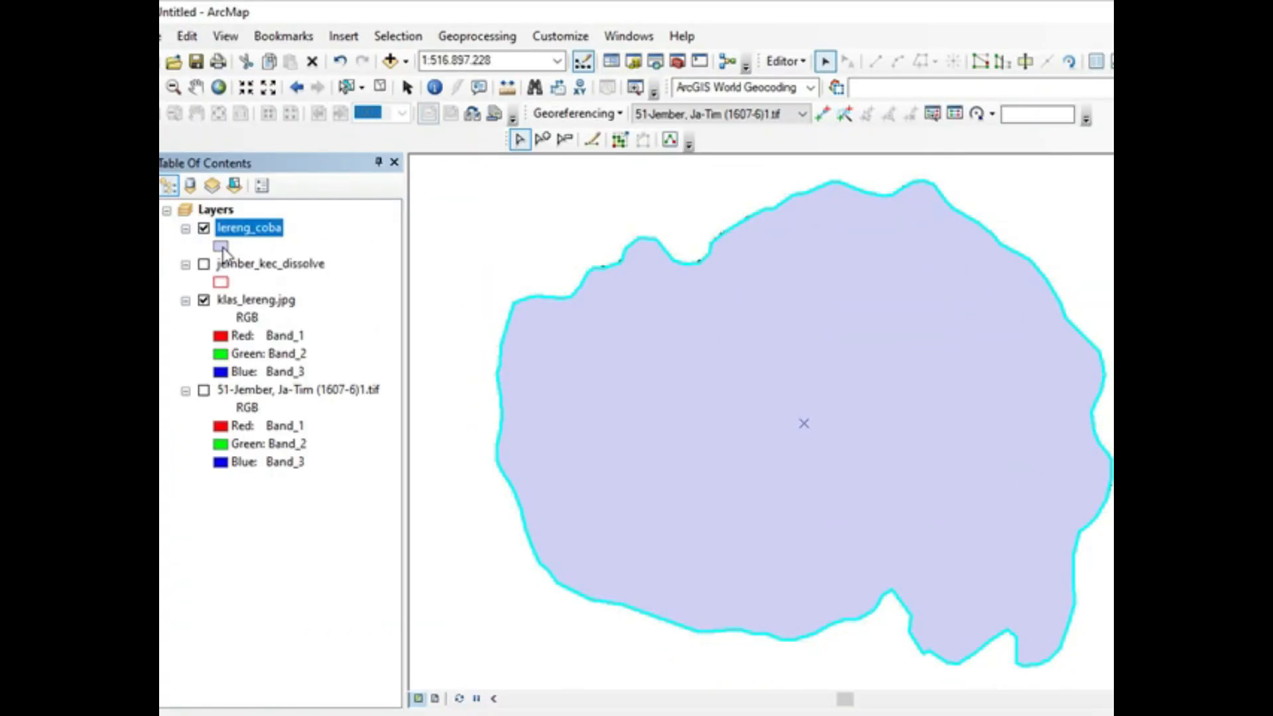
Step: Change the lereng_coba layer's symbol to Hollow with a red outline
left_click(222, 248)
left_click(523, 364)
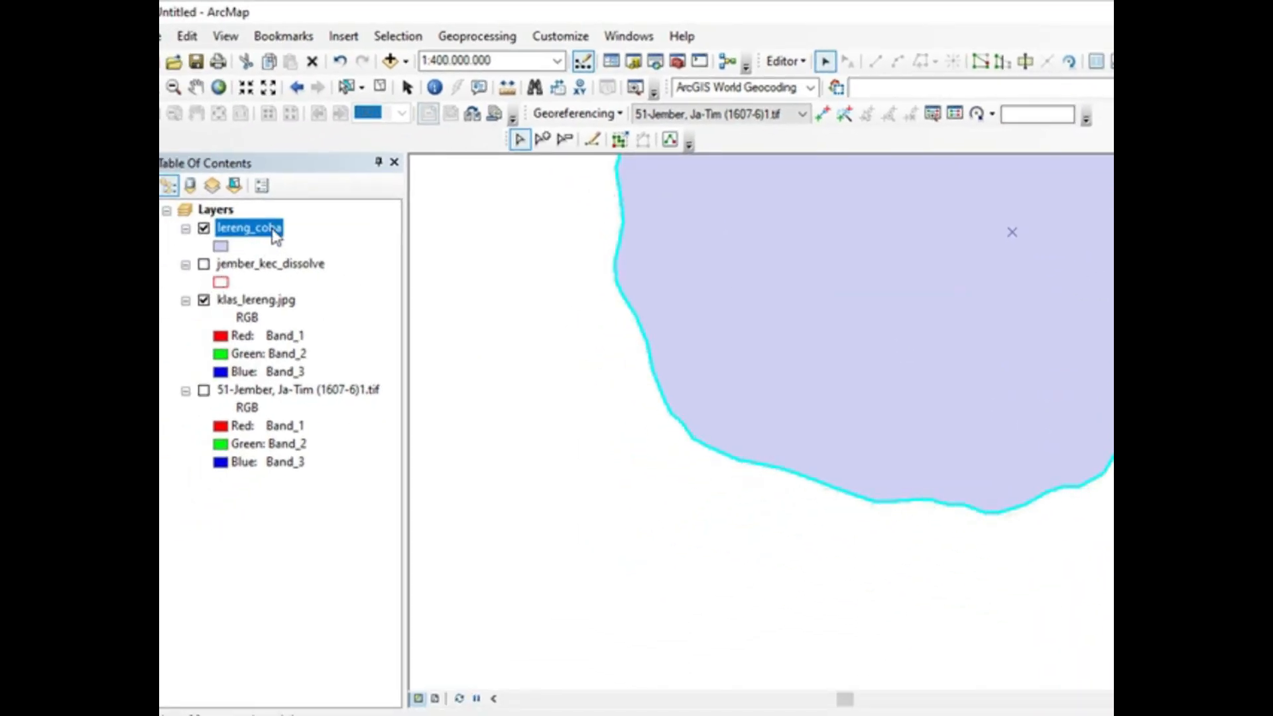
right_click(274, 233)
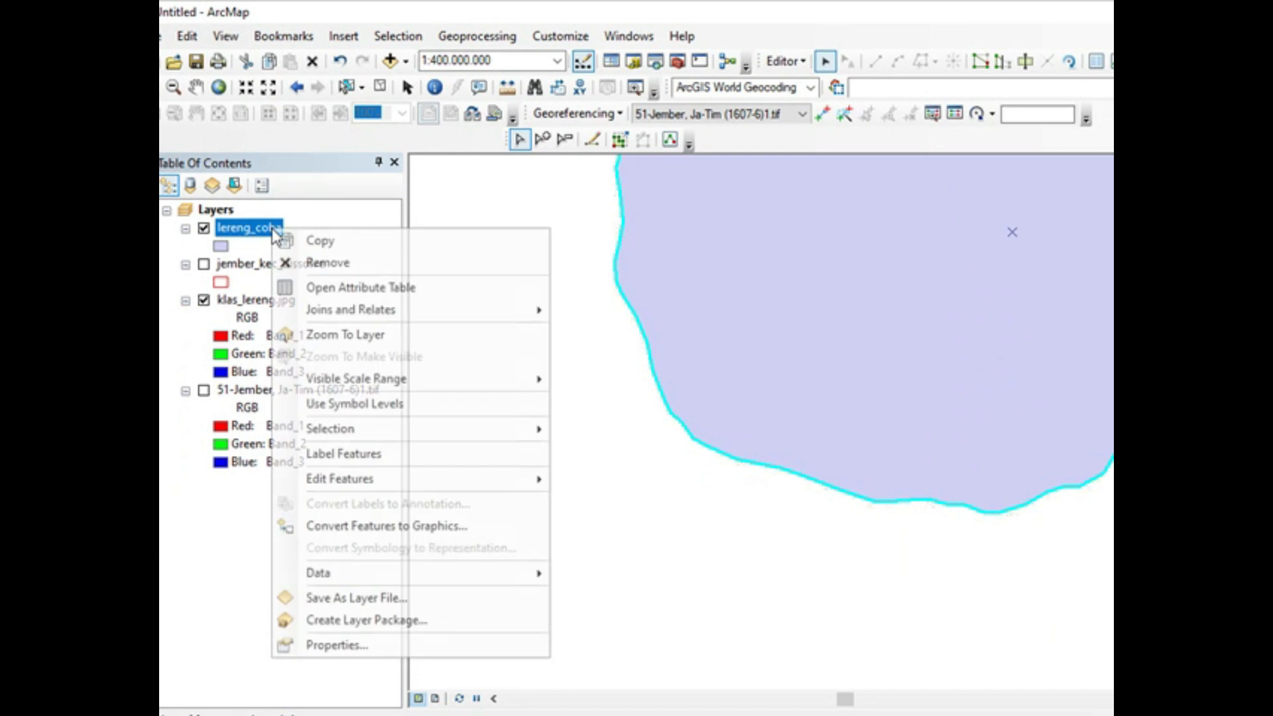
left_click(336, 333)
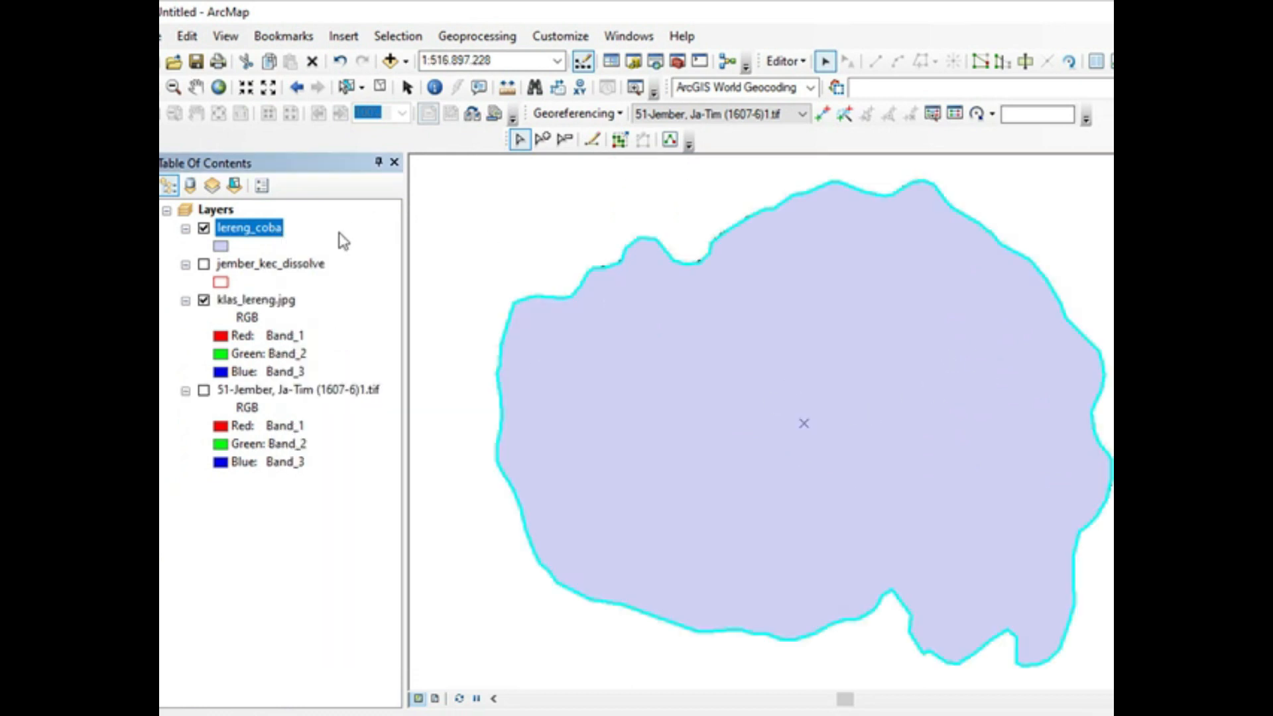
left_click(222, 248)
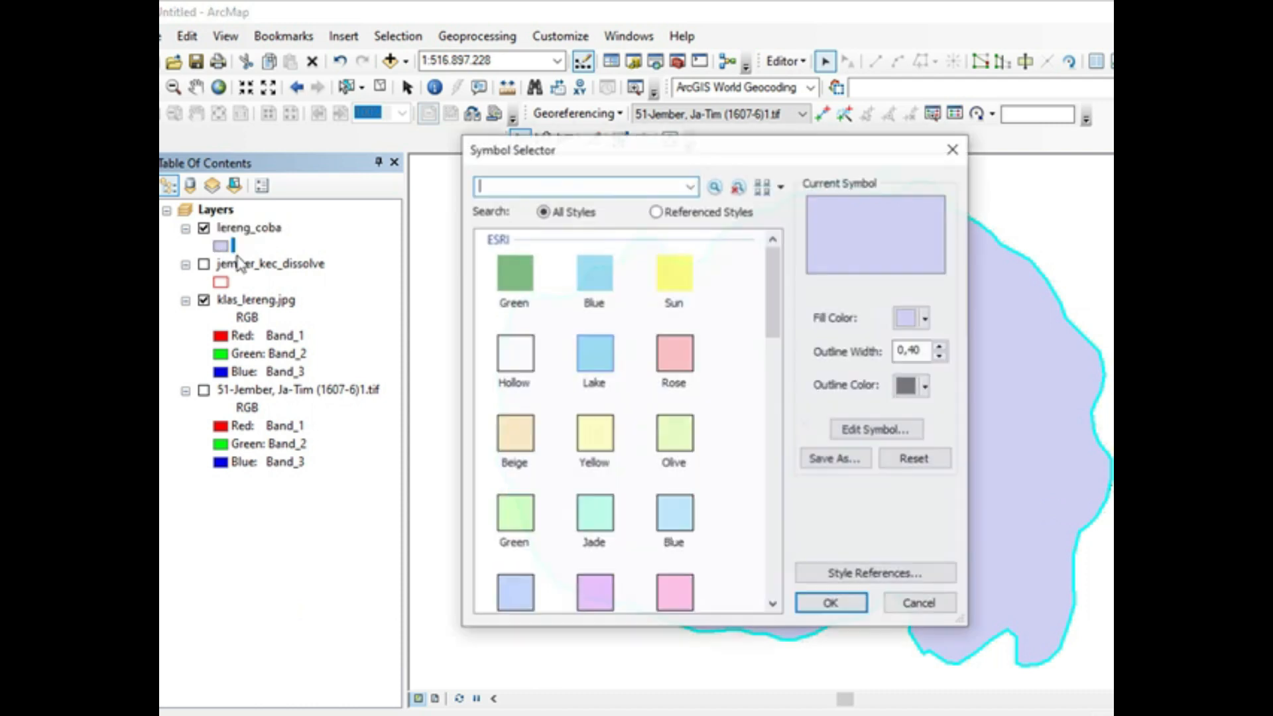
left_click(512, 358)
left_click(511, 360)
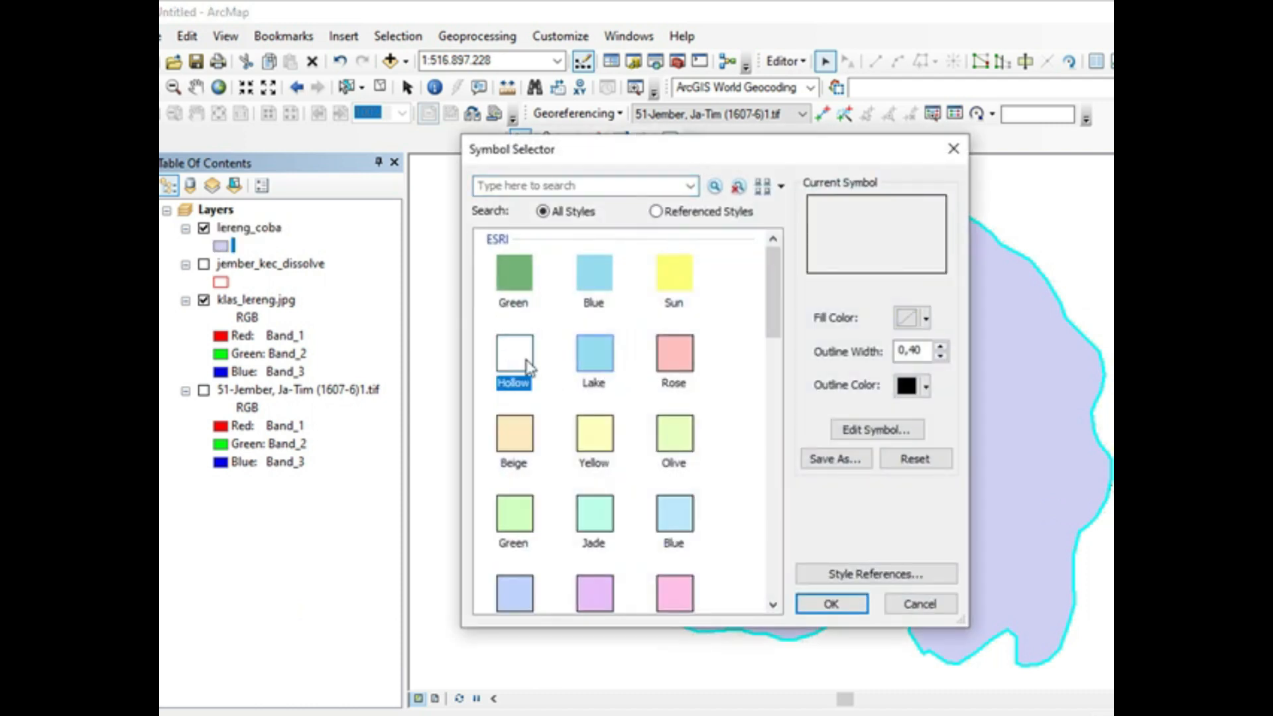
left_click(926, 391)
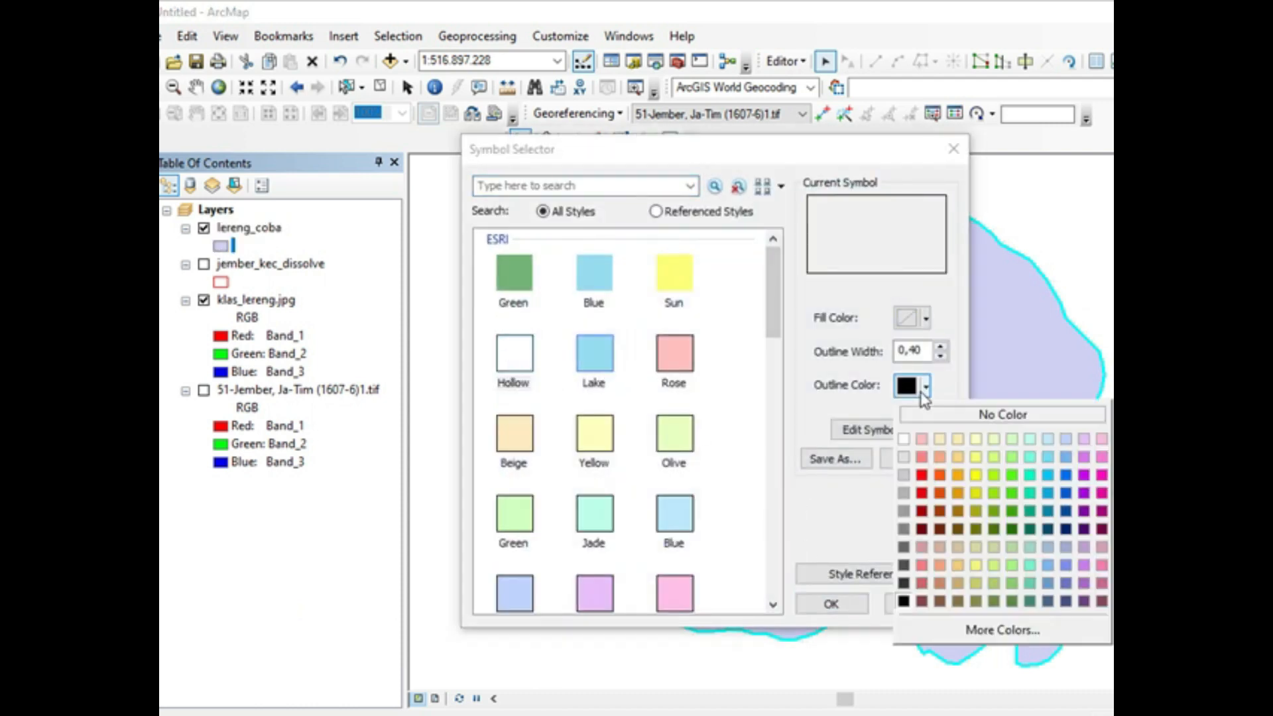
left_click(924, 494)
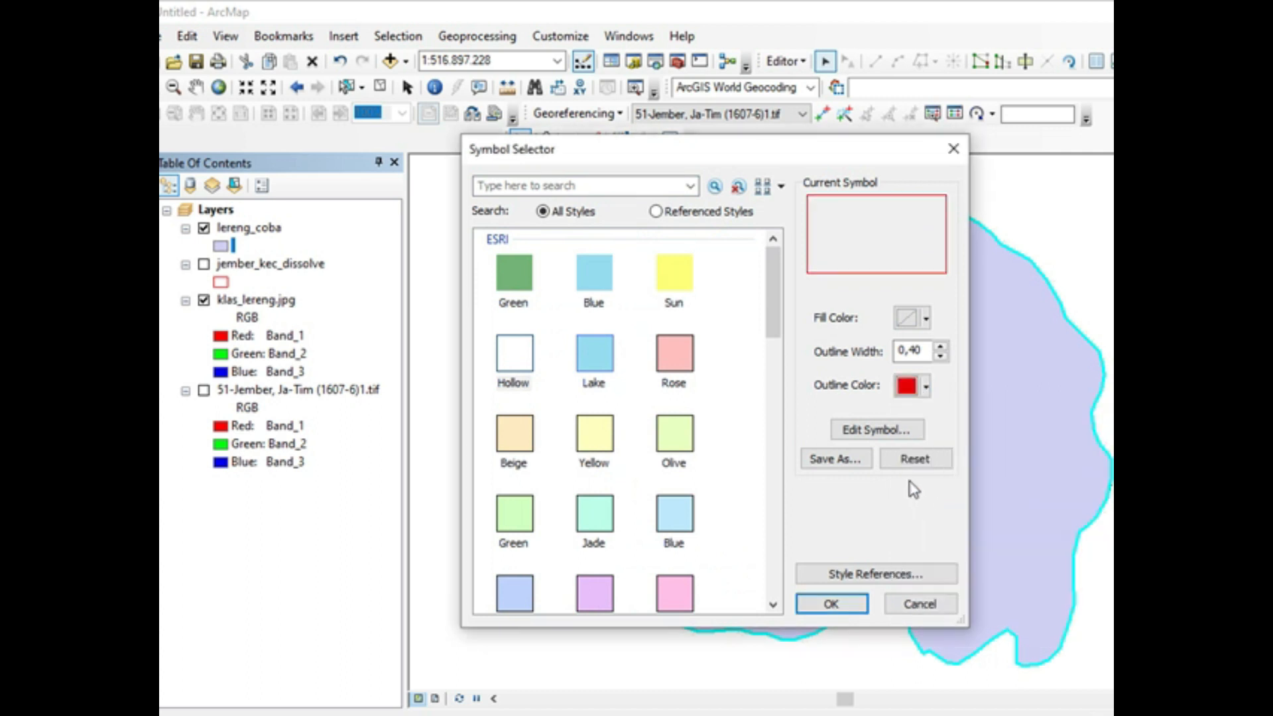
left_click(839, 604)
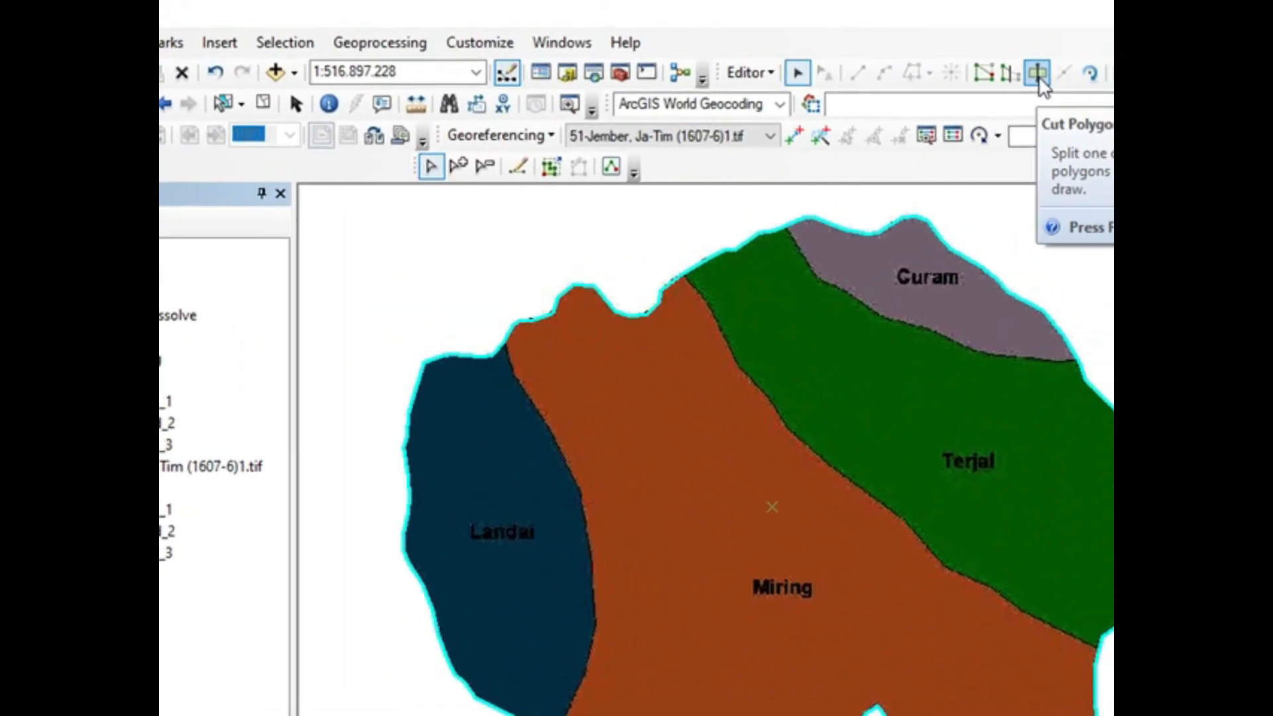
Step: Cut the merged polygon along the Curam–Terjal boundary, starting and ending the cut line just outside the outline
left_click(1038, 74)
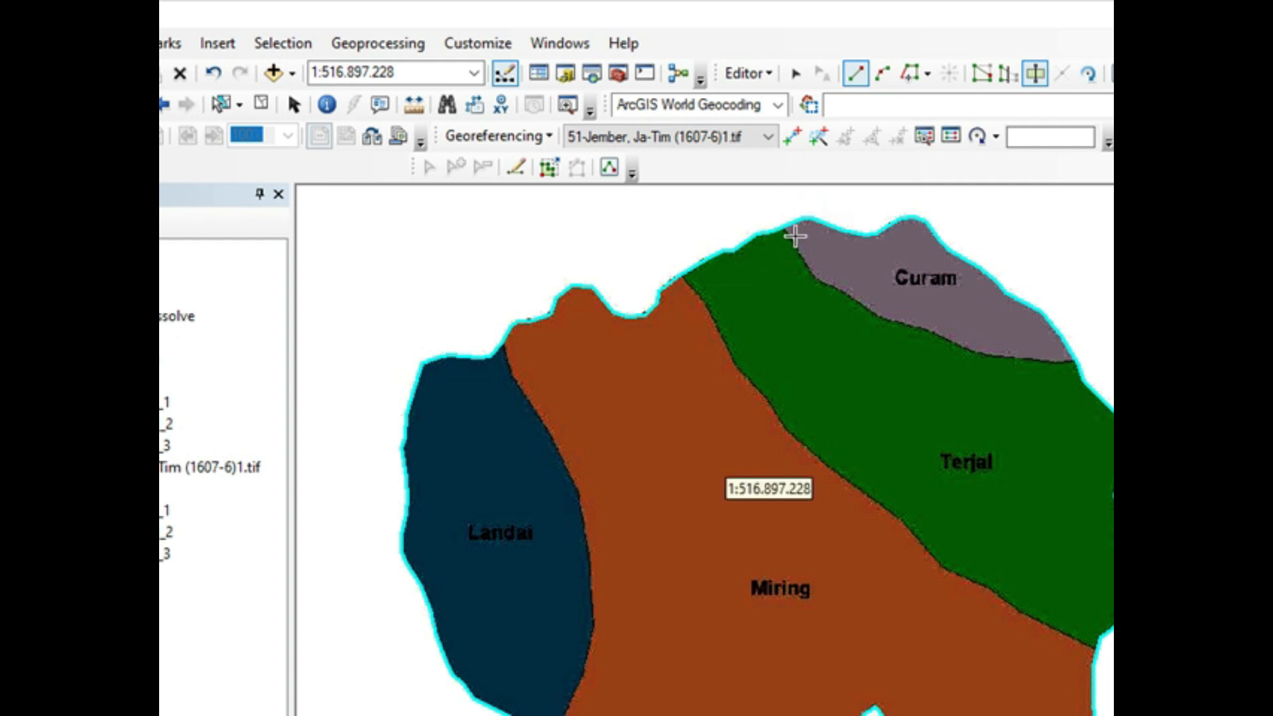
scroll(794, 235, "down", 2)
left_click(767, 208)
left_click(816, 287)
left_click(833, 315)
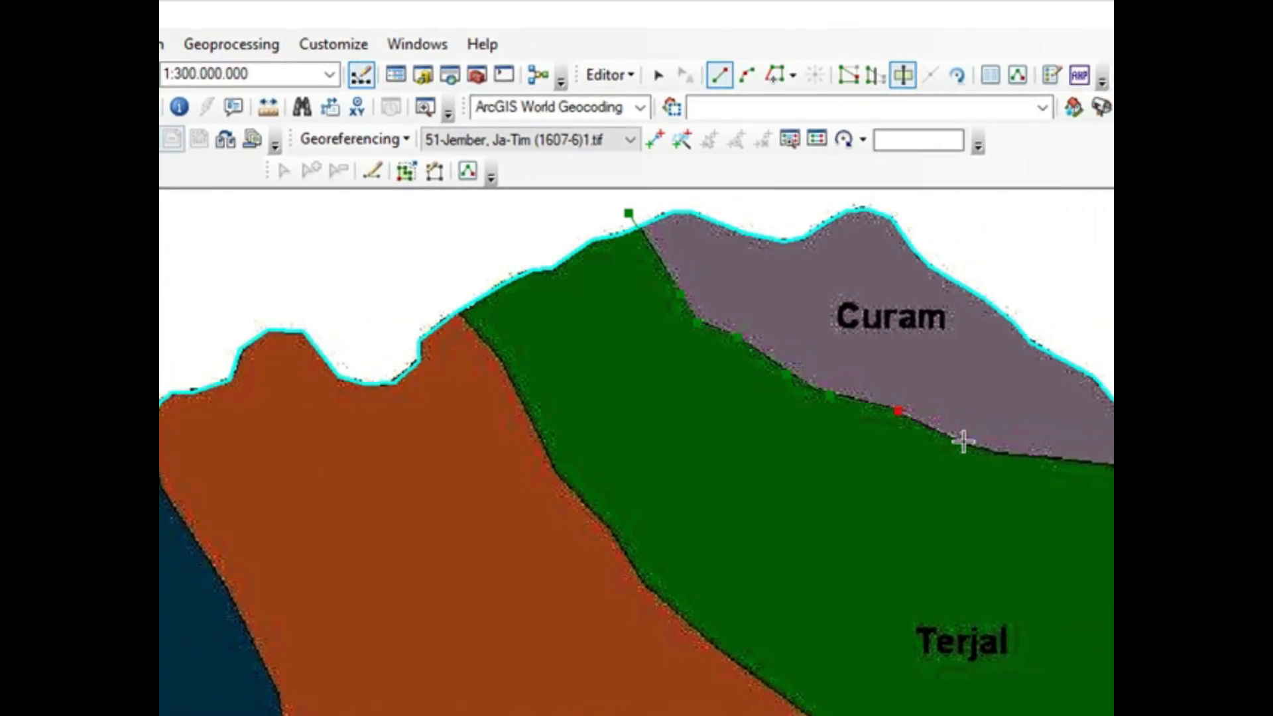
key("Right")
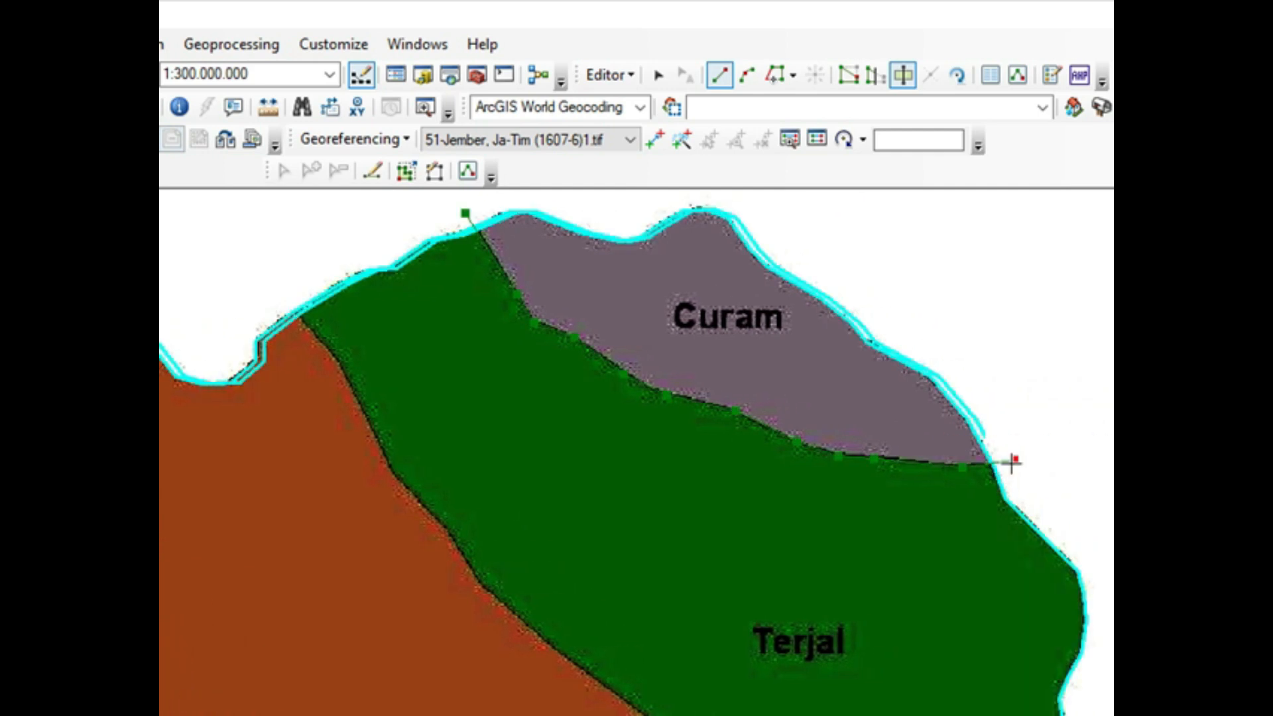
double_click(1013, 460)
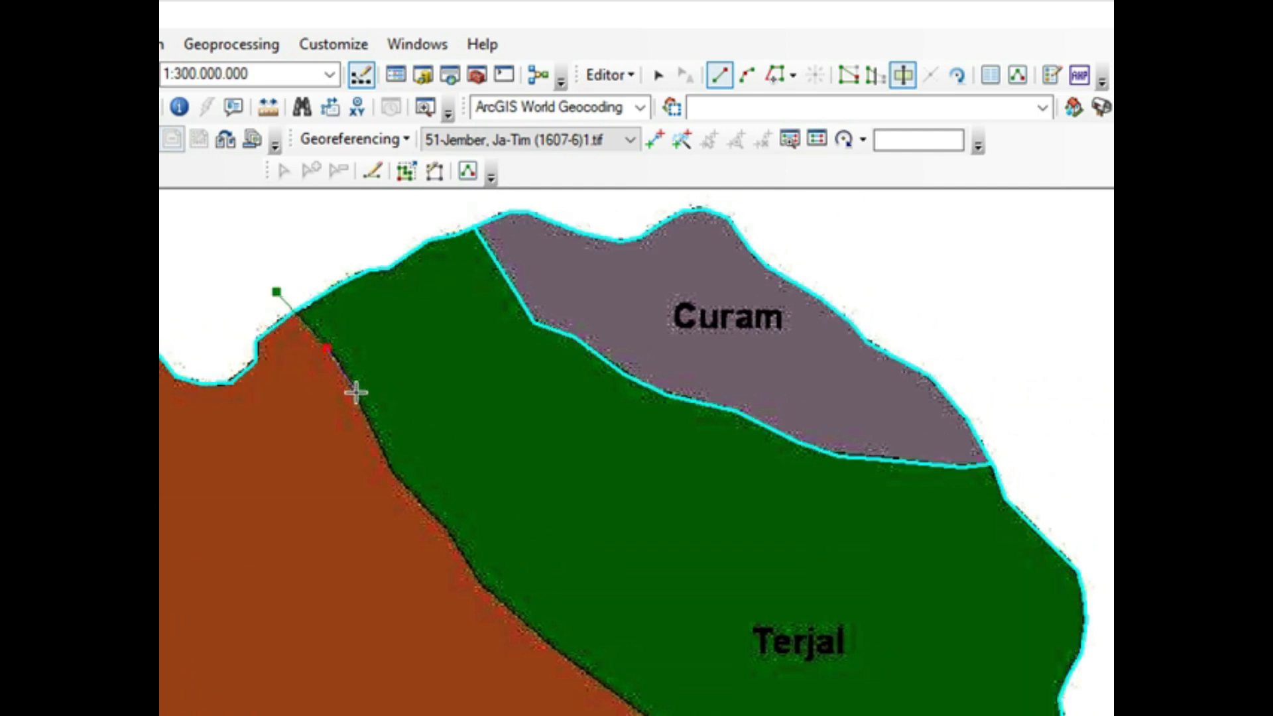
Step: Cut the polygon along the Terjal–Miring boundary from the northwestern edge to just beyond the eastern edge
left_click(393, 470)
left_click(424, 513)
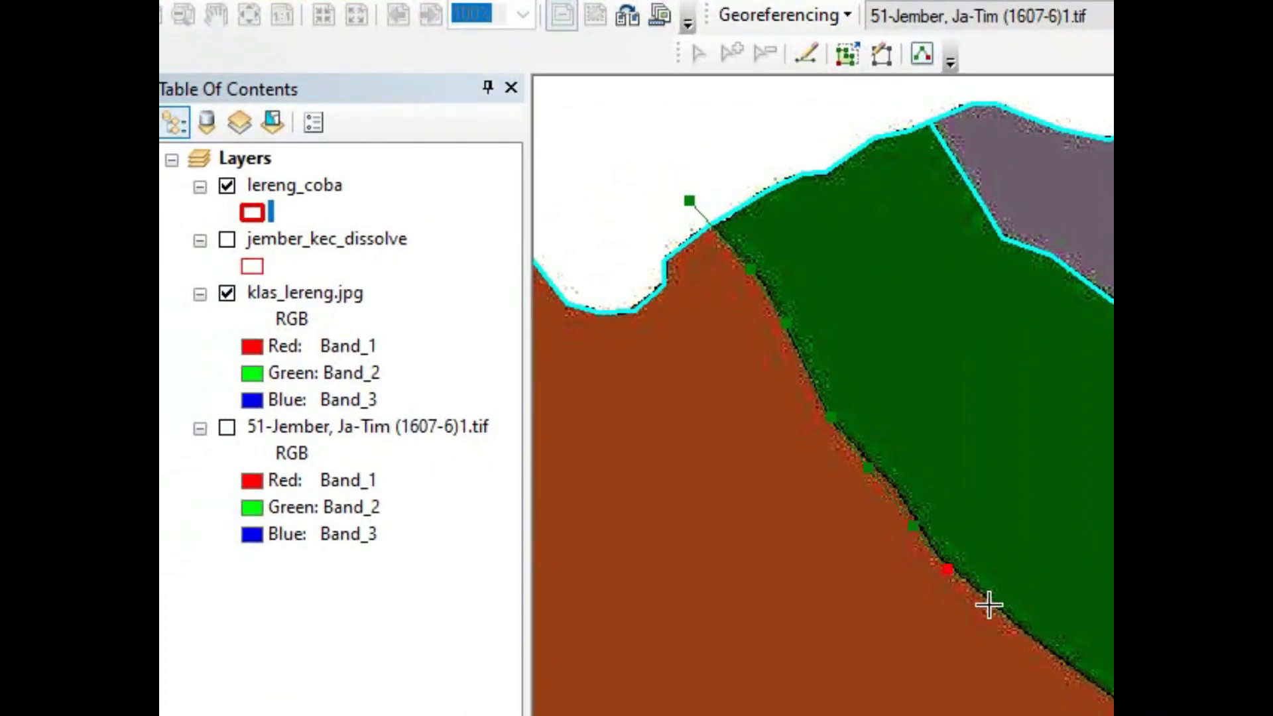
left_click(1032, 636)
left_click(1010, 620)
key("Right")
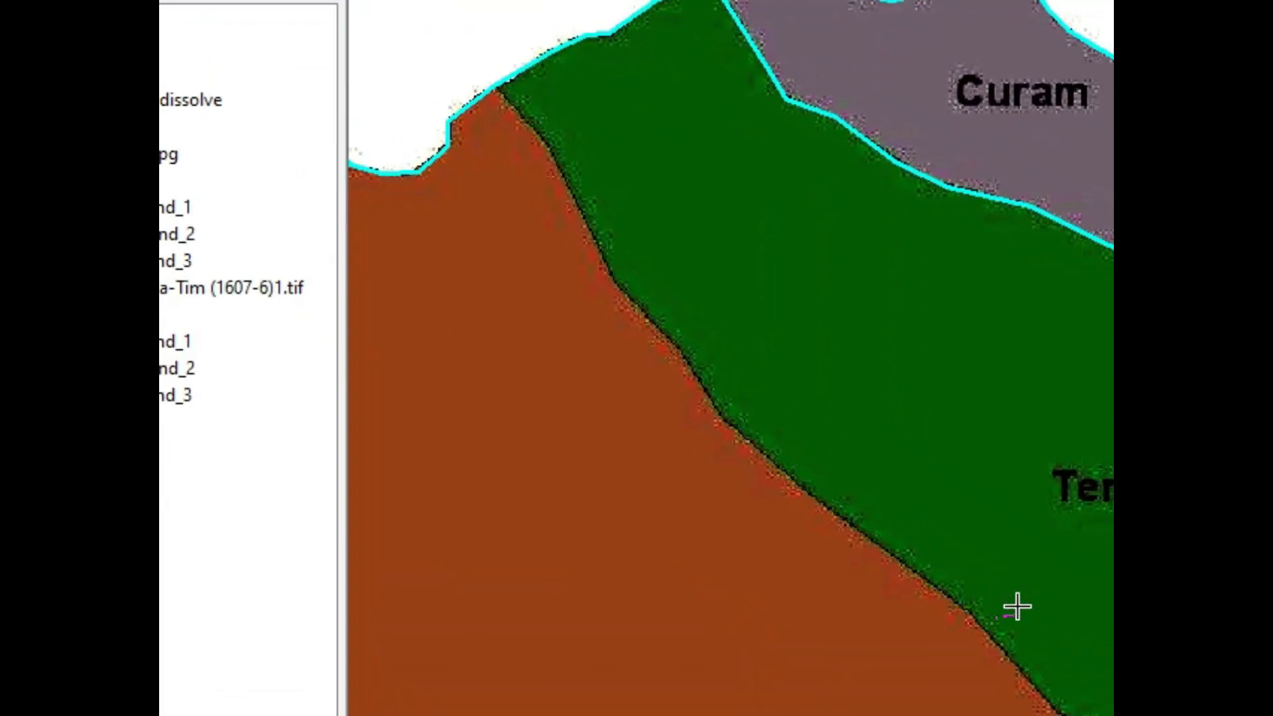
key("Down")
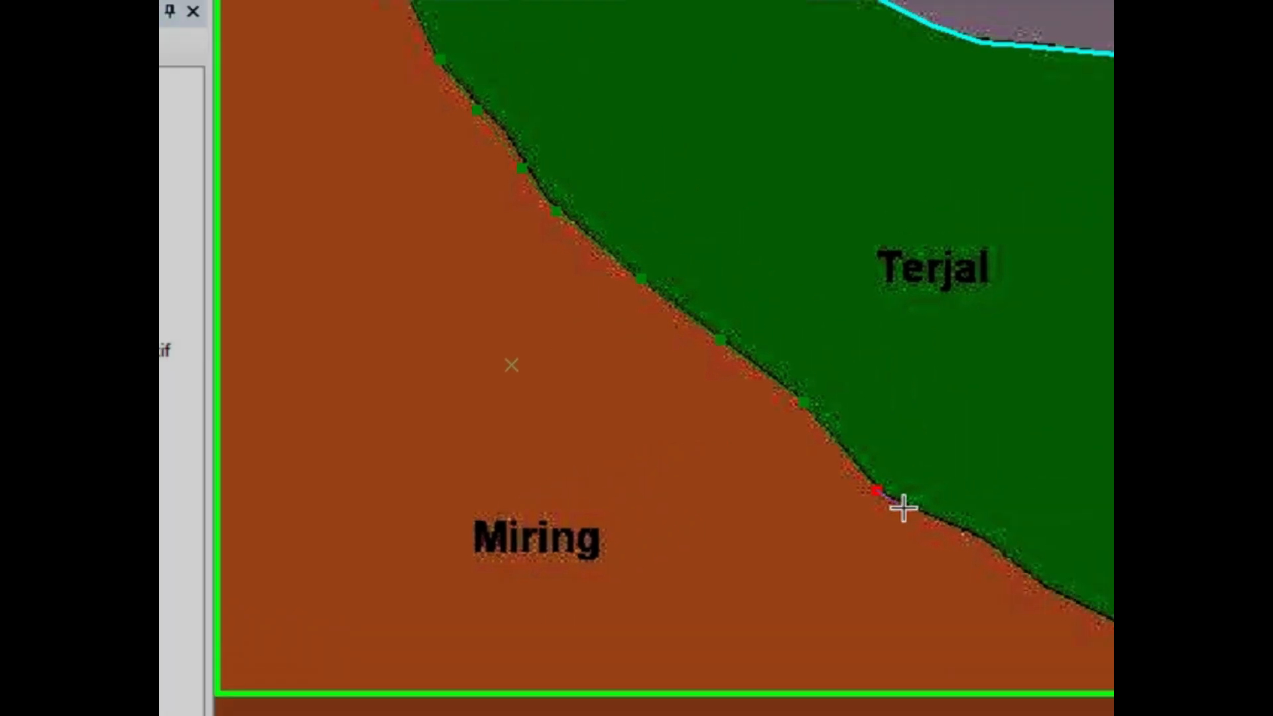
left_click(1040, 445)
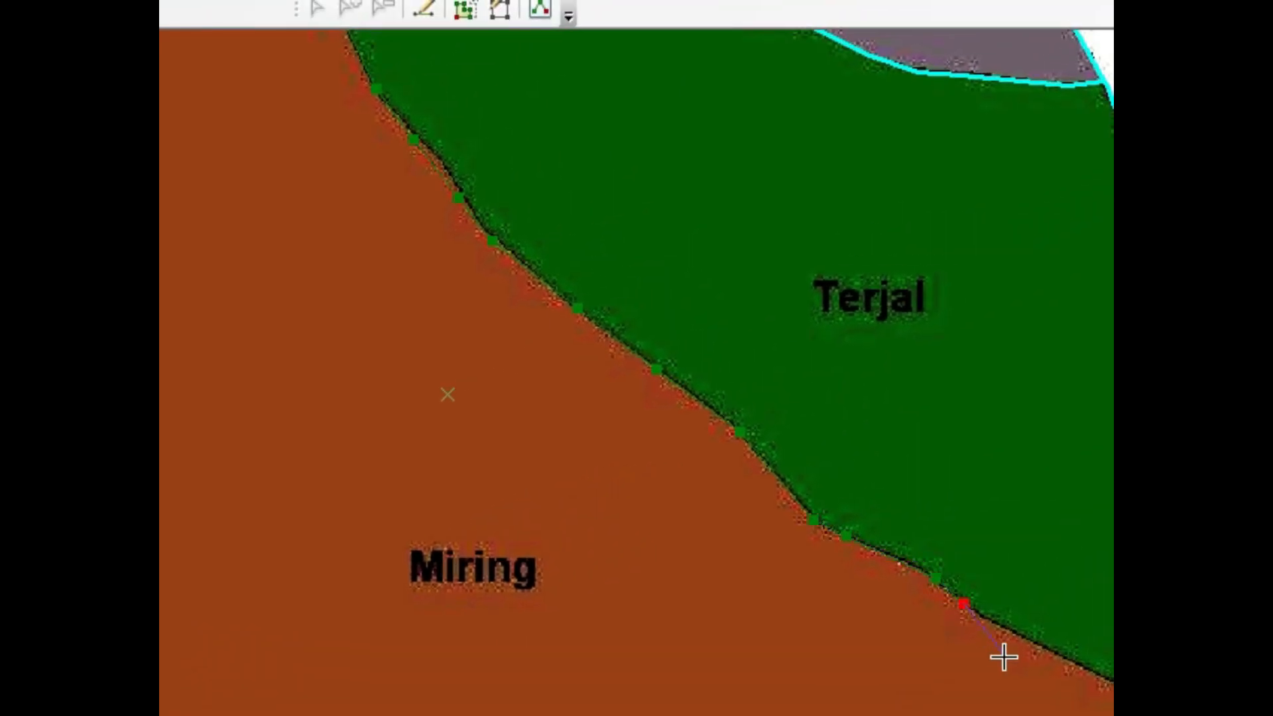
left_click(1052, 652)
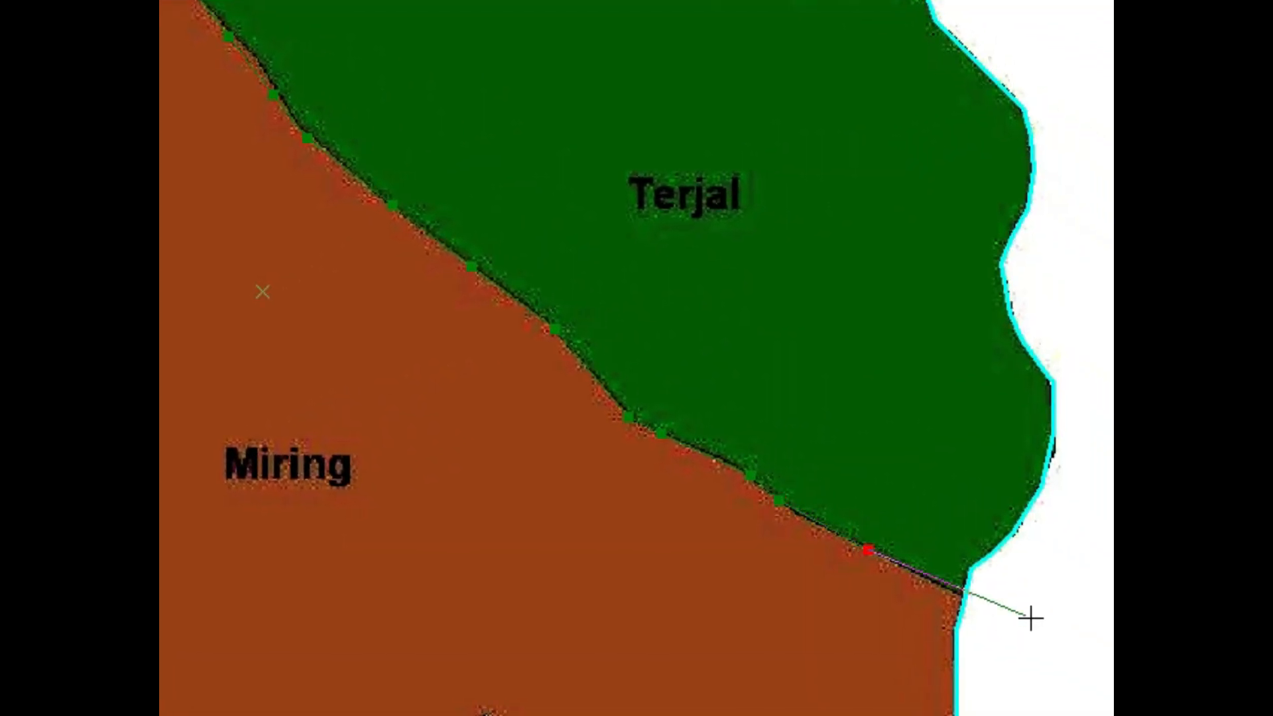
double_click(1018, 620)
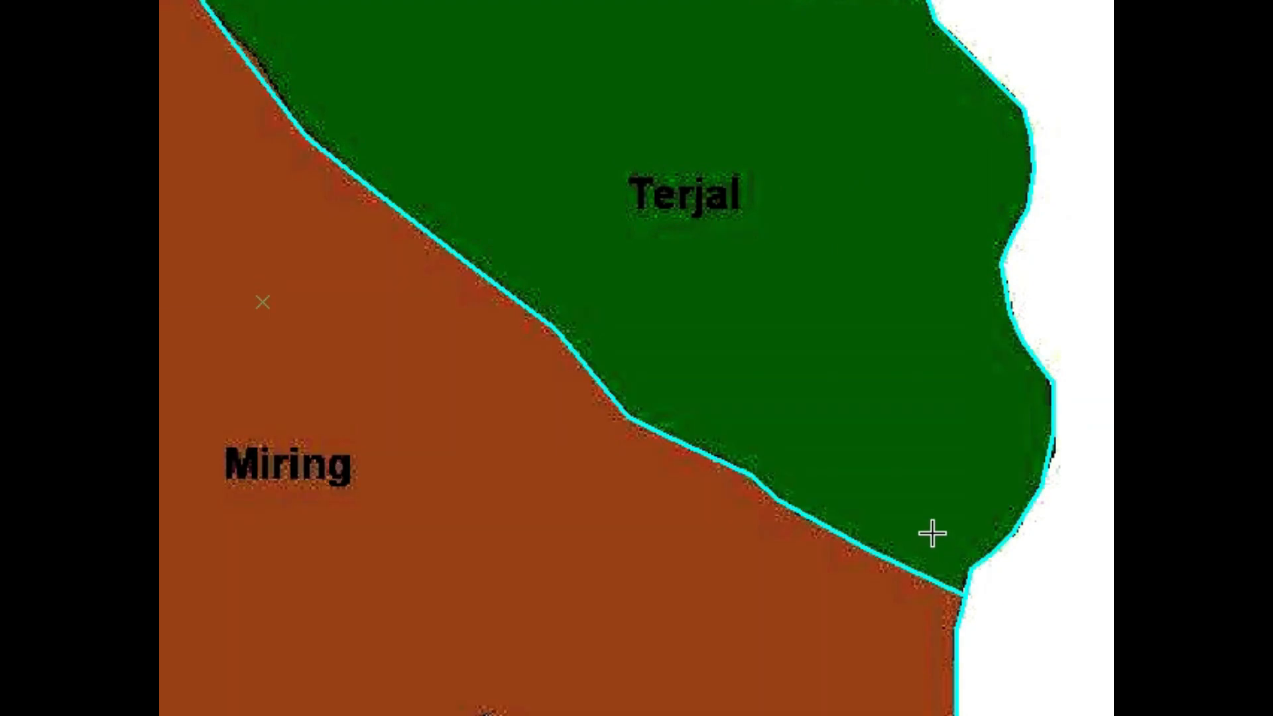
Step: Cut the polygon along the Miring–Landai boundary from just outside the northern outline to just beyond the southern edge
scroll(906, 476, "down", 2)
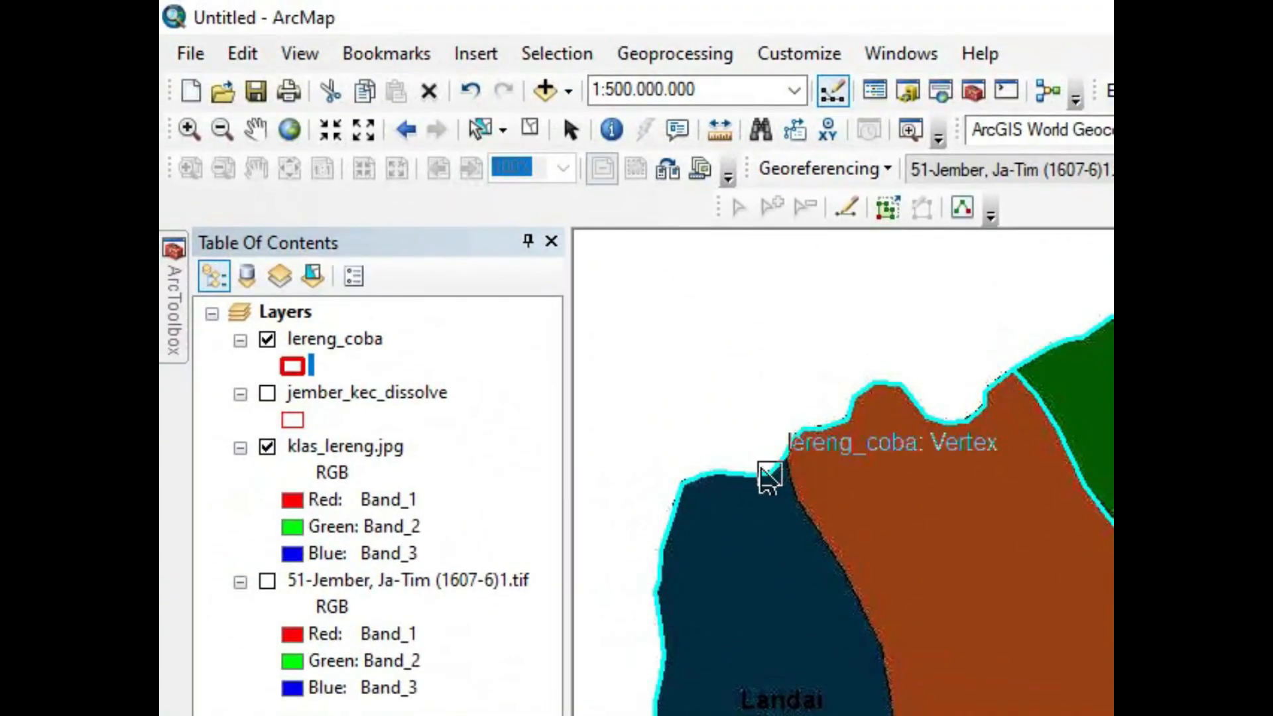
scroll(769, 476, "up", 2)
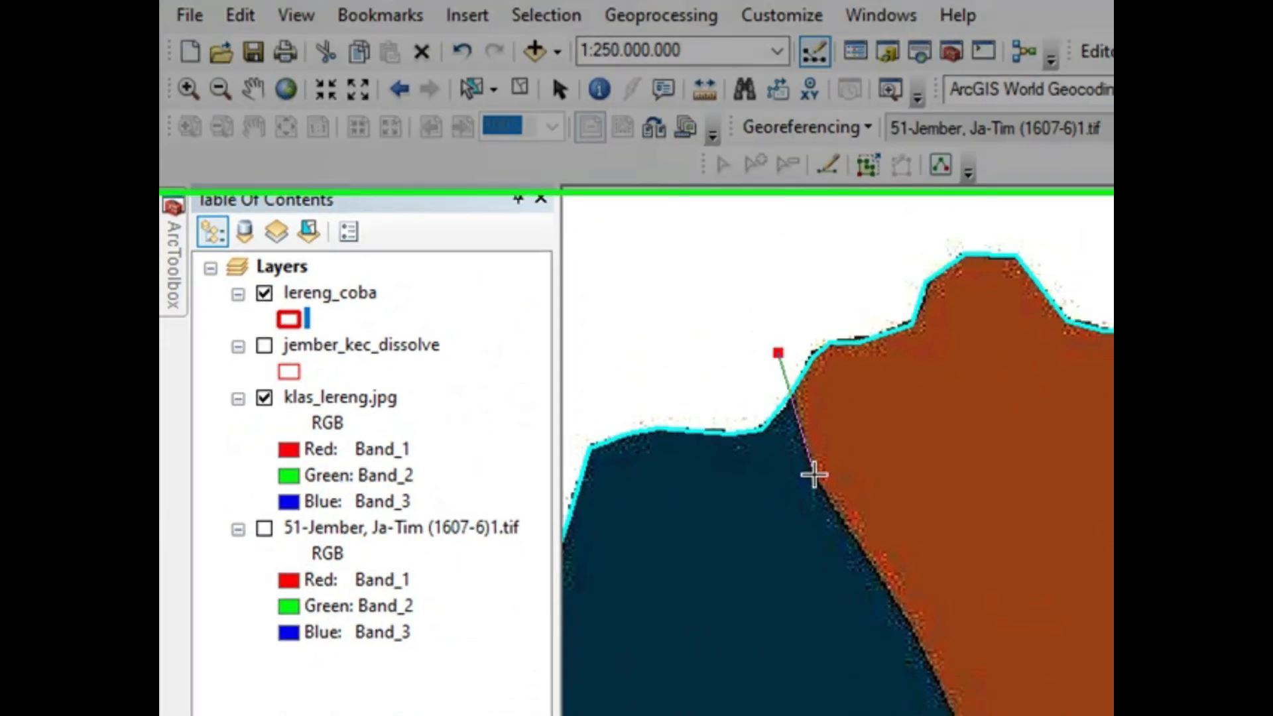
left_click(829, 526)
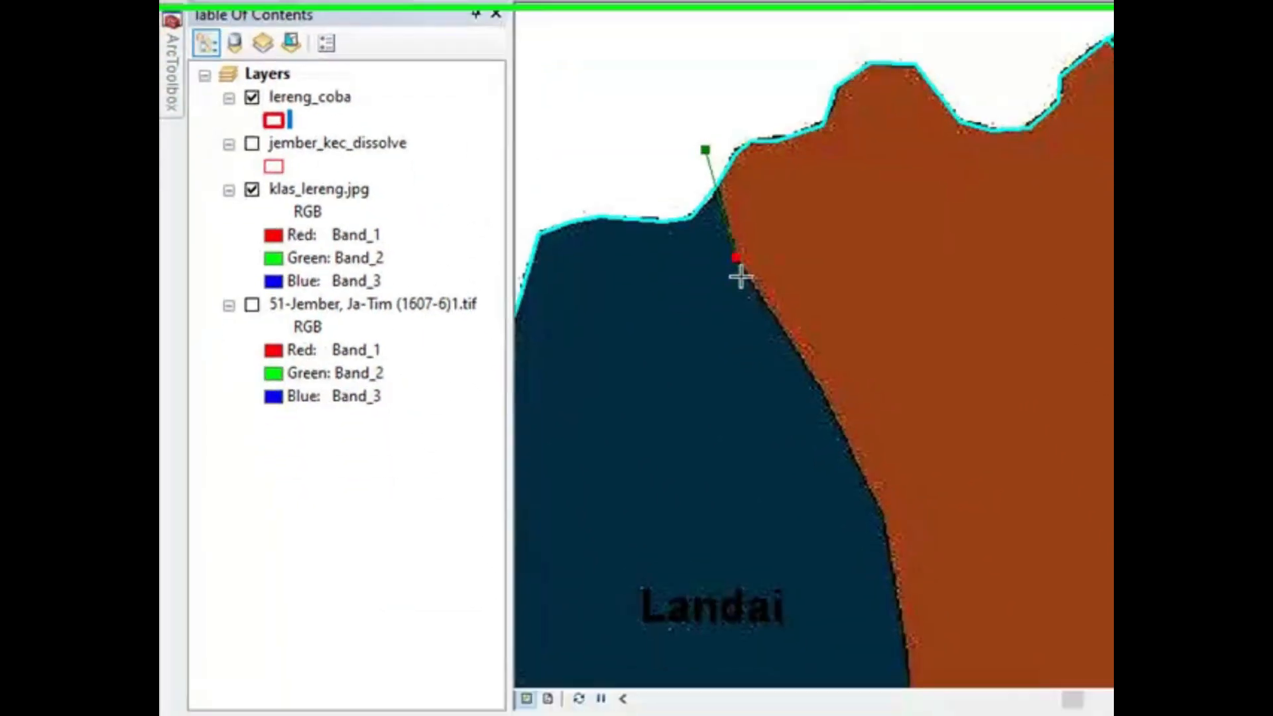
left_click(832, 400)
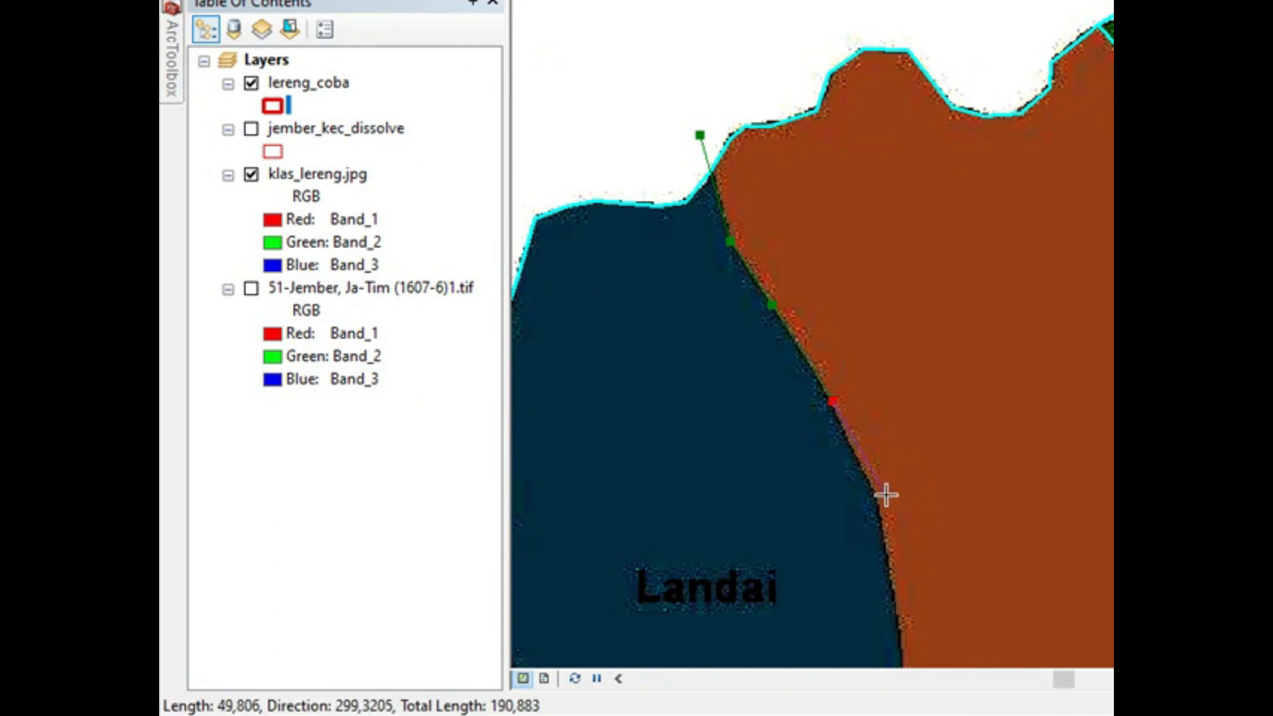
left_click(890, 568)
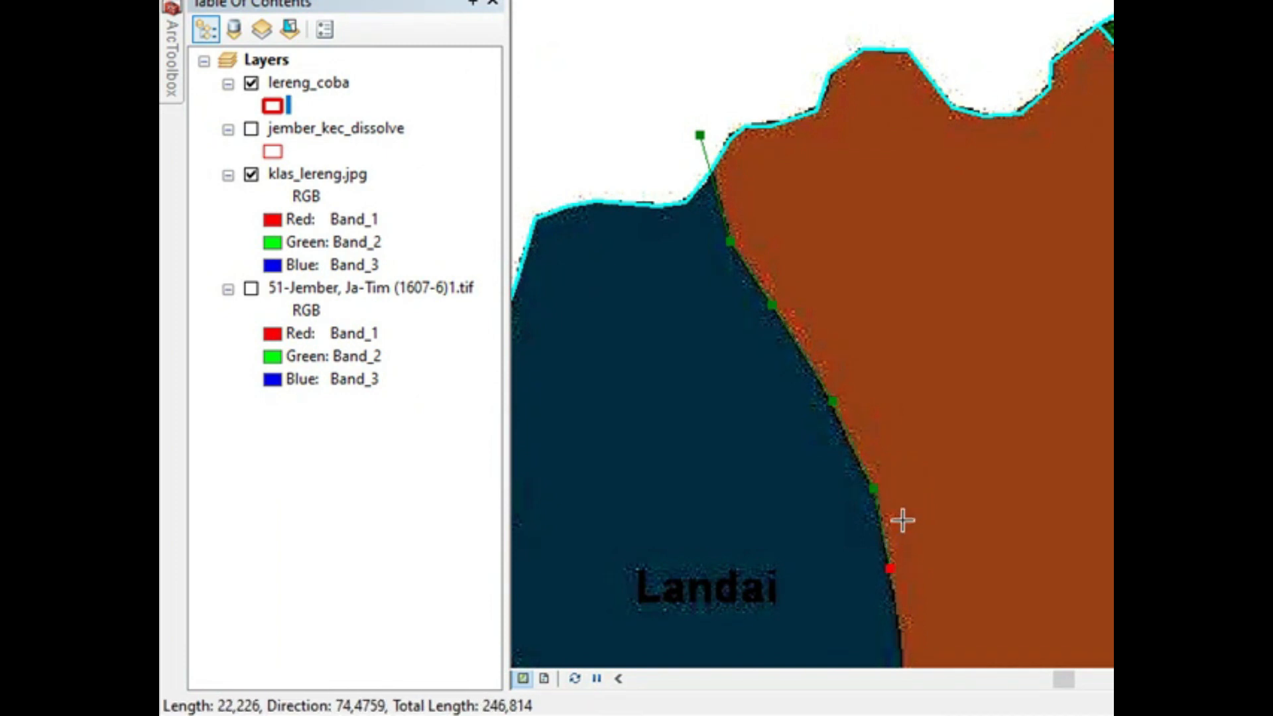
key("Down")
key("Down")
key("Down")
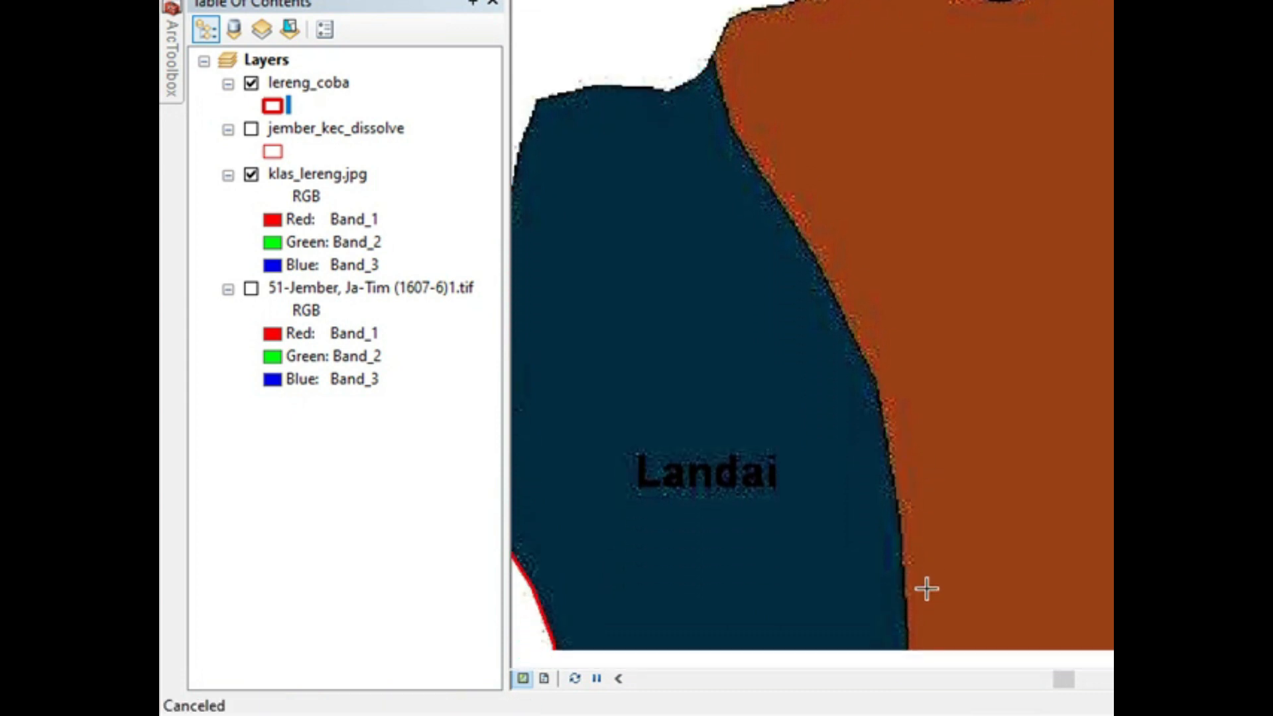
left_click(900, 407)
left_click(907, 502)
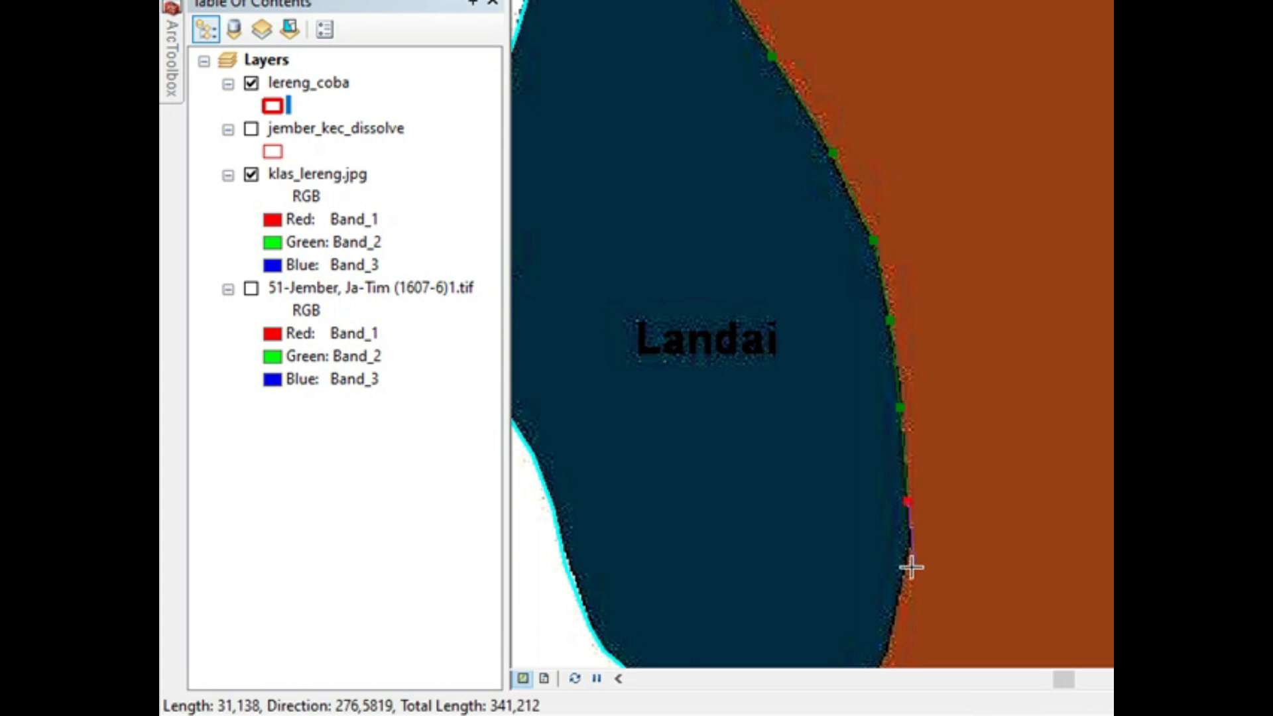
left_click(907, 553)
key("Down")
key("Down")
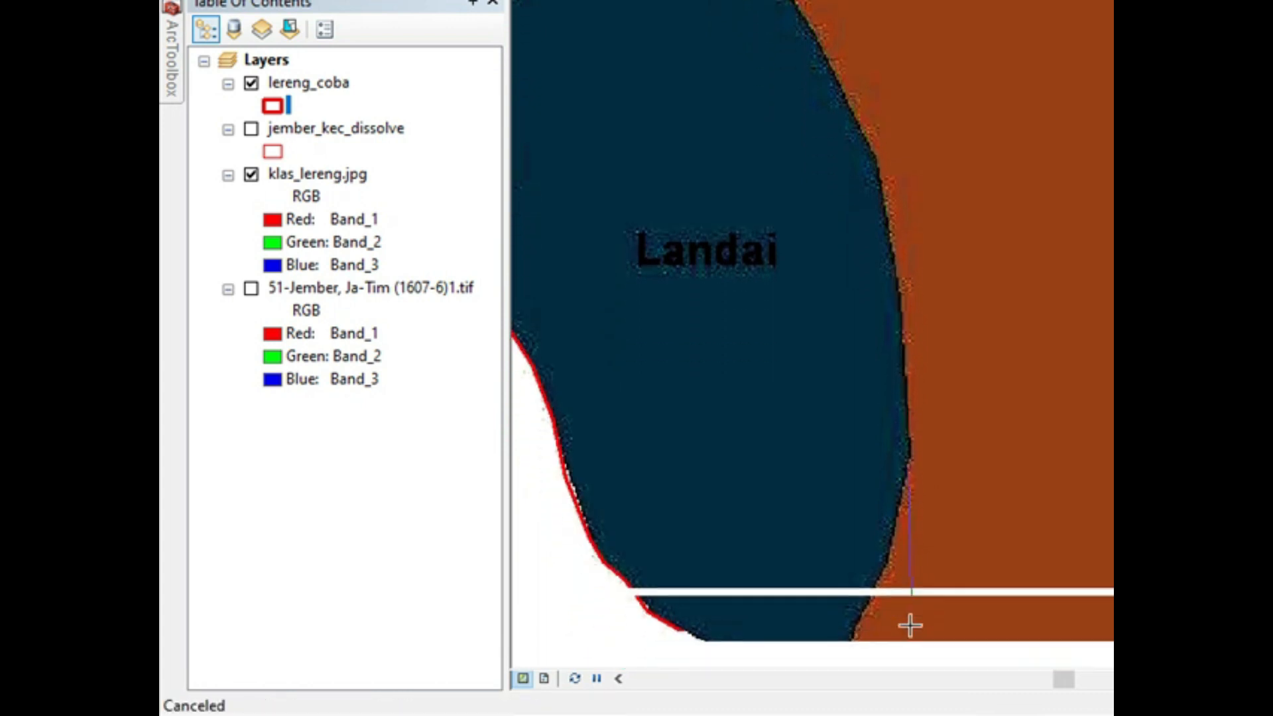
left_click(892, 484)
left_click(881, 529)
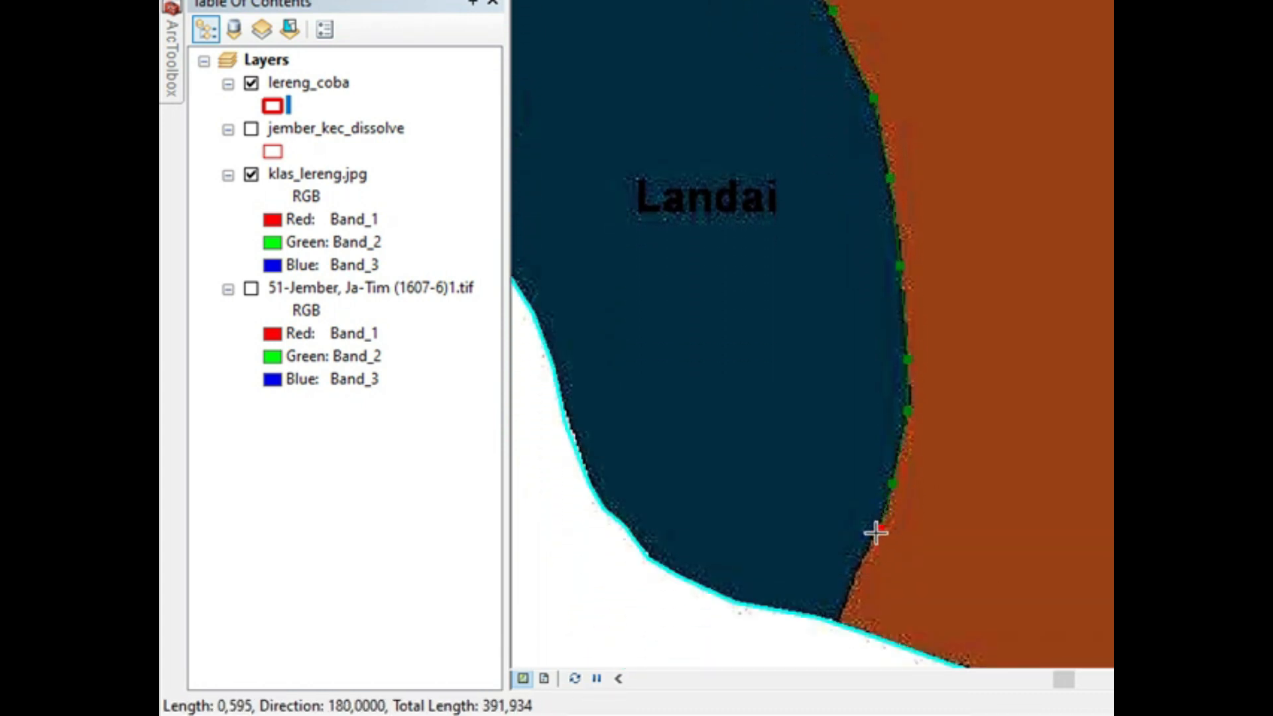
double_click(829, 635)
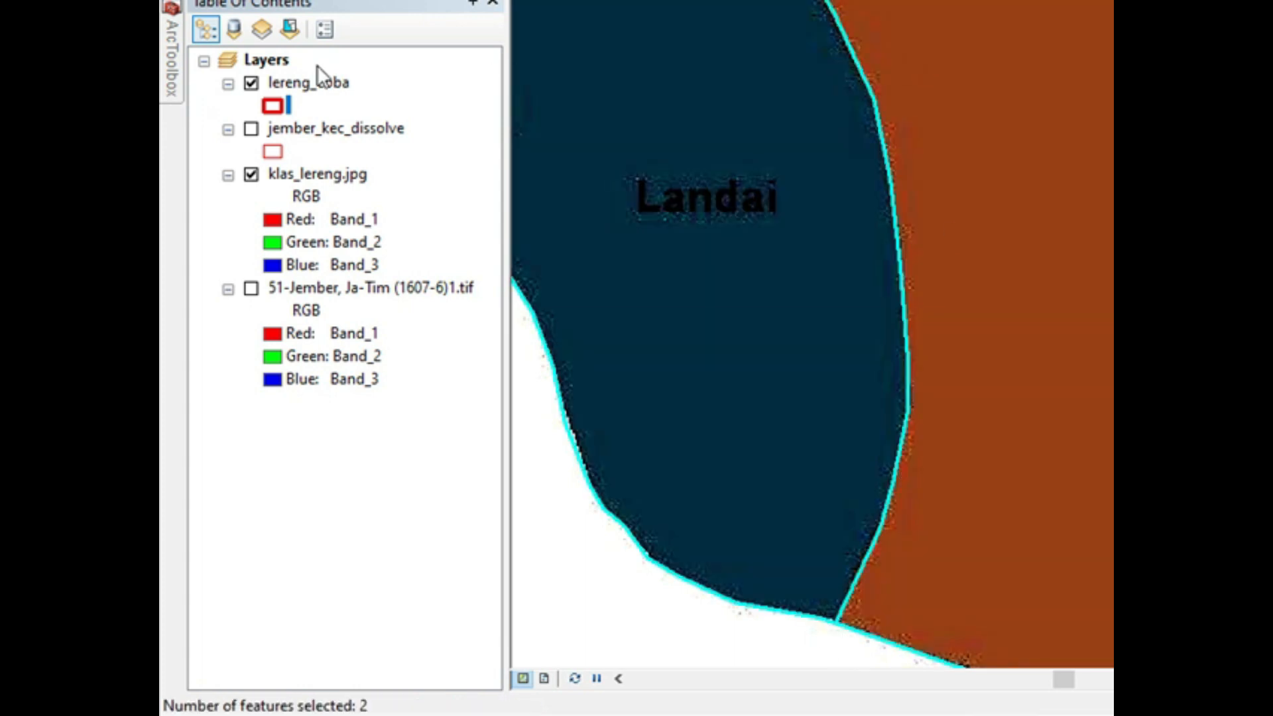
Step: Open the lereng_coba attribute table, clear the feature selection and display the layer's full extent
right_click(304, 82)
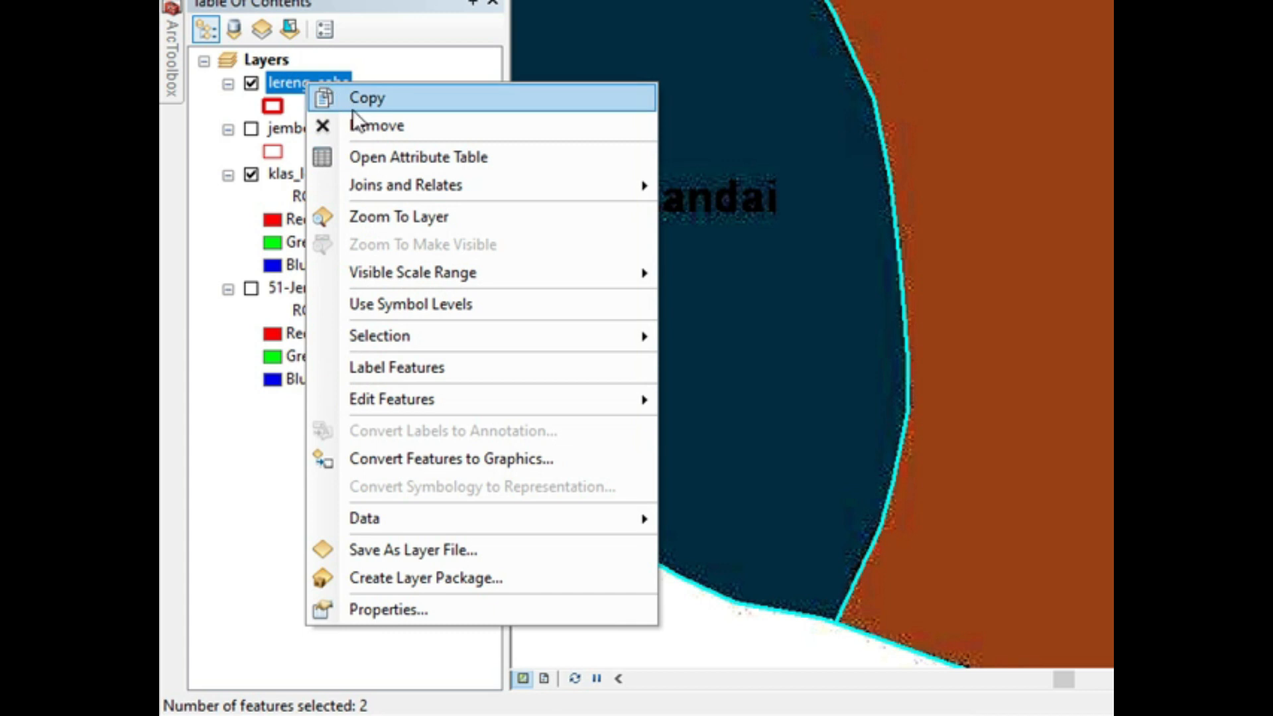
left_click(373, 158)
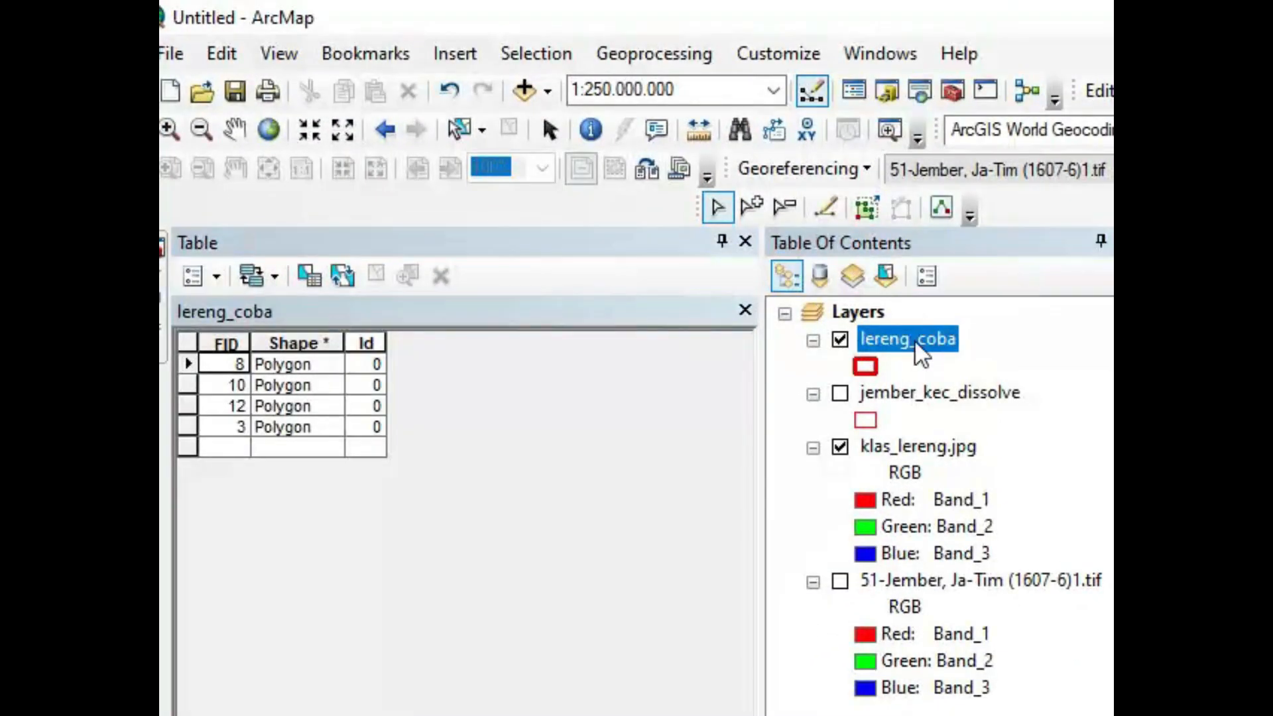
right_click(524, 248)
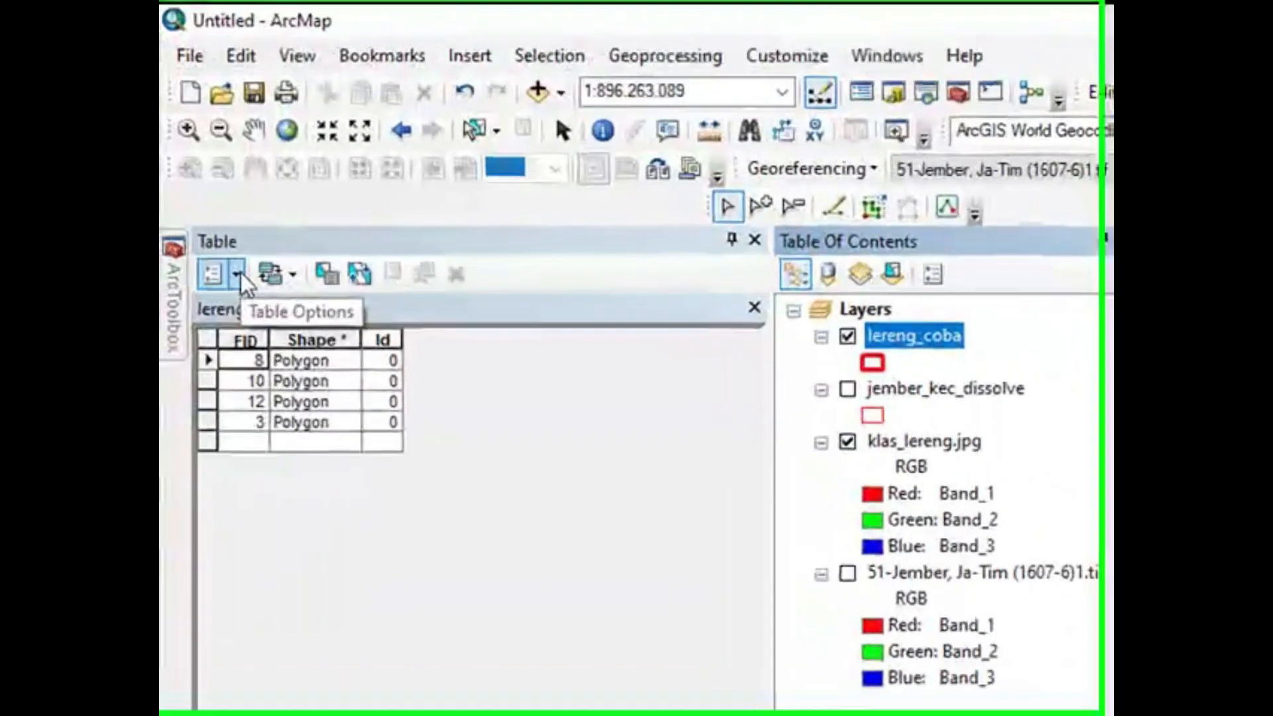
Step: Stop the editing session and save the edits to lereng_coba so a field can be added
left_click(242, 272)
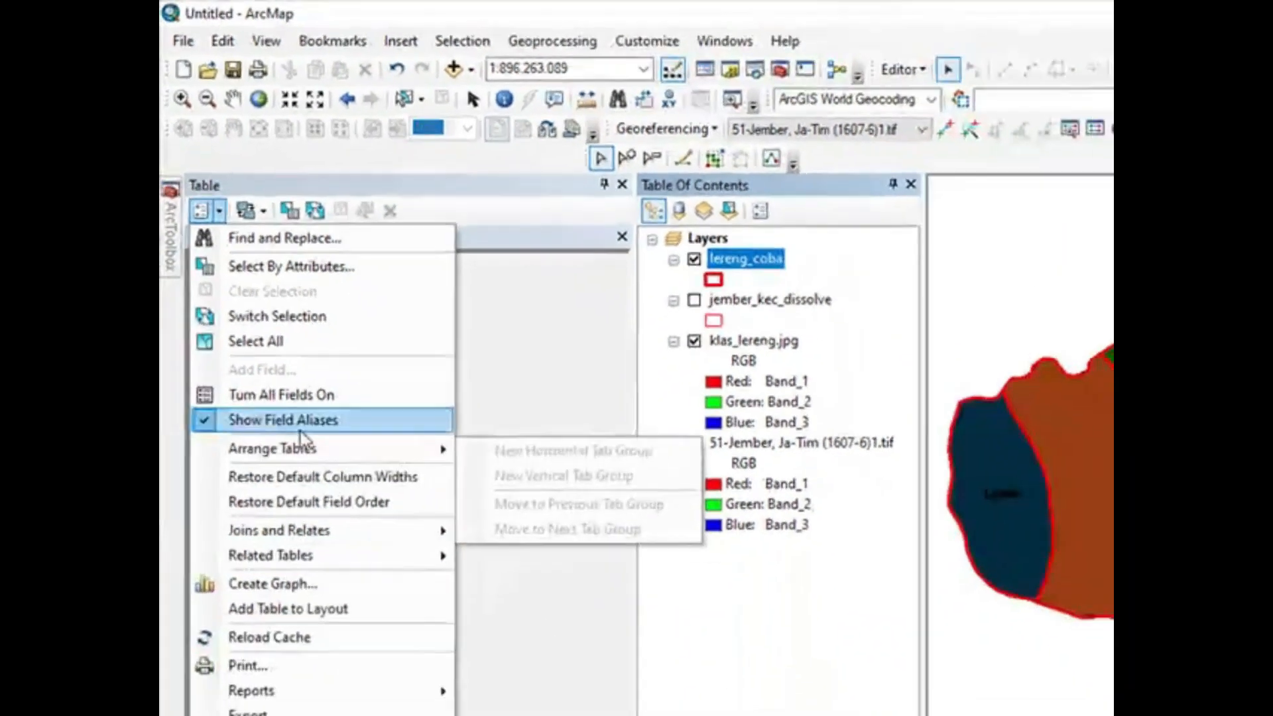
left_click(921, 70)
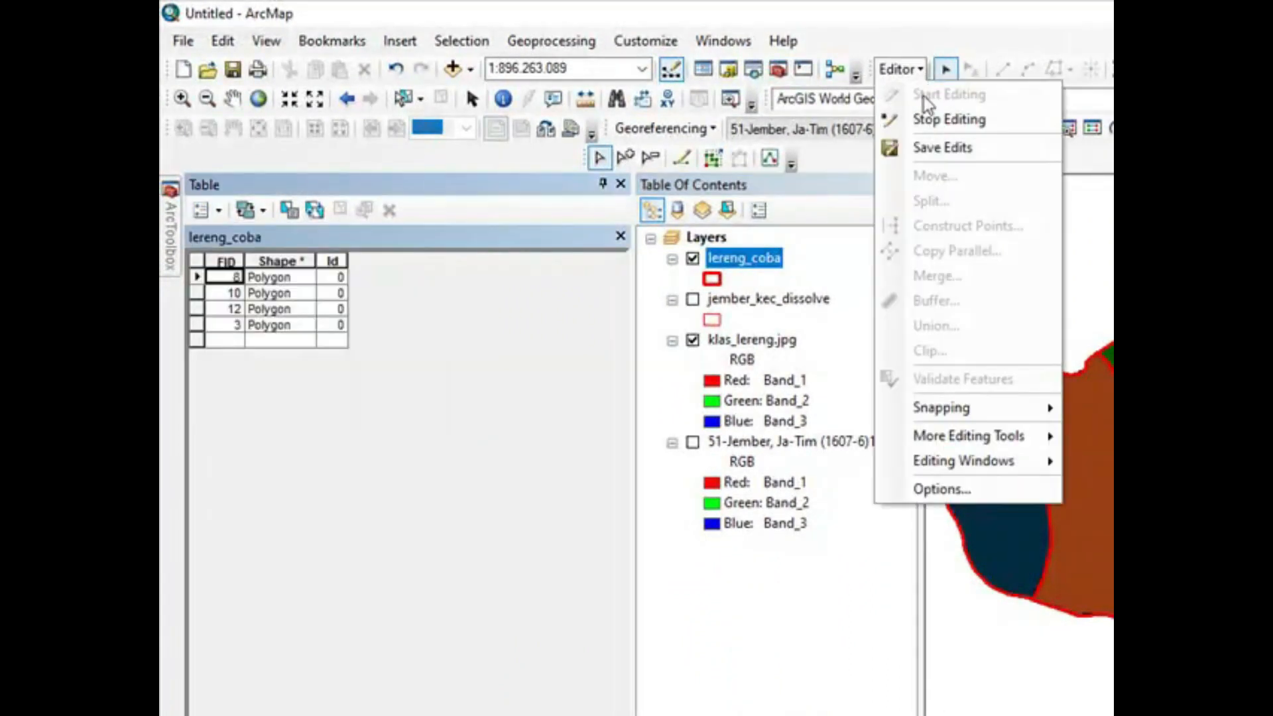
left_click(931, 118)
left_click(859, 492)
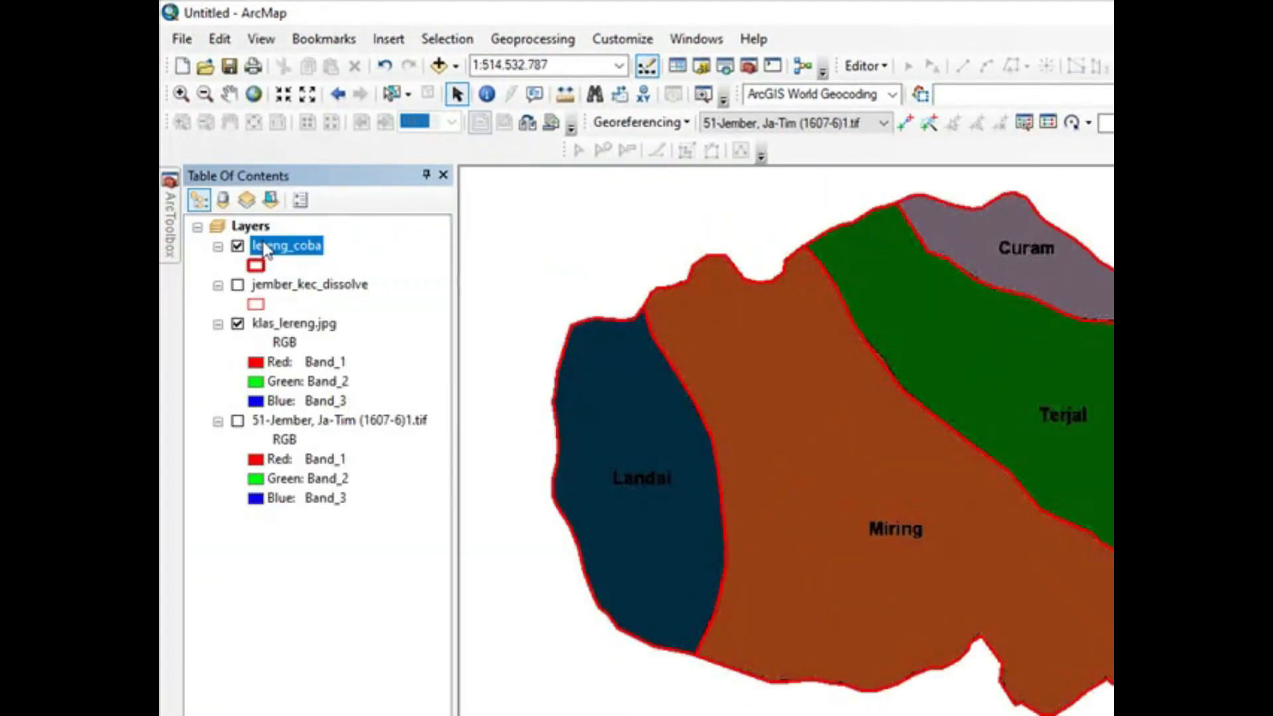
Step: Reopen the lereng_coba attribute table and add a Text field named ket_lereng with a length of 10
right_click(265, 248)
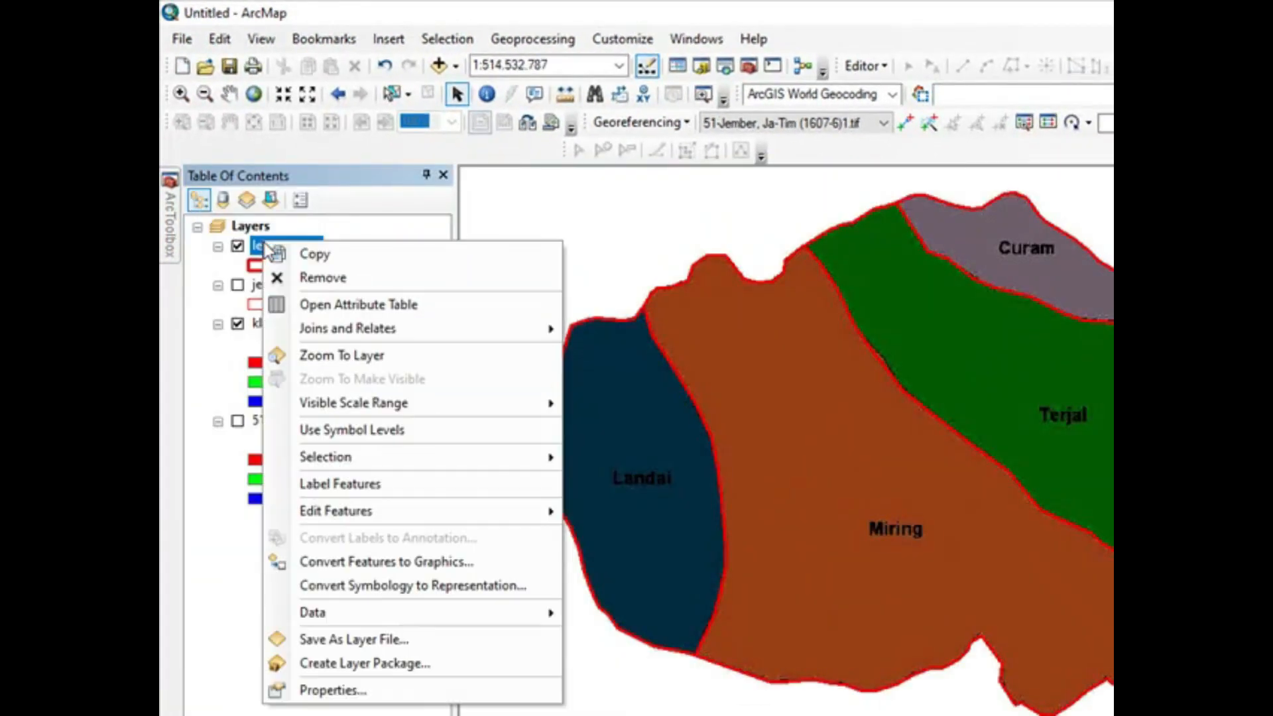
left_click(313, 302)
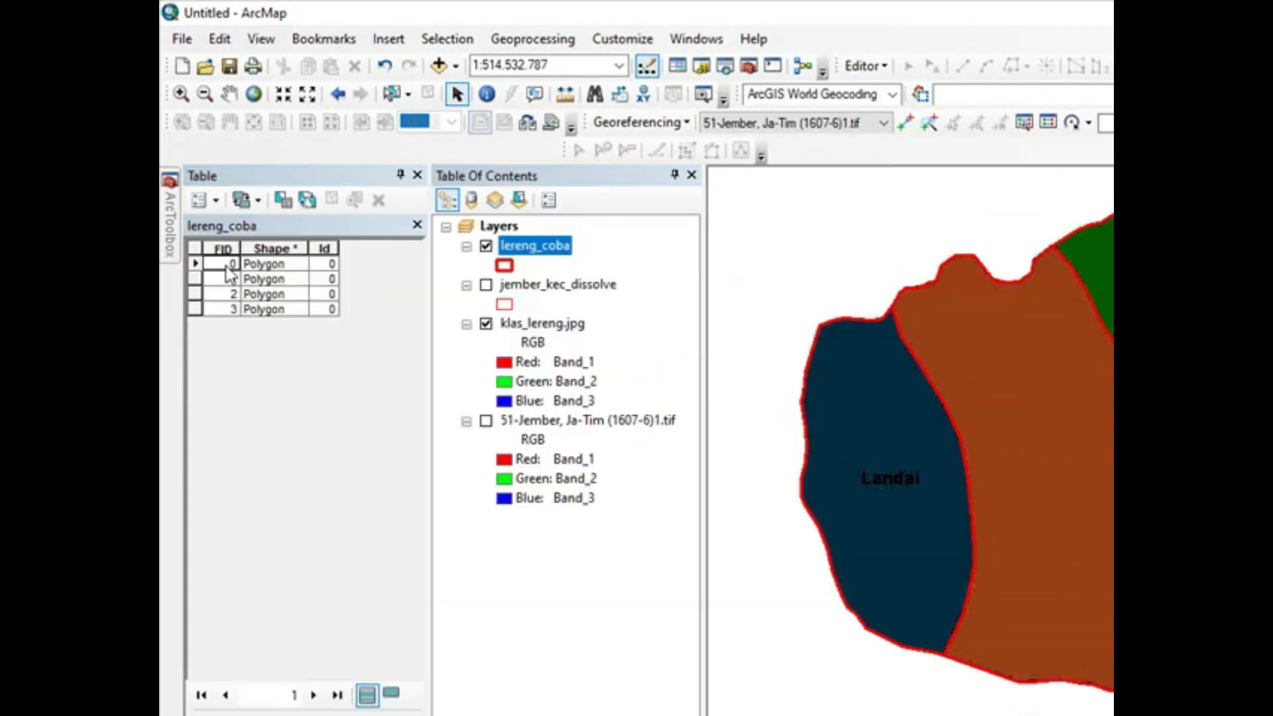
left_click(217, 199)
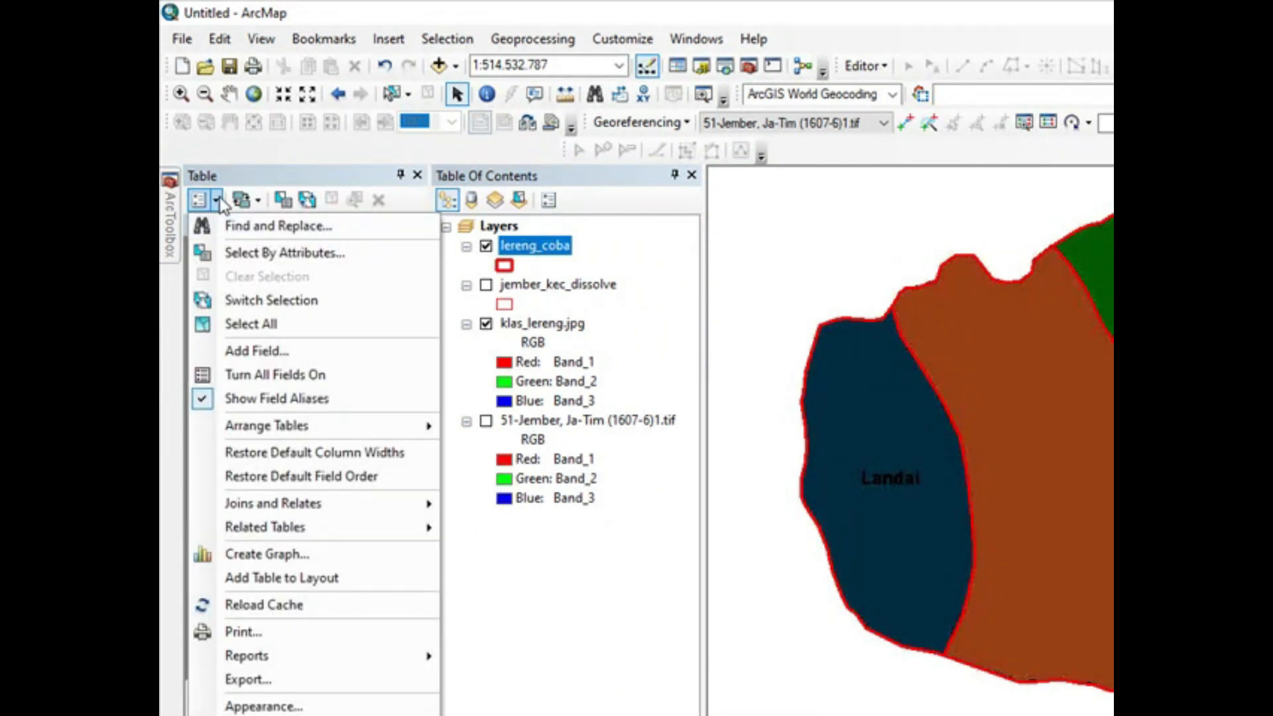
left_click(251, 353)
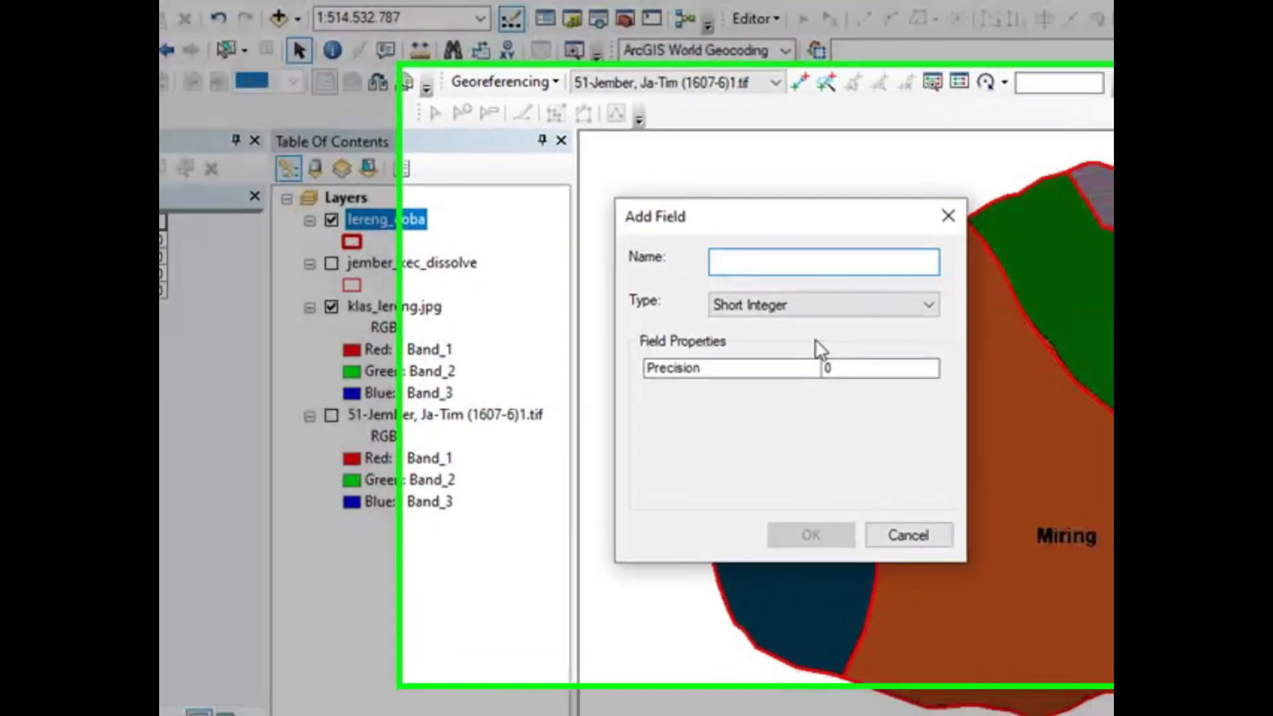
type("kE")
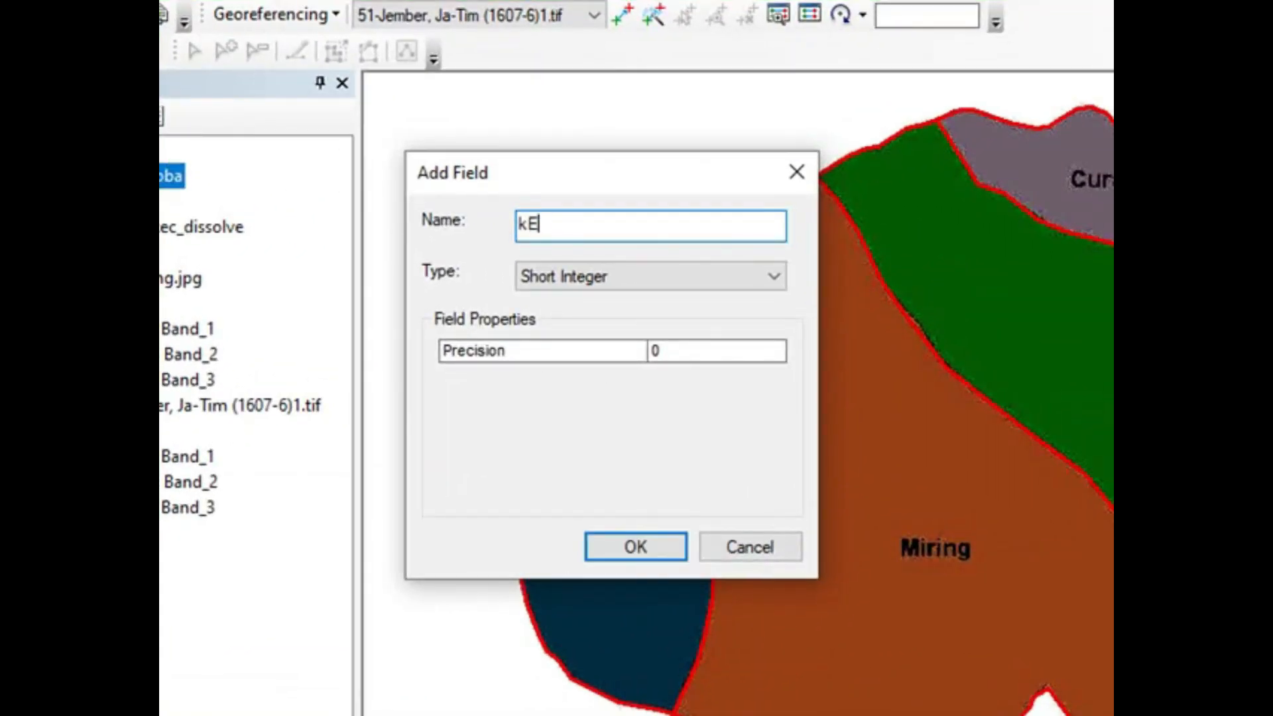
key("BackSpace")
key("BackSpace")
type("ket")
left_click(781, 284)
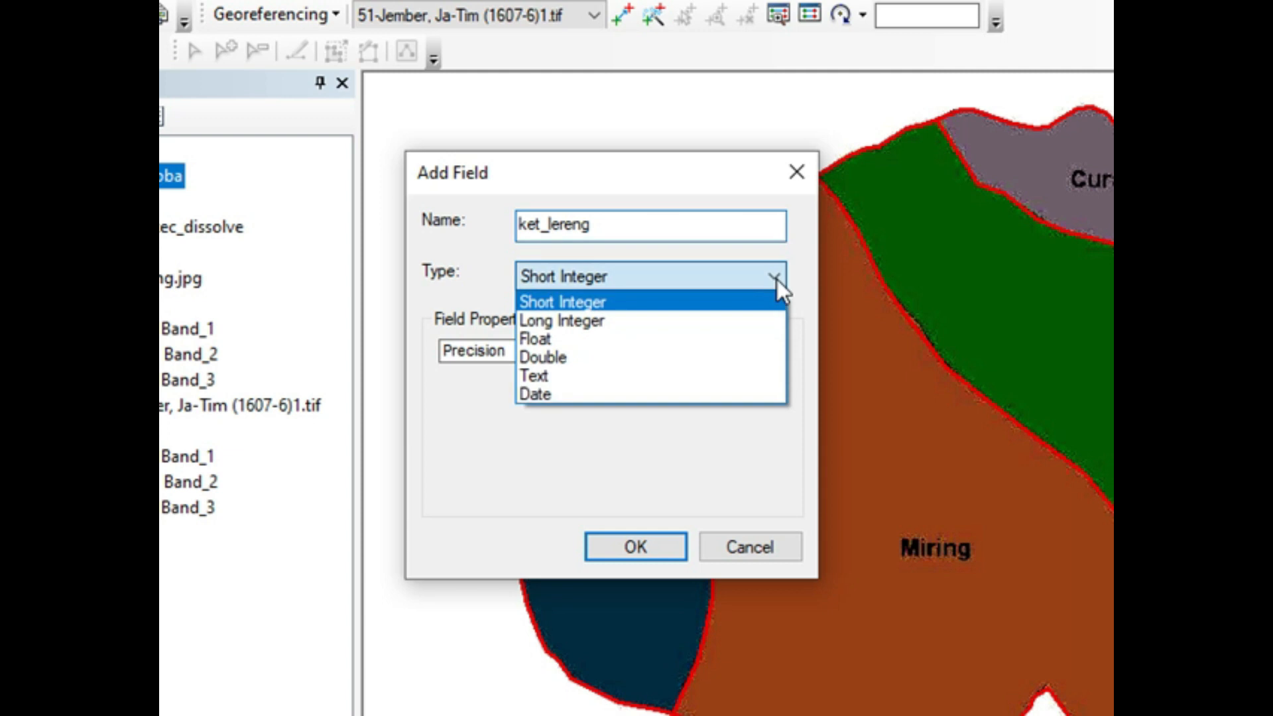
left_click(727, 377)
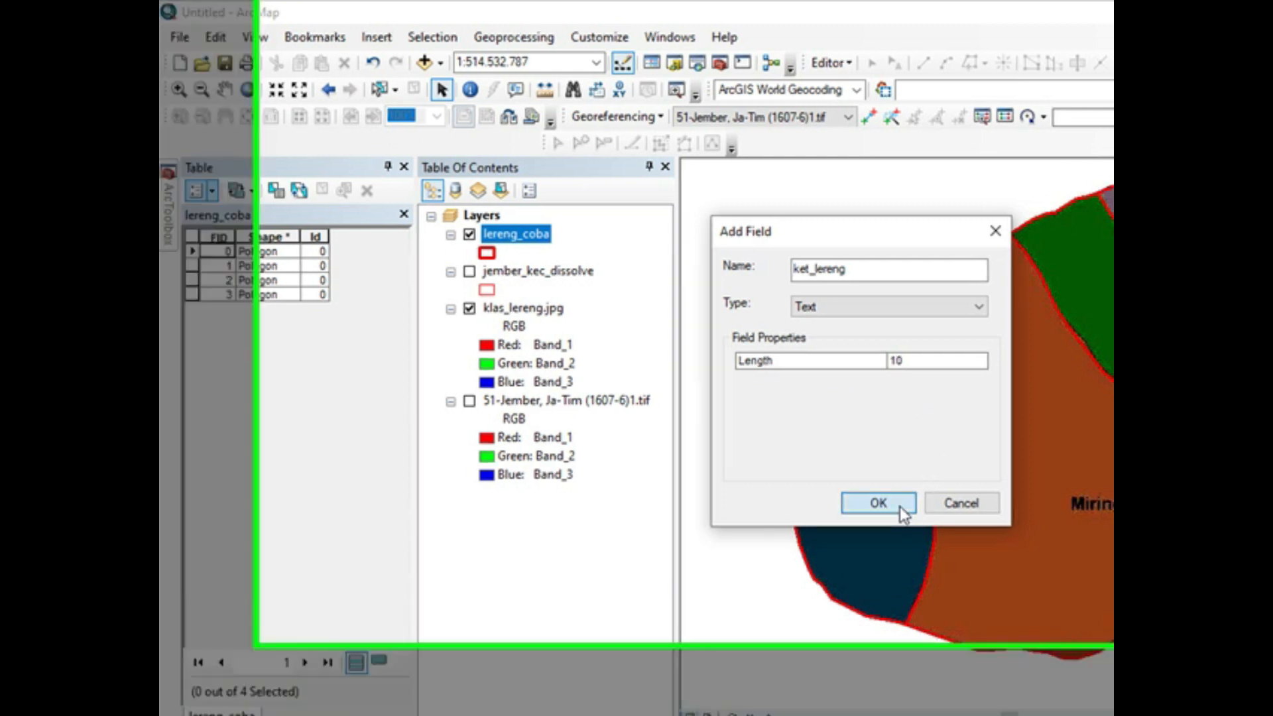
left_click(900, 506)
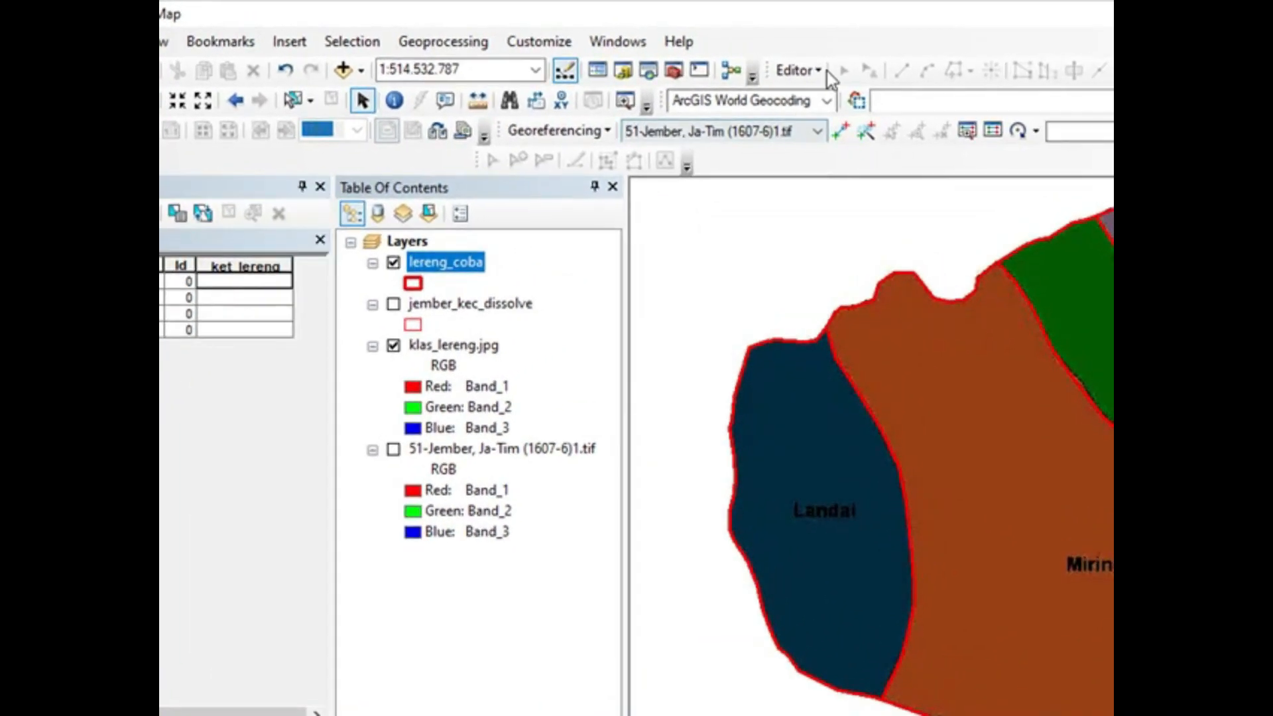
Step: Start an editing session on lereng_coba, continuing past the spatial reference warning
left_click(819, 70)
left_click(825, 97)
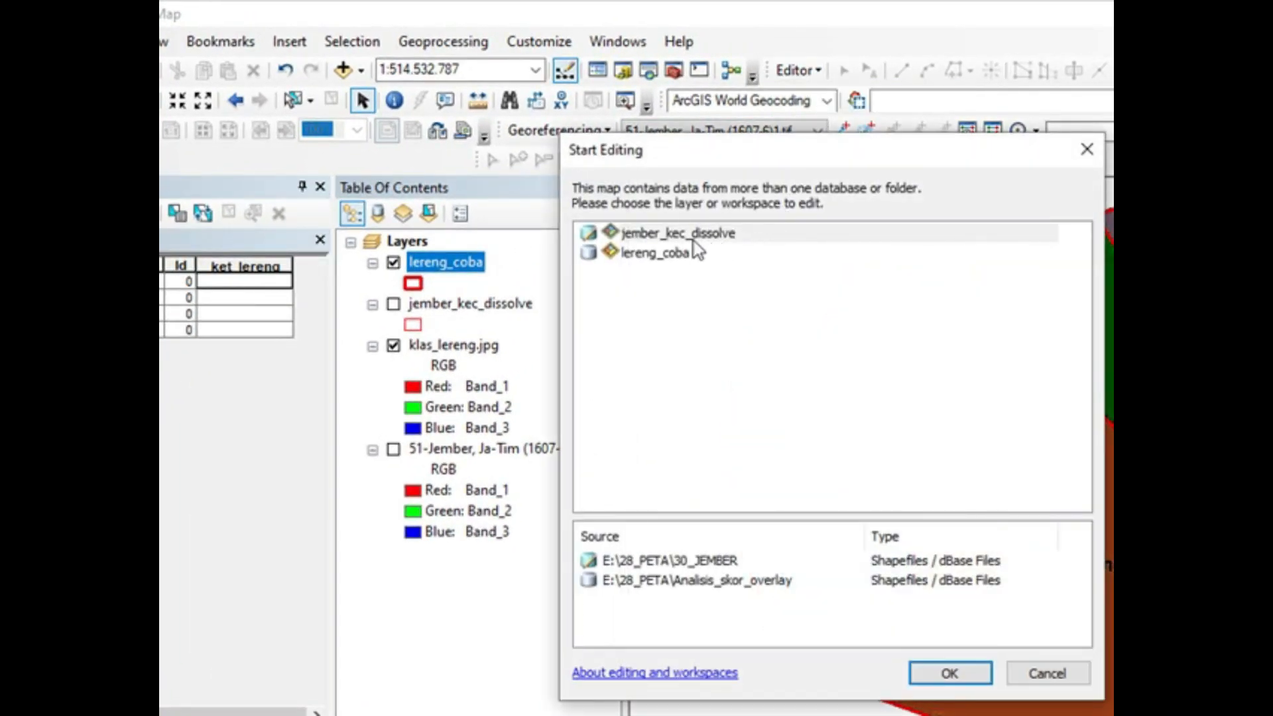
left_click(693, 252)
left_click(949, 673)
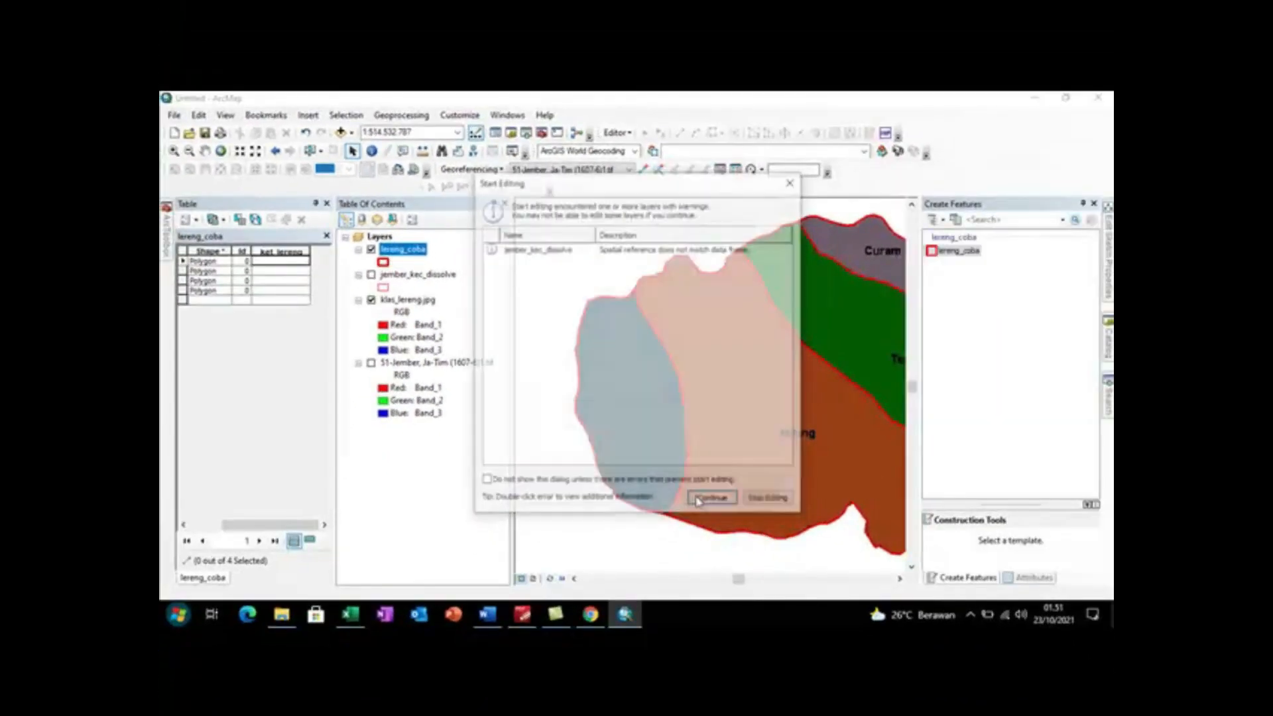
left_click(696, 503)
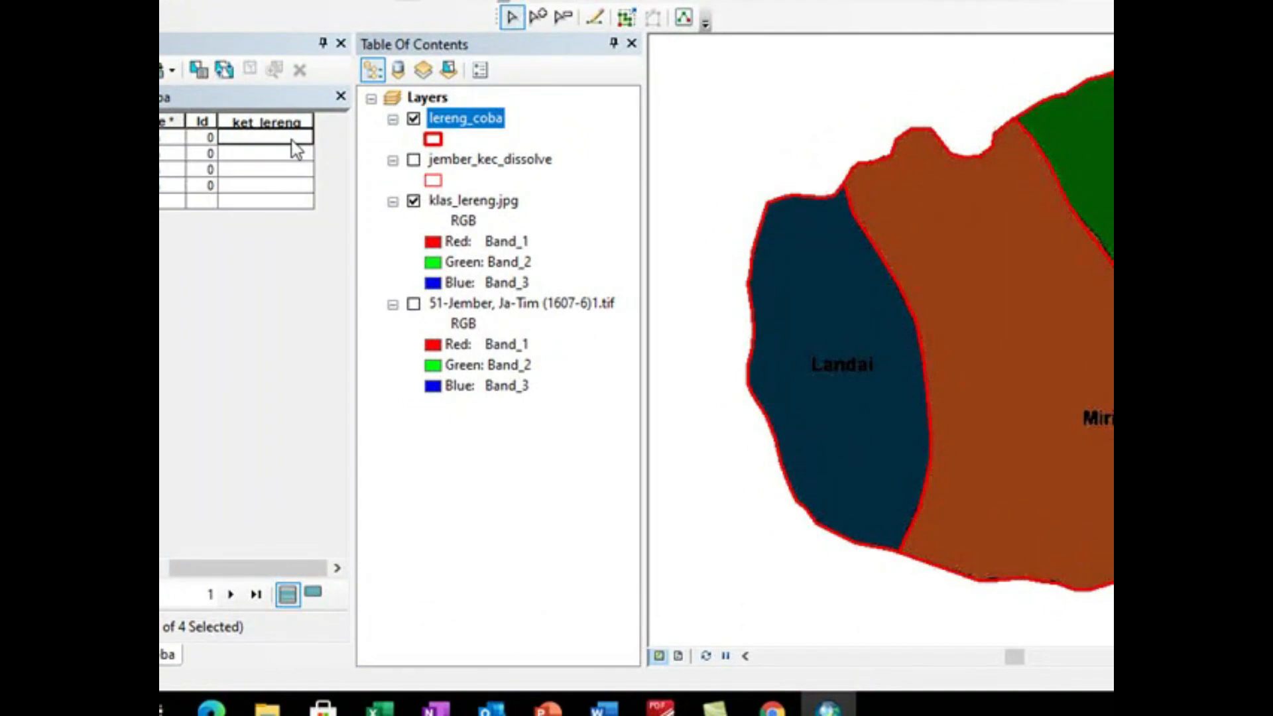
Step: Fill the ket_lereng field of the four polygons, in row order, with Curam, Terjal, Miring and Landai
left_click(294, 139)
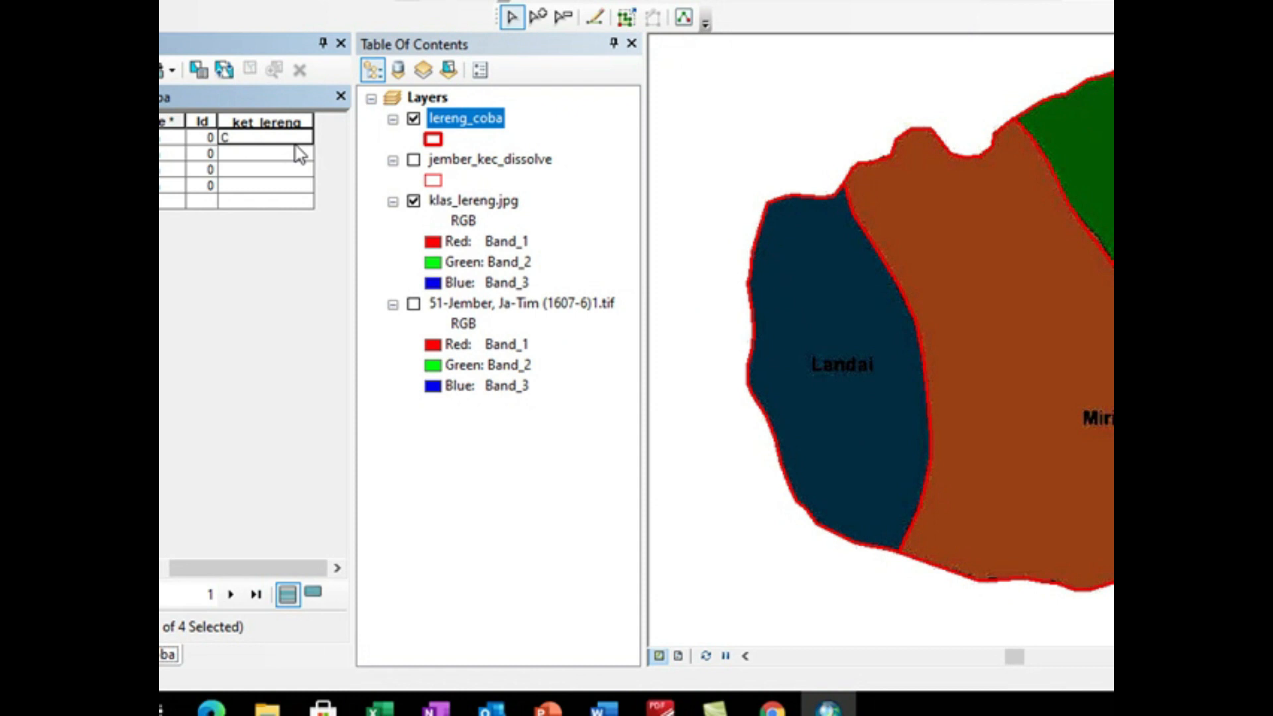
left_click(298, 153)
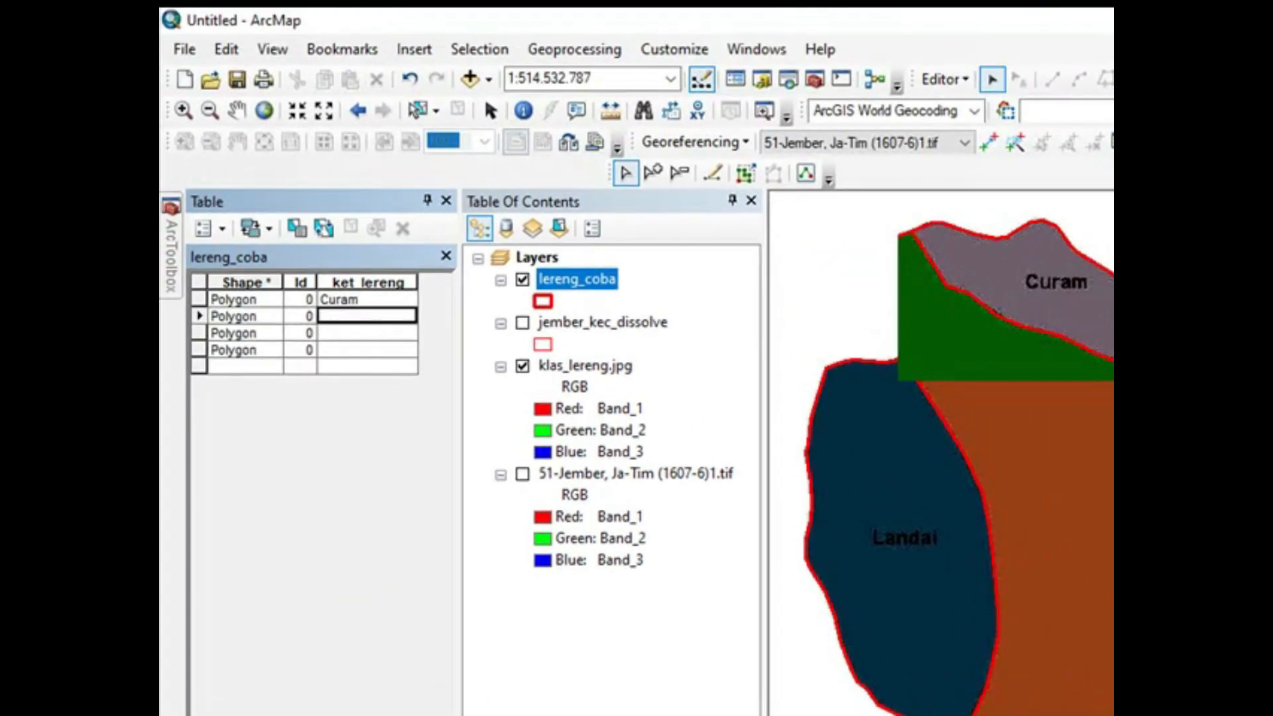
left_click(361, 312)
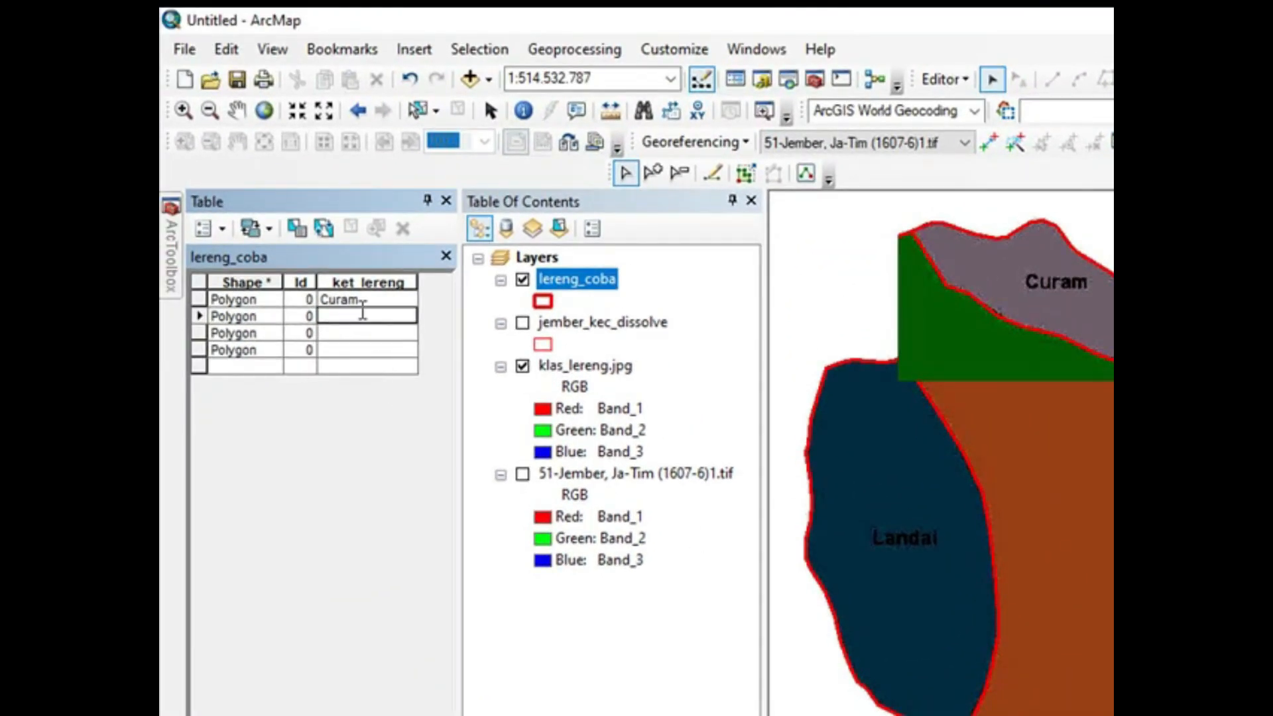
key("Return")
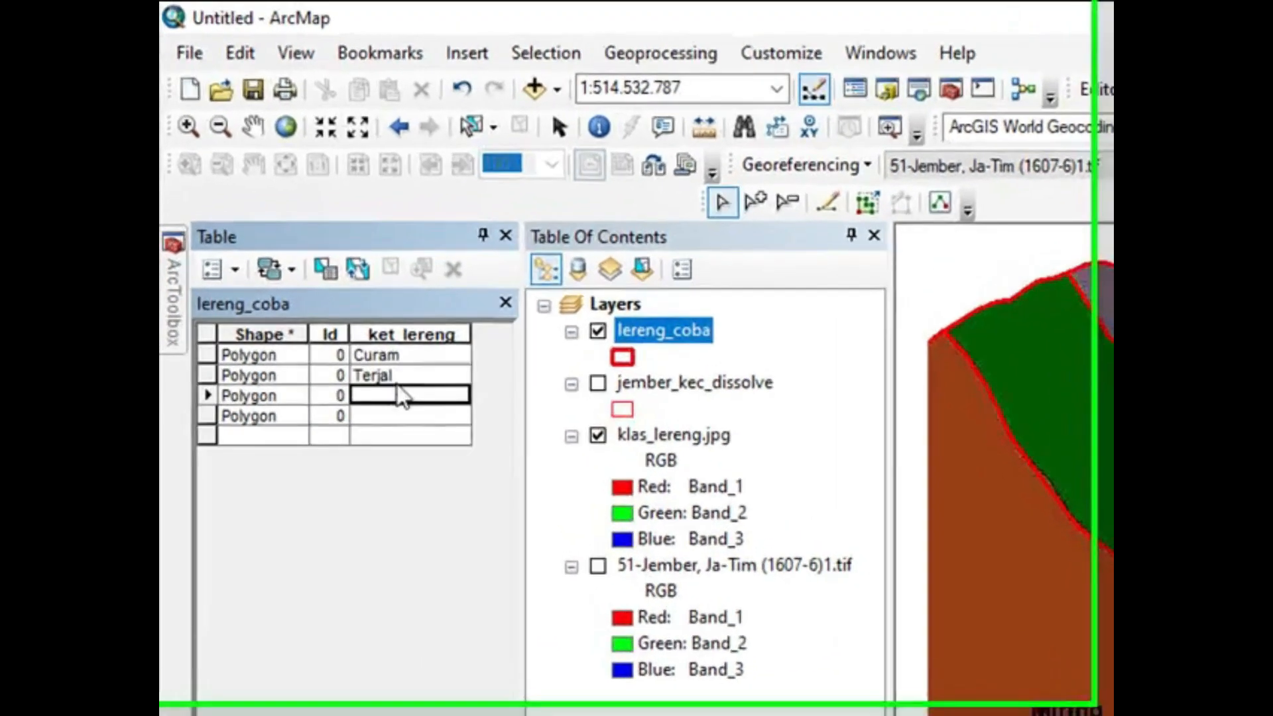
left_click(383, 393)
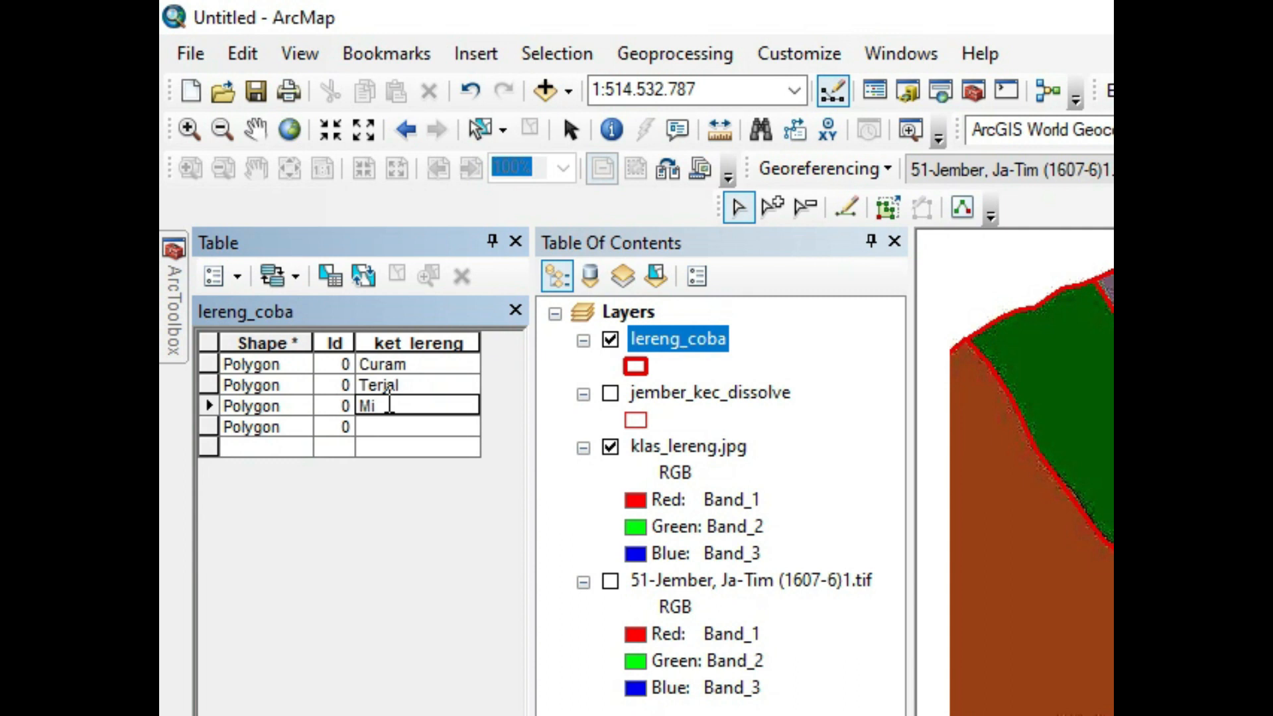
type("Miring")
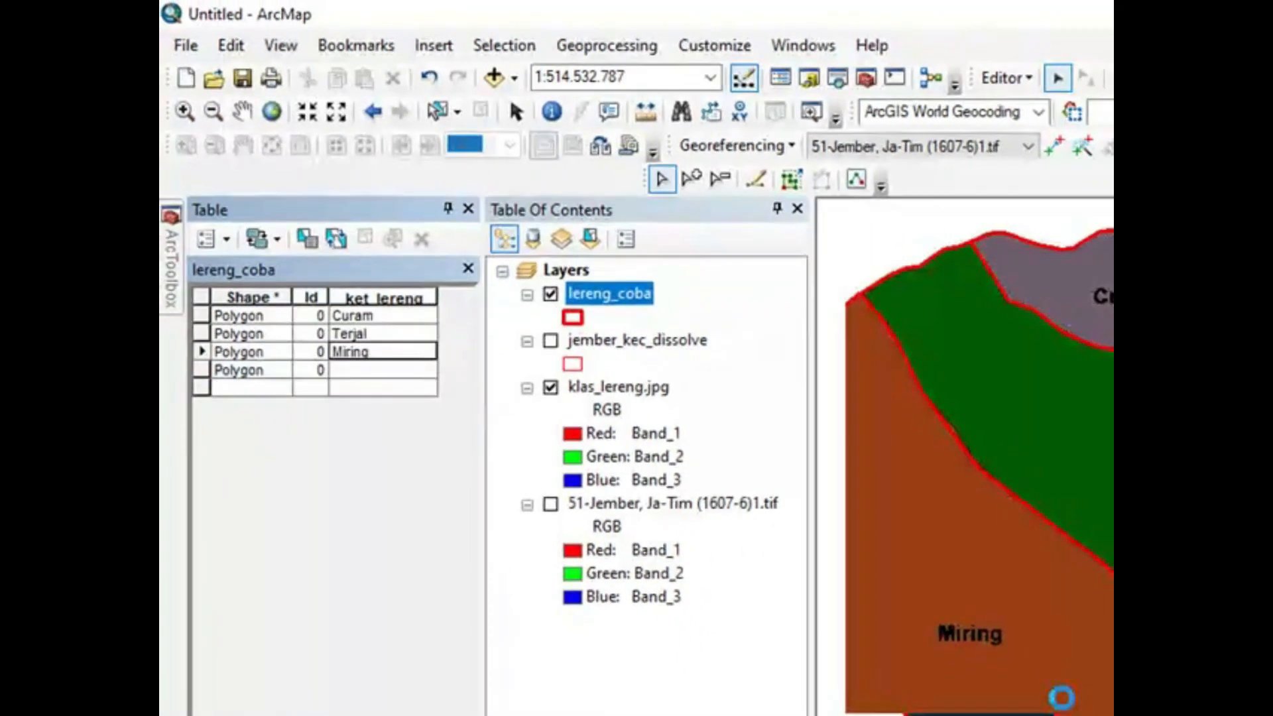
left_click(385, 370)
type("Landai")
key("Return")
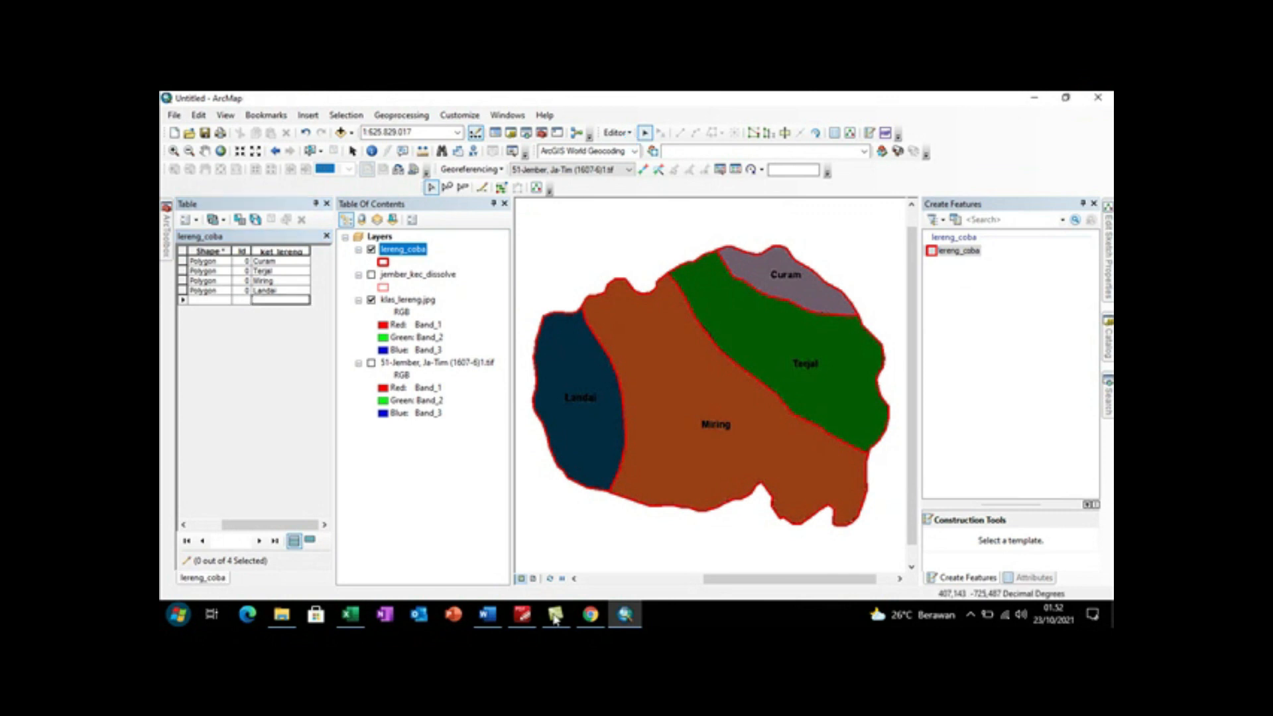
Step: Stop editing and save the ket_lereng attribute edits
left_click(618, 134)
left_click(647, 164)
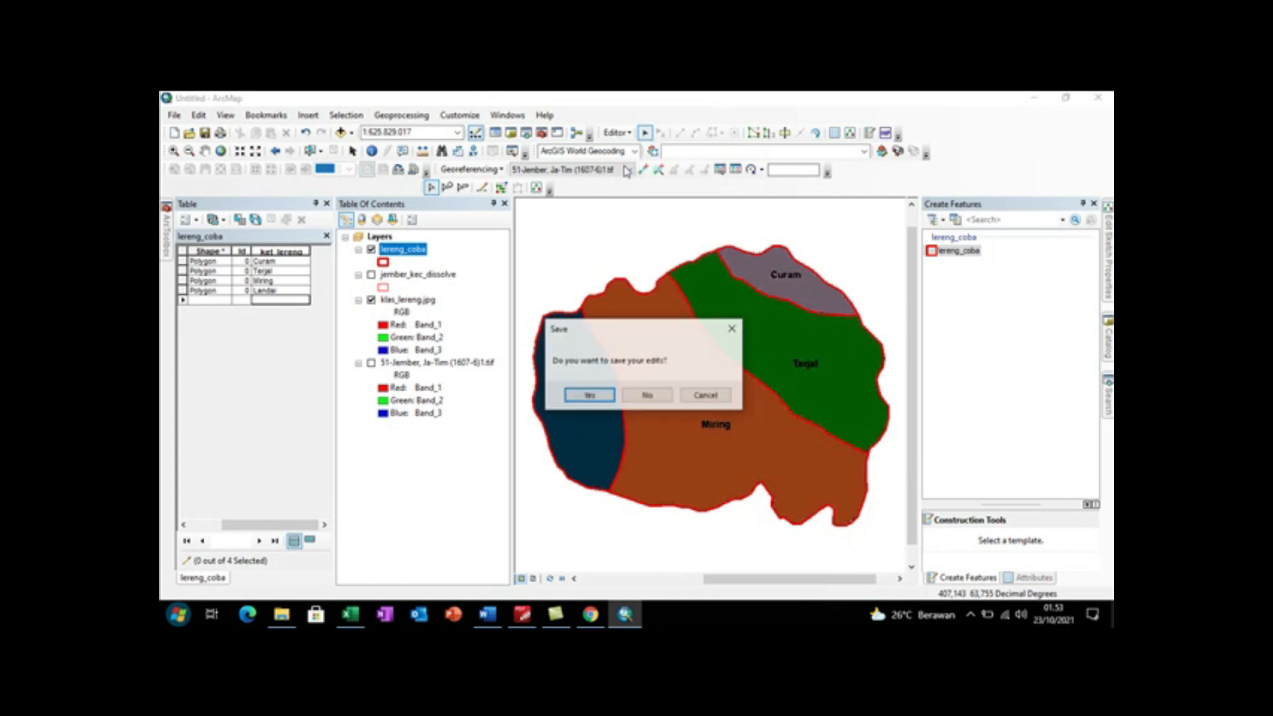
left_click(599, 396)
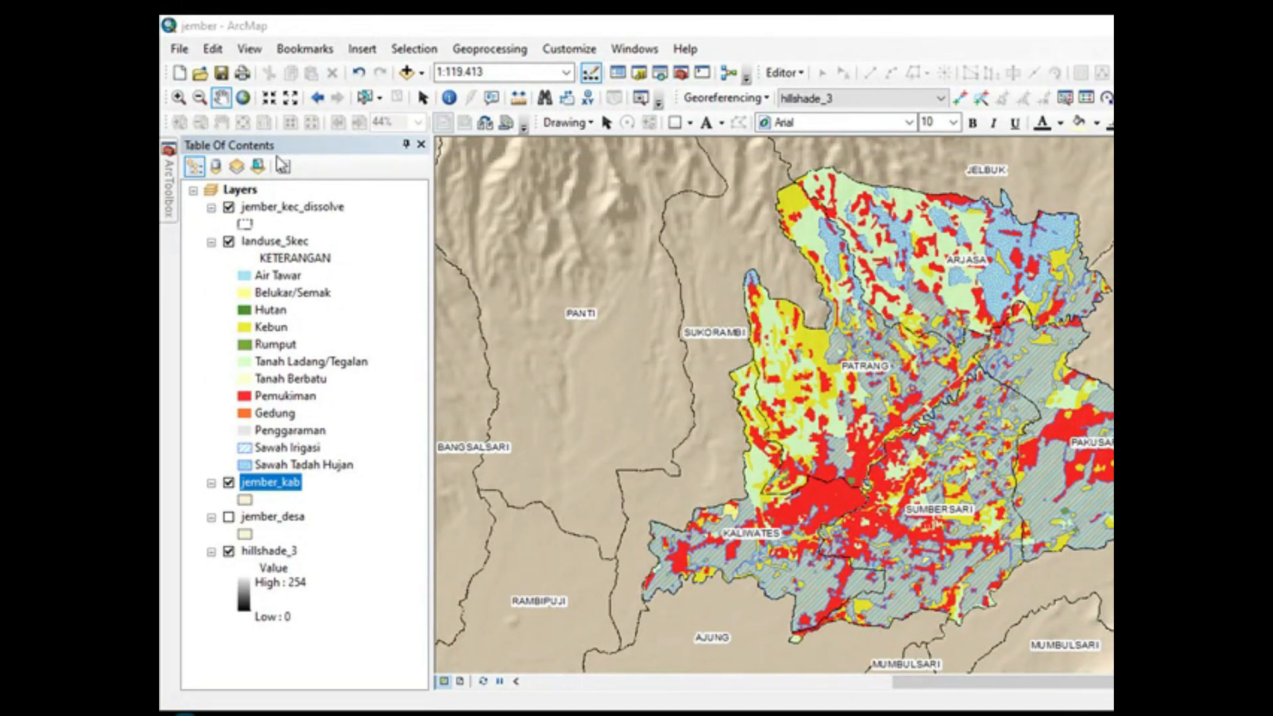
Step: Switch to the page layout view and set the map page's standard size to A4
left_click(248, 51)
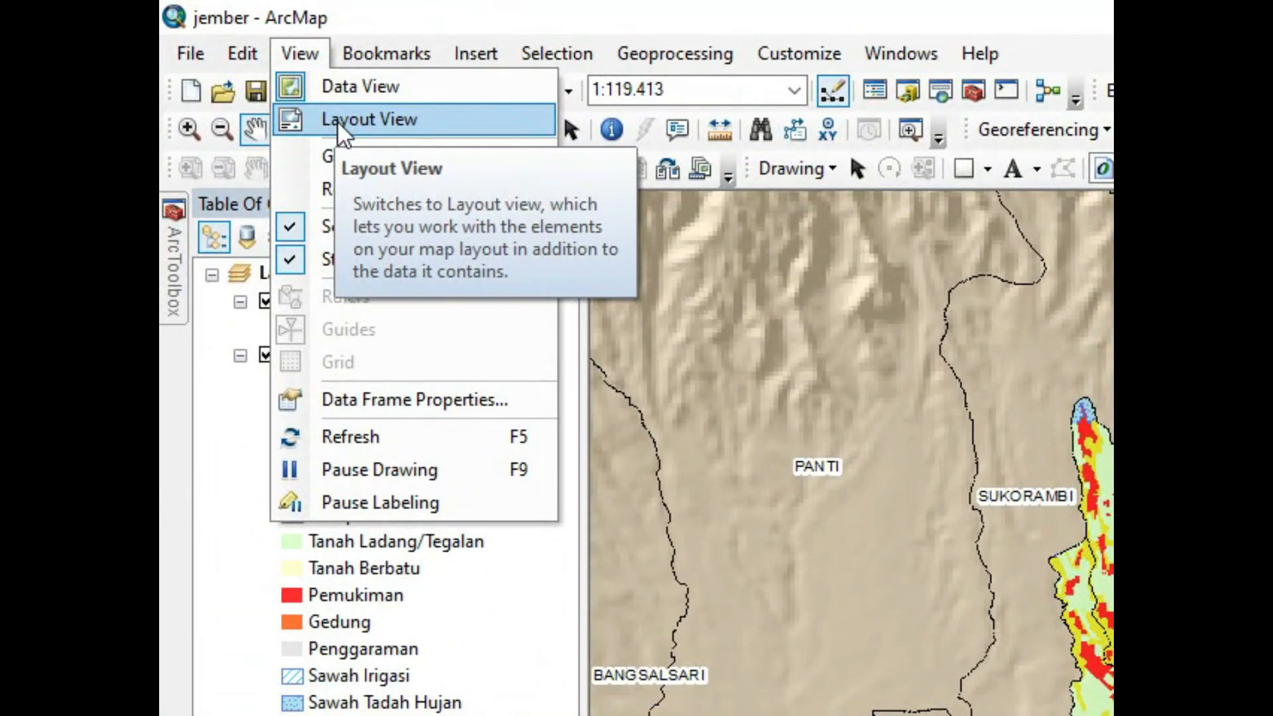
left_click(337, 120)
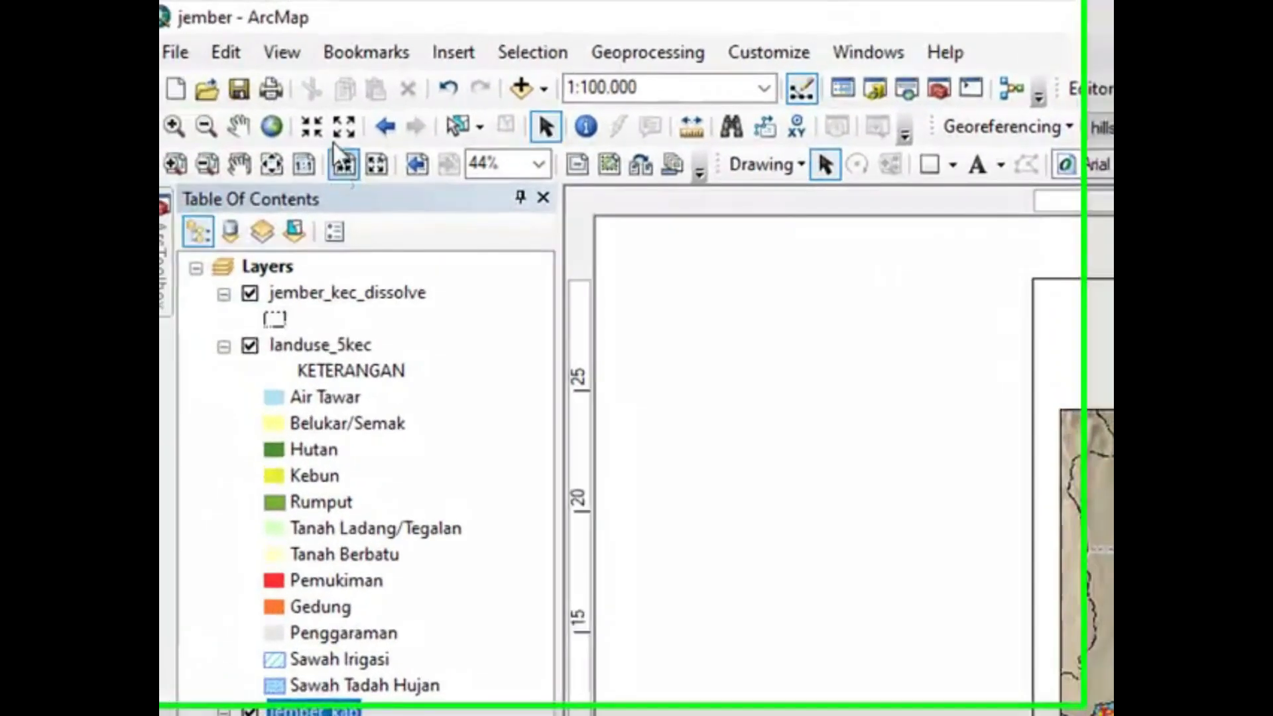
left_click(176, 53)
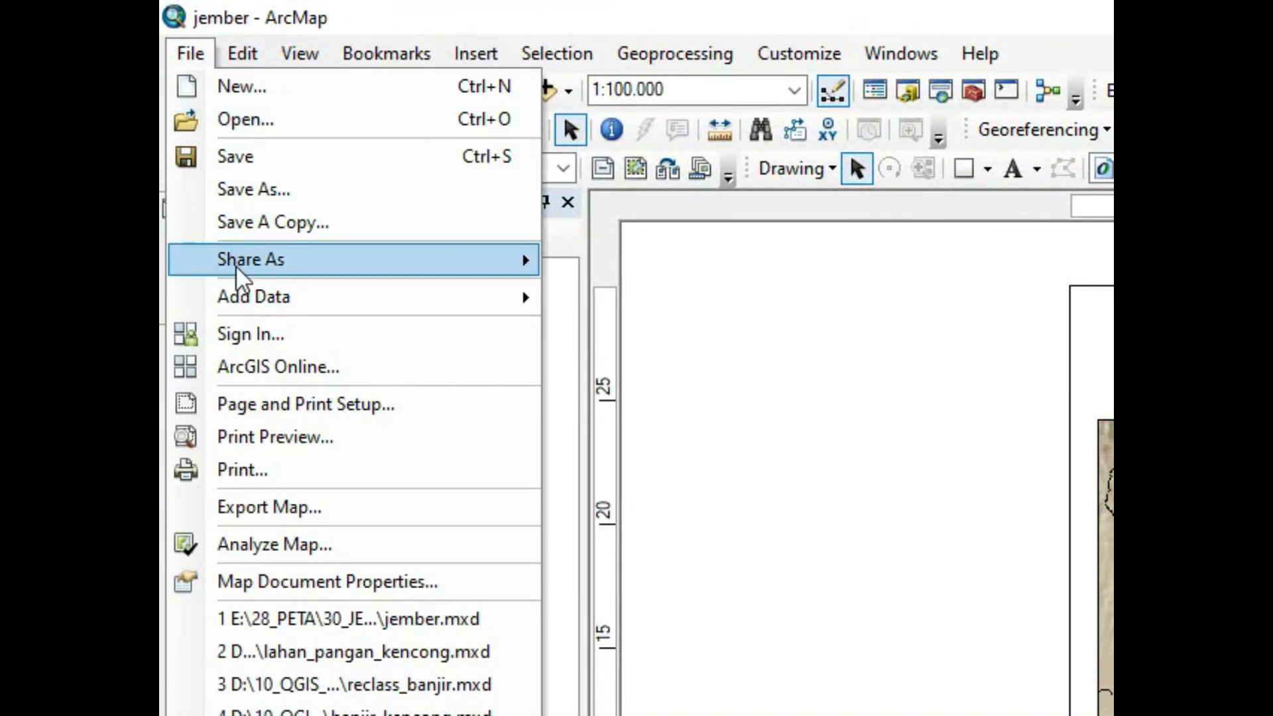
left_click(252, 403)
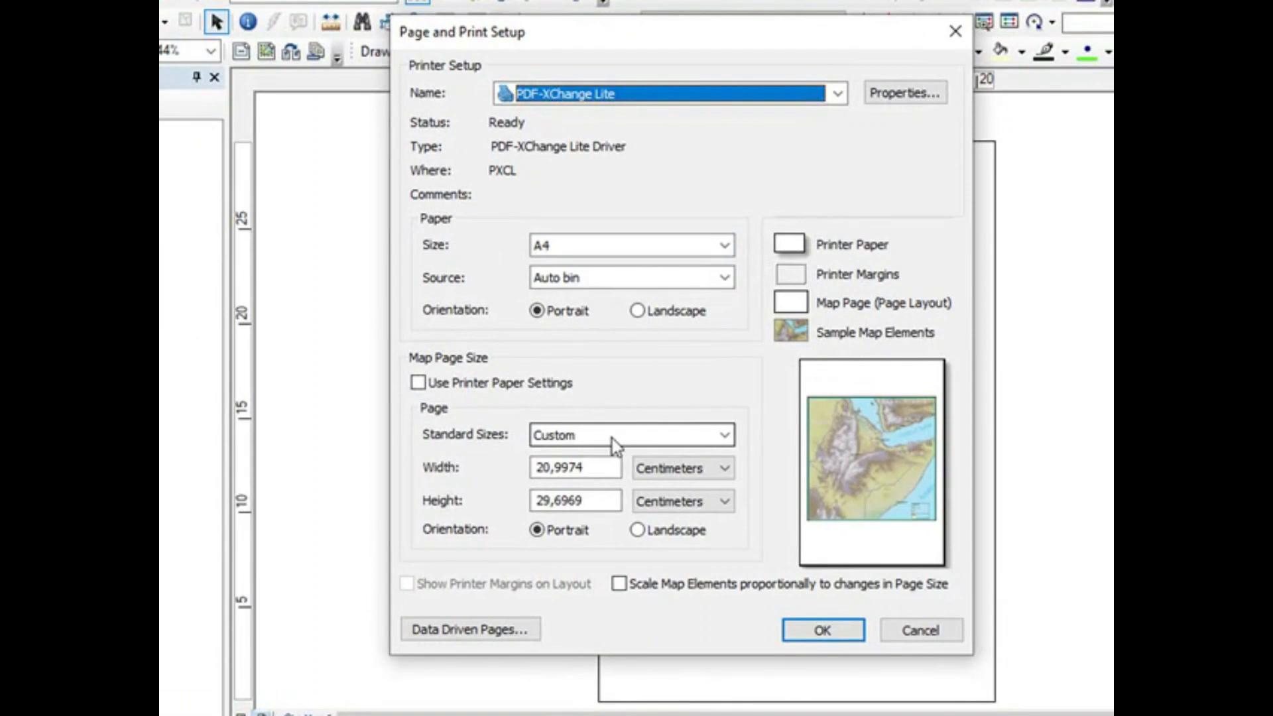
left_click(727, 436)
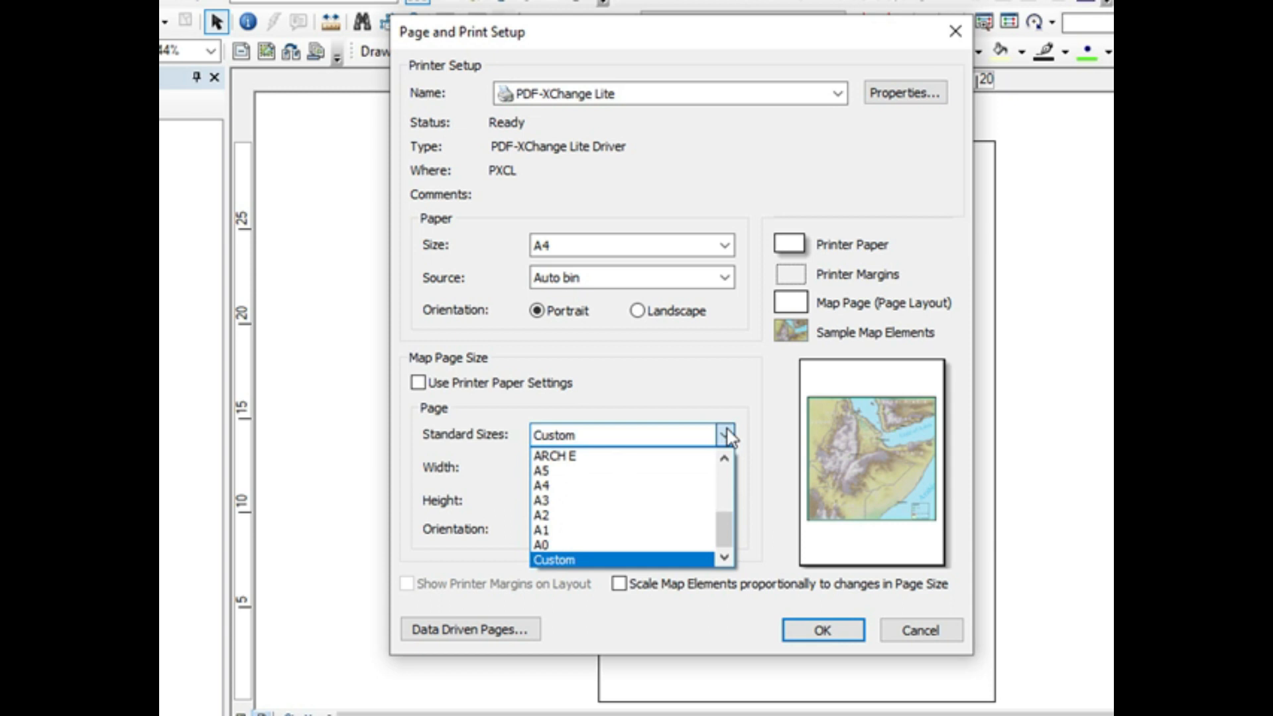
left_click(695, 486)
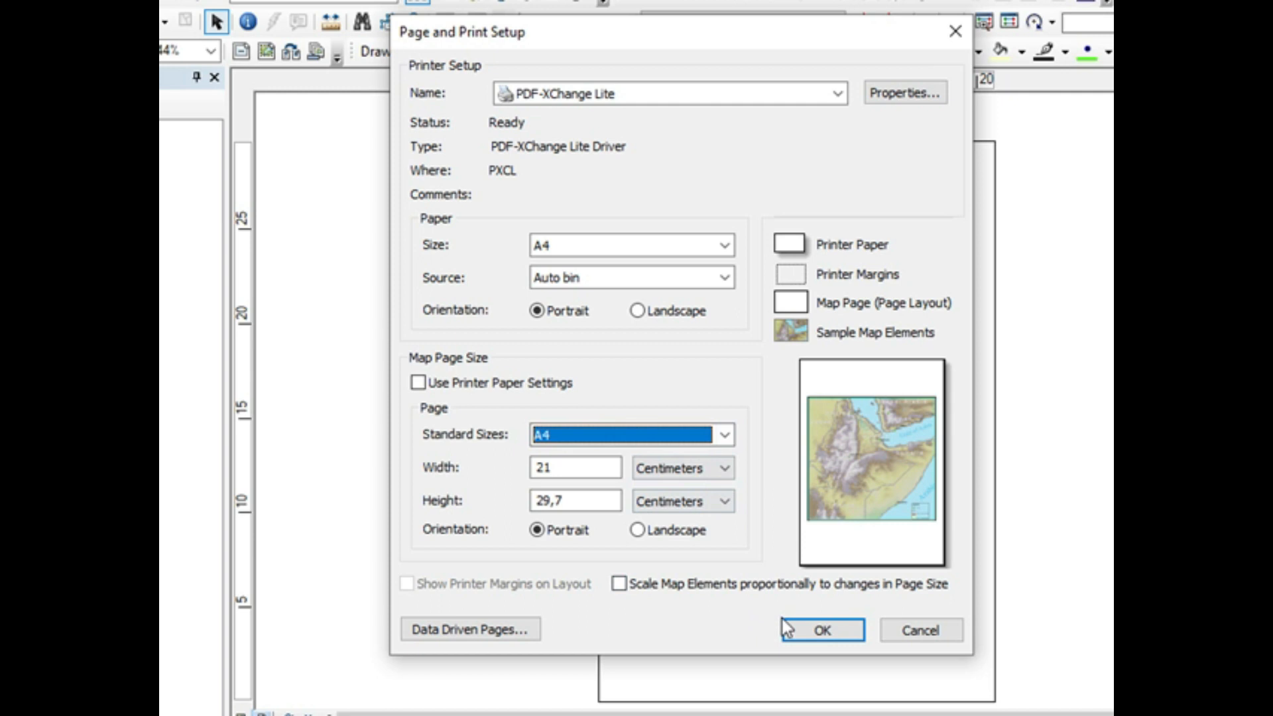
left_click(813, 630)
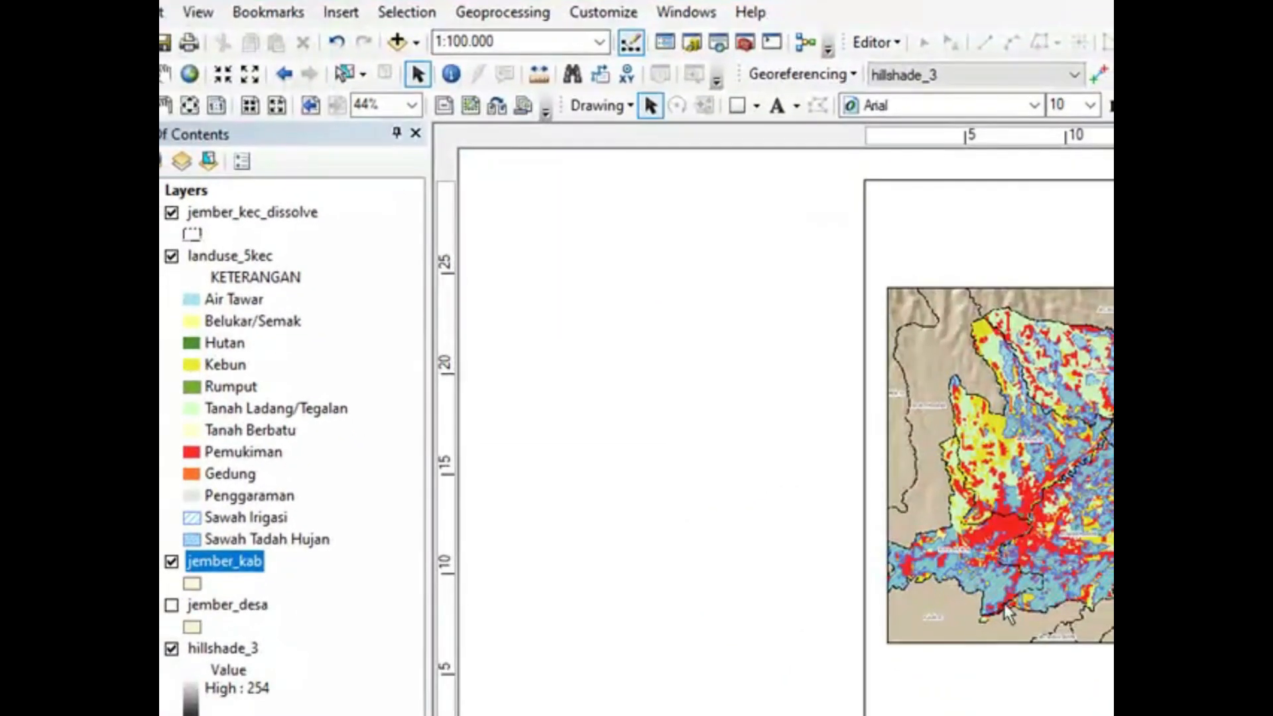
Step: Reposition the map frame on the page, stretch its lower edge slightly, and pan the map inside it
left_click(1016, 640)
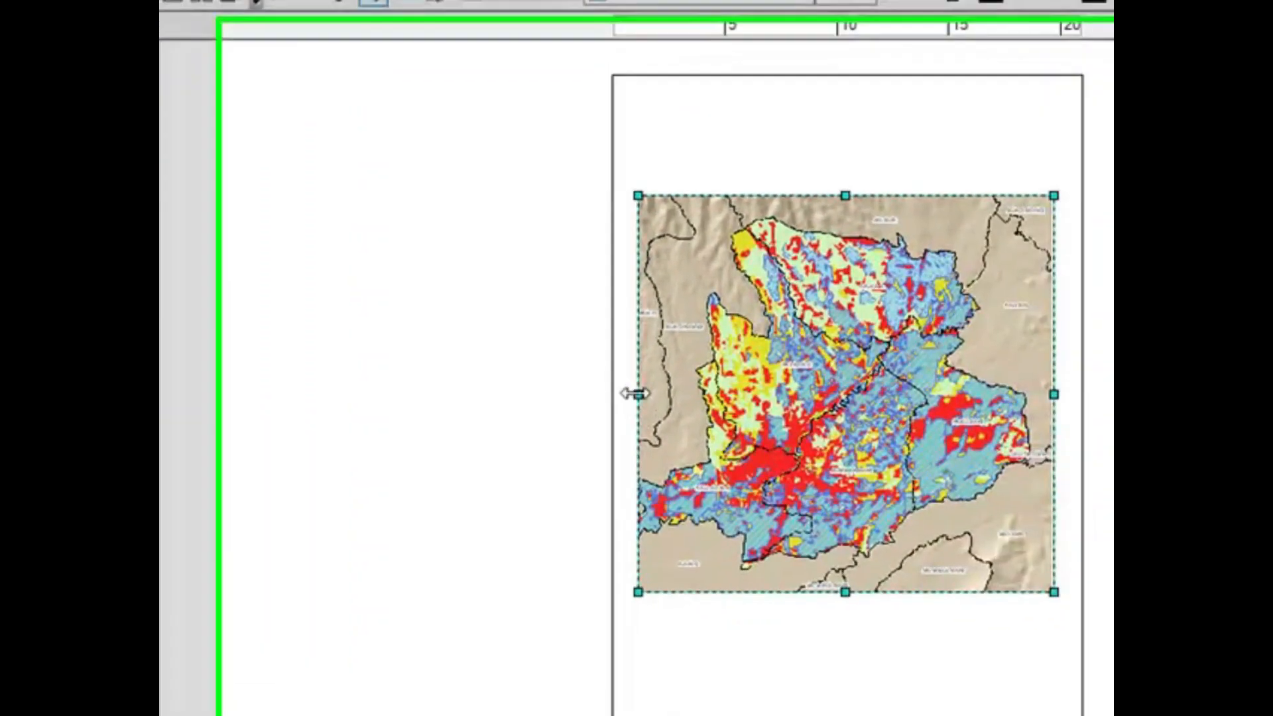
left_click_drag(634, 393, 624, 394)
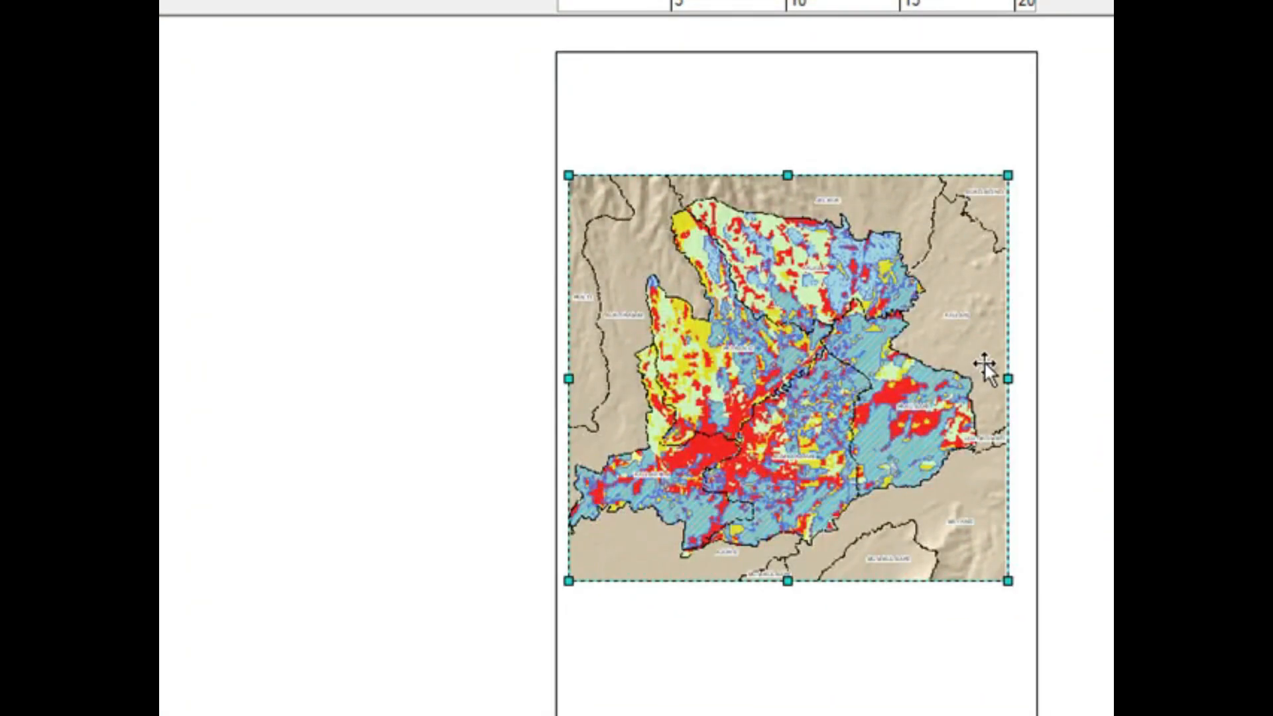
left_click_drag(990, 330, 991, 334)
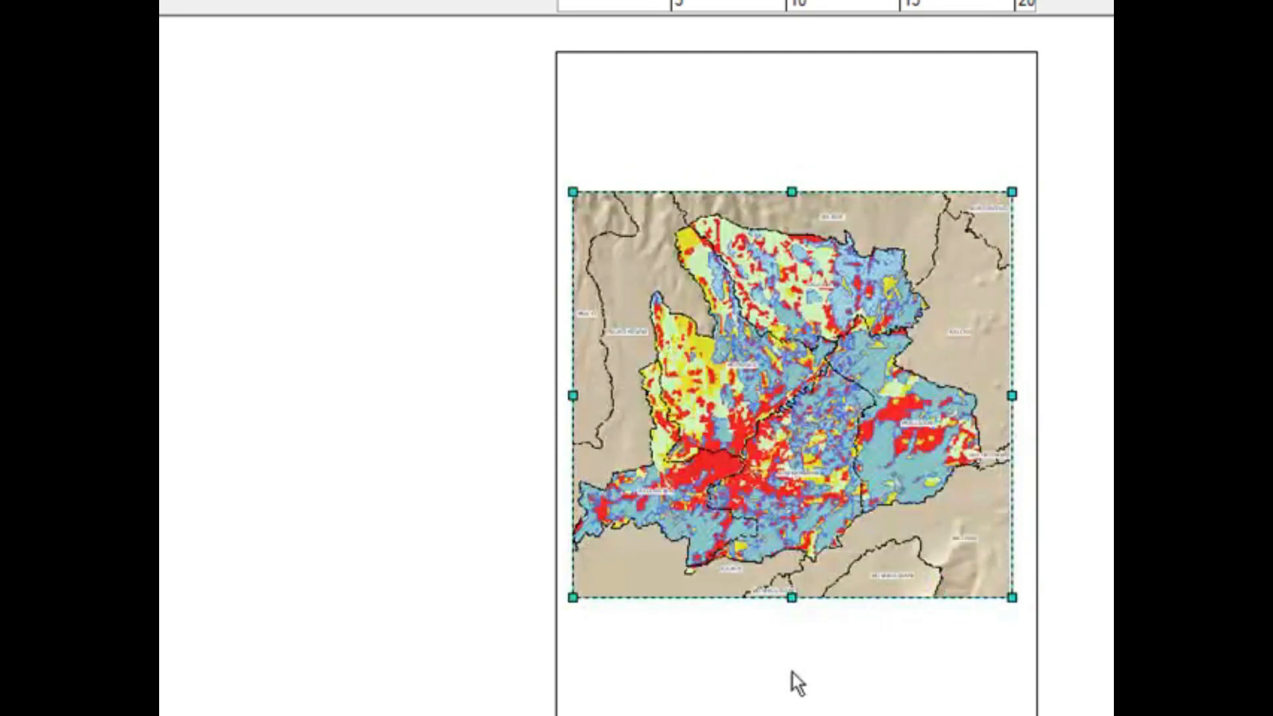
left_click_drag(791, 597, 797, 613)
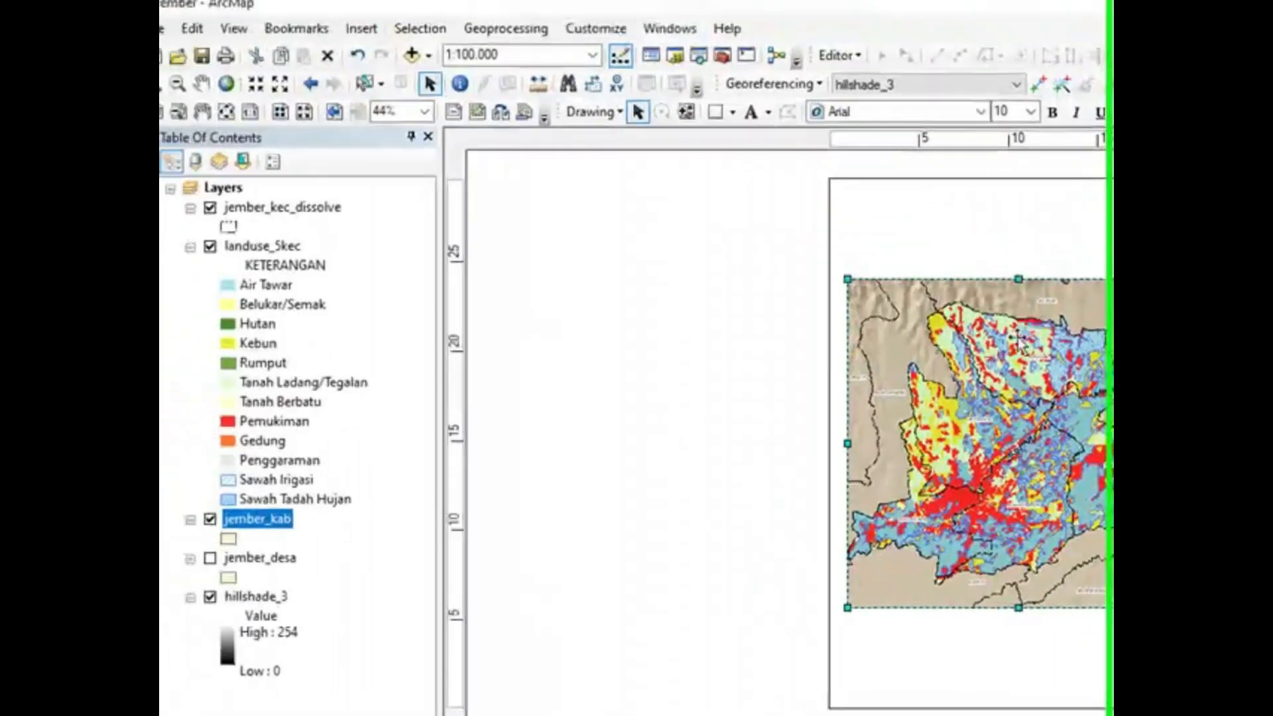
left_click(228, 92)
left_click_drag(1006, 416, 1018, 416)
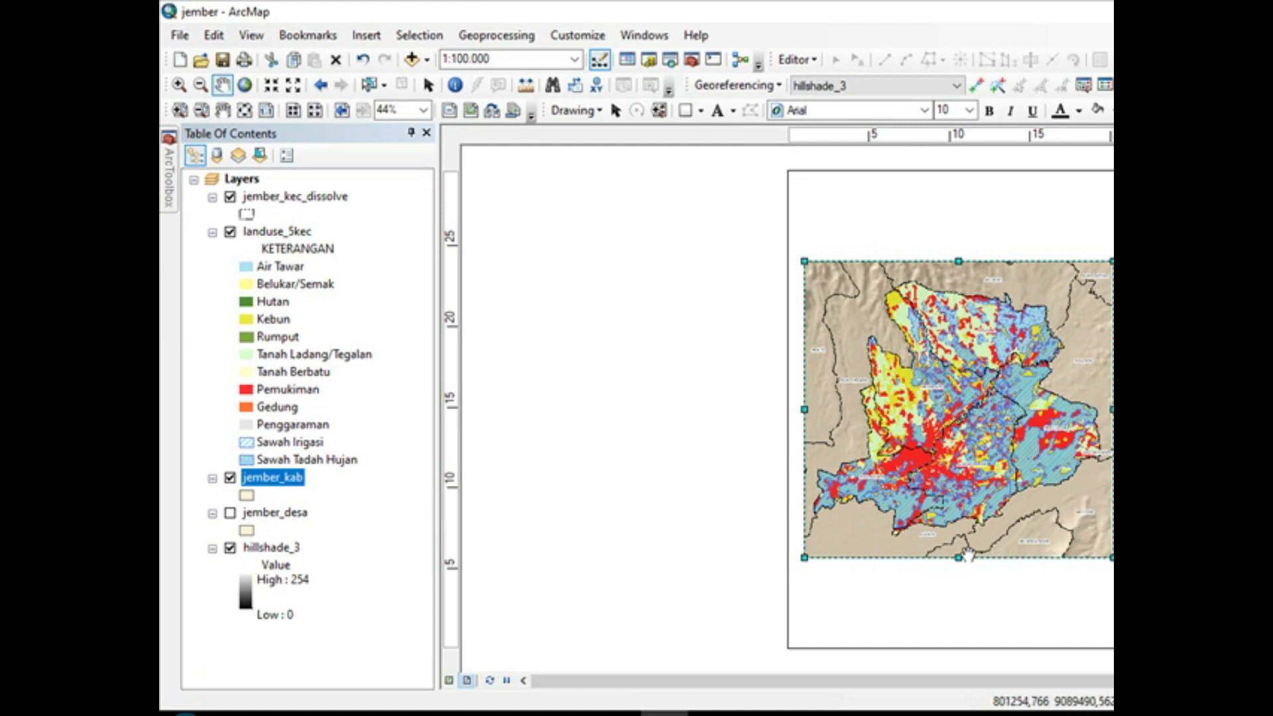
Step: Try a map scale of 1:75.000 in the layout, and return the scale to 1:100.000
left_click(465, 60)
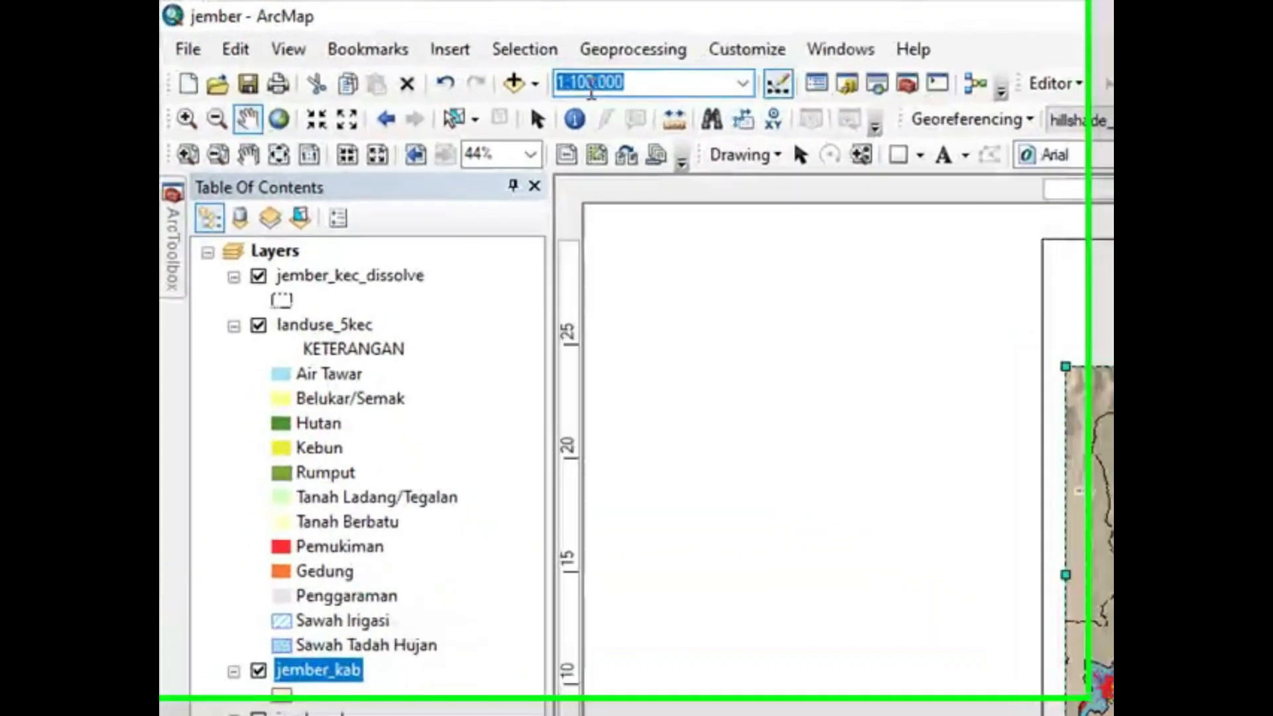
left_click(592, 84)
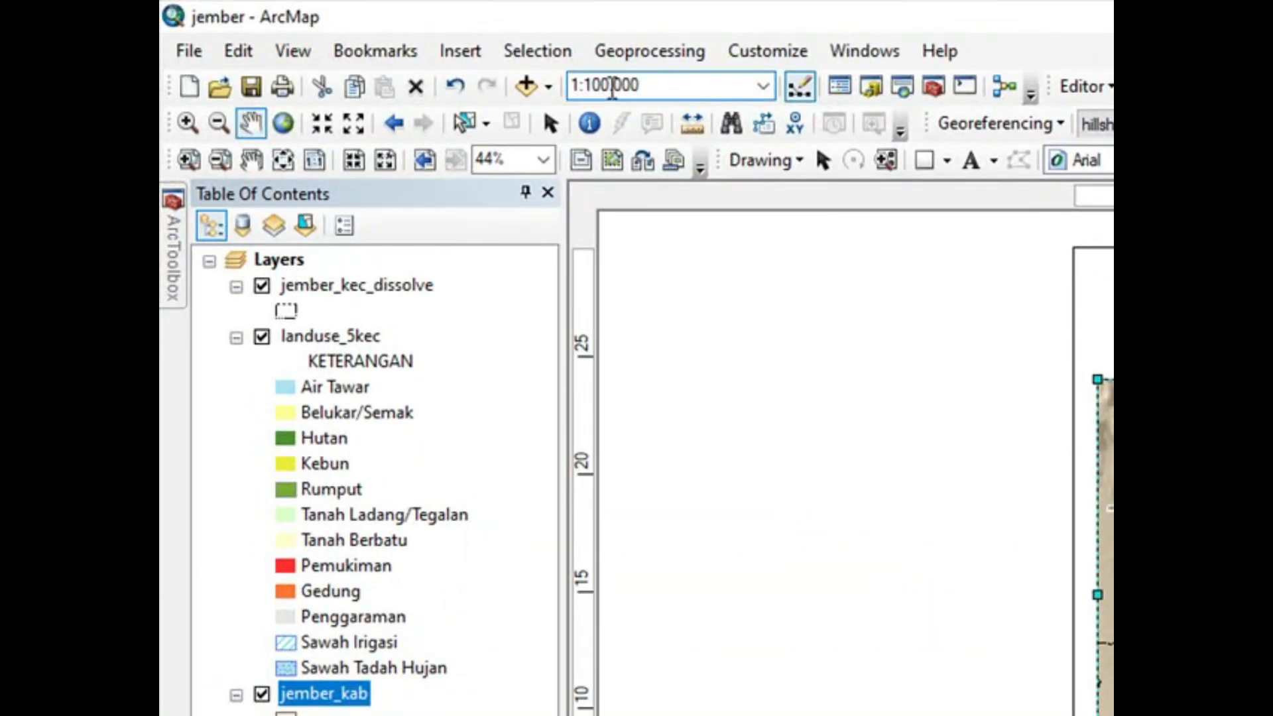
key("BackSpace")
key("BackSpace")
key("BackSpace")
key("BackSpace")
type("75")
key("Return")
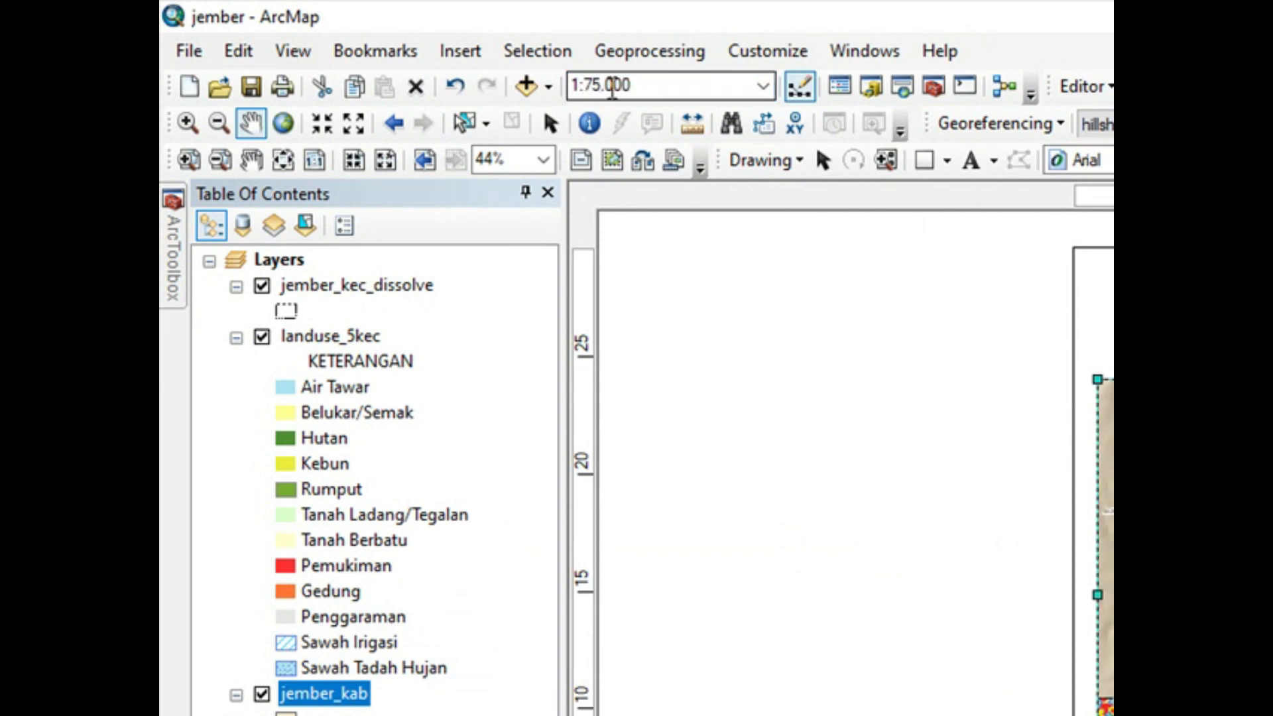
left_click(589, 86)
left_click(529, 82)
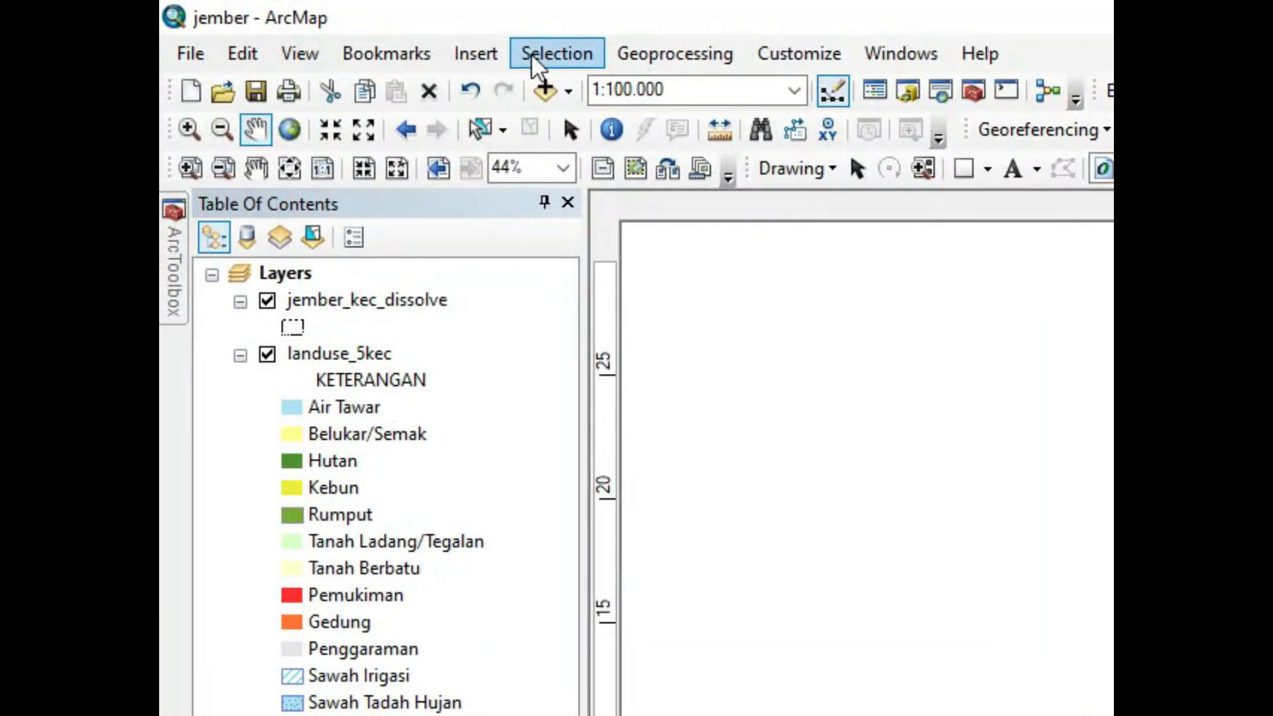
Step: Insert the map title PETA PENGGUNAAN LAHAN DI KECAMATAN ARJASA, PAKUSARI, SUMBERSARI, KALIWATES
left_click(489, 53)
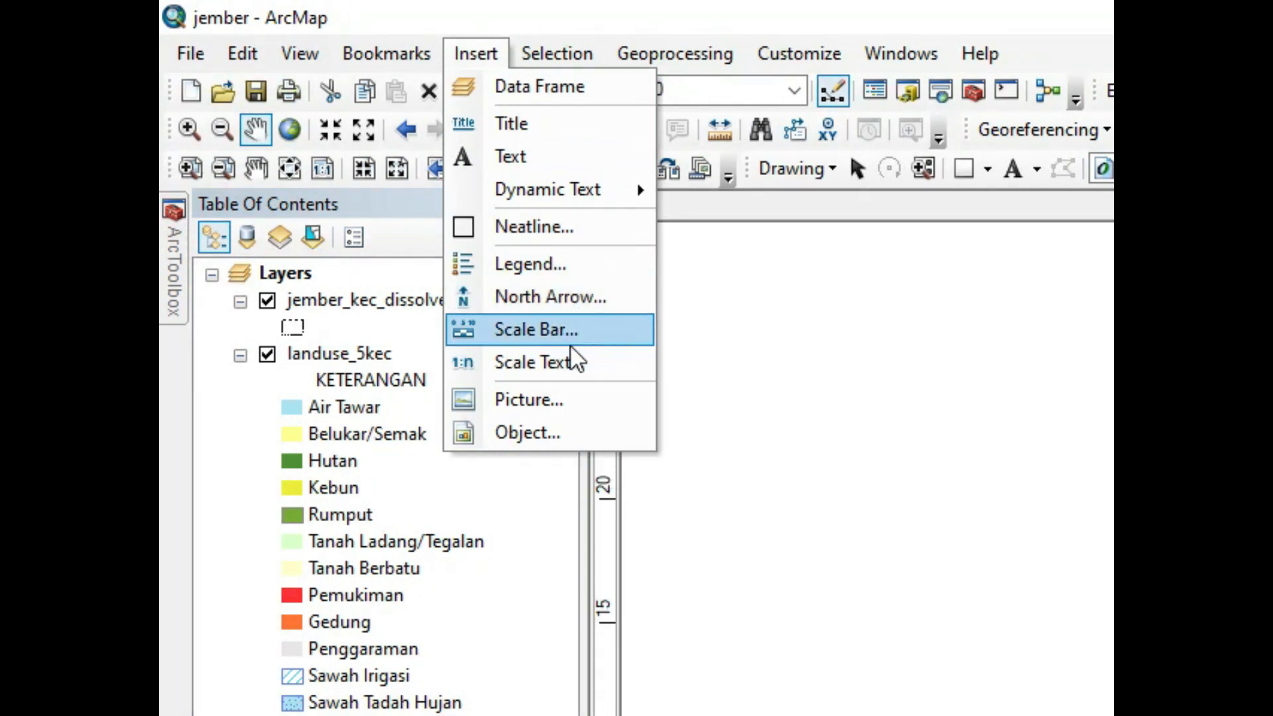
left_click(522, 124)
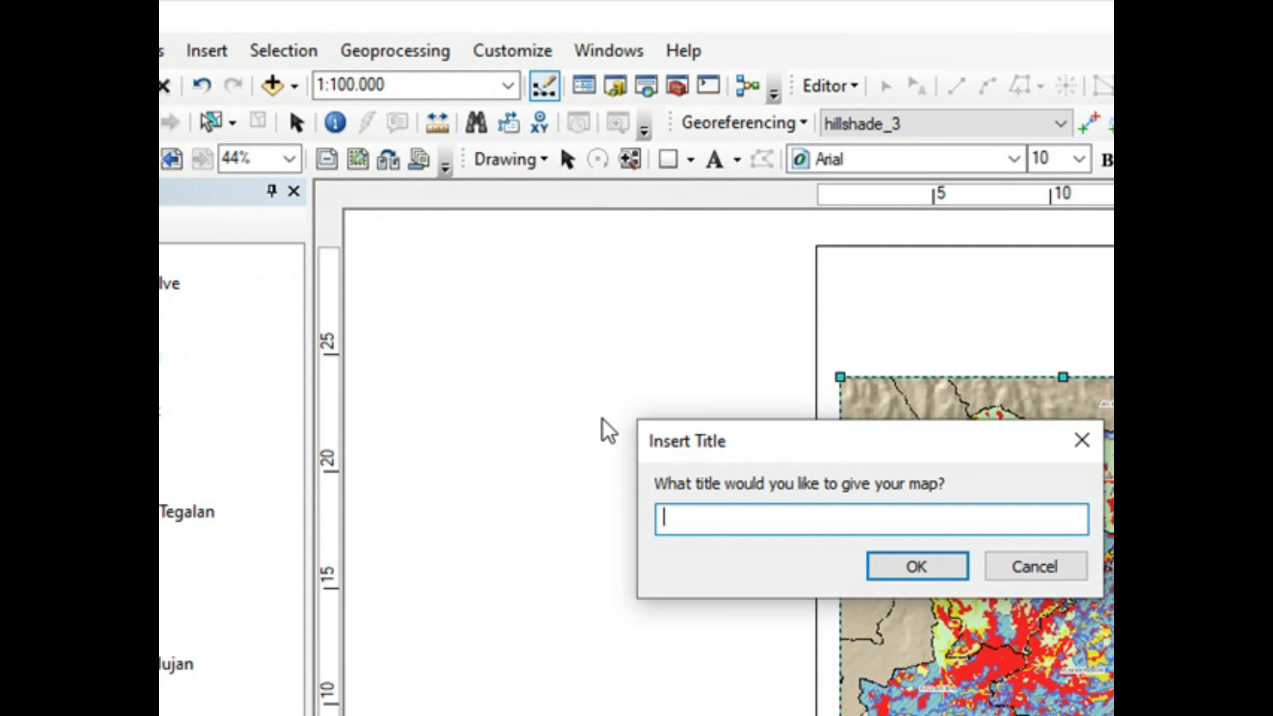
type("PETA PE")
type("NGGUNAAN LAHAN DI ")
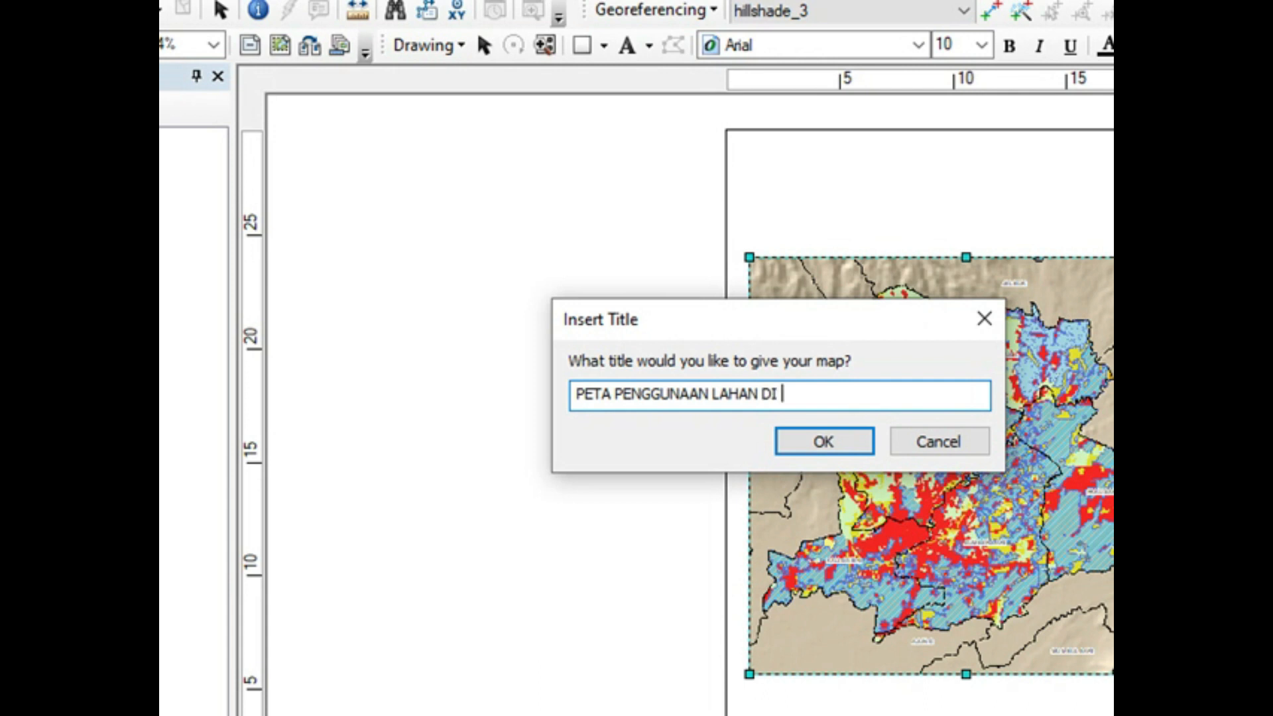
type("KA")
type("EC")
key("BackSpace")
key("BackSpace")
key("BackSpace")
key("BackSpace")
key("BackSpace")
key("BackSpace")
key("BackSpace")
key("BackSpace")
key("BackSpace")
key("BackSpace")
key("BackSpace")
type("AHAN DI 5 KE")
key("BackSpace")
key("BackSpace")
key("BackSpace")
key("BackSpace")
type("KECAMATAN")
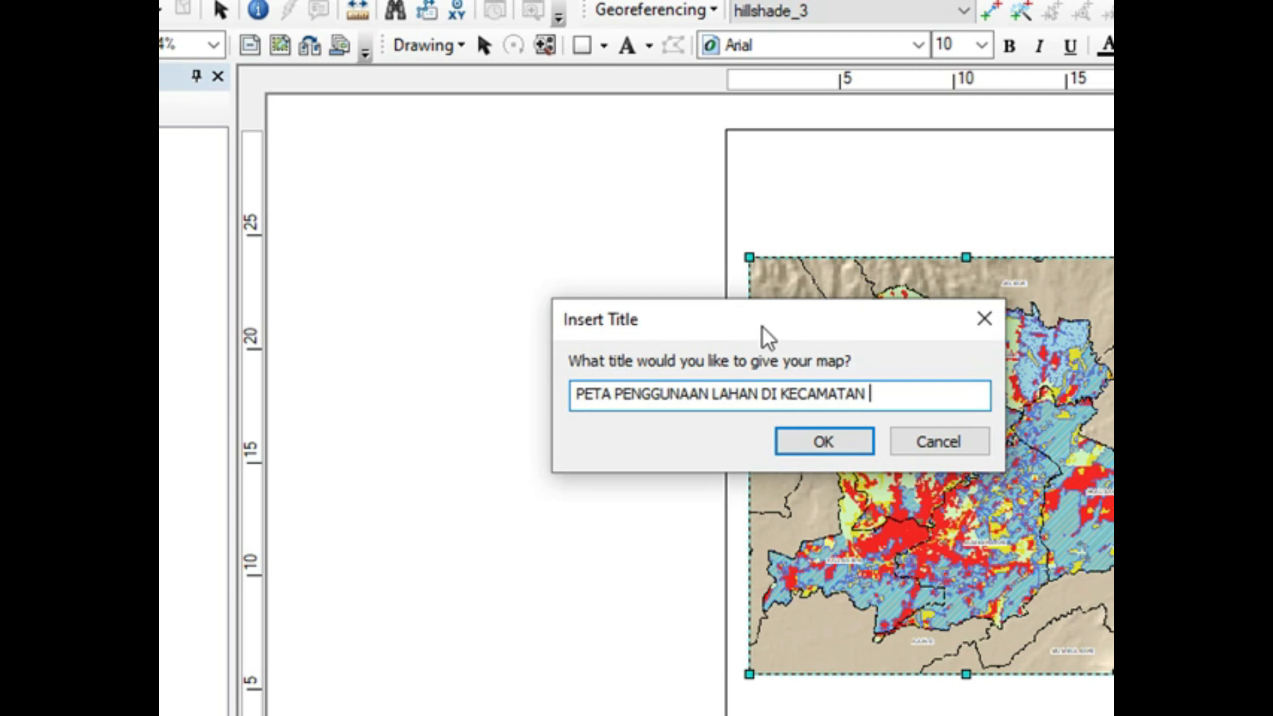
left_click_drag(757, 327, 554, 281)
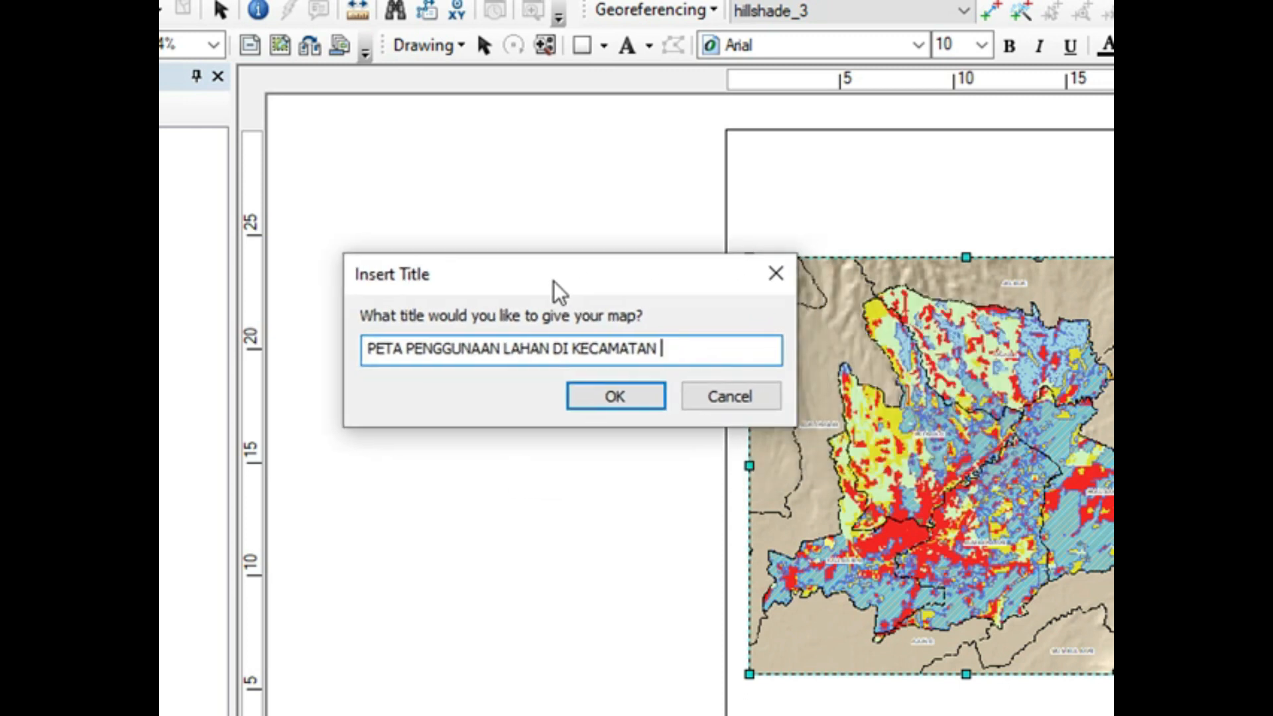
type("N ARJASA, PAKUSARI")
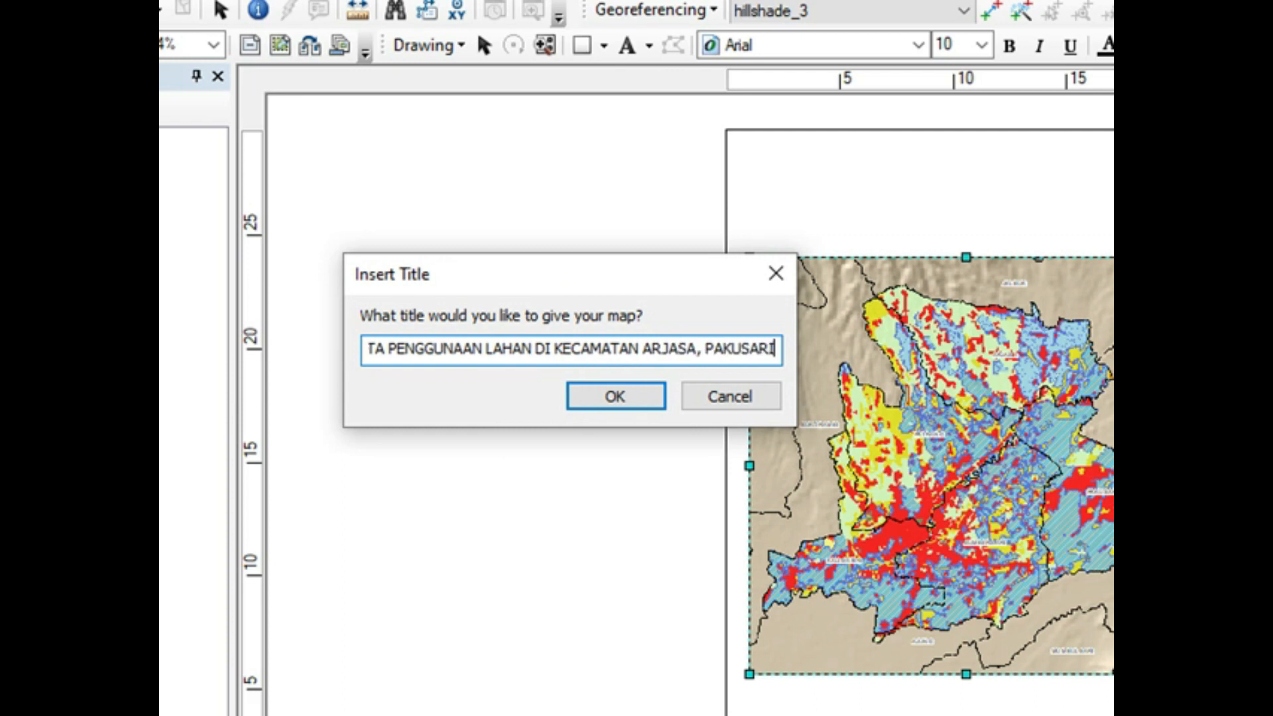
type(", SUMBER")
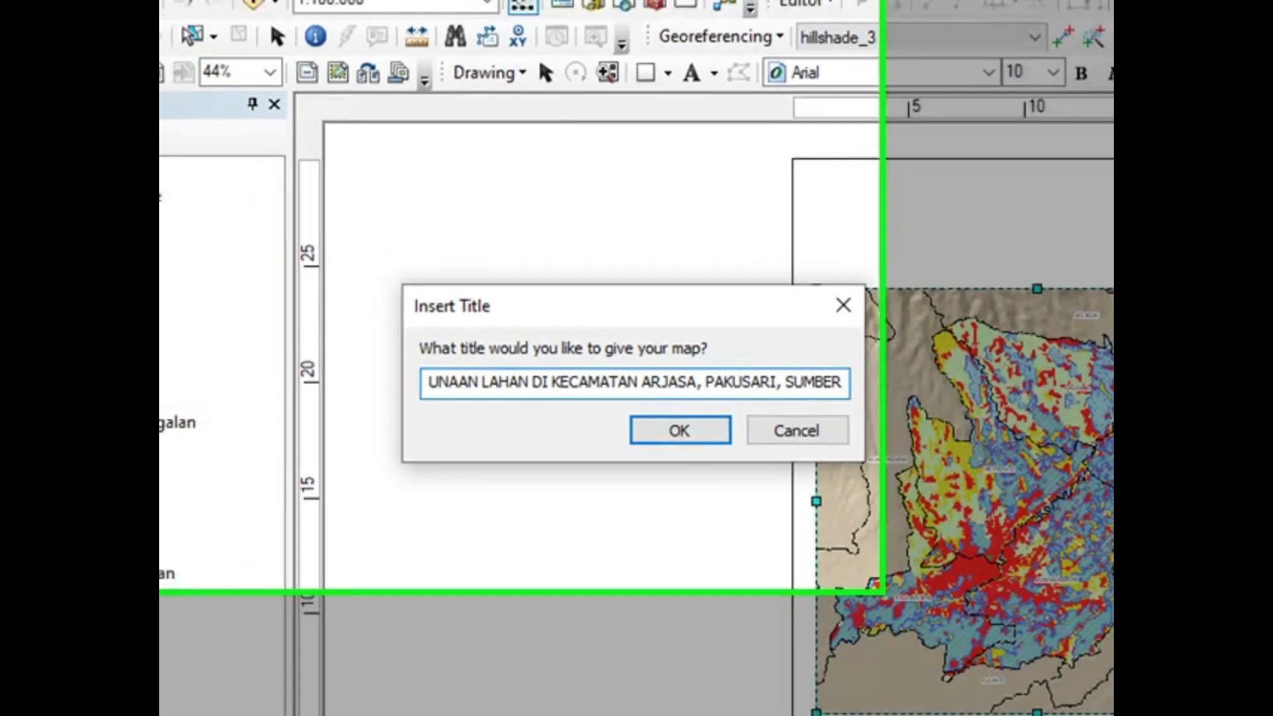
type("SARI")
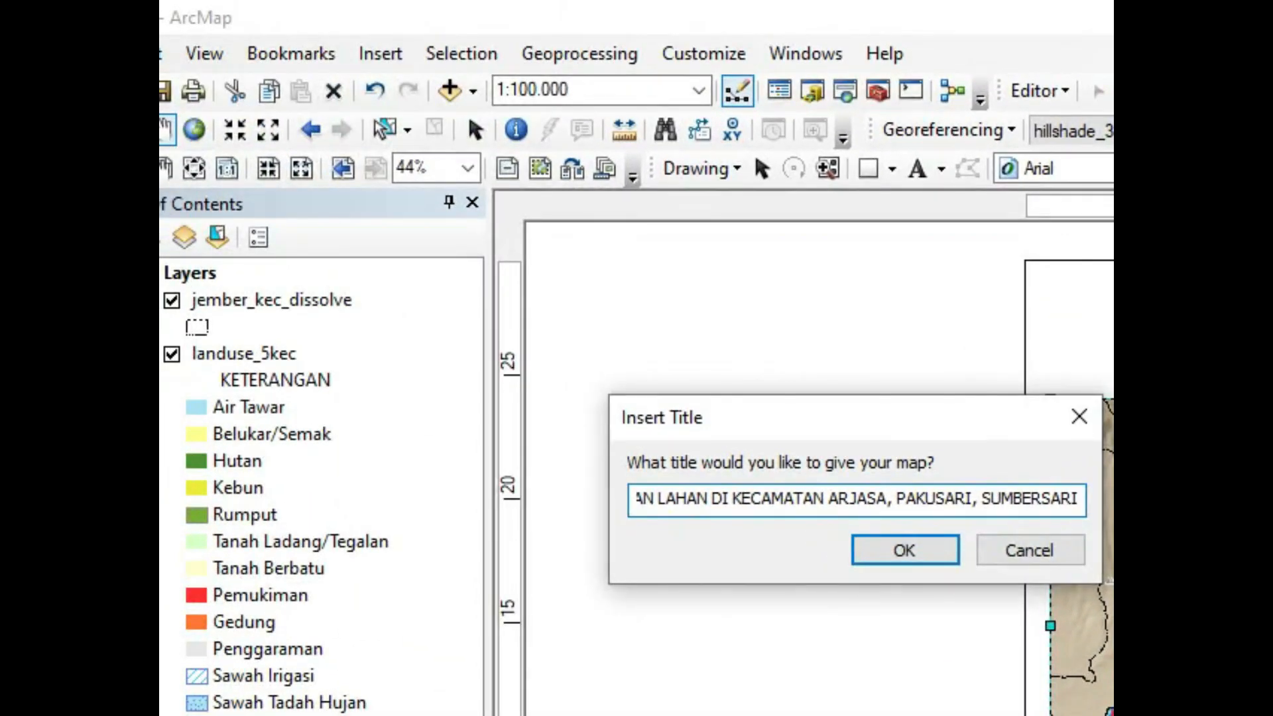
type(",")
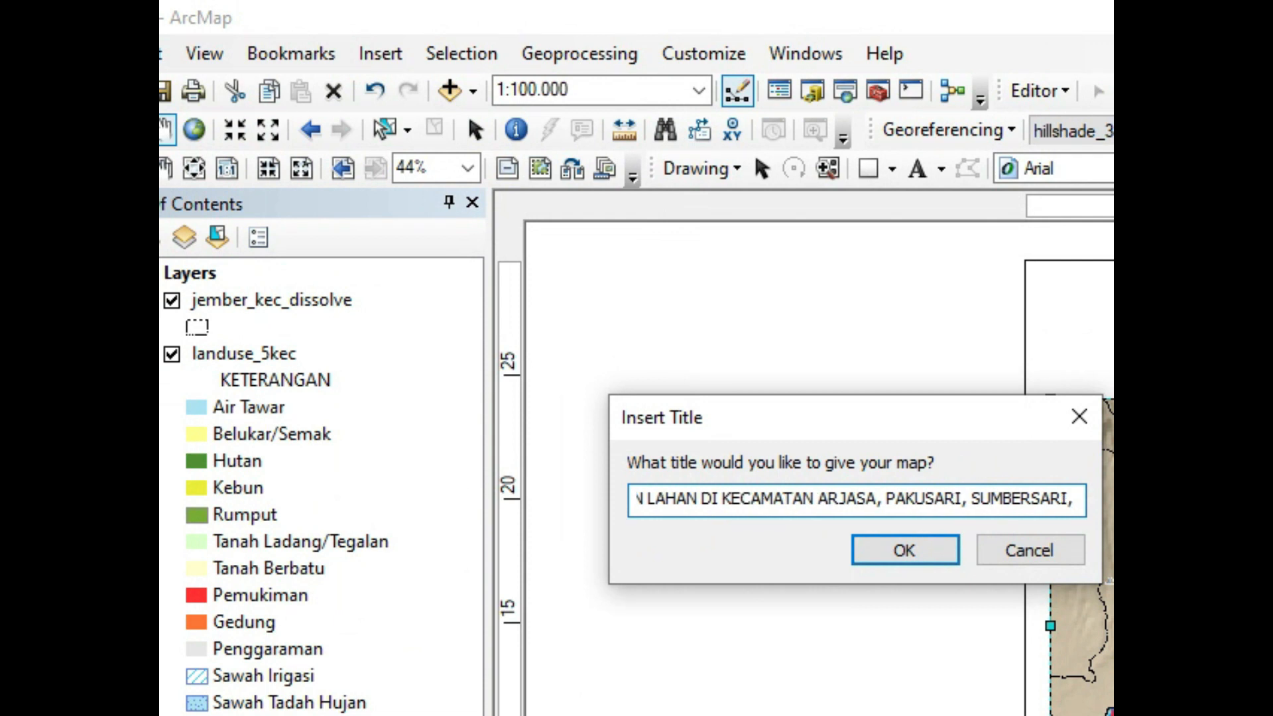
type(" KAL")
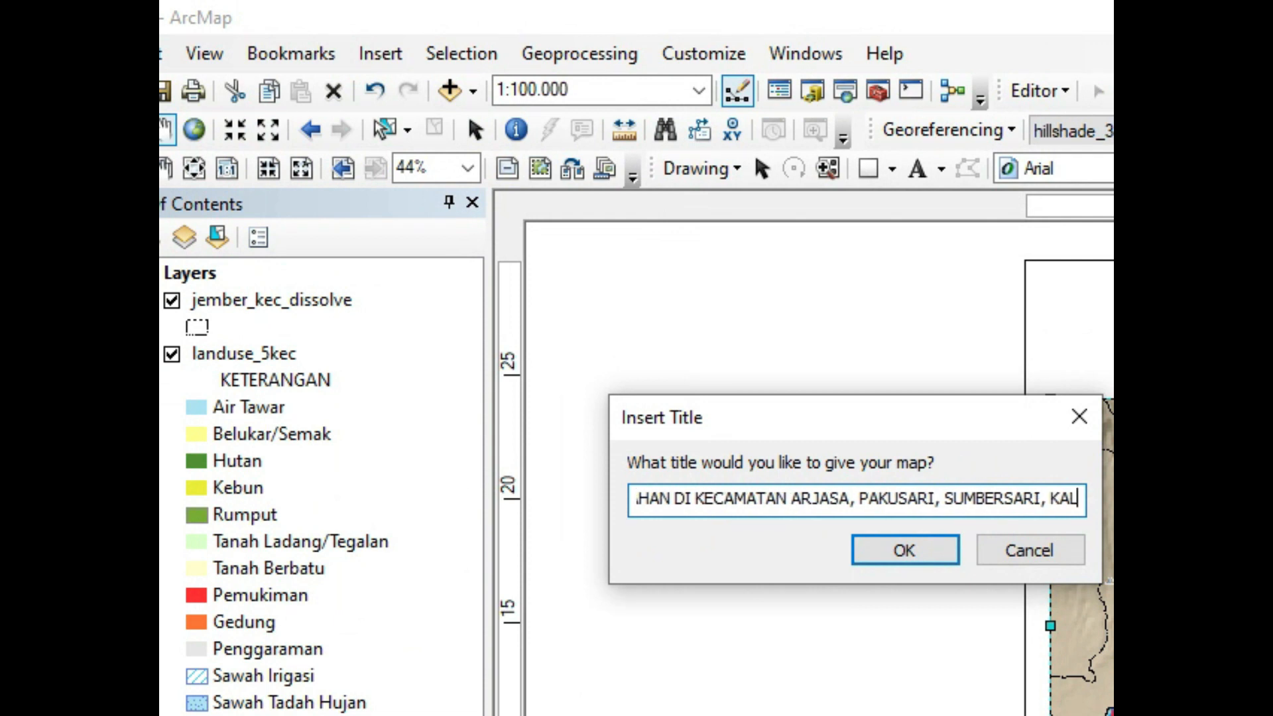
type("IWATES")
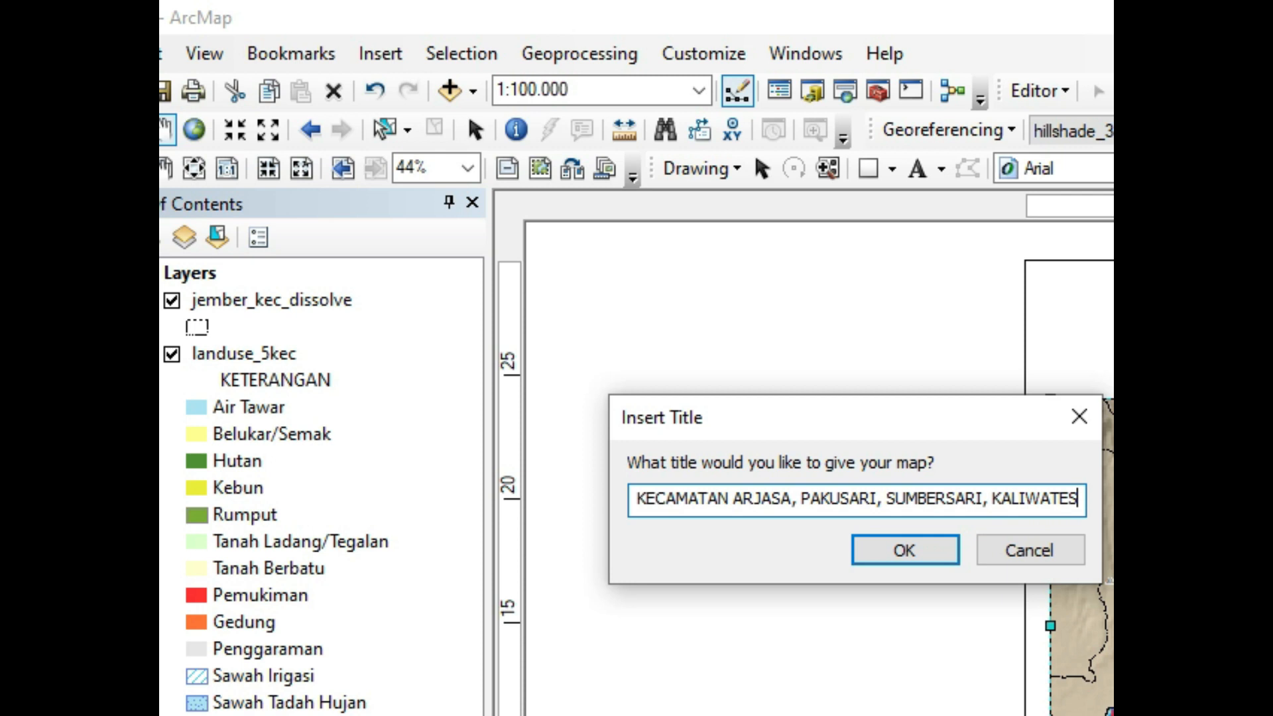
left_click(918, 556)
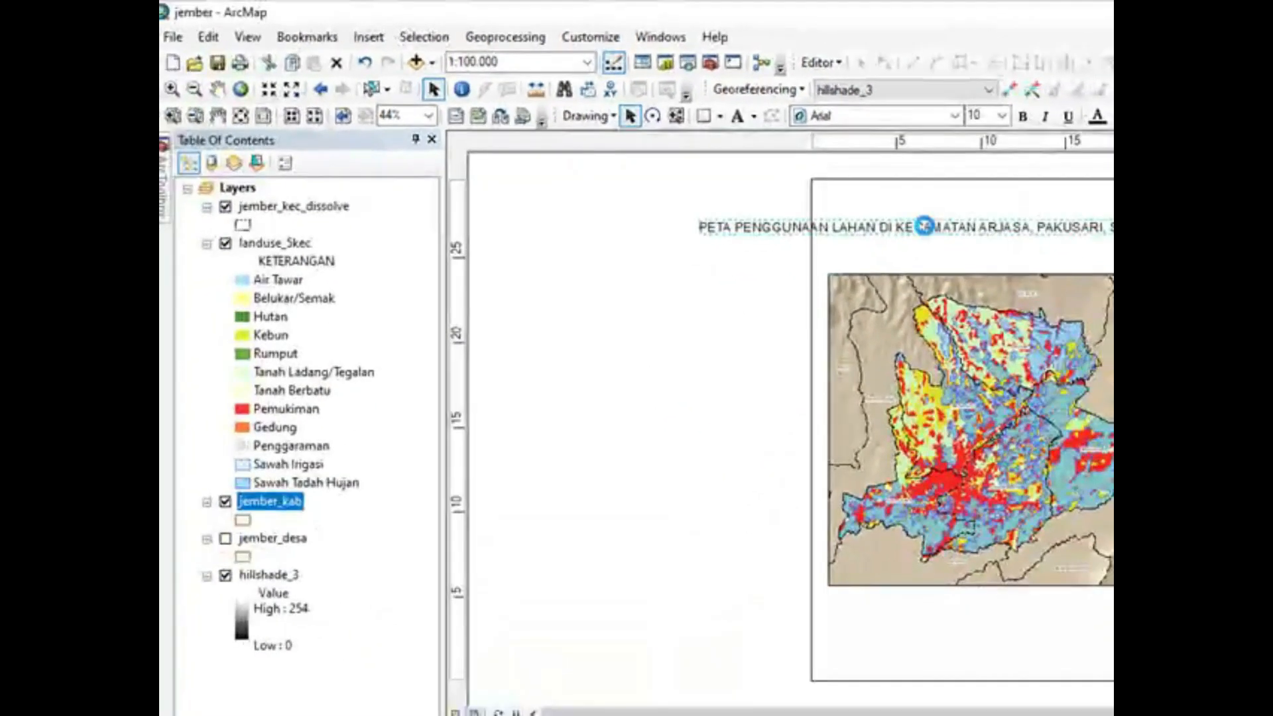
double_click(925, 225)
left_click(810, 262)
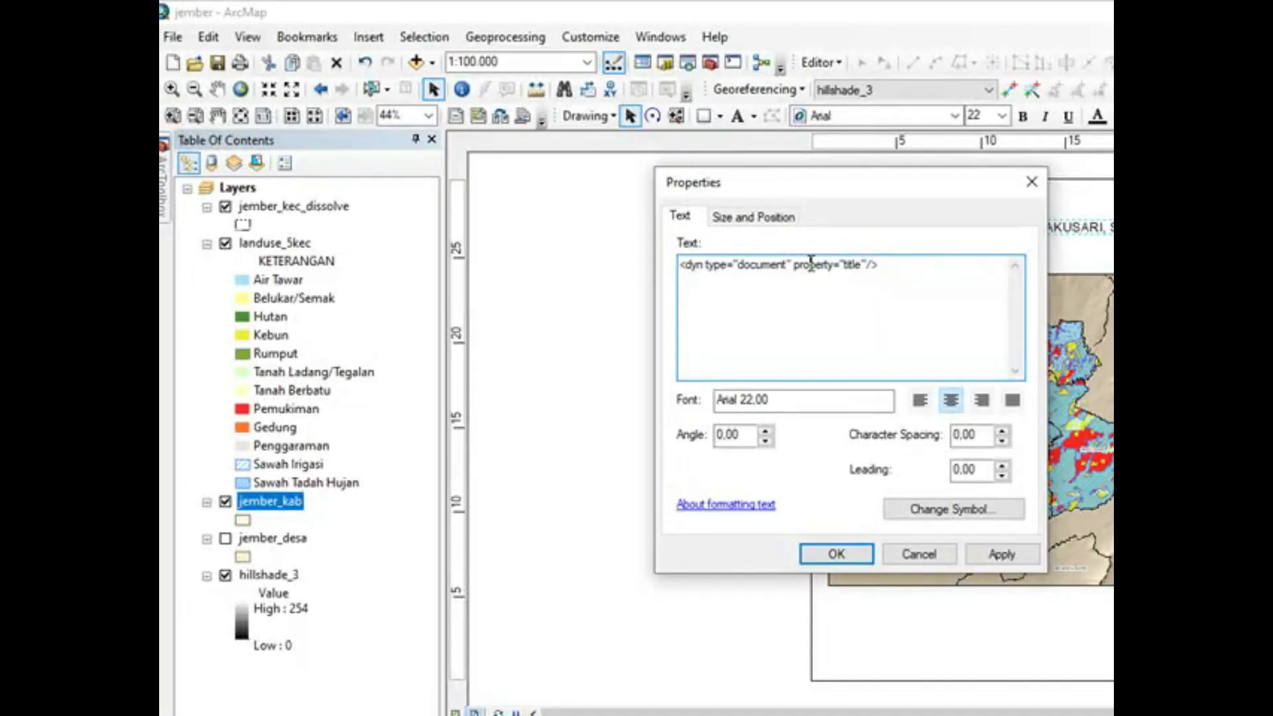
left_click(930, 556)
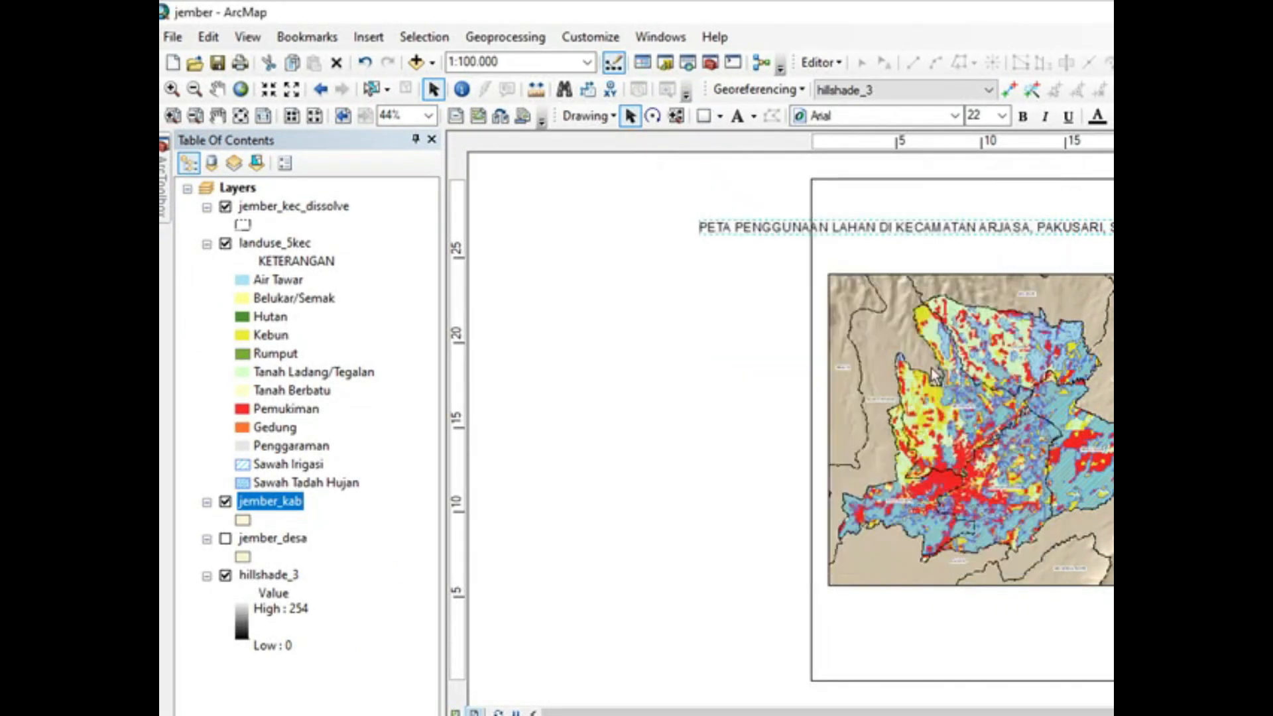
Step: Replace the map title with the two-line text PETA PENGGUNAAN LAHAN DI KECAMATAN SUMBERSARI, ARJASA, PAKUSARI, KALIWATES, DAN PATRANG
right_click(987, 232)
left_click(1049, 574)
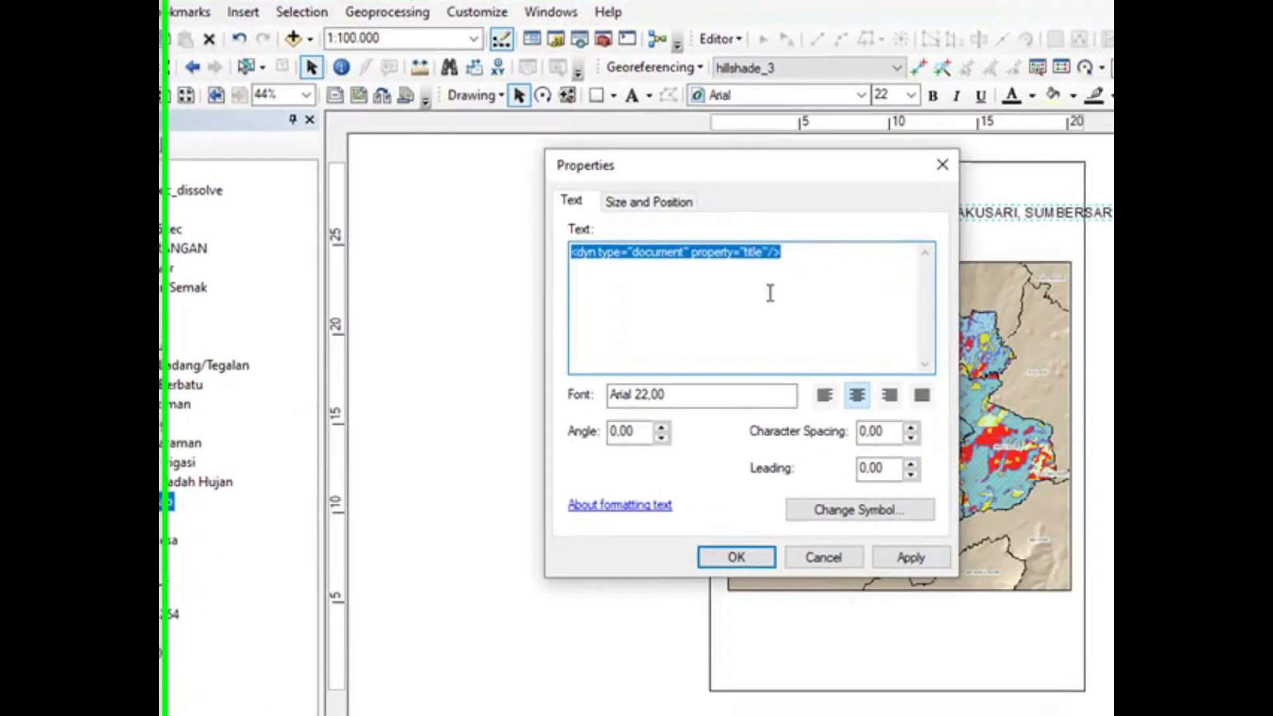
type("PETA PENGGUNAAN LAHAN DI KE")
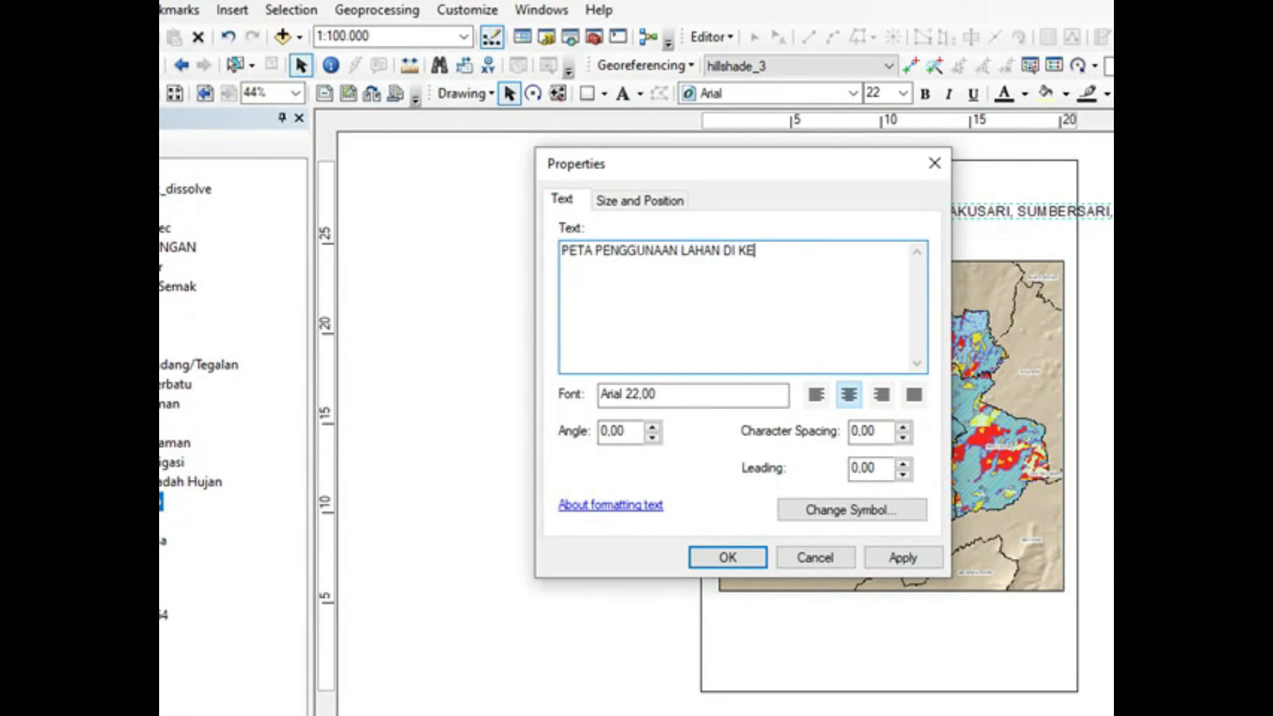
type("CAMATAN SUMBERSARI")
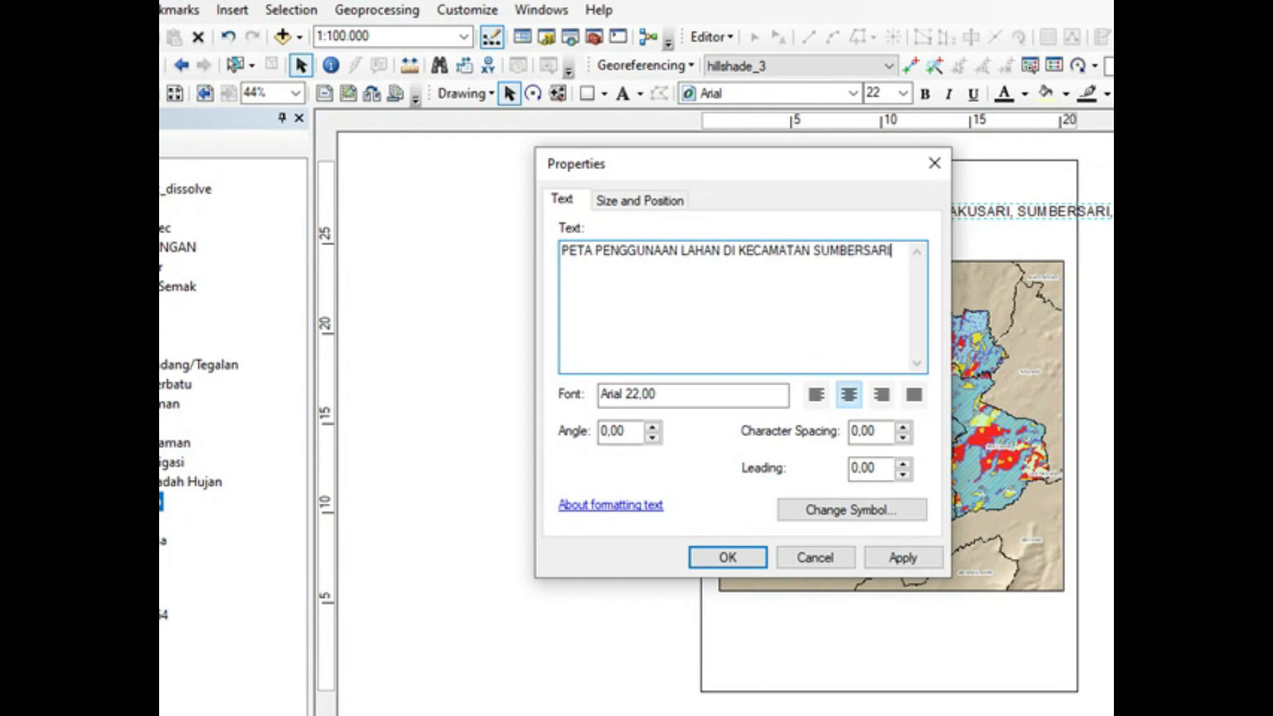
type(", ARJASA, PAK")
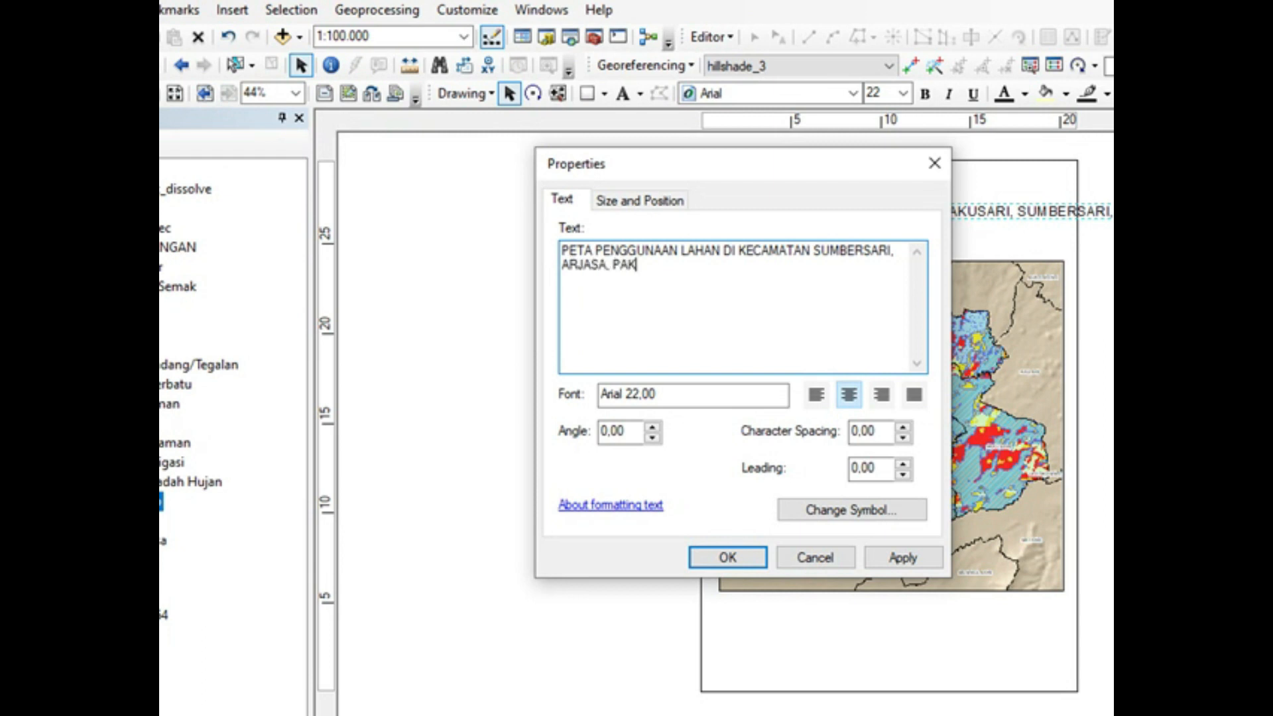
type("USARI, KALIWATES")
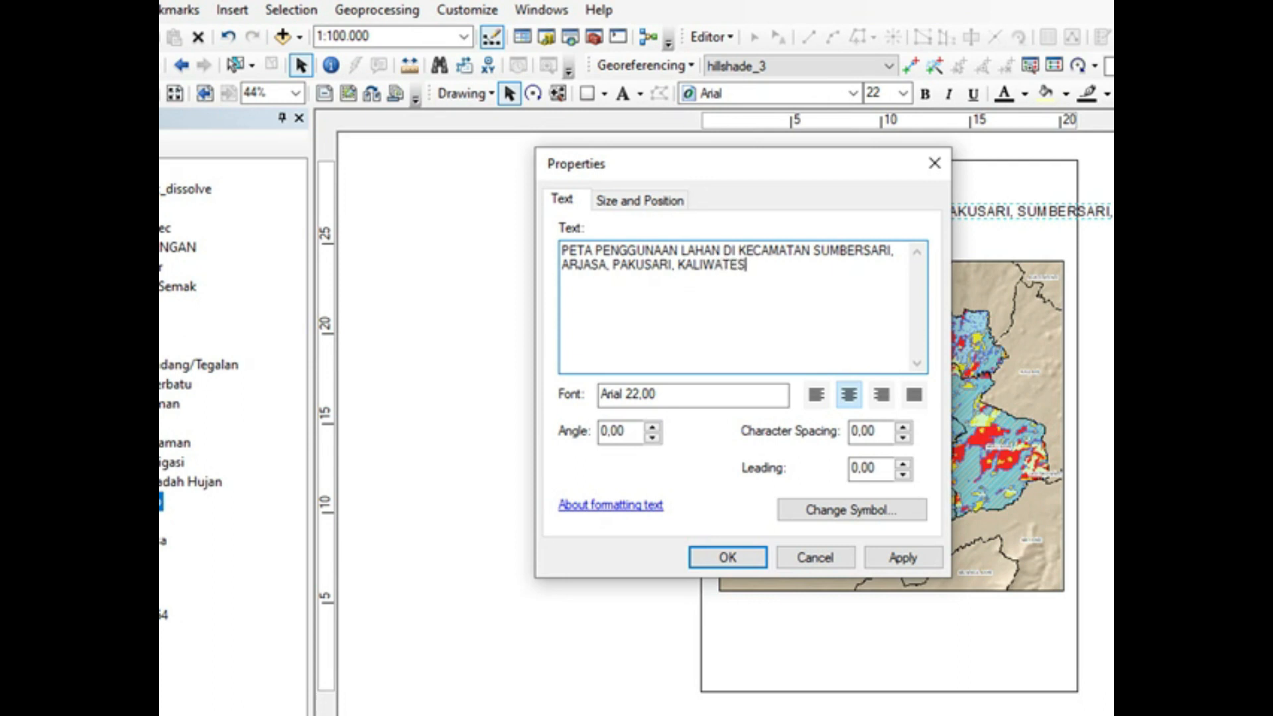
type(", DAN PATRANG")
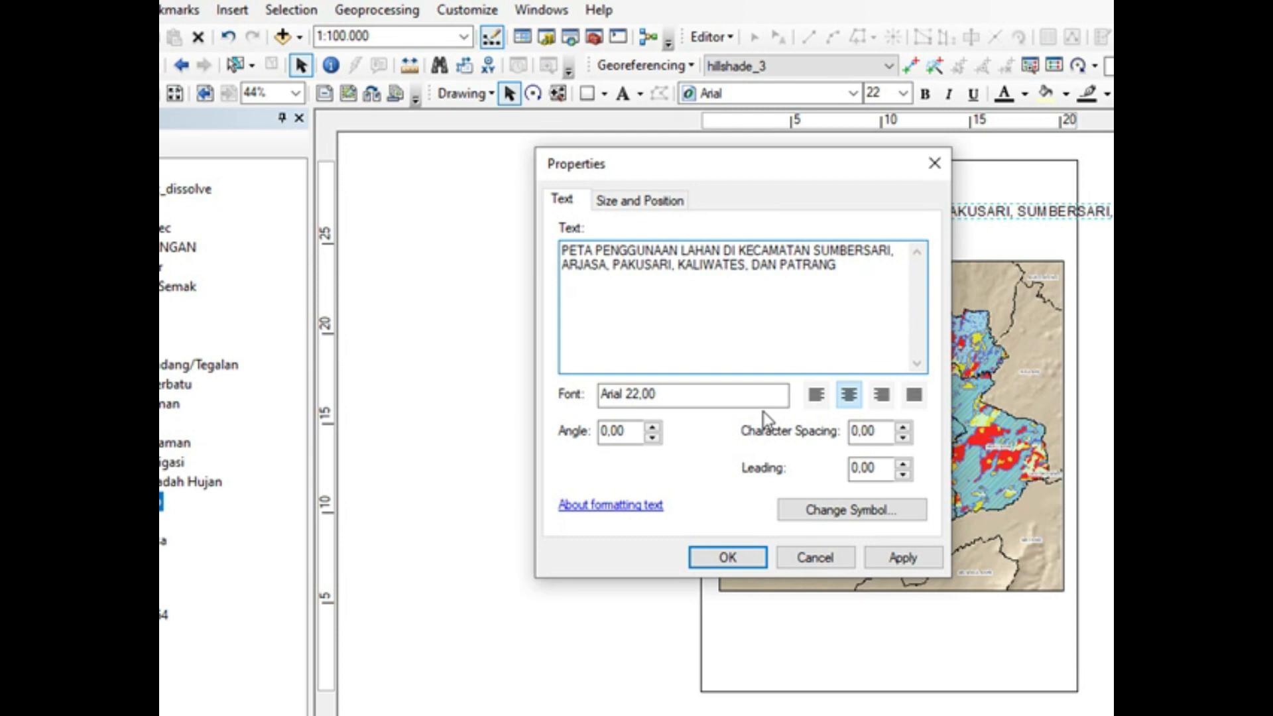
left_click(745, 560)
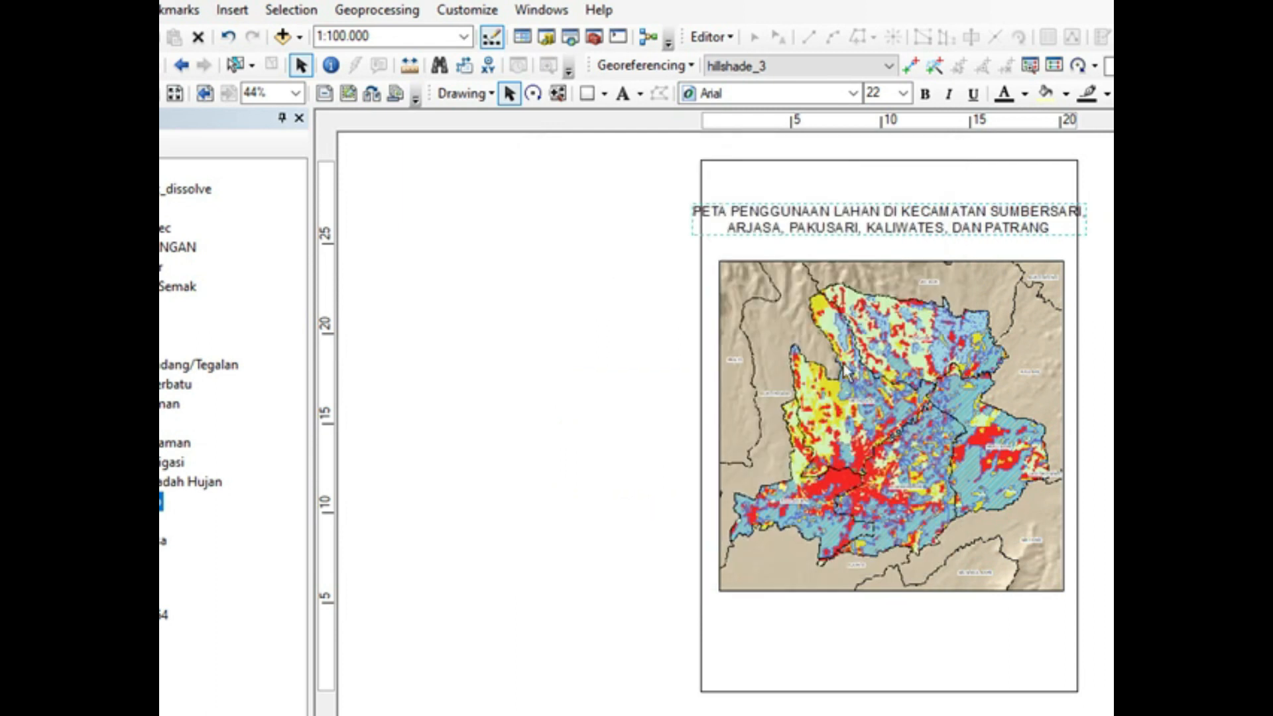
Step: Format the map title as 18-point bold Arial and shift the map frame up close beneath it
left_click(903, 94)
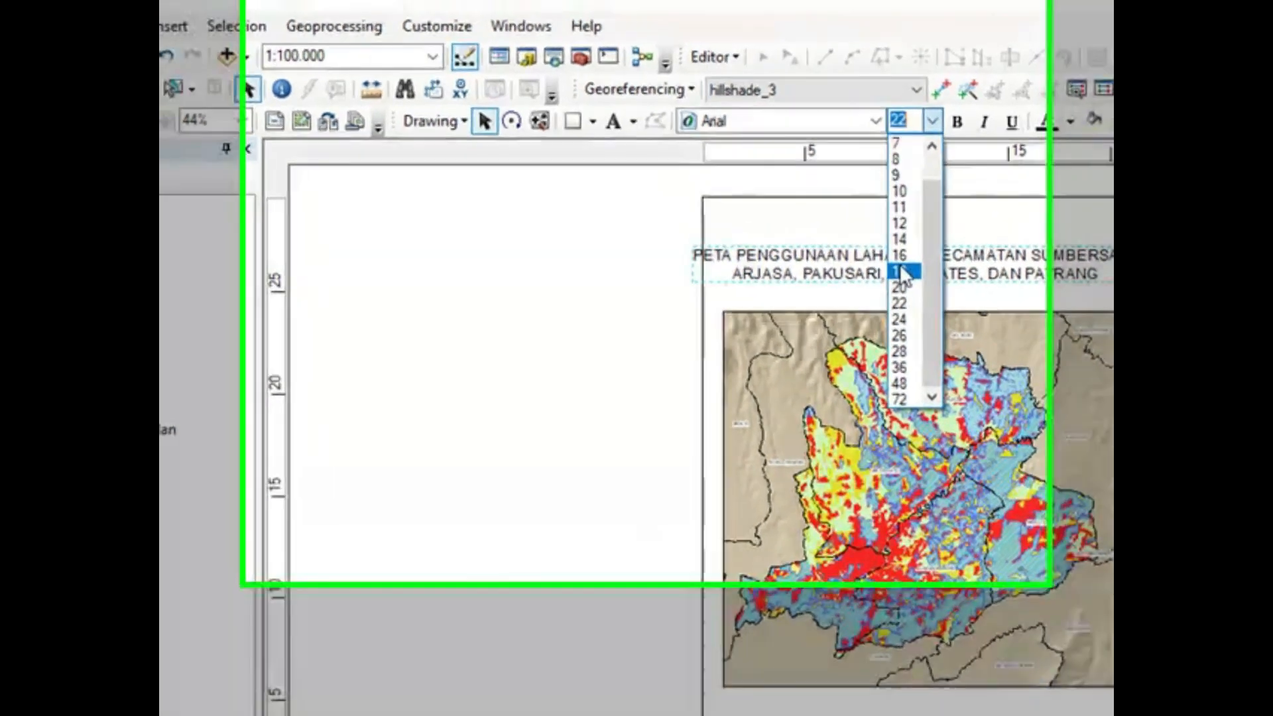
left_click(900, 268)
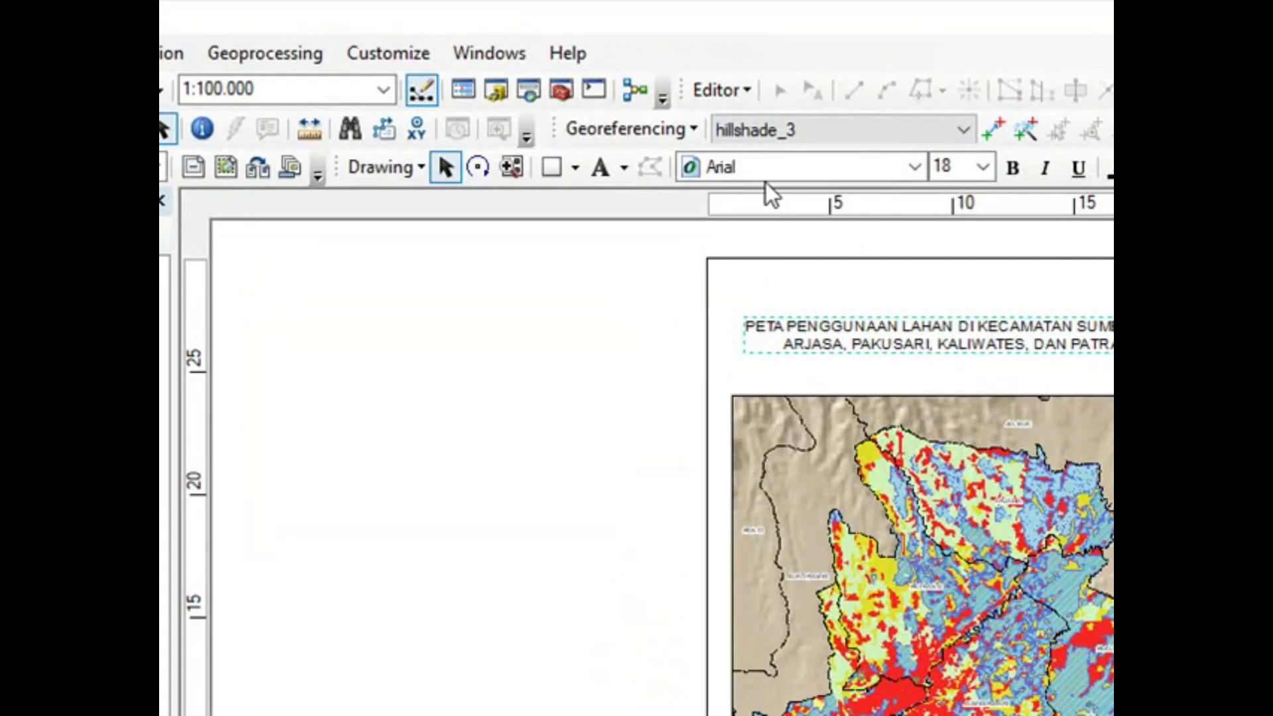
left_click(1013, 168)
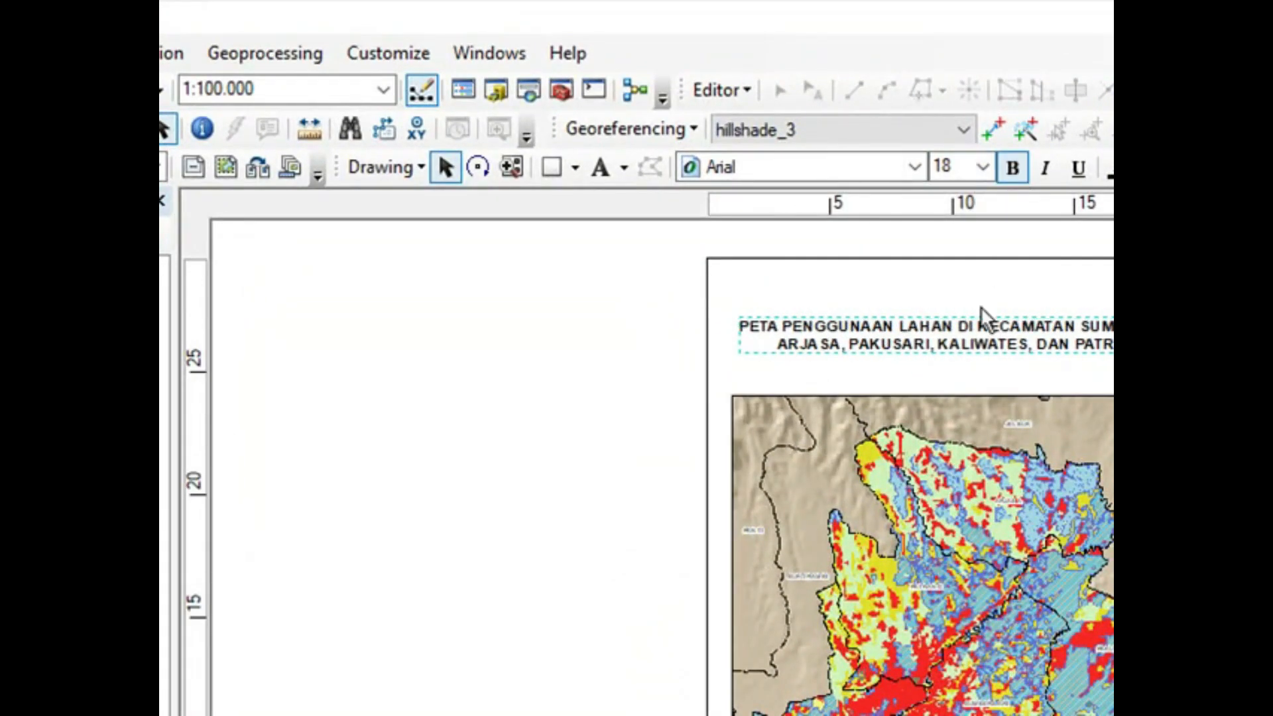
mouse_move(975, 348)
left_mouse_down()
mouse_move(968, 318)
mouse_move(975, 340)
left_mouse_up()
left_click_drag(981, 416, 981, 377)
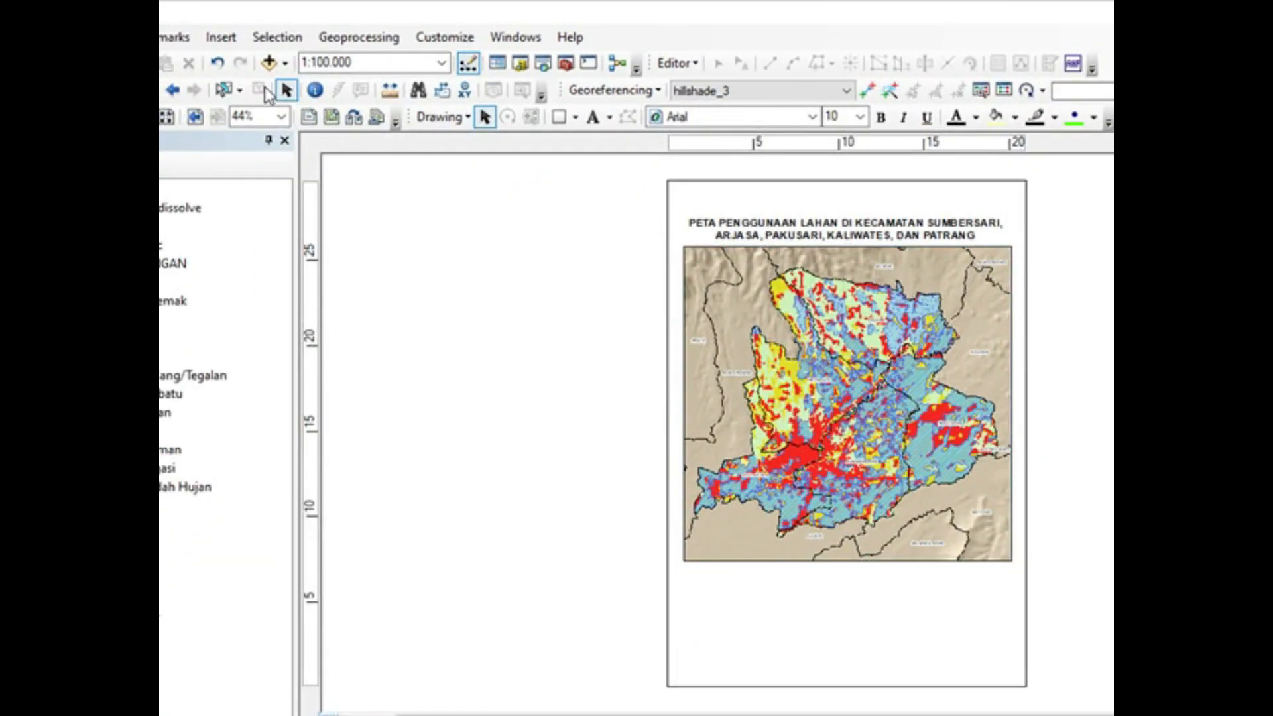
Step: Start a one-column map legend with the layers jember_kec_dissolve, landuse_5kec and jember_kab, removing hillshade_3 from its items
left_click(222, 39)
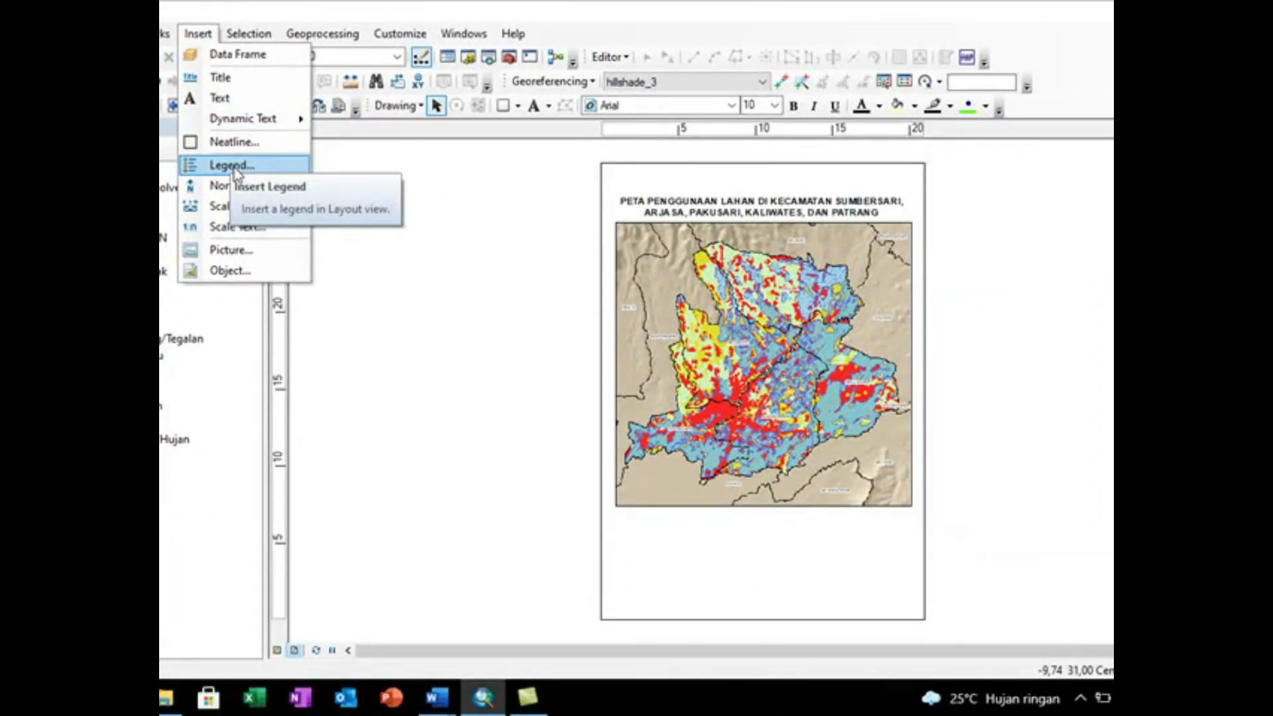
left_click(233, 166)
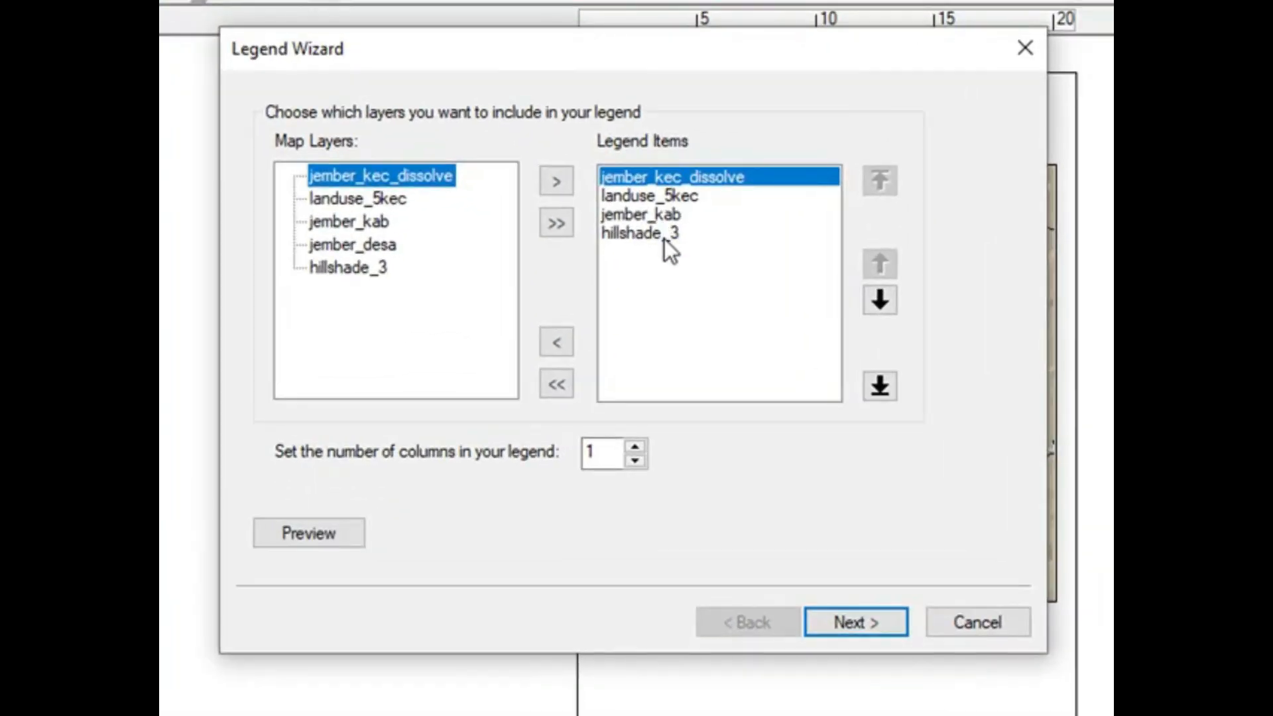
left_click(656, 269)
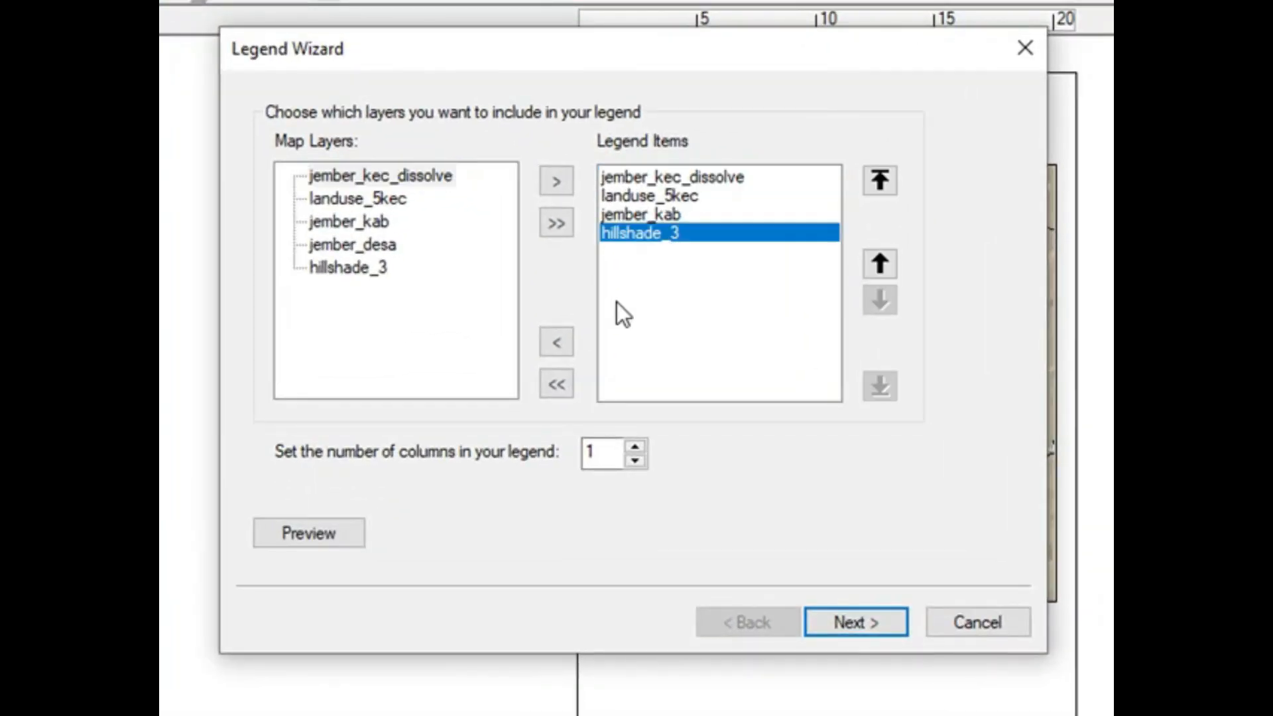
left_click(561, 347)
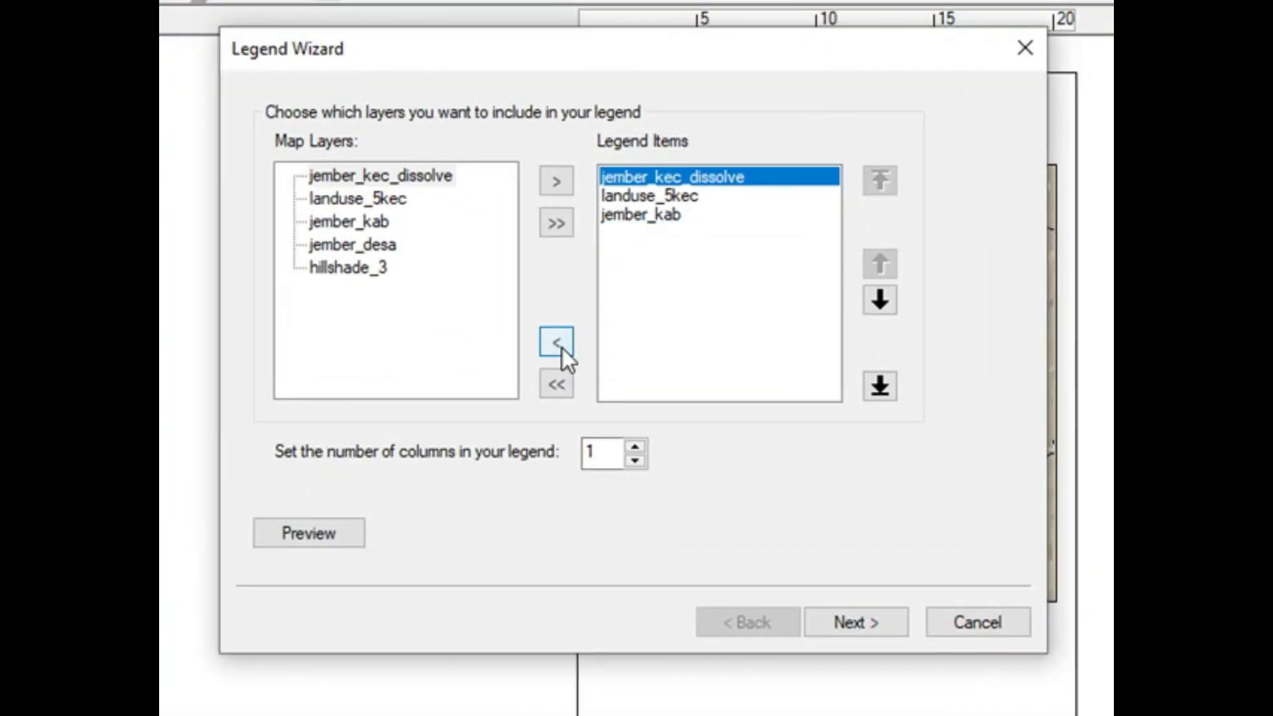
left_click(671, 213)
left_click(665, 193)
left_click(666, 181)
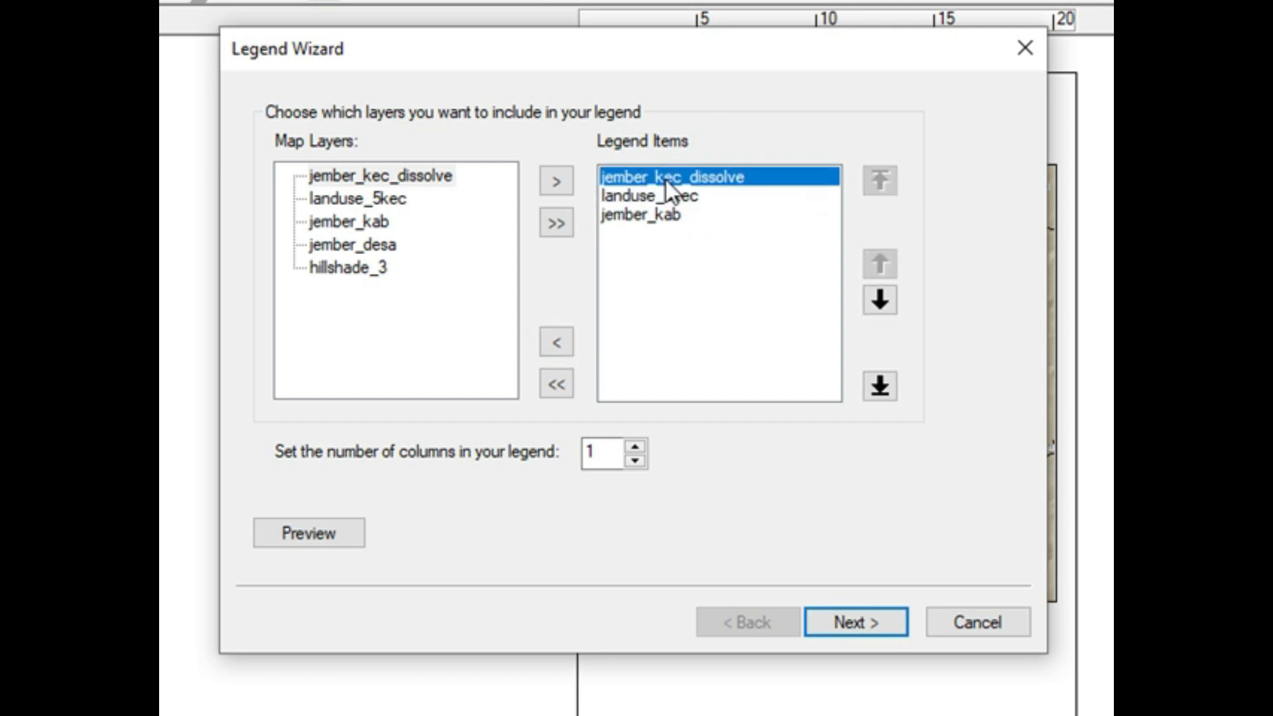
left_click(851, 619)
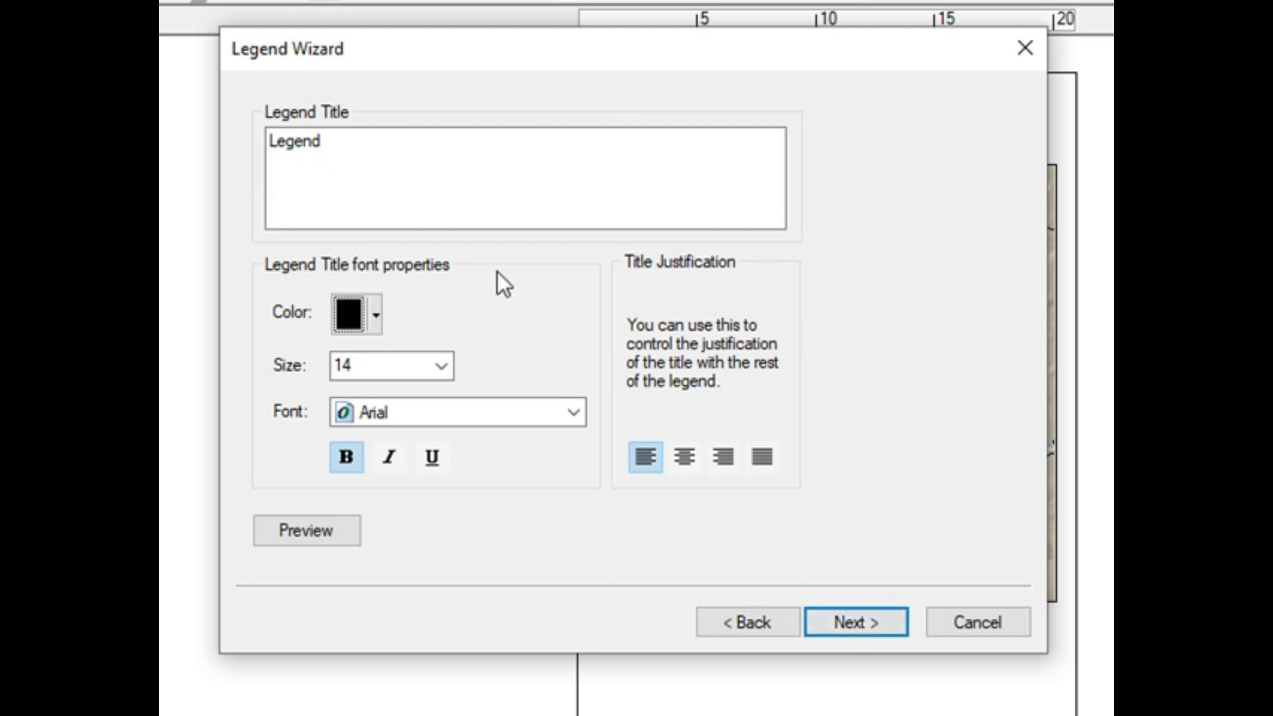
Step: Title the legend Legenda, create it with the default frame, patches and spacing, and park it outside the page to the left of the map
left_click(370, 160)
type("A")
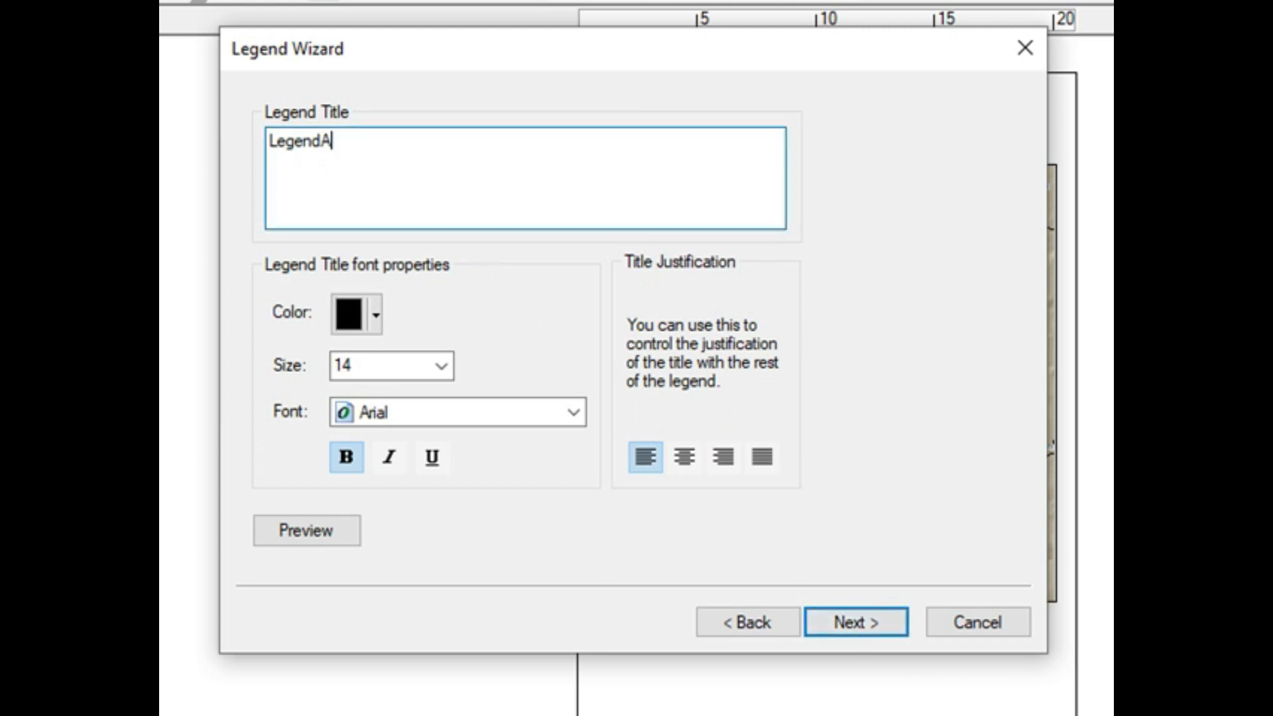
key("BackSpace")
type("a")
left_click(845, 626)
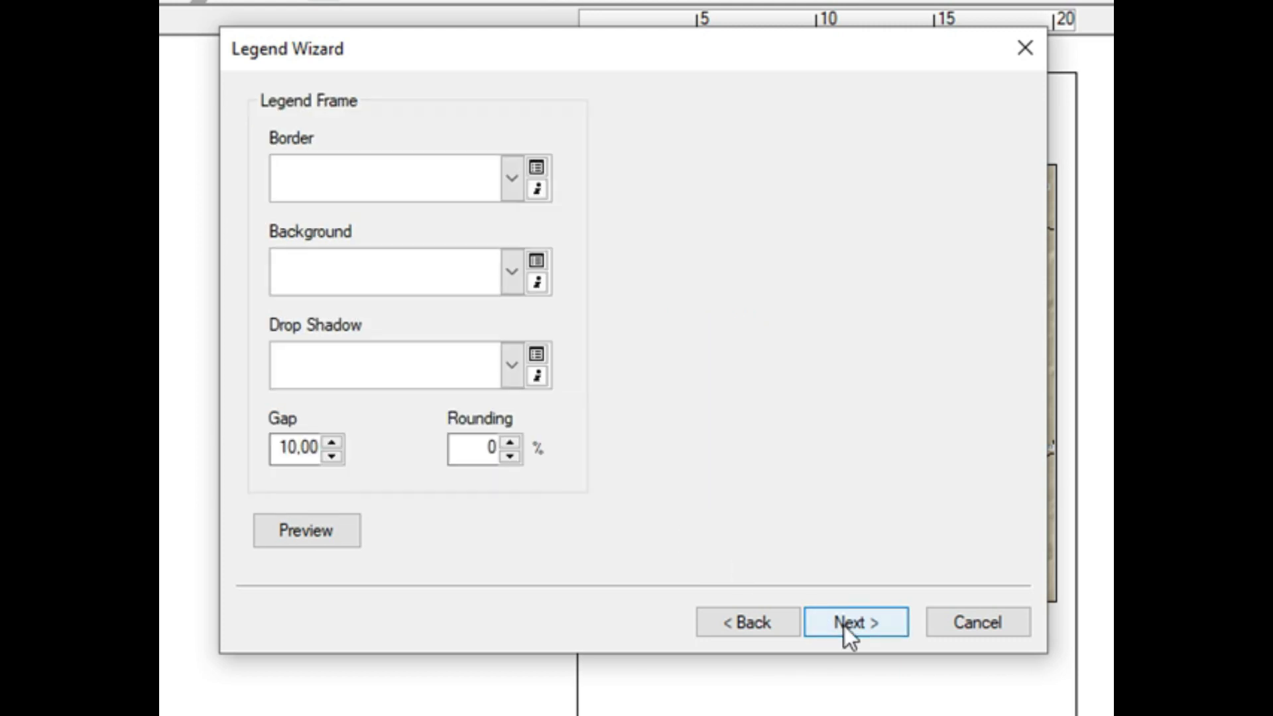
left_click(845, 626)
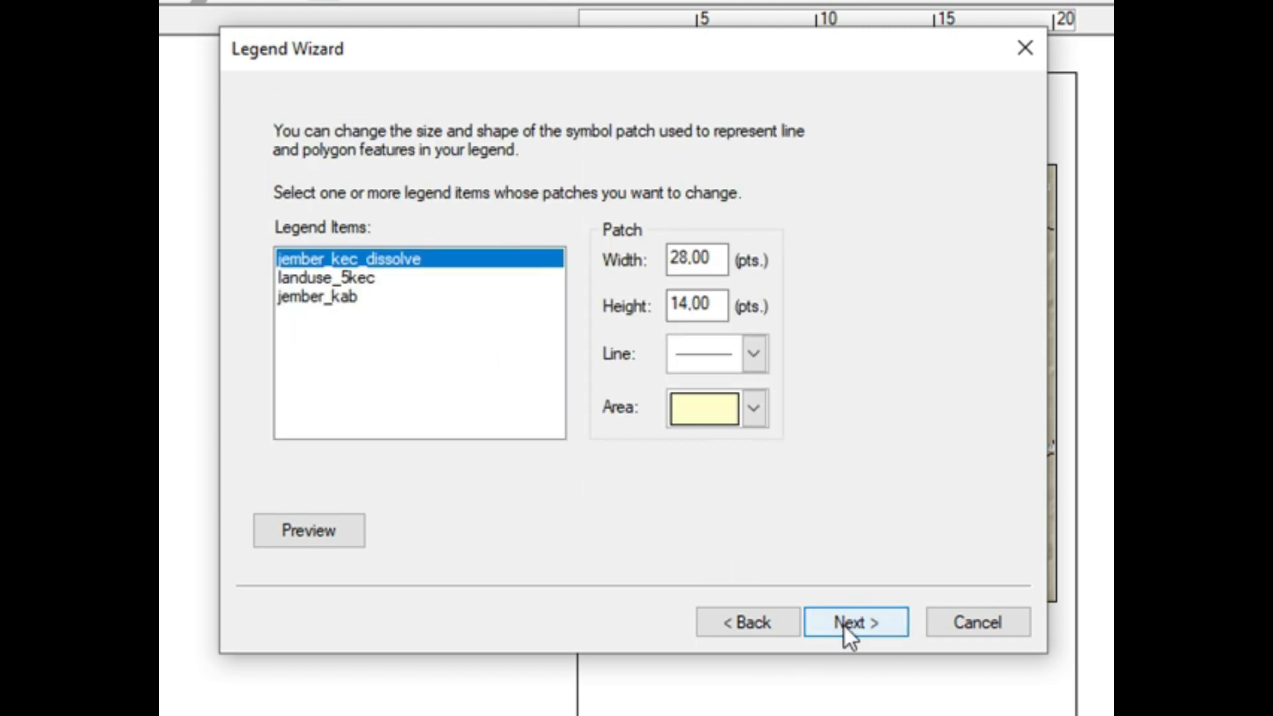
left_click(844, 626)
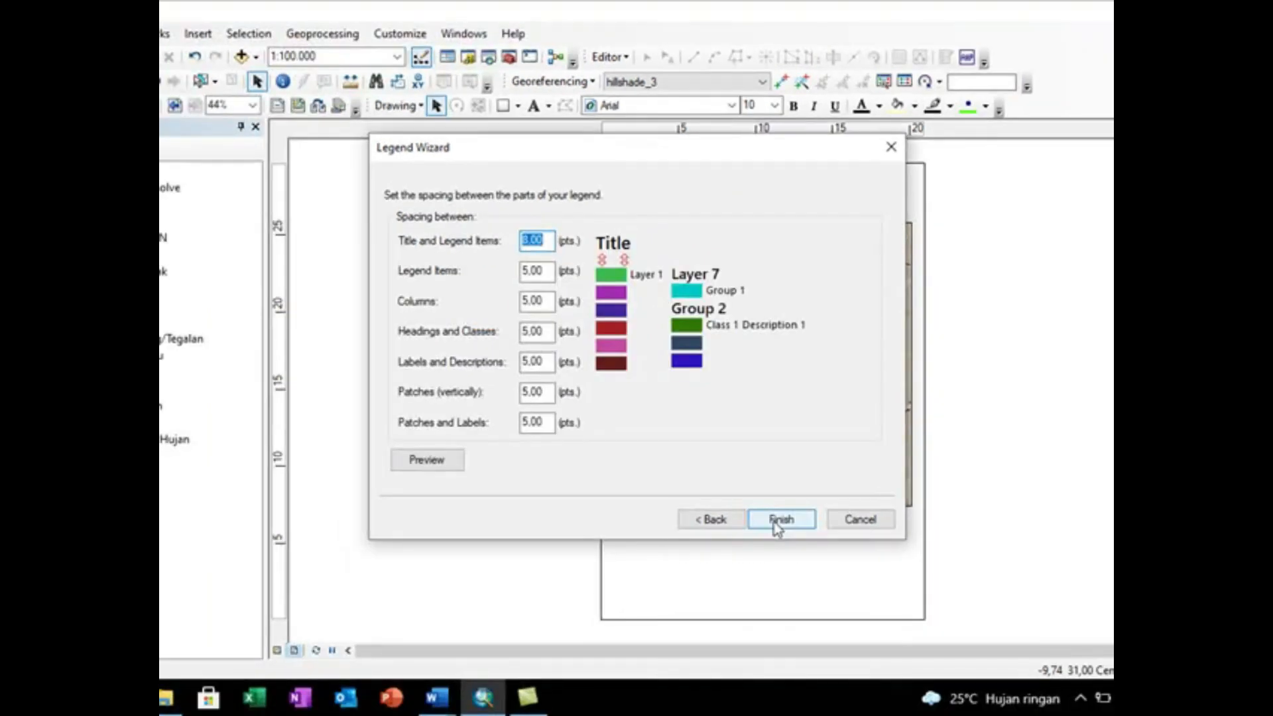
left_click(777, 521)
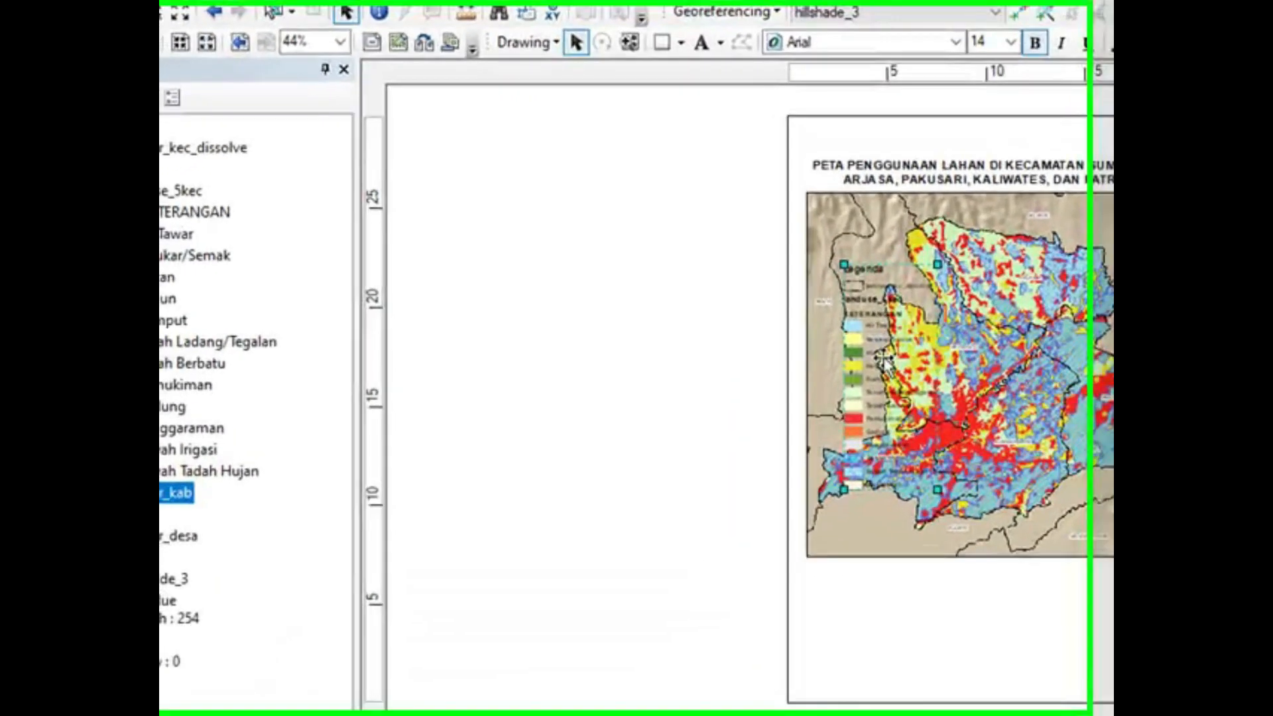
left_click_drag(723, 366, 572, 429)
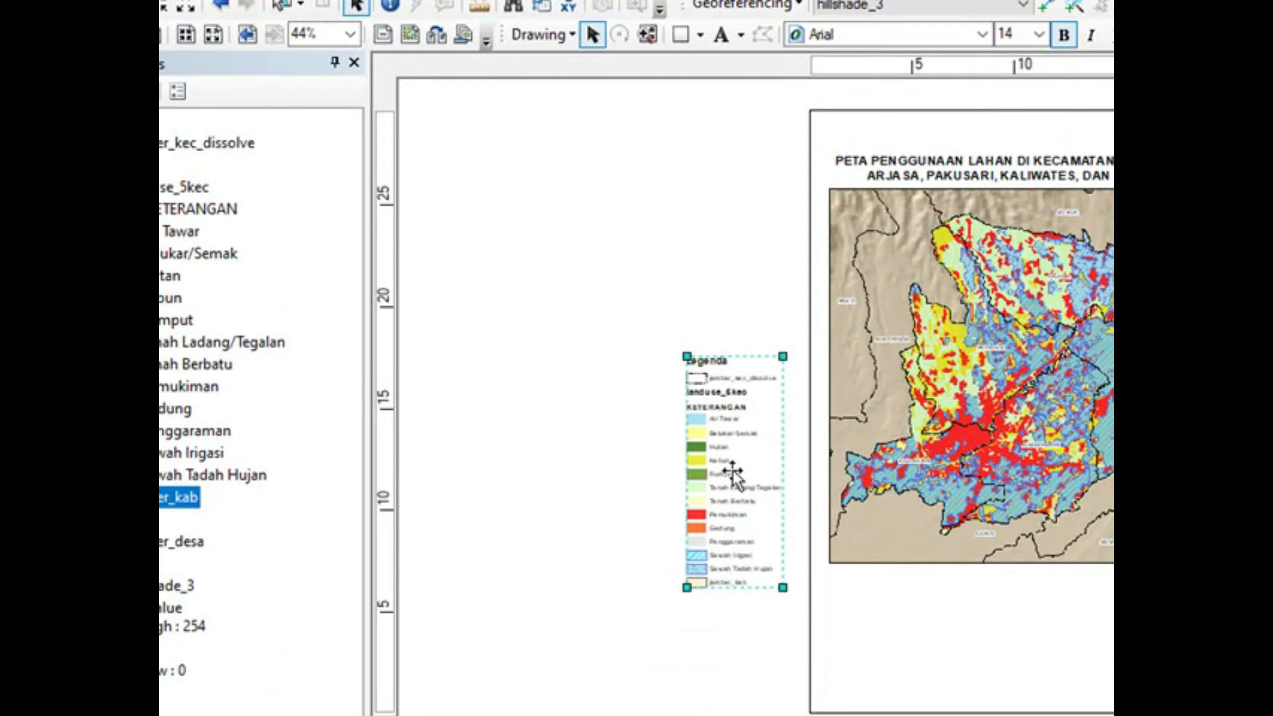
left_click_drag(741, 450, 746, 524)
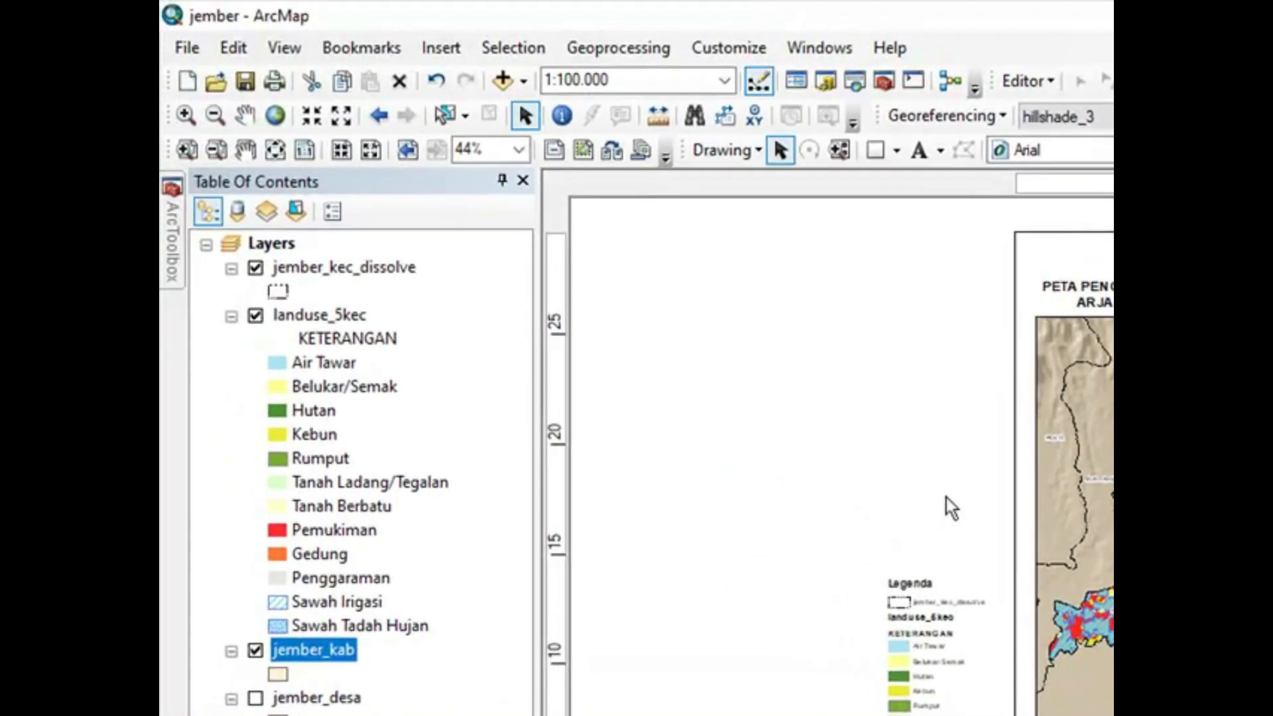
Step: Insert a north arrow in the ESRI North 6 style into the layout
left_click(443, 48)
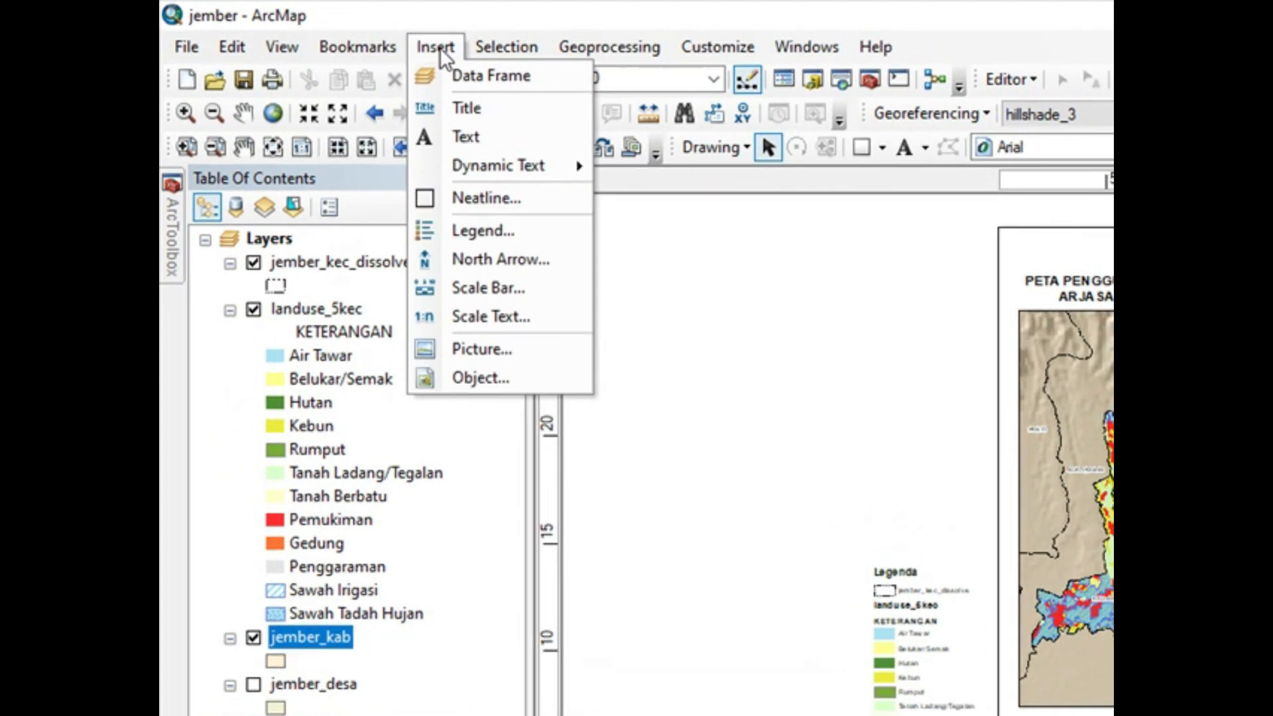
left_click(434, 210)
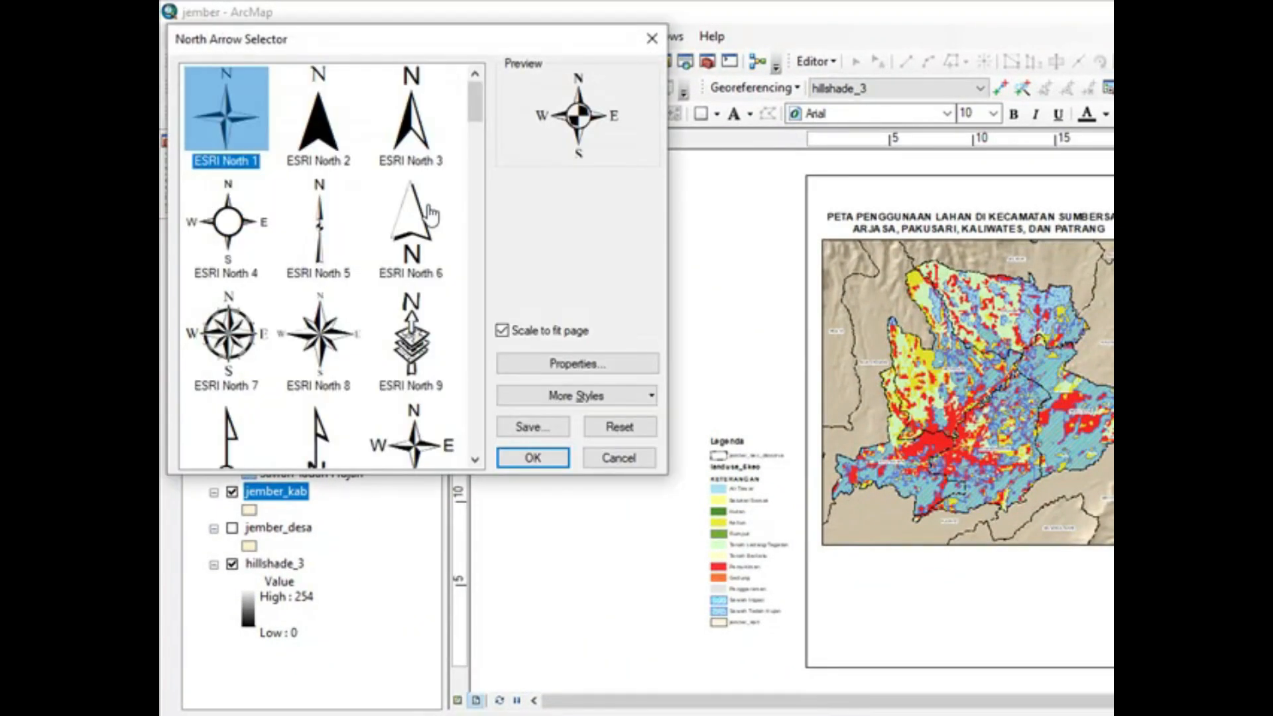
left_click(427, 229)
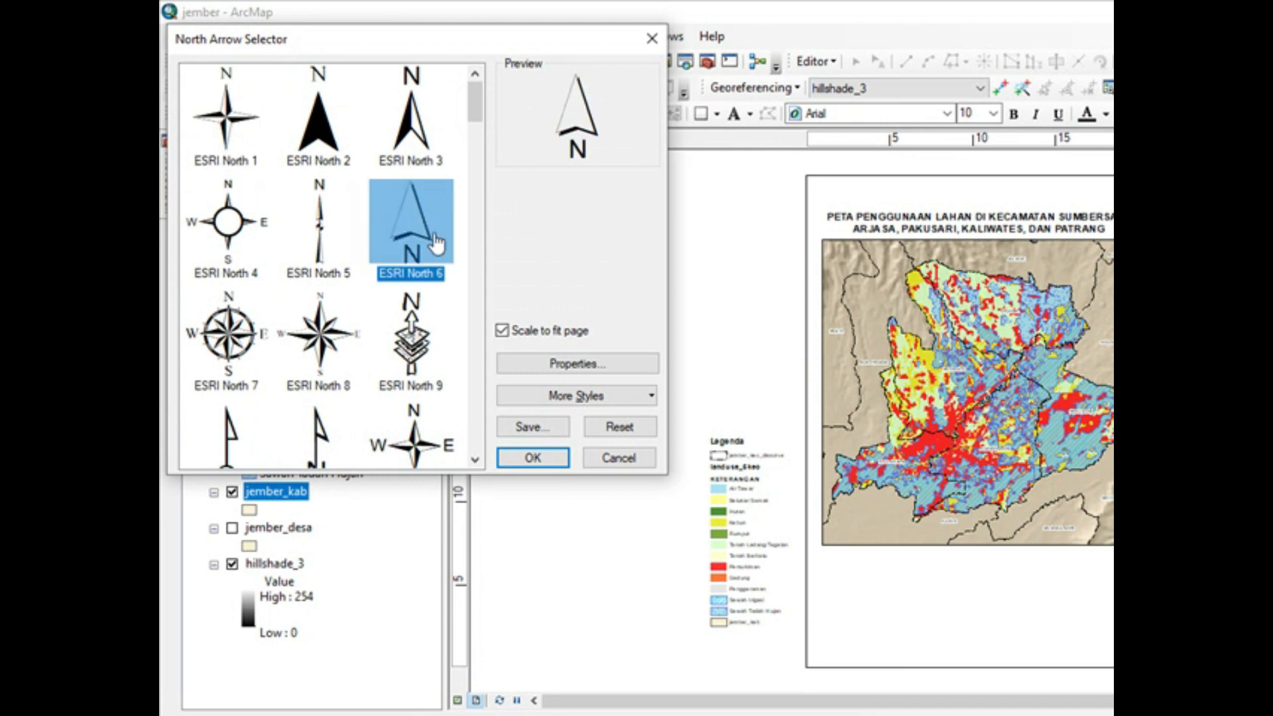
left_click(534, 457)
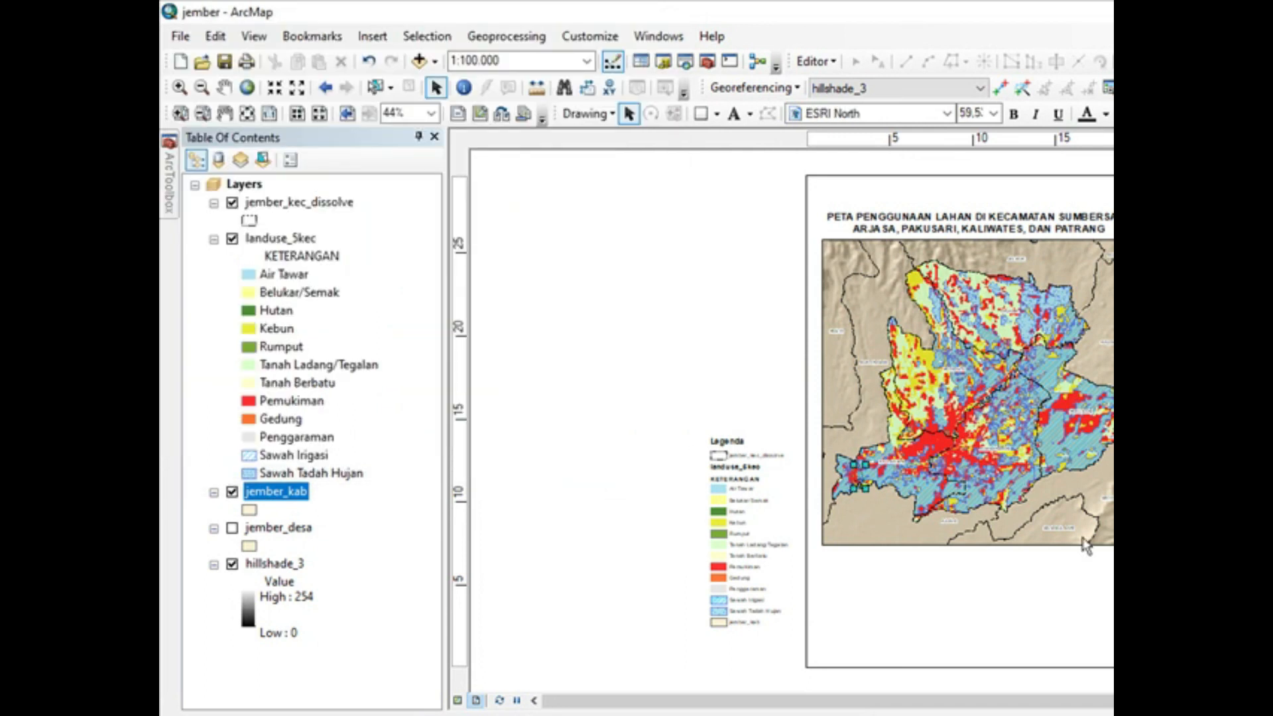
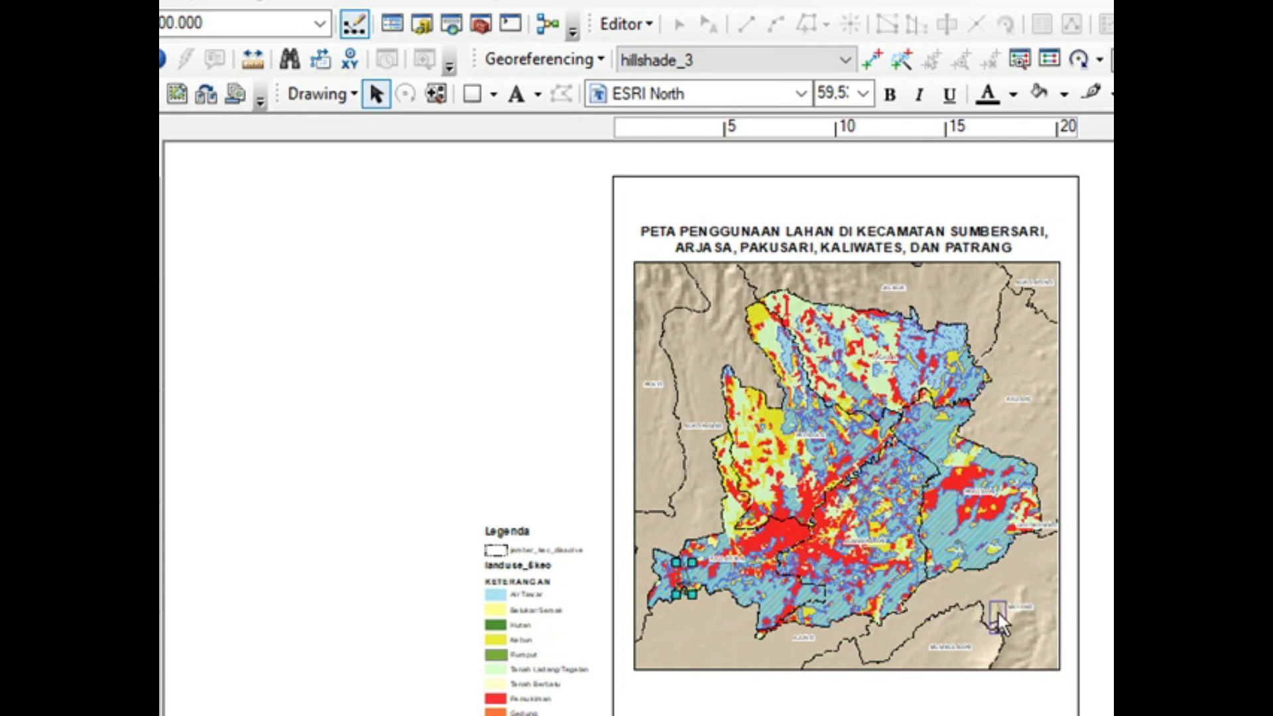
Step: Place the north arrow in the upper-right corner of the map frame and enlarge it
mouse_move(1032, 325)
left_mouse_down()
mouse_move(1007, 368)
mouse_move(1029, 331)
left_mouse_up()
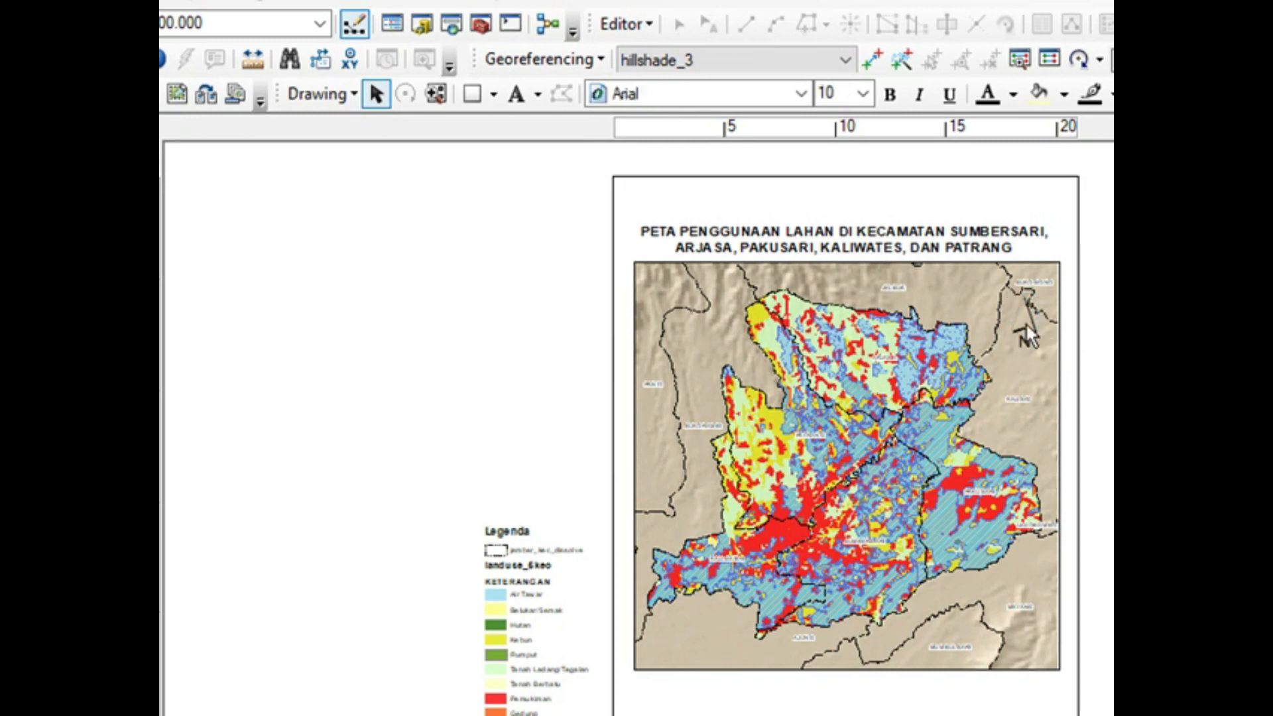
left_click(1027, 328)
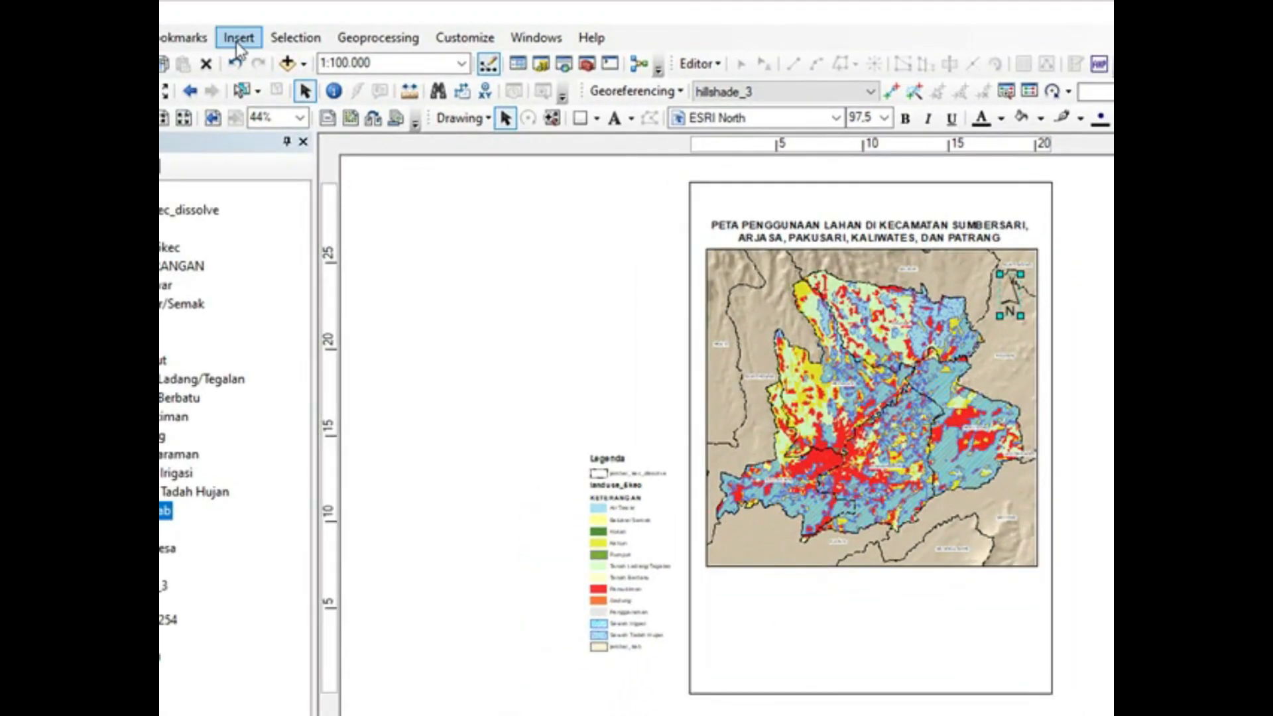
Step: Insert a scale bar in the Alternating Scale Bar 1 style and move it outside the page to the right of the map
left_click(237, 40)
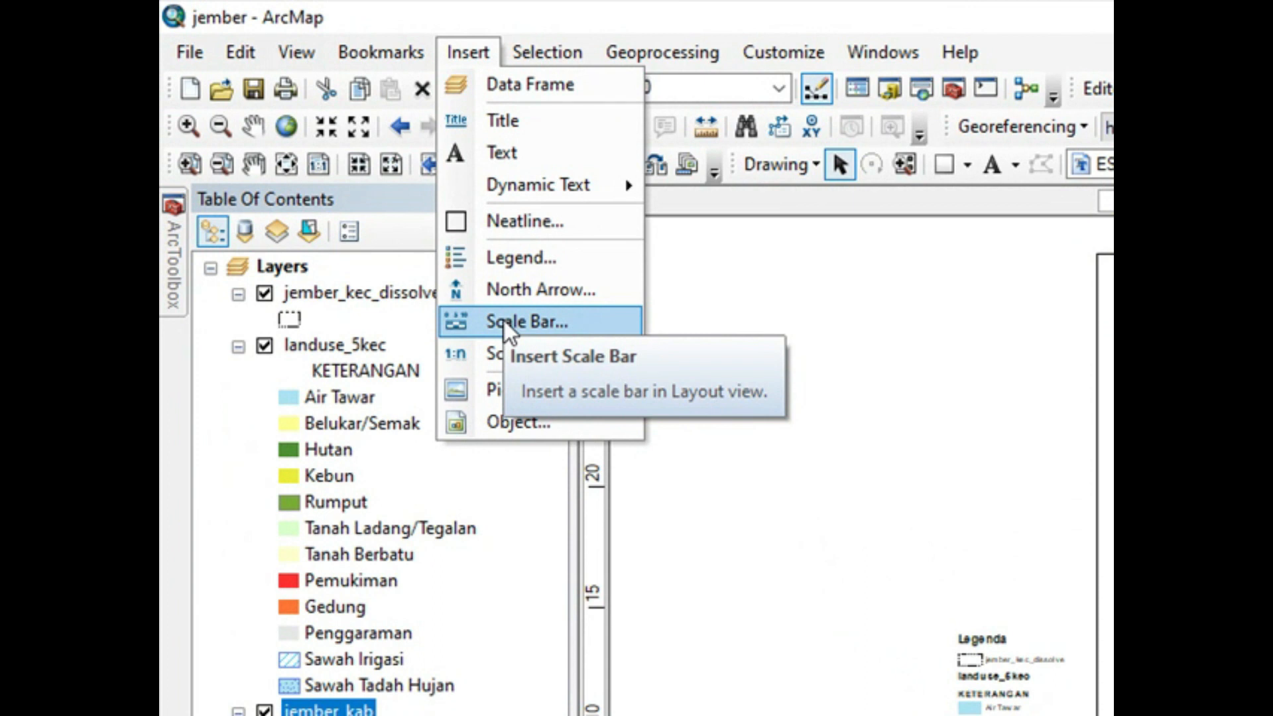
left_click(504, 320)
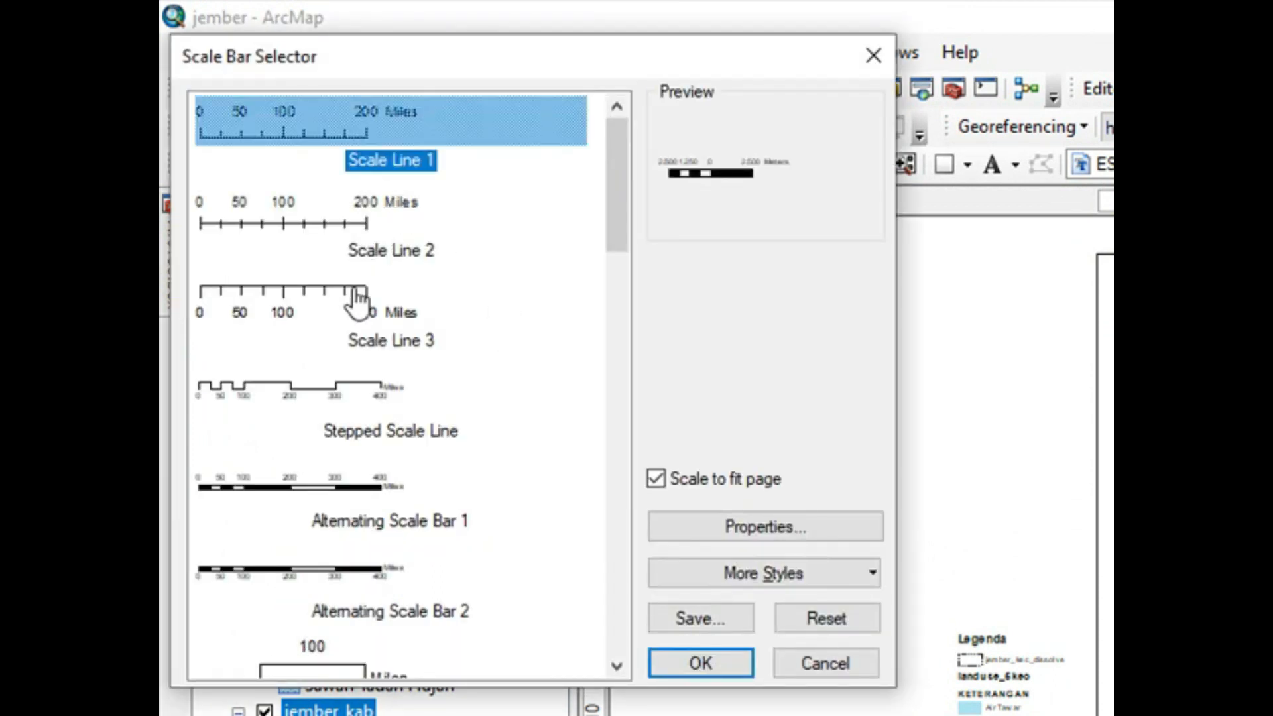
left_click(354, 391)
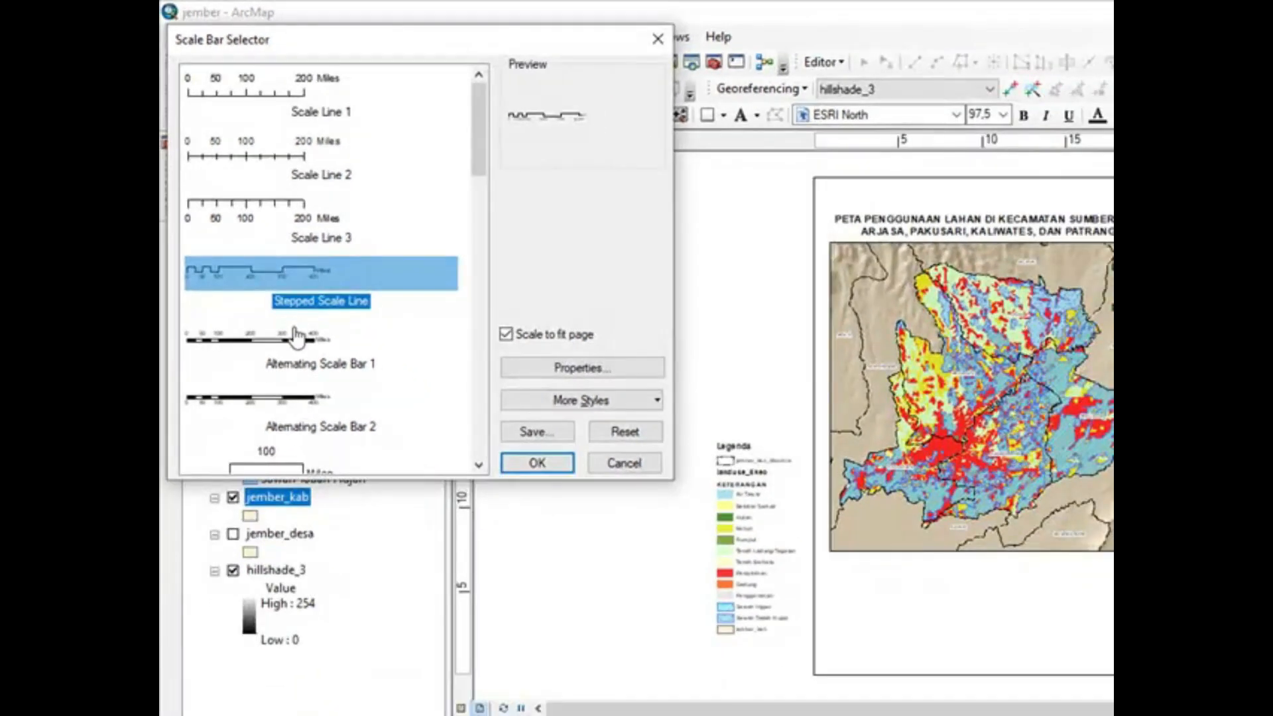
left_click(296, 342)
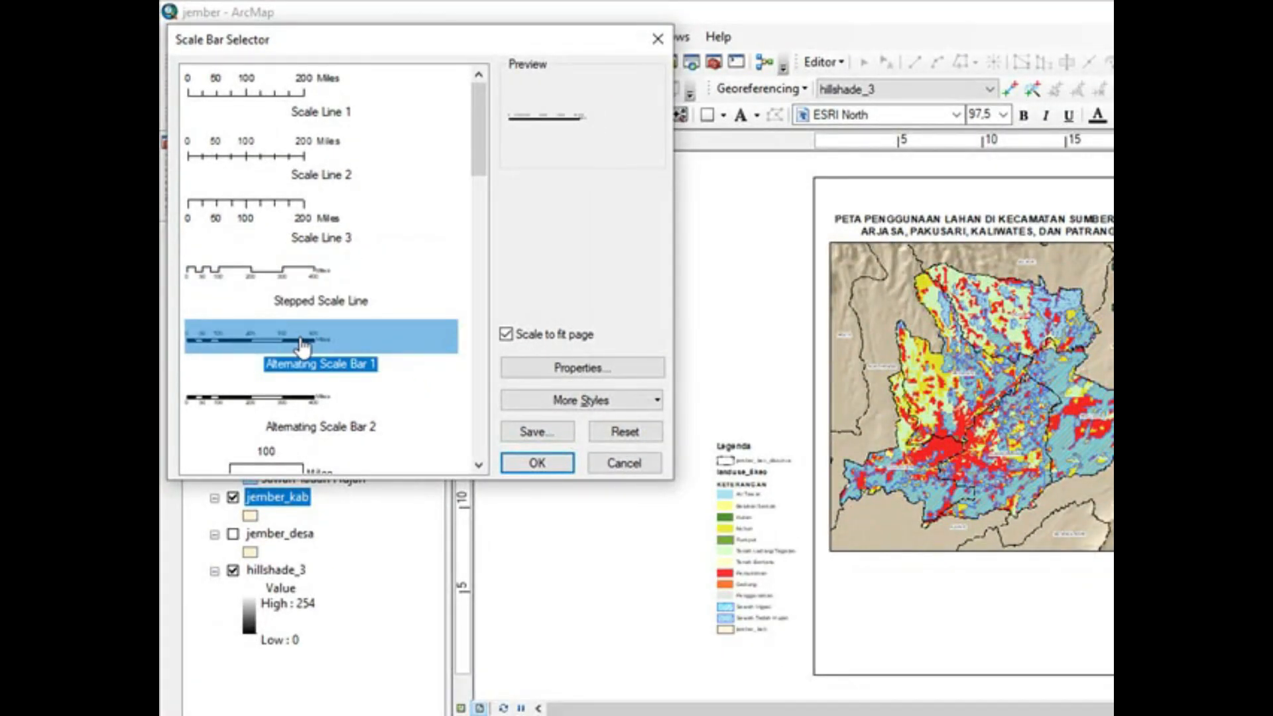
left_click(538, 463)
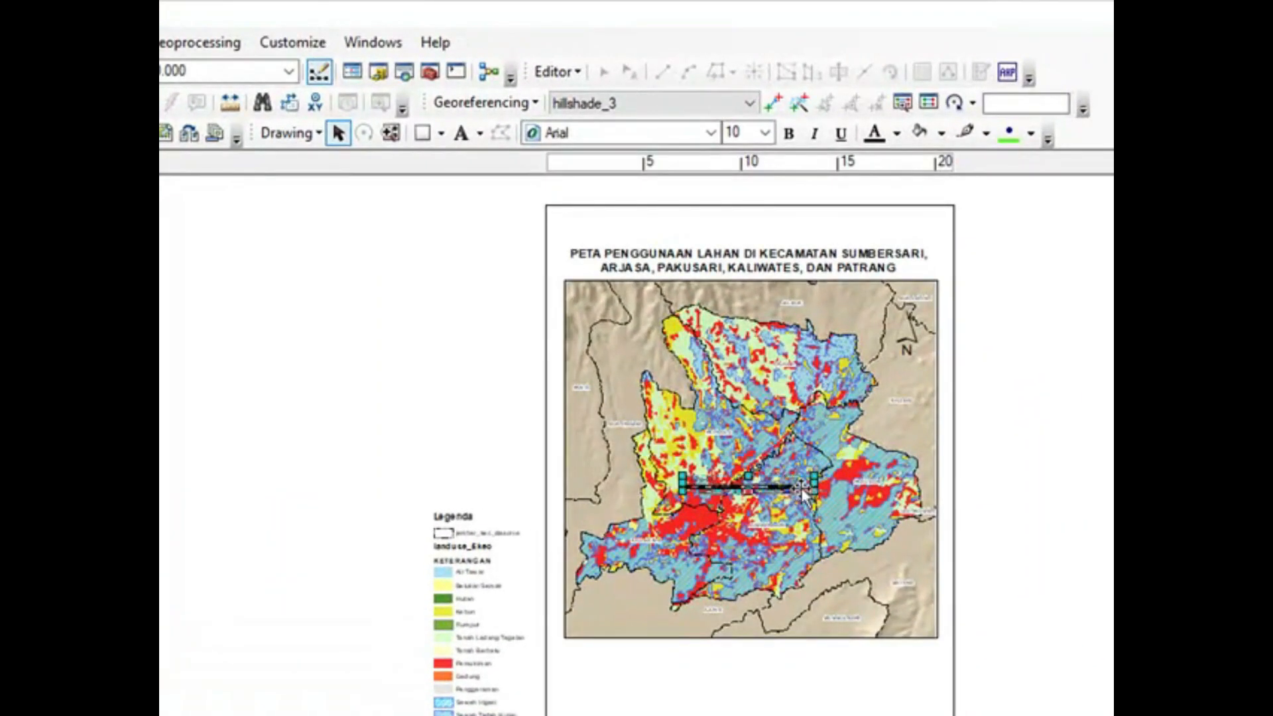
left_click_drag(803, 490, 966, 384)
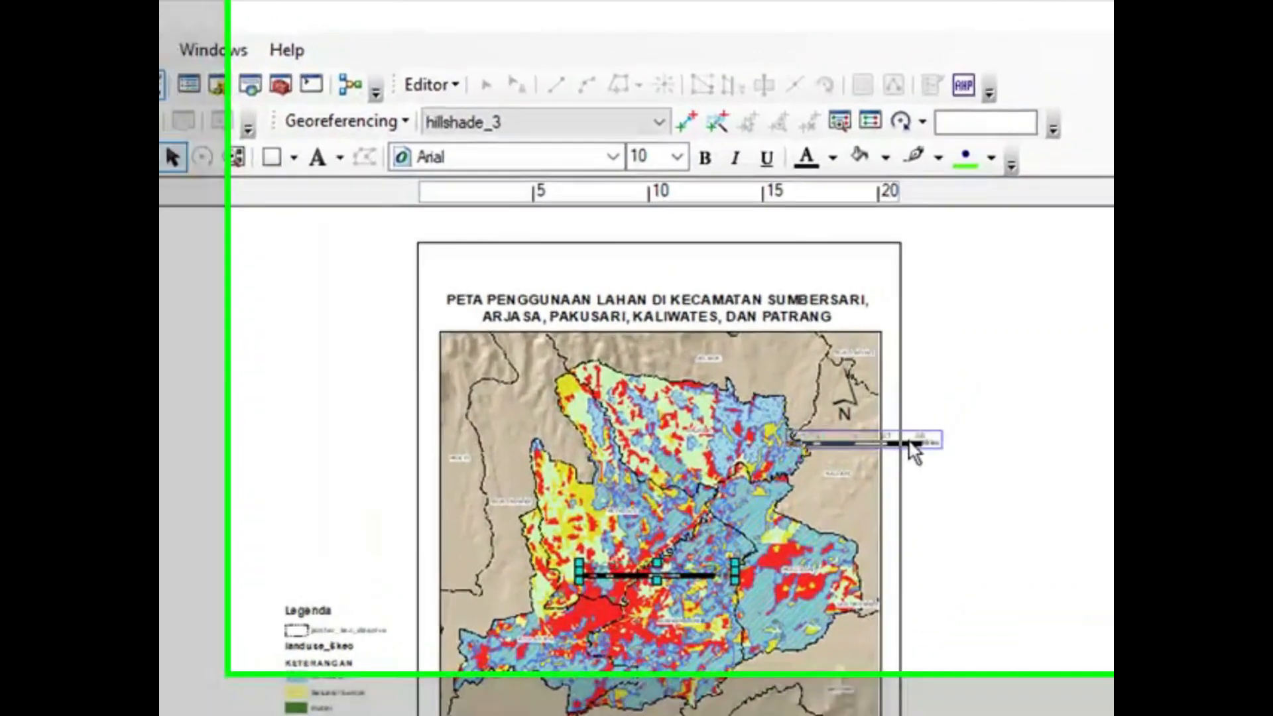
left_click_drag(910, 443, 1031, 484)
Step: Set the scale bar's division units to Kilometers and its label to Km
scroll(1027, 483, "up", 4)
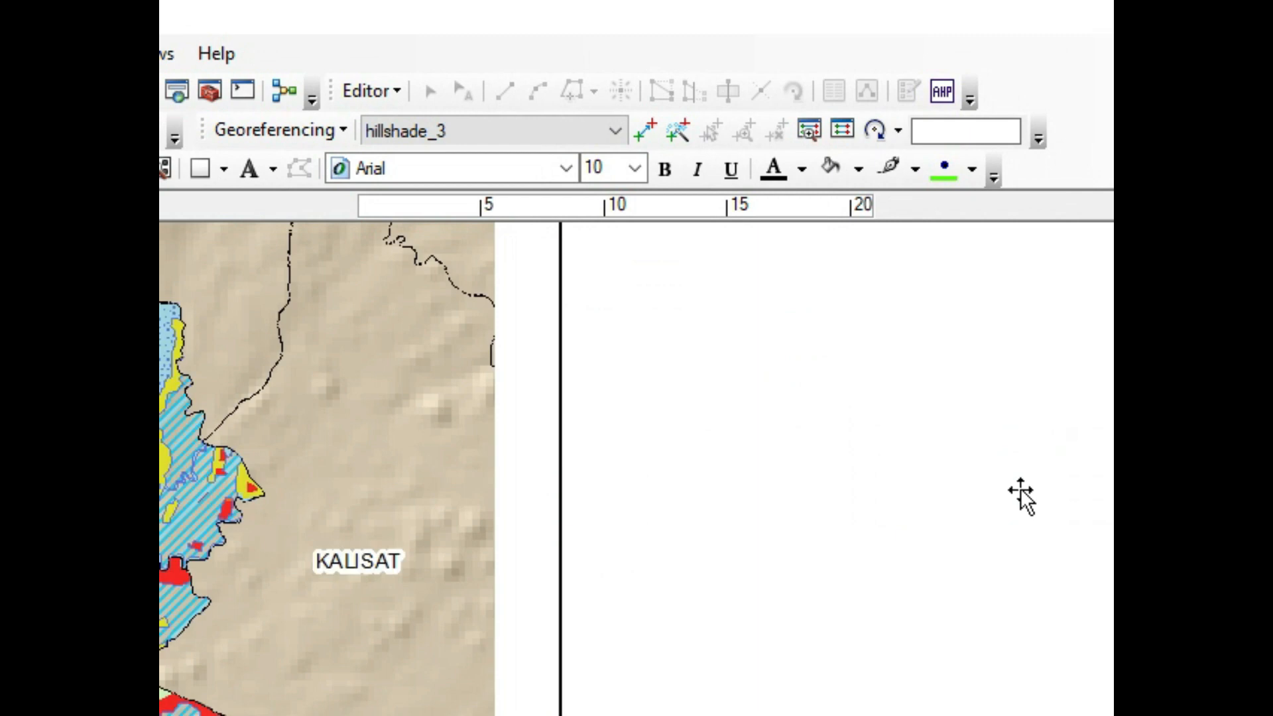
right_click(1018, 492)
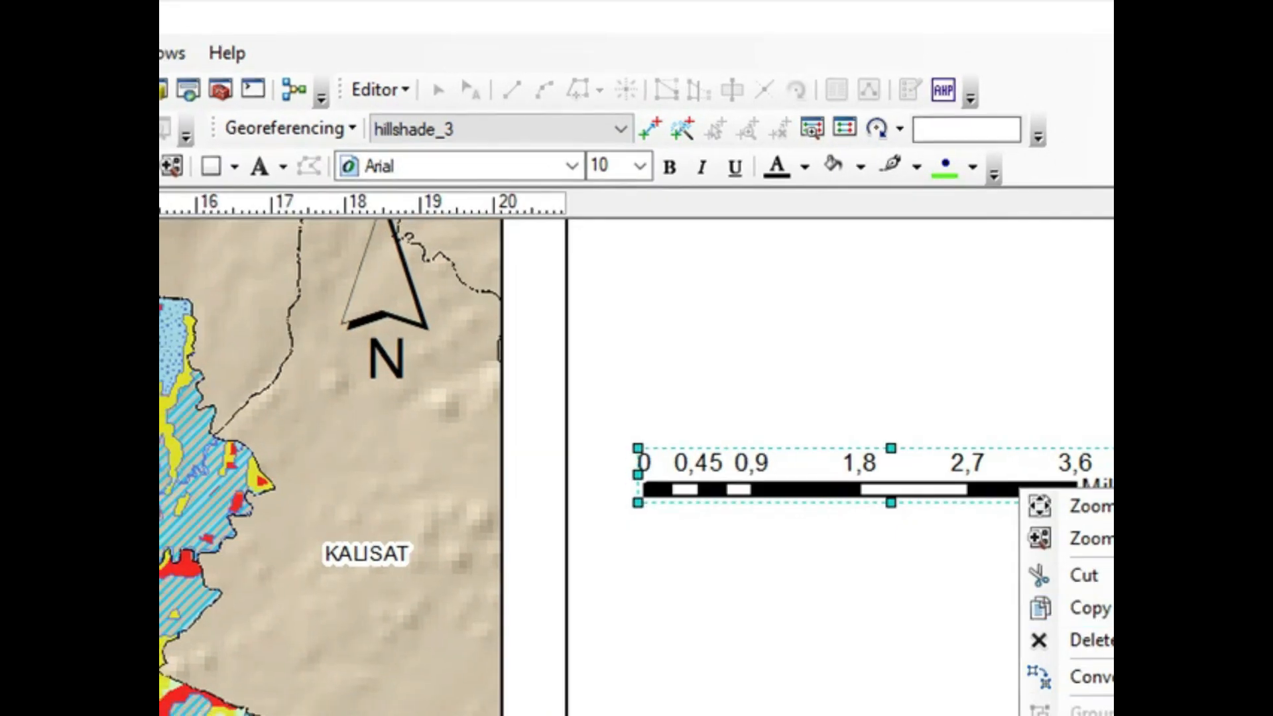
left_click(1068, 628)
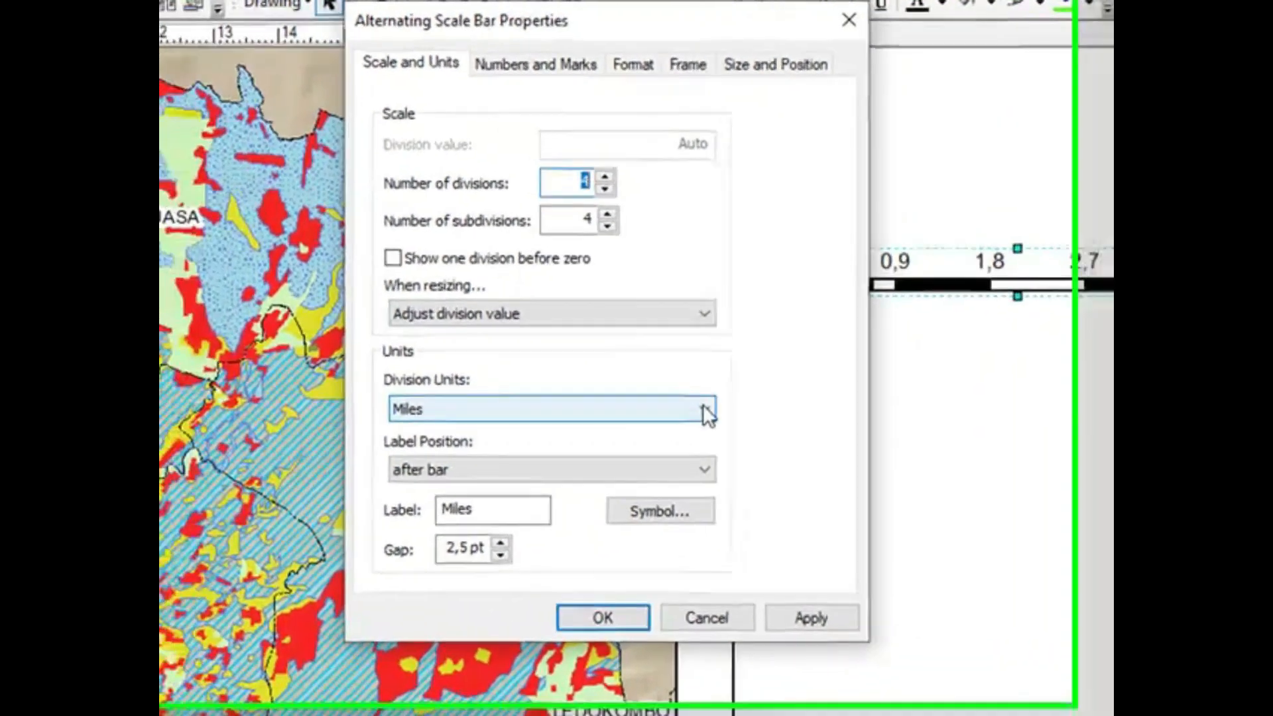
left_click(540, 365)
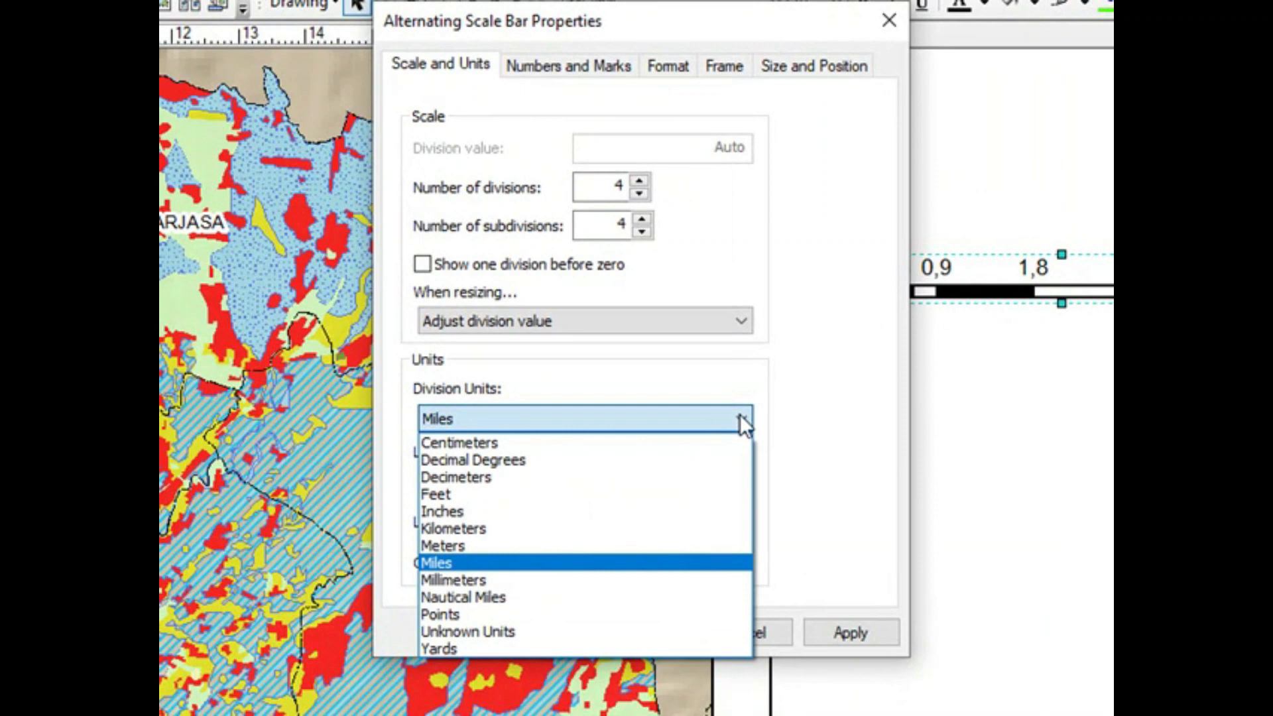
left_click(663, 528)
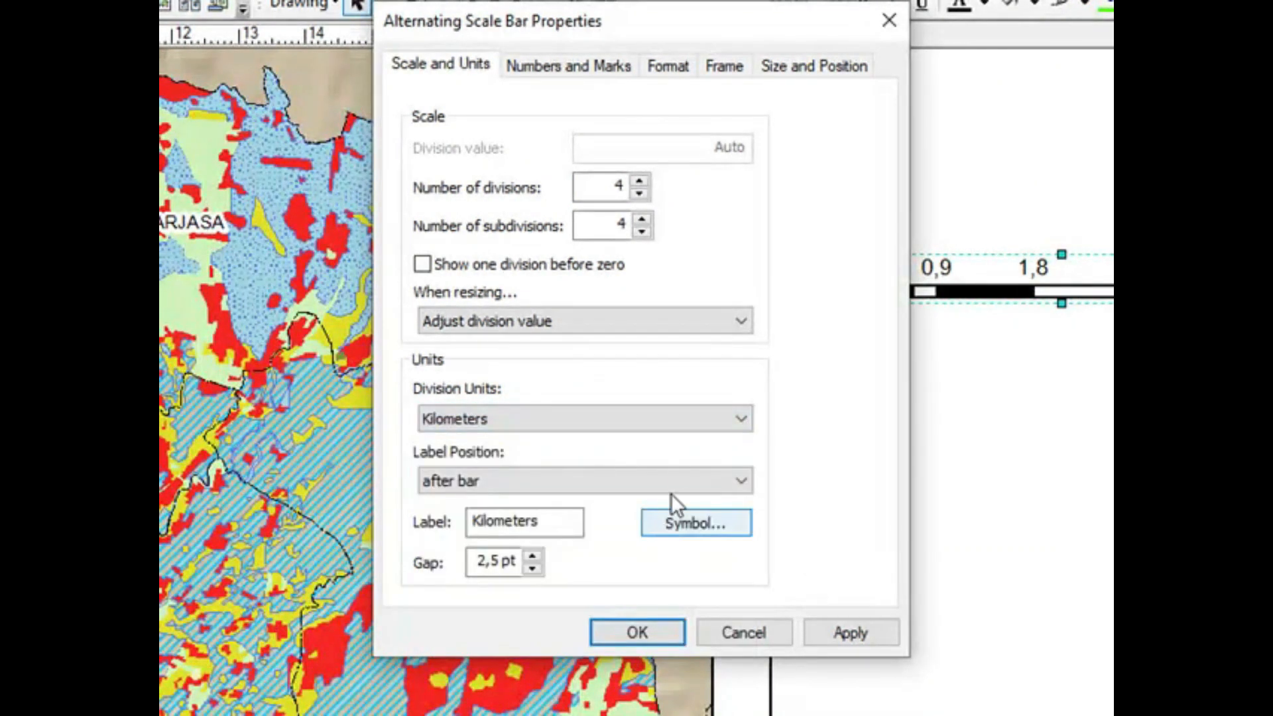
left_click_drag(542, 517, 515, 514)
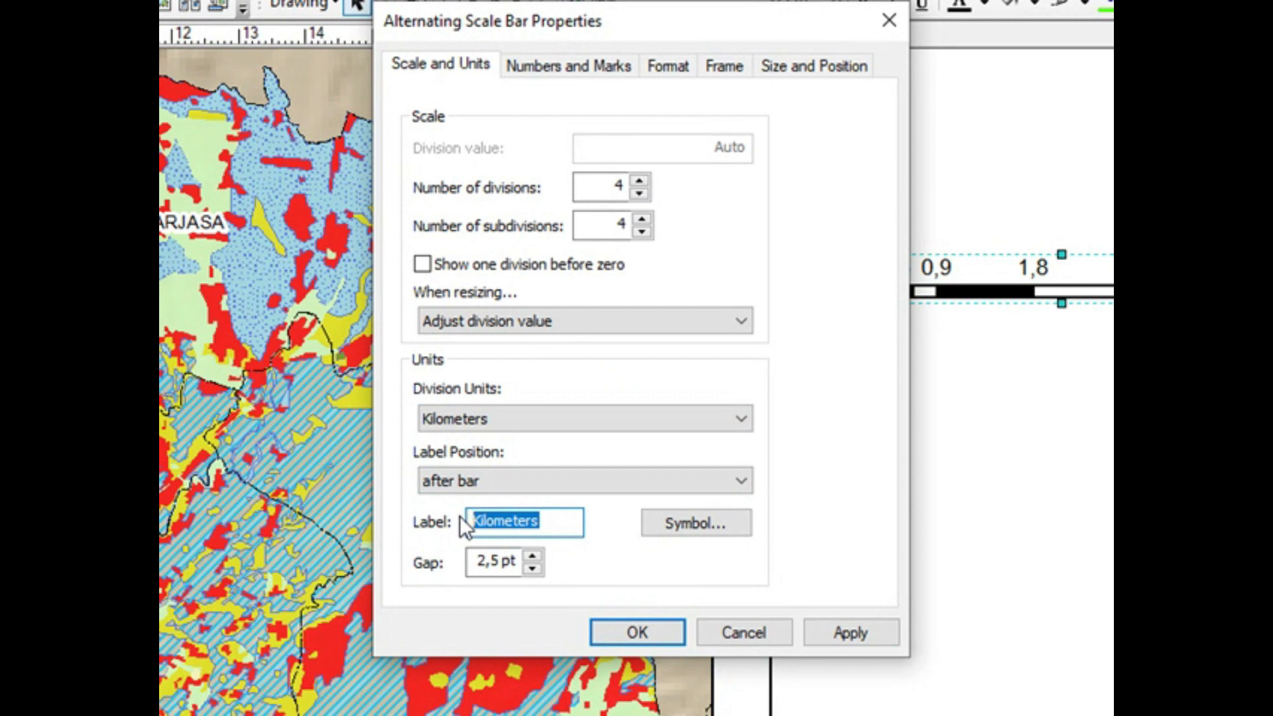
type("Km")
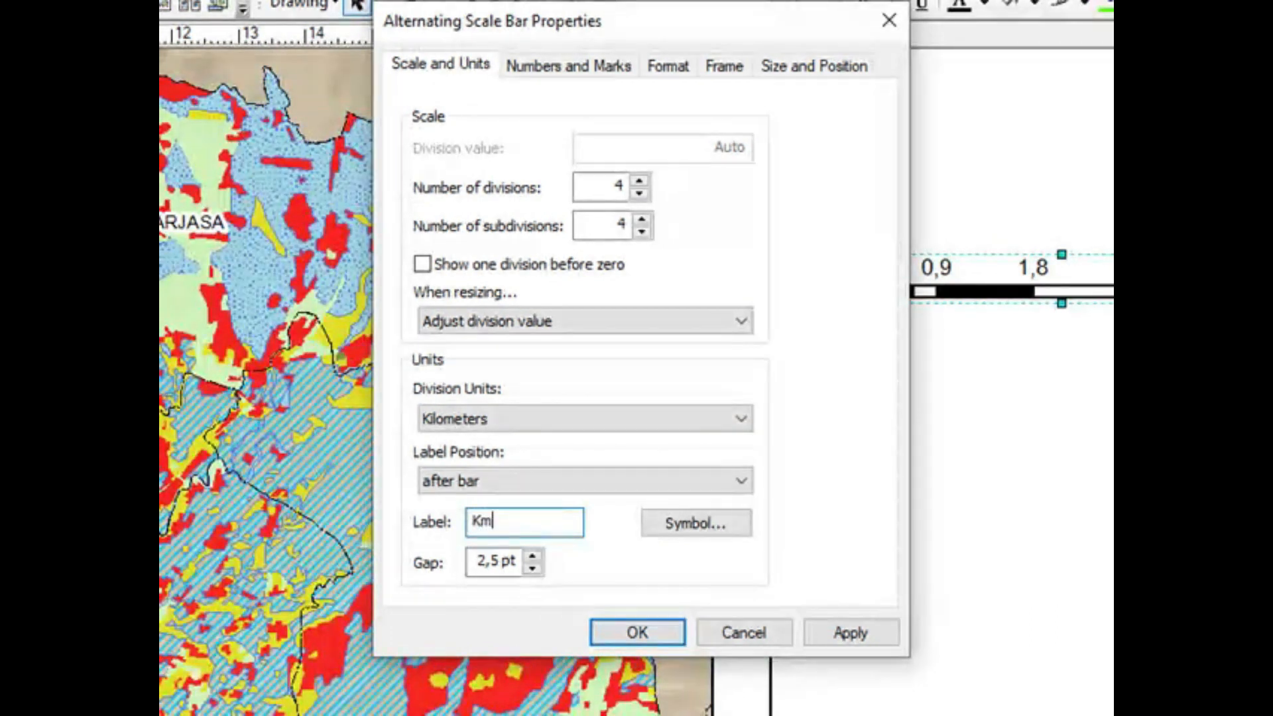
left_click(638, 634)
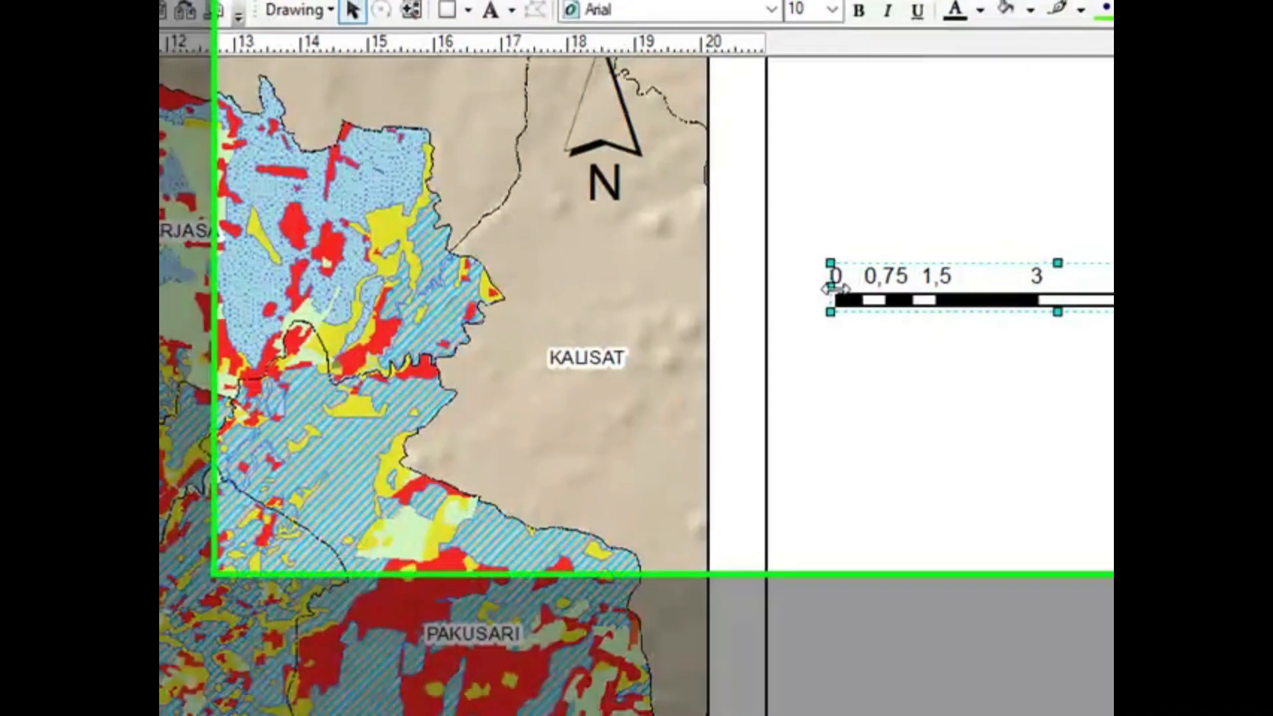
Step: Resize the scale bar to 1 km divisions running from 0 to 4 and move it onto the map below the north arrow
left_click_drag(839, 280, 935, 285)
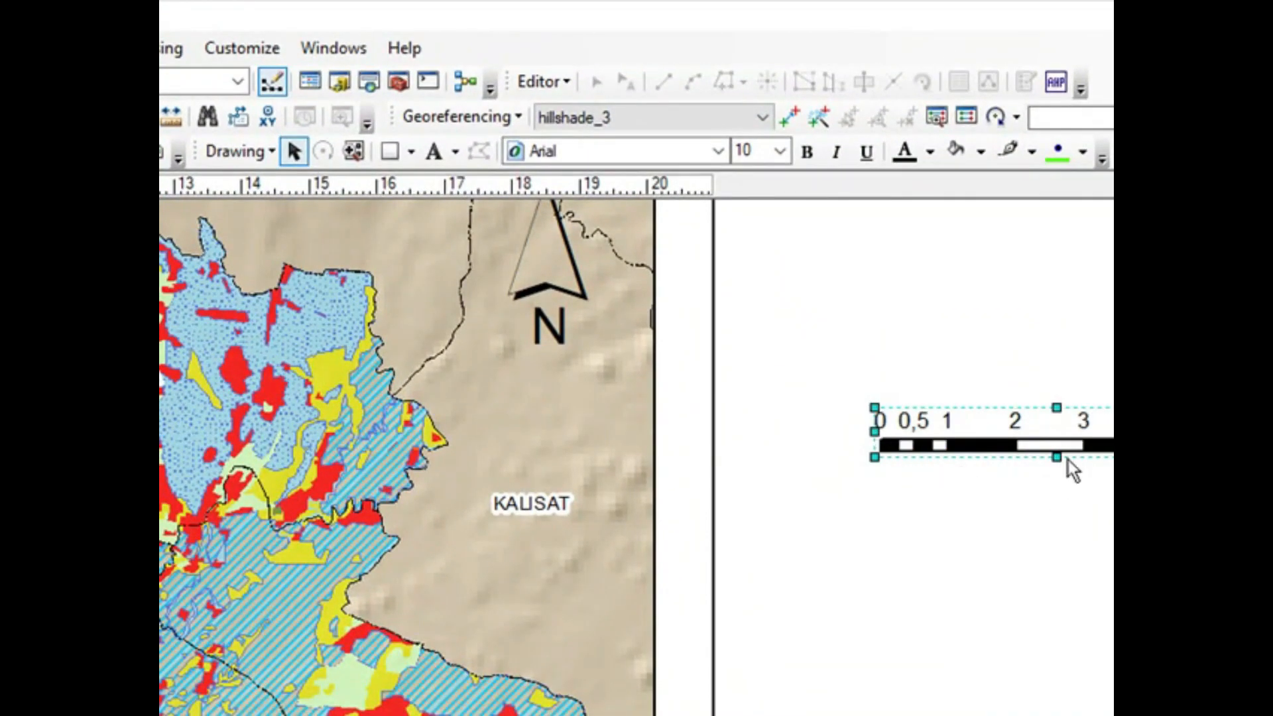
scroll(1064, 443, "down", 3)
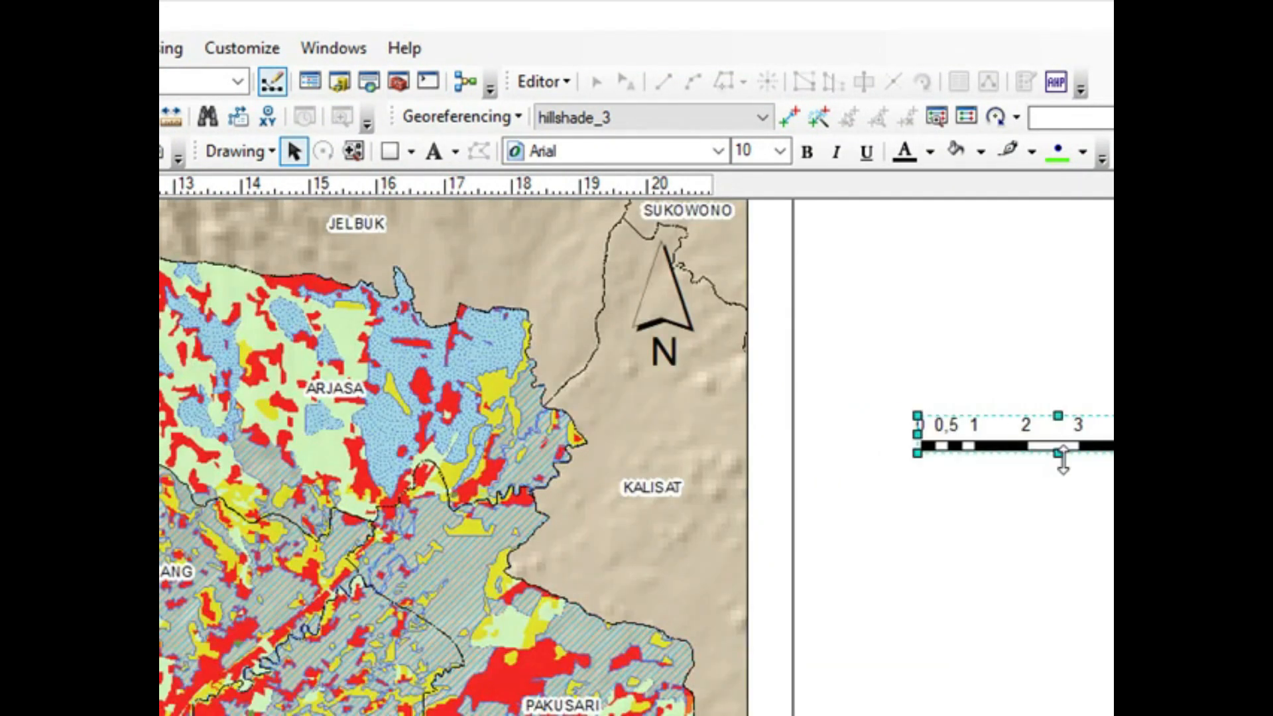
left_click_drag(1075, 448, 712, 412)
left_click_drag(839, 373, 703, 411)
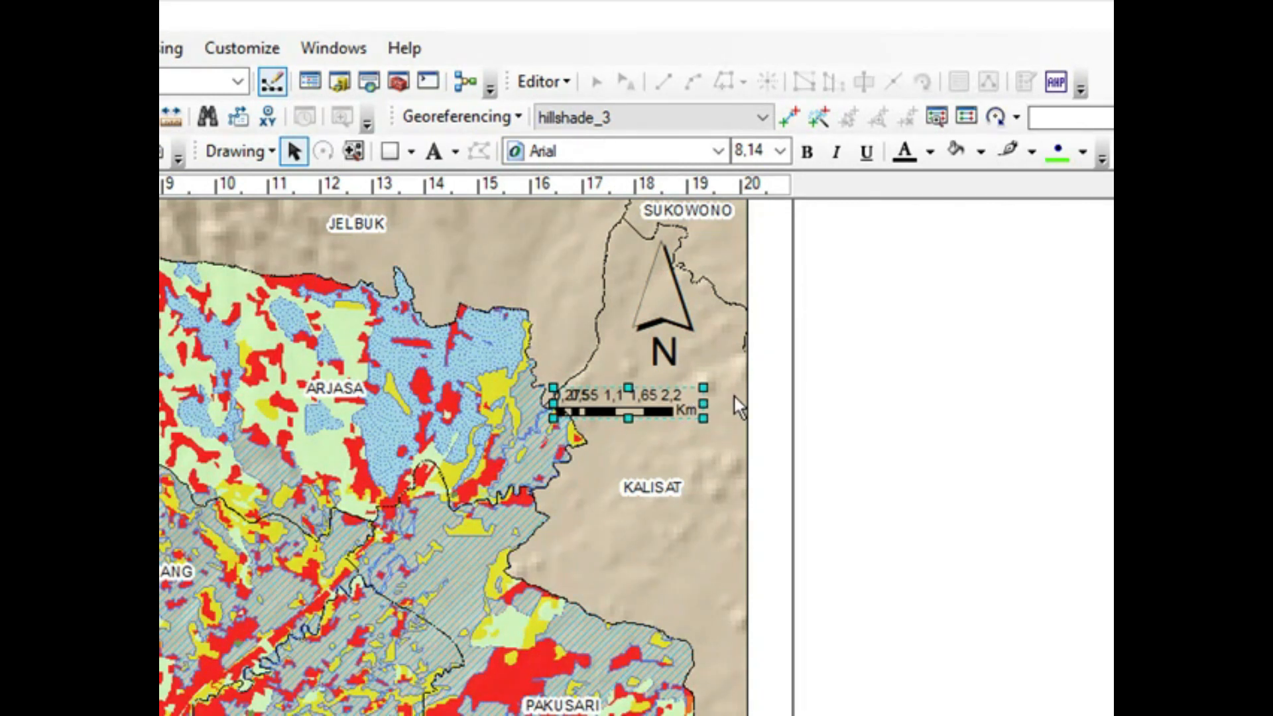
left_click_drag(771, 391, 805, 420)
scroll(753, 430, "up", 5)
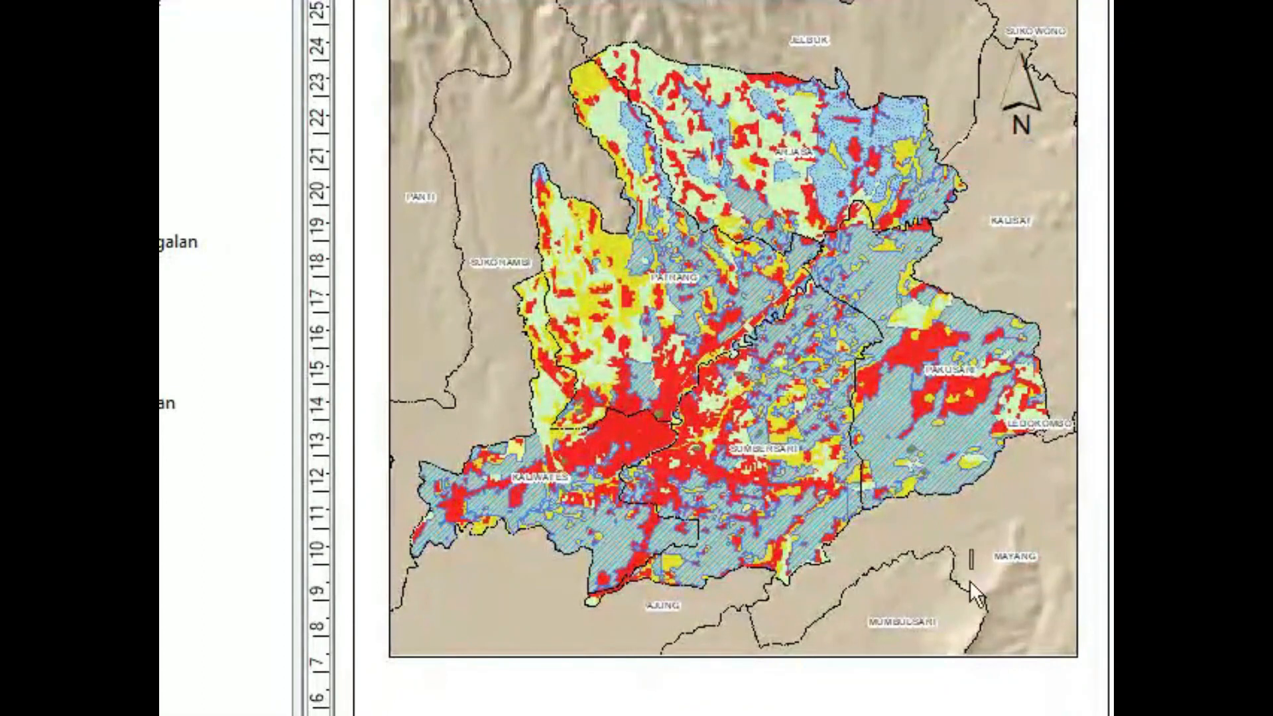
Step: Move the scale bar to the lower-right corner of the map frame, near the MUMBULSARI label
left_click(959, 620)
left_click(994, 256)
left_click_drag(1001, 250, 957, 602)
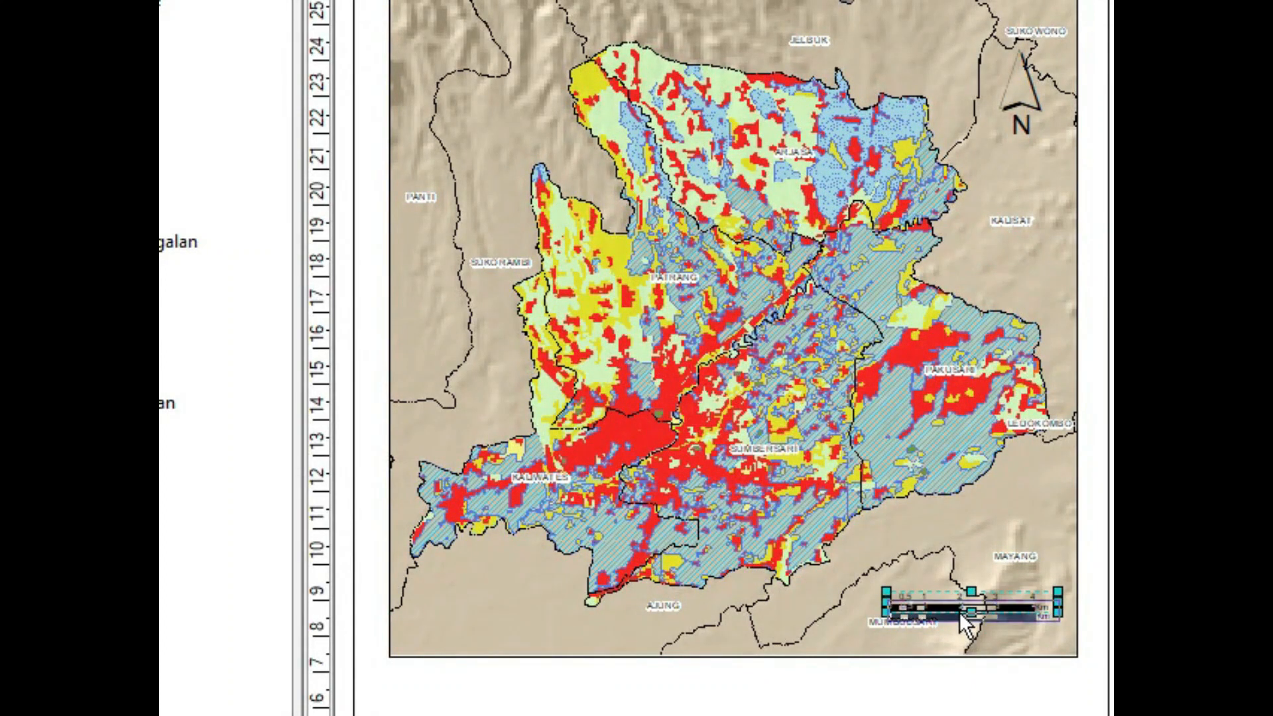
left_click(961, 612)
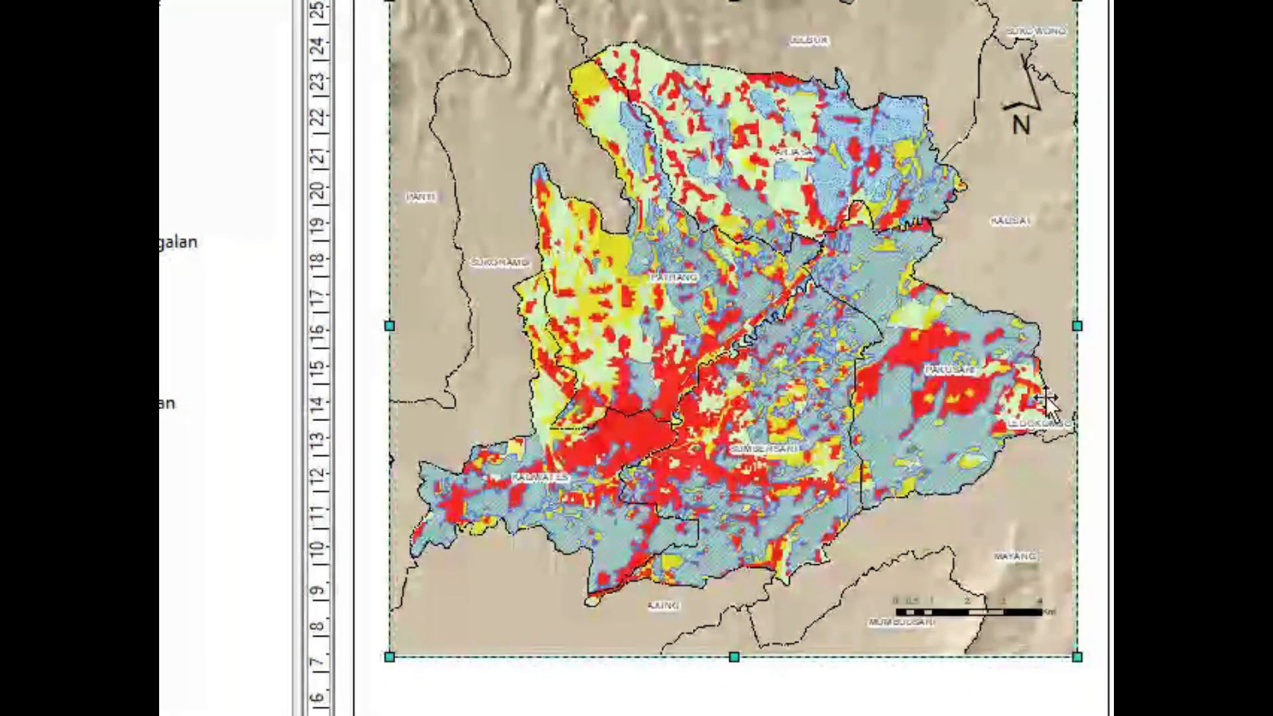
key("Escape")
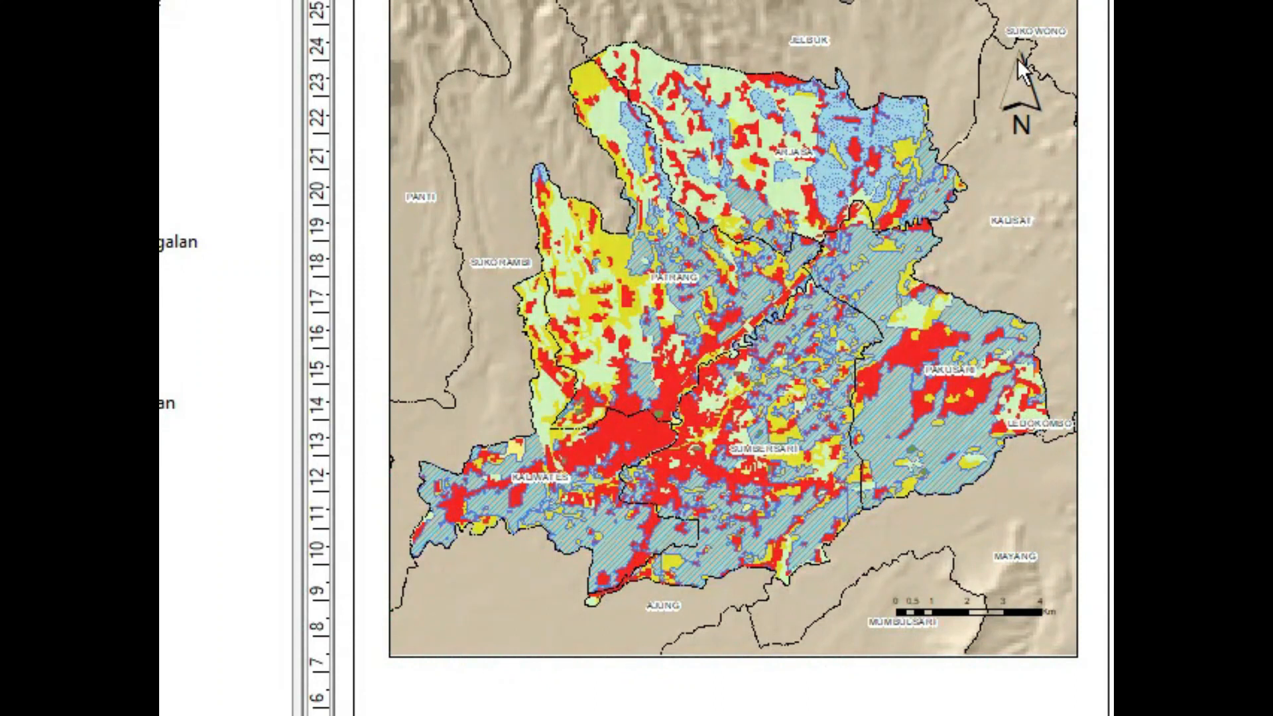
Step: Move the north arrow down to sit just above the scale bar in the map's lower-right corner
left_click(1020, 96)
left_click_drag(1020, 82, 965, 575)
left_click(1004, 250)
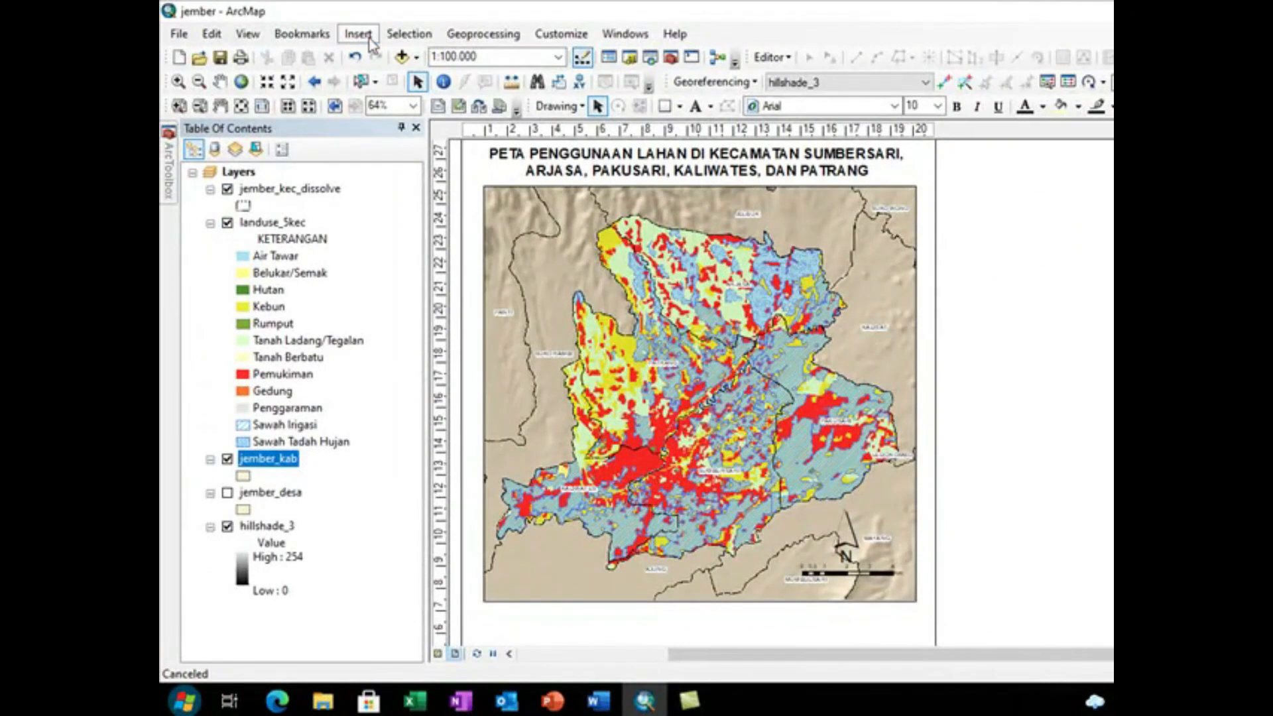
Step: Insert a scale text in the Absolute style with a colon separator into the layout
left_click(358, 33)
left_click(396, 224)
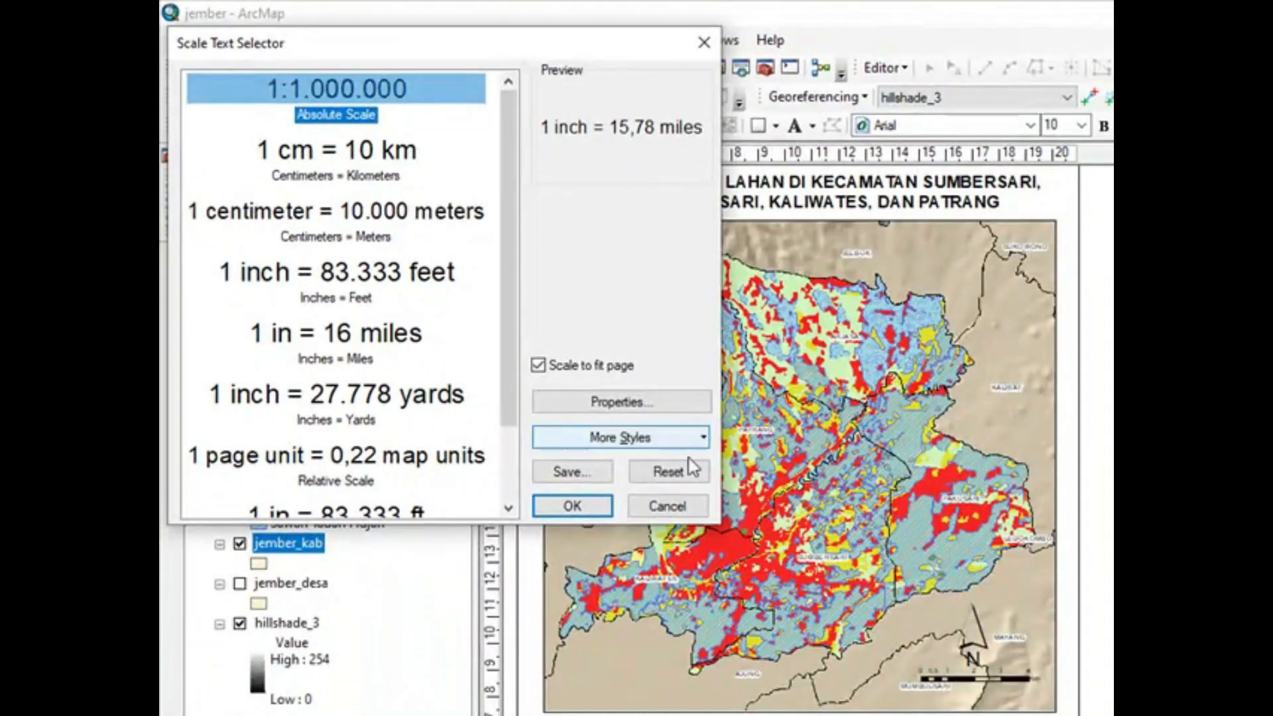
left_click(617, 402)
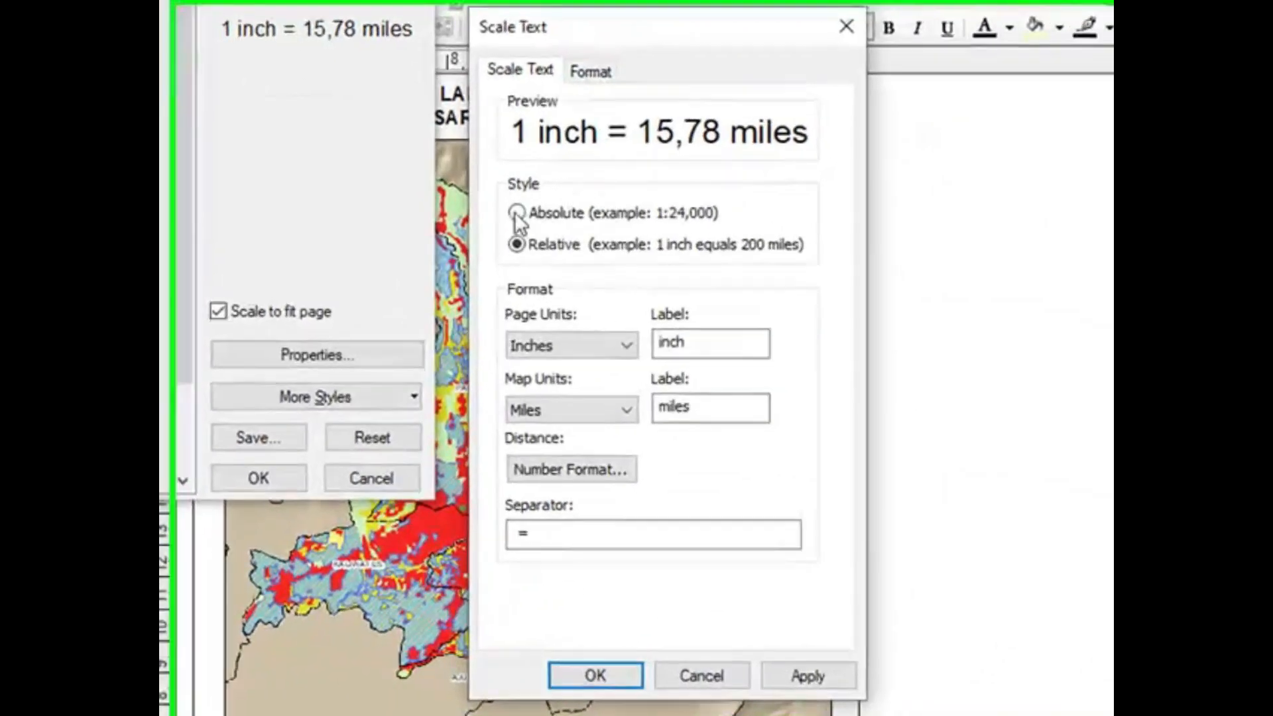
left_click(789, 282)
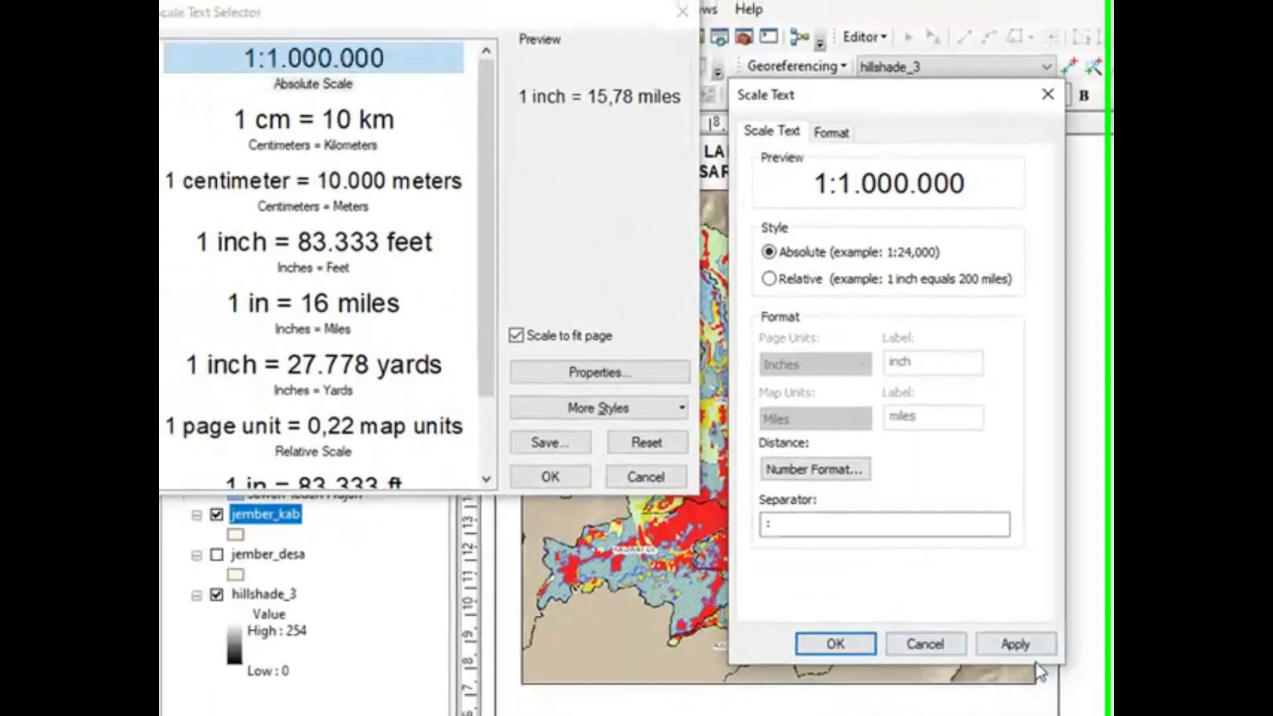
left_click(1018, 646)
left_click(862, 644)
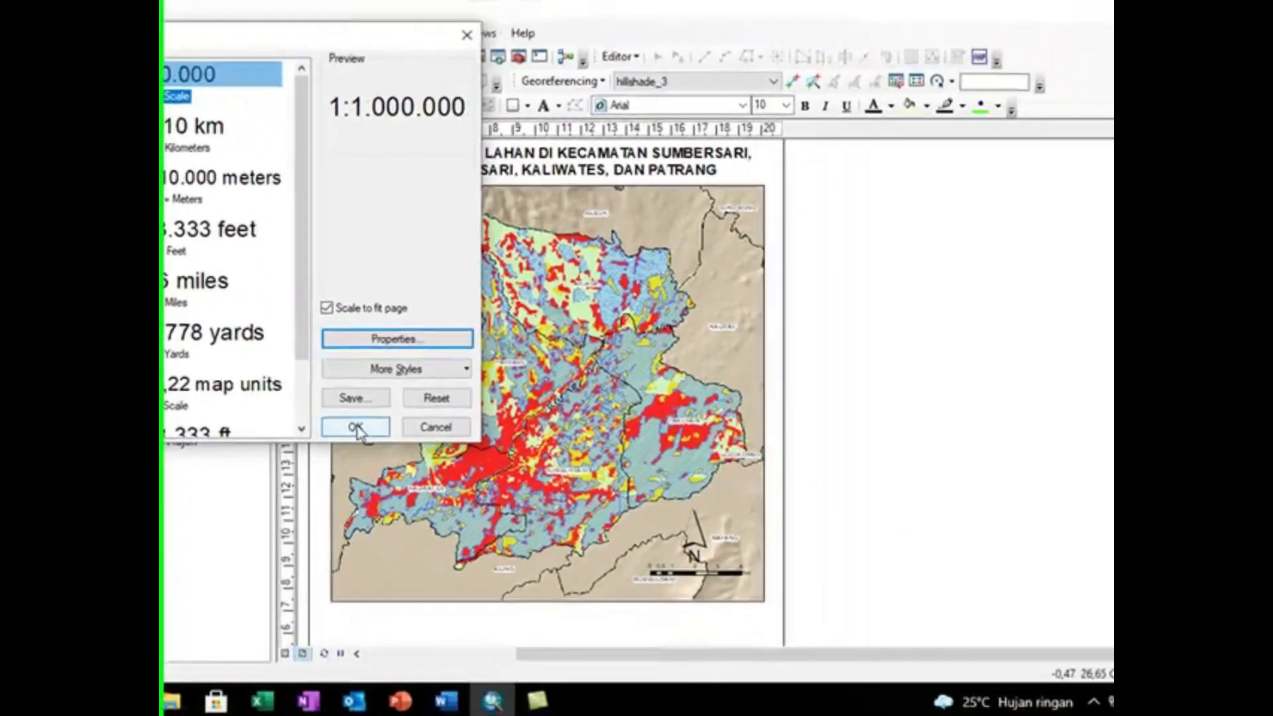
left_click(560, 474)
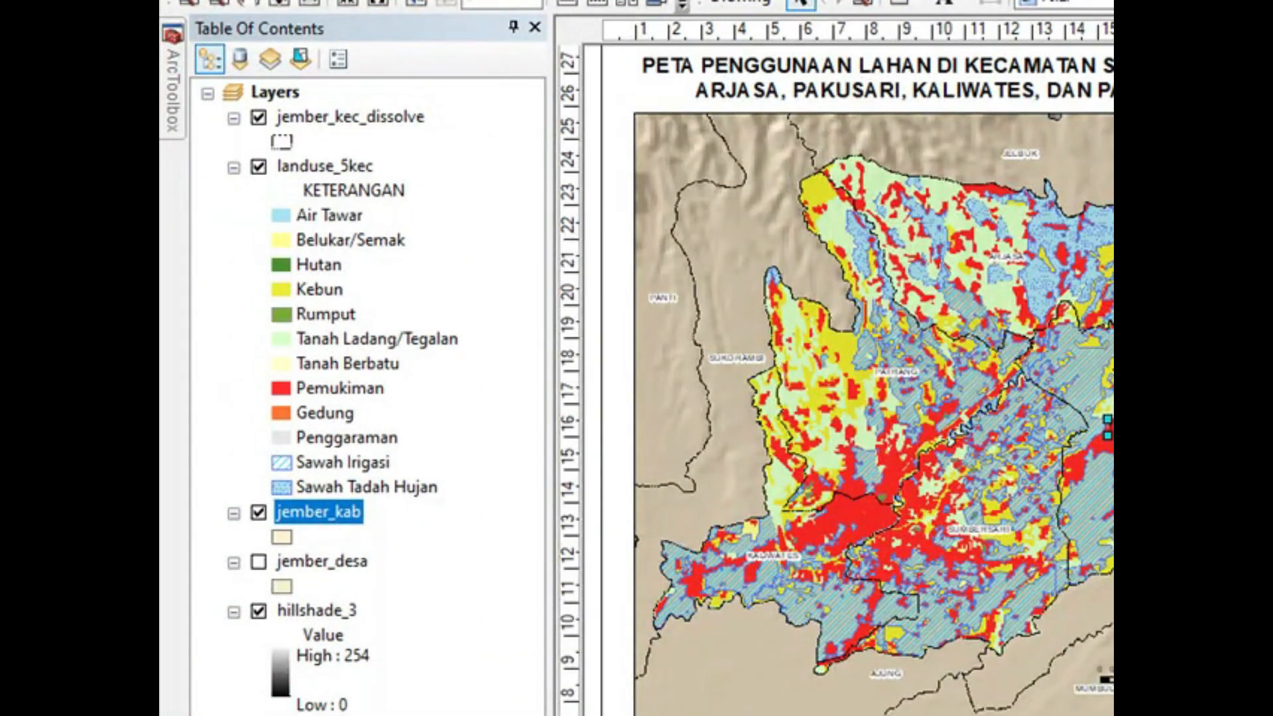
Step: Move the 1:100.000 scale text off the map to the empty area right of the page
scroll(1001, 436, "down", 1)
scroll(1001, 436, "up", 4)
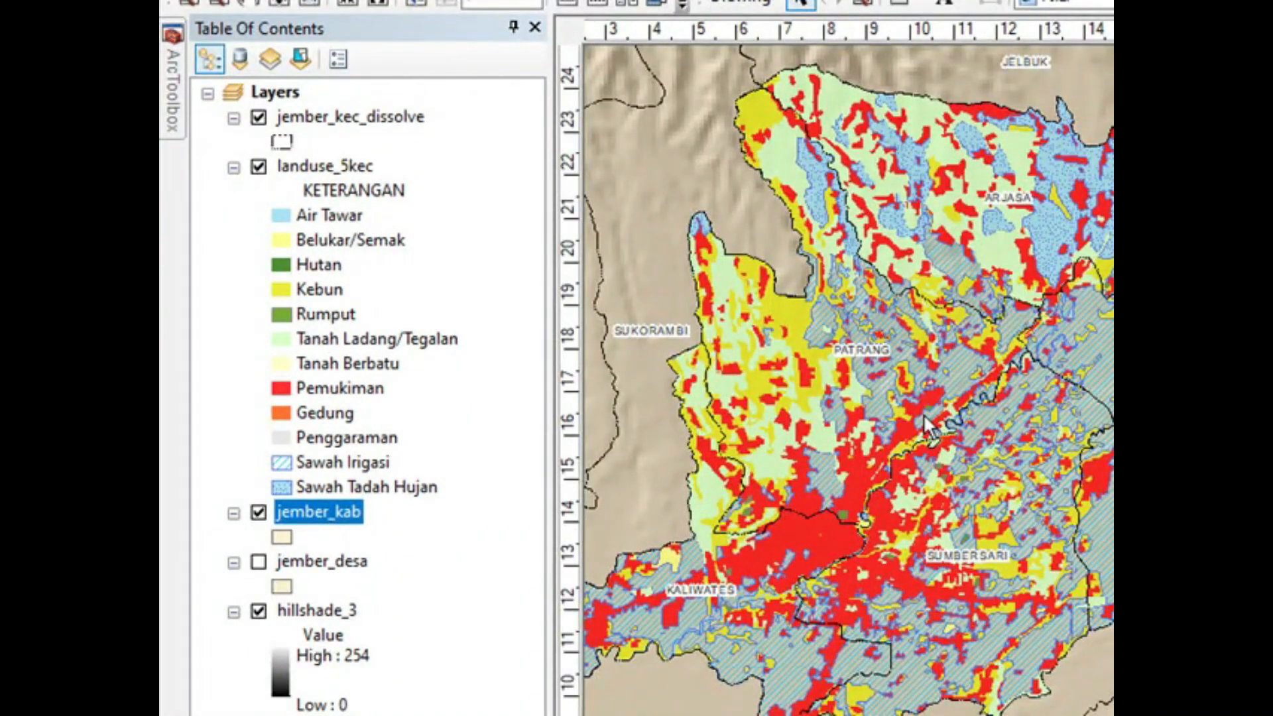
scroll(924, 415, "down", 2)
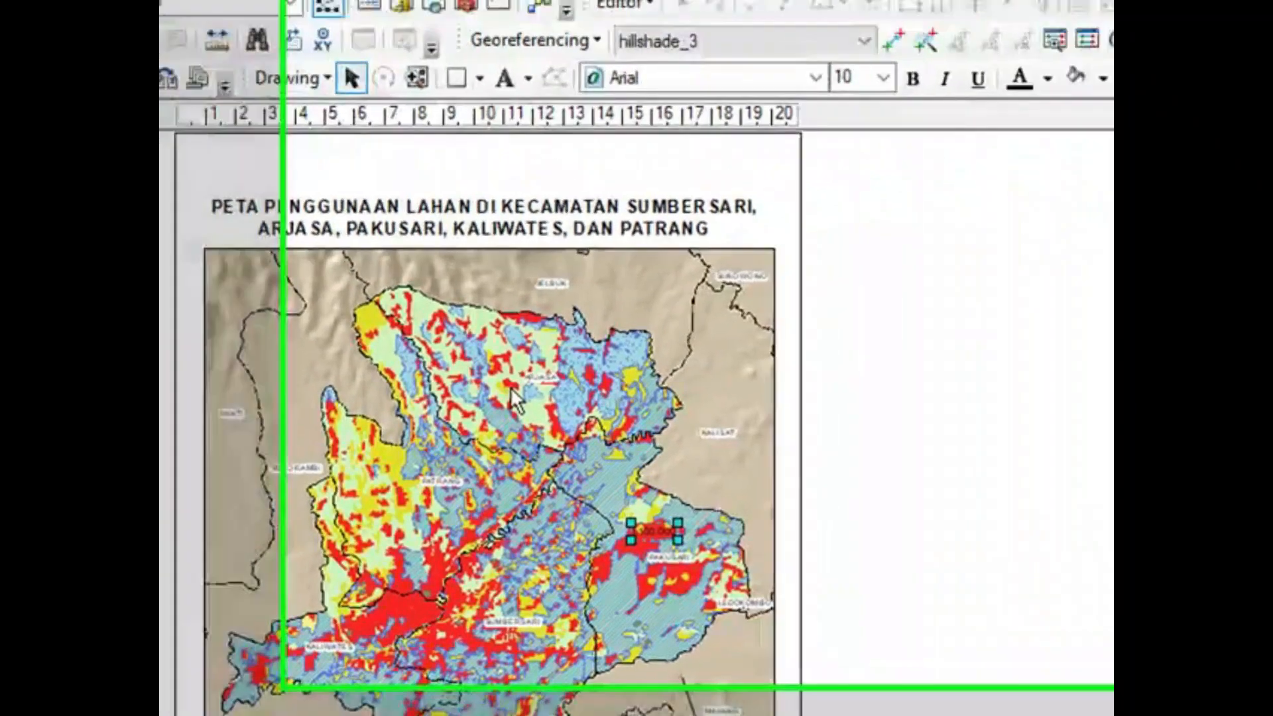
left_click(963, 438)
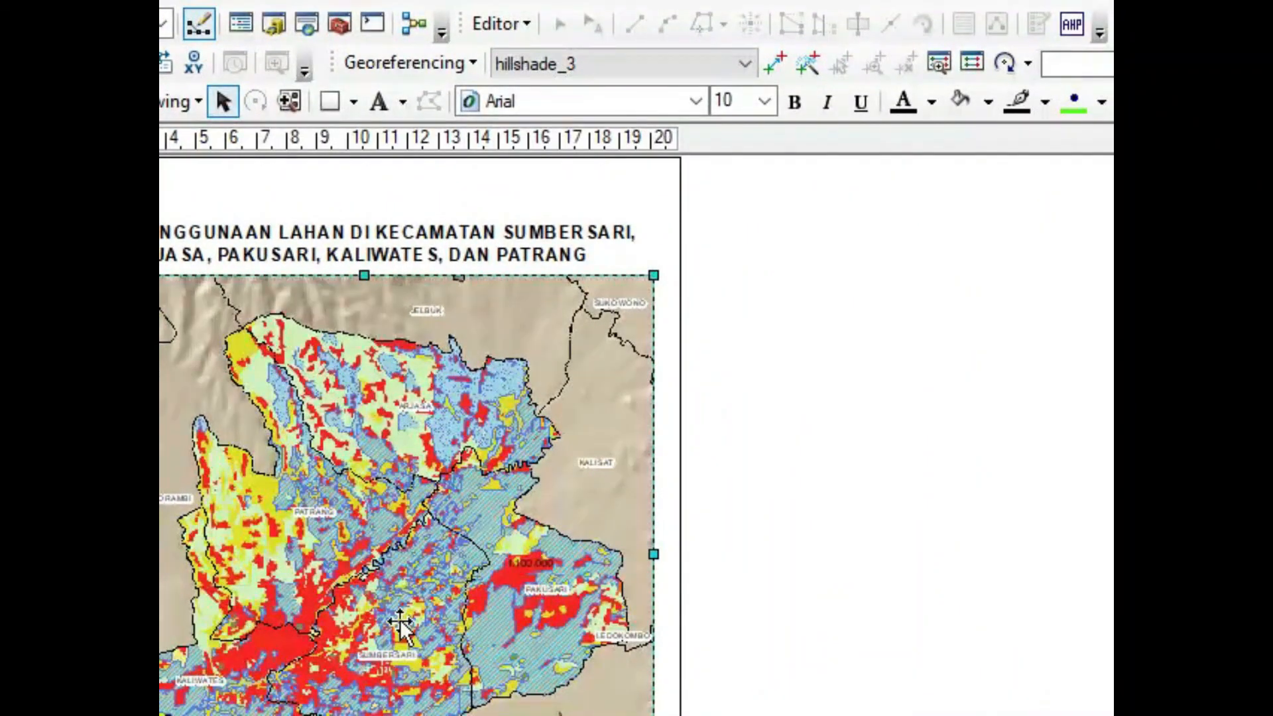
scroll(535, 566, "down", 1)
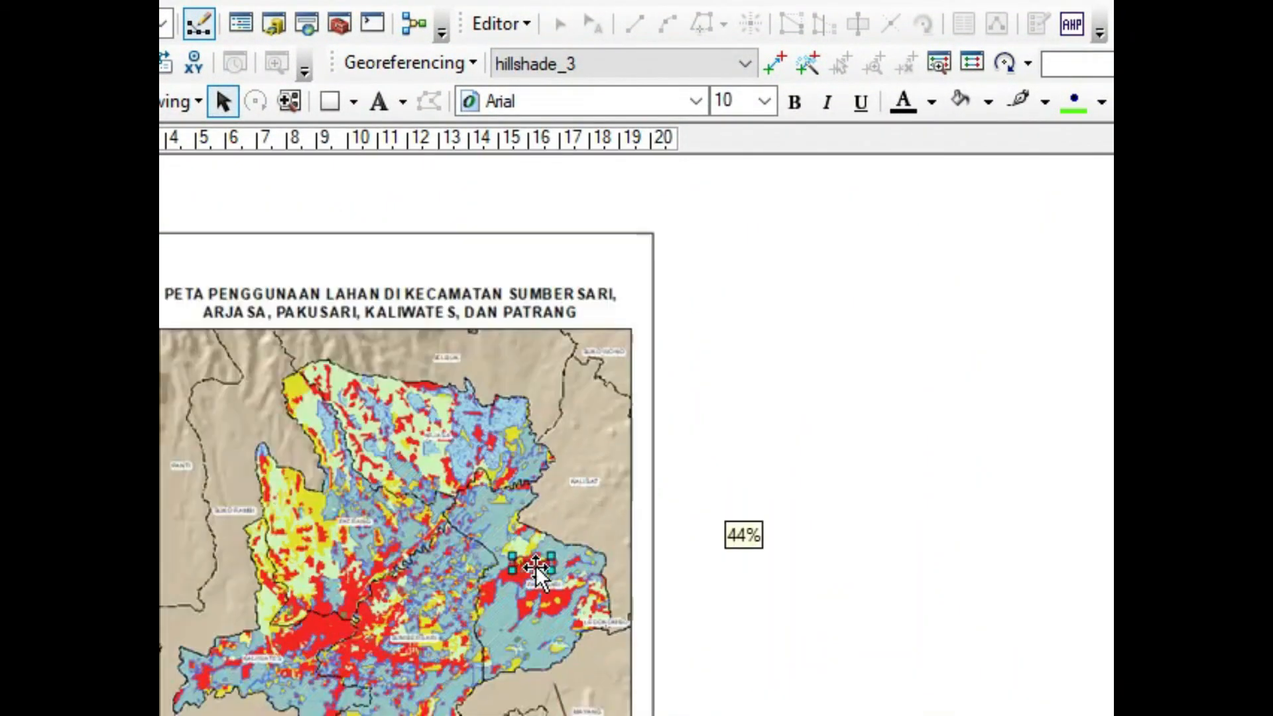
scroll(536, 567, "up", 5)
left_click(531, 558)
left_click_drag(530, 557, 1048, 543)
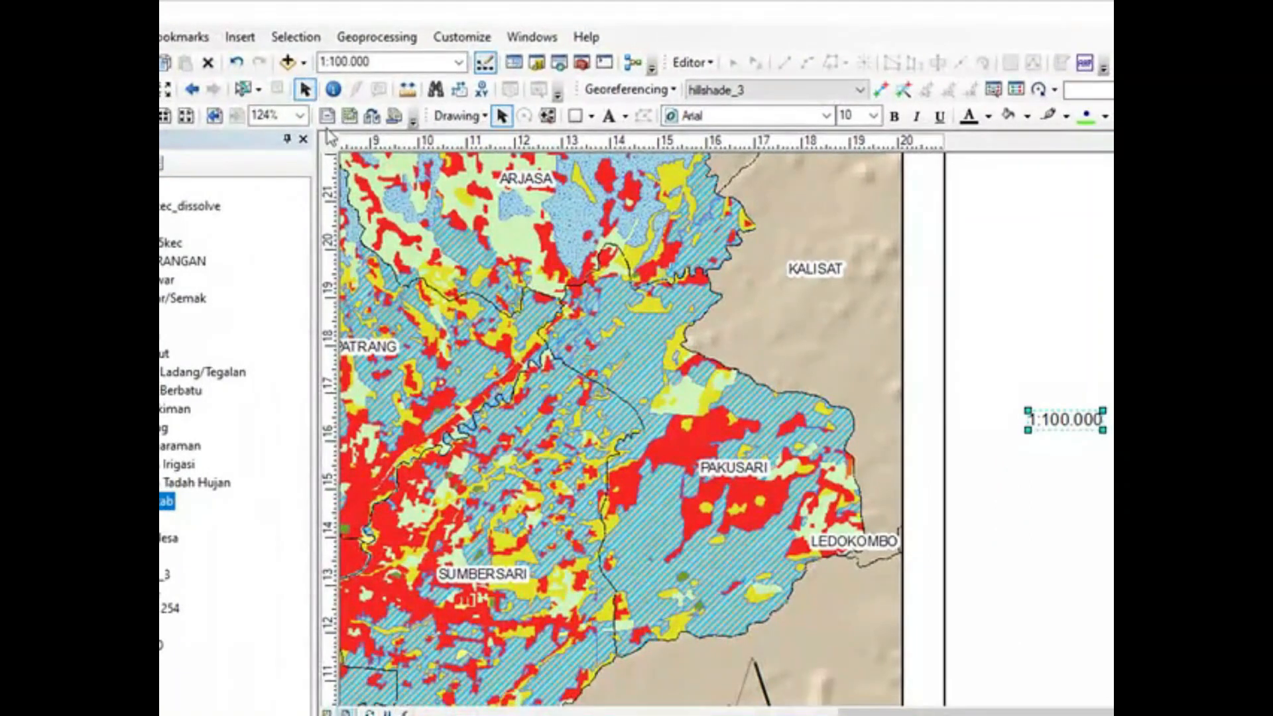
Step: Insert a new text element and place it outside the page beneath the 1:100.000 scale text
left_click(240, 37)
left_click(268, 111)
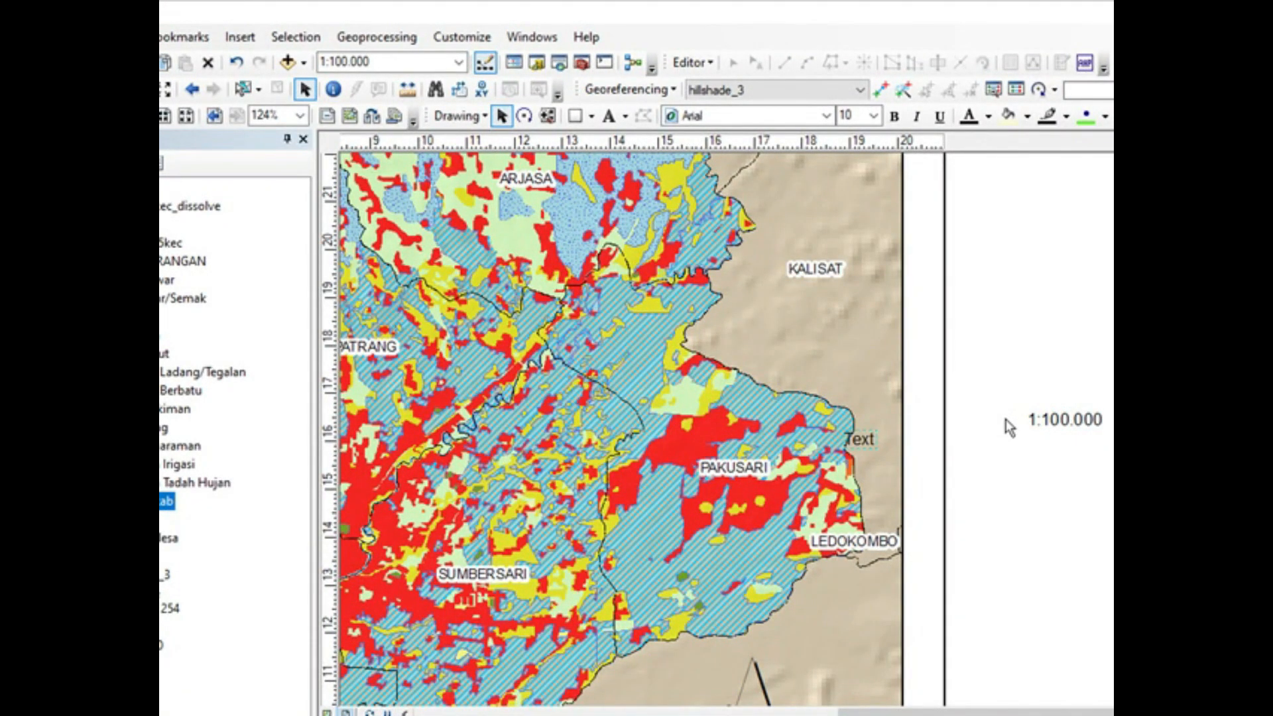
left_click_drag(864, 444, 1040, 456)
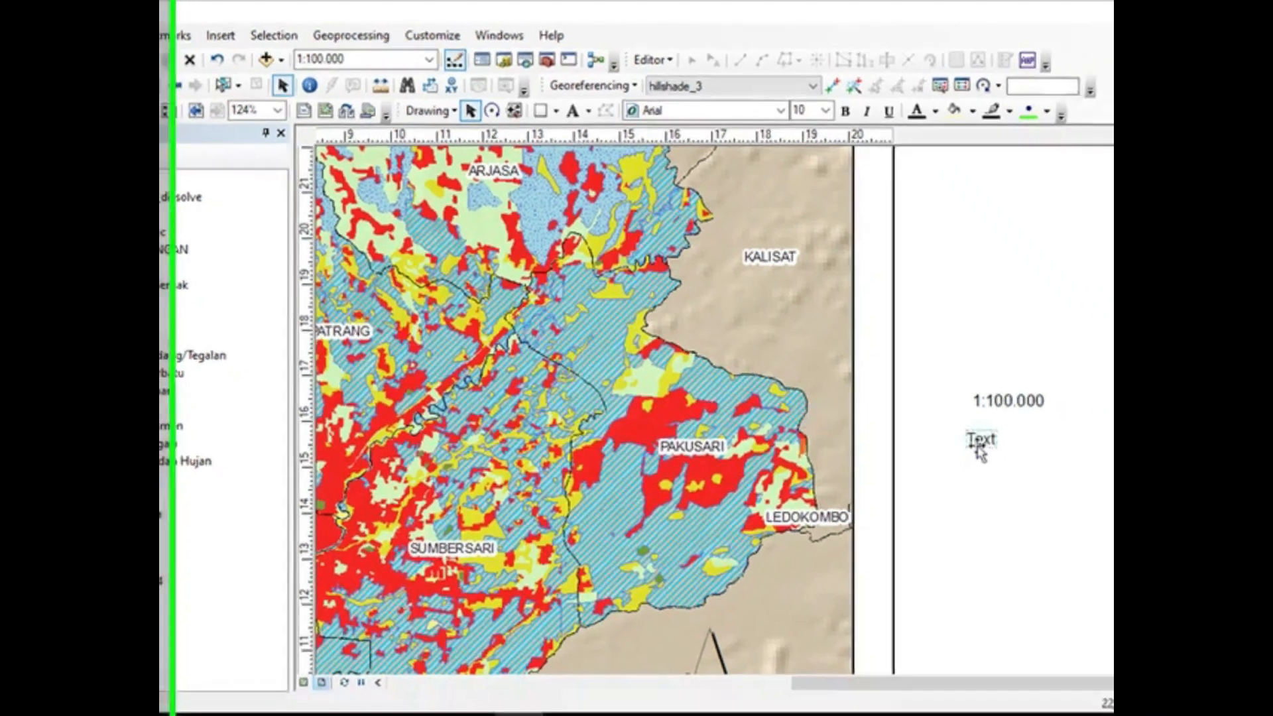
Step: Change the wording of the new text element beneath the scale text to Skala
double_click(1039, 450)
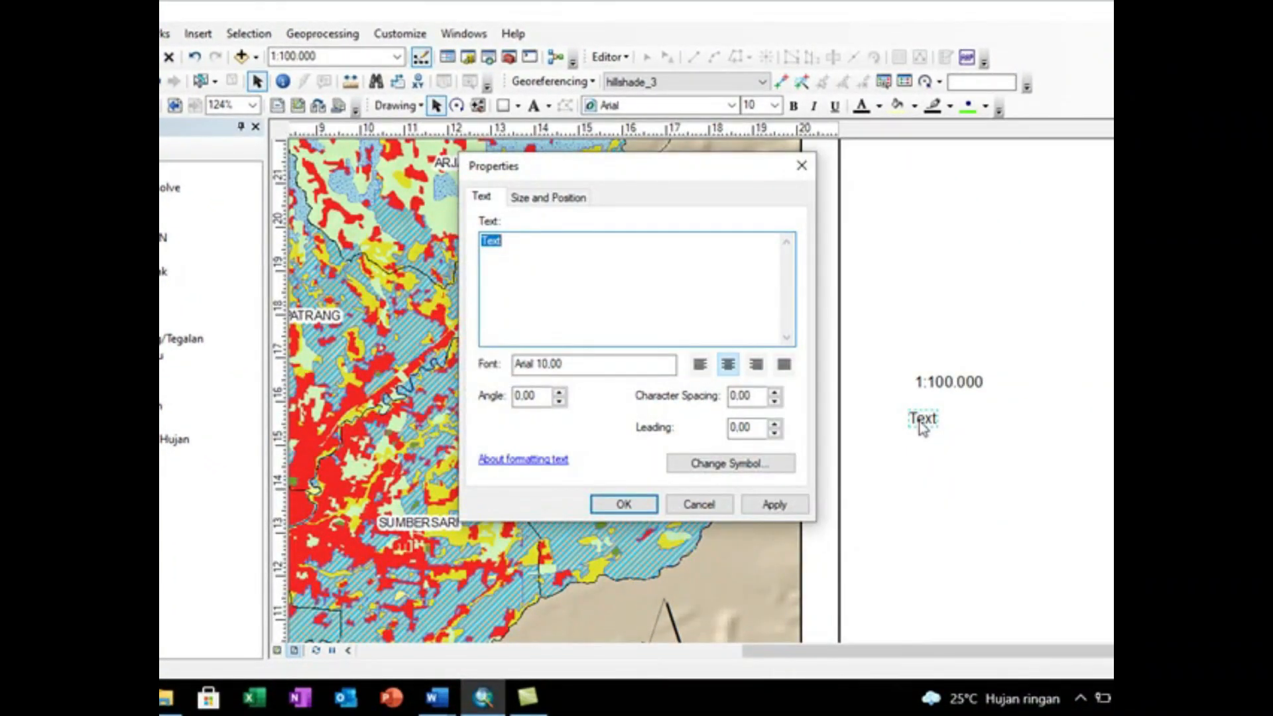
type("Skala")
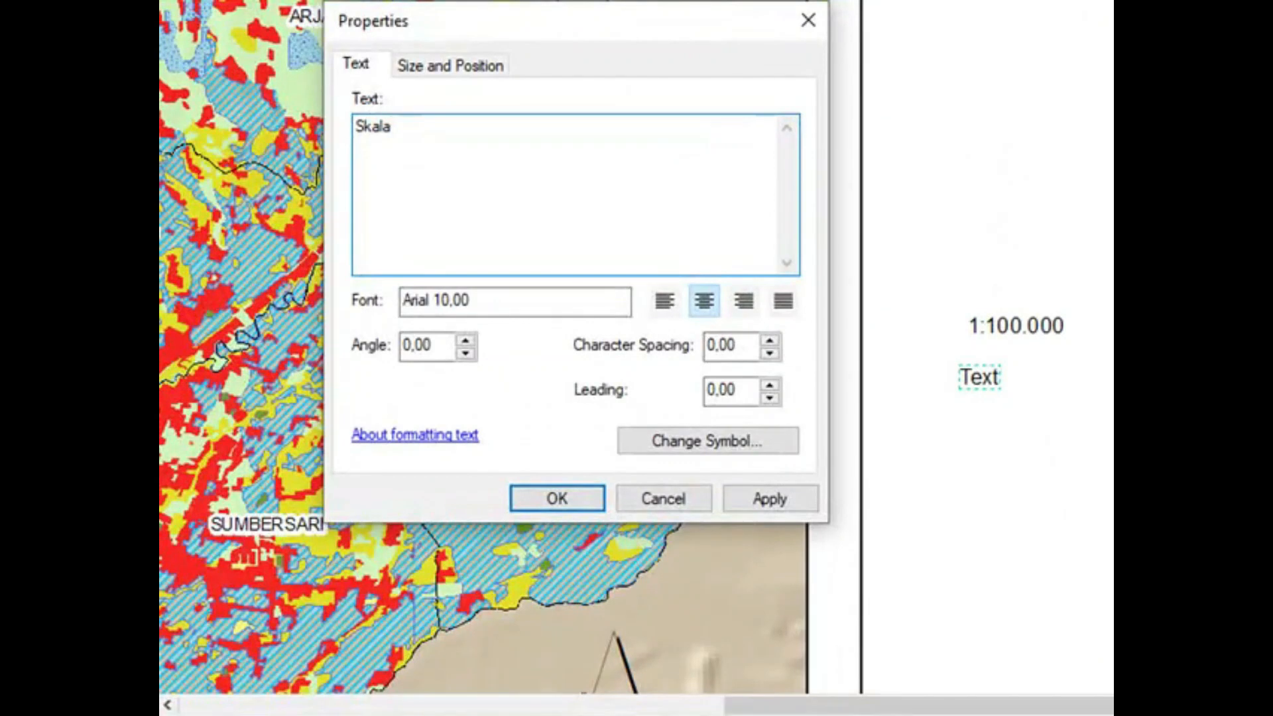
left_click(557, 499)
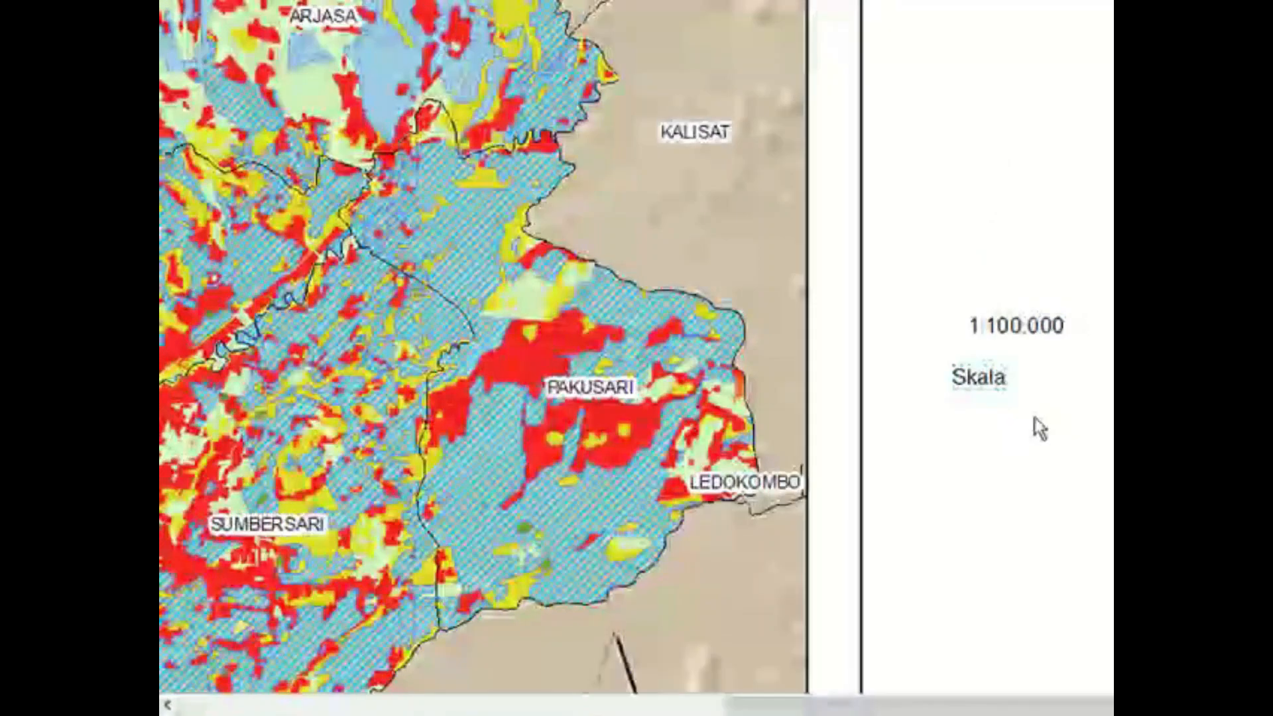
Step: Place the Skala label directly in front of the 1:100.000 scale text and group the two together
left_click_drag(995, 388, 952, 344)
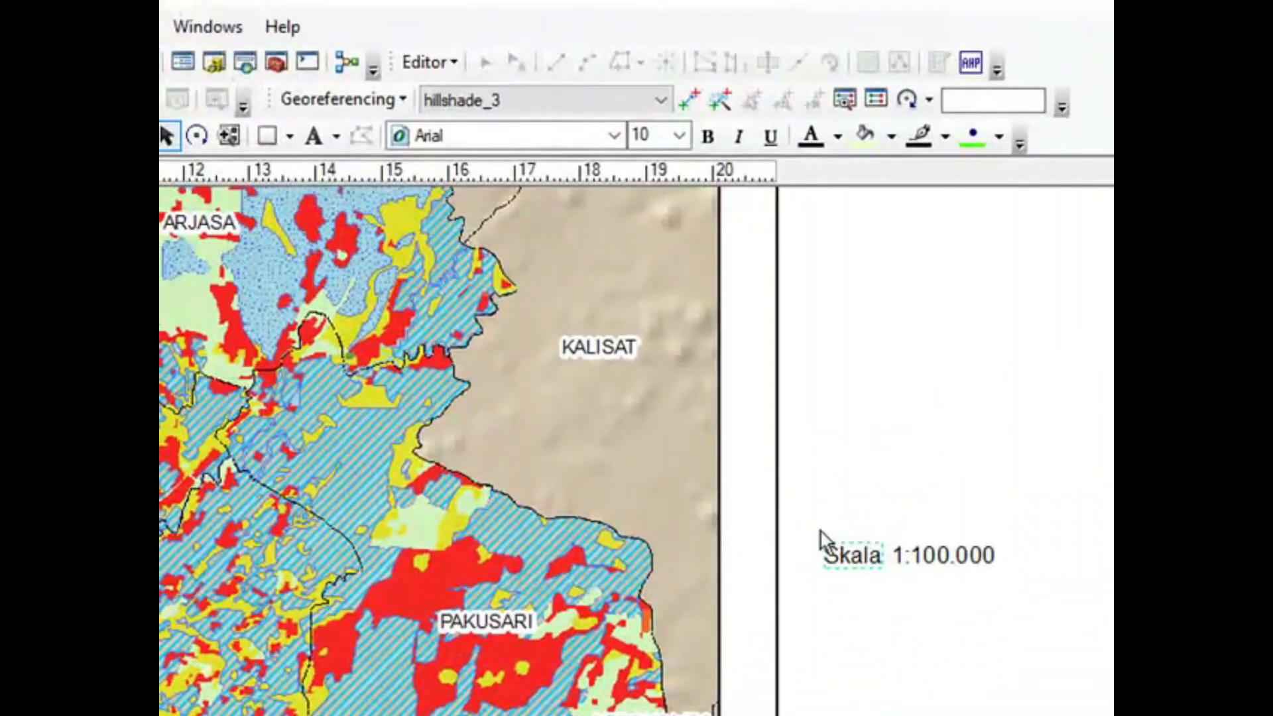
left_click(814, 536)
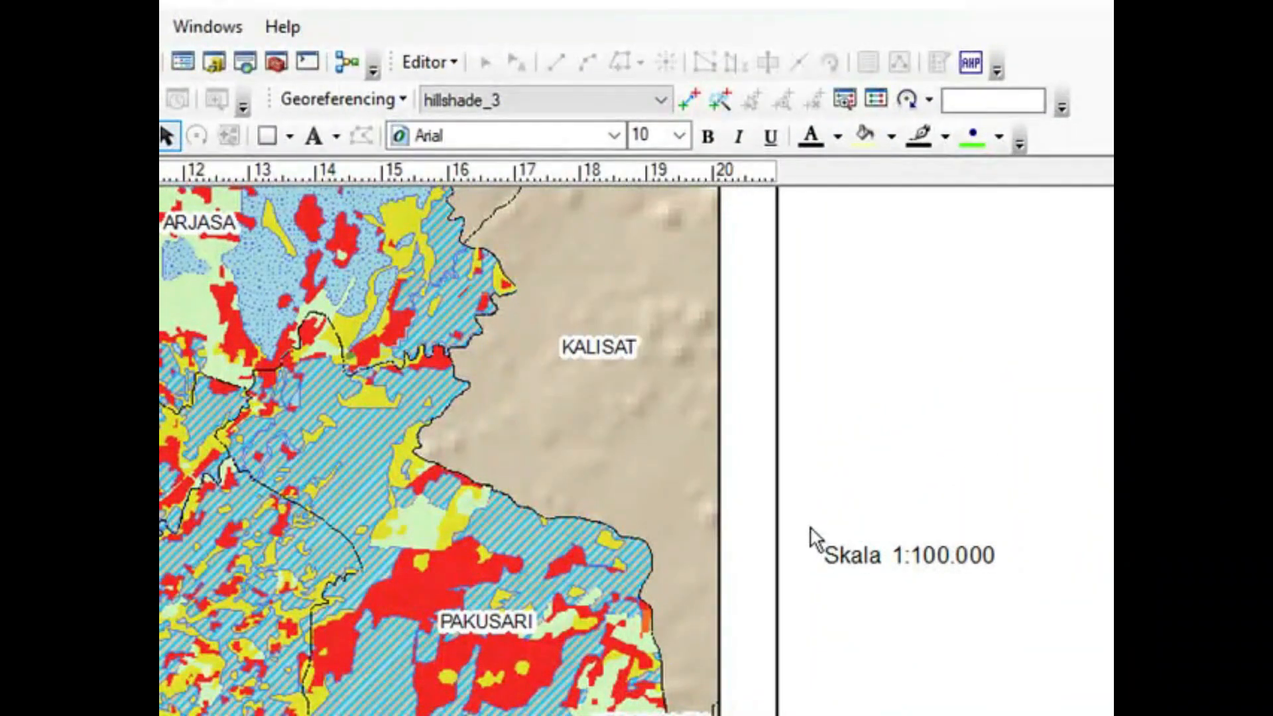
left_click_drag(809, 529, 1020, 577)
right_click(941, 555)
left_click(1024, 270)
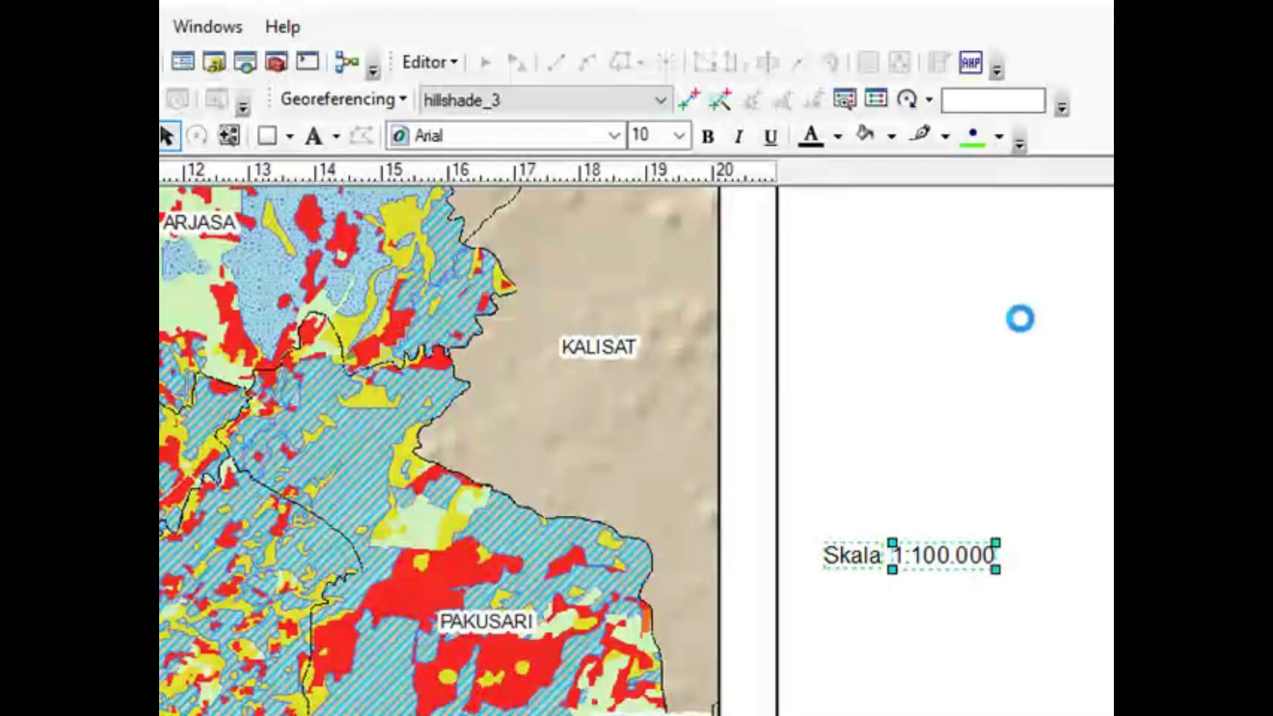
Step: Move the grouped Skala 1:100.000 text onto the map, directly beneath the scale bar
scroll(973, 625, "down", 4)
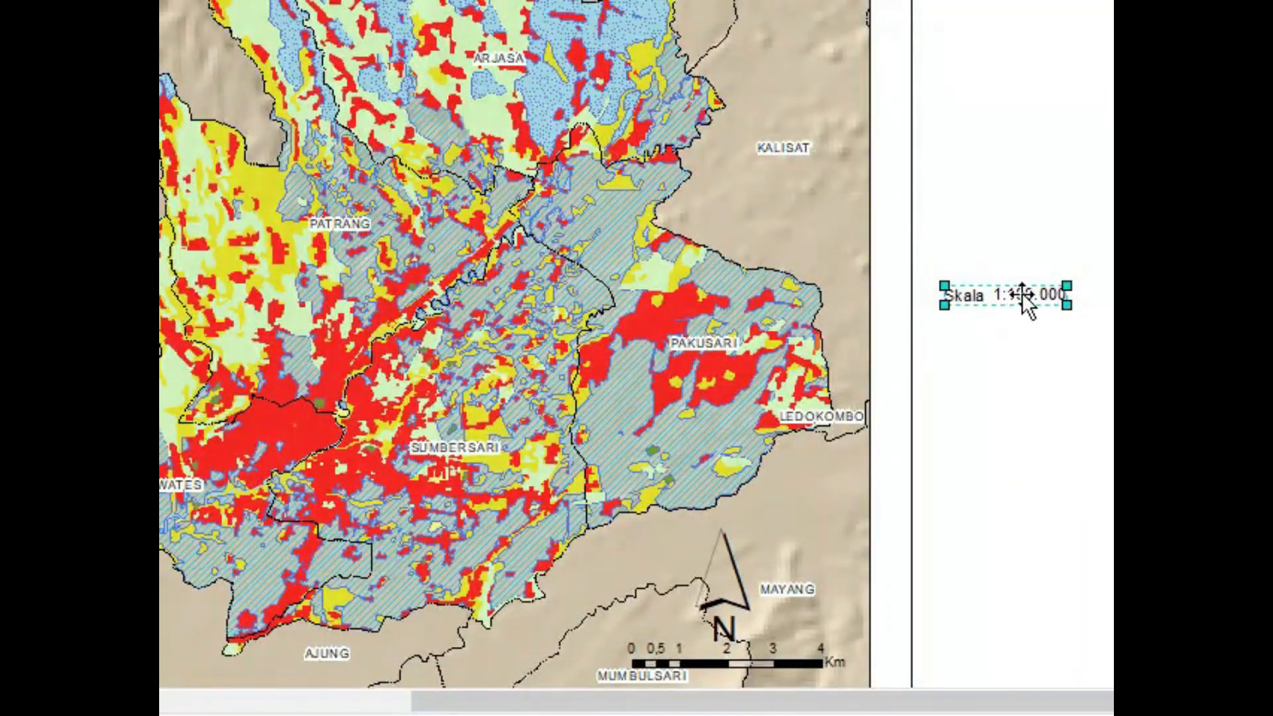
left_click_drag(1019, 299, 800, 628)
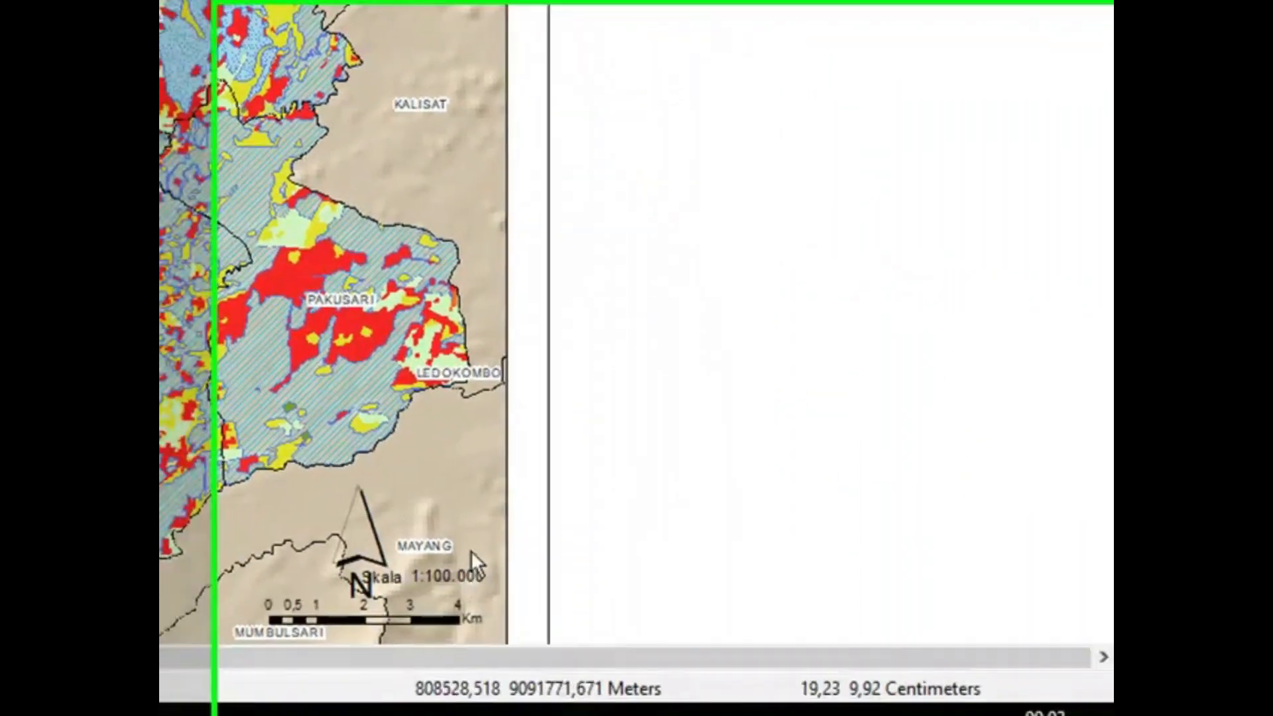
left_click_drag(1068, 232, 1076, 379)
left_click(354, 388)
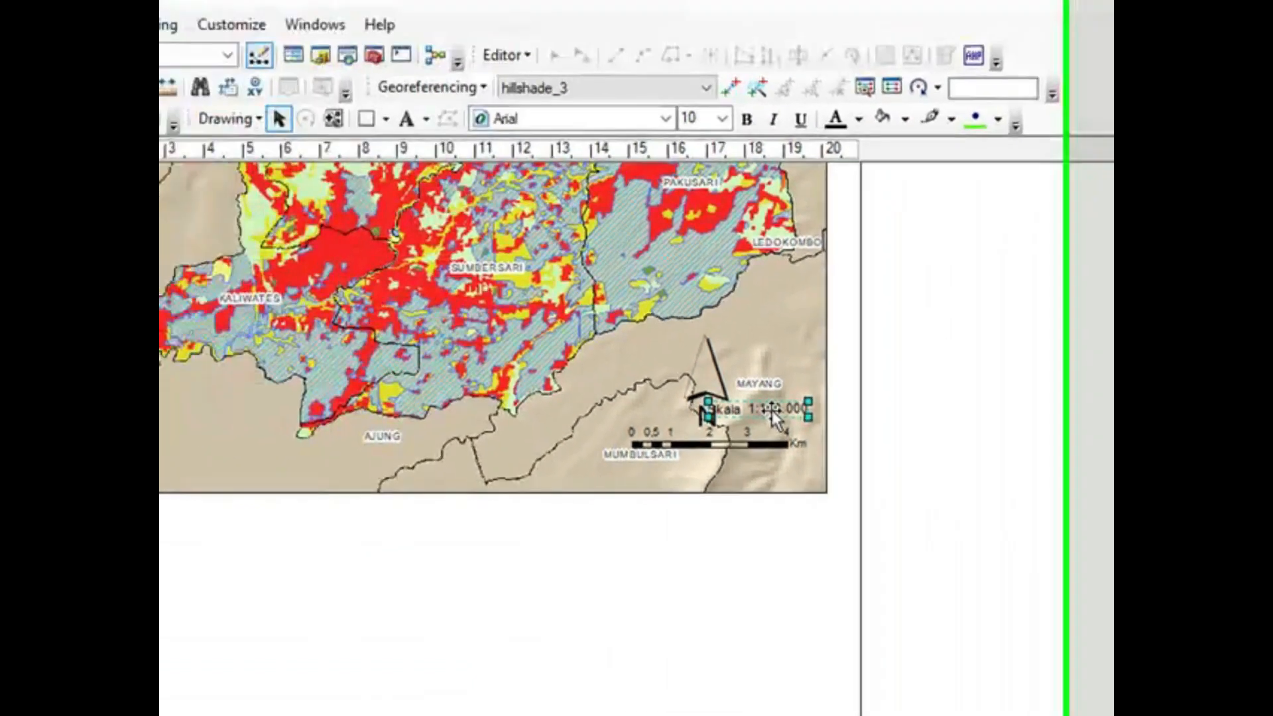
left_click_drag(380, 390, 339, 468)
left_click_drag(805, 475, 811, 470)
Step: Move the legend to the empty area right of the page and ungroup it into separate elements
scroll(608, 452, "up", 1)
scroll(607, 451, "up", 2)
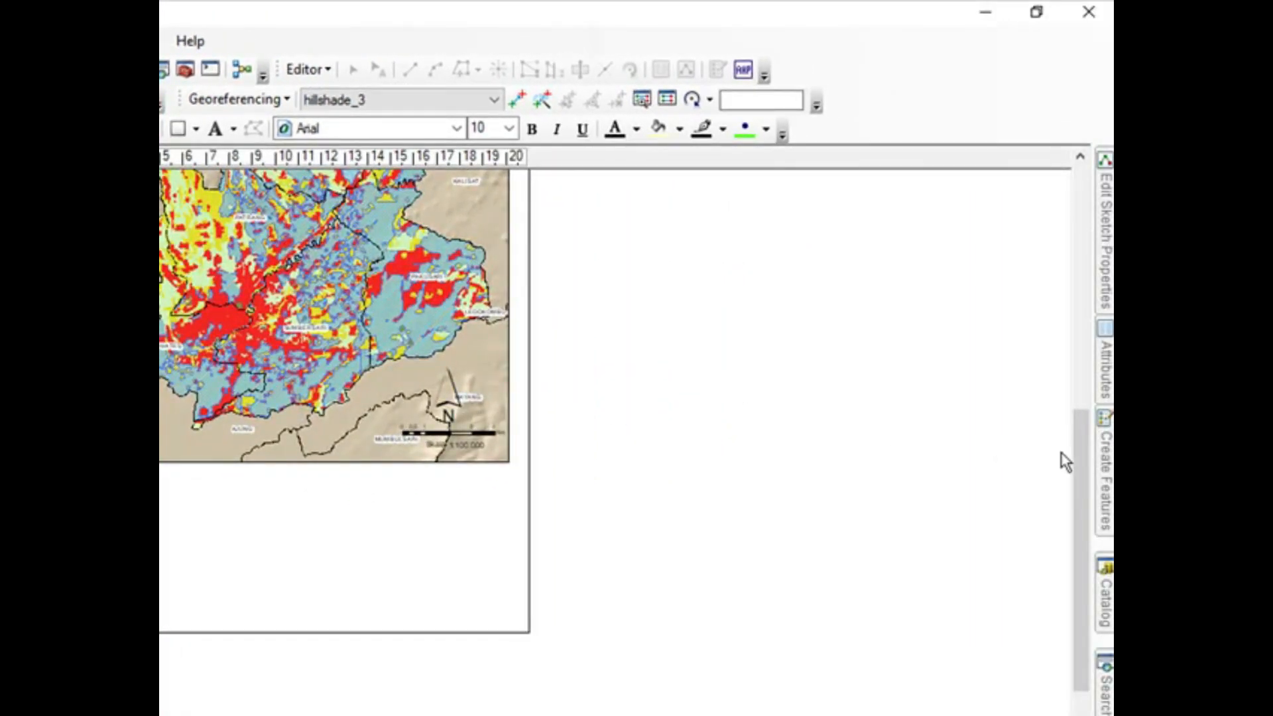
left_click_drag(1079, 462, 1079, 382)
left_click(932, 116)
left_click(403, 607)
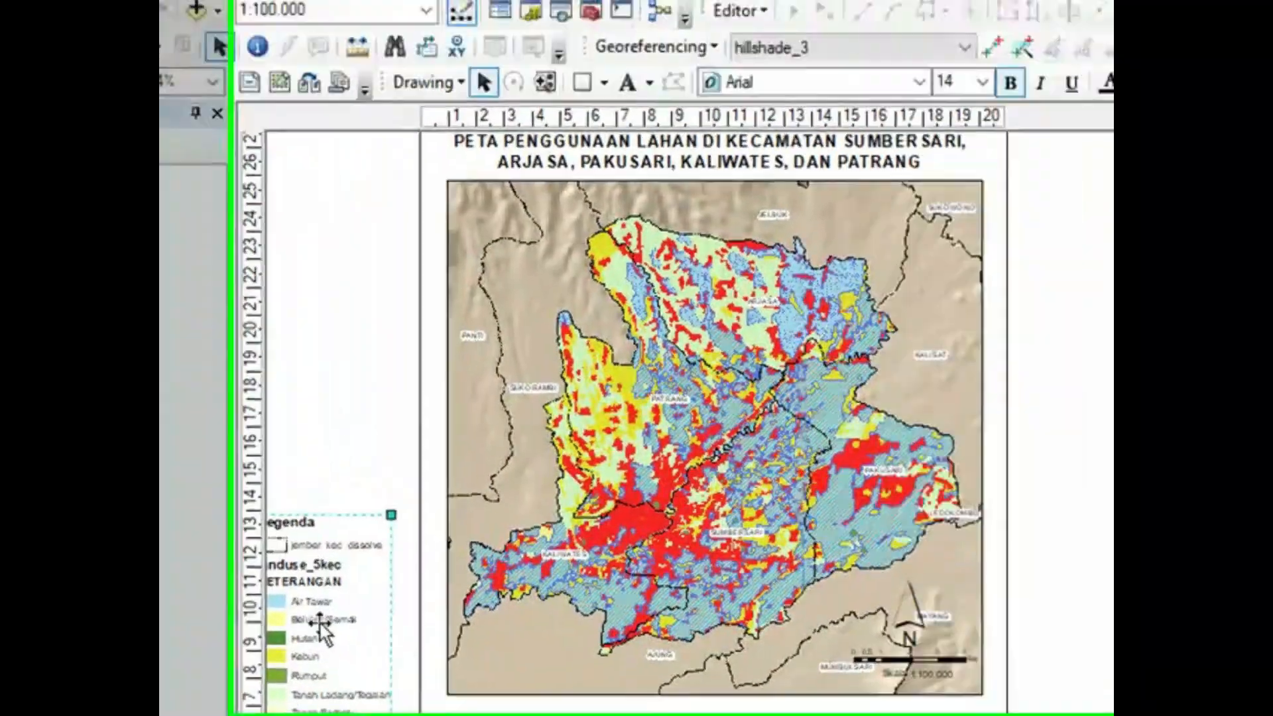
left_click_drag(320, 623, 1026, 497)
right_click(1027, 495)
left_click(1098, 207)
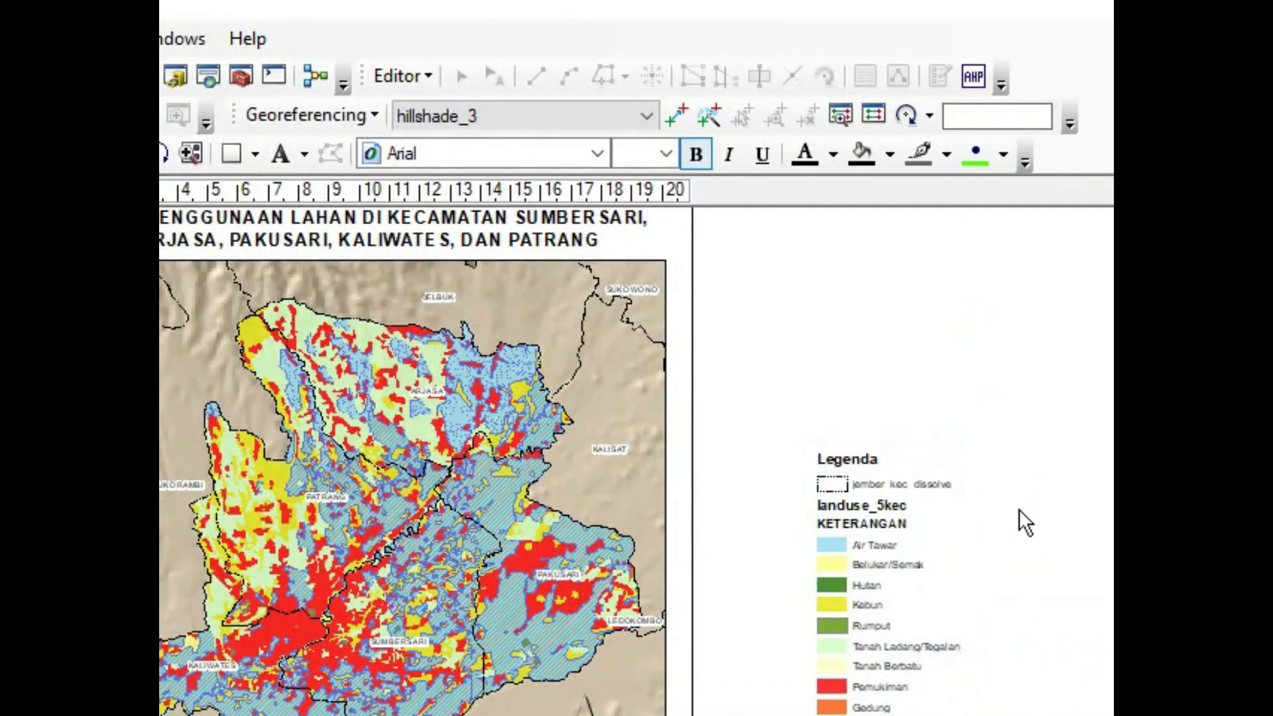
Step: Rename the legend's landuse_5kec heading to Penggunaan Lahan and remove the KETERANGAN heading
double_click(862, 505)
type("Pengg")
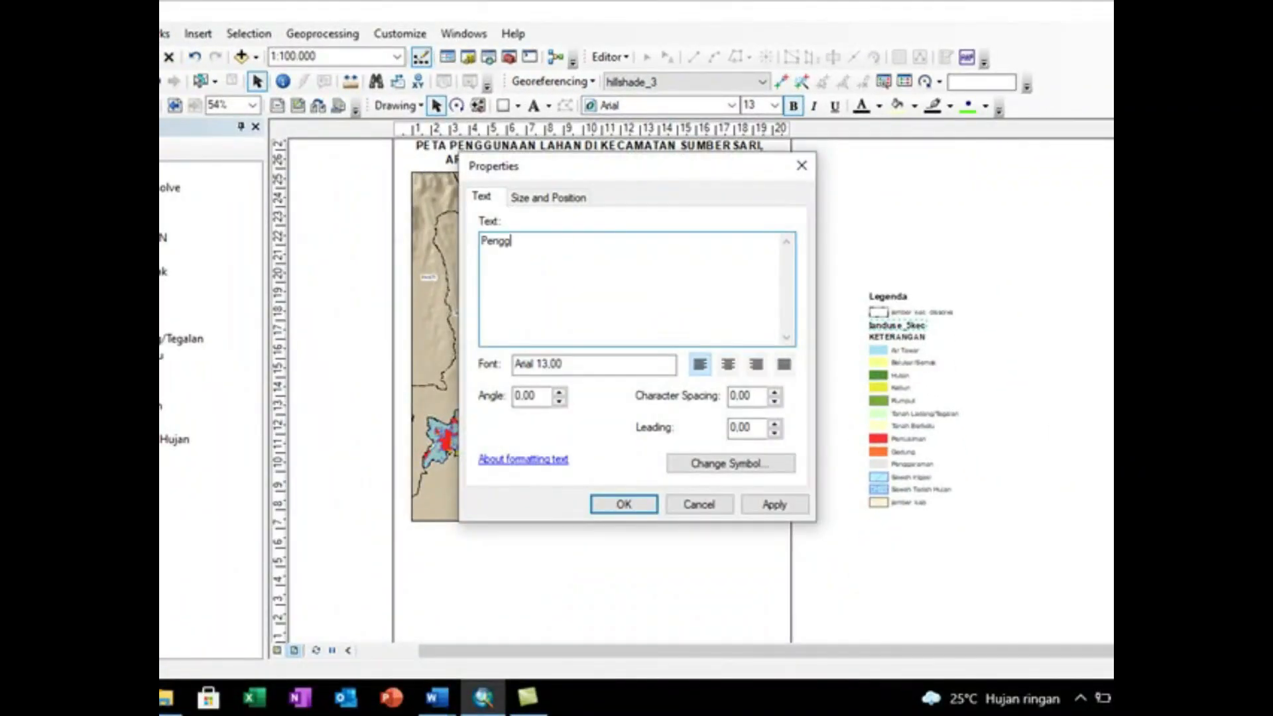
type("unaan Lahan")
left_click(630, 504)
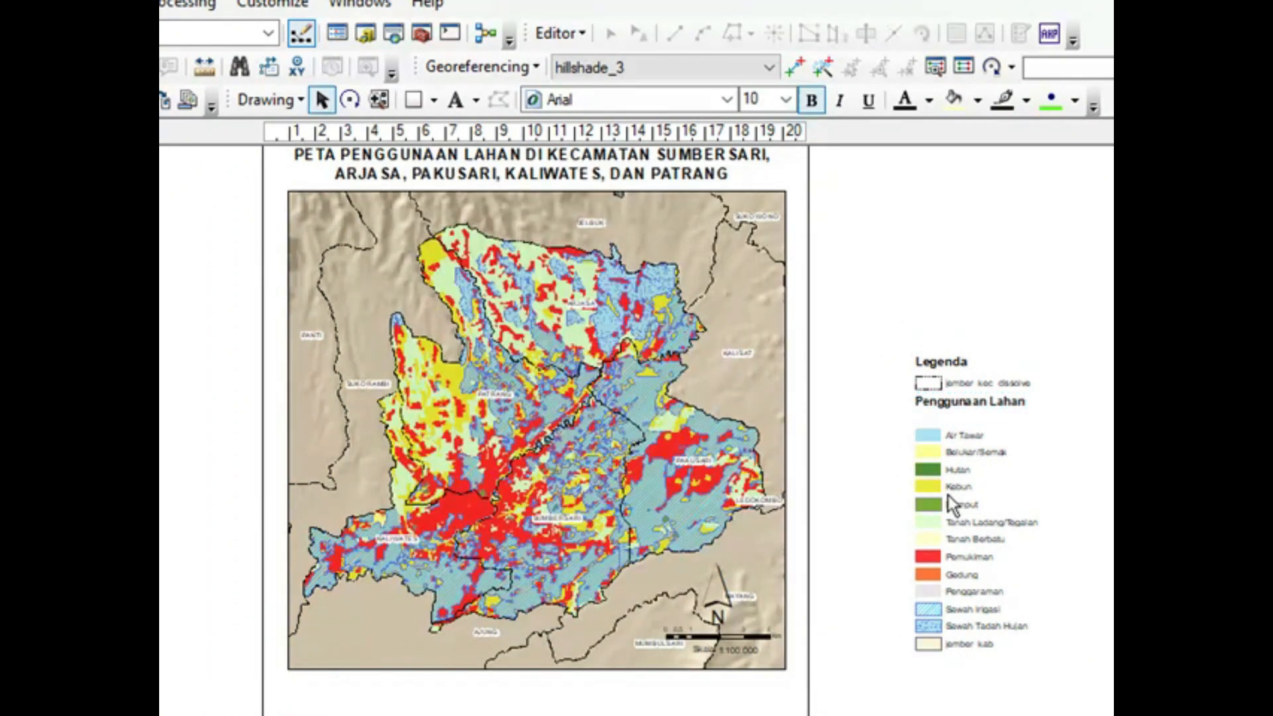
left_click(936, 361)
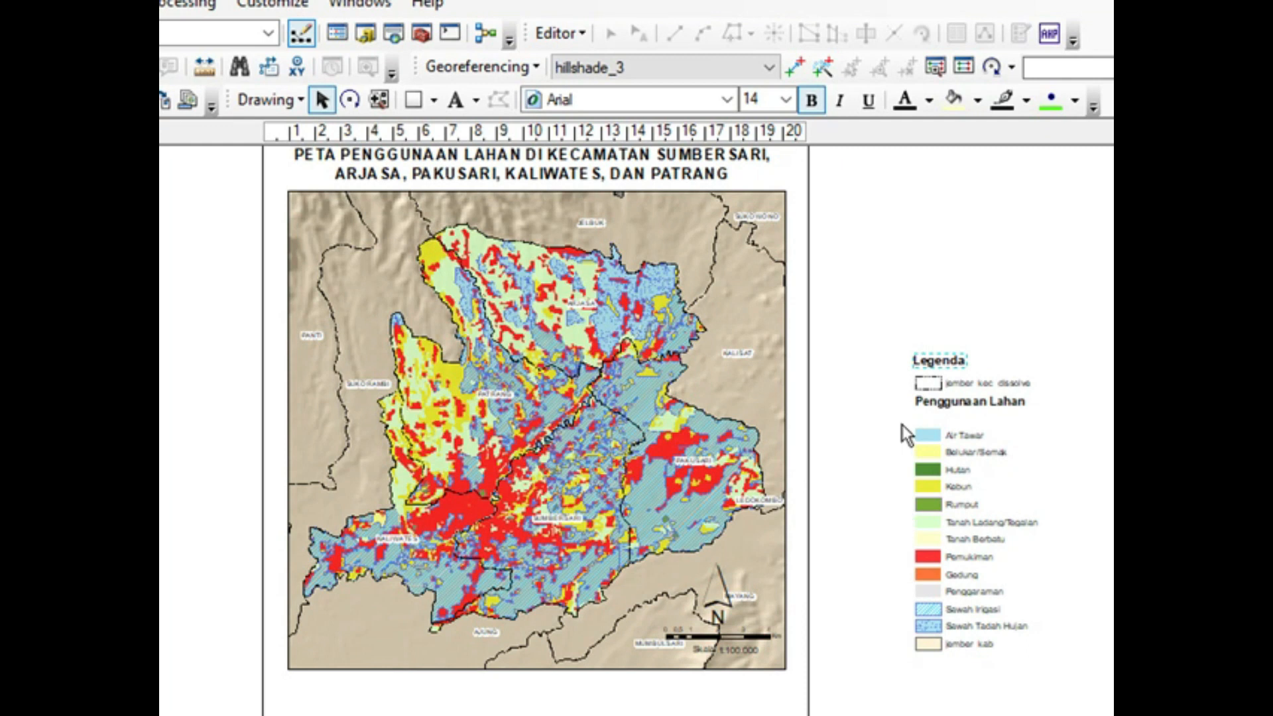
Step: Move the Rumput, Tanah Ladang/Tegalan, Tanah Berbatu and Pemukiman entries into a second column level with Air Tawar
left_click_drag(1001, 556, 1057, 575)
left_click_drag(959, 507, 1064, 458)
right_click(1070, 456)
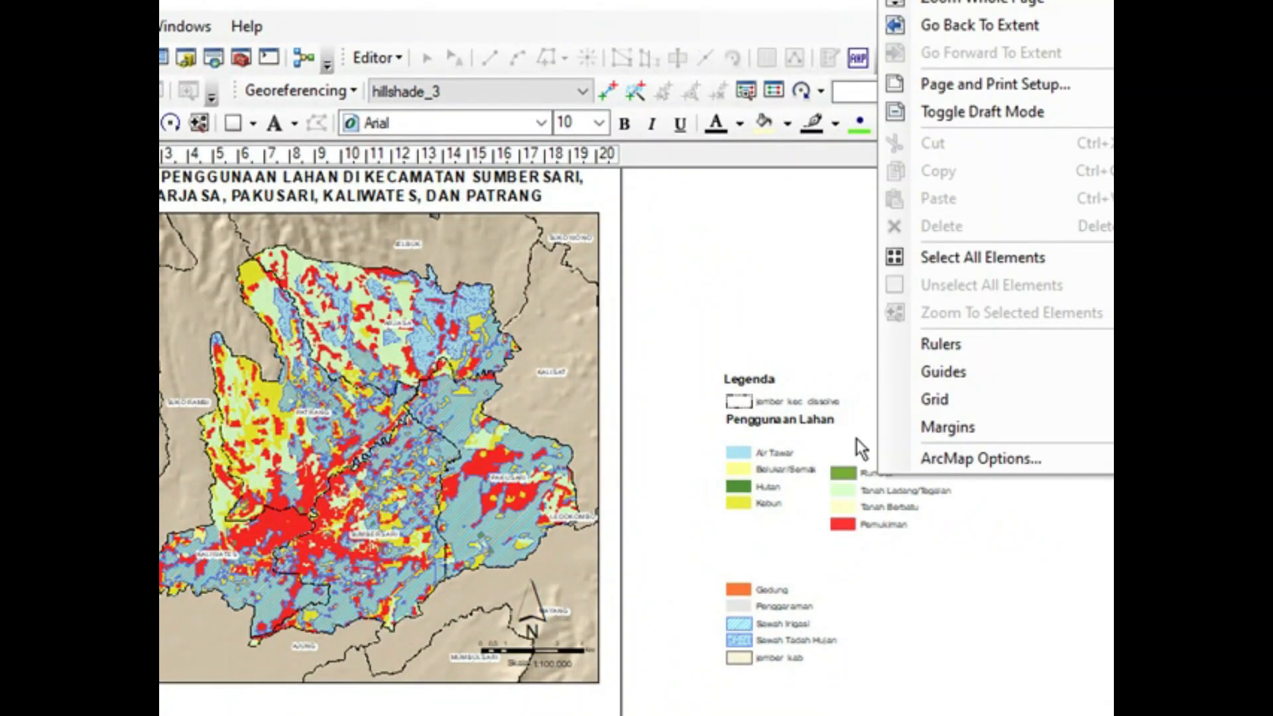
left_click(857, 443)
scroll(860, 499, "up", 3)
left_click_drag(841, 451, 950, 540)
left_click_drag(912, 490, 913, 458)
left_click_drag(913, 457, 913, 446)
Step: Move the legend entries from Gedung through jember_kab up into a third column beside the second one
scroll(789, 563, "down", 2)
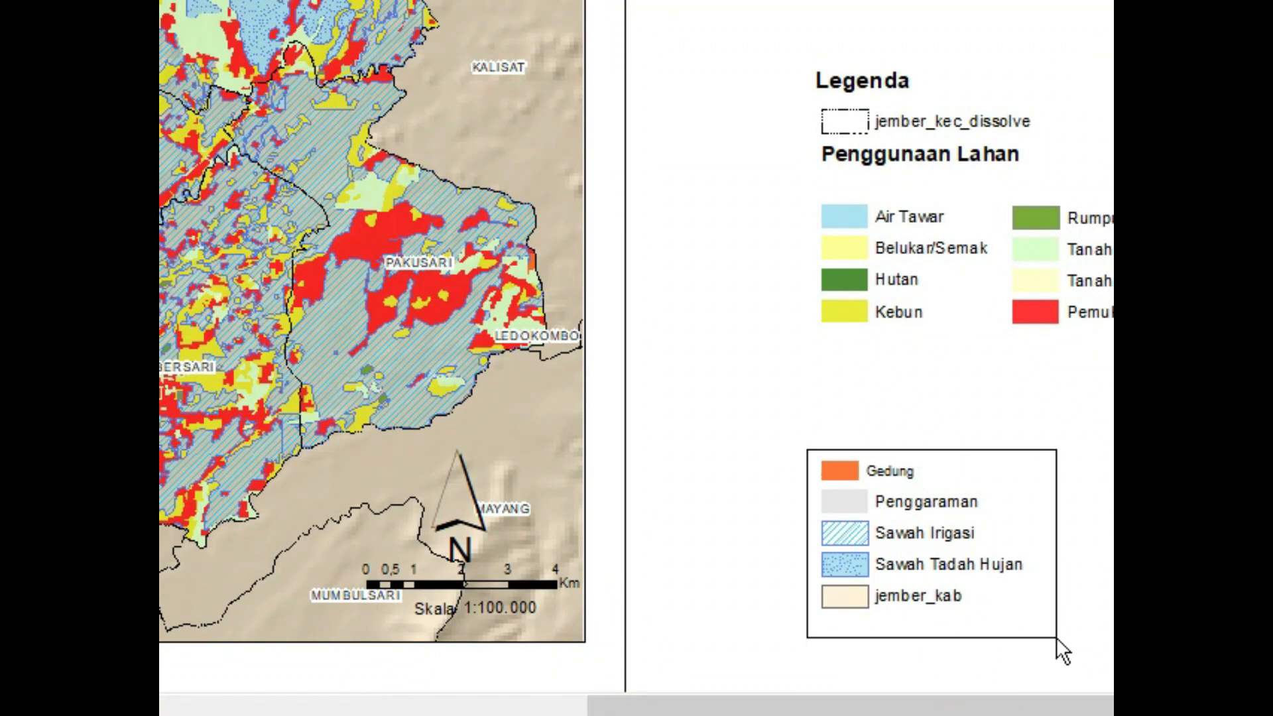
left_click_drag(1056, 638, 1056, 638)
left_click_drag(929, 509, 1000, 287)
left_click(926, 448)
left_click(1039, 658)
left_click_drag(1039, 657, 953, 540)
double_click(953, 540)
left_click(710, 523)
left_click(865, 653)
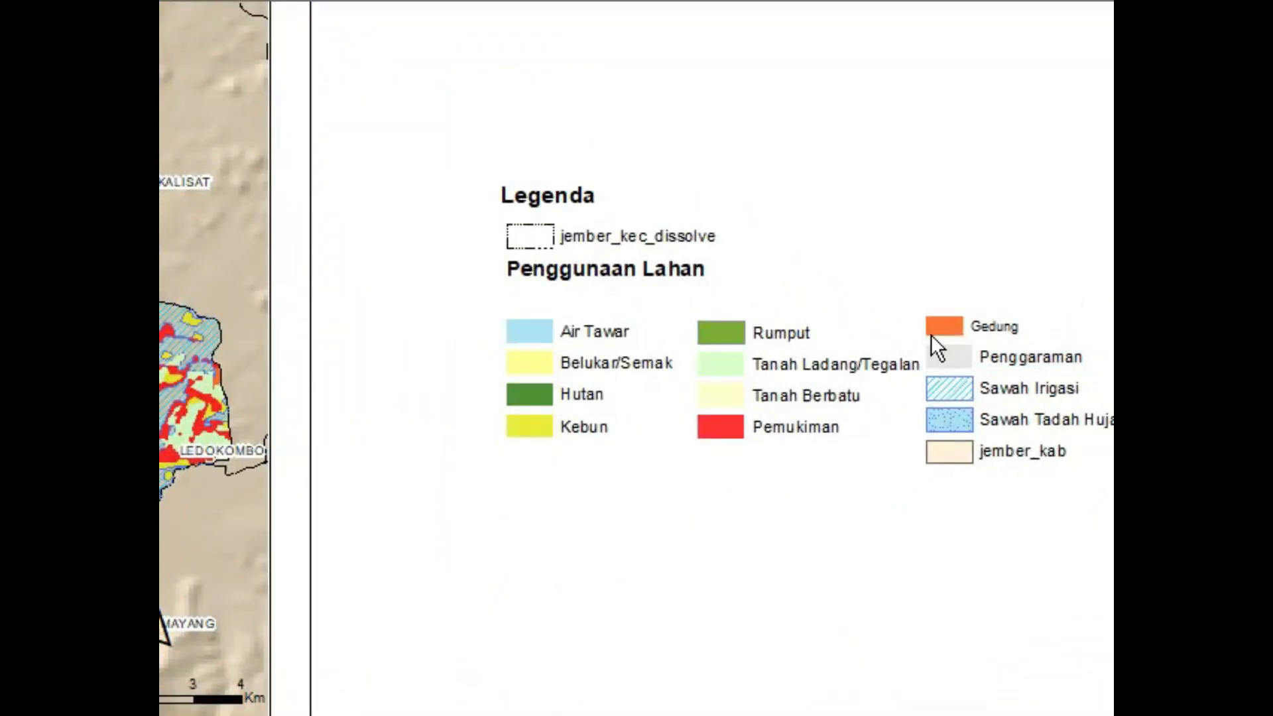
Step: Lower the Penggunaan Lahan heading to just above its entries, and set the jember_kec_dissolve and jember_kab entries aside near the Legenda heading
scroll(931, 334, "down", 2)
left_click_drag(614, 268, 606, 292)
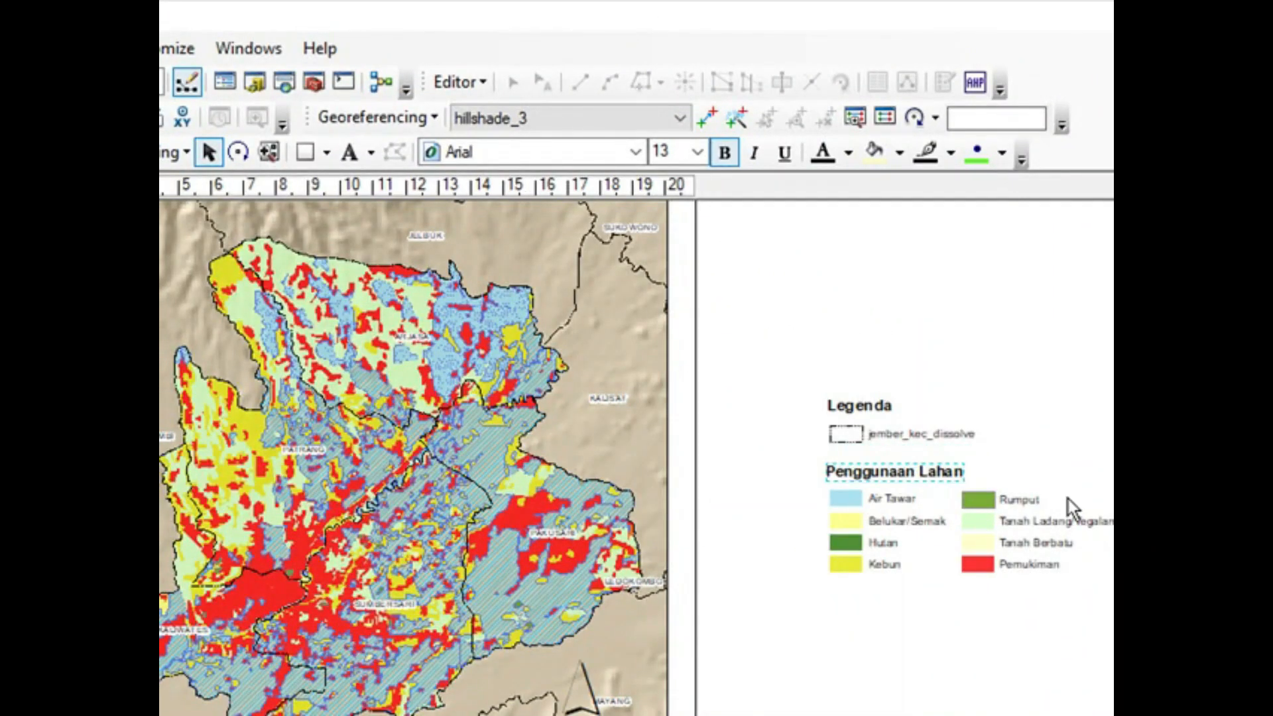
left_click_drag(881, 443, 1058, 400)
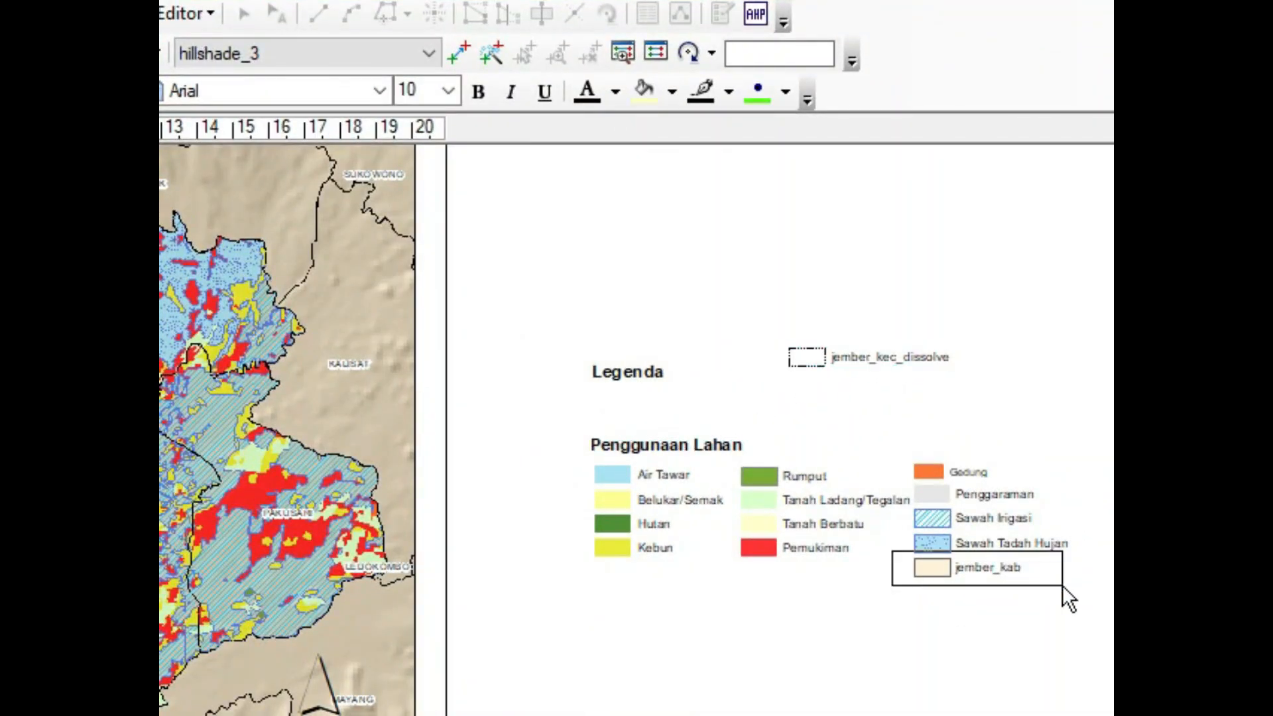
left_click_drag(937, 397, 929, 394)
scroll(730, 587, "right", 3)
scroll(498, 444, "down", 1)
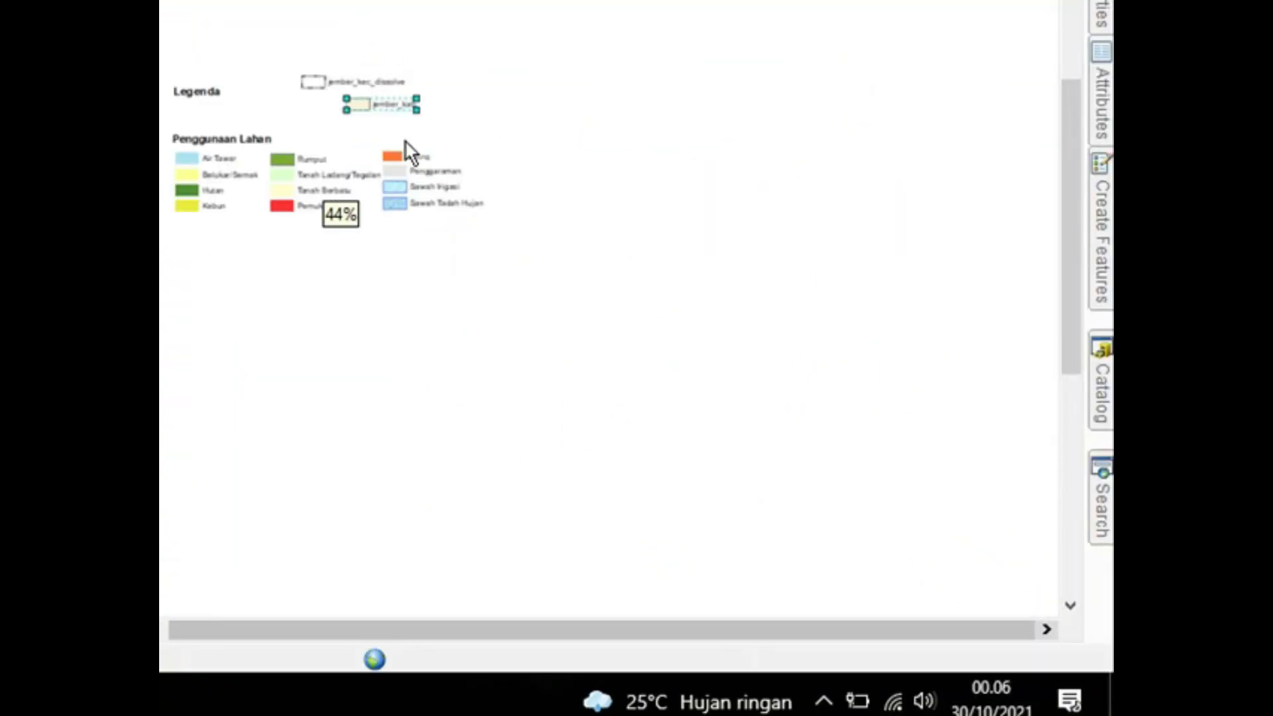
Step: Ungroup the jember_kec_dissolve legend entry and change its label to Batas Kecamatan
scroll(451, 442, "up", 2)
left_click(917, 408)
right_click(916, 408)
left_click(1013, 715)
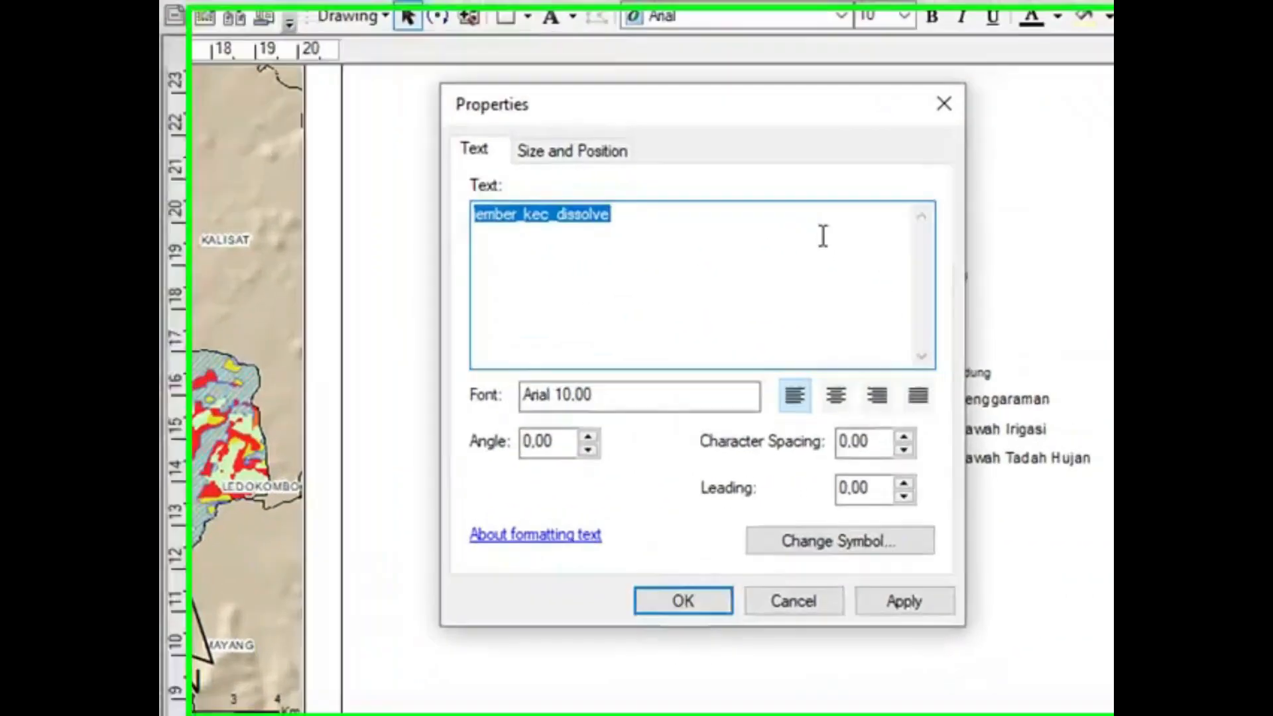
type("Baatas Kecamatan")
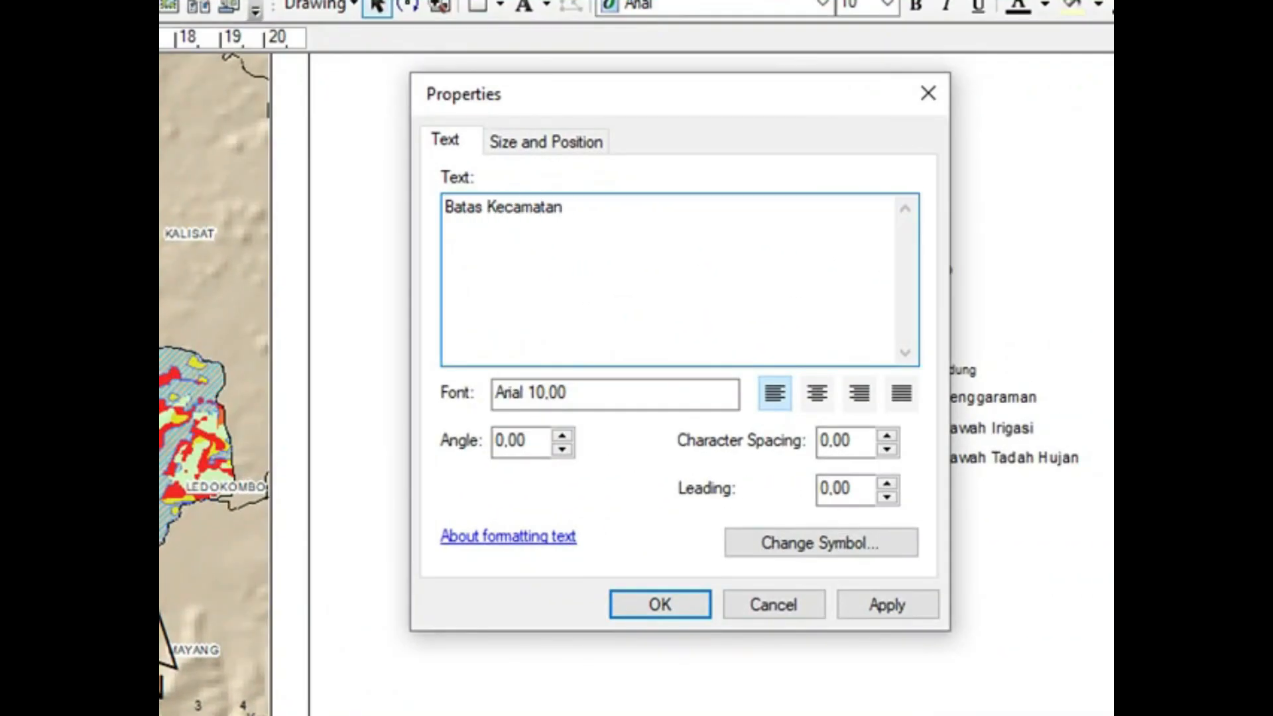
left_click(667, 606)
Step: Ungroup the jember_kab legend entry and change its label to Batas Kabupaten
right_click(901, 272)
left_click(976, 521)
double_click(917, 274)
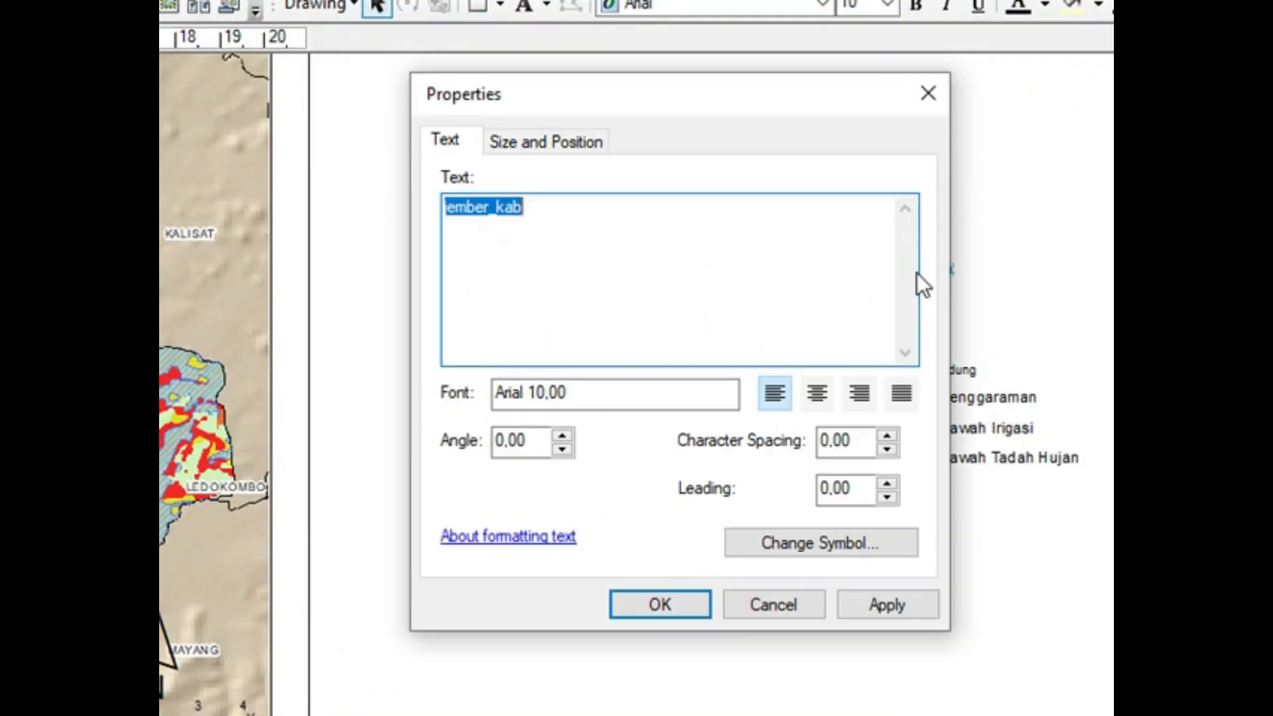
type("n")
left_click(708, 594)
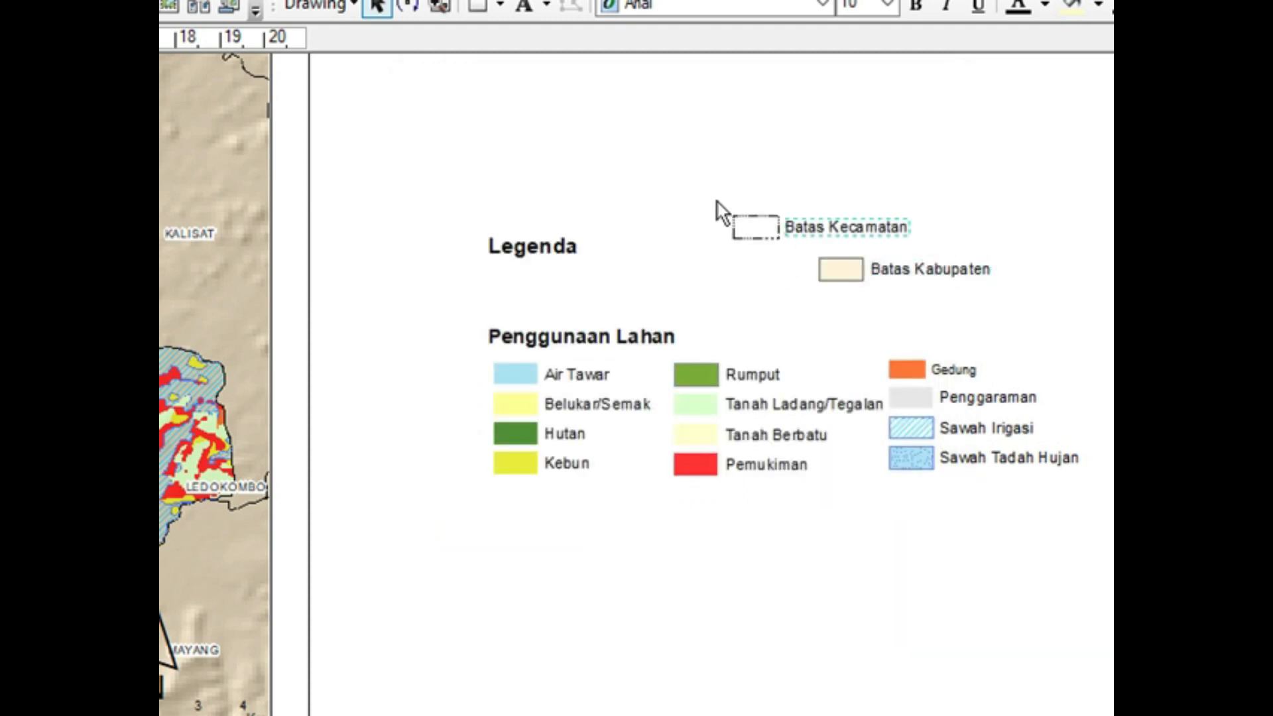
Step: Arrange the Batas Kecamatan and Batas Kabupaten entries side by side in one row between the Legenda and Penggunaan Lahan headings
left_click_drag(814, 245, 551, 309)
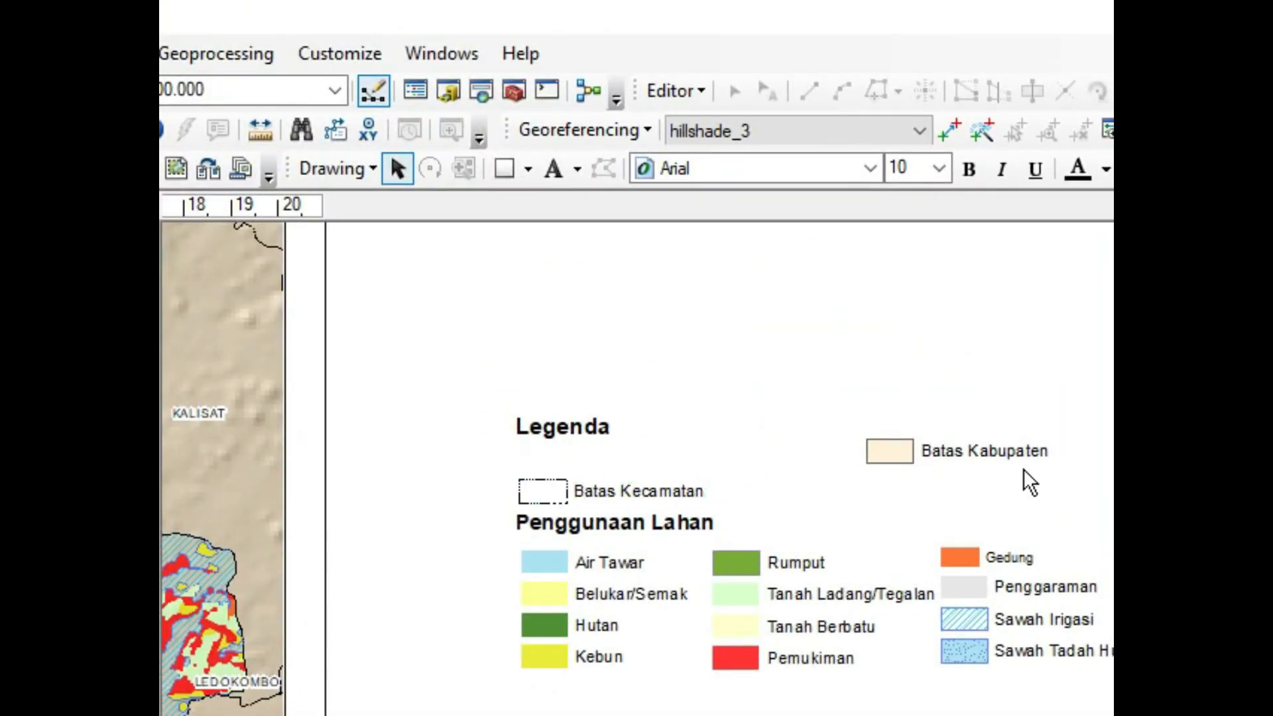
left_click_drag(812, 488, 820, 489)
left_click_drag(584, 427, 579, 456)
double_click(579, 456)
left_click(941, 563)
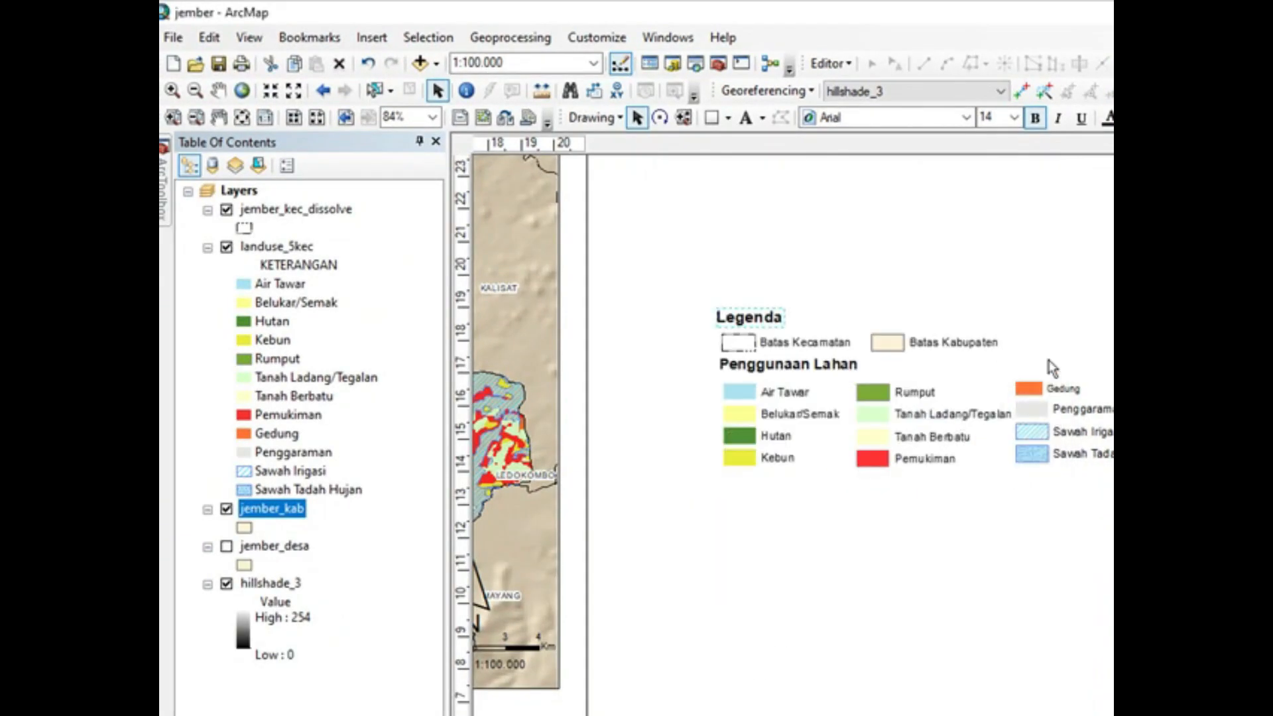
left_click(1048, 361)
left_click_drag(788, 363, 786, 366)
left_click(875, 371)
left_click_drag(1026, 659, 789, 530)
left_click_drag(905, 580, 942, 577)
double_click(943, 577)
left_click(709, 523)
left_click(346, 529)
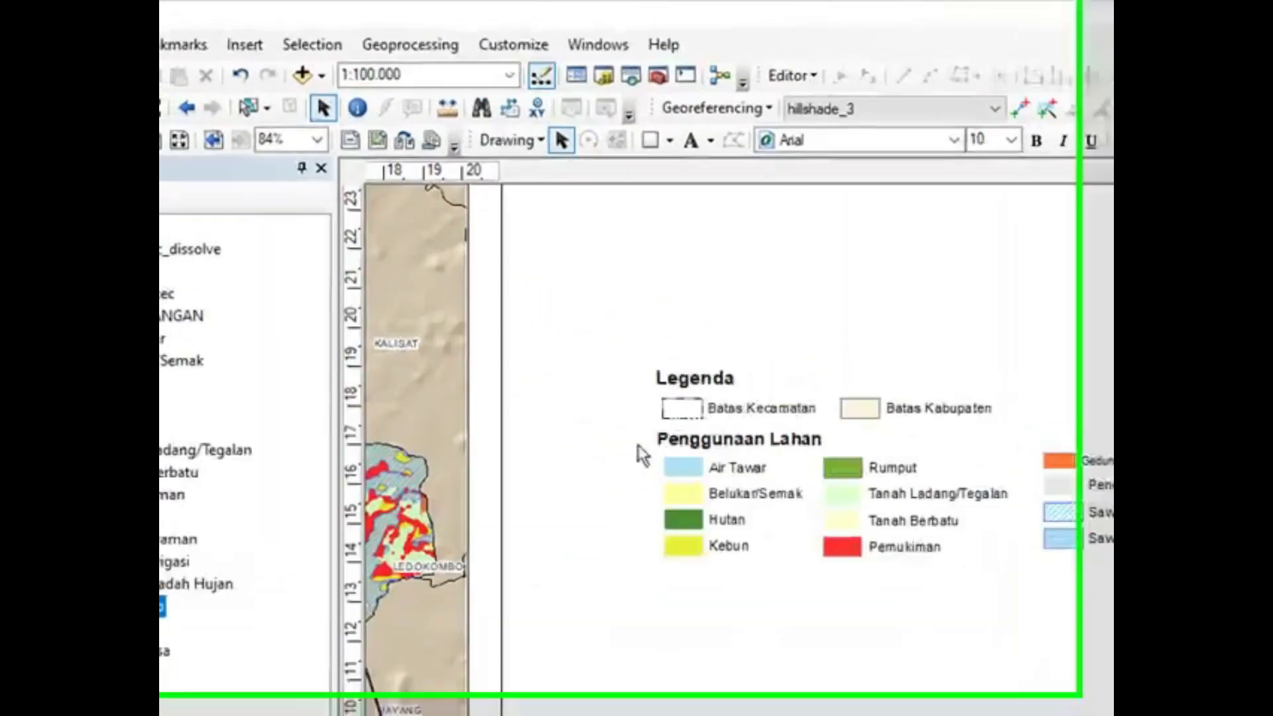
Step: Move the third legend column, Gedung to Sawah Tadah Hujan, closer to the second column
left_click_drag(812, 457, 967, 563)
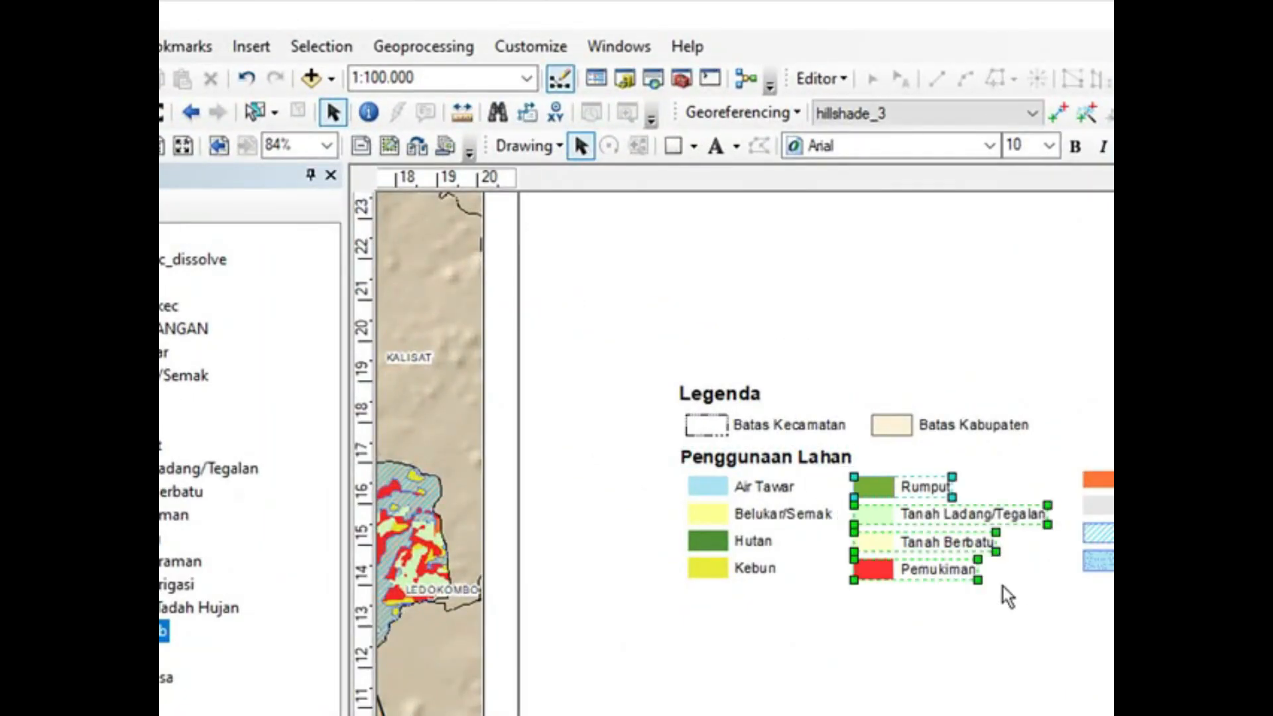
scroll(925, 521, "up", 3)
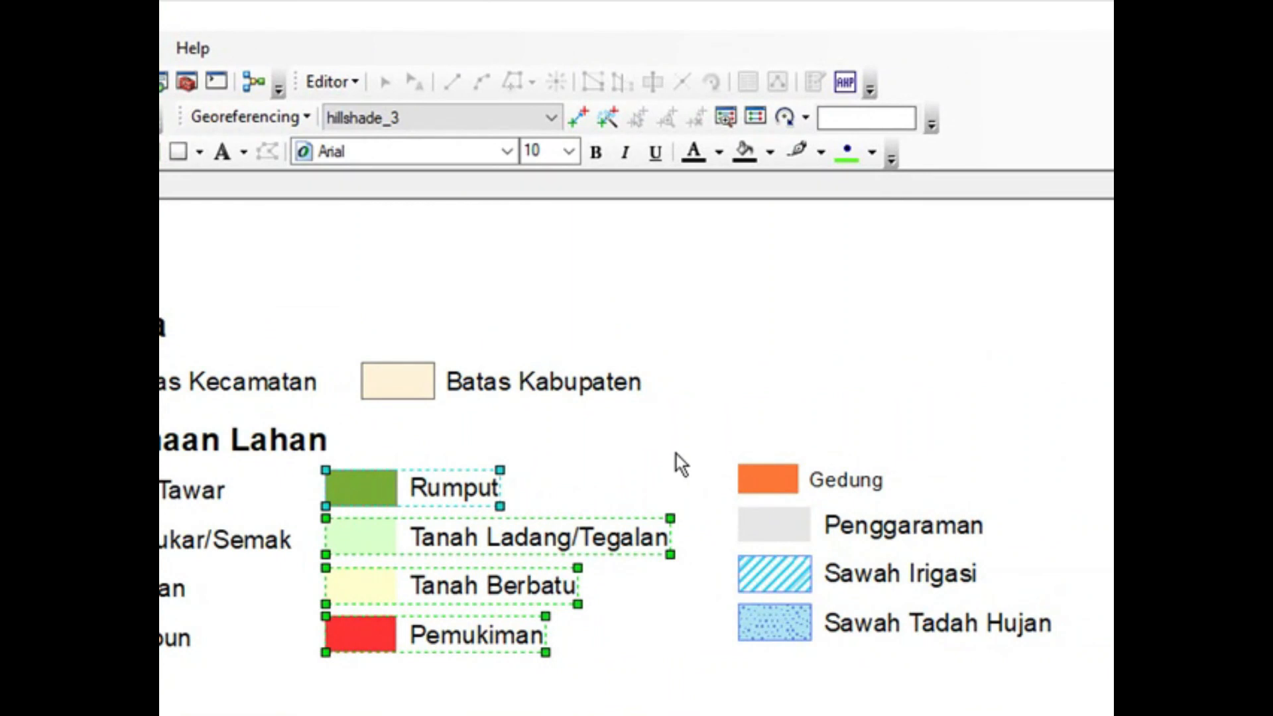
left_click_drag(1077, 677, 726, 457)
left_click_drag(862, 538, 807, 546)
left_click(348, 352)
Step: Group all the legend elements and move the grouped legend onto the page below the map
left_click_drag(226, 193, 1044, 541)
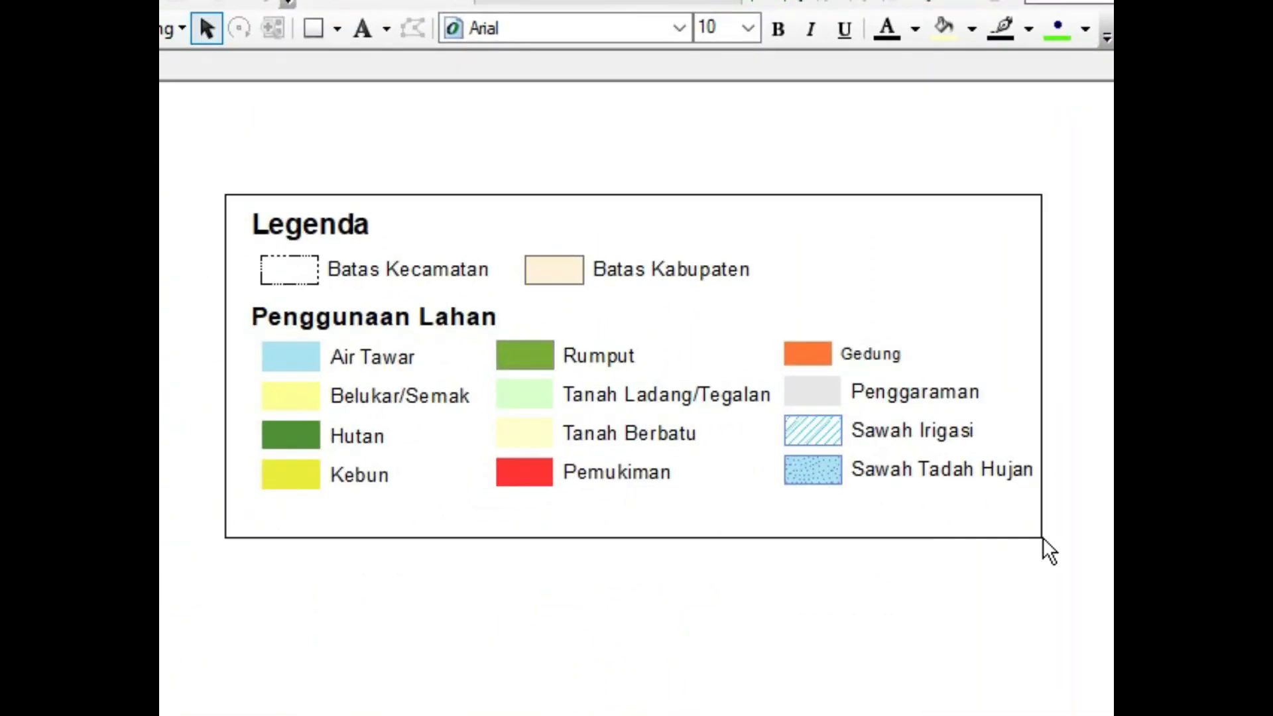
right_click(643, 396)
left_click(715, 619)
scroll(667, 512, "up", 1)
scroll(666, 513, "down", 5)
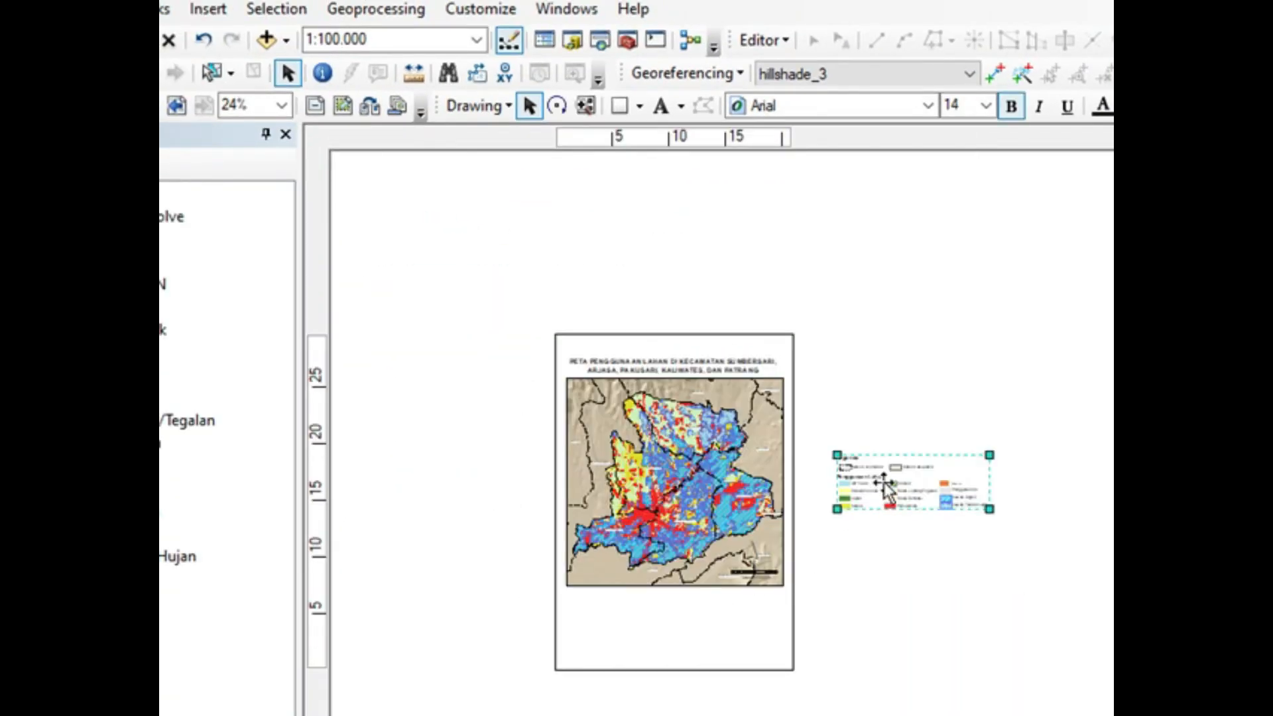
left_click_drag(885, 488, 617, 616)
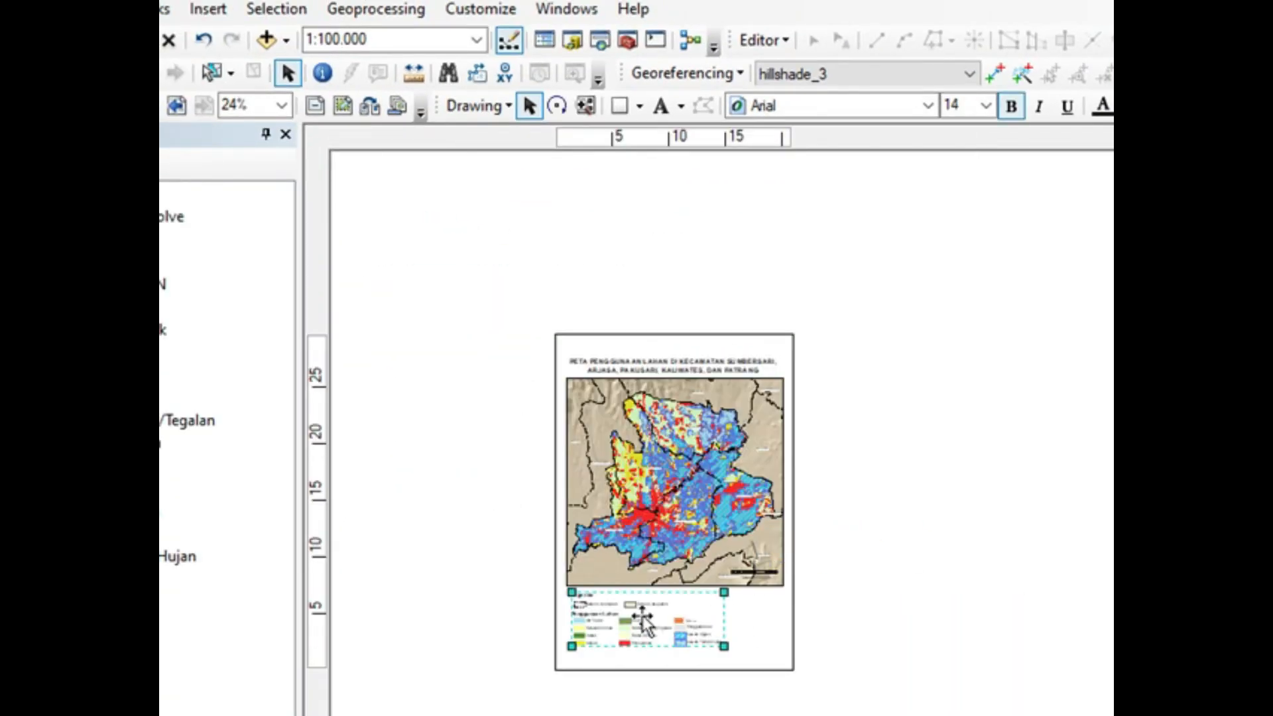
scroll(640, 611, "up", 1)
Step: Move the north arrow off the map into the blank space below it, right of the legend
left_click(854, 512)
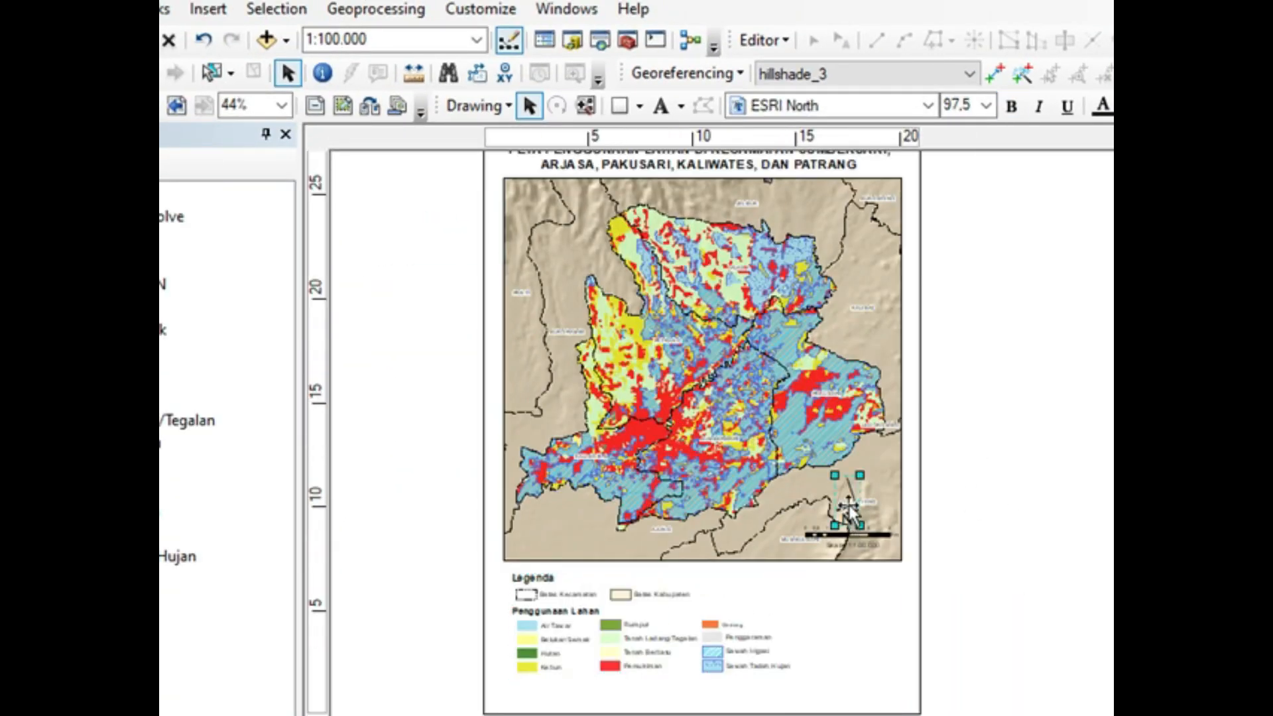
left_click(961, 526)
left_click(892, 550)
left_click_drag(927, 471, 796, 559)
left_click(844, 509)
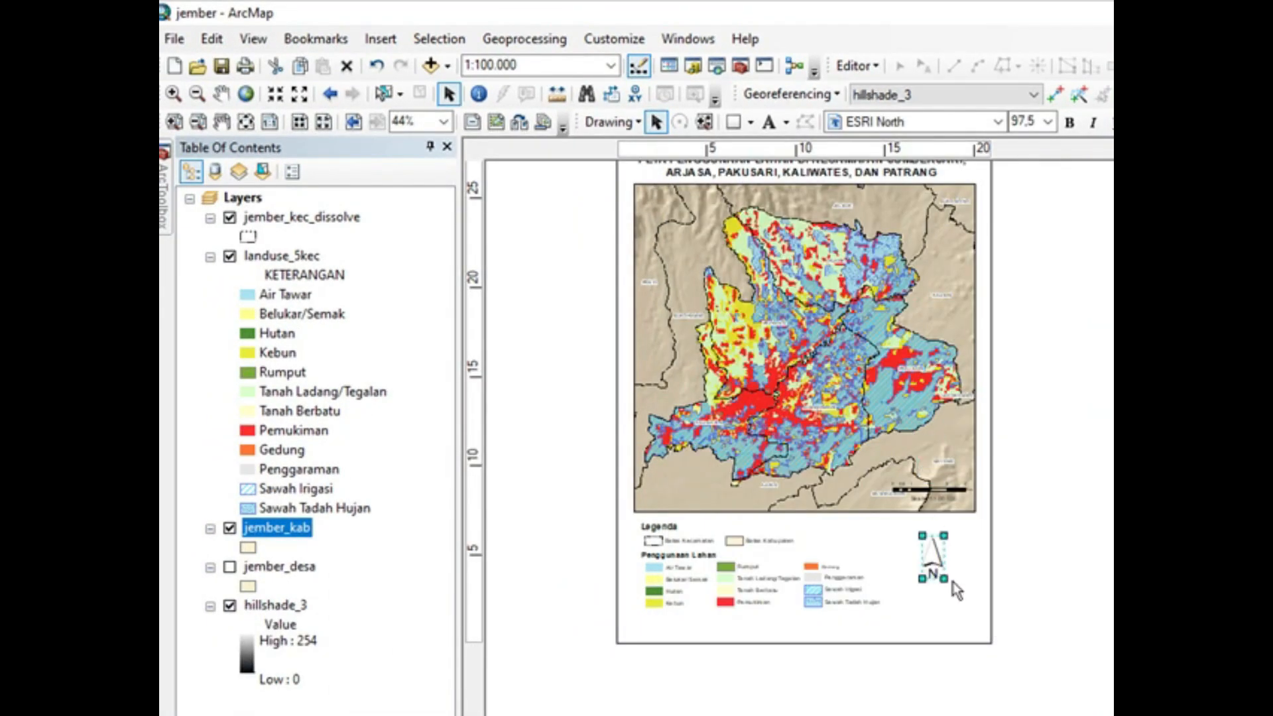
Step: Move the scale bar and the Skala 1:100.000 text off the map to just beneath the north arrow
scroll(956, 590, "up", 1)
left_click(947, 471)
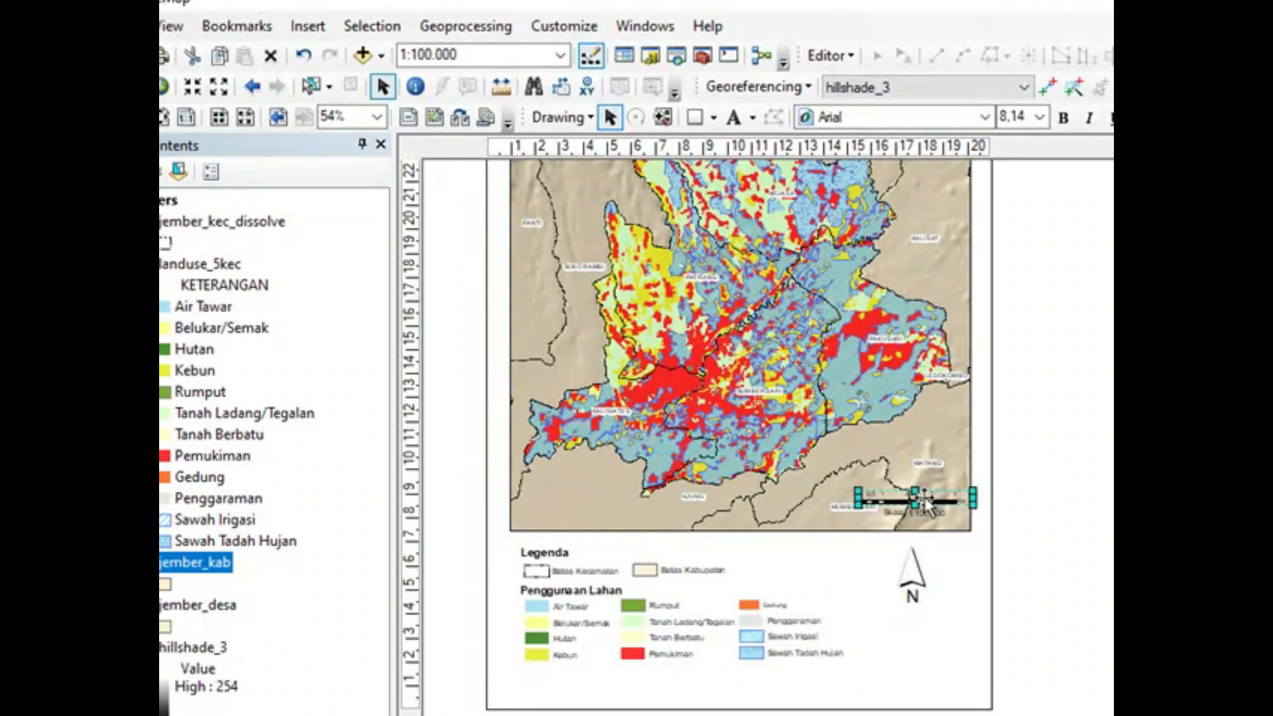
left_click_drag(924, 499, 924, 619)
left_click(924, 511)
left_click(911, 587)
left_click(1046, 606)
Step: Draw a rectangle just inside the page edges around the title, map and legend
scroll(918, 480, "down", 2)
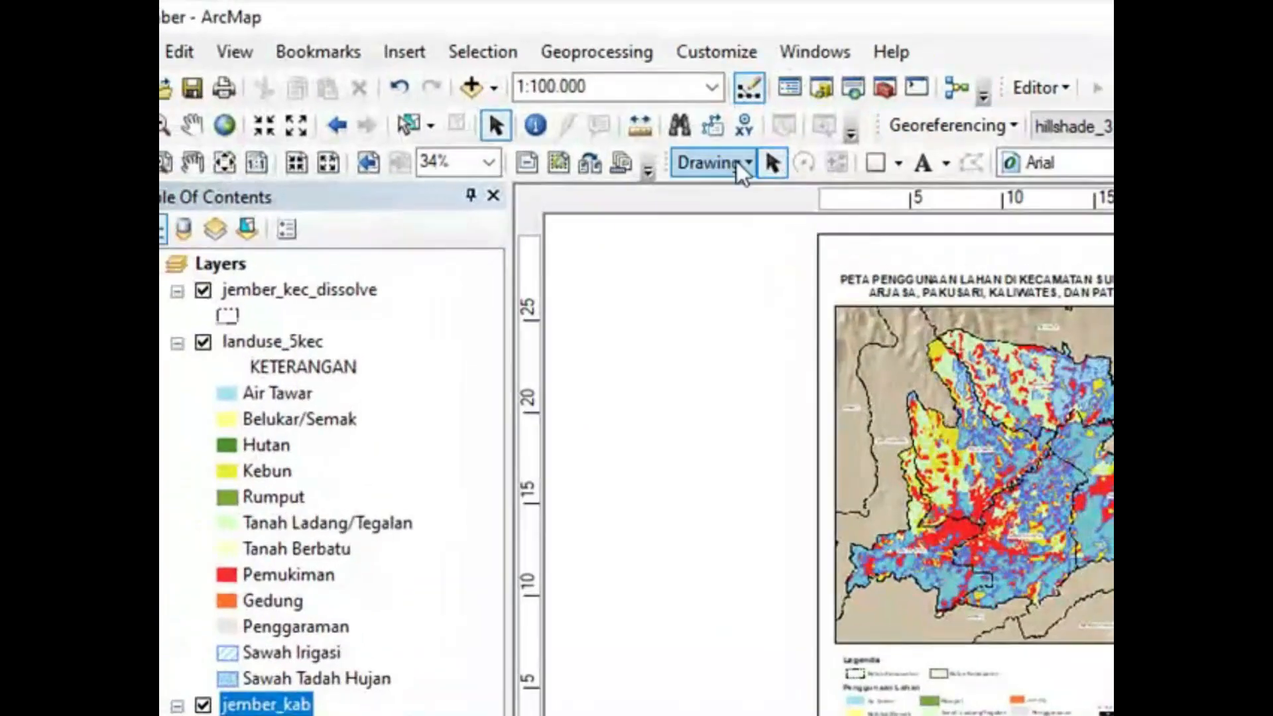
left_click(713, 118)
left_click(733, 142)
mouse_move(830, 266)
left_mouse_down()
mouse_move(950, 406)
mouse_move(899, 638)
left_mouse_up()
Step: Set the surrounding rectangle to no fill colour and open its properties
left_click(795, 92)
left_click(802, 123)
left_click(850, 91)
left_click(822, 367)
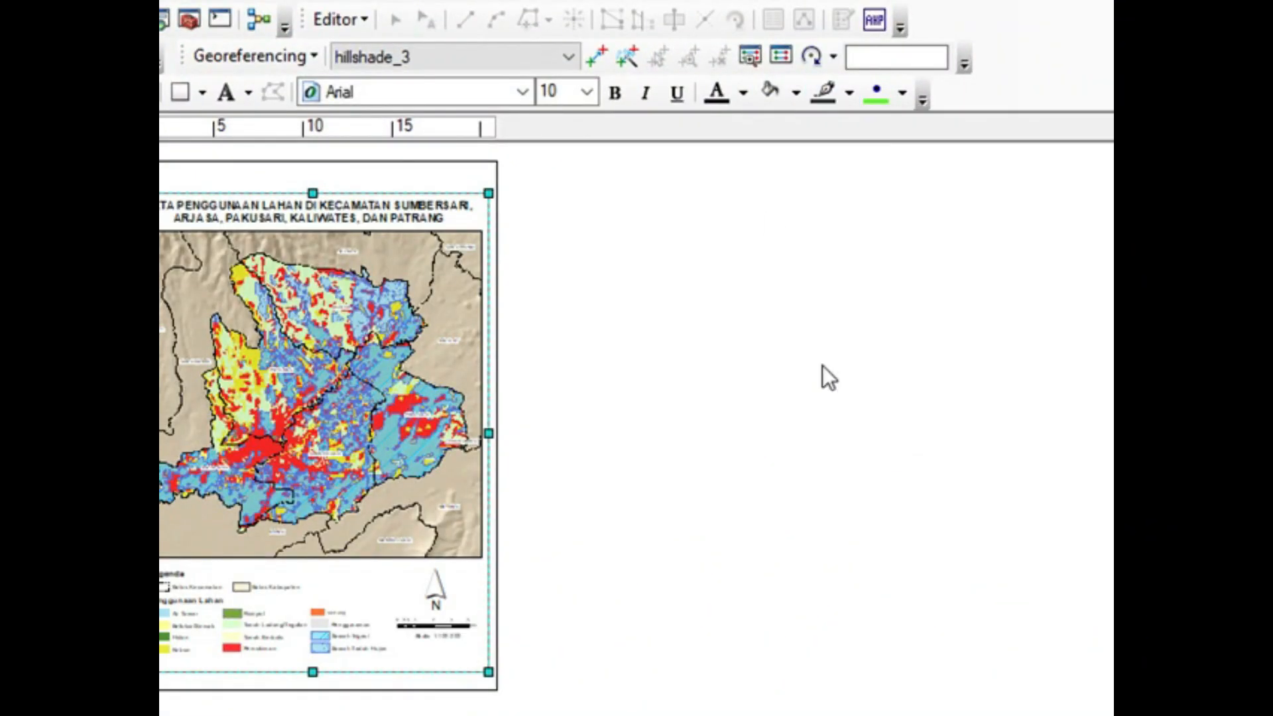
right_click(481, 200)
left_click(552, 668)
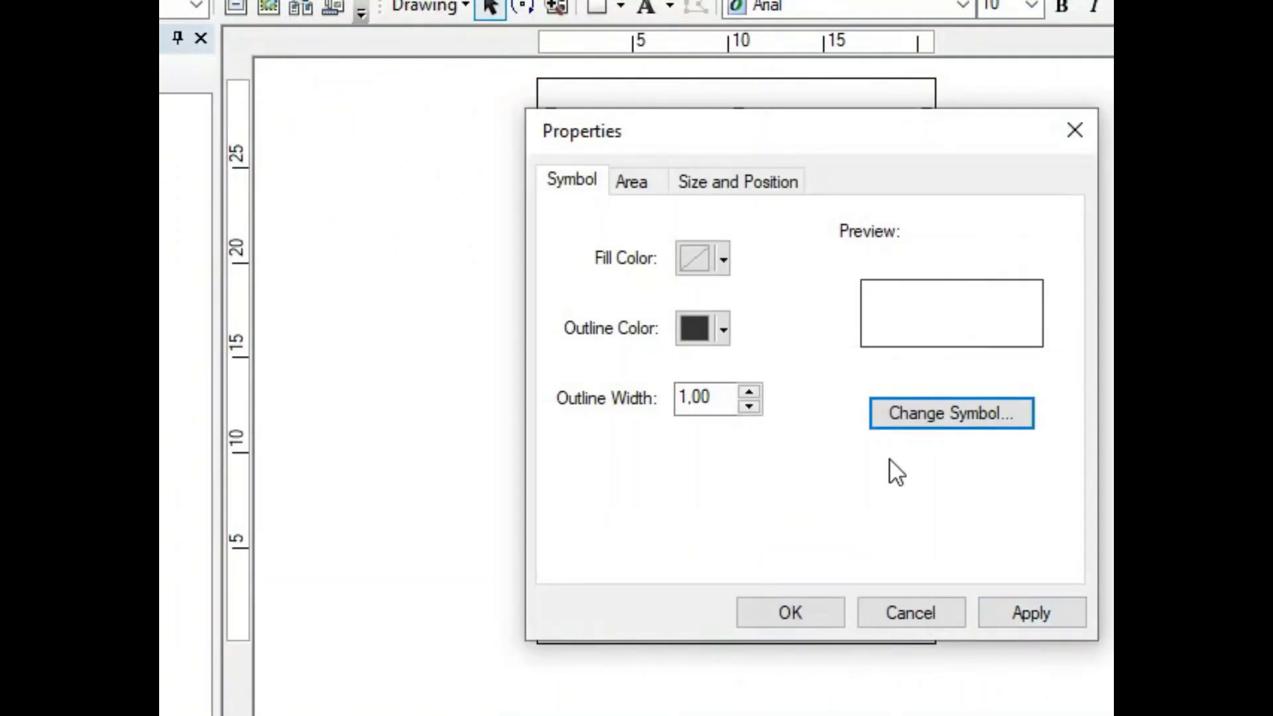
left_click(750, 390)
left_click(790, 612)
left_click_drag(550, 368, 542, 367)
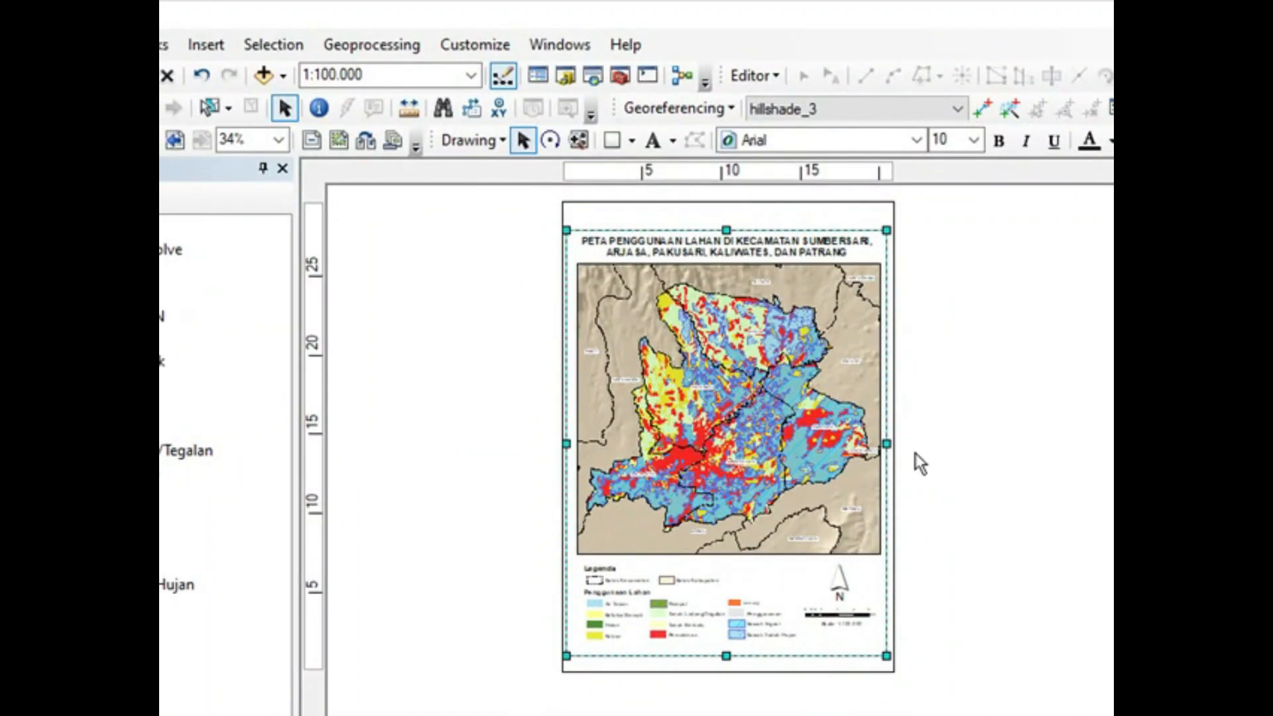
Step: Raise the bottom edge of the outer frame slightly so it sits closer to the legend
left_click(874, 358)
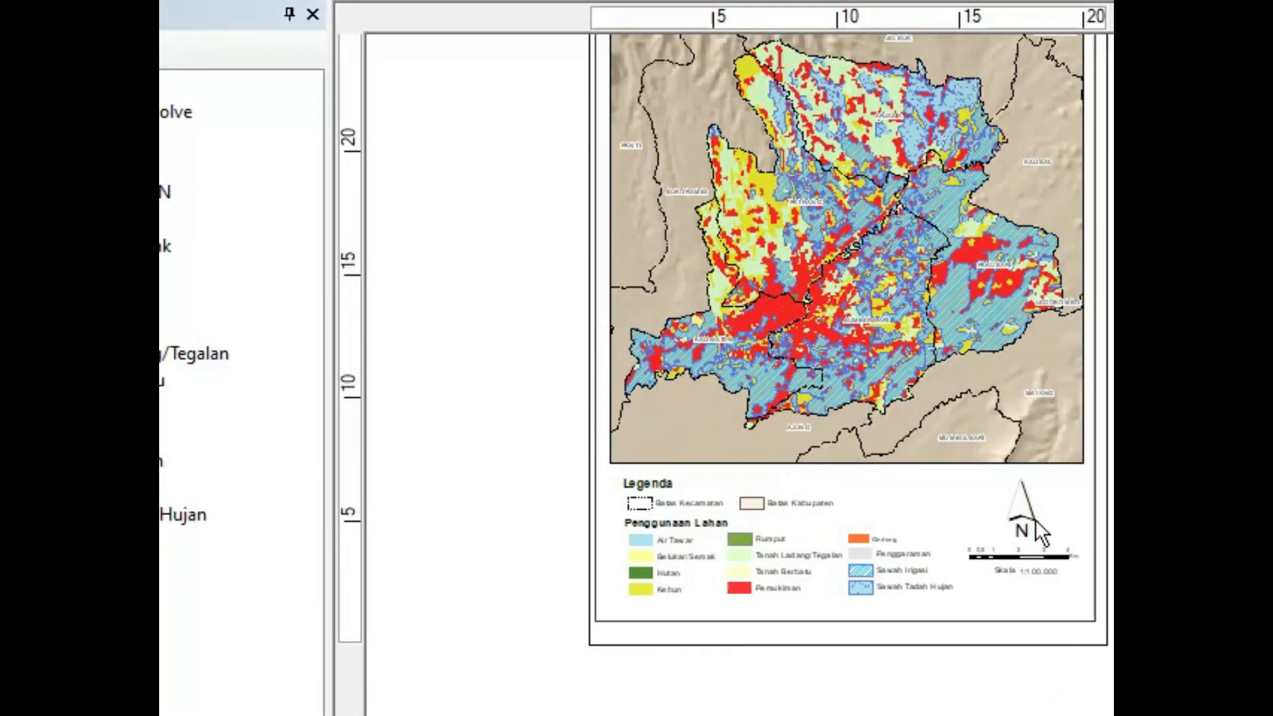
left_click(869, 618)
left_click_drag(845, 621, 844, 610)
left_click_drag(1079, 466, 1079, 403)
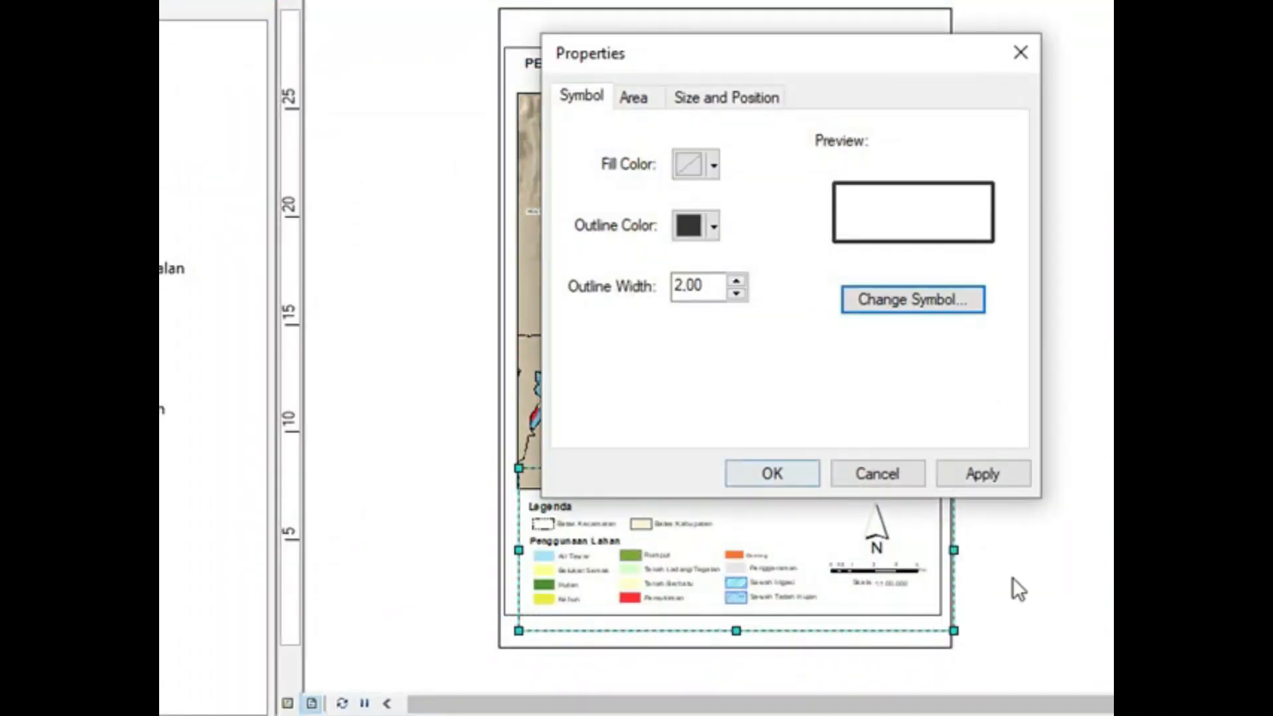
Step: Fit a second rectangle around the legend, north arrow and scale bar, between the map's lower edge and the outer frame
left_click(773, 474)
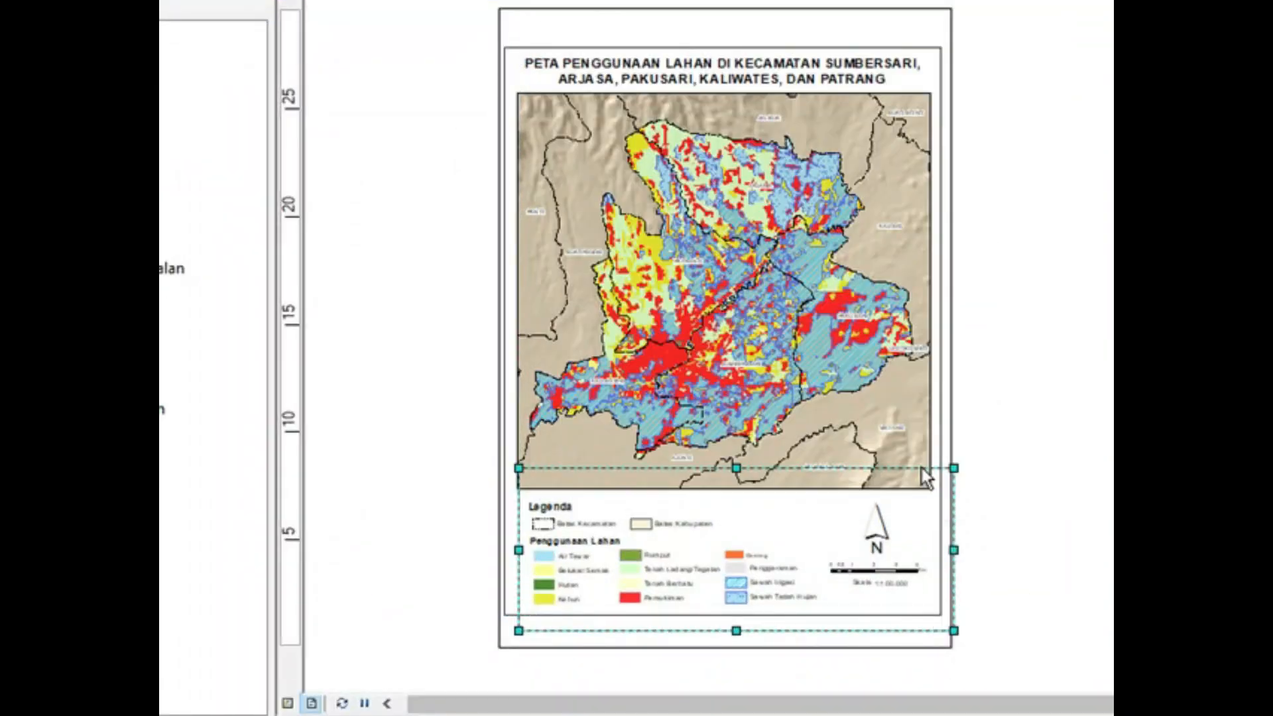
left_click_drag(737, 468, 737, 498)
left_click_drag(954, 565, 931, 565)
left_click_drag(729, 631, 732, 612)
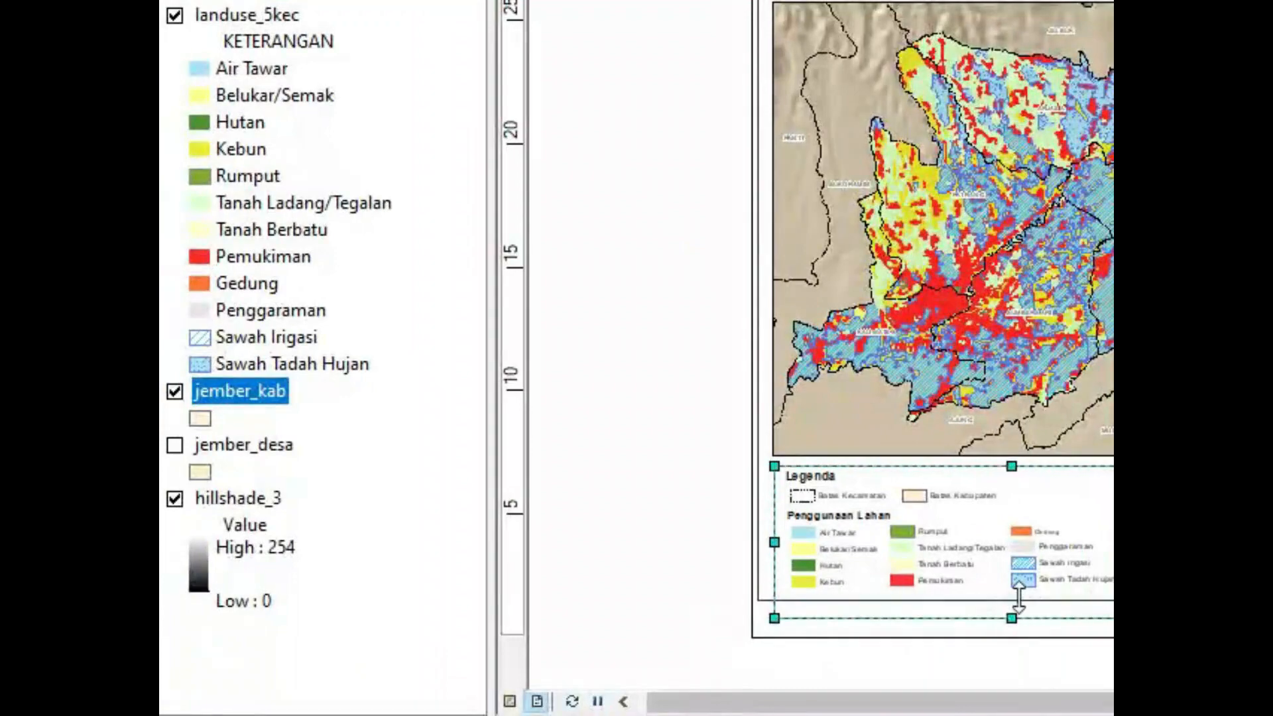
left_click(845, 601)
left_click_drag(1019, 598, 1007, 612)
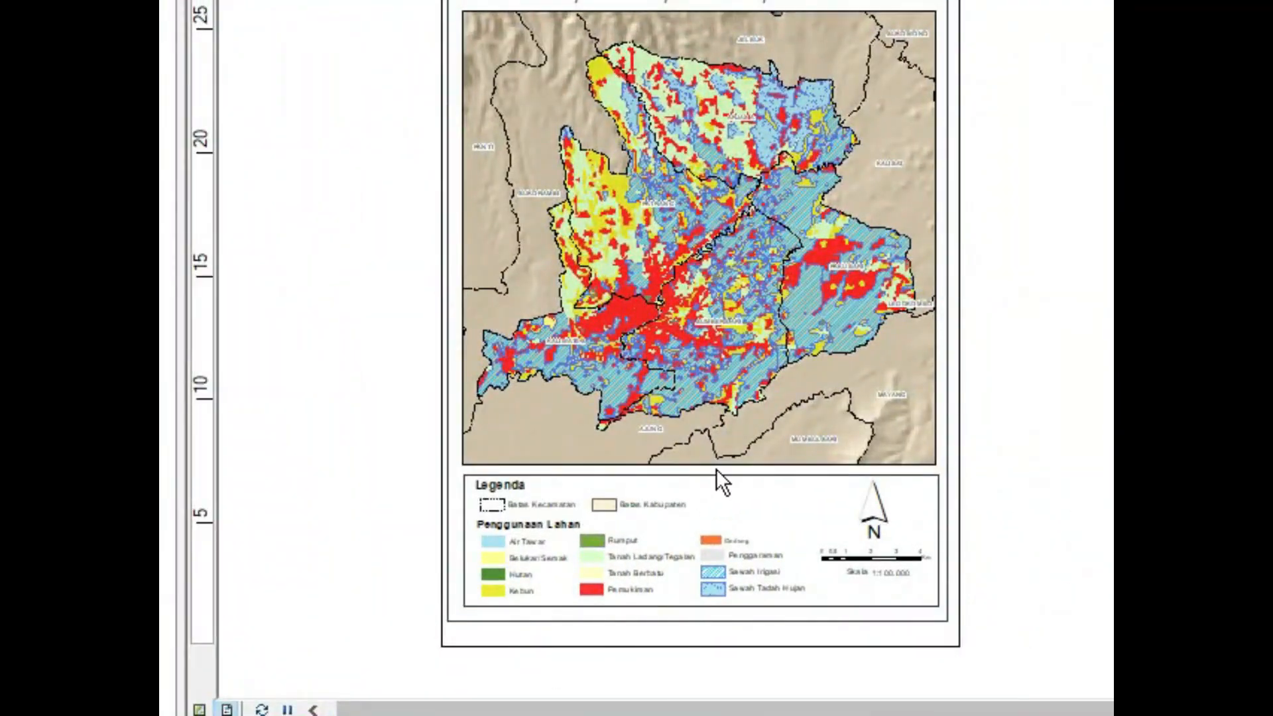
Step: Add a labelled graticule to the map's data frame with parallels and meridians every 0° 30' 30"
scroll(716, 468, "up", 1)
scroll(763, 404, "down", 1)
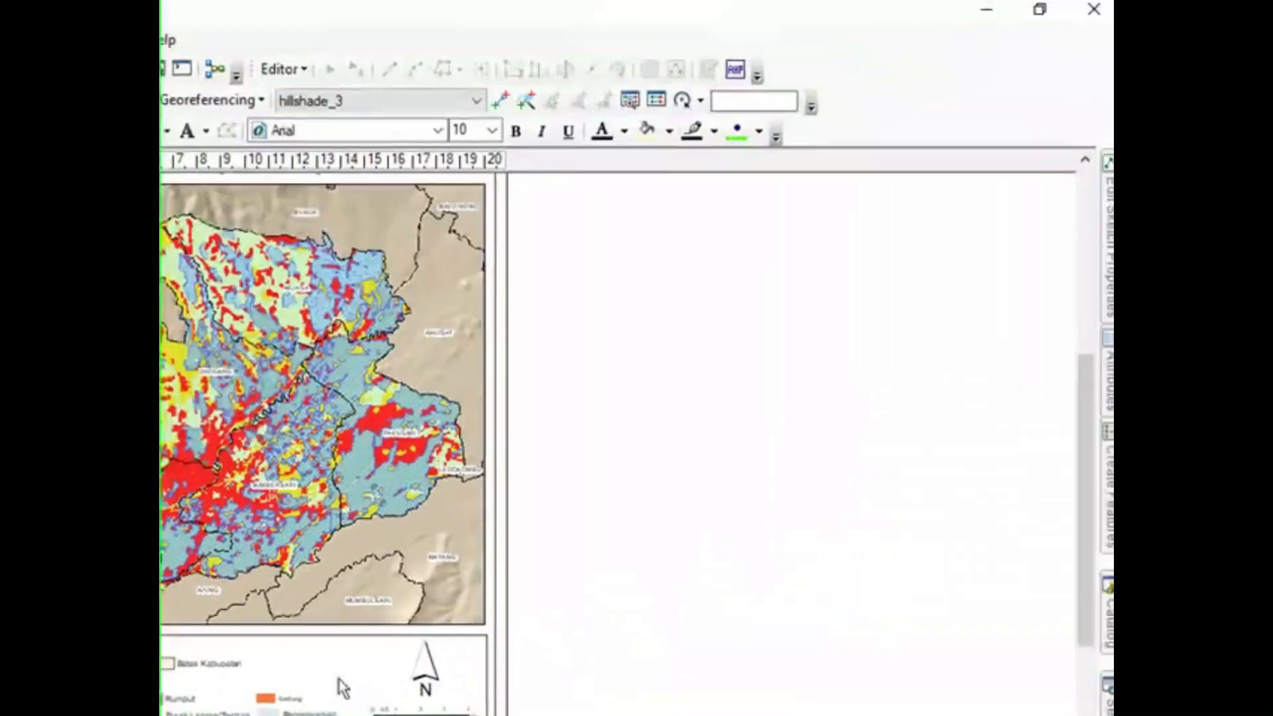
left_click_drag(1076, 383, 1076, 351)
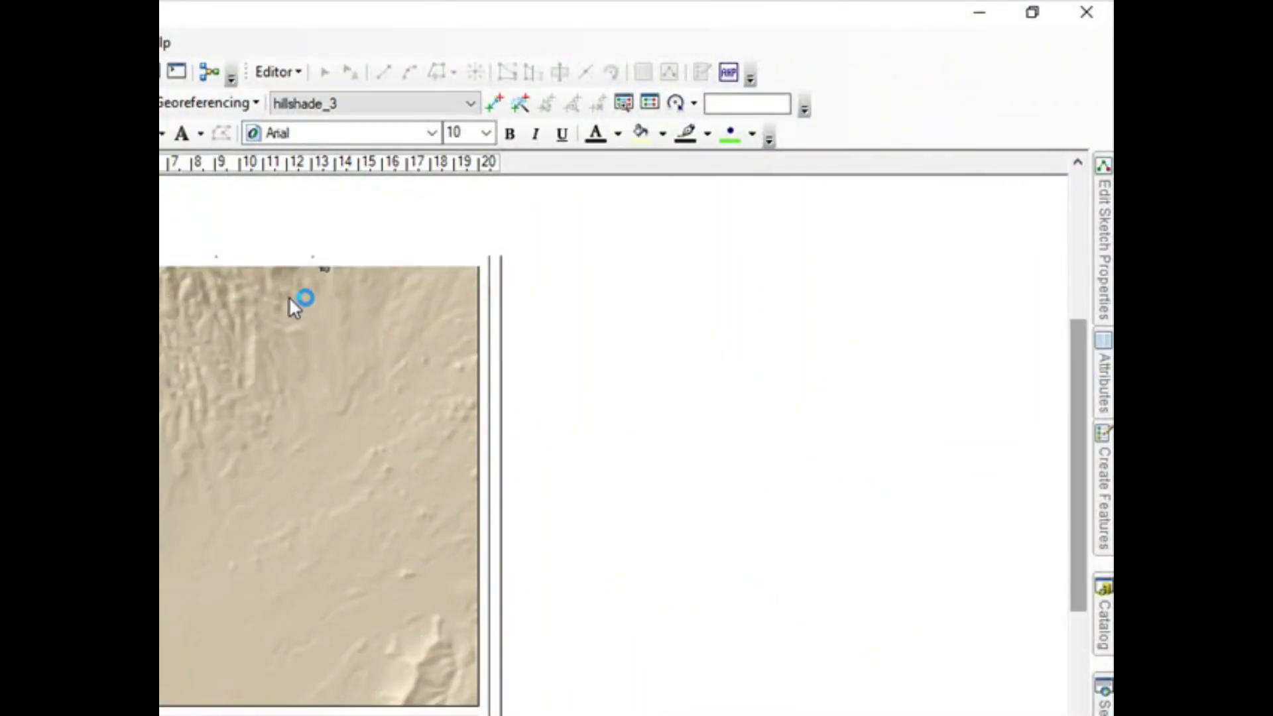
right_click(290, 299)
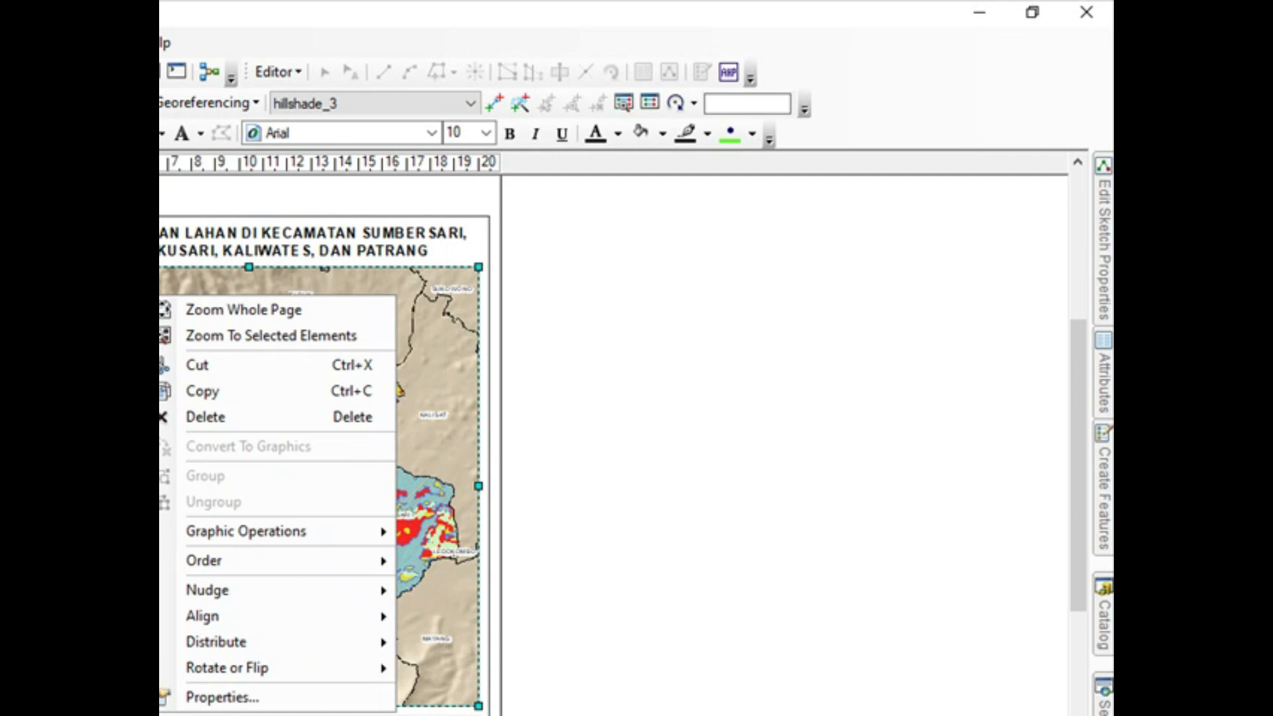
left_click(247, 695)
left_click(906, 93)
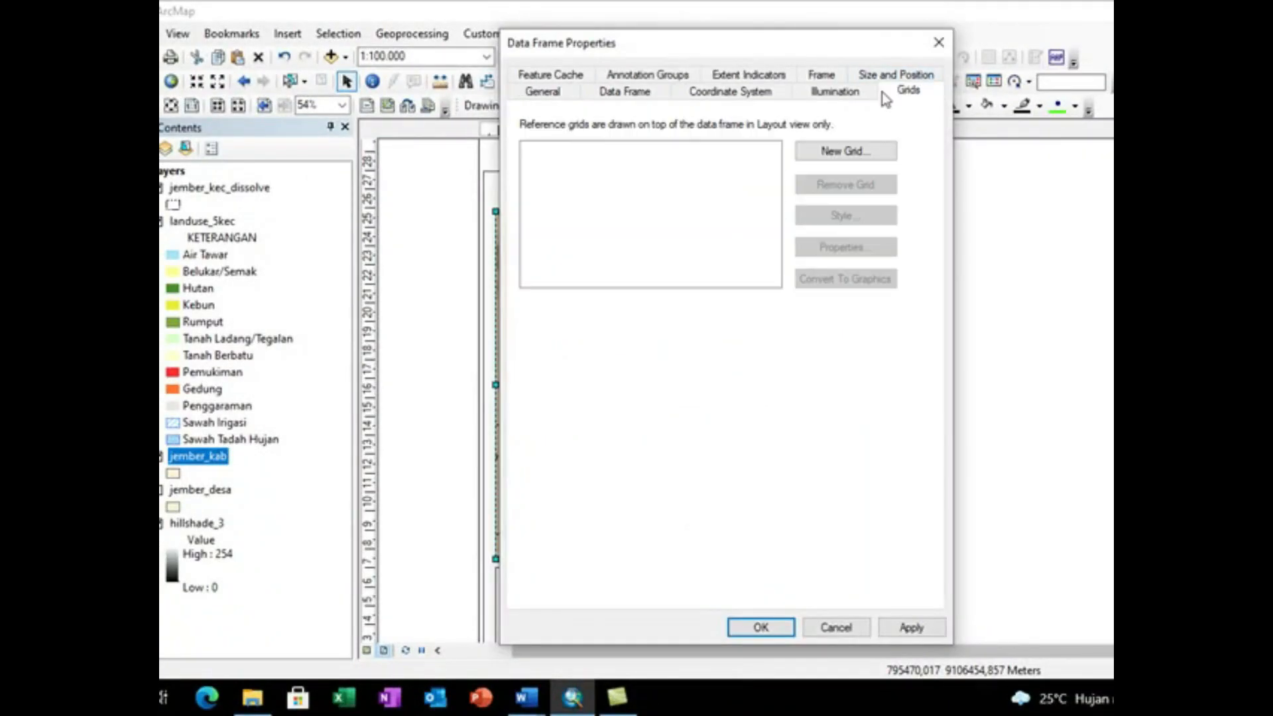
left_click(844, 147)
left_click(773, 642)
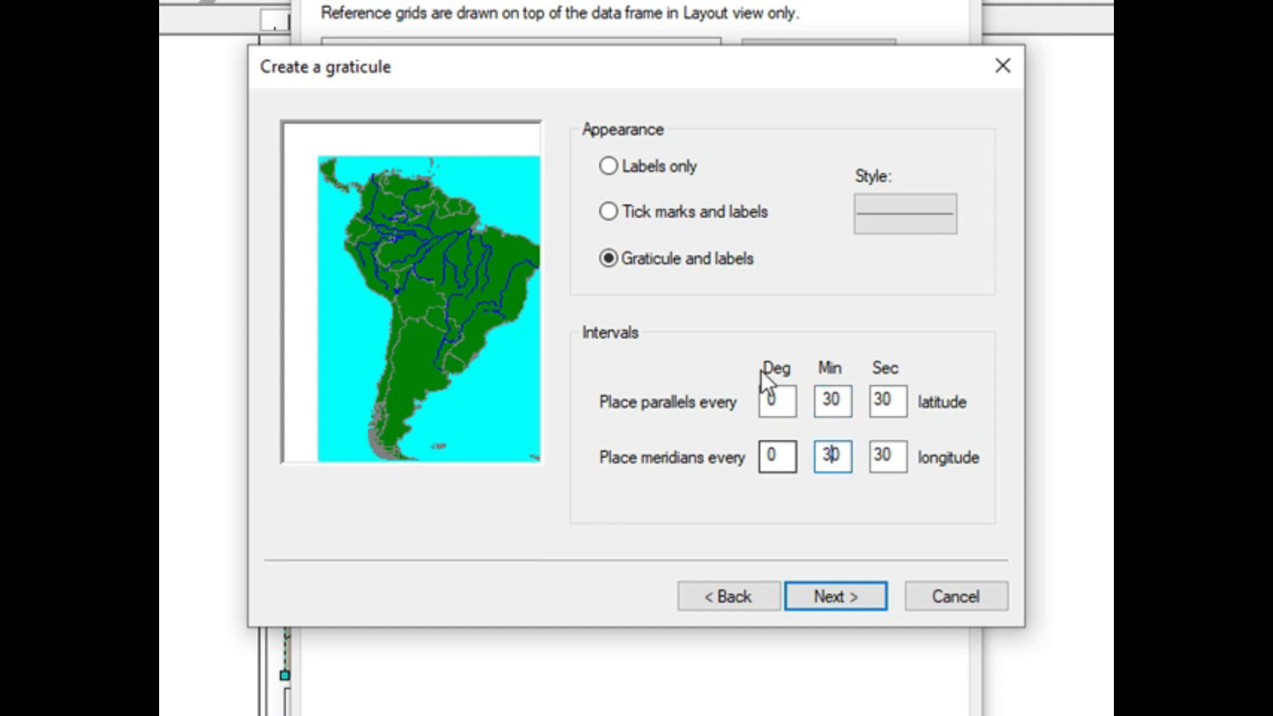
left_click(866, 594)
left_click(866, 594)
left_click(866, 594)
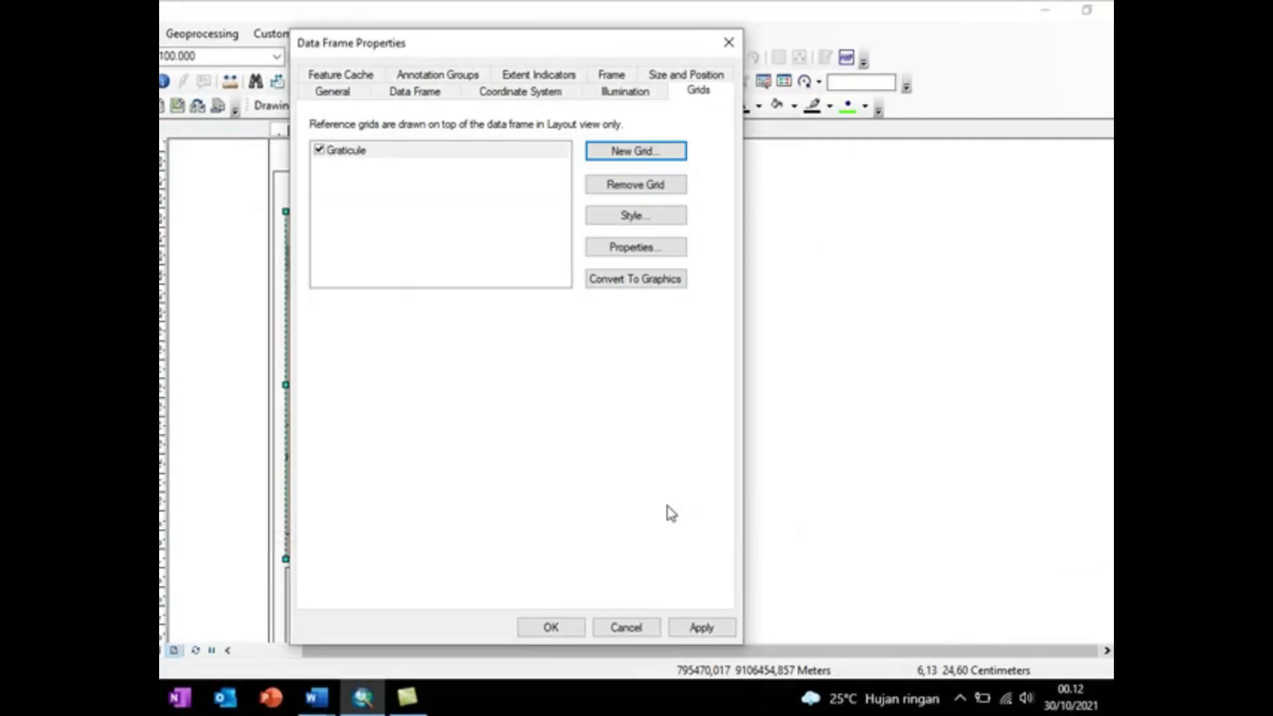
Step: Set the minutes of the graticule's X and Y axis intervals to 10 and apply the change to the map
left_click_drag(547, 47, 961, 61)
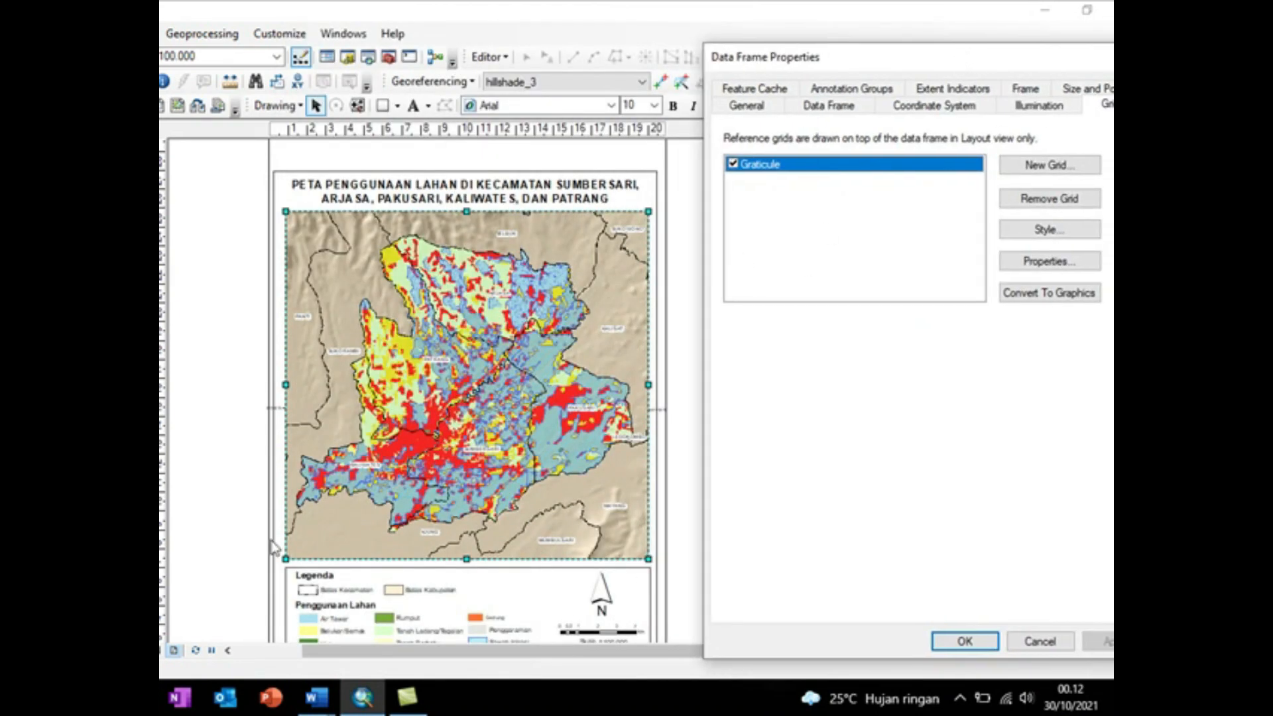
left_click(1024, 262)
left_click(908, 149)
left_click(871, 147)
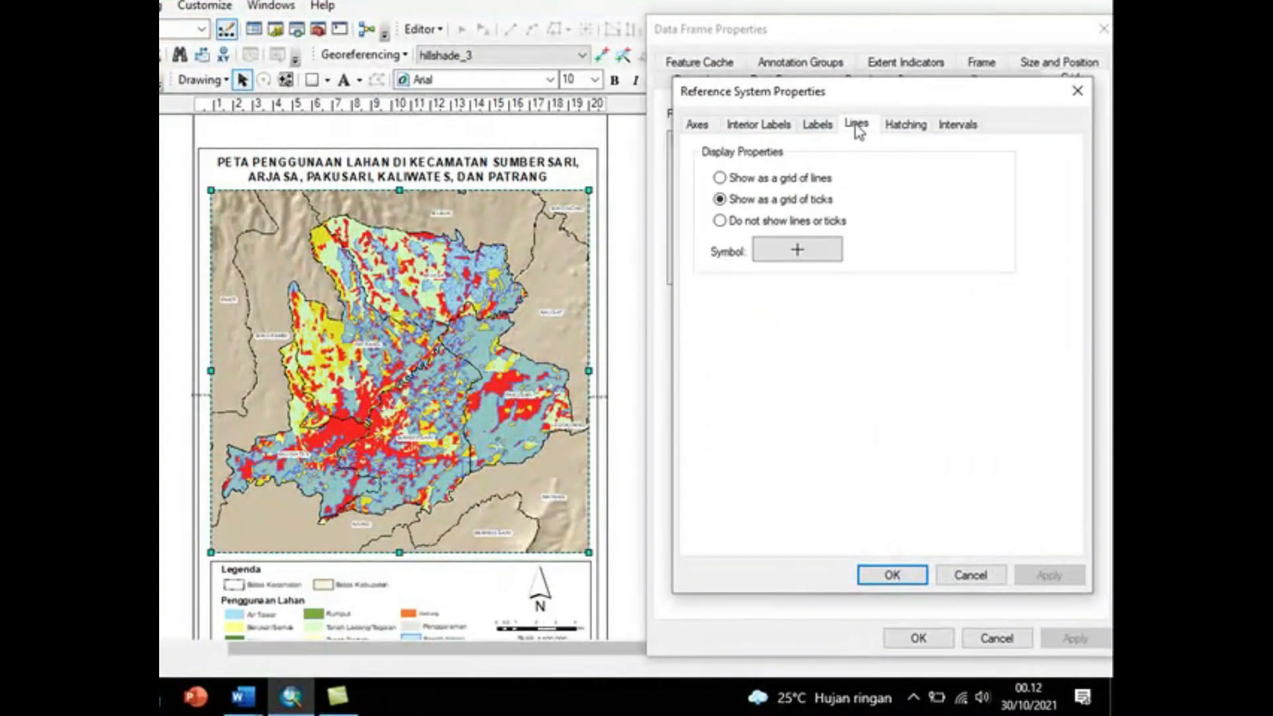
left_click(758, 125)
left_click(957, 124)
double_click(850, 176)
type("10")
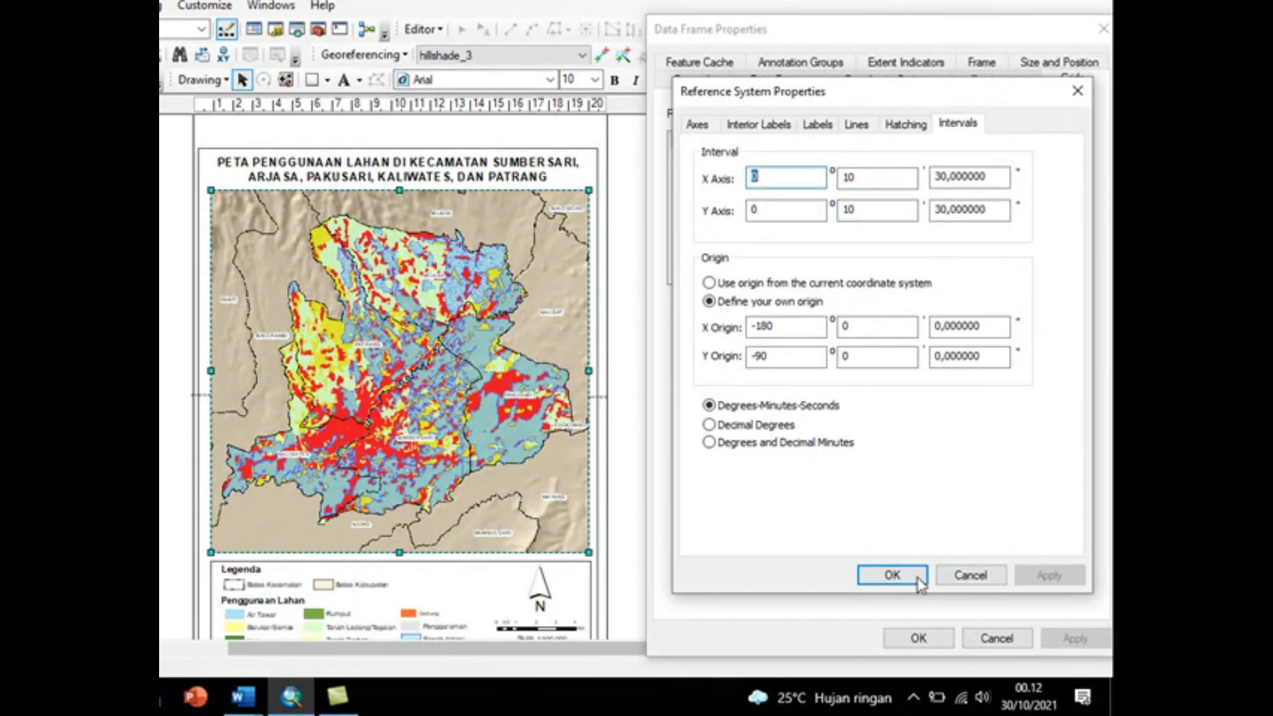
left_click(893, 575)
left_click(1072, 638)
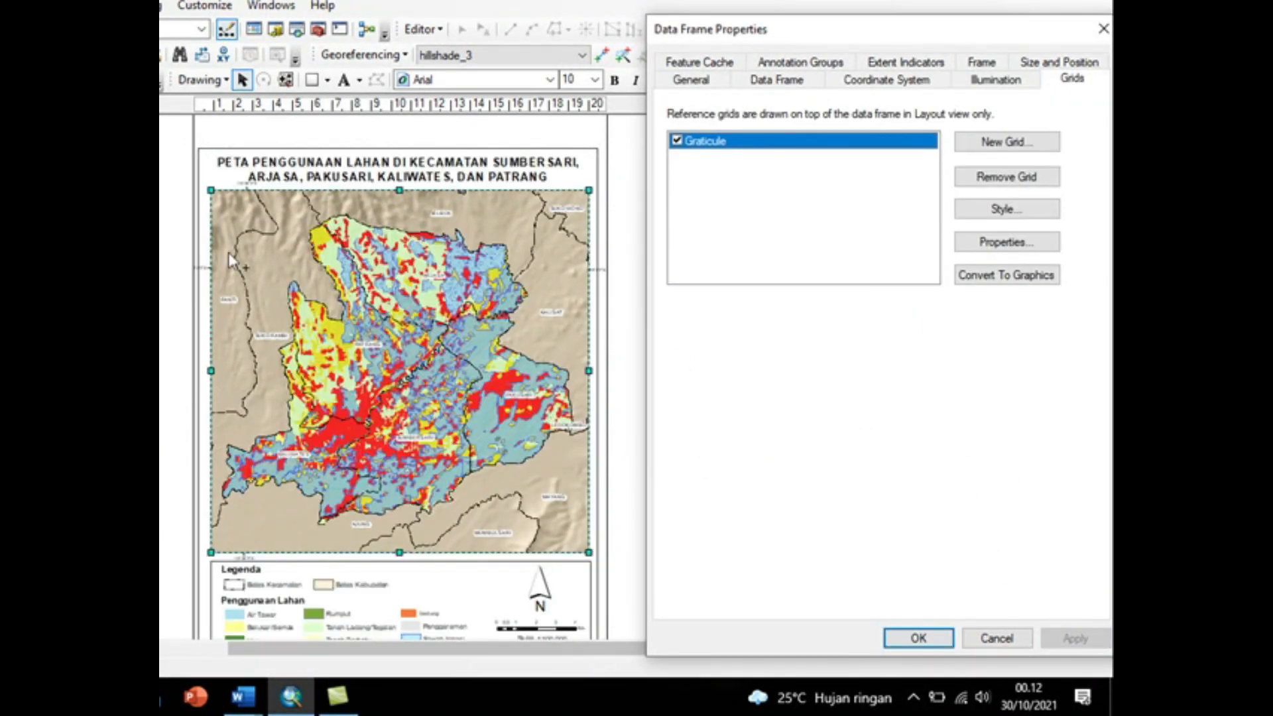
Step: Set the minutes of both graticule axis intervals to 5 and turn off the top and left labels
left_click(971, 242)
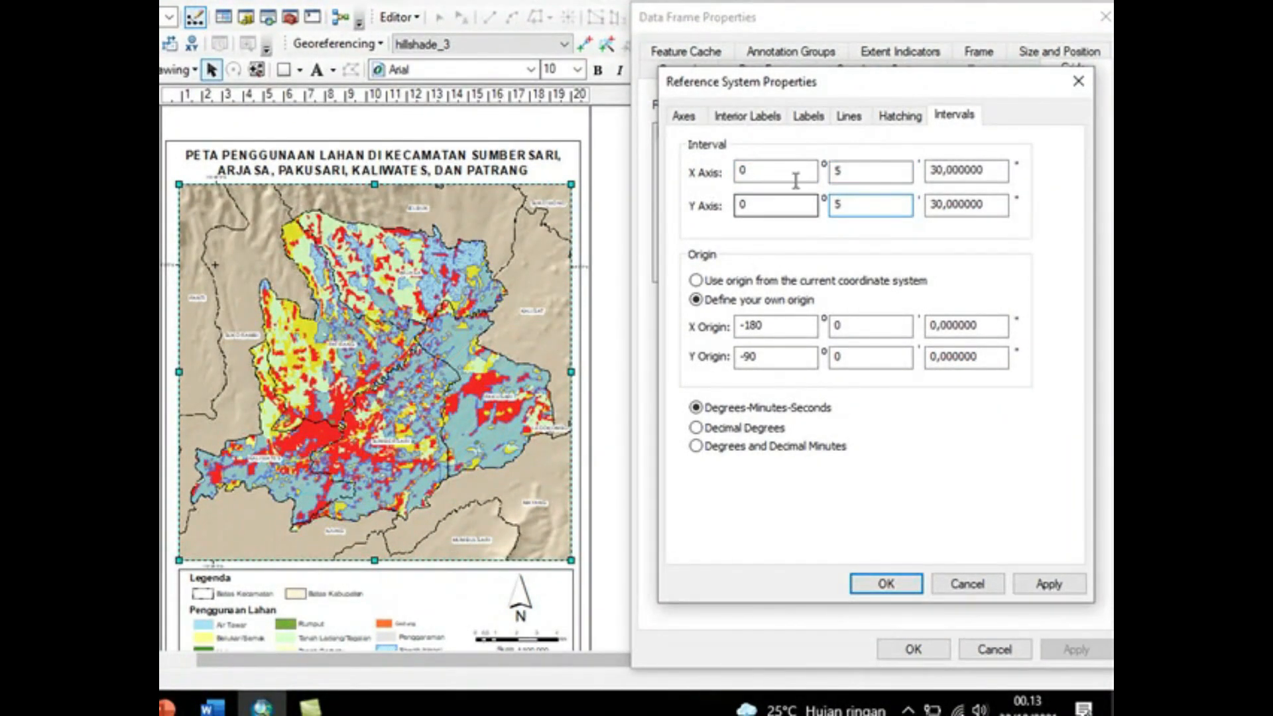
left_click(808, 116)
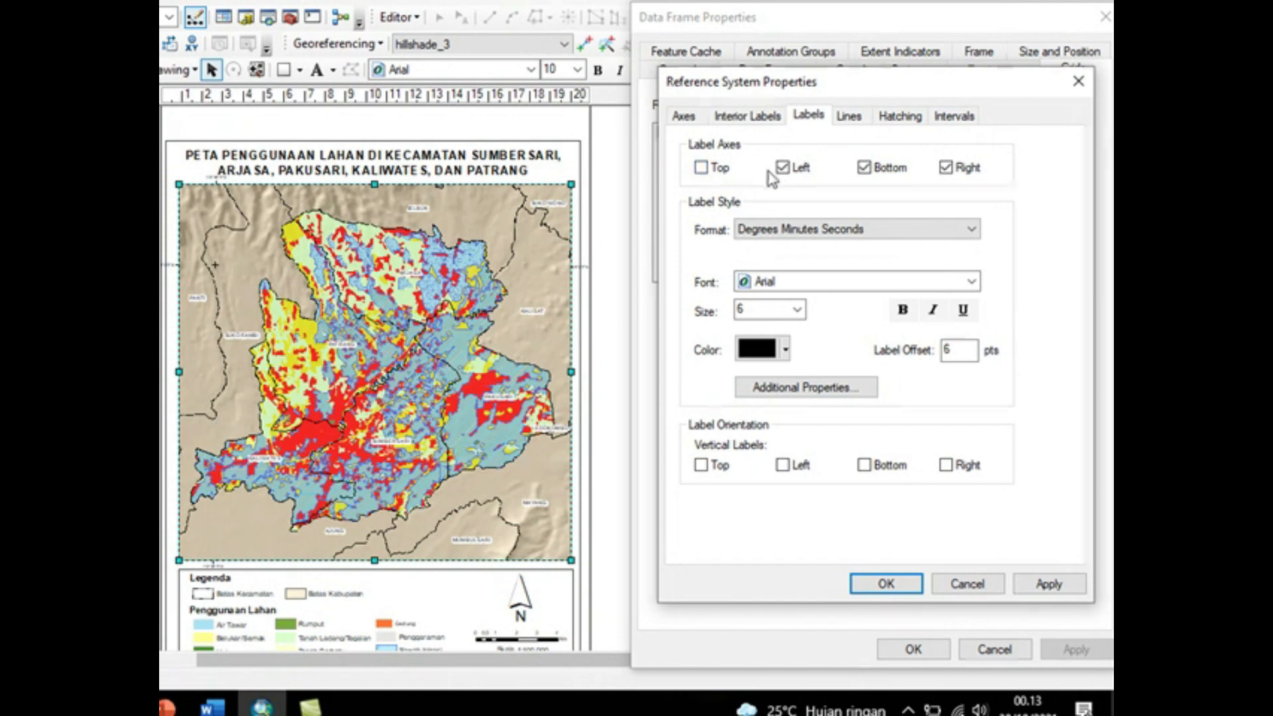
left_click(1047, 580)
left_click(888, 582)
left_click(1048, 655)
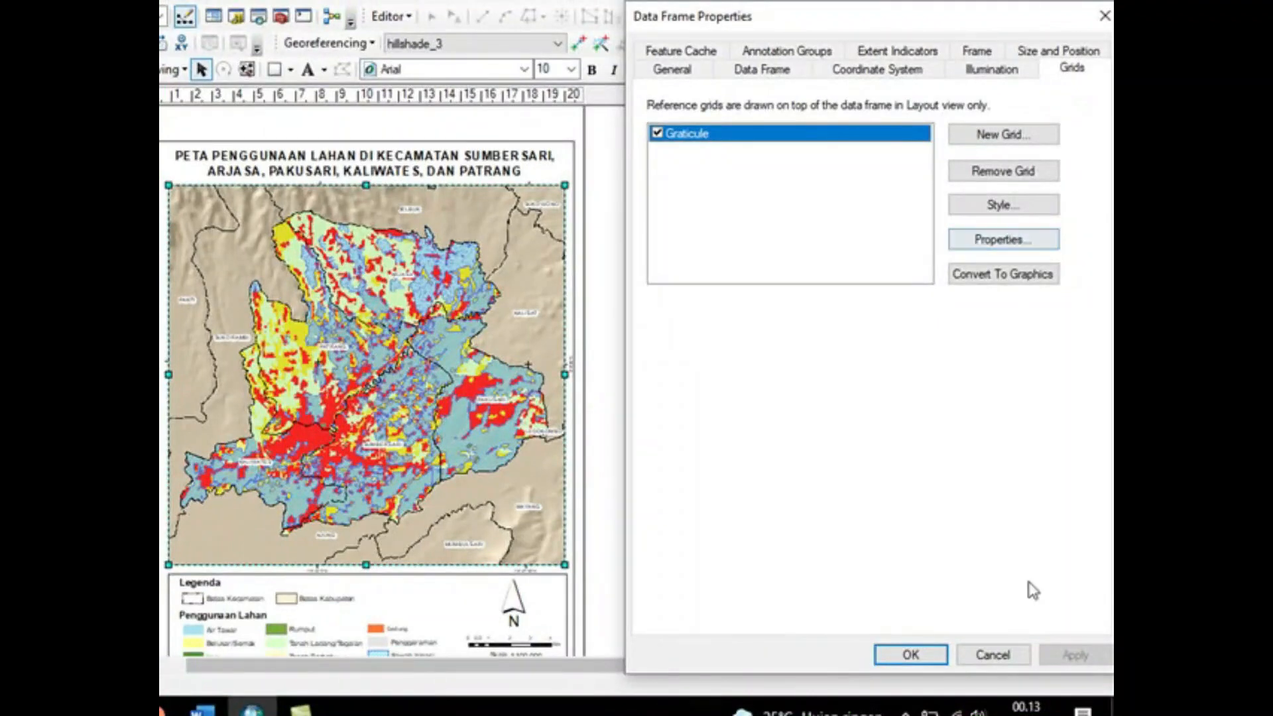
left_click(911, 654)
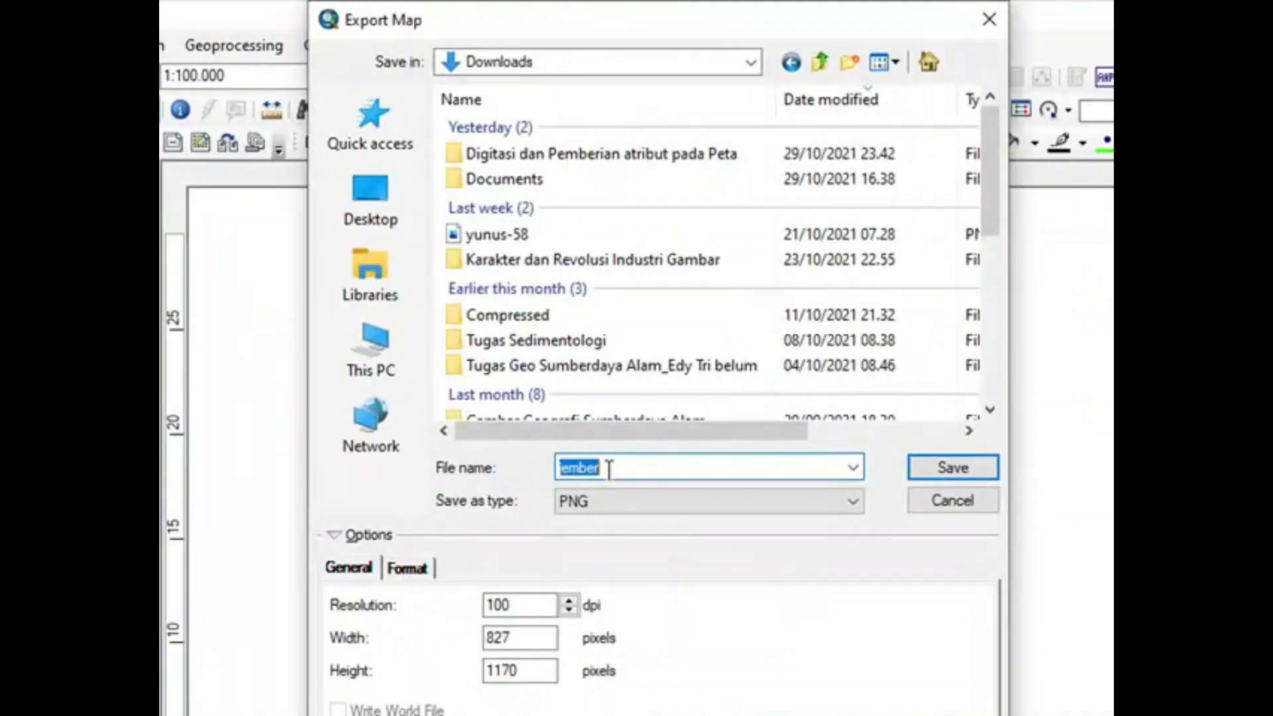
Step: Export the map to the Downloads folder as a PNG named Peta Penggunaan Lahan Jember and open the exported image
type("Peta")
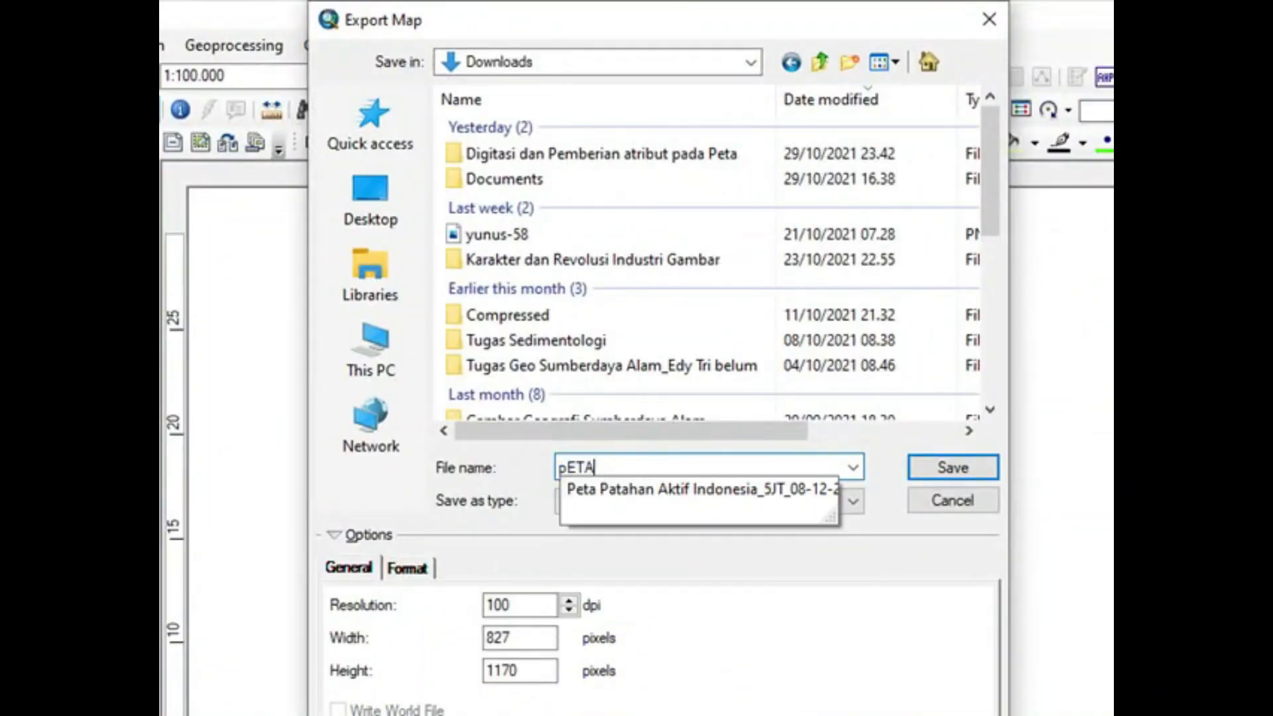
type(" Penggua")
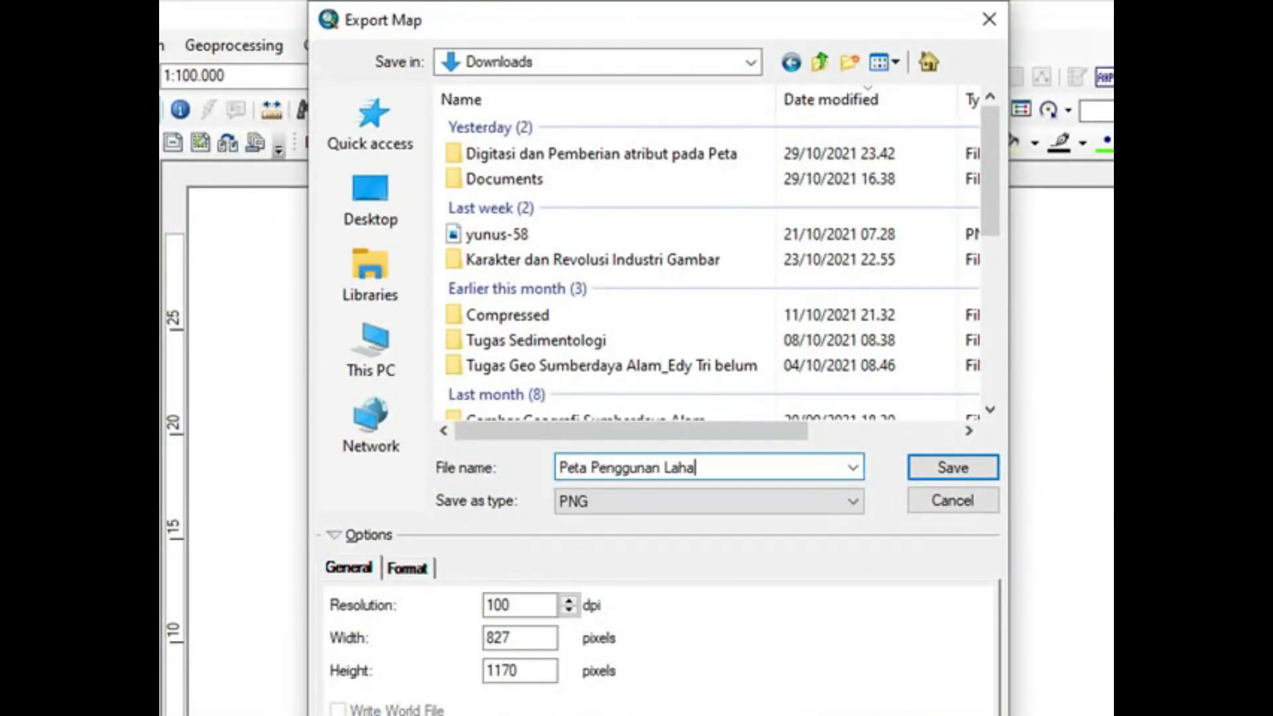
left_click(616, 503)
left_click(608, 635)
left_click(939, 471)
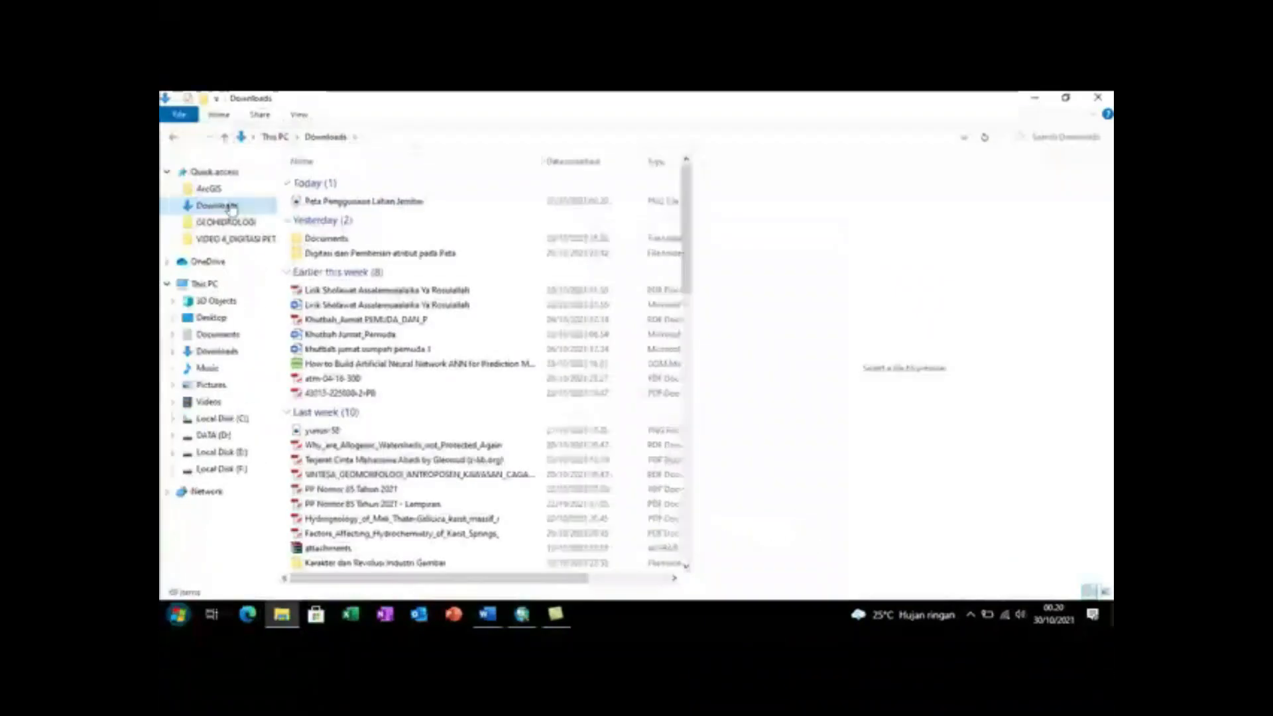
left_click(329, 205)
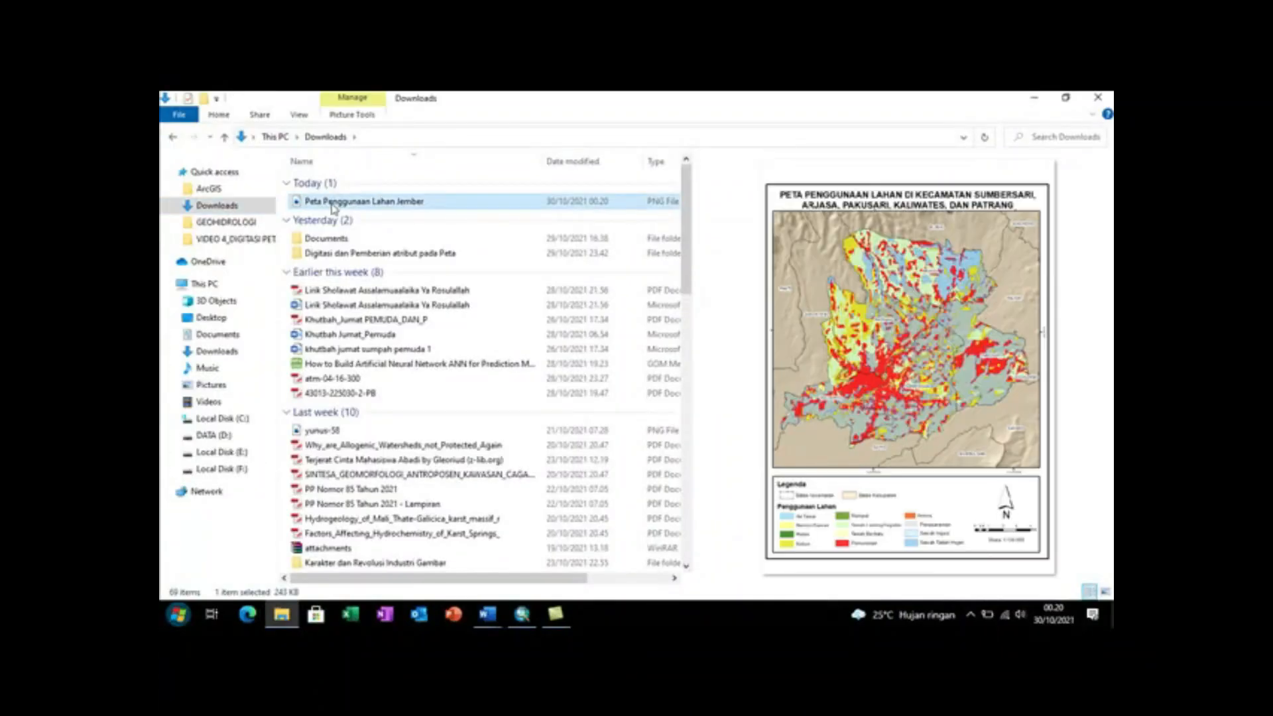
double_click(328, 206)
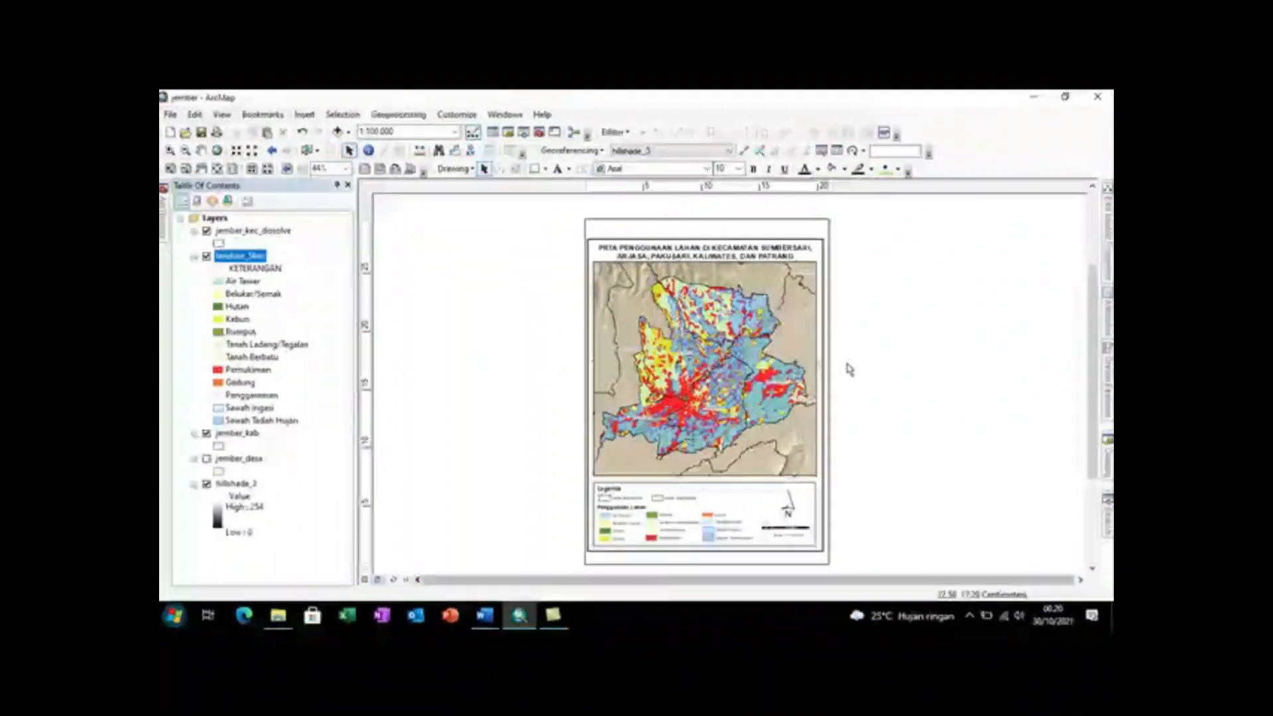
Step: Export the map to the Downloads folder as a PDF named Peta Penggunaan Lahan Jember 2
left_click(173, 116)
left_click(211, 328)
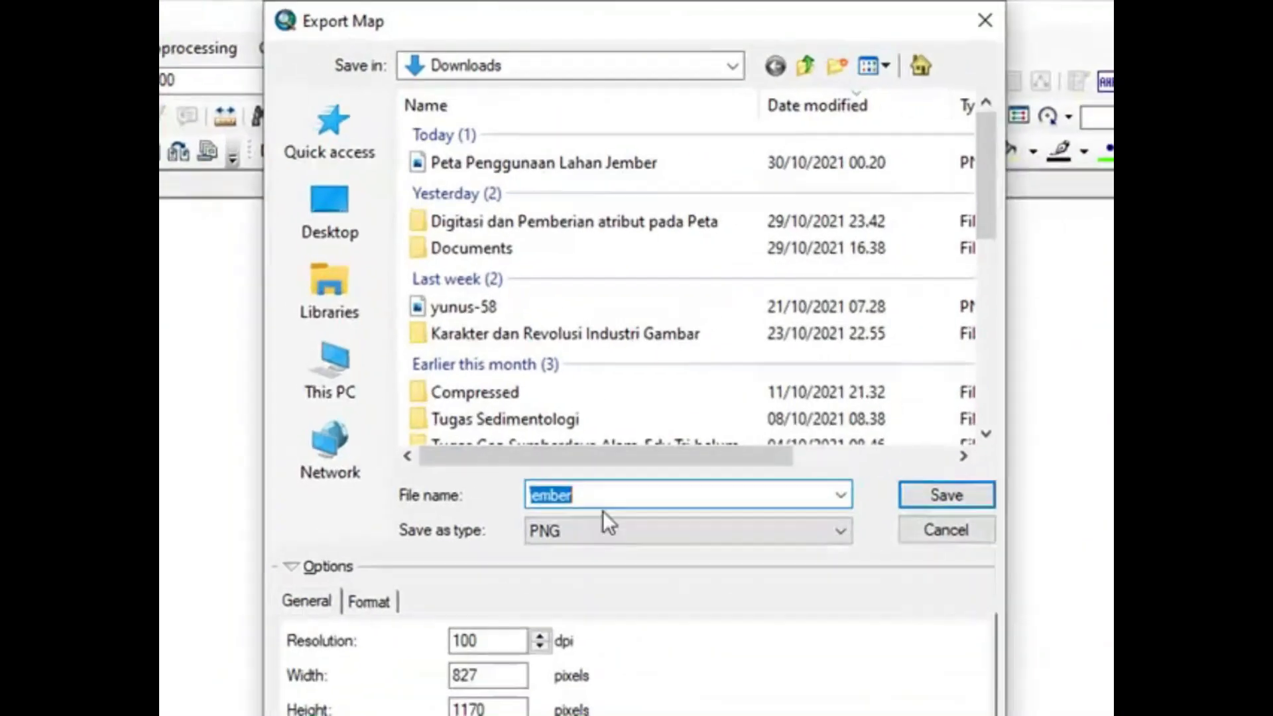
left_click(603, 524)
left_click(577, 605)
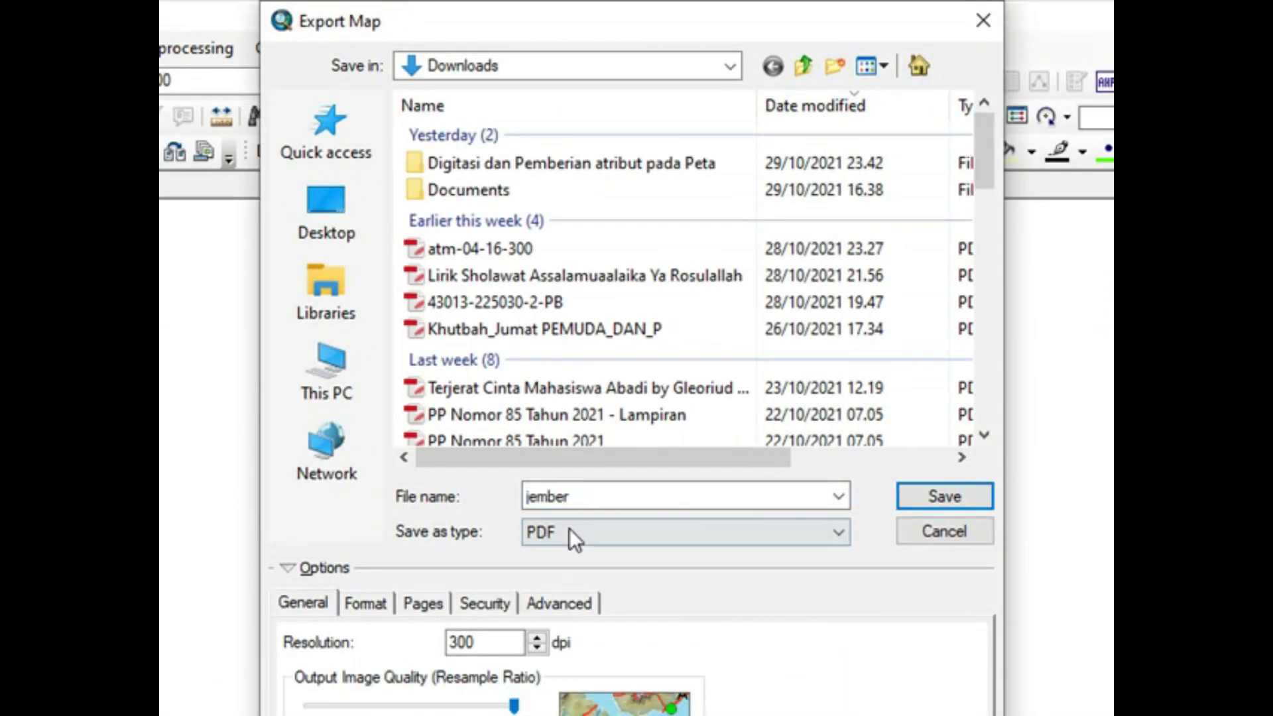
type("Peta Penggunaan ")
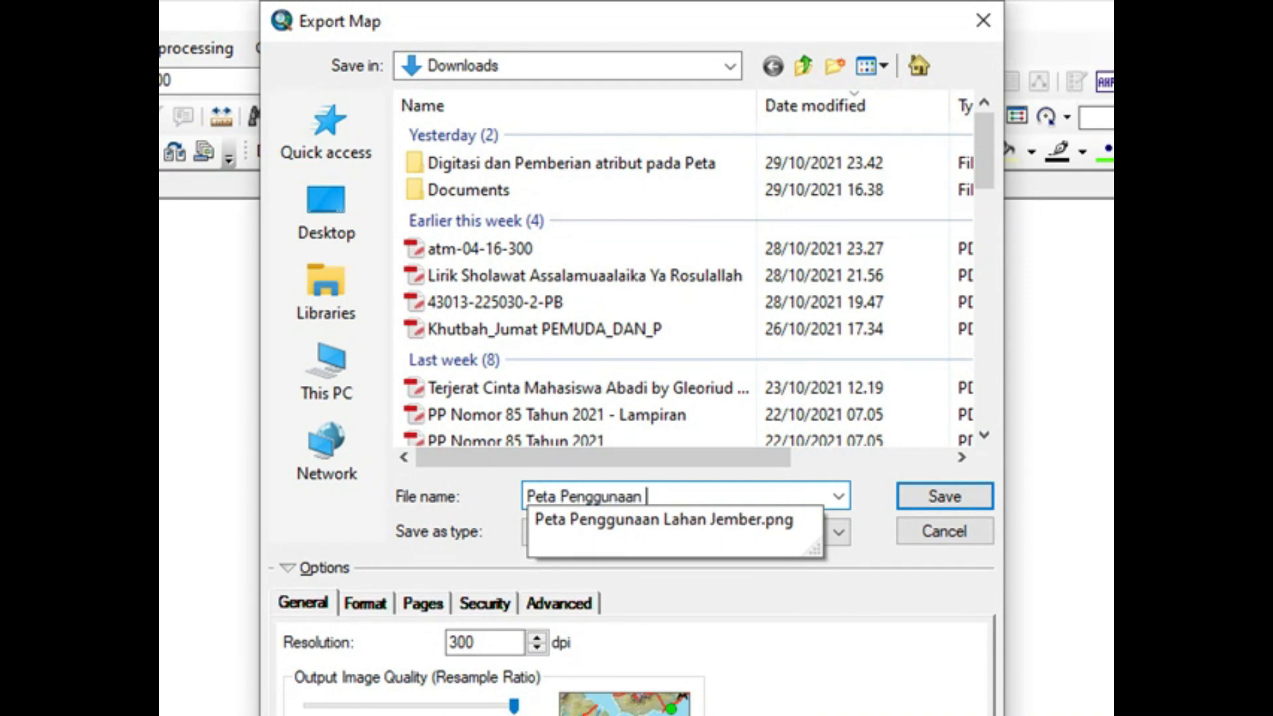
type("Lahan Jember 2")
key("Return")
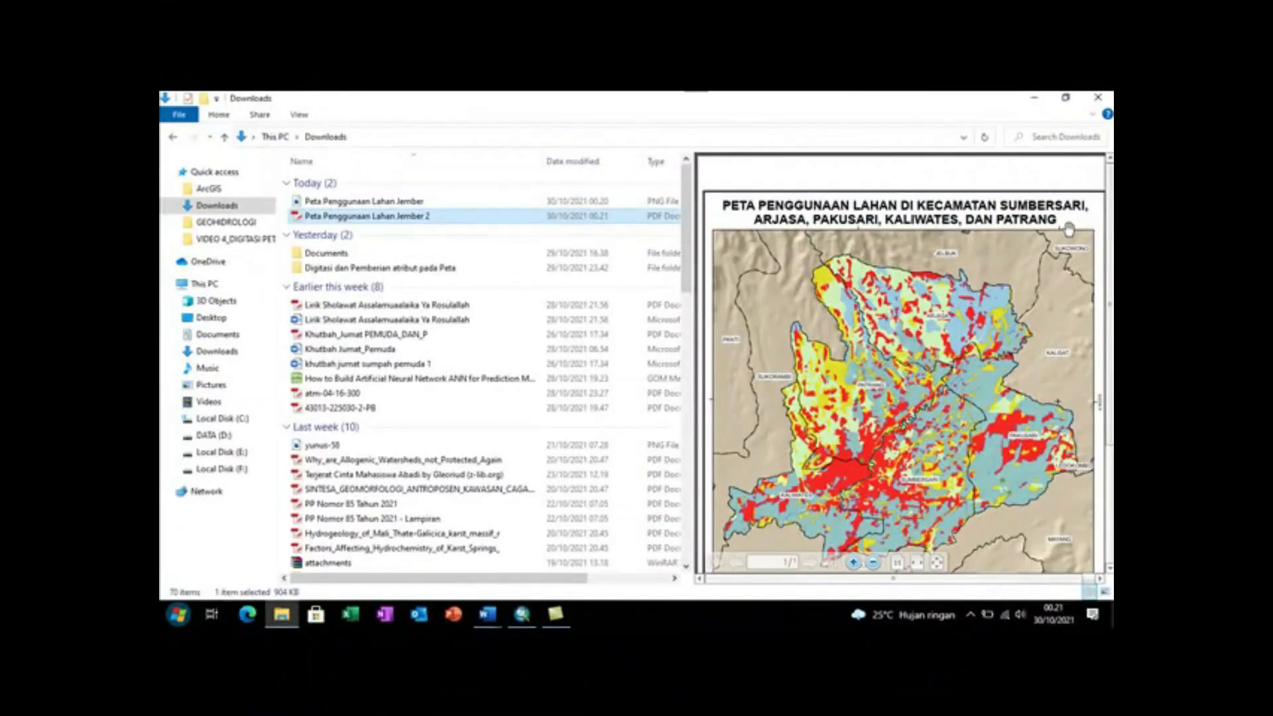